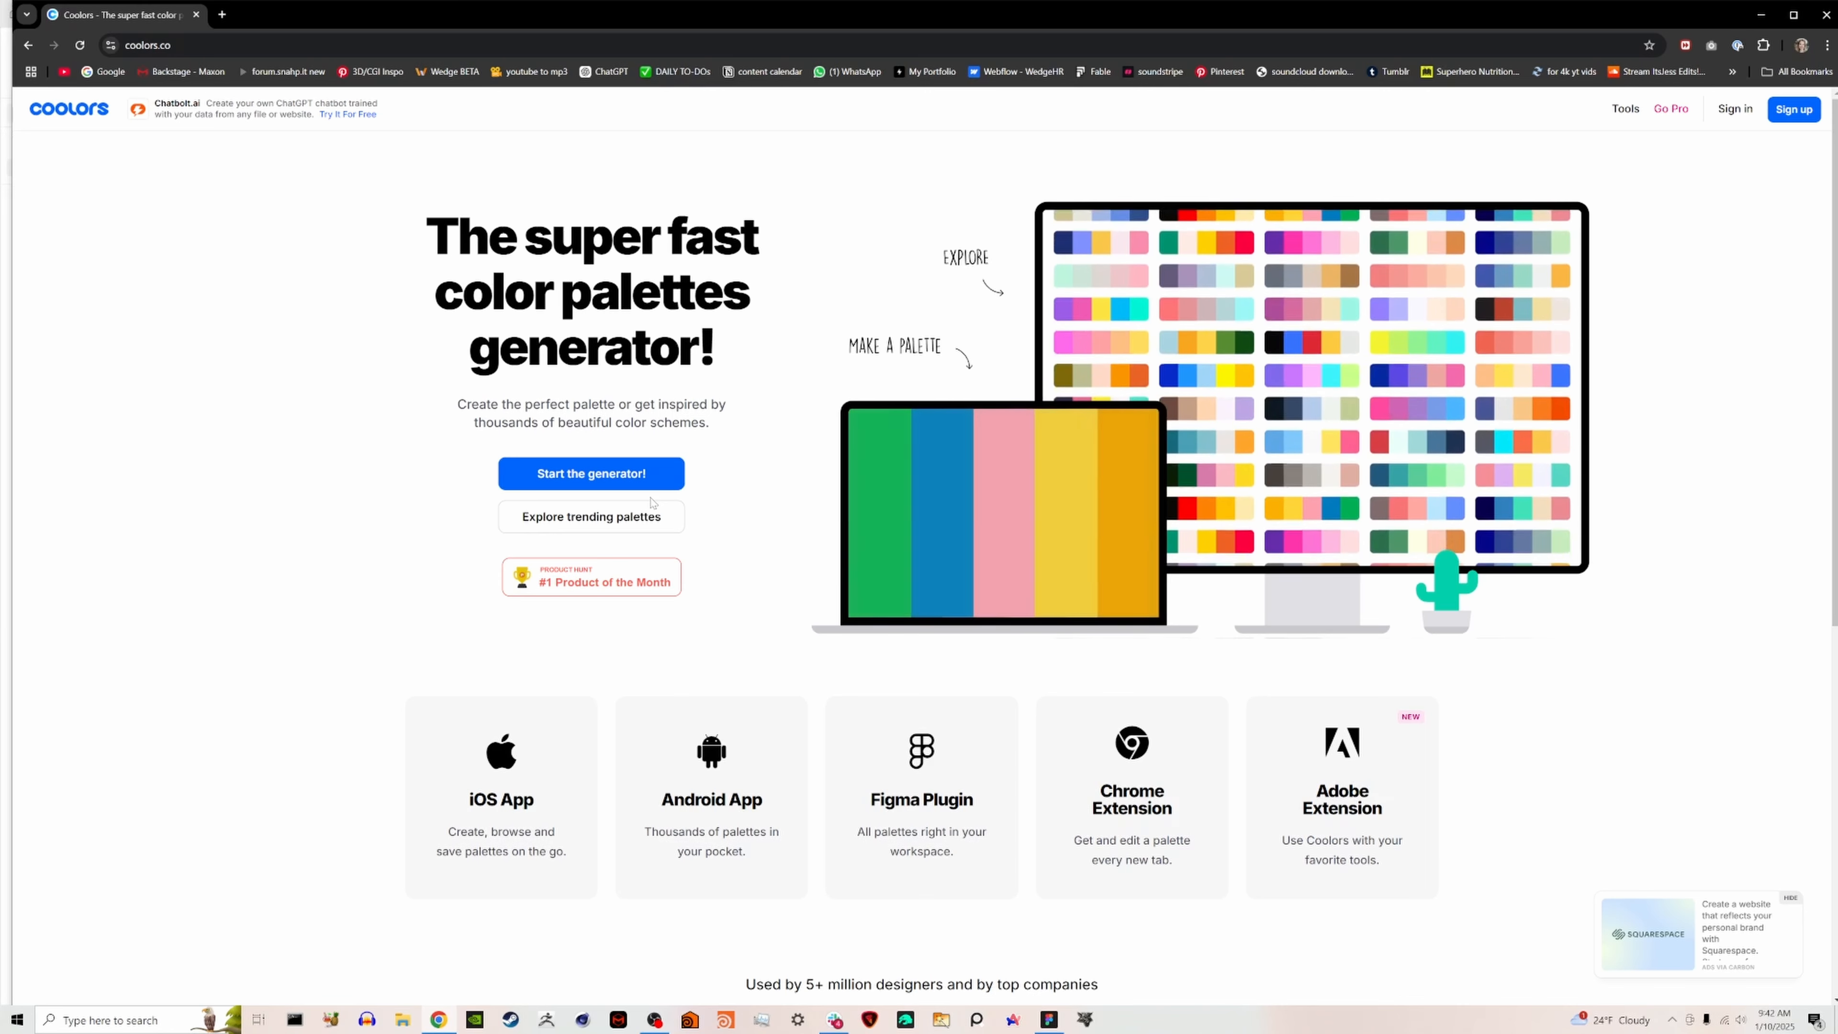
# - Browse the trending color palettes and filter them to 4 Colors
pyautogui.click(633, 528)
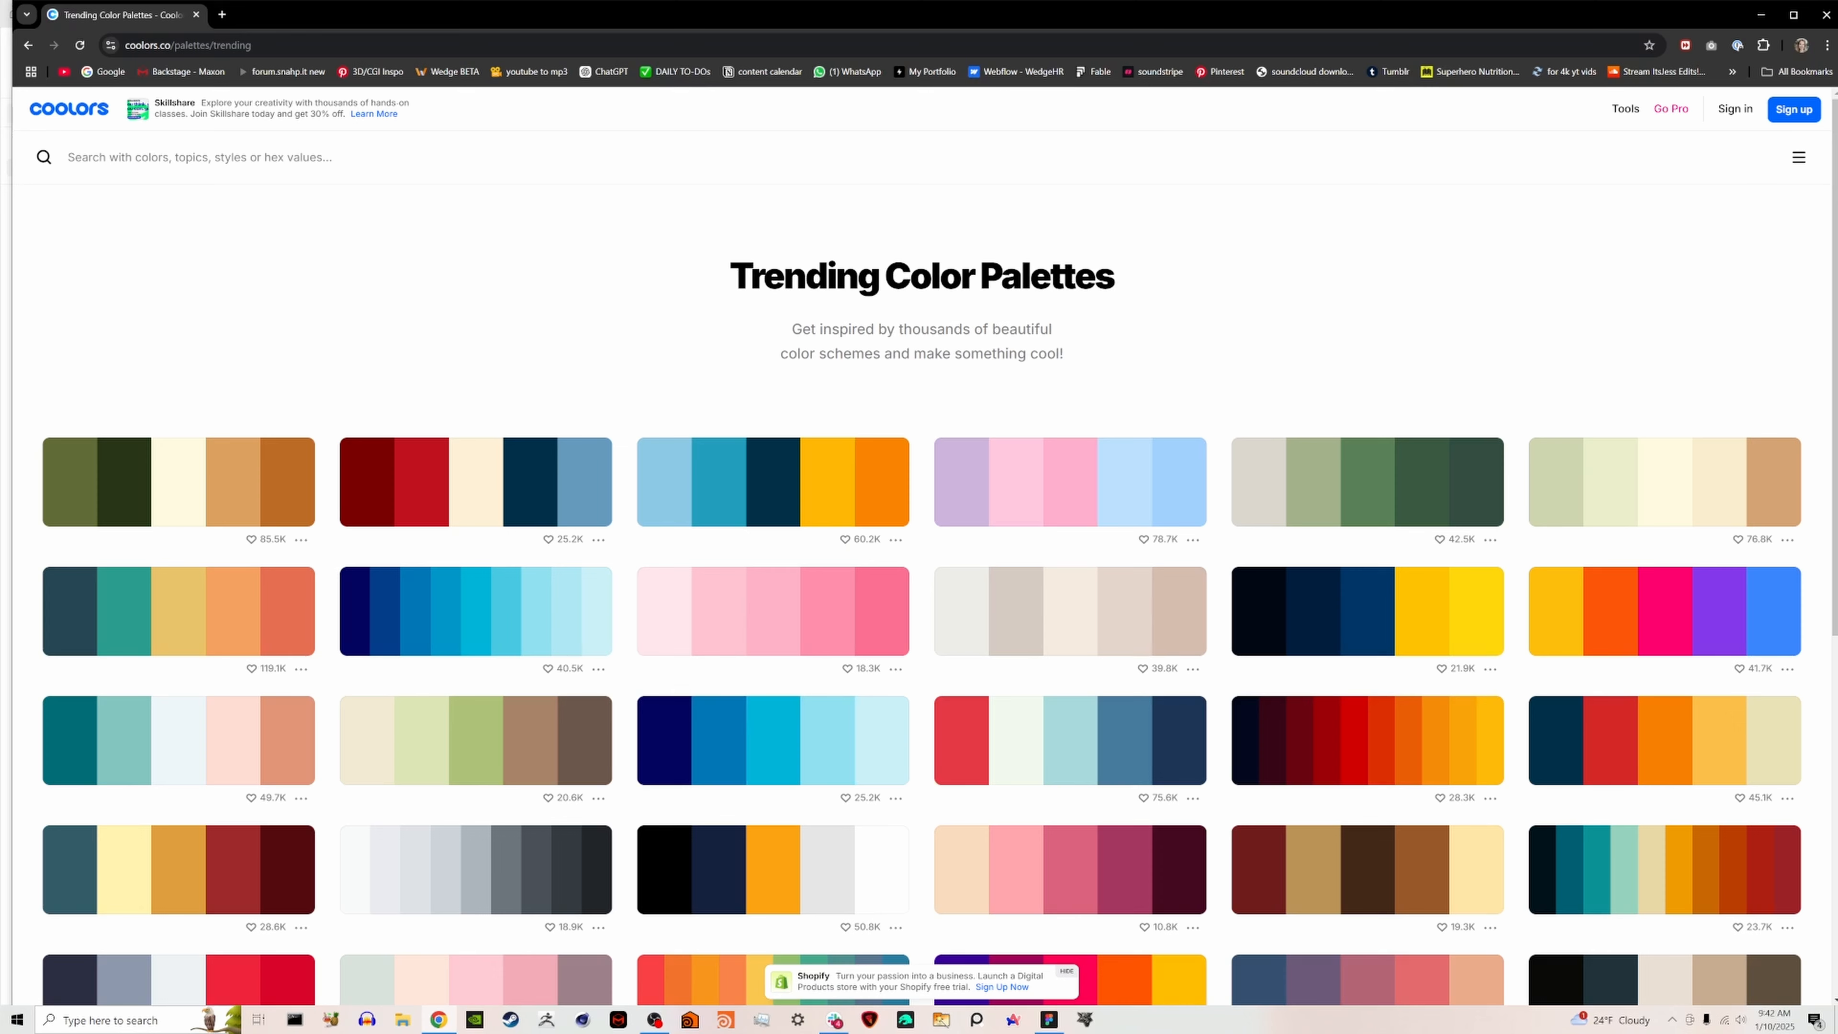
pyautogui.click(199, 157)
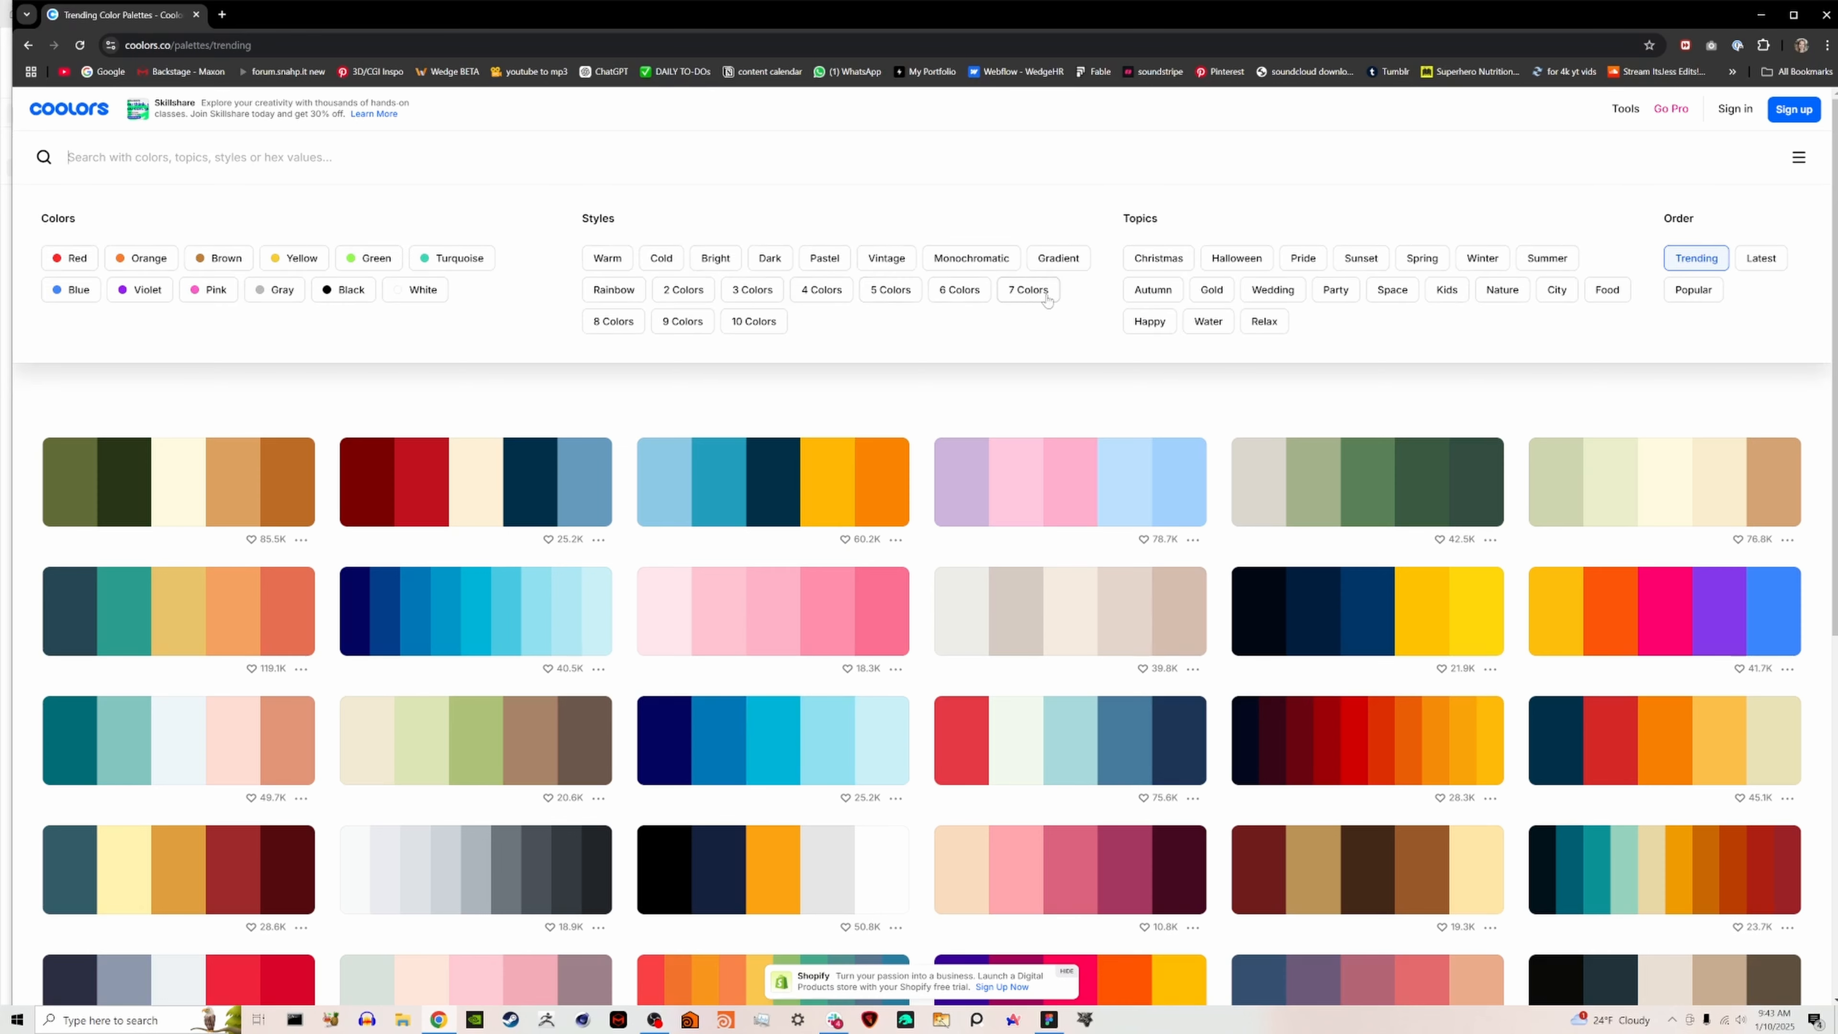
pyautogui.click(839, 298)
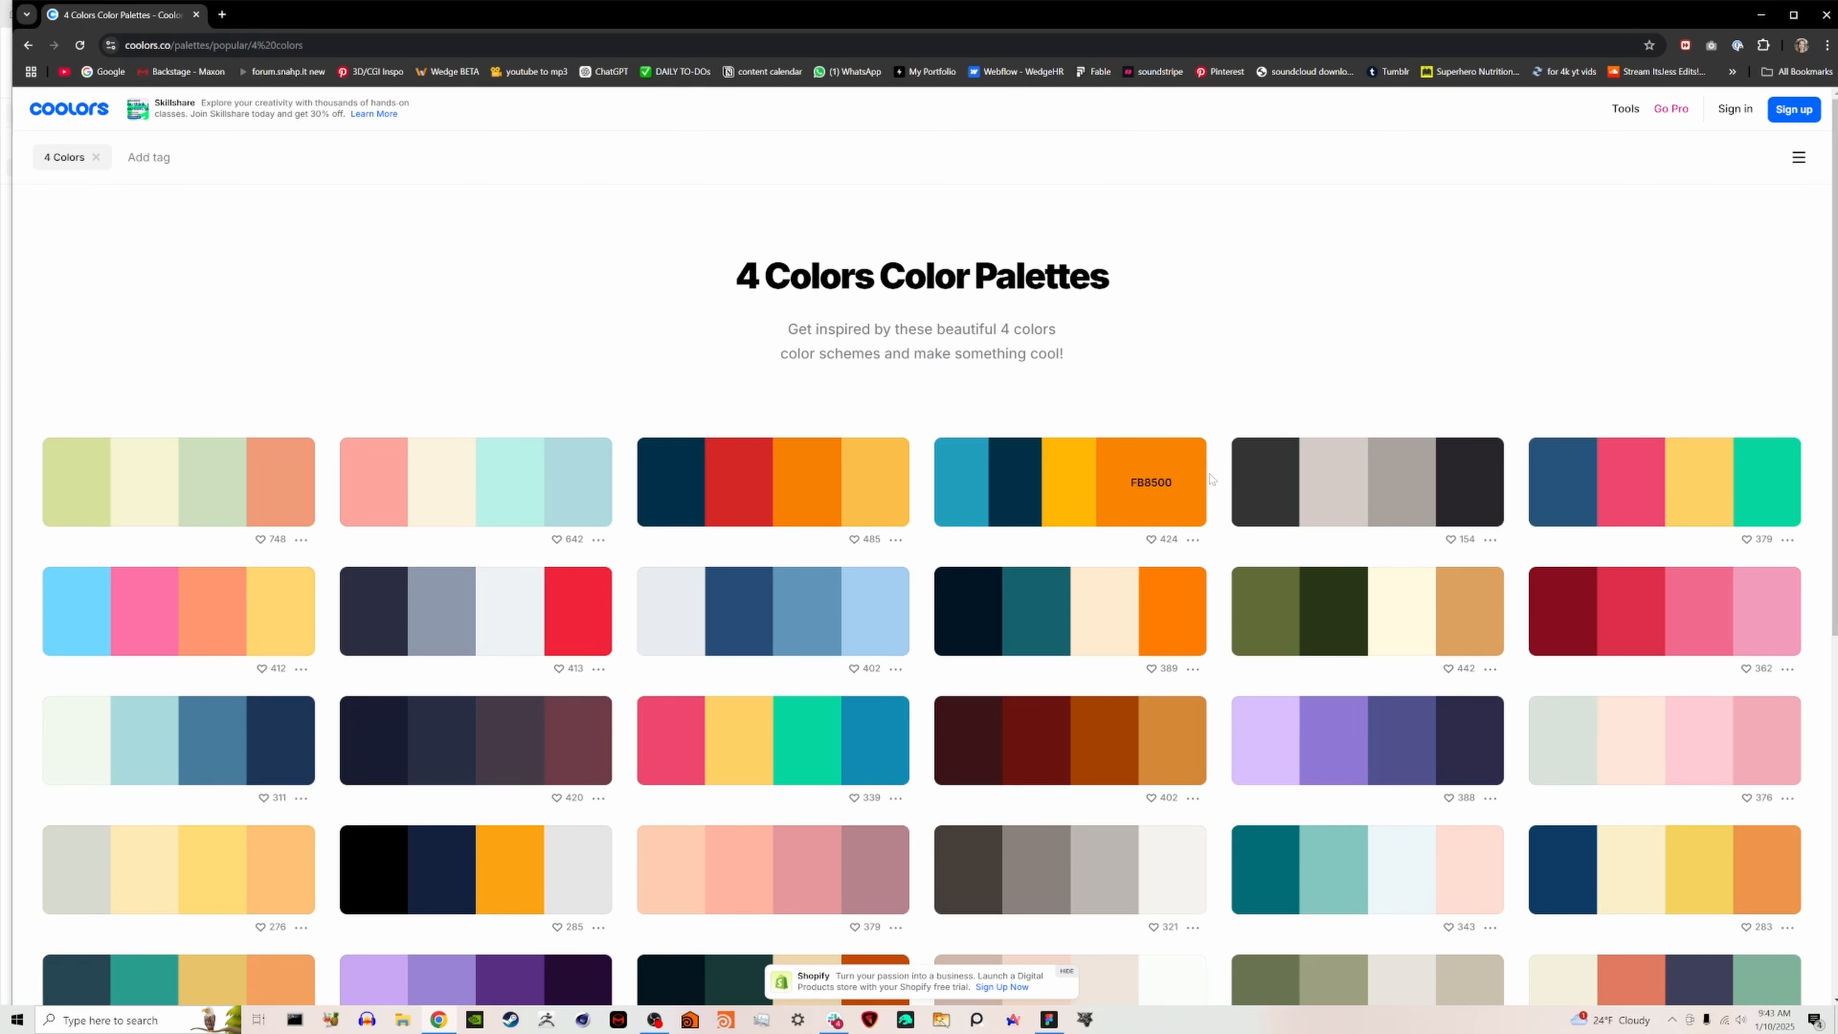
pyautogui.scroll(-2, 1214, 485)
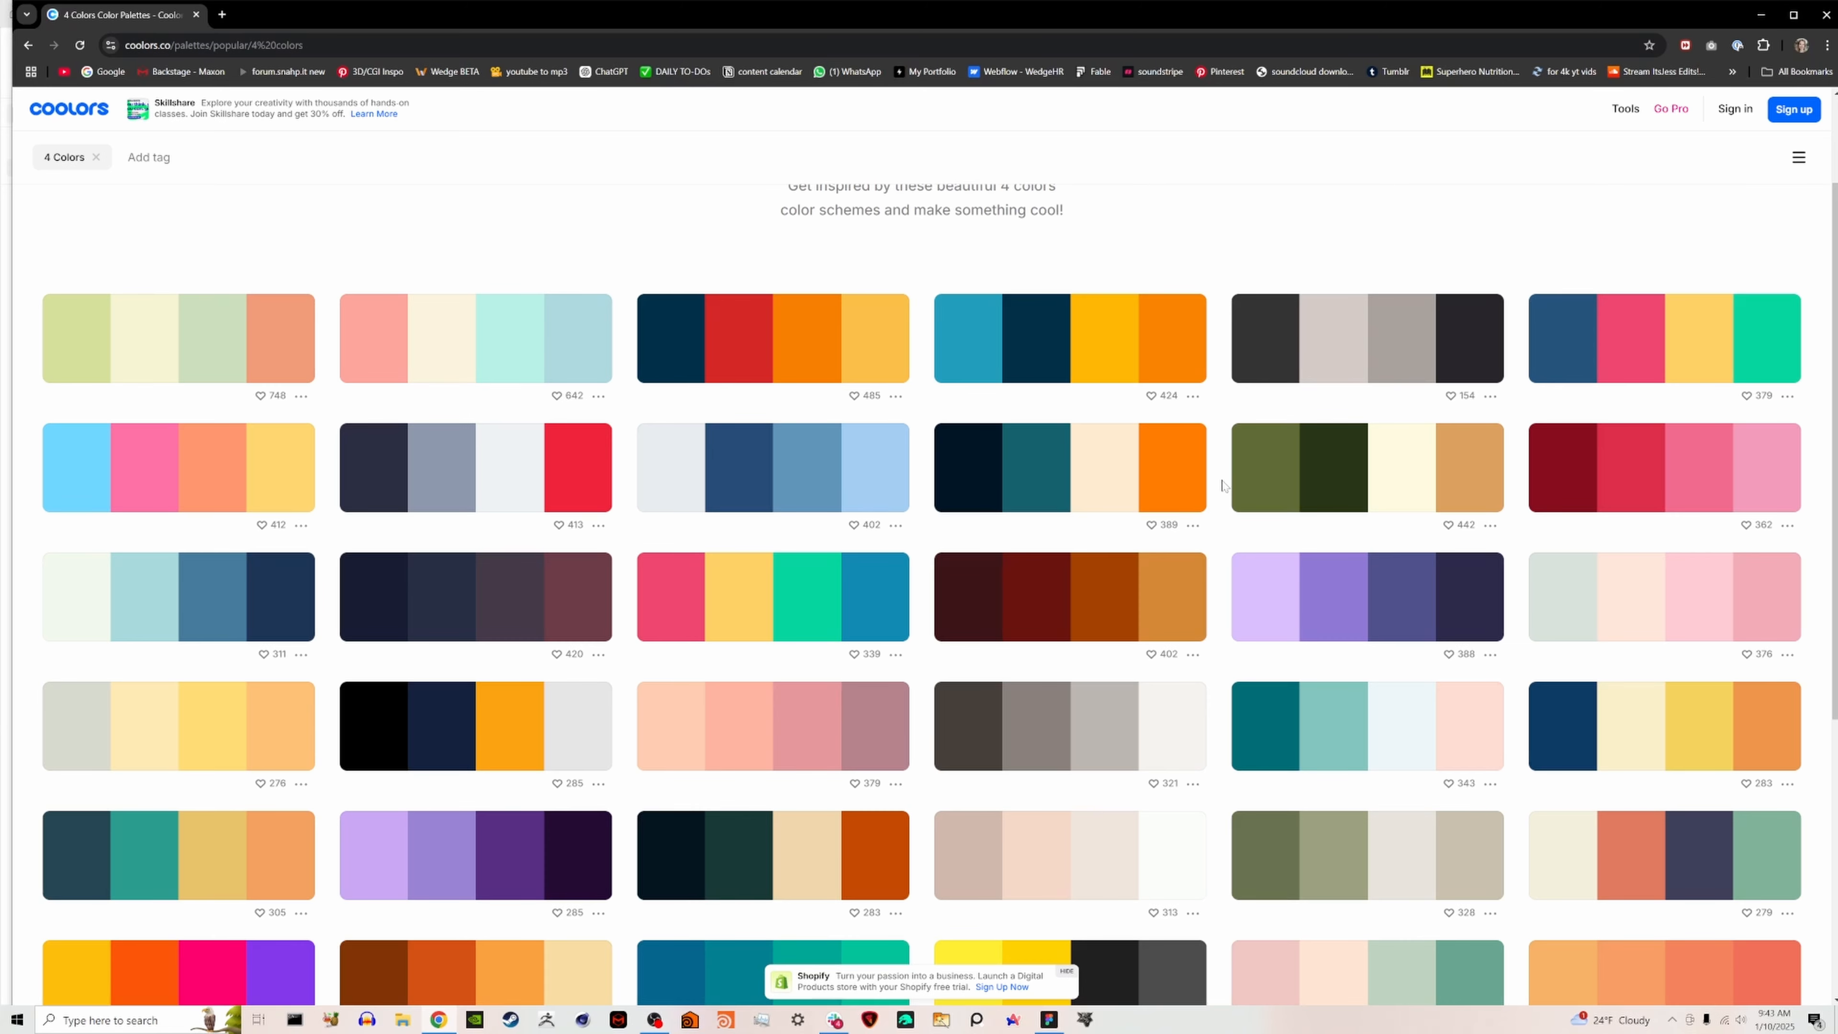
# - Open the navy, teal, cream and orange palette on its own page and return to browsing the palette list
pyautogui.click(1192, 525)
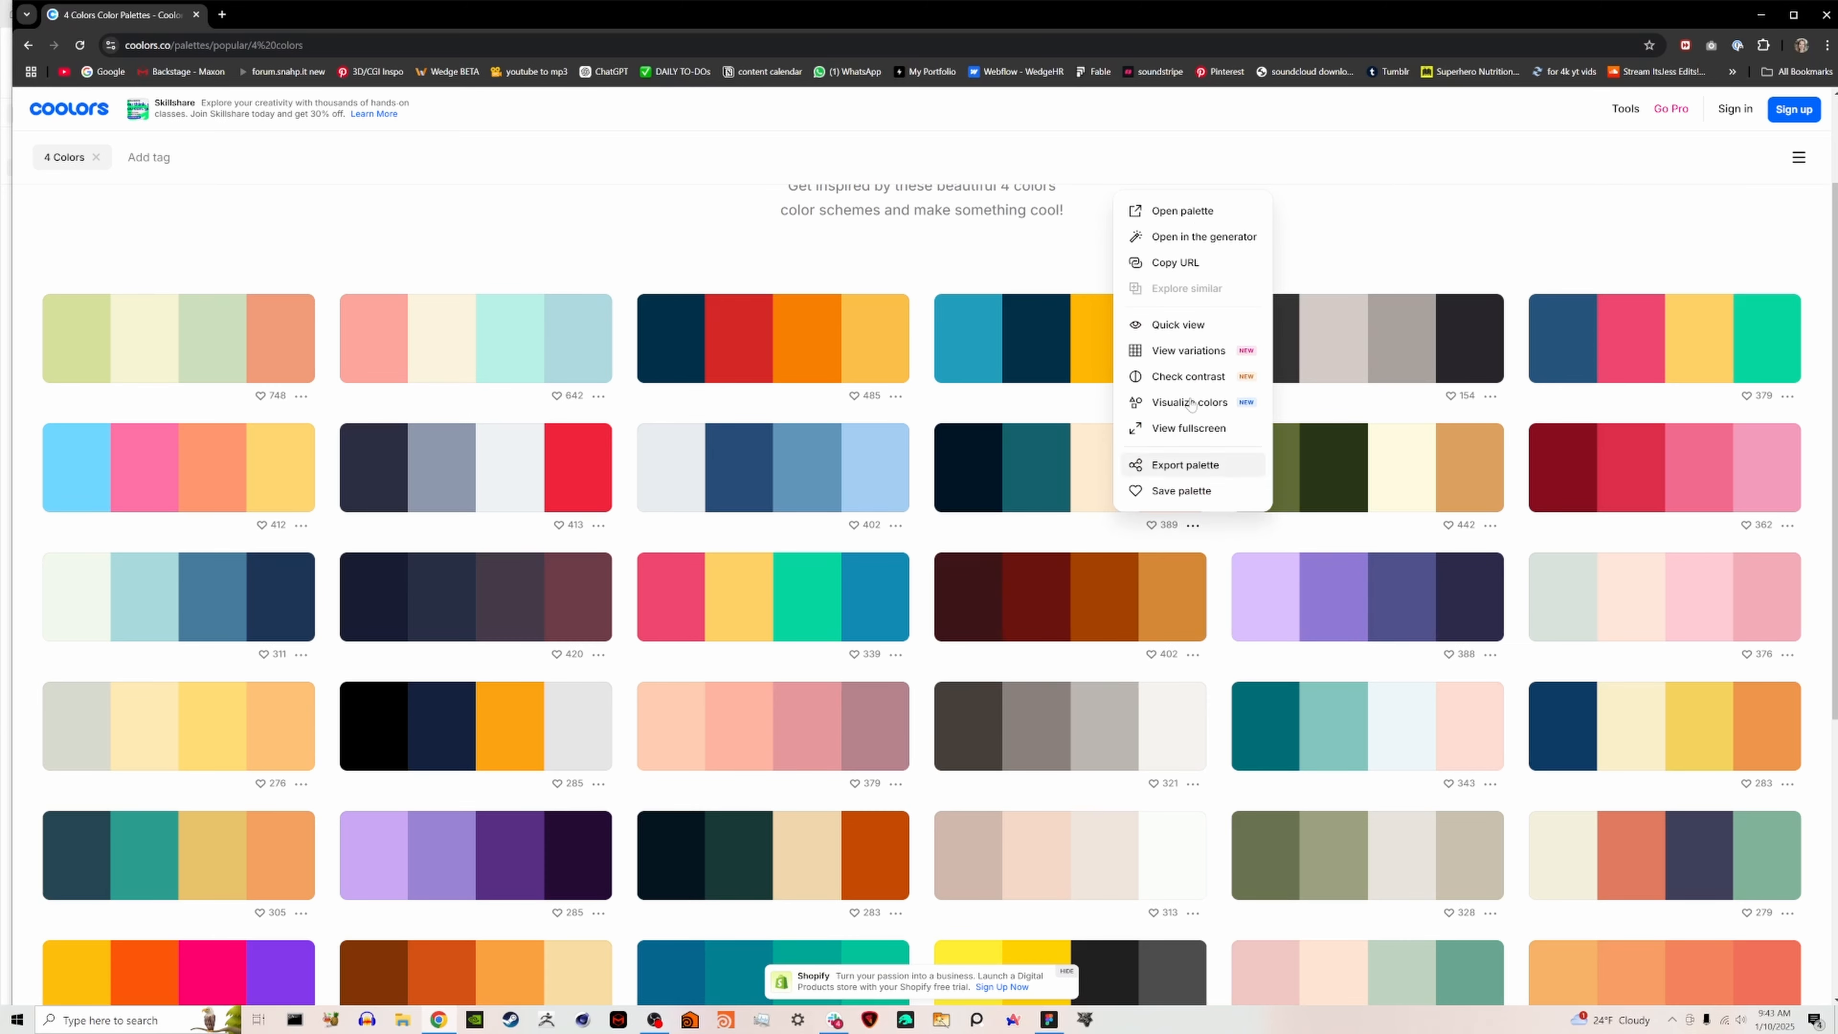
pyautogui.click(1197, 210)
pyautogui.click(162, 22)
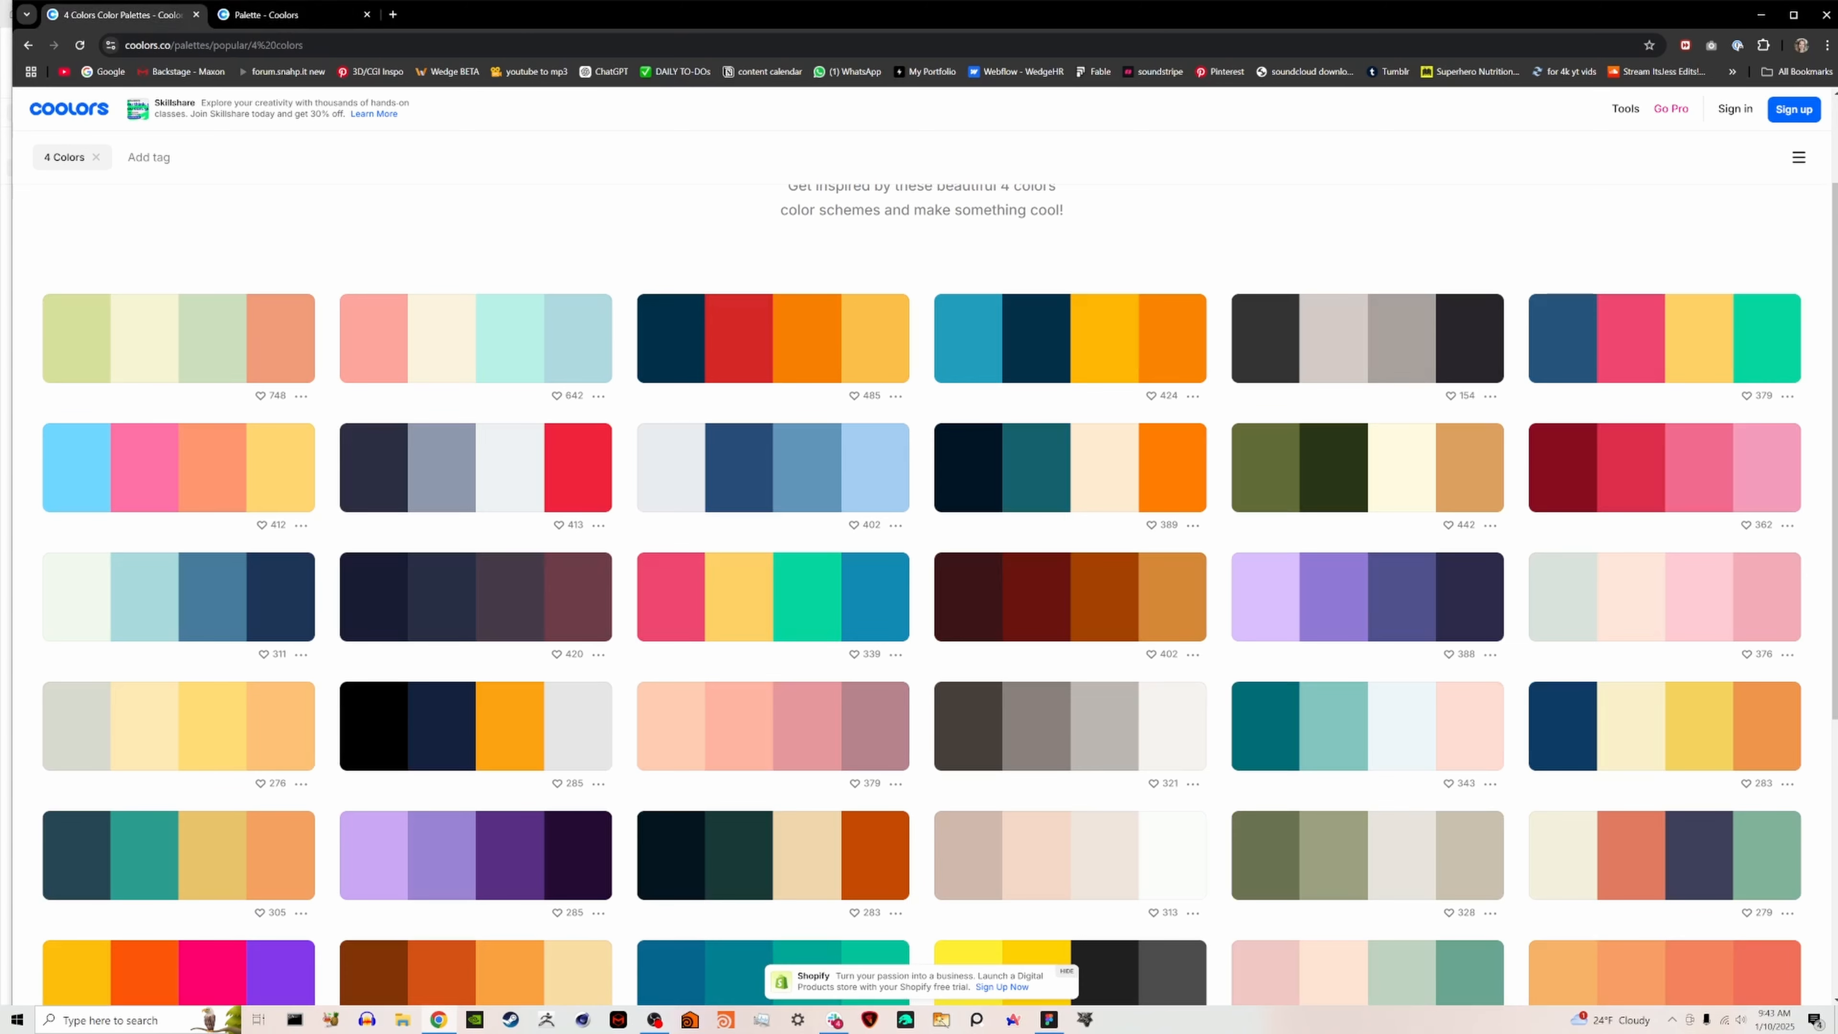
pyautogui.scroll(-2, 914, 554)
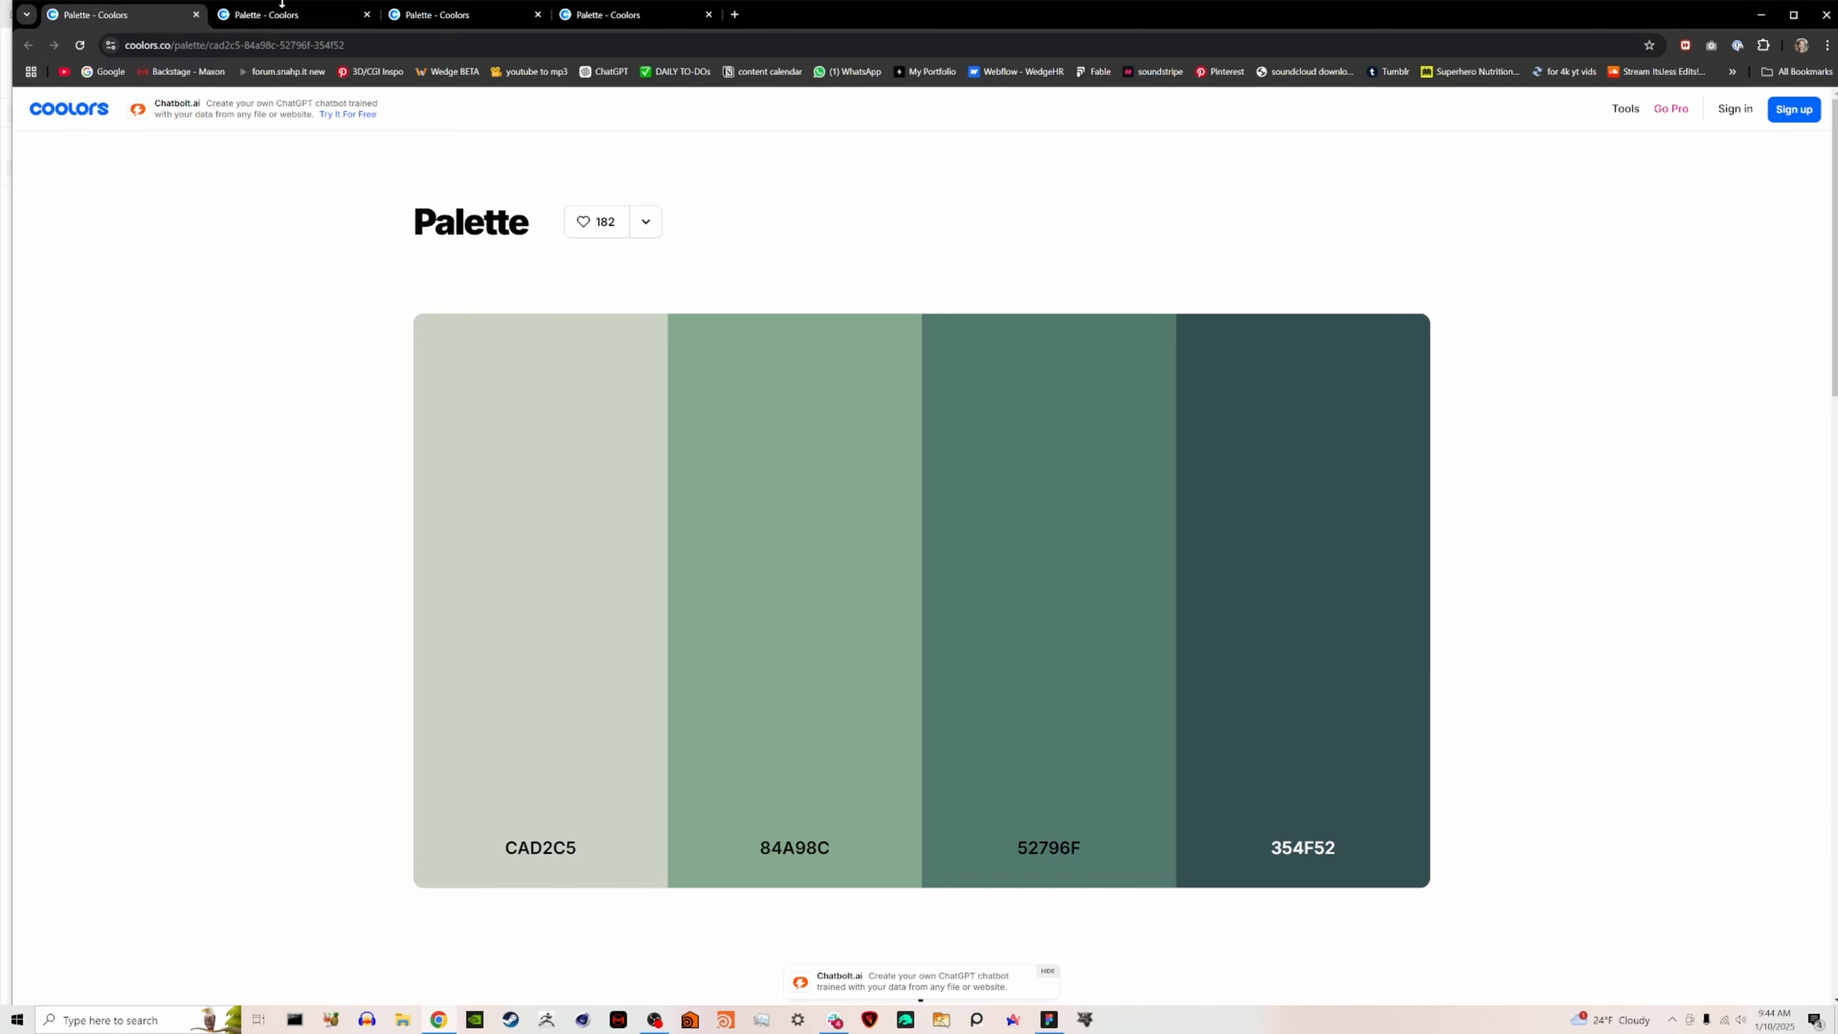
# - Compare the opened four-color palettes and return to the one with 2B2D42, 8D99AE, EDF2F4 and EF233C
pyautogui.click(281, 7)
pyautogui.click(423, 14)
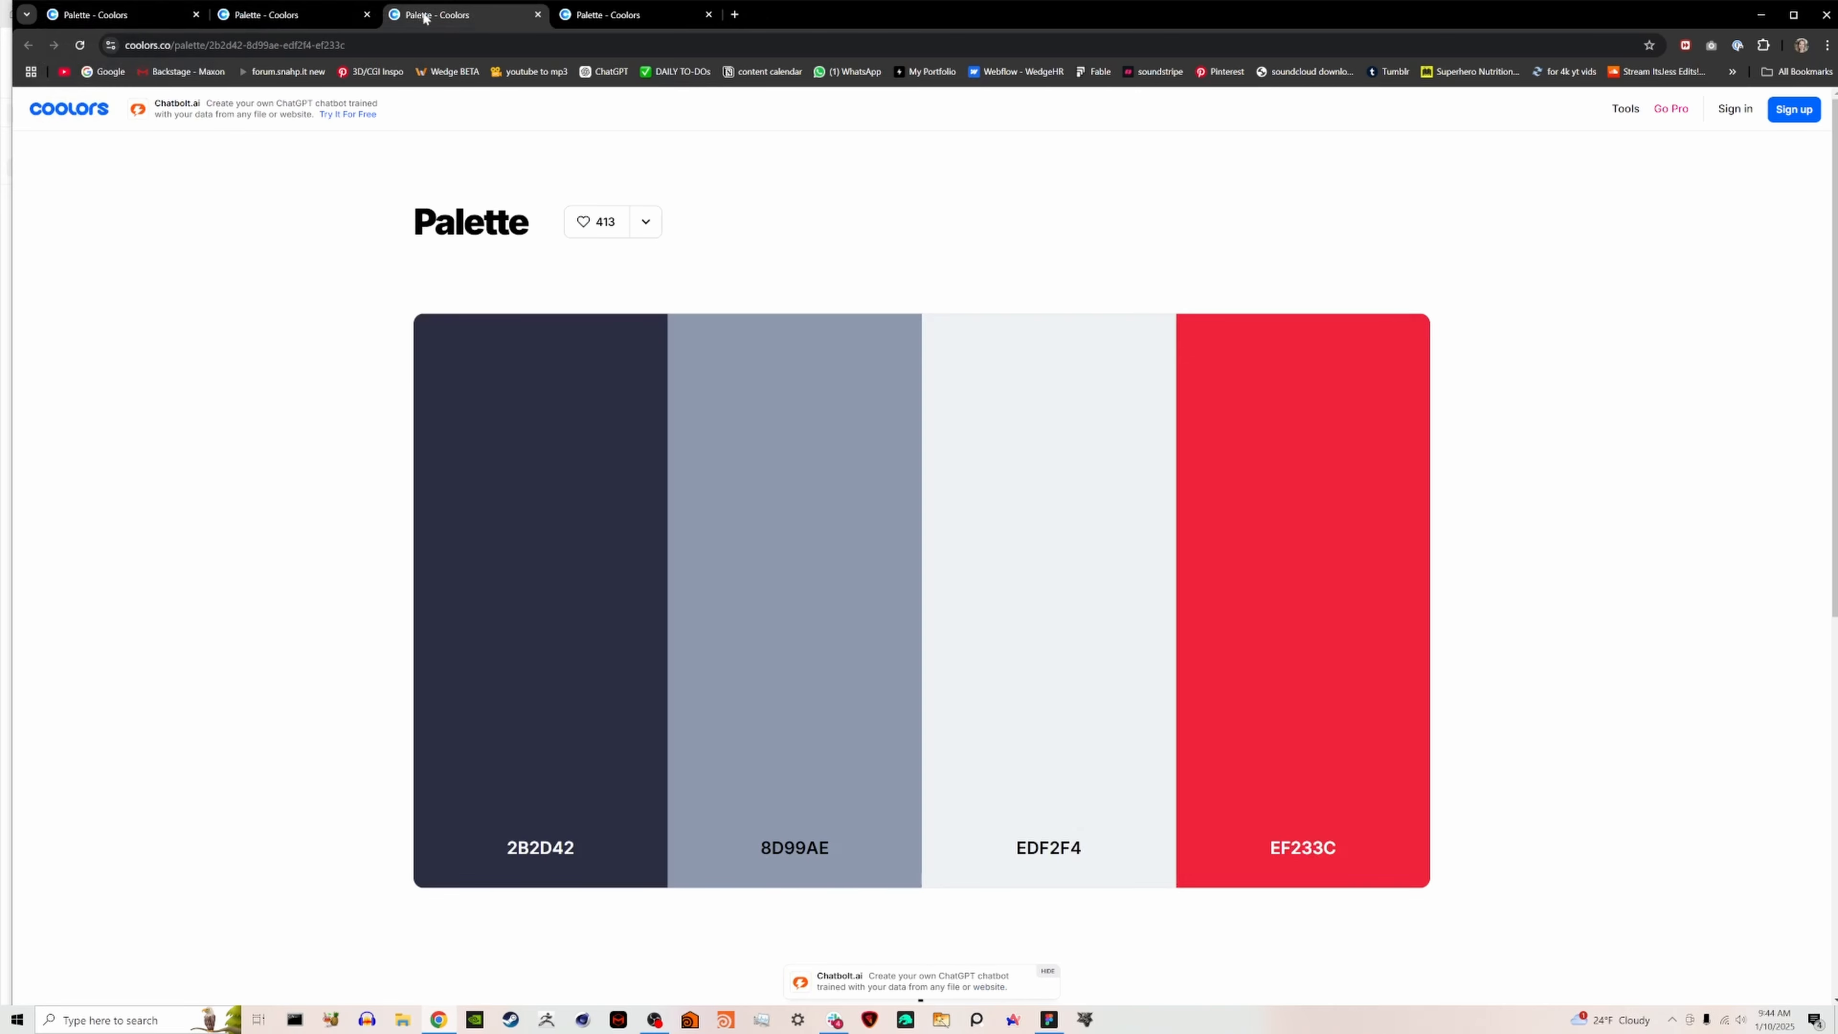
pyautogui.click(617, 14)
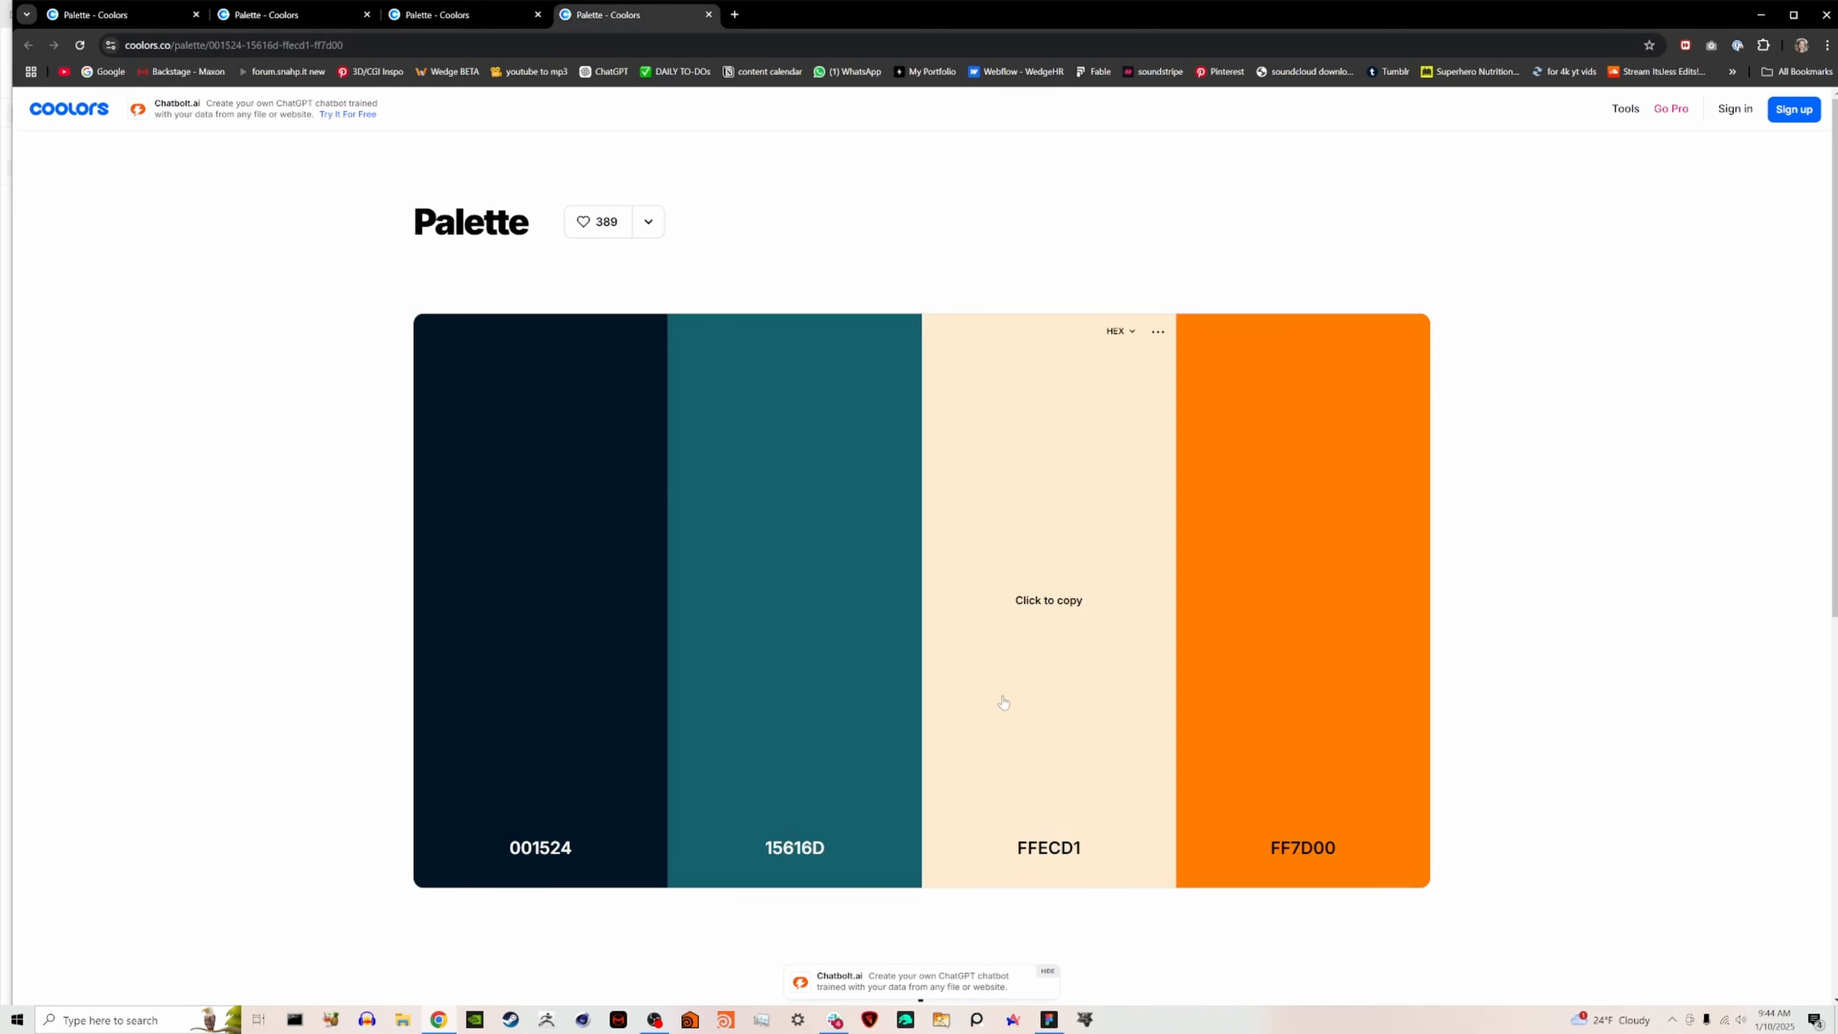
pyautogui.click(486, 28)
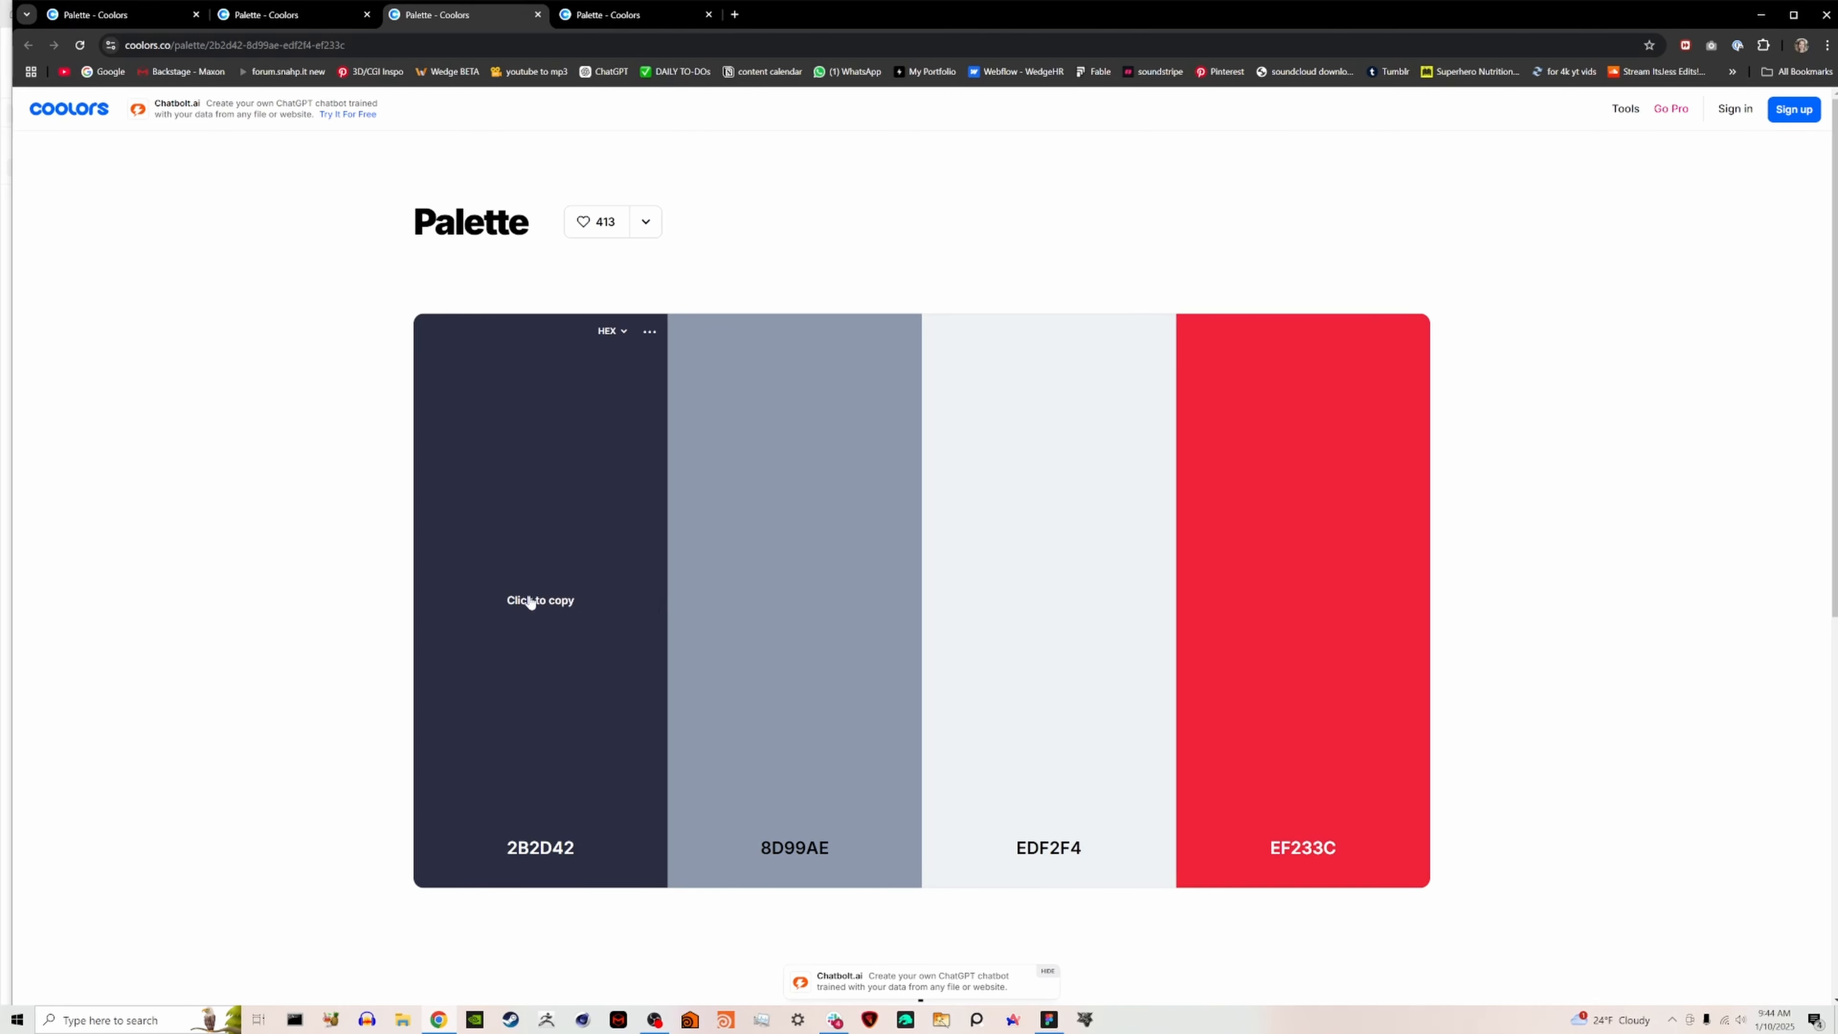
# - Copy the palette's dark navy 2B2D42 and, in Figma, replace the 747474 gray of the "design - color" frame with it
pyautogui.click(531, 602)
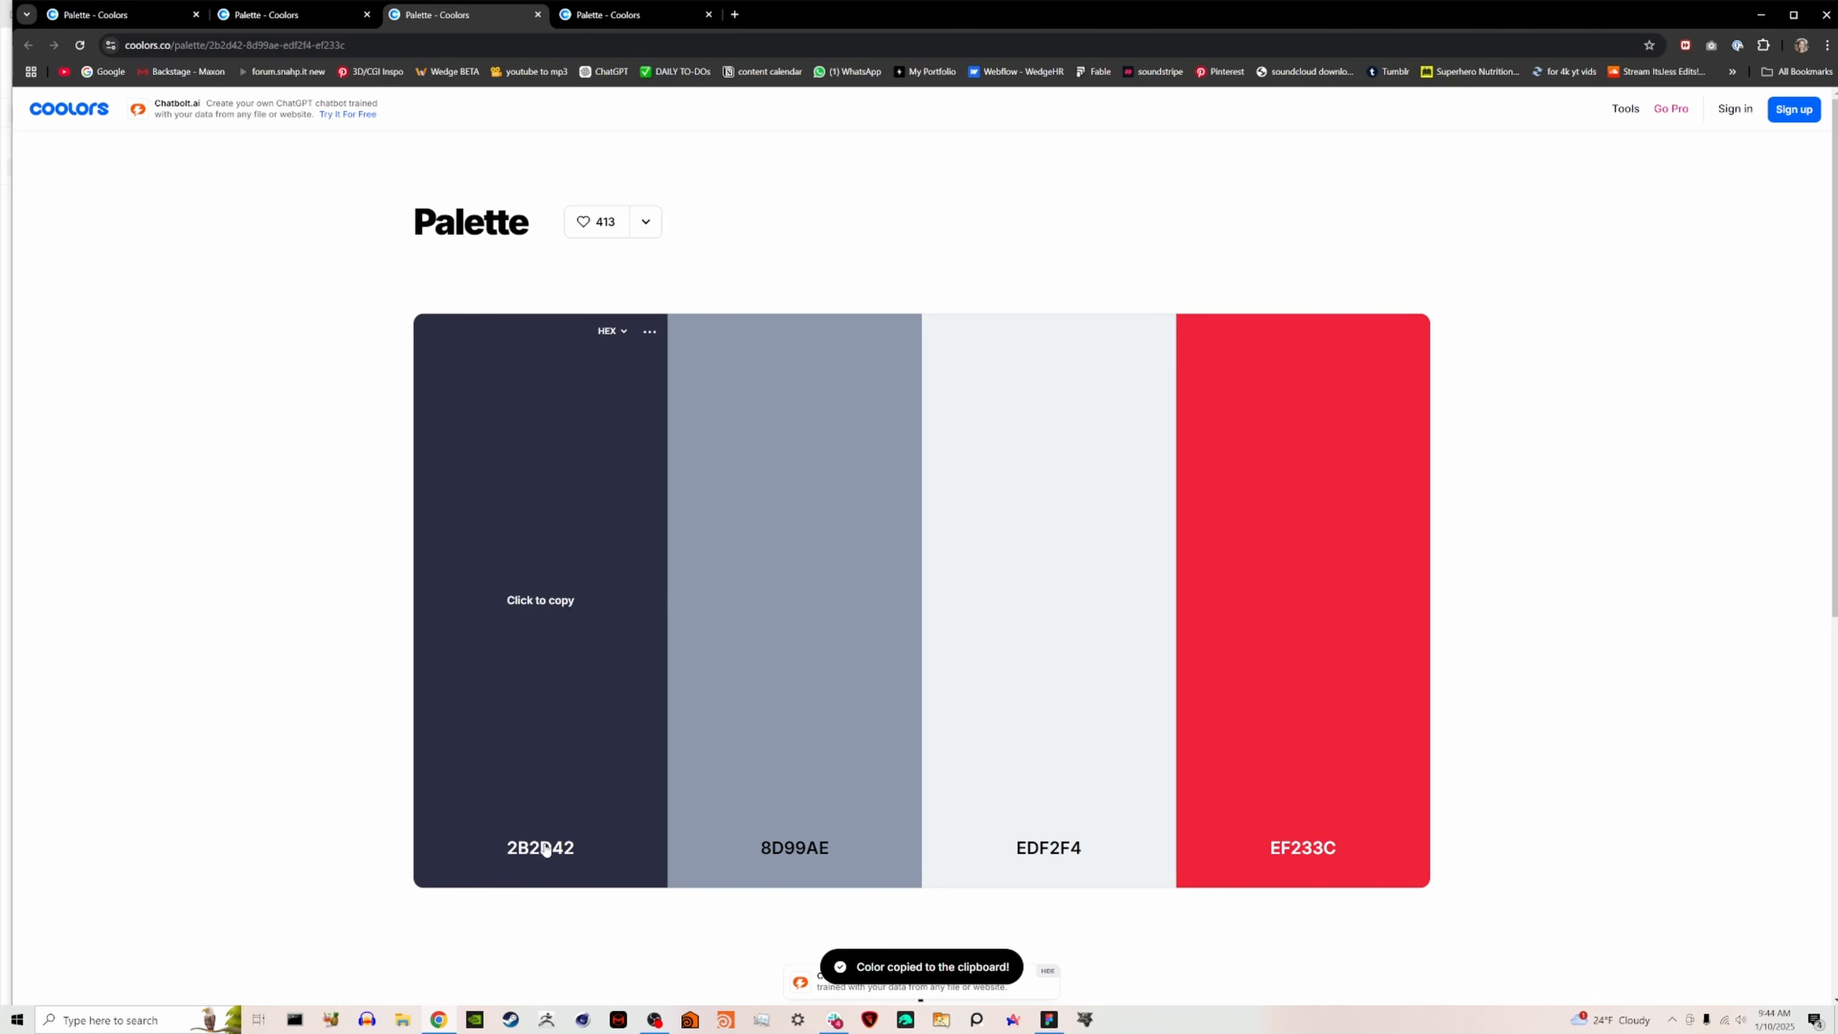
pyautogui.click(1042, 1021)
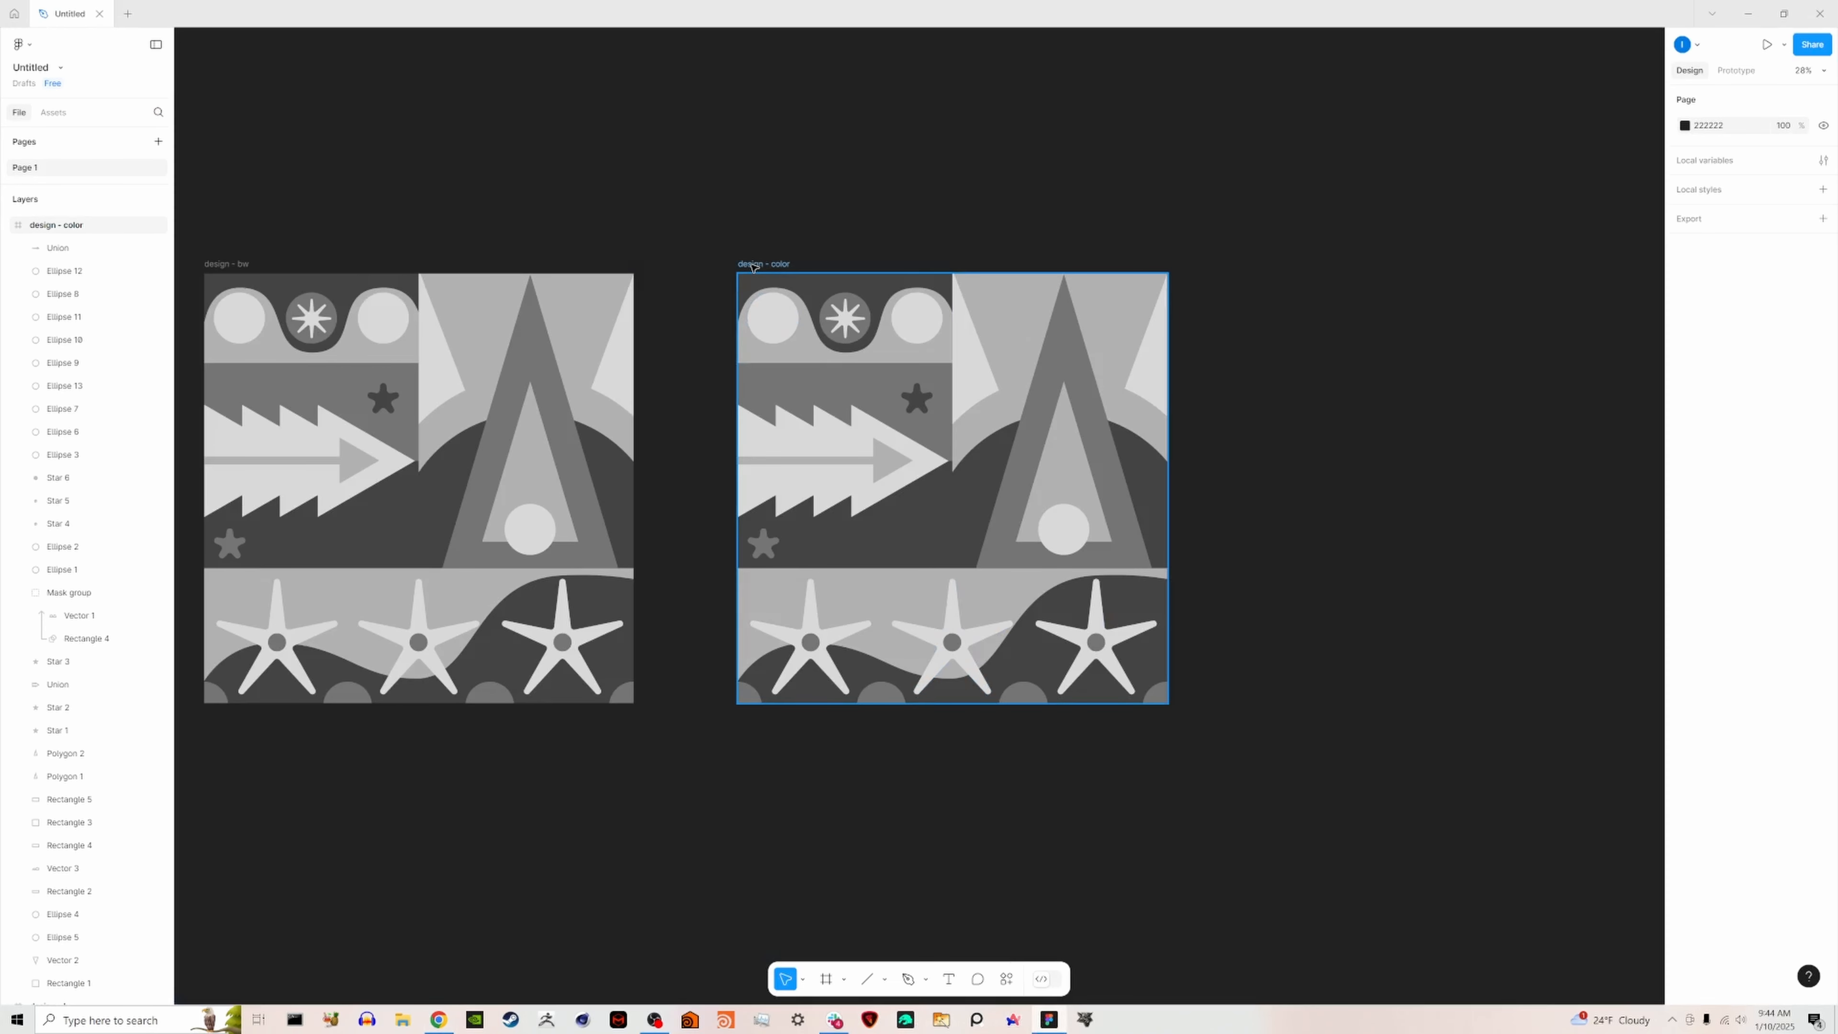
pyautogui.click(777, 265)
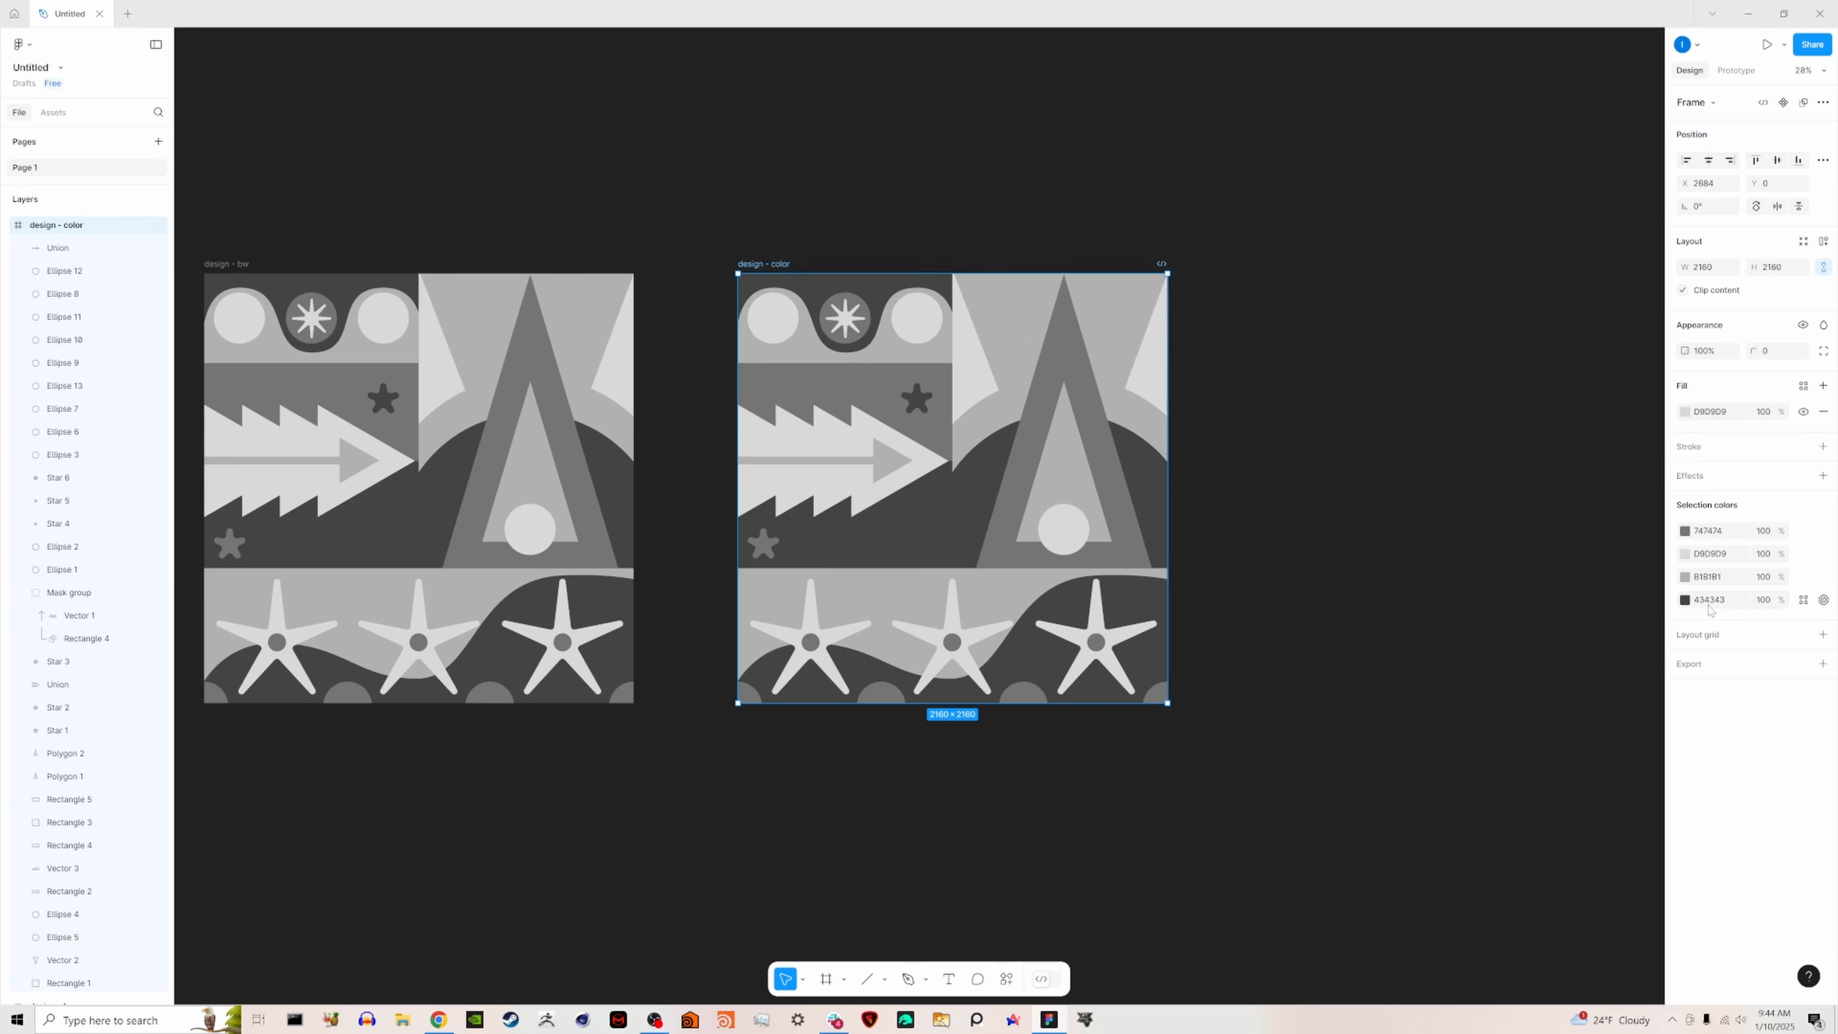
pyautogui.click(1710, 534)
pyautogui.hotkey('ctrl', 'v')
pyautogui.click(1554, 552)
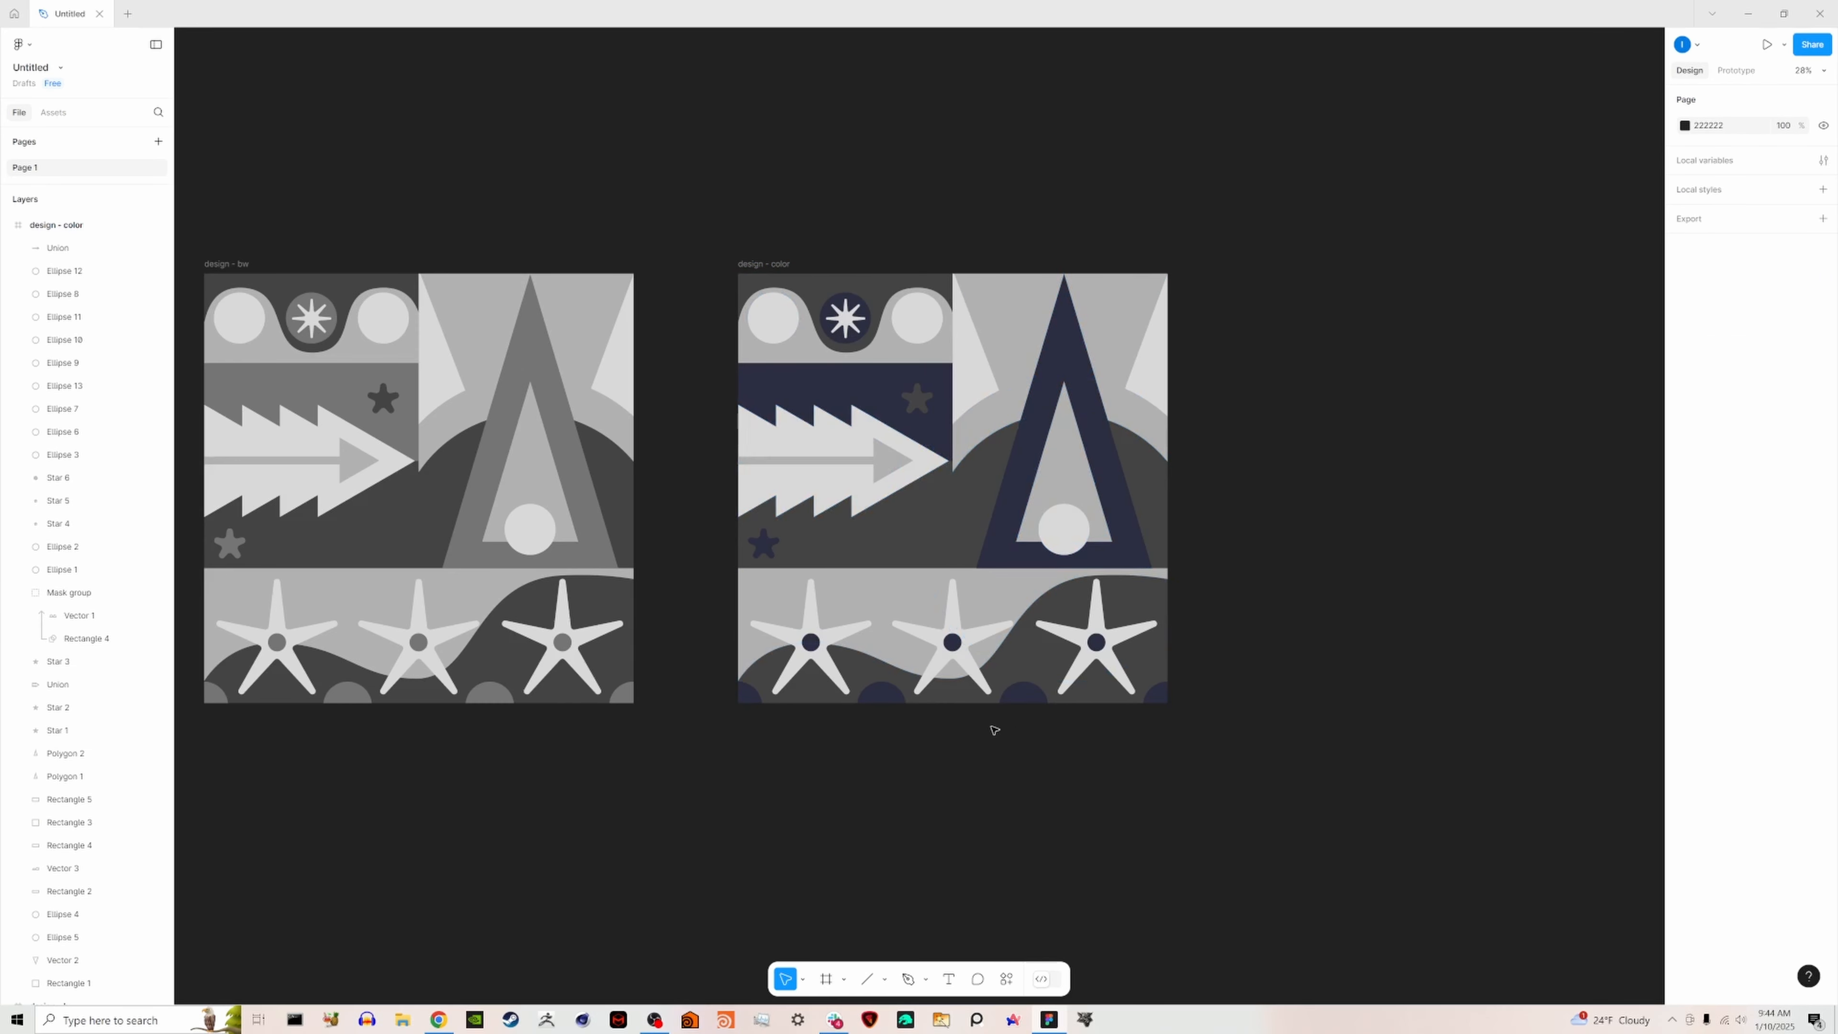
# - Replace the remaining grays of the "design - color" frame with 8D99AE, EDF2F4 and EF233C copied from the Coolors palette
pyautogui.click(439, 1020)
pyautogui.click(808, 599)
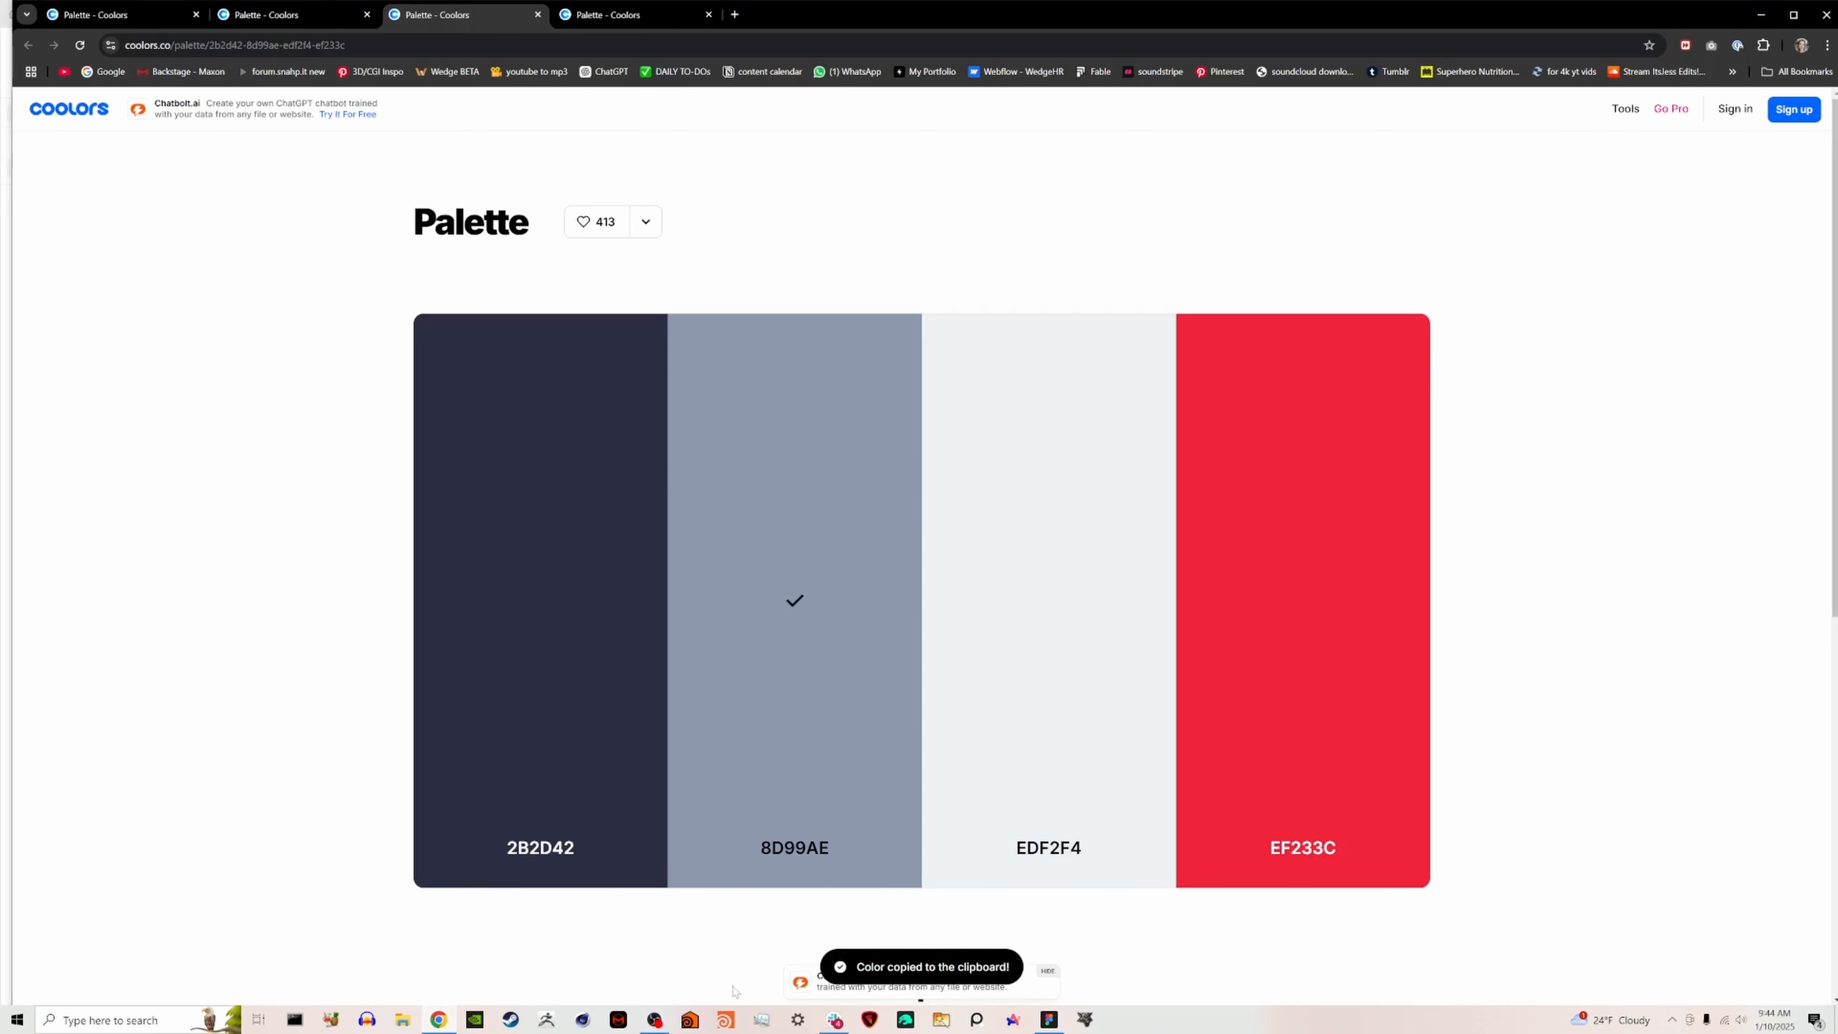
pyautogui.click(1049, 1020)
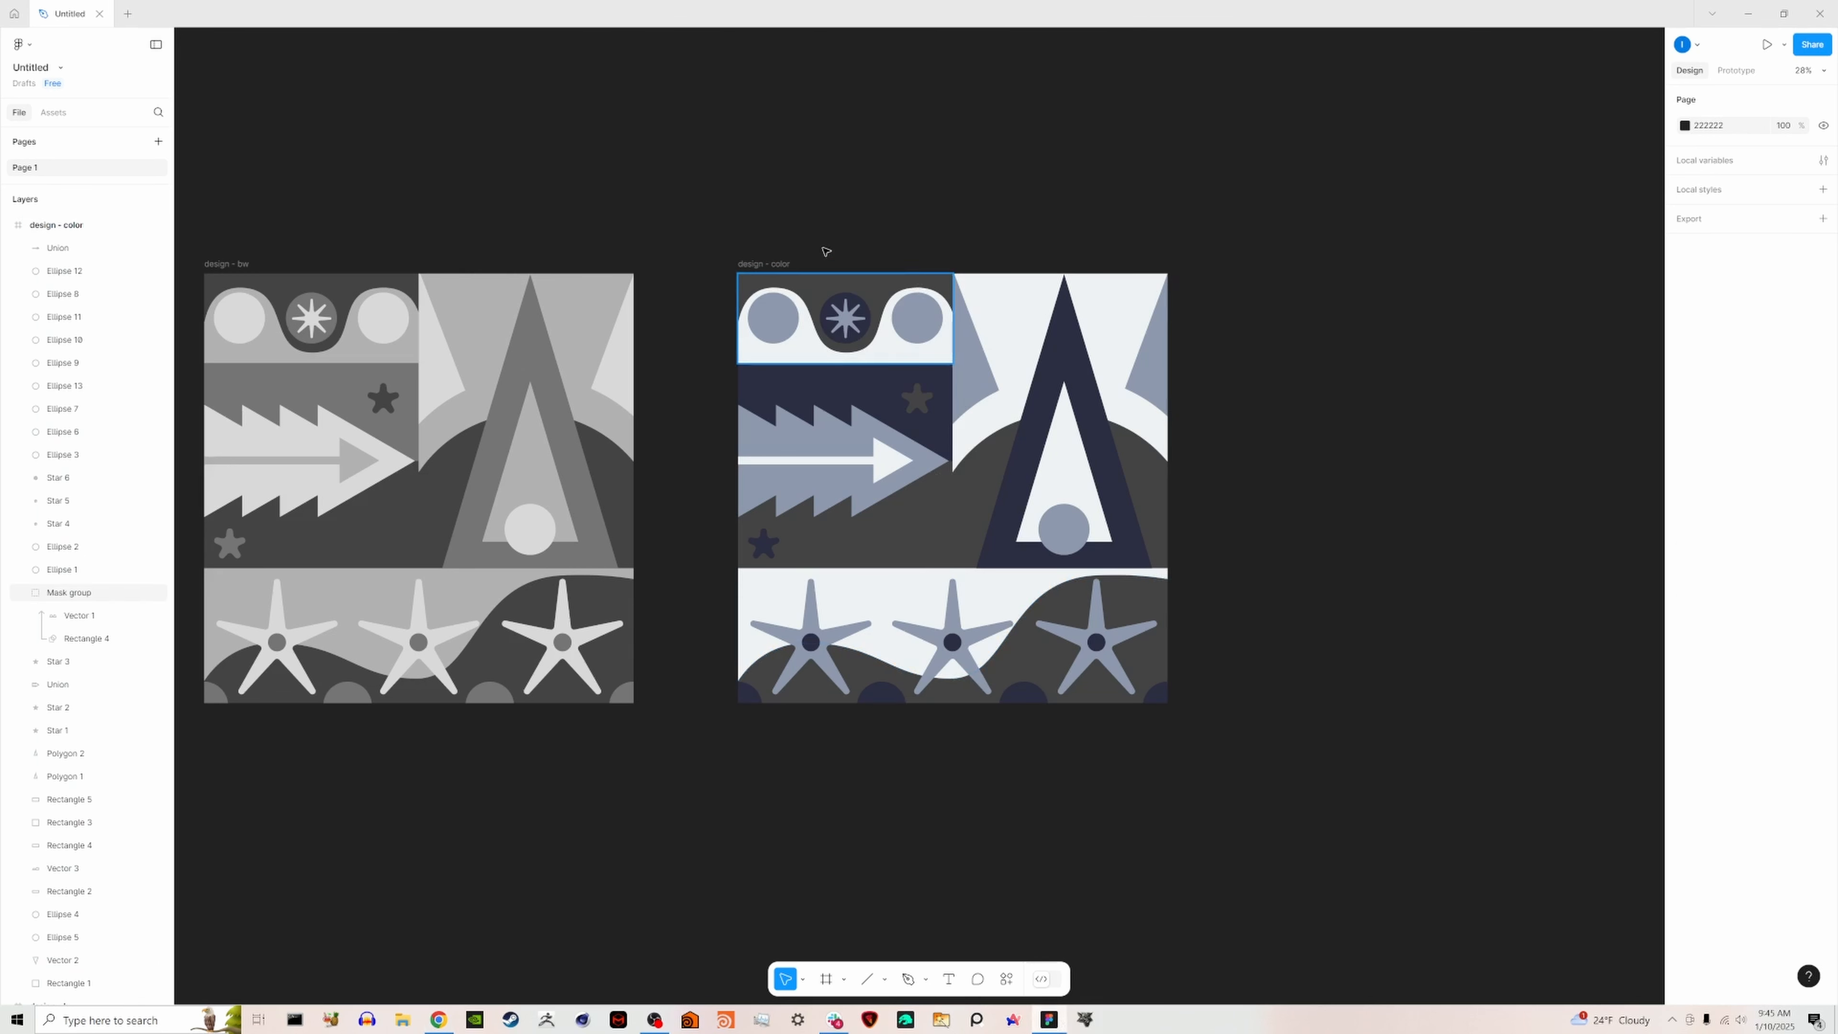
pyautogui.click(764, 264)
pyautogui.click(1709, 554)
pyautogui.hotkey('ctrl', 'v')
pyautogui.click(1341, 423)
pyautogui.click(764, 264)
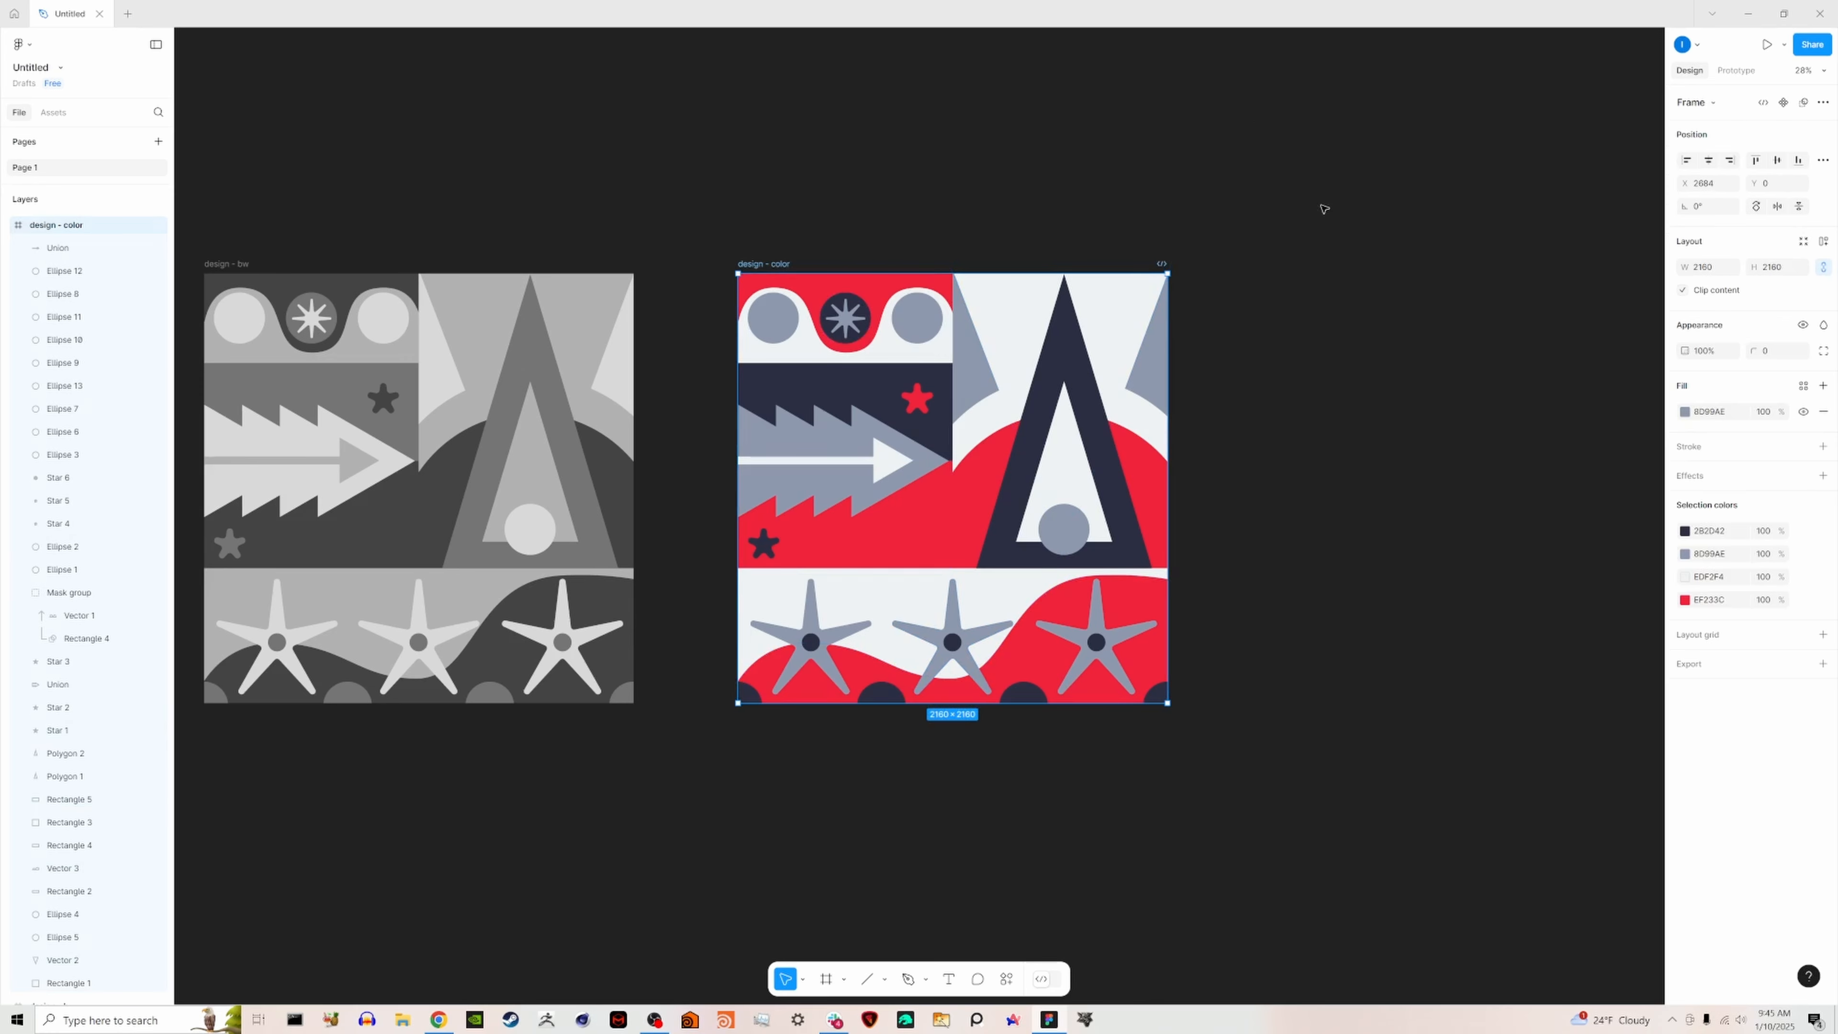
pyautogui.click(1437, 394)
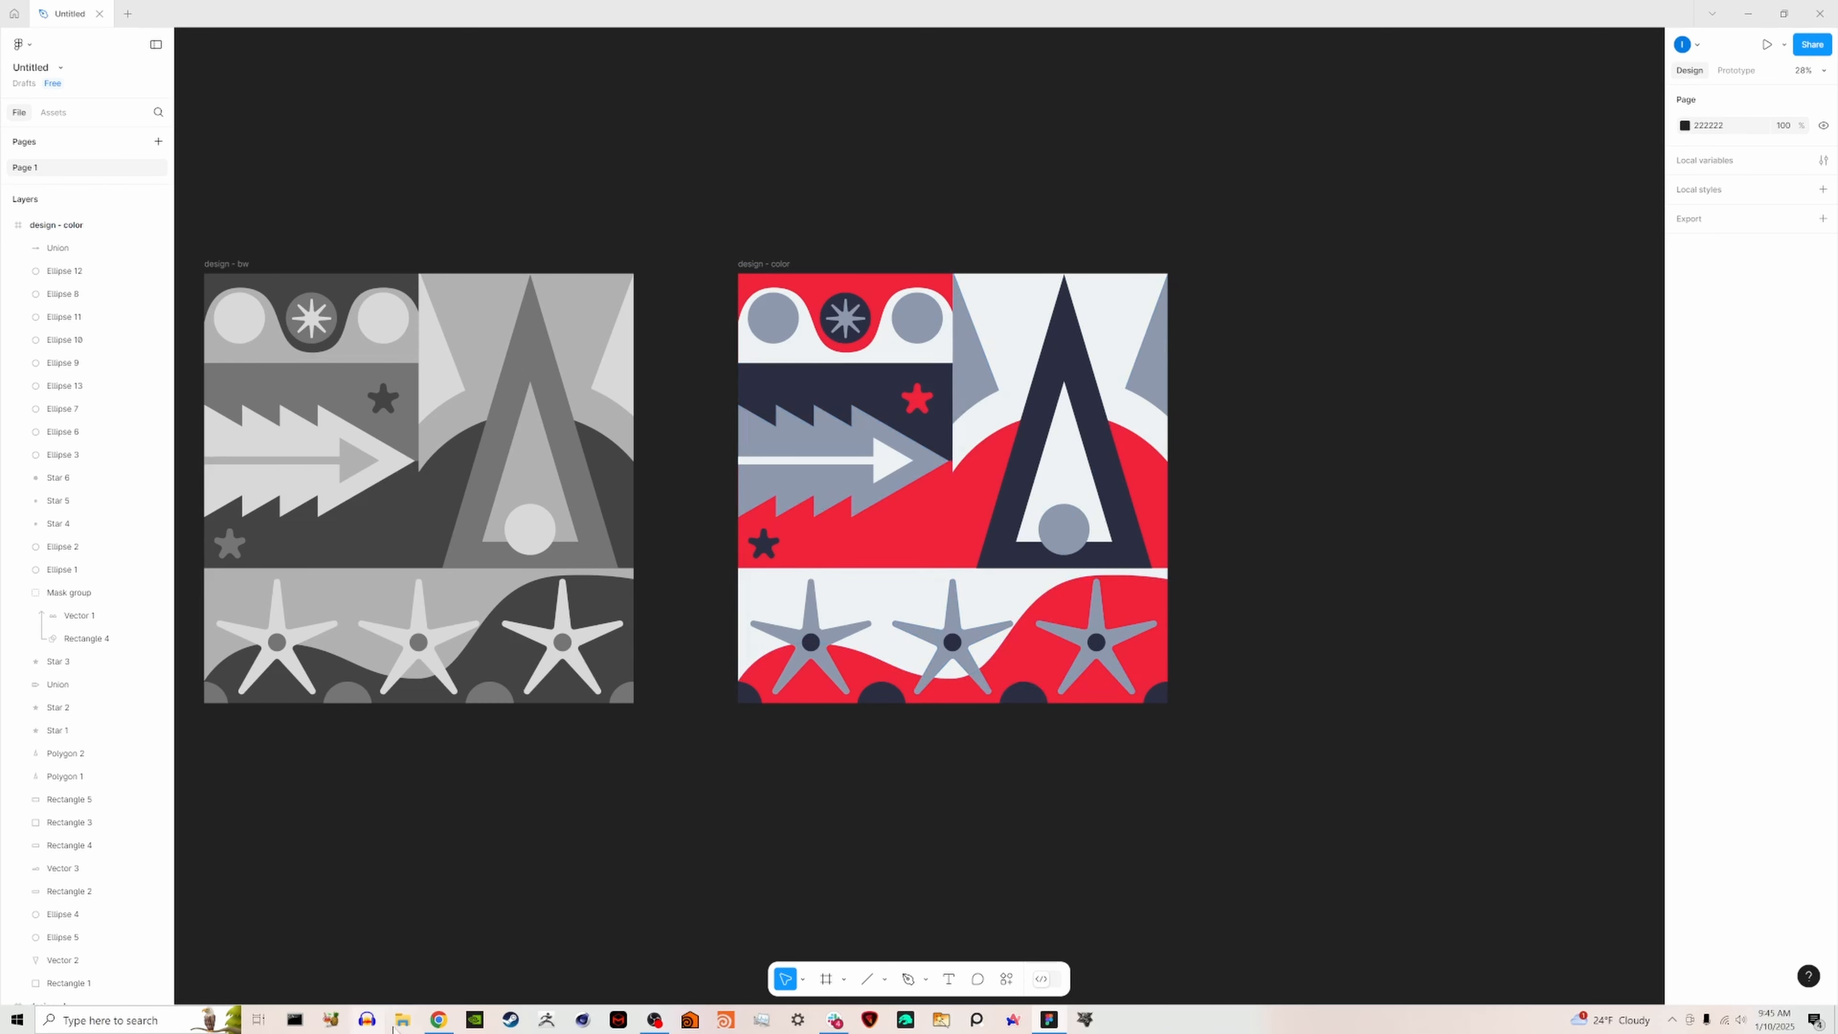
# - Close the navy and red palette, recolor the "design - color" frame with the green palette's colors, including 354F52 and 52796F, and duplicate it
pyautogui.click(439, 1019)
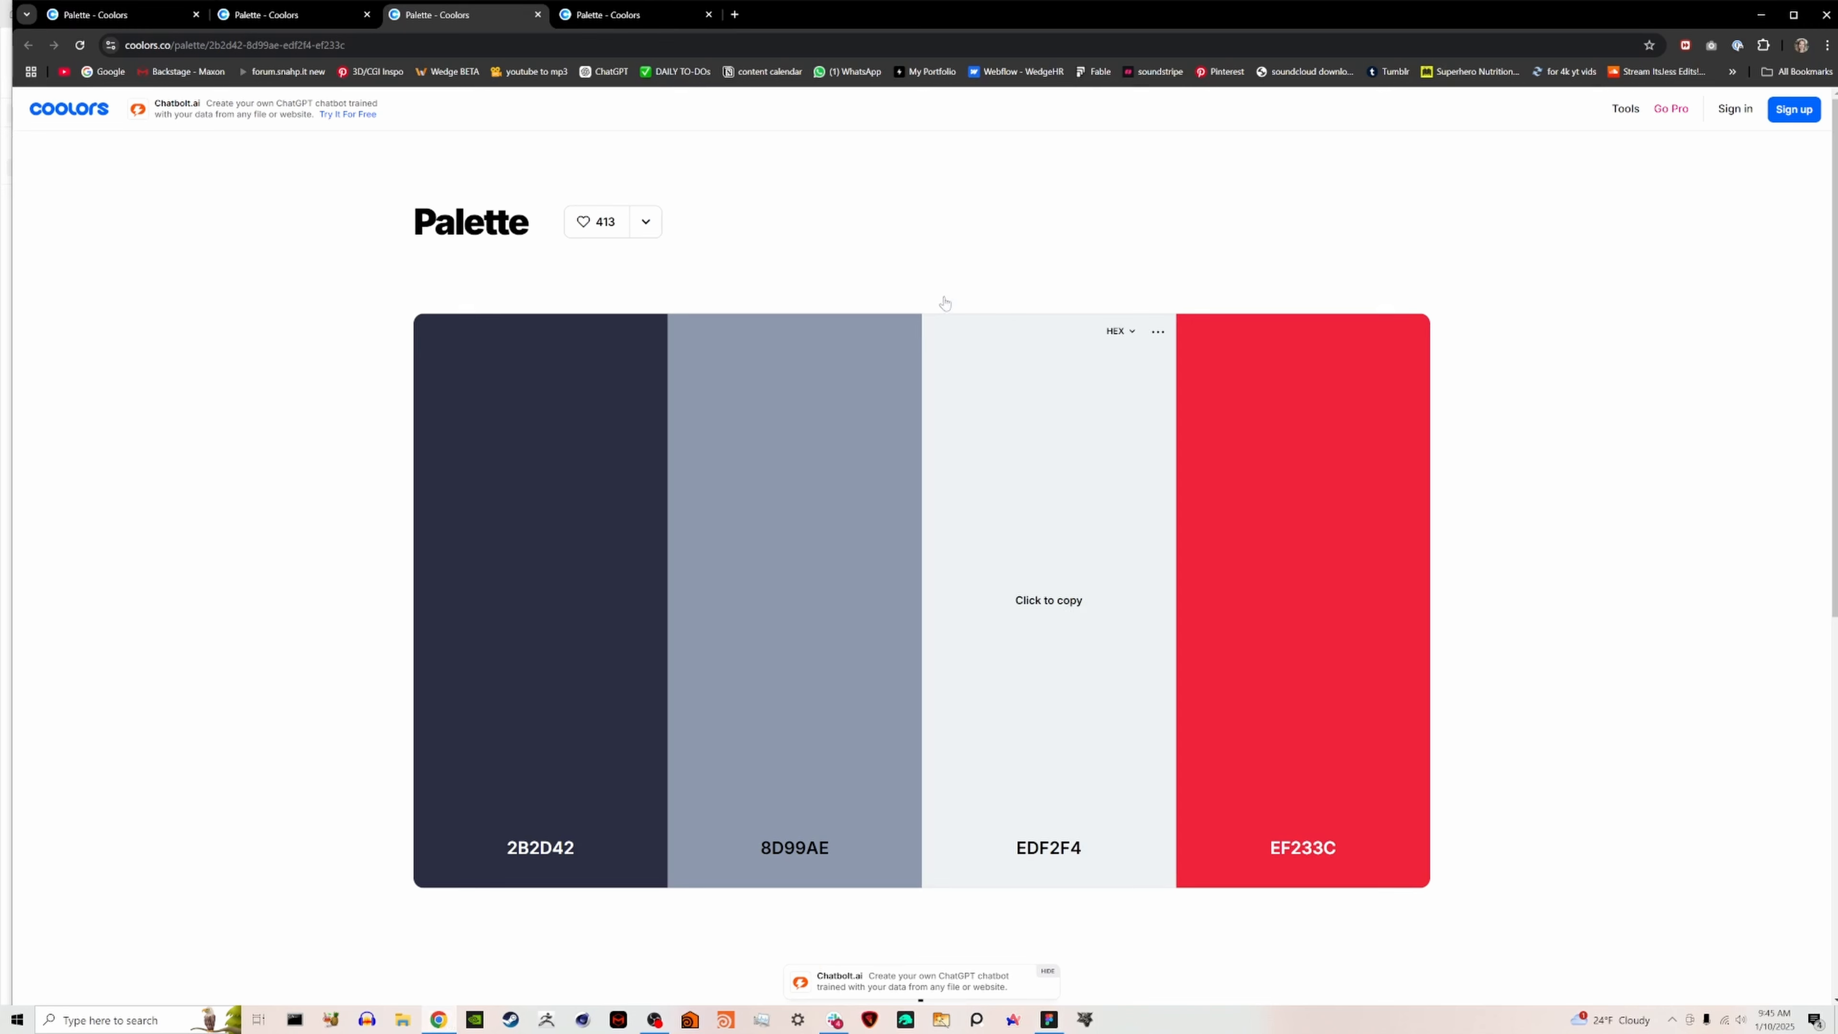
pyautogui.click(539, 14)
pyautogui.click(130, 14)
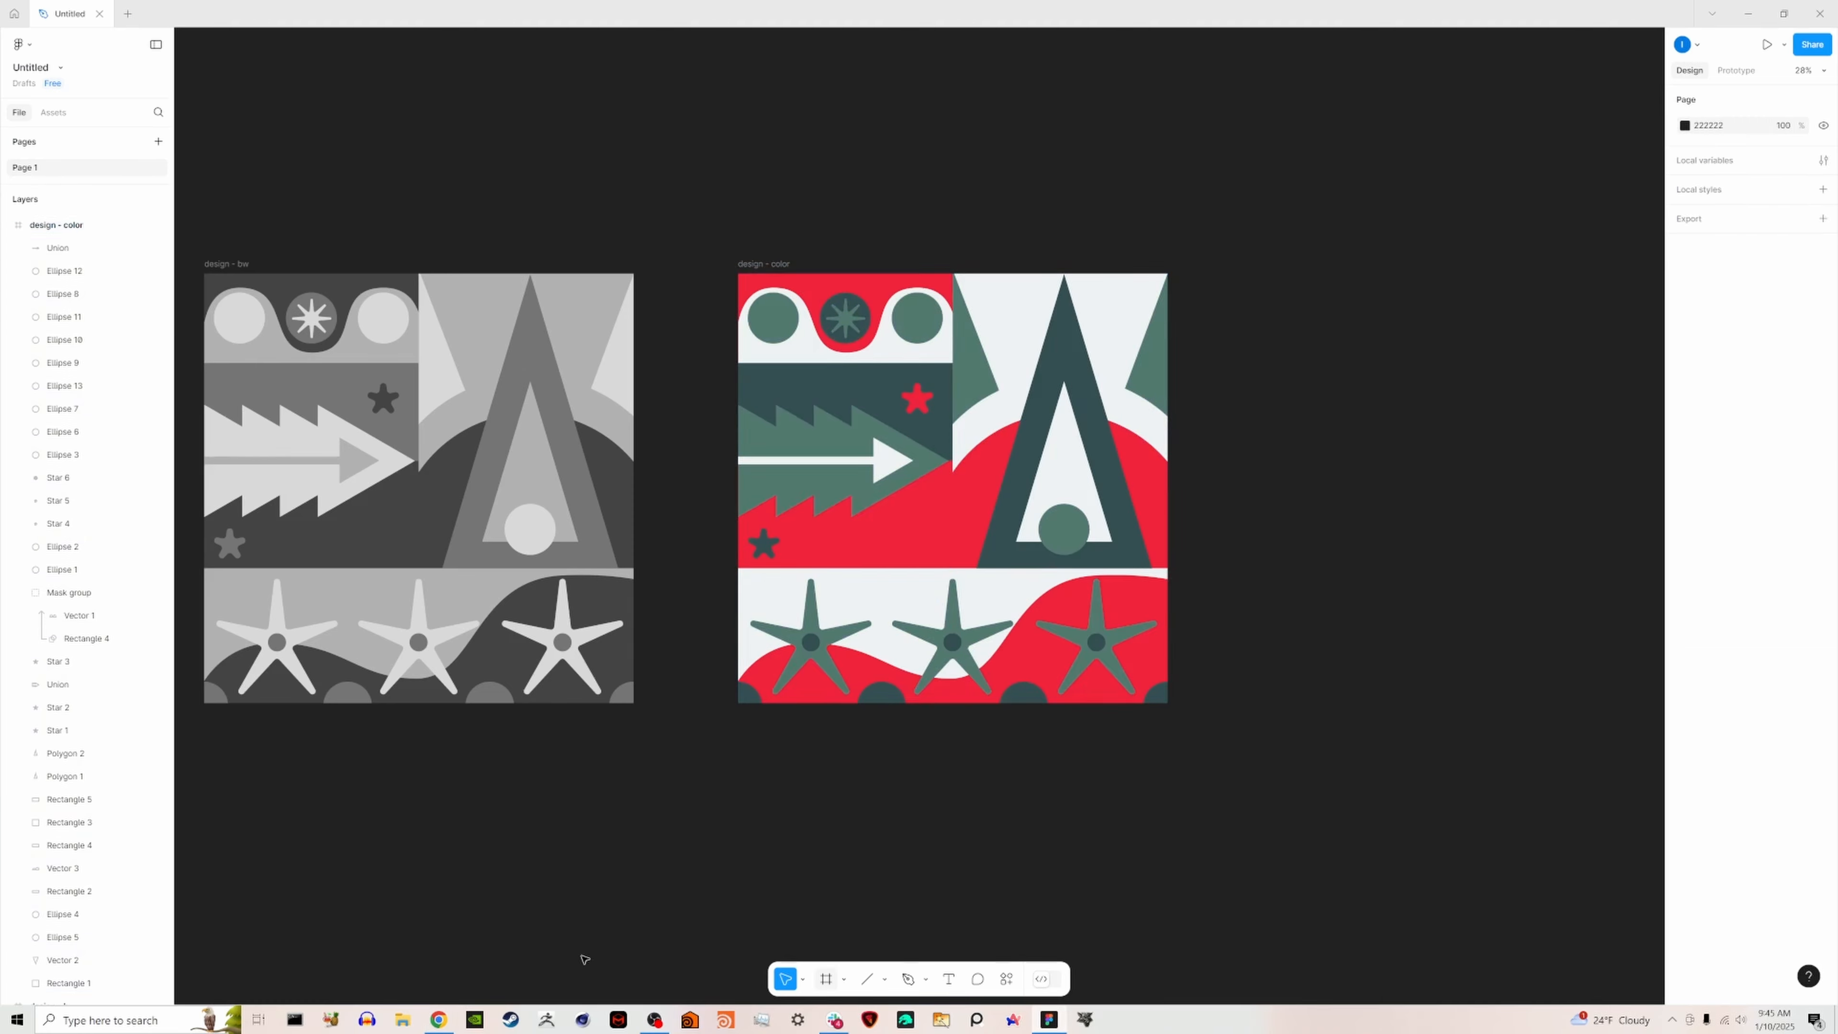
pyautogui.click(439, 1020)
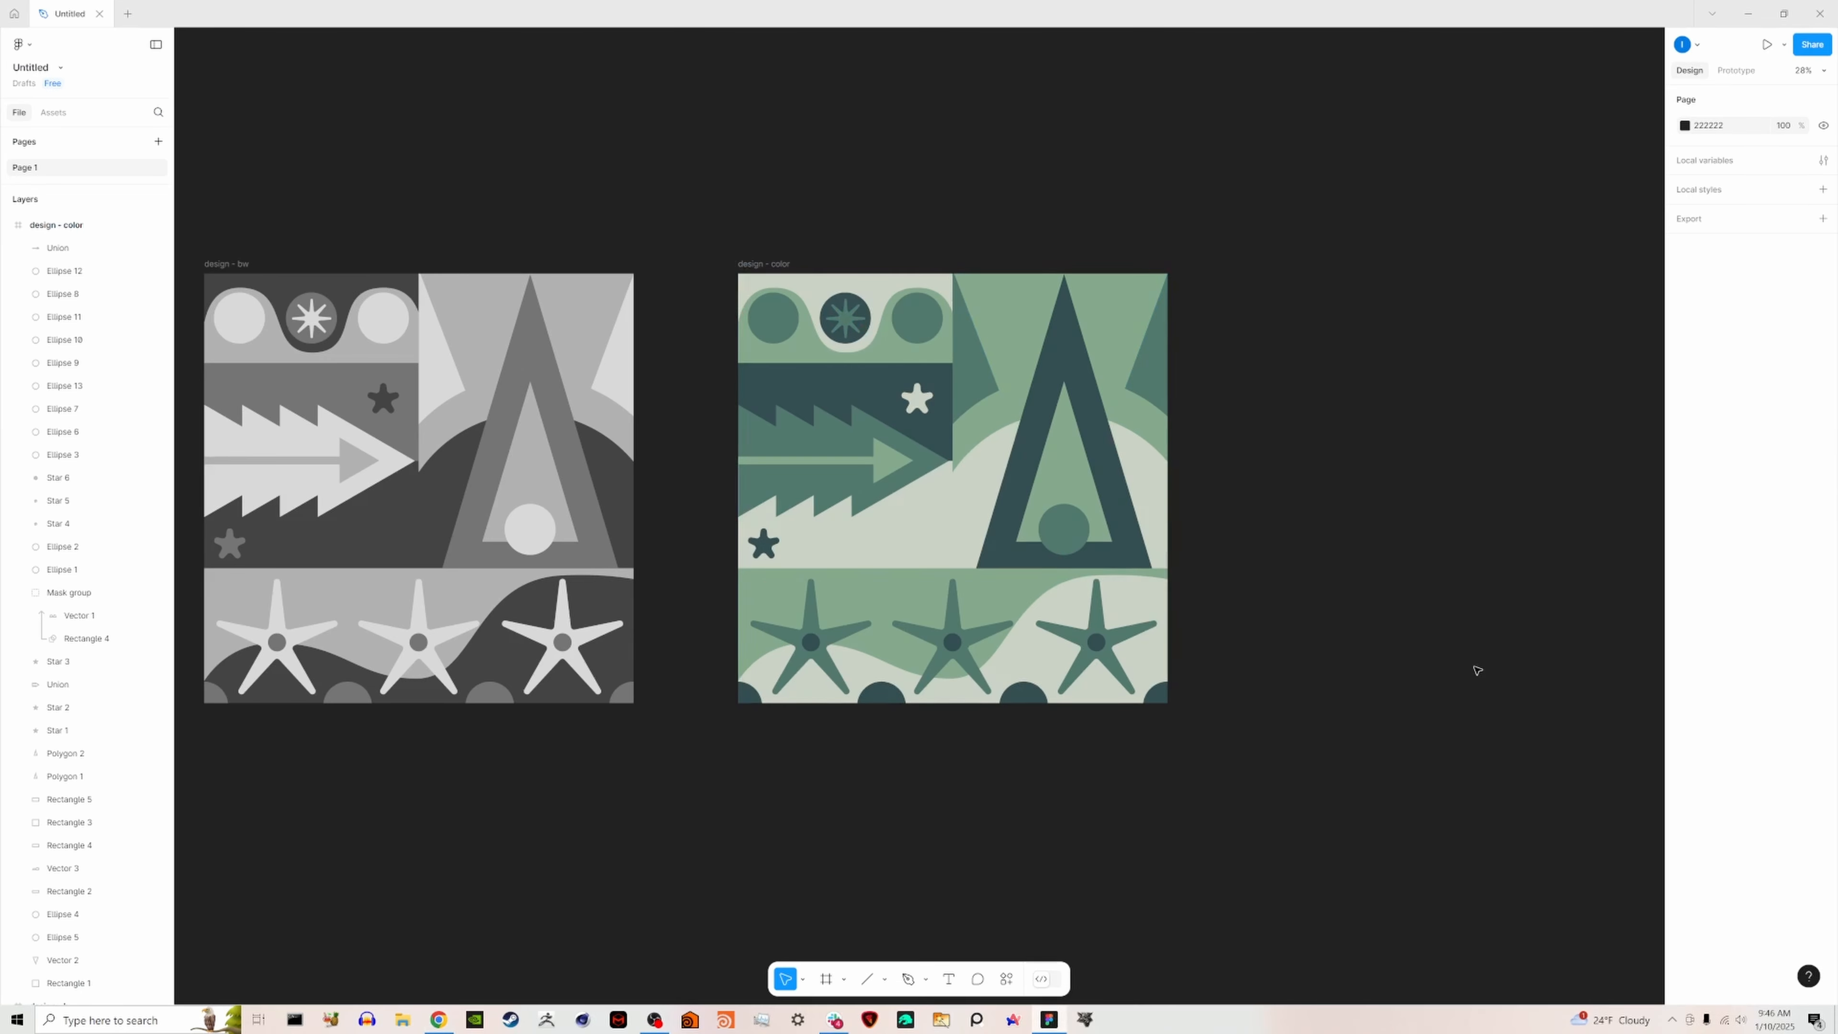
pyautogui.click(763, 264)
pyautogui.hotkey('ctrl', 'd')
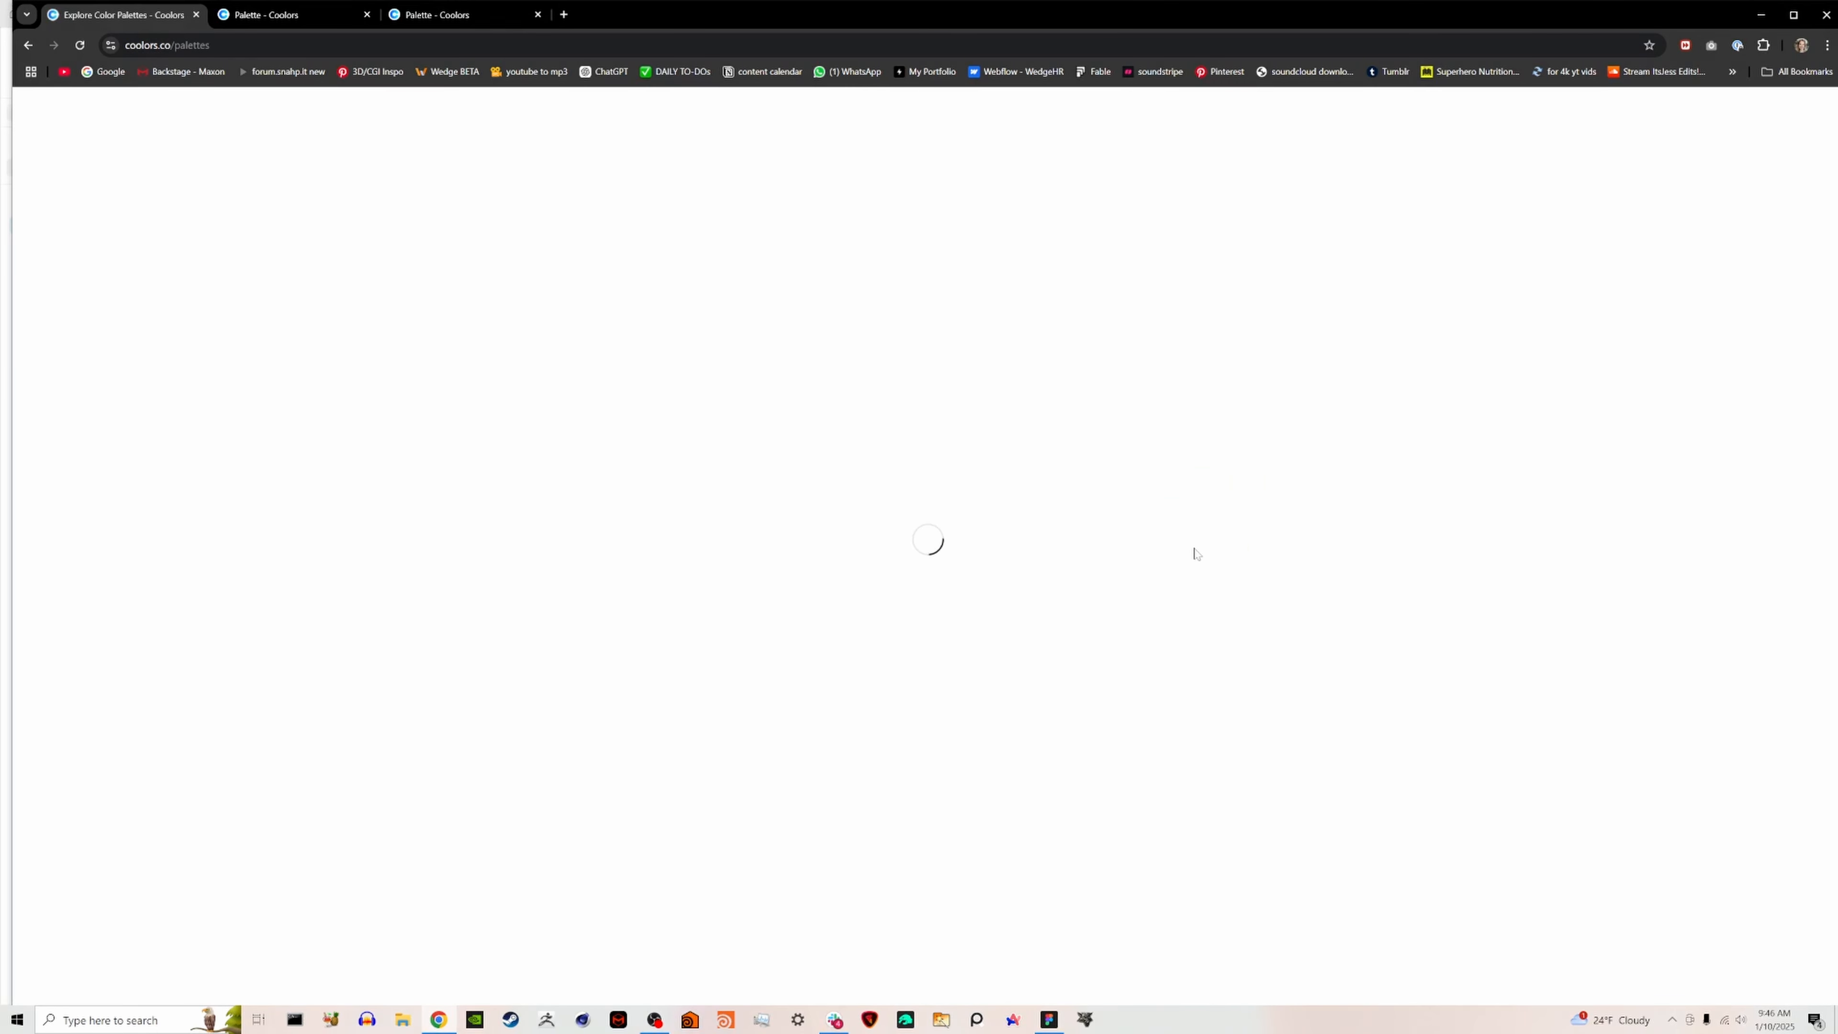
# - Find the EAC435, 345995, 03CEA4 and FB4D3D palette in Coolors and copy its green 03CEA4
pyautogui.scroll(-10, 1224, 594)
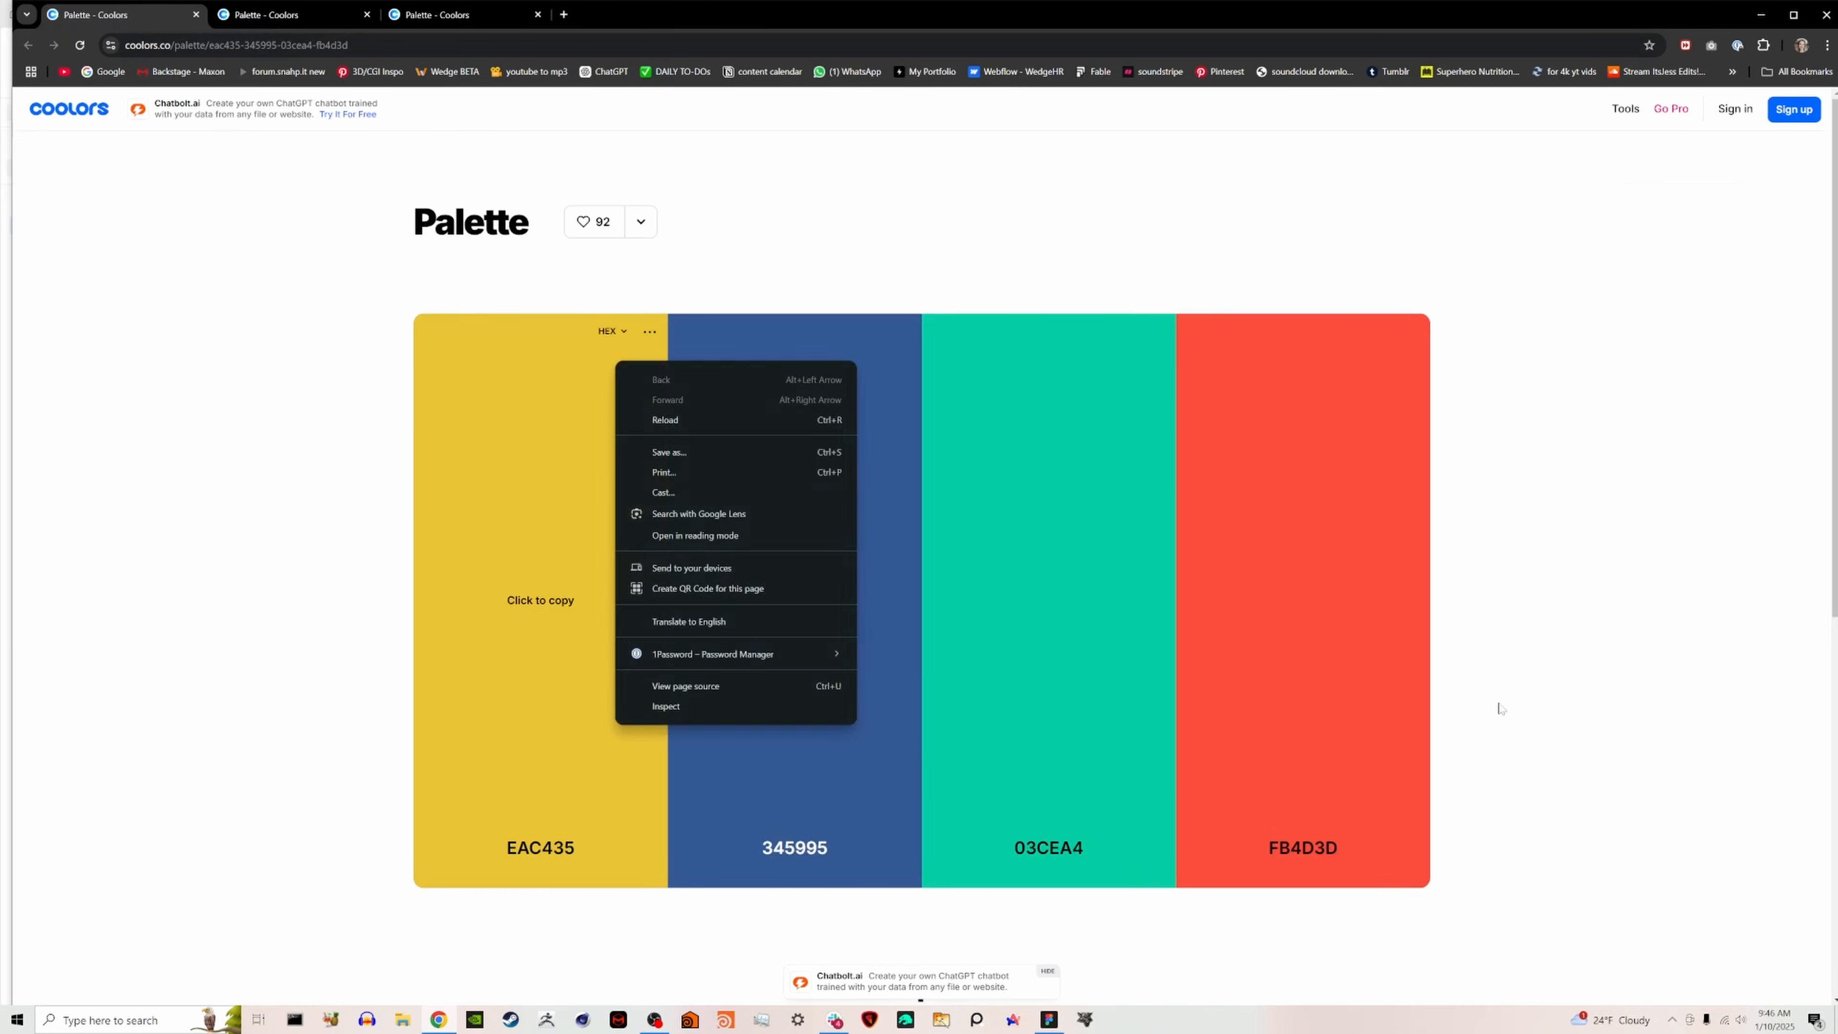
pyautogui.click(1062, 615)
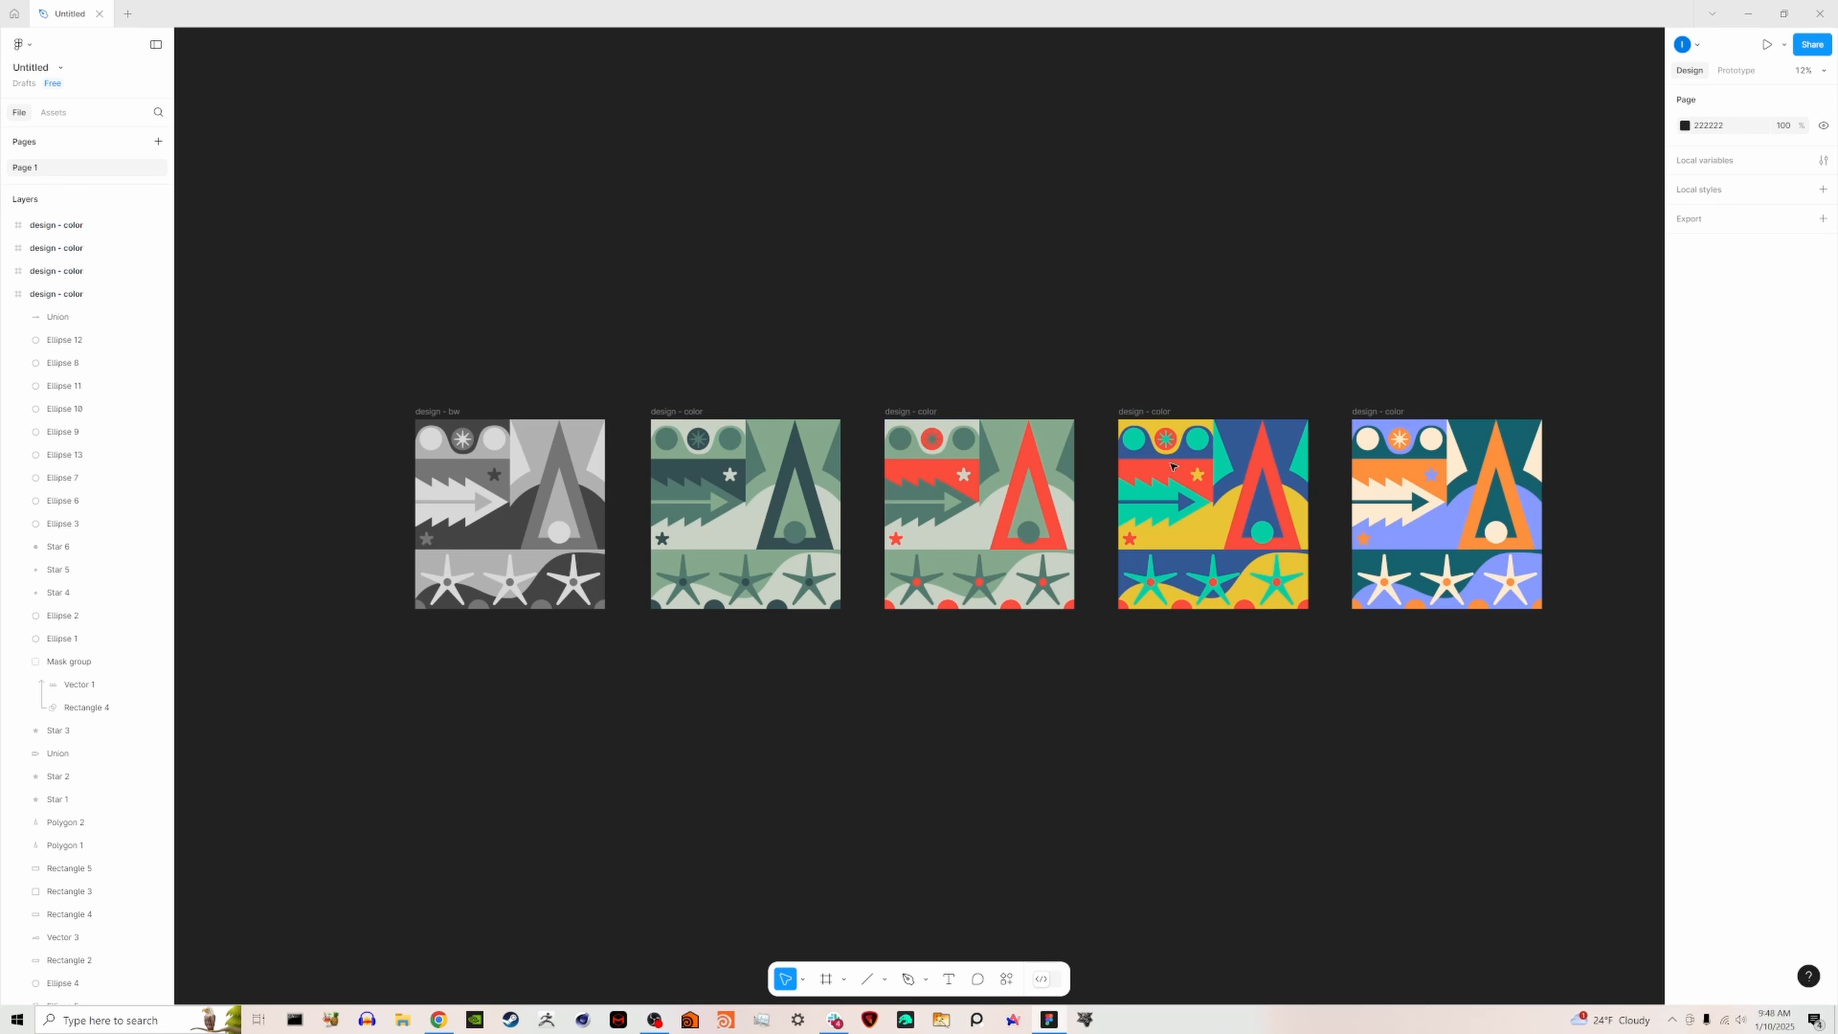
pyautogui.moveTo(683, 686); pyautogui.dragTo(589, 590, button='middle')
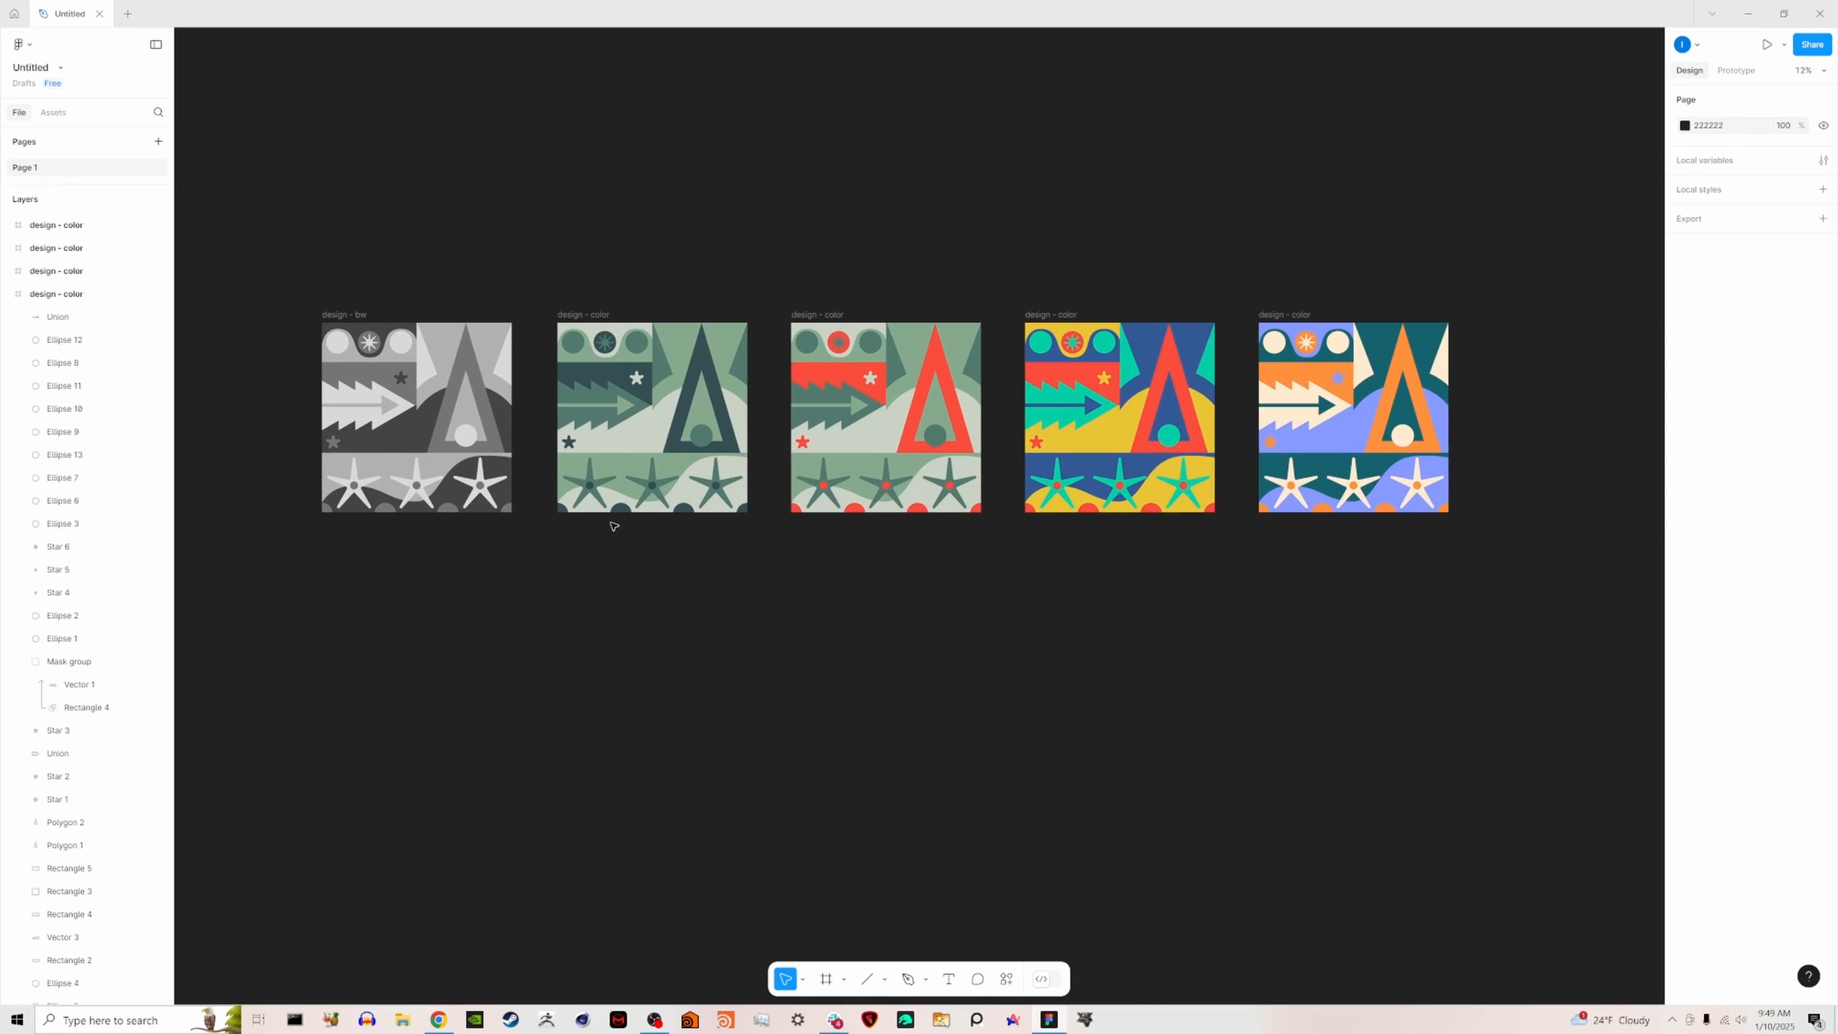
pyautogui.click(342, 314)
pyautogui.press('Return')
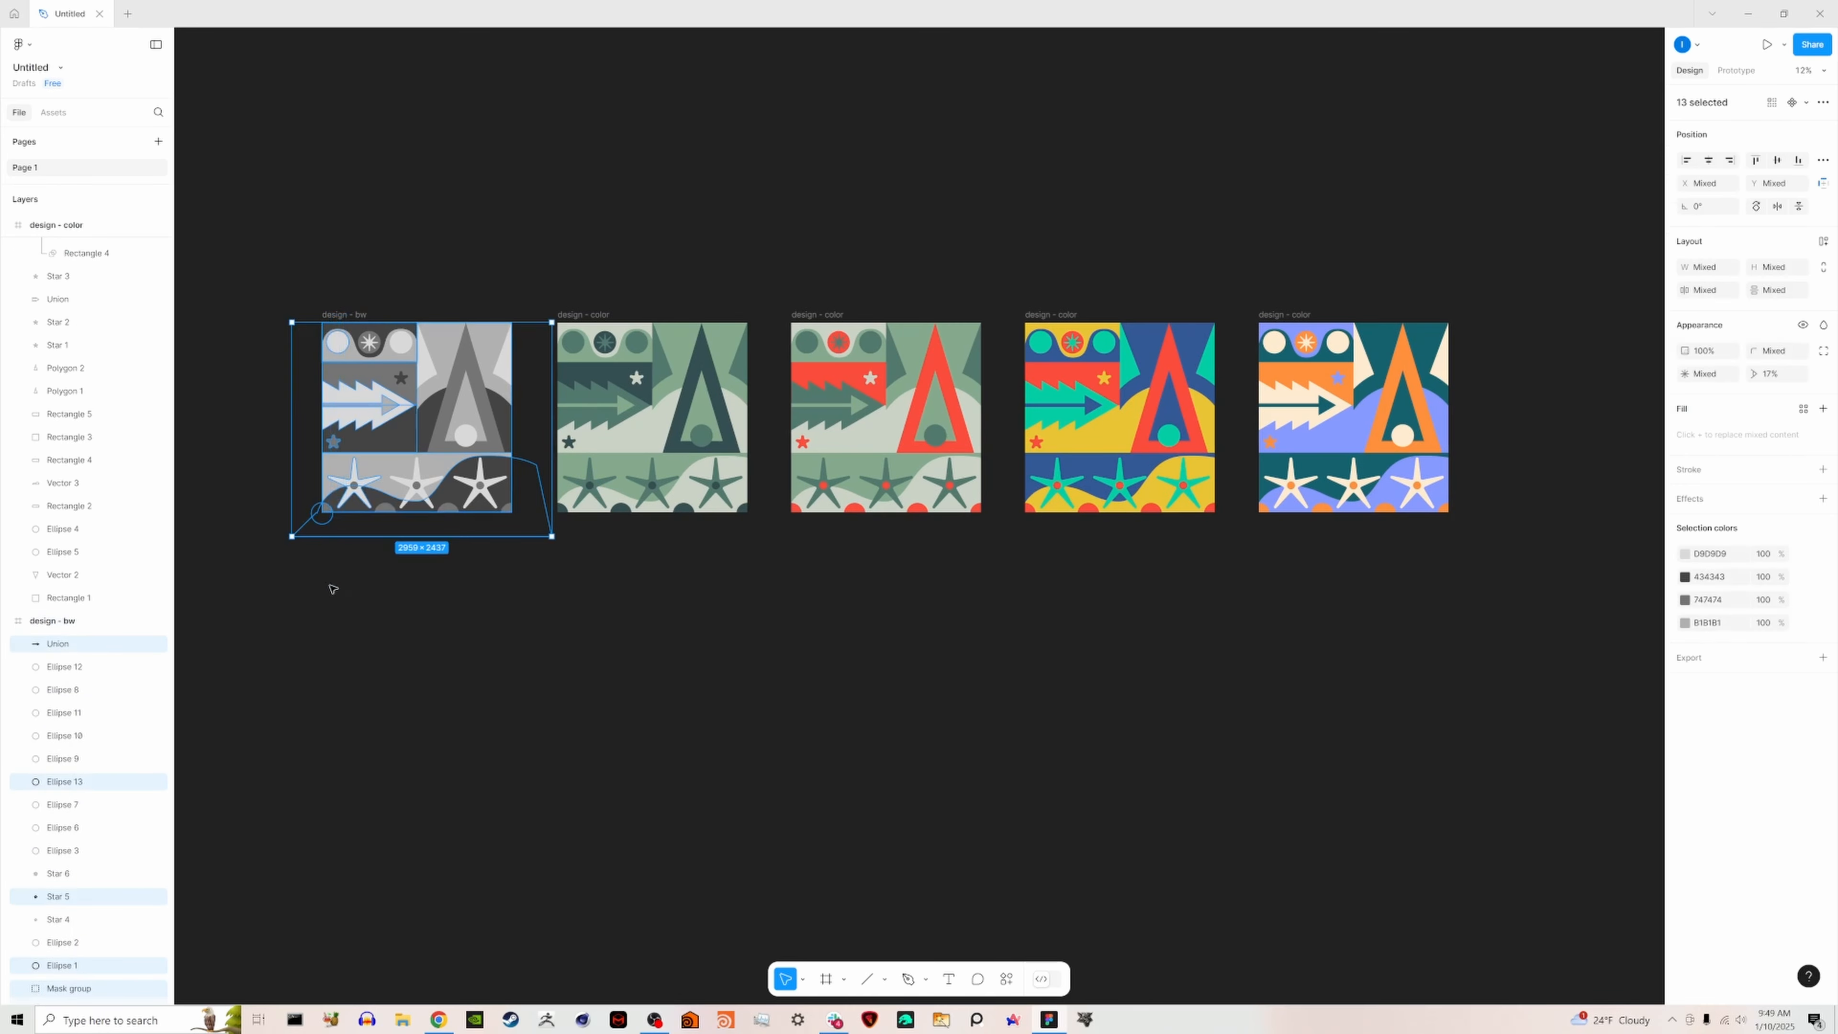
pyautogui.click(329, 583)
# - Duplicate the "design - bw" frame and place the copy directly below the original at X 0, Y 2437
pyautogui.click(343, 320)
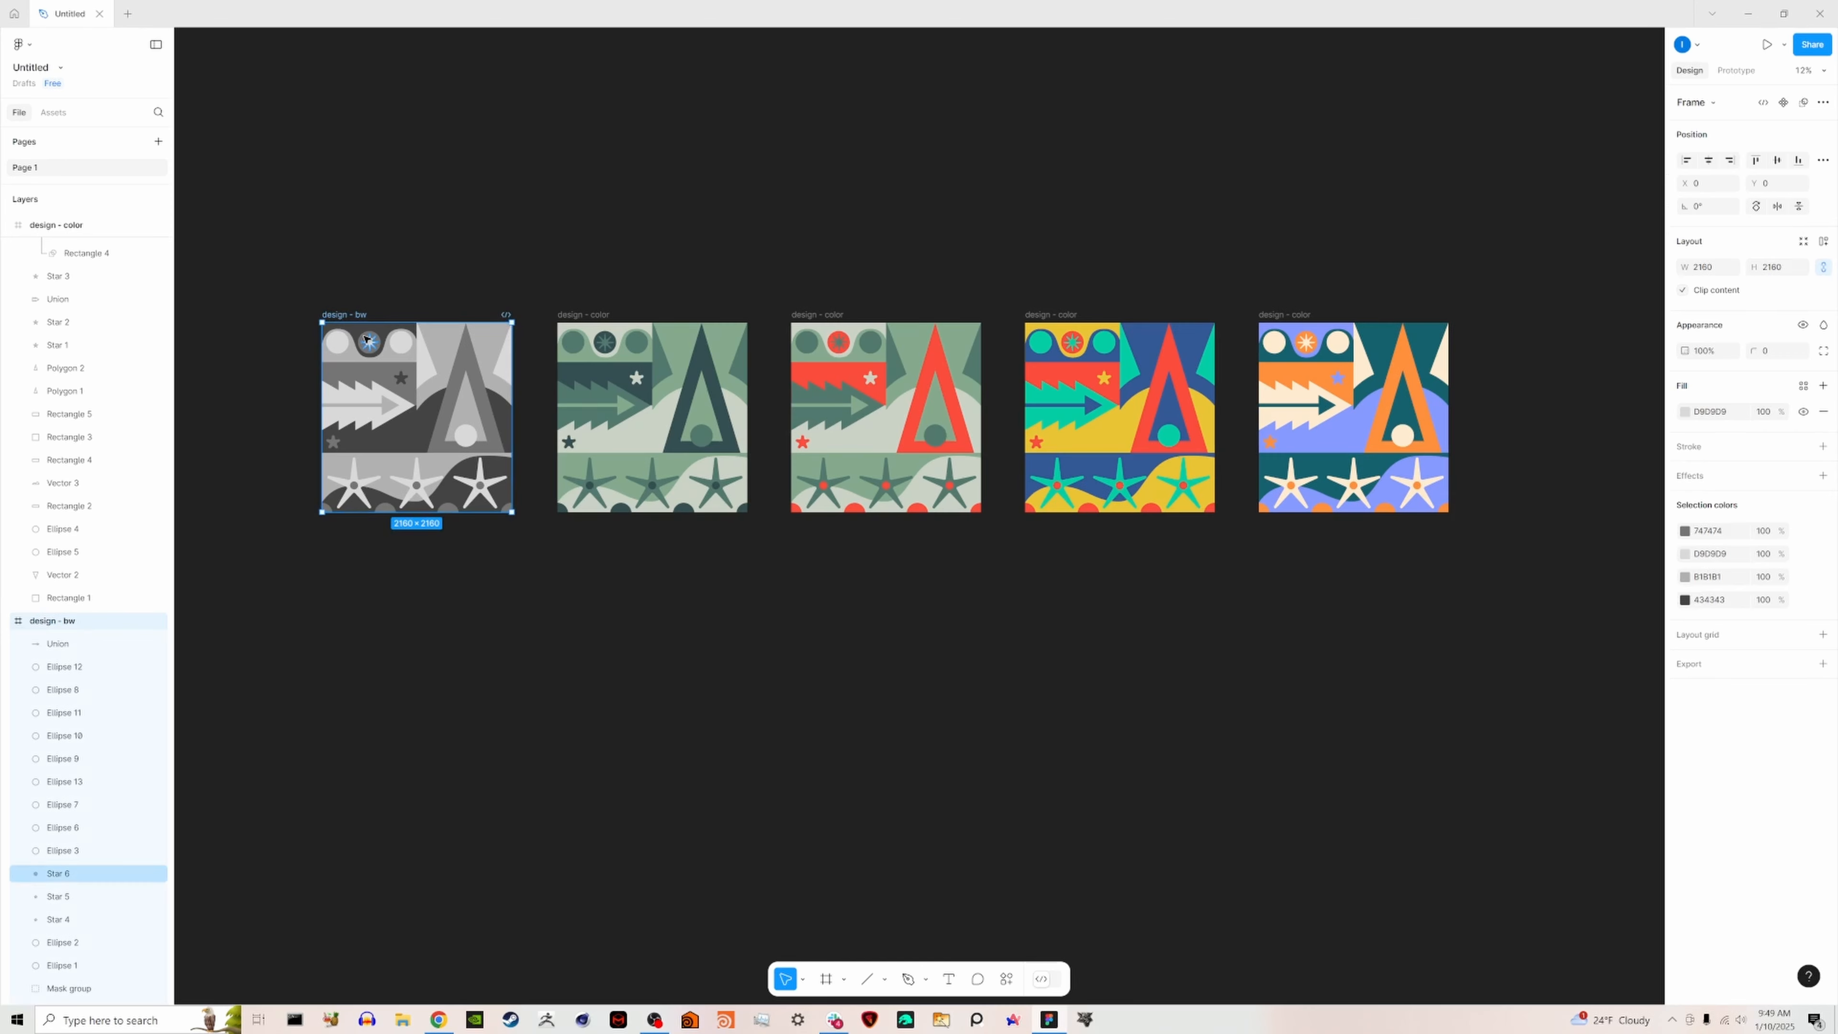
pyautogui.hotkey('ctrl', 'd')
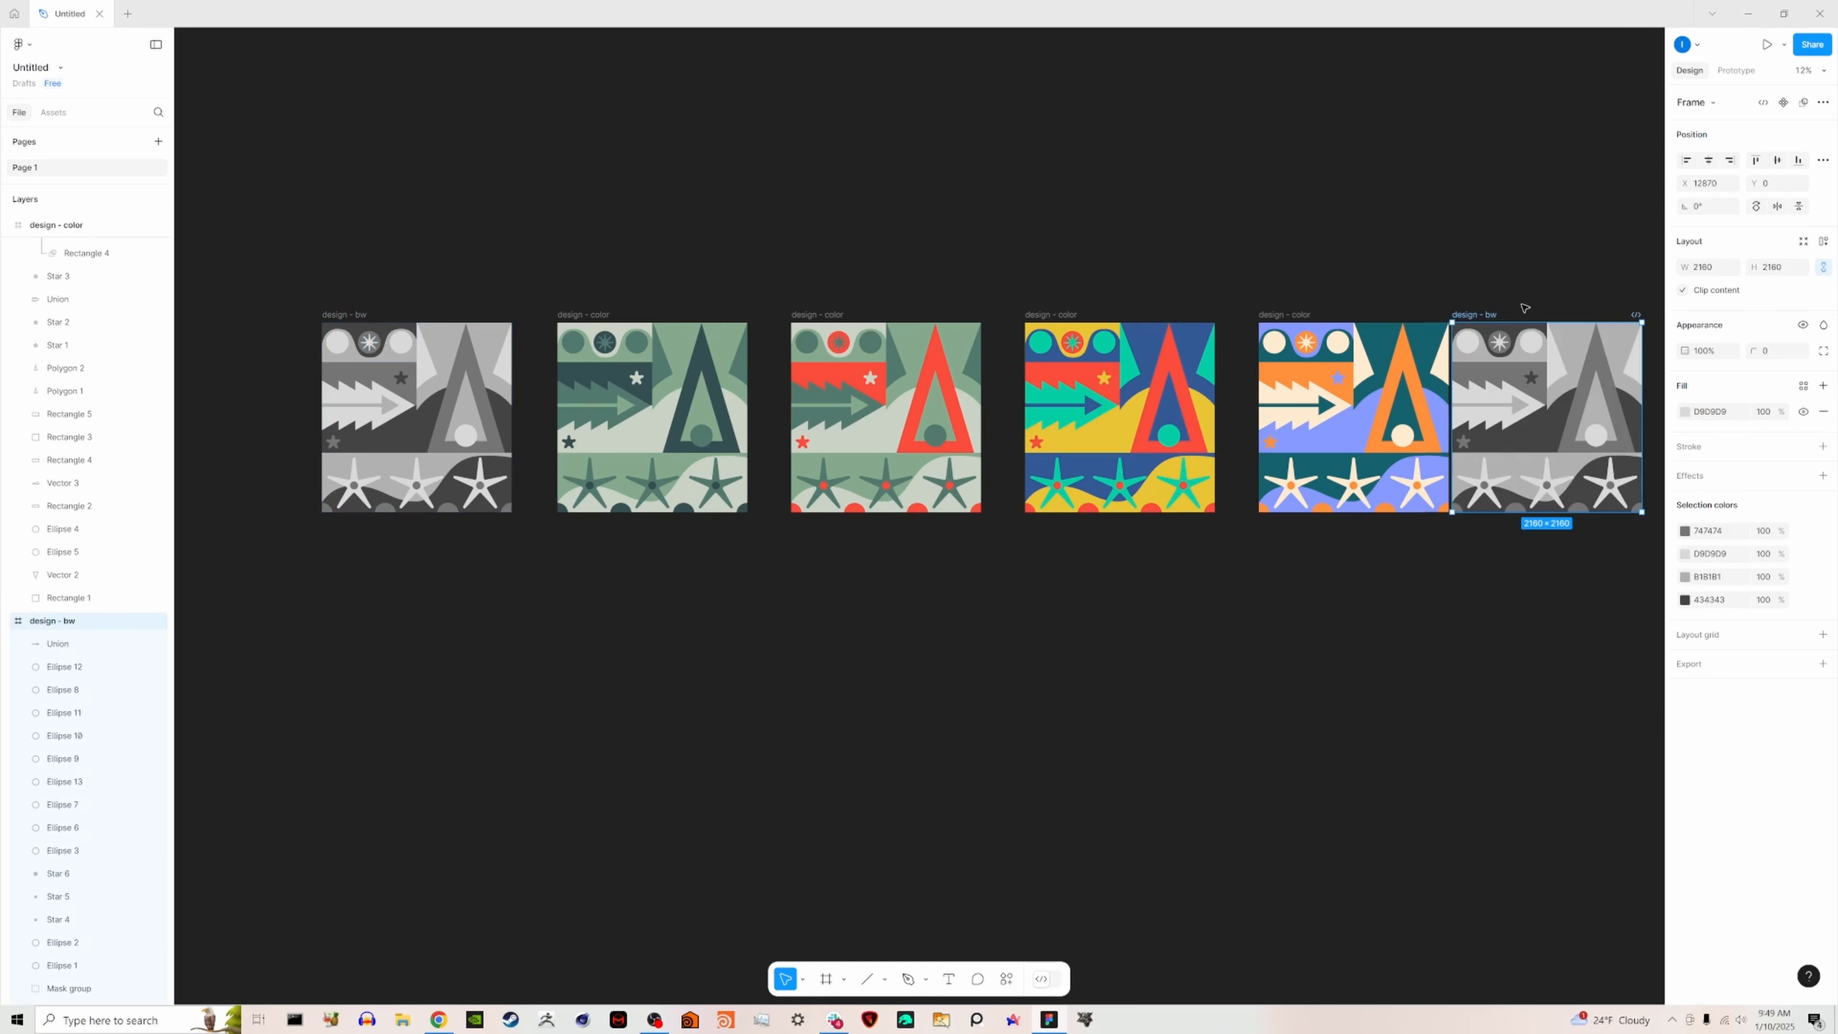
pyautogui.moveTo(1485, 316); pyautogui.dragTo(365, 540)
# - Rename the duplicated black-and-white frame as "design - outlines"
pyautogui.moveTo(720, 561); pyautogui.dragTo(982, 526, button='middle')
pyautogui.scroll(3, 602, 516)
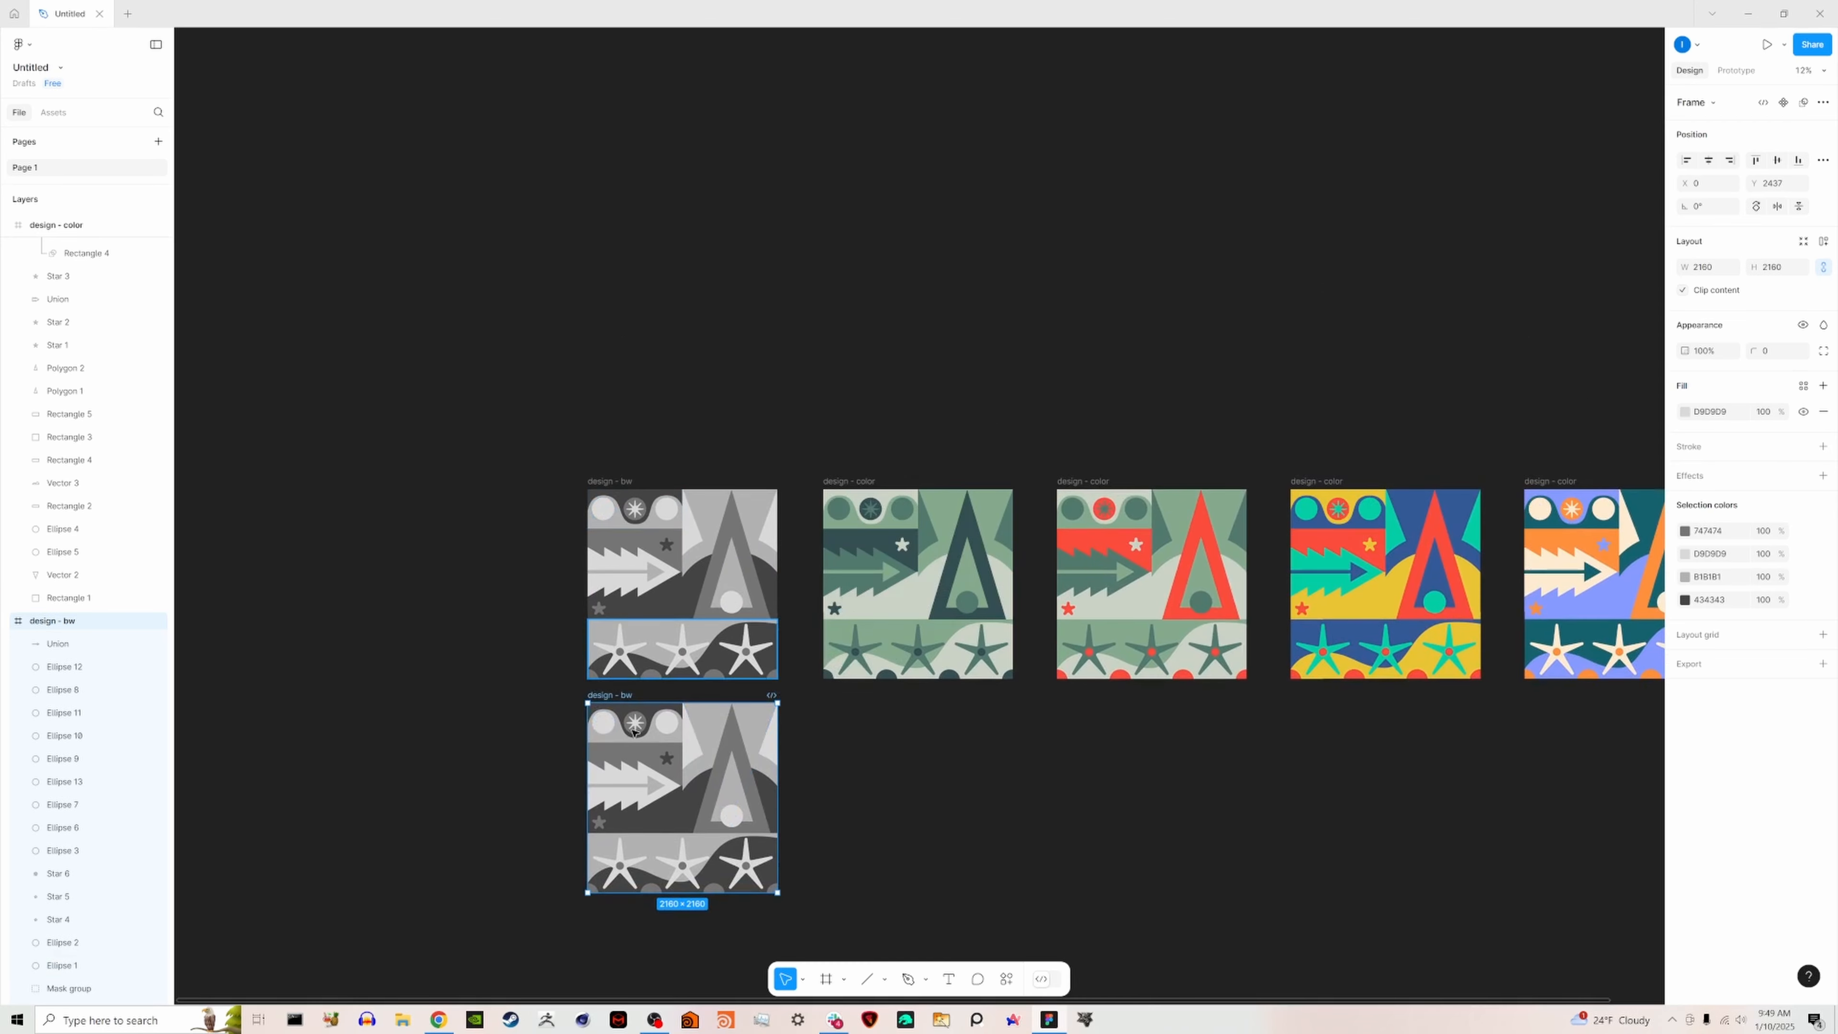
pyautogui.scroll(-1, 632, 657)
pyautogui.keyDown('ctrl'); pyautogui.scroll(5, 632, 659); pyautogui.keyUp('ctrl')
pyautogui.doubleClick(576, 555)
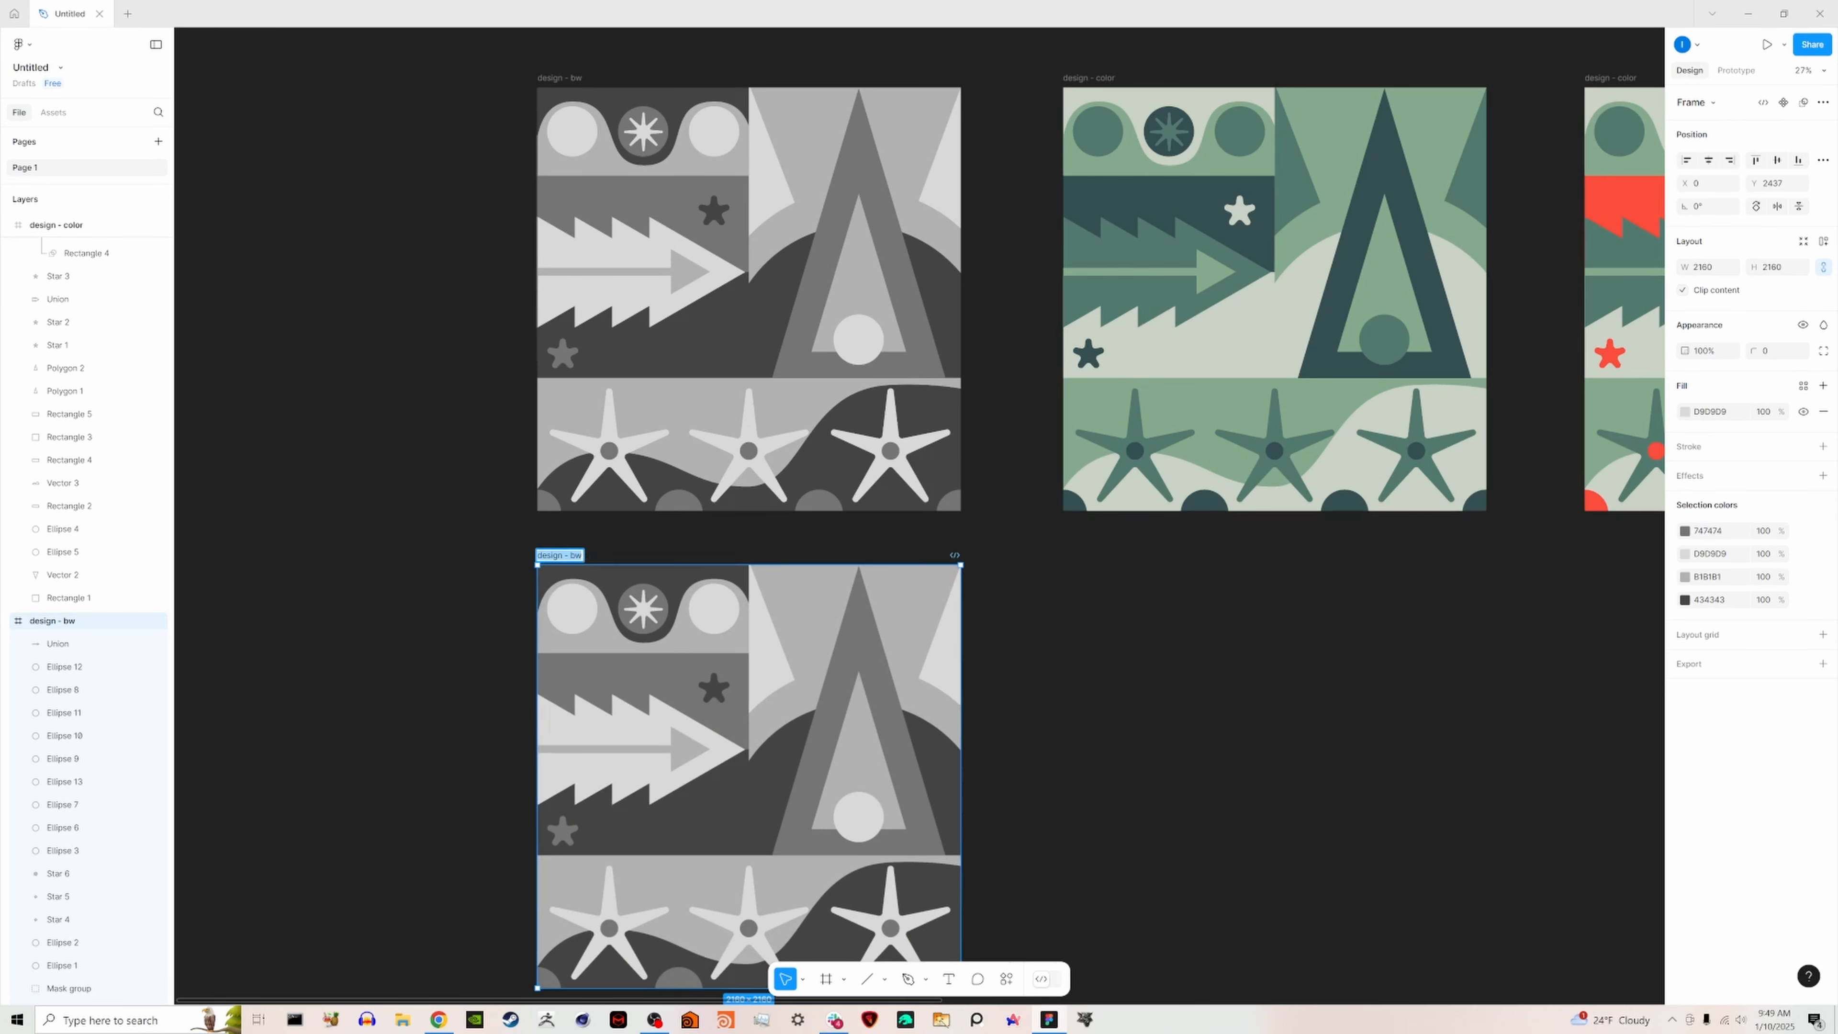
pyautogui.doubleClick(575, 554)
pyautogui.write('outlines')
pyautogui.press('Return')
pyautogui.scroll(-3, 1076, 693)
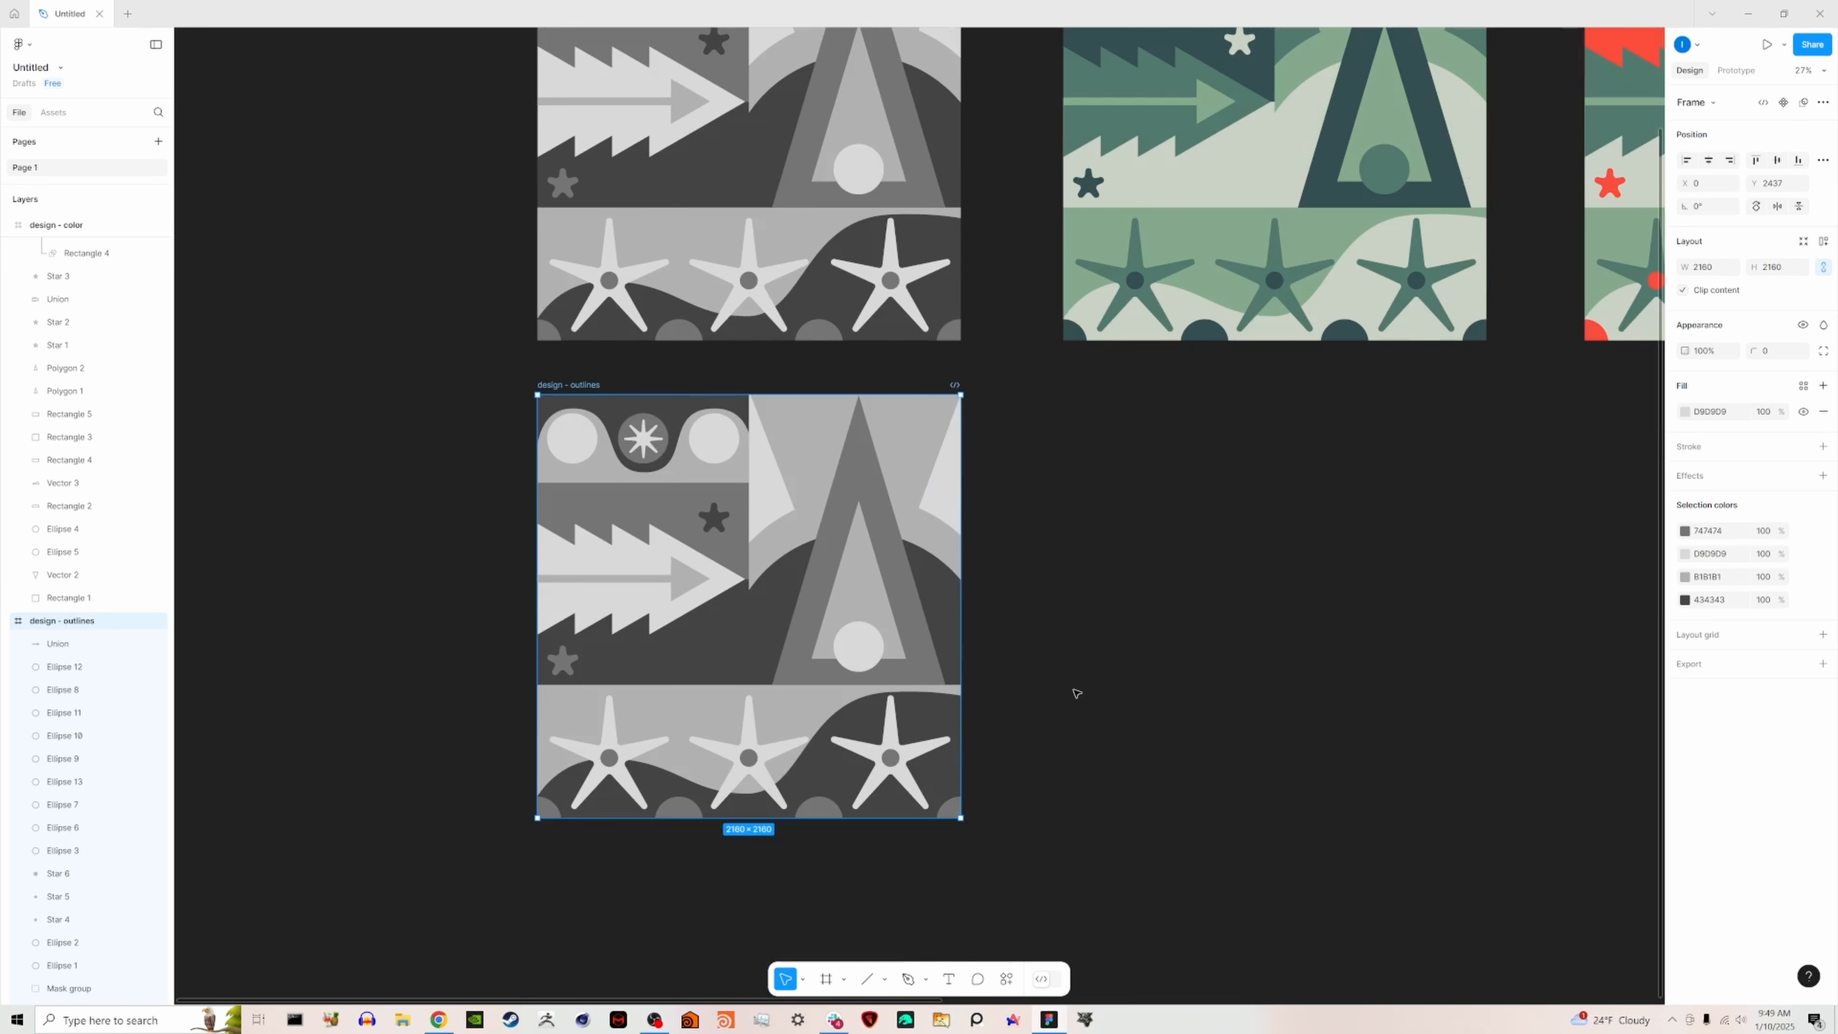
pyautogui.click(1088, 719)
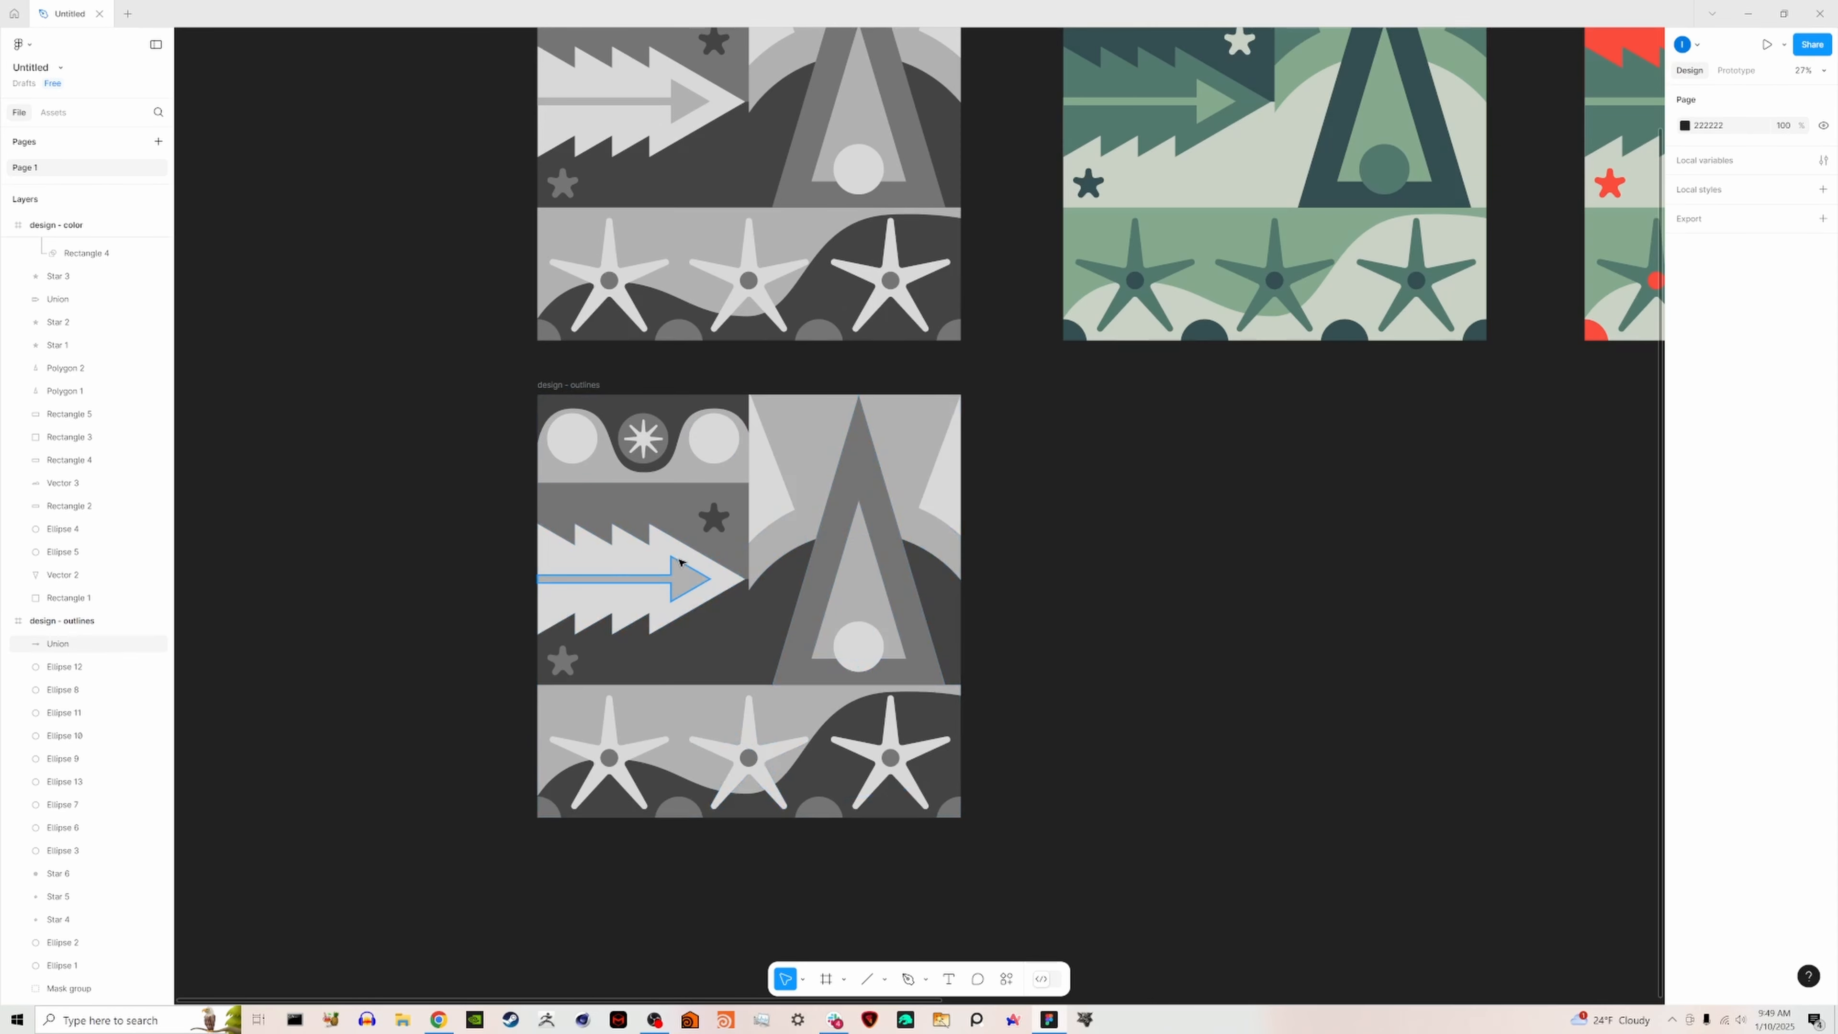
# - Add a black stroke of weight 14, aligned to center, to all shapes inside the "design - outlines" frame
pyautogui.click(566, 391)
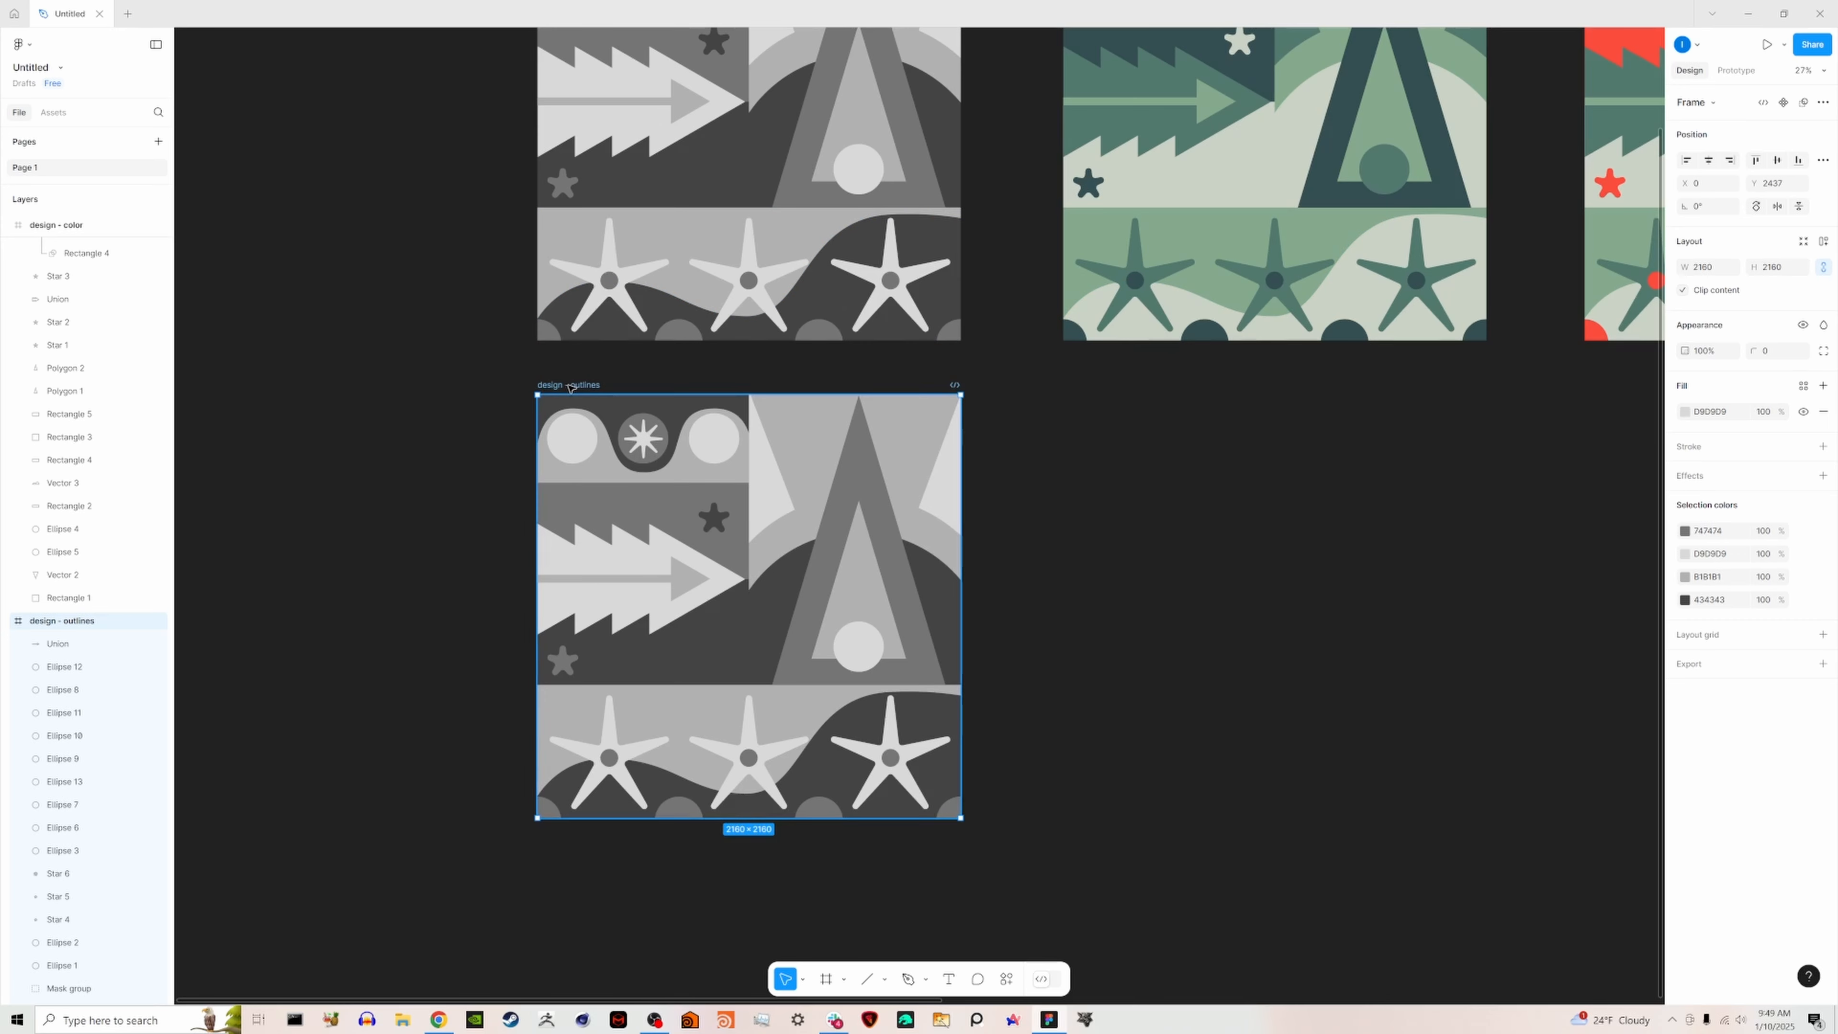
pyautogui.press('Return')
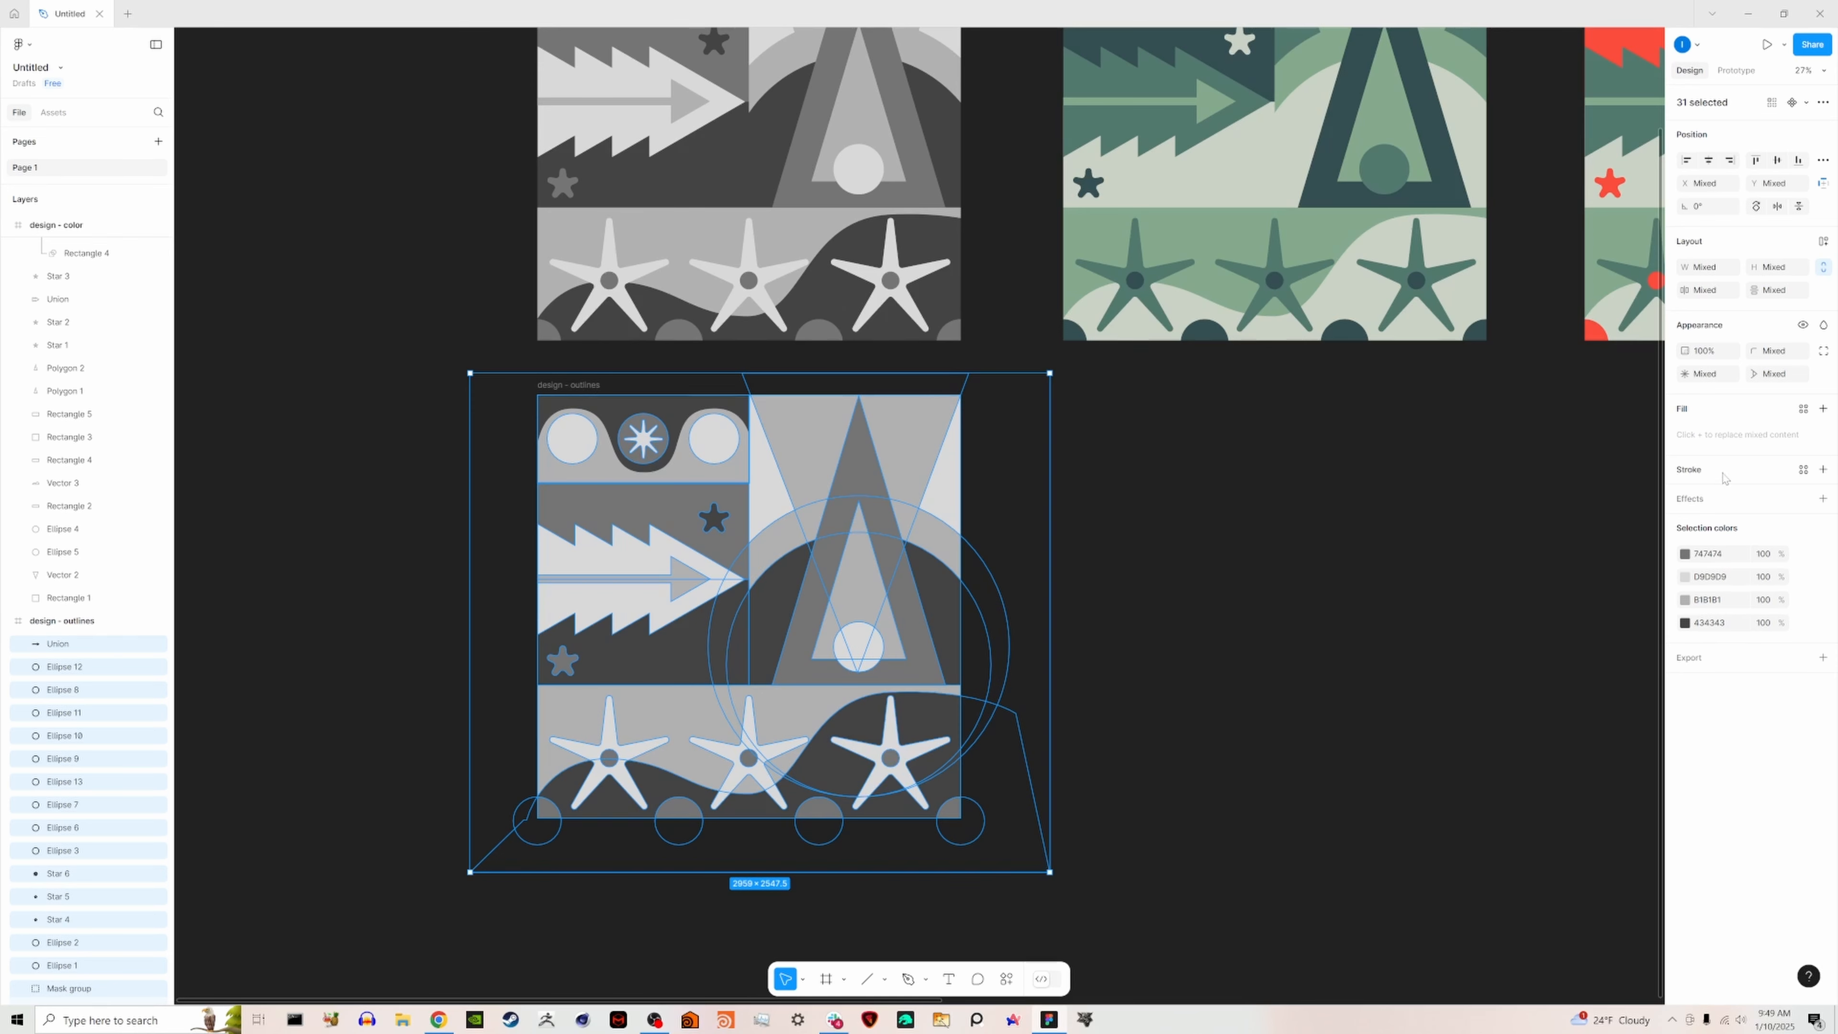
pyautogui.click(1822, 470)
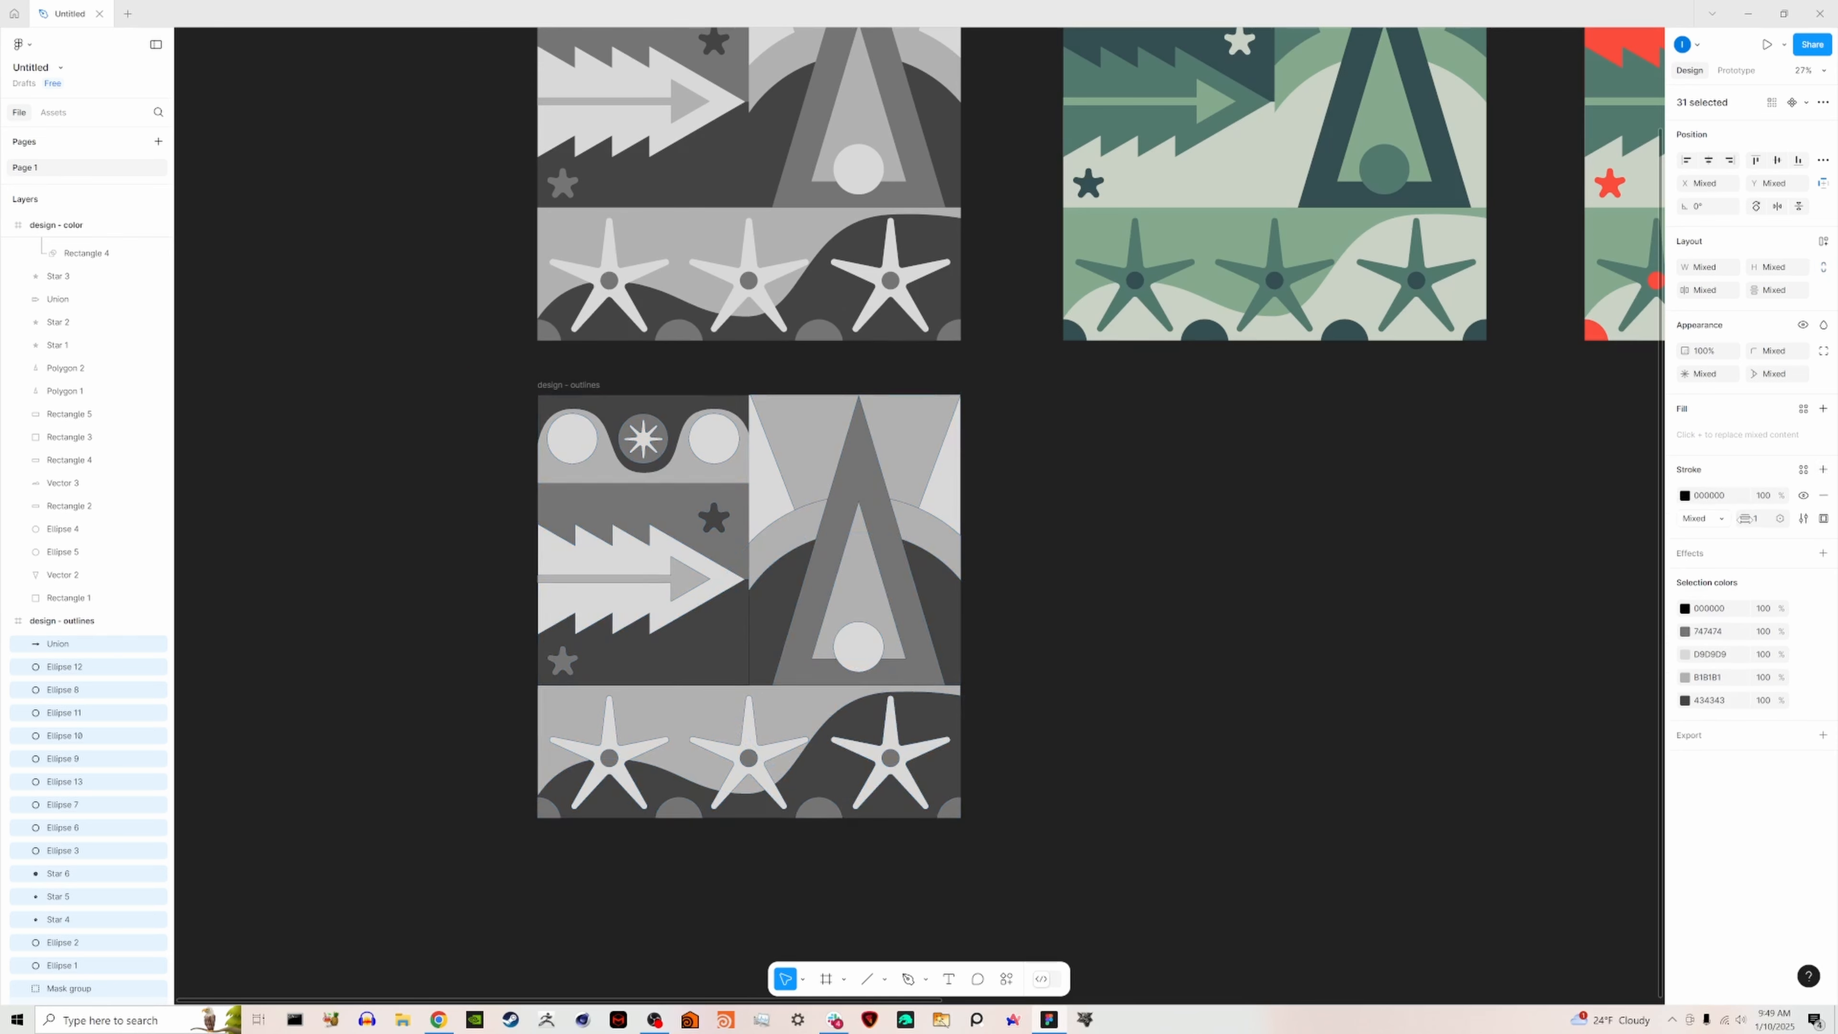
pyautogui.moveTo(1746, 518); pyautogui.dragTo(1766, 523)
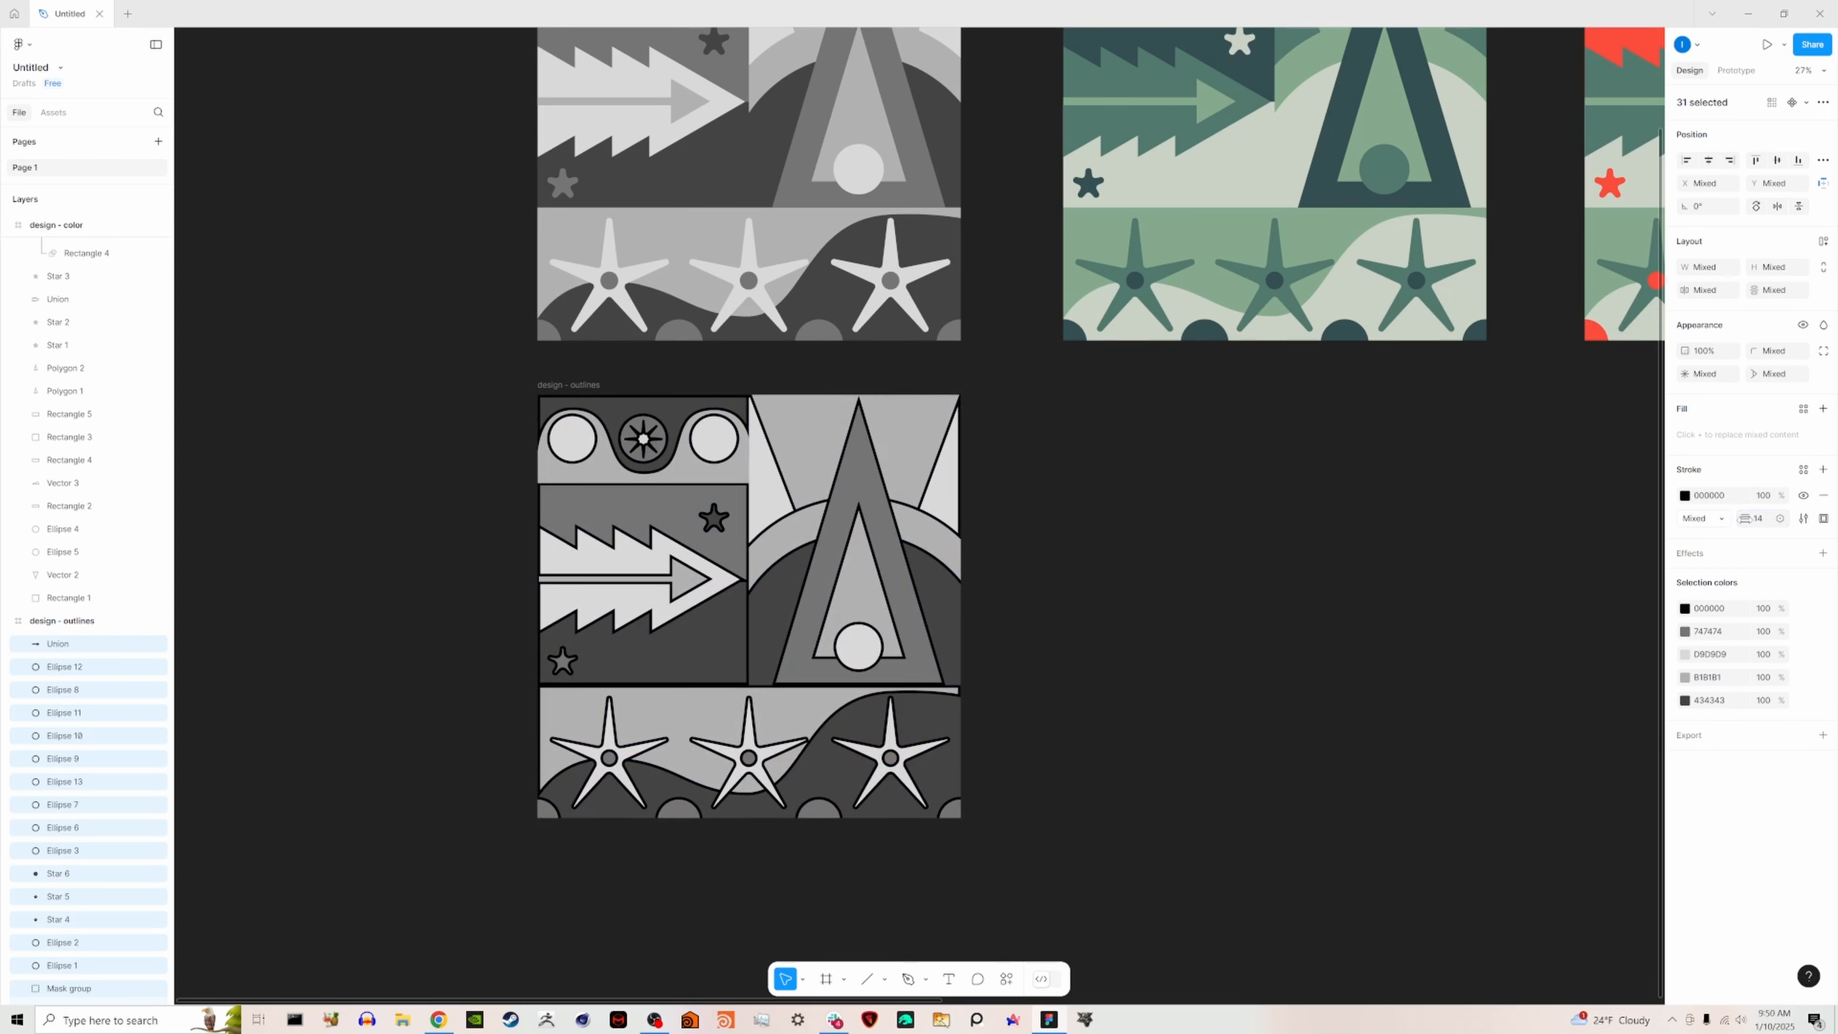
pyautogui.click(1714, 520)
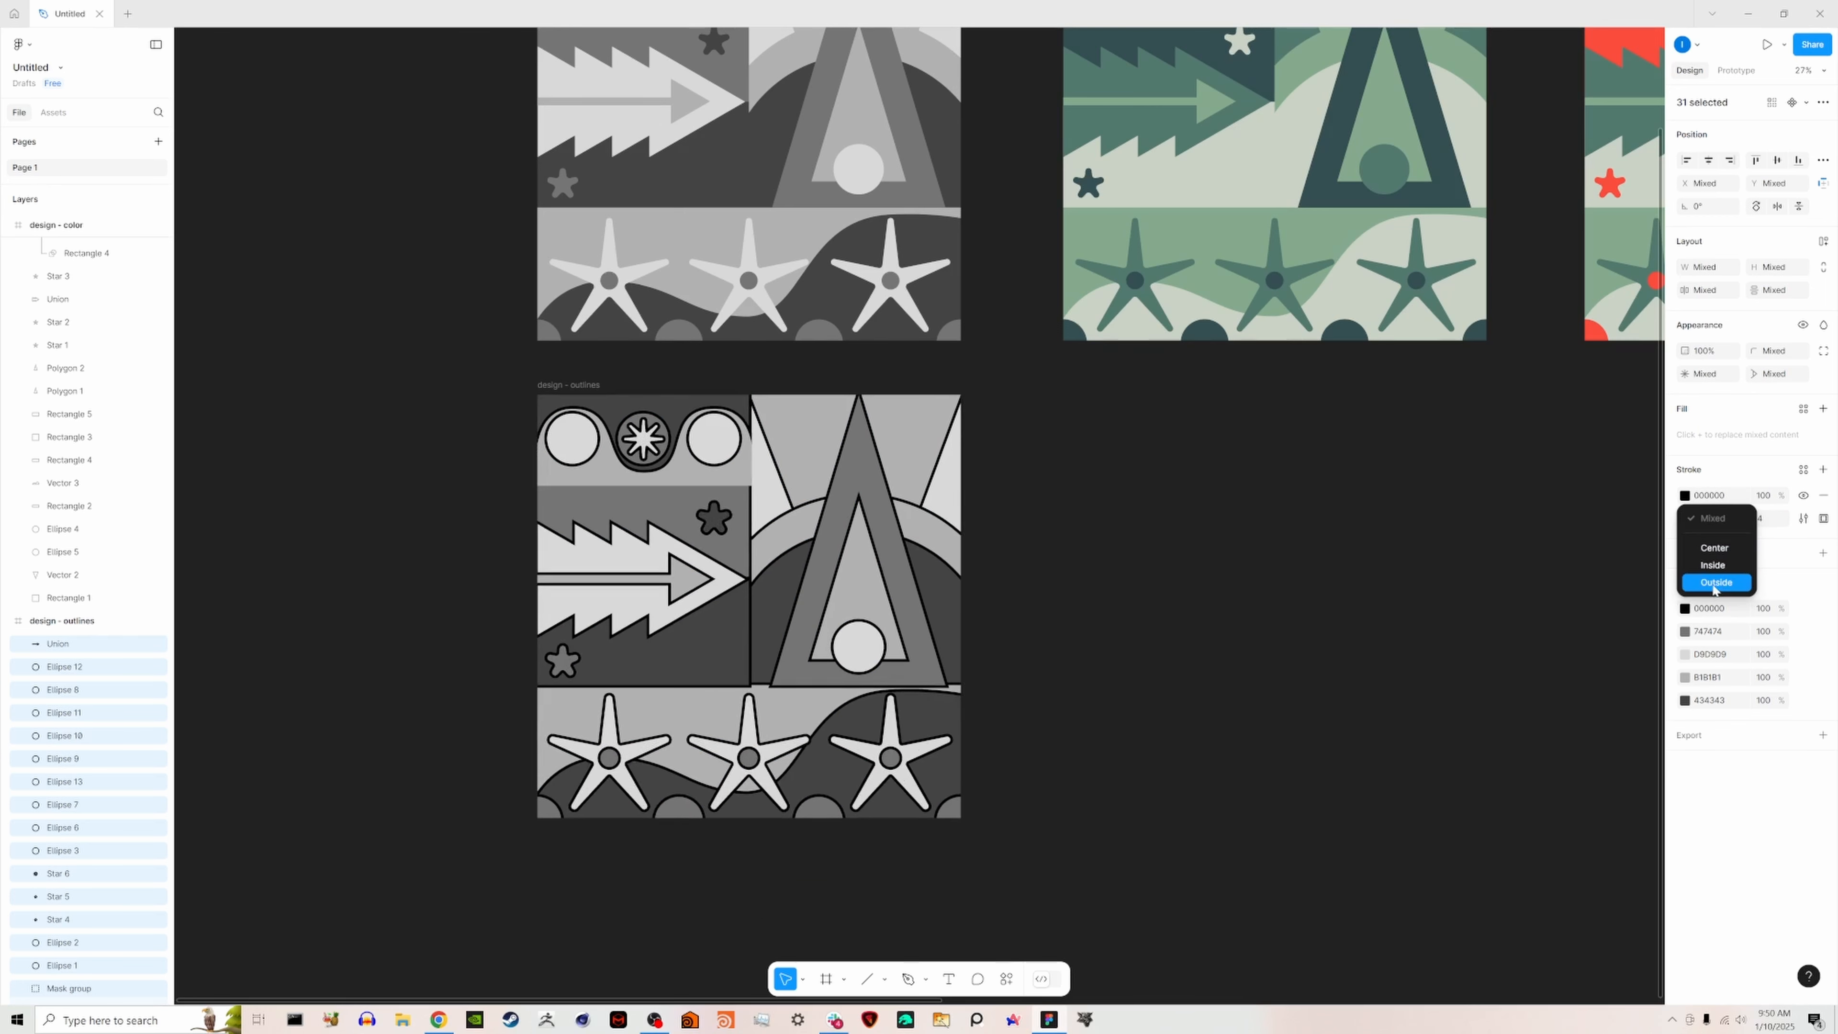
pyautogui.click(1714, 548)
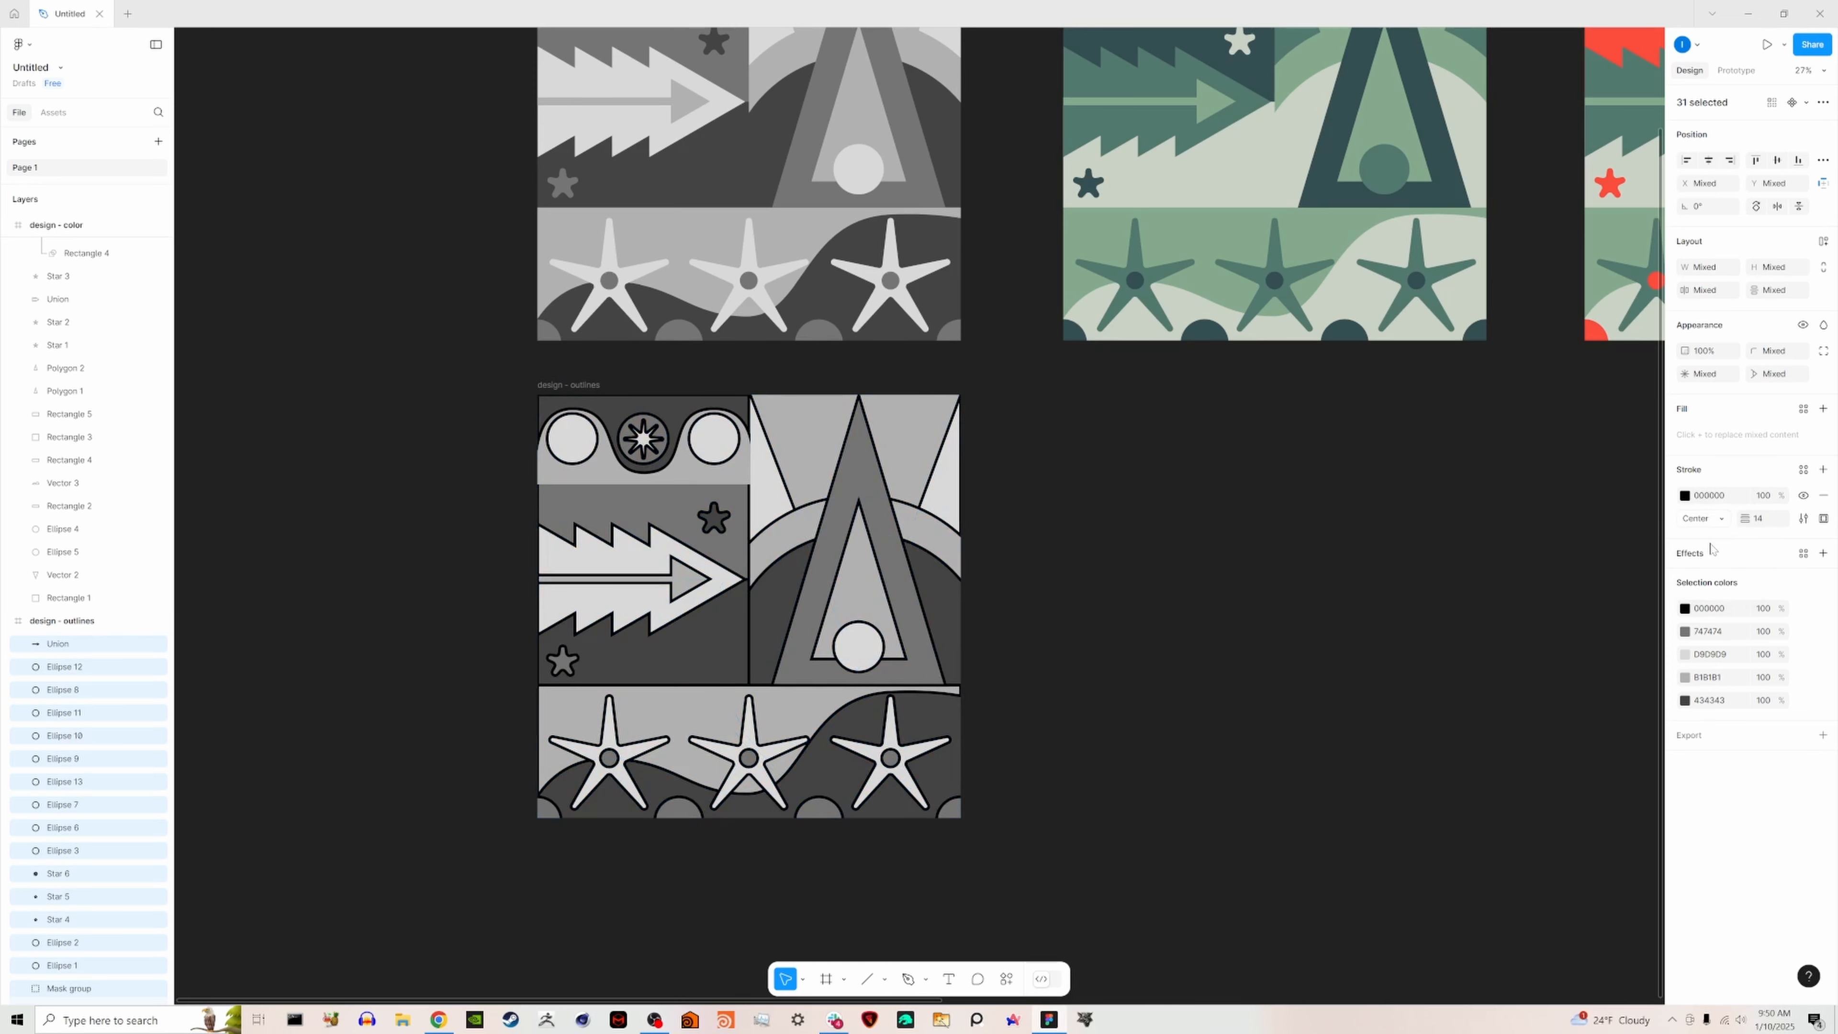
pyautogui.click(1231, 524)
pyautogui.click(687, 476)
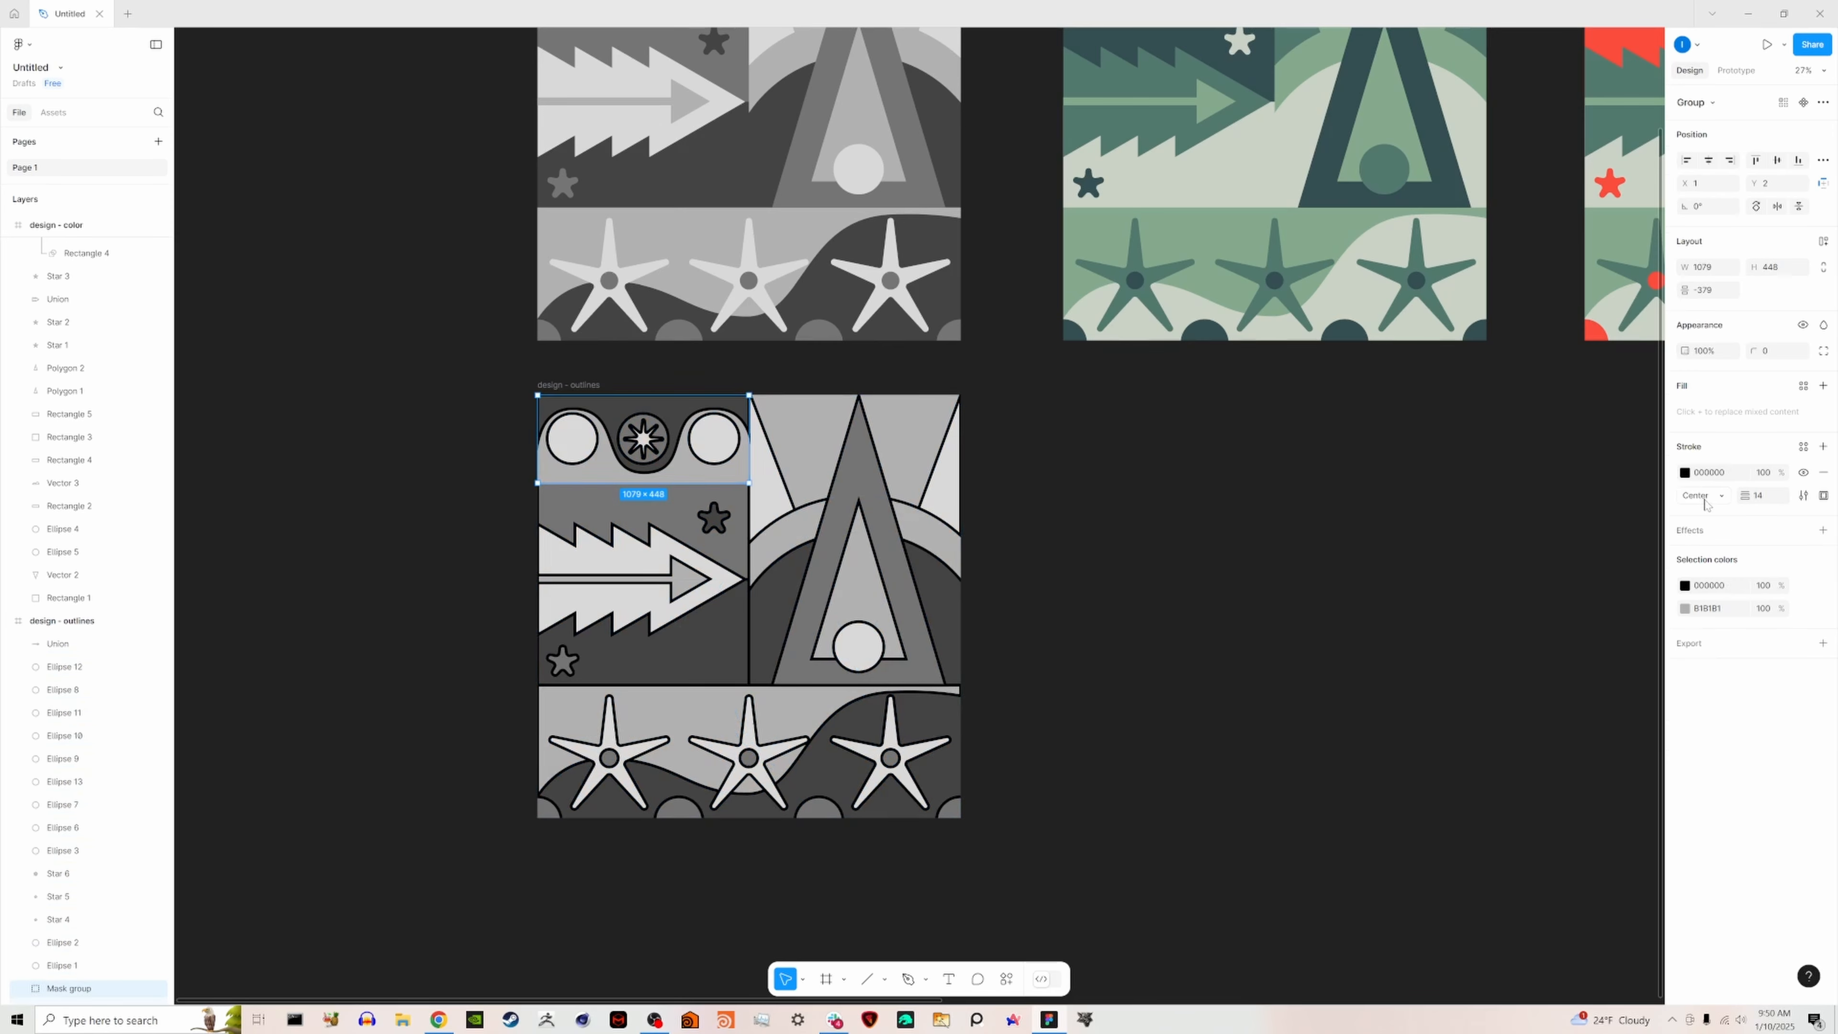
pyautogui.click(1726, 499)
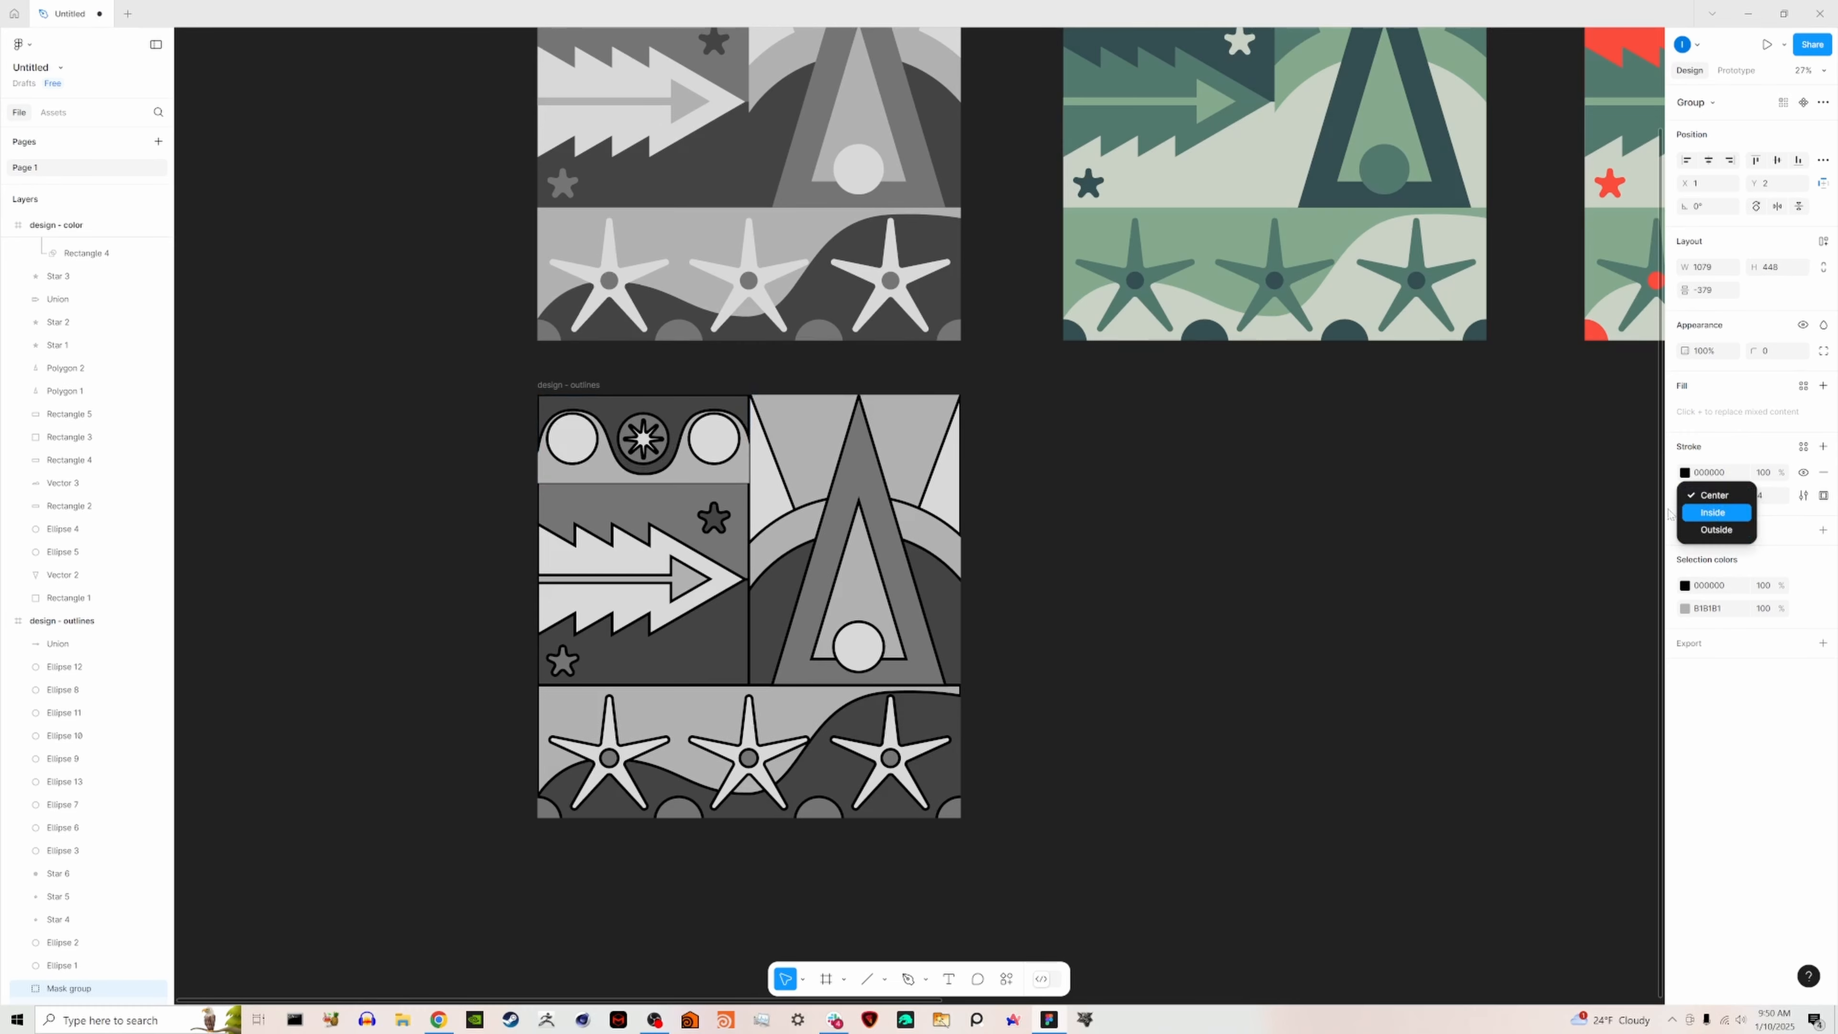
pyautogui.click(1338, 501)
pyautogui.click(1089, 495)
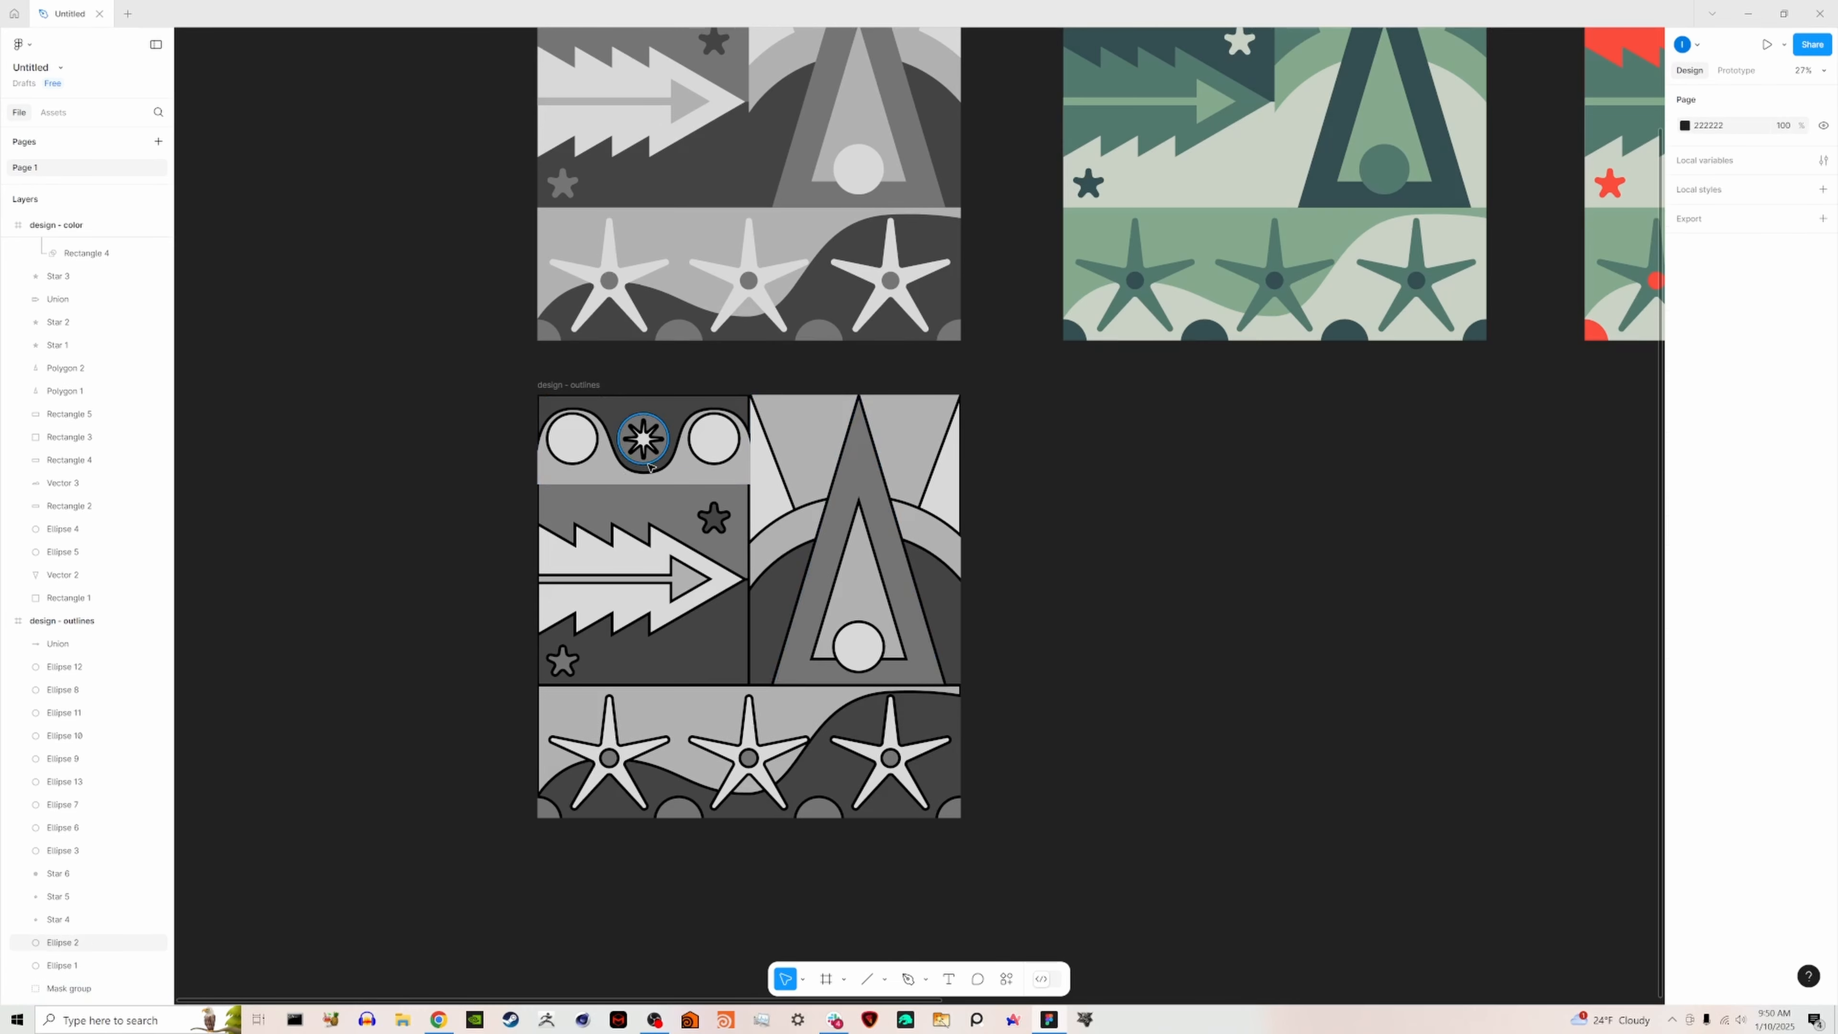
# - Examine the outlines across the "design - outlines" frame for missing edges, including the mask group's border
pyautogui.keyDown('ctrl'); pyautogui.scroll(3, 650, 468); pyautogui.keyUp('ctrl')
pyautogui.keyDown('ctrl'); pyautogui.scroll(2, 815, 456); pyautogui.keyUp('ctrl')
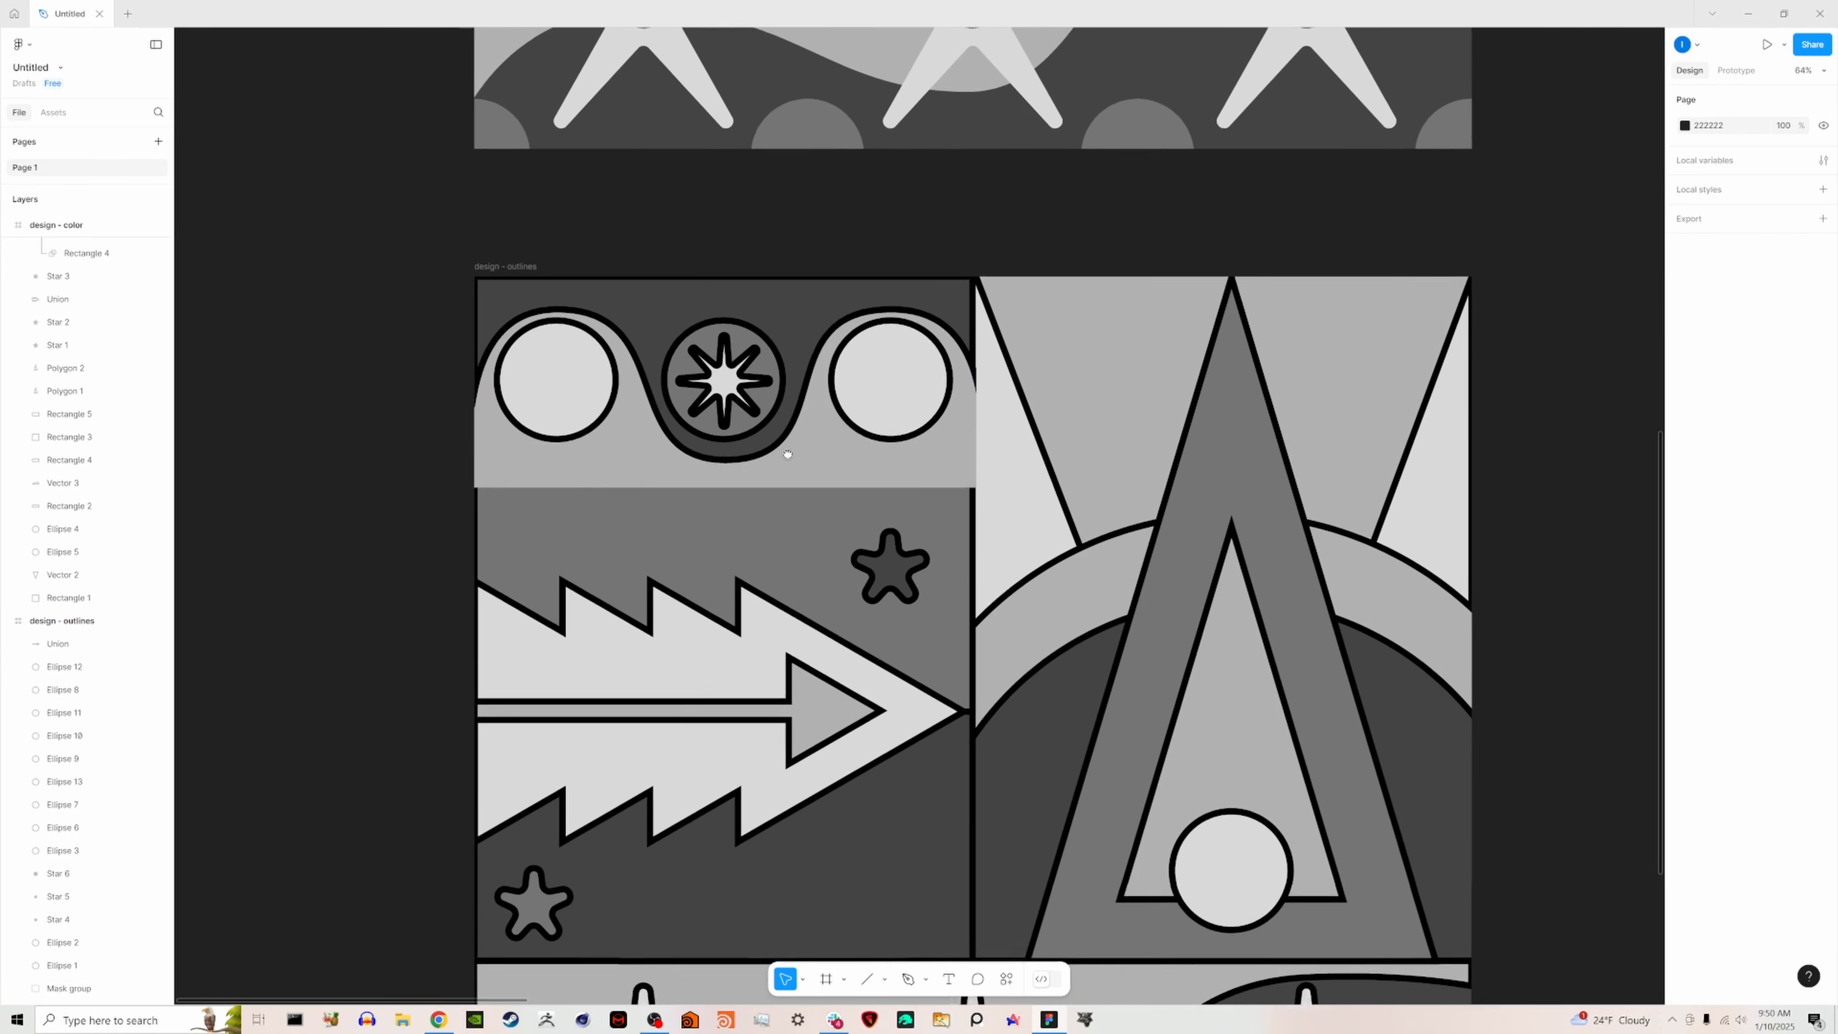
pyautogui.keyDown('ctrl'); pyautogui.scroll(-1, 992, 463); pyautogui.keyUp('ctrl')
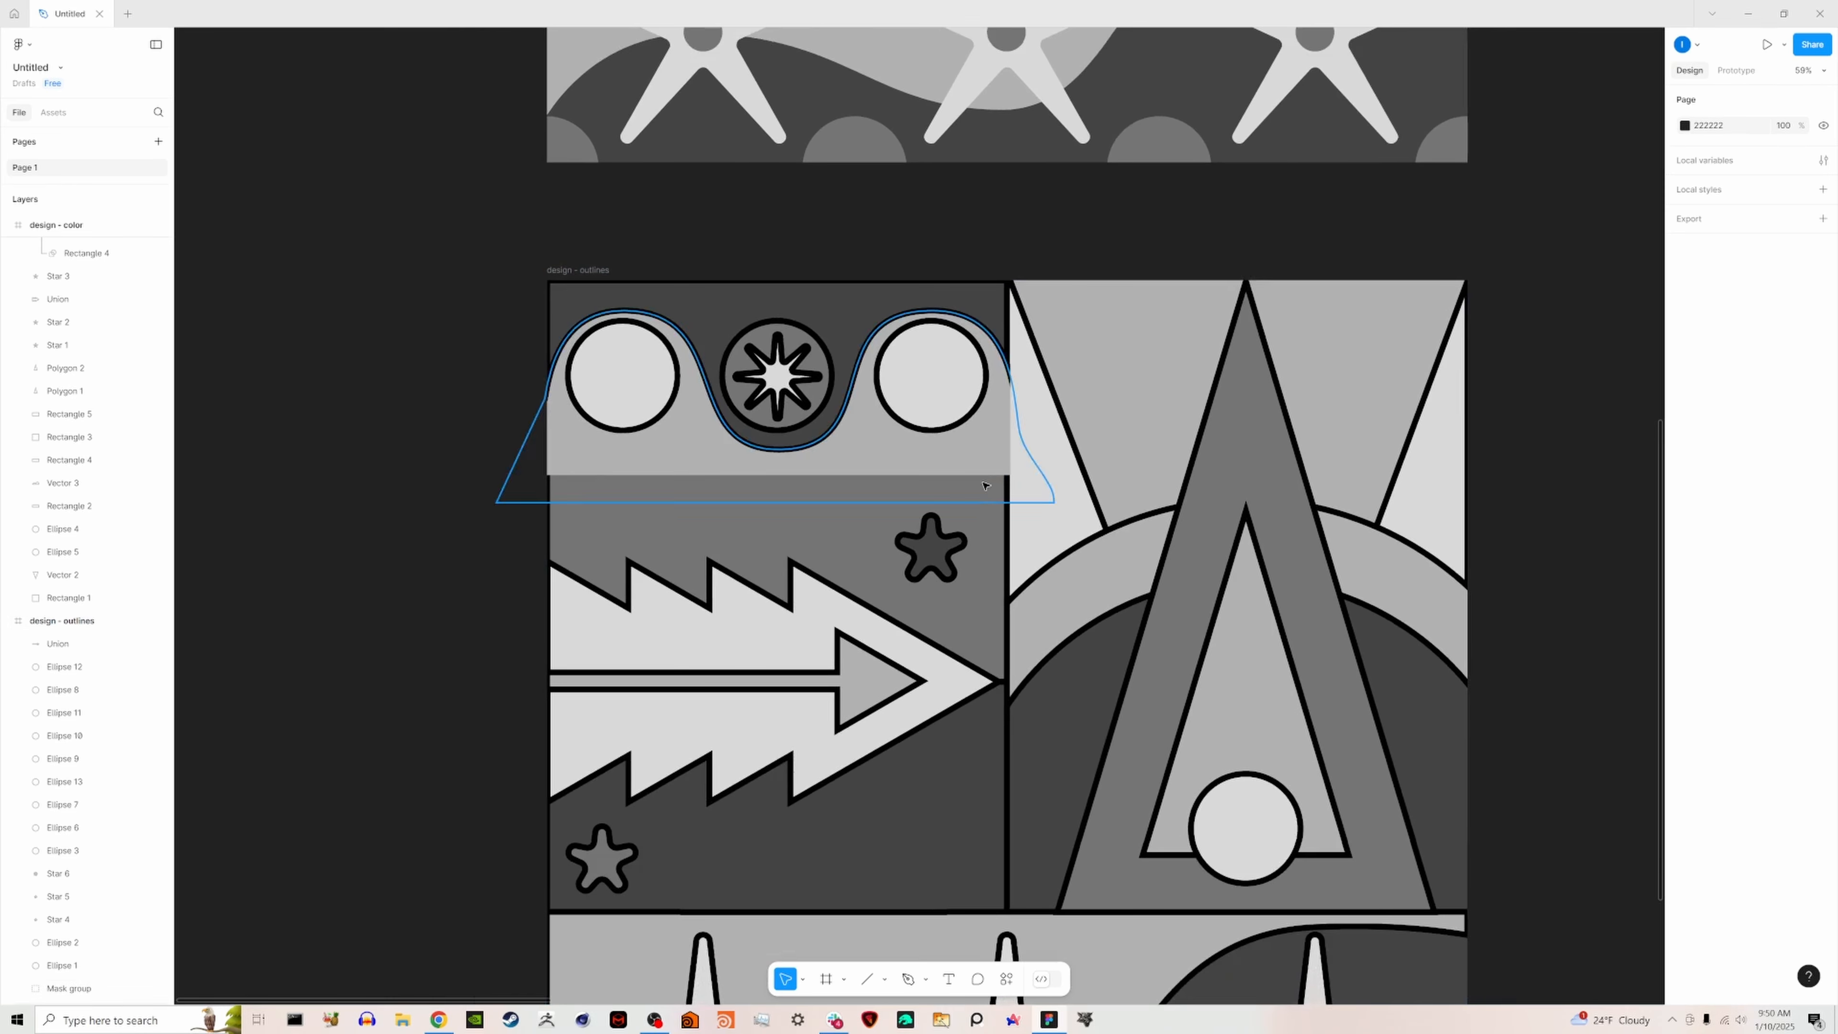
pyautogui.scroll(-2, 1205, 724)
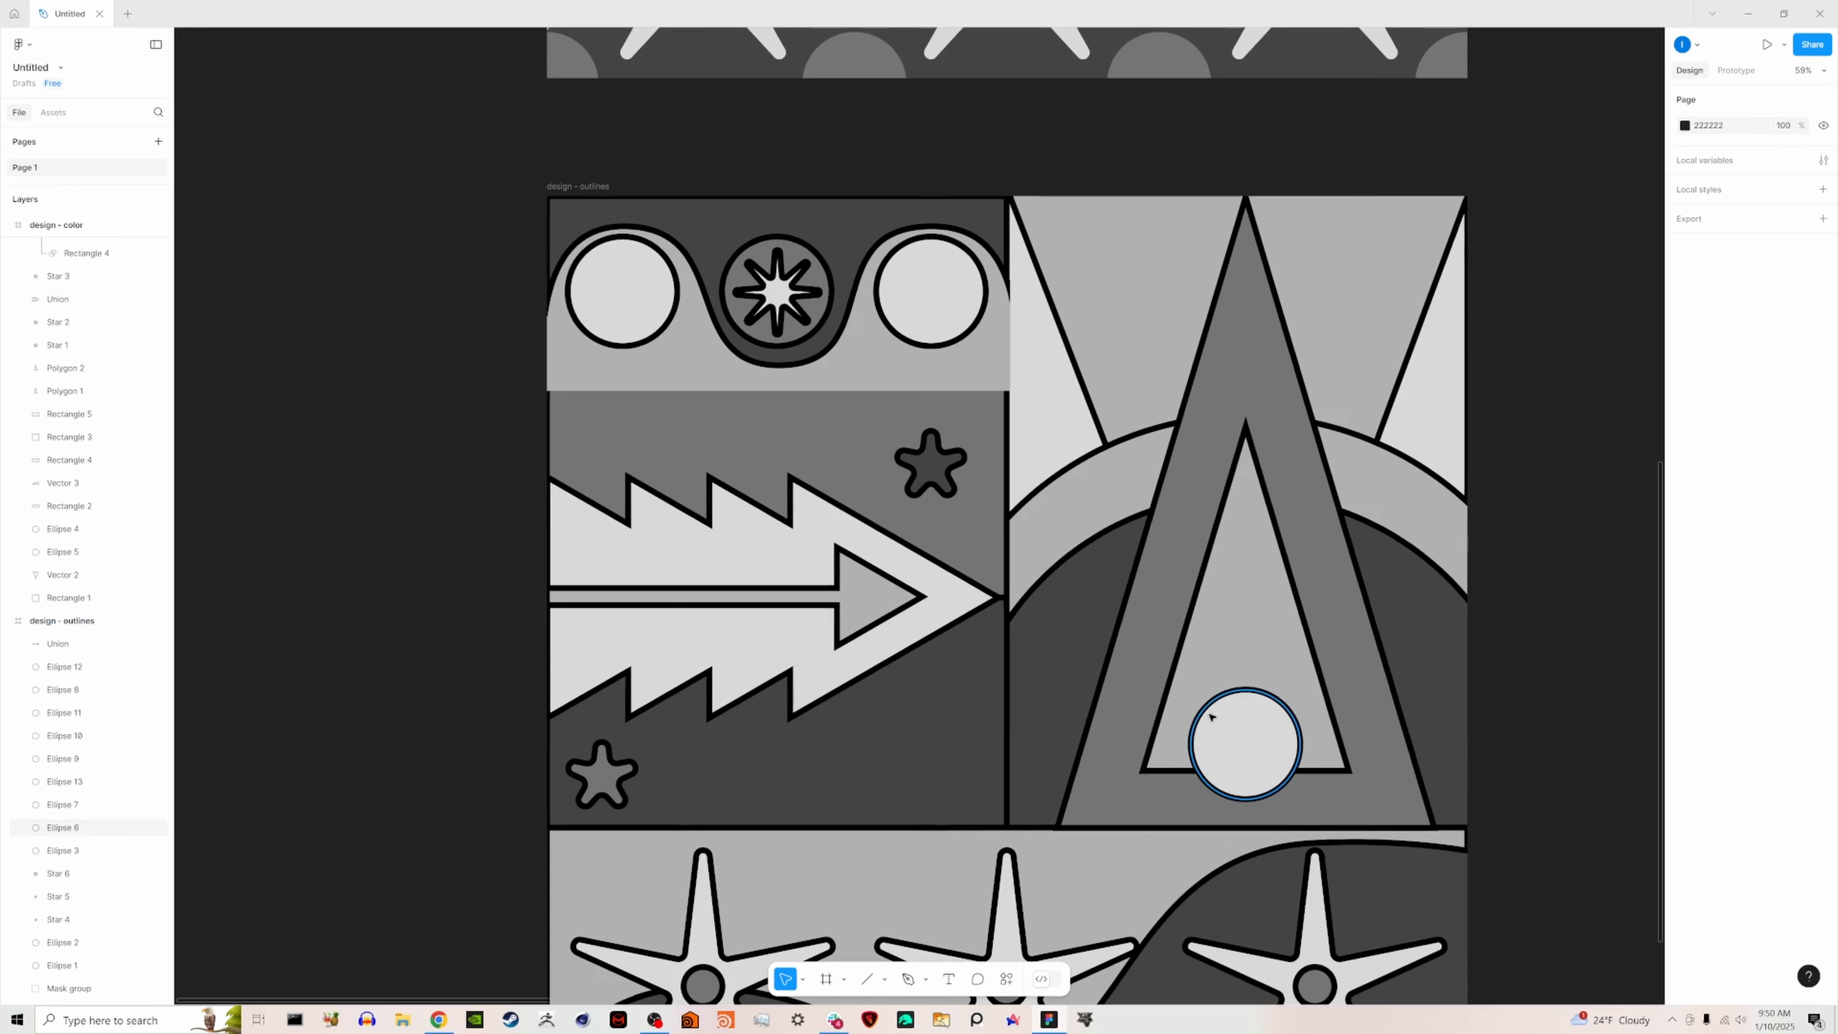
pyautogui.scroll(-3, 1566, 715)
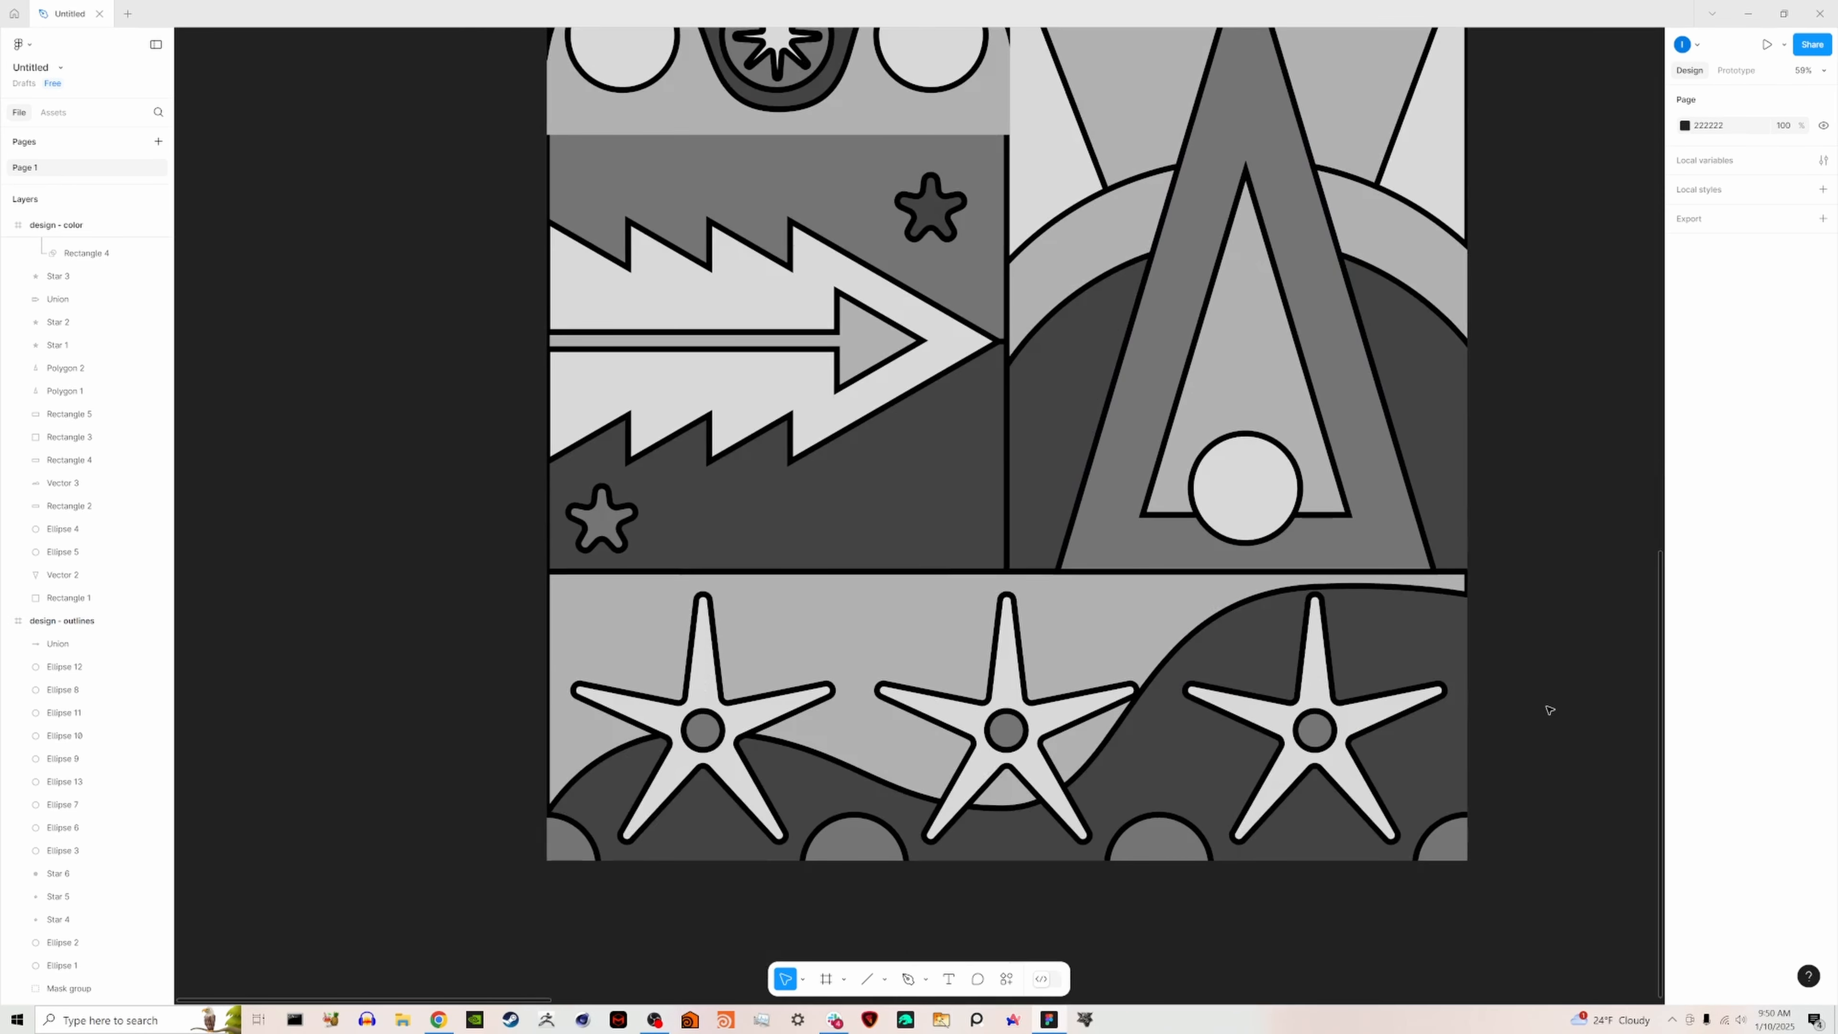
pyautogui.scroll(-7, 1490, 715)
pyautogui.scroll(2, 1436, 706)
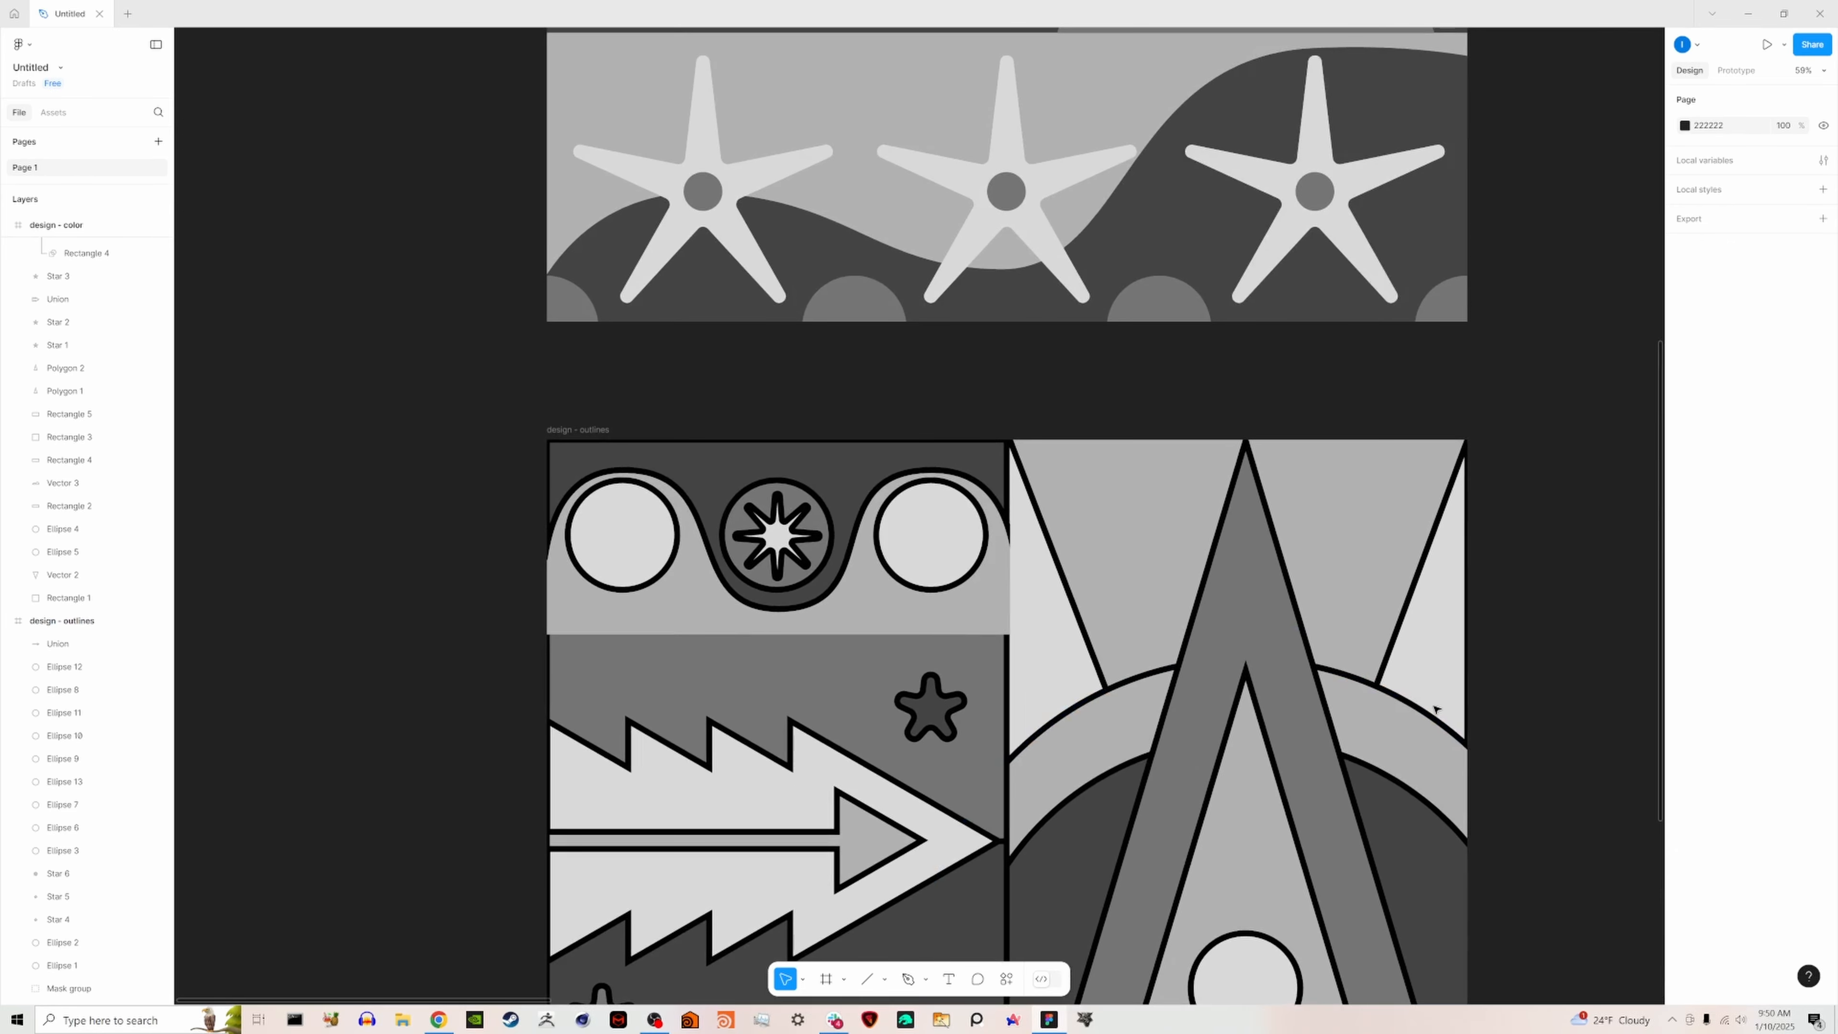
pyautogui.scroll(-4, 1429, 708)
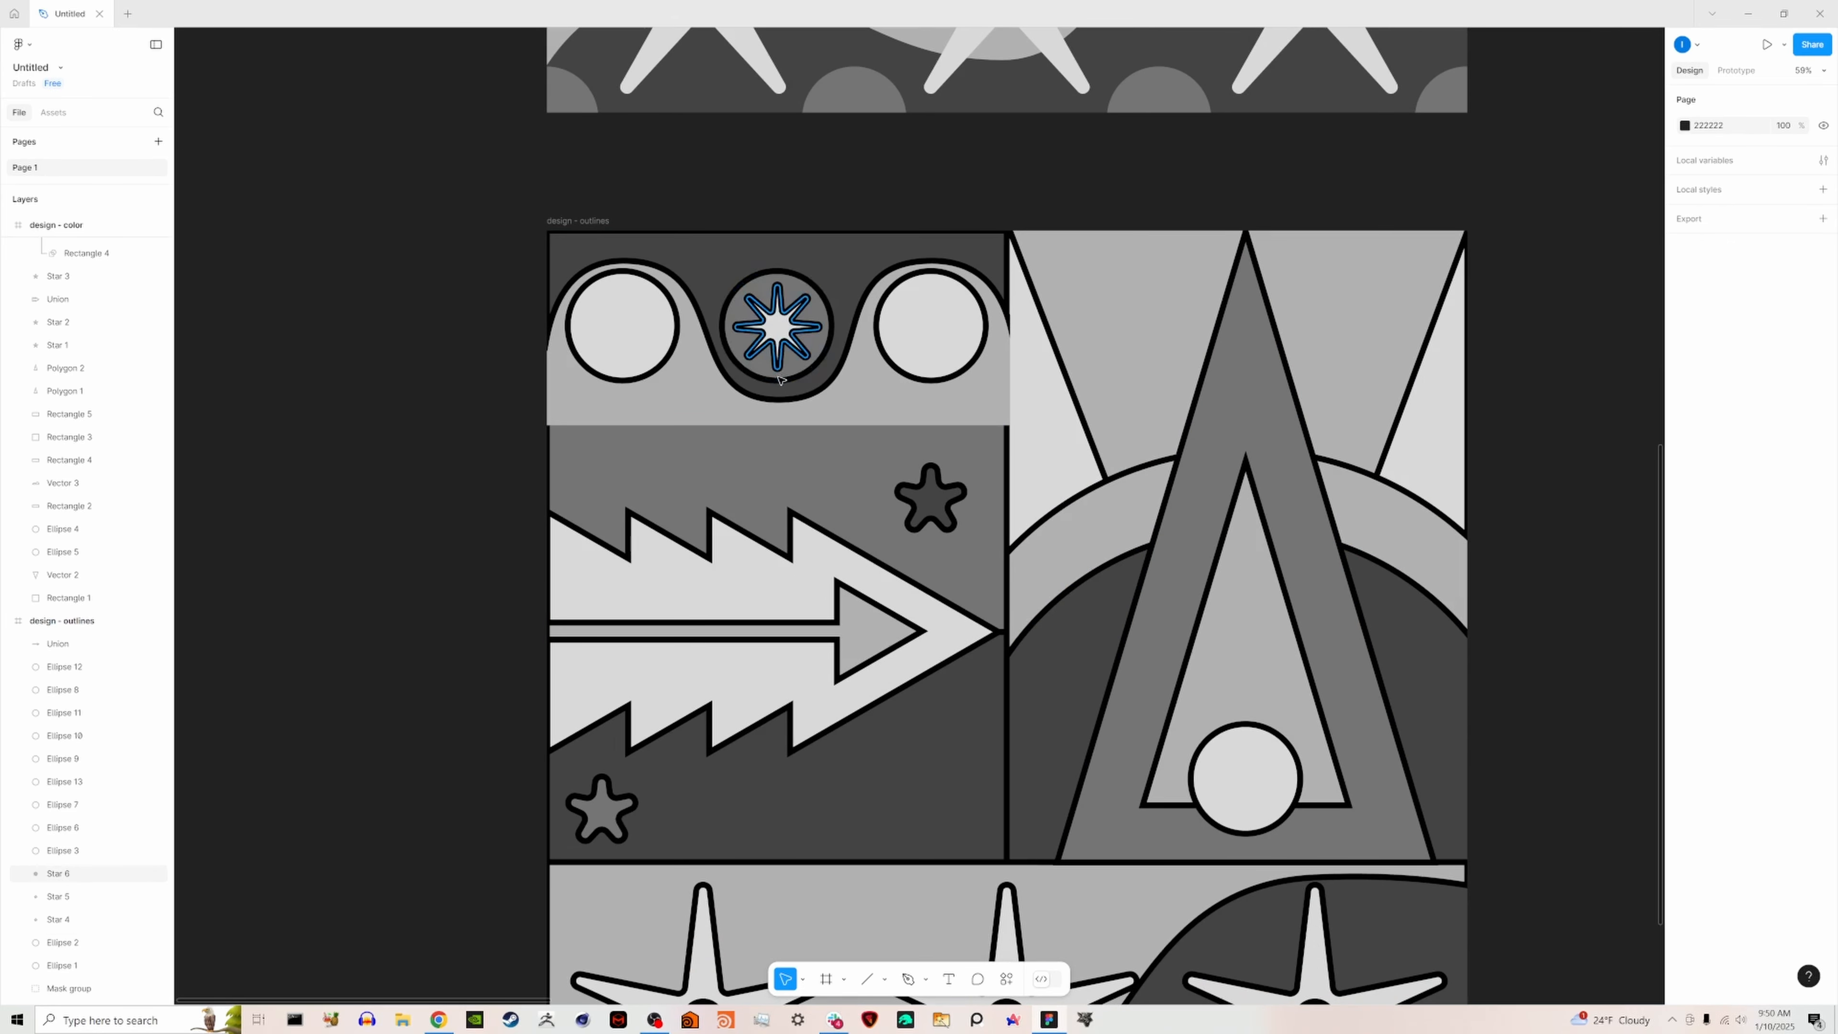
# - Outline the wavy mask group with an unfilled 1078 × 450 rectangle at X 1, Y 0, using a centered black stroke of 14
pyautogui.keyDown('ctrl'); pyautogui.scroll(-5, 1292, 415); pyautogui.keyUp('ctrl')
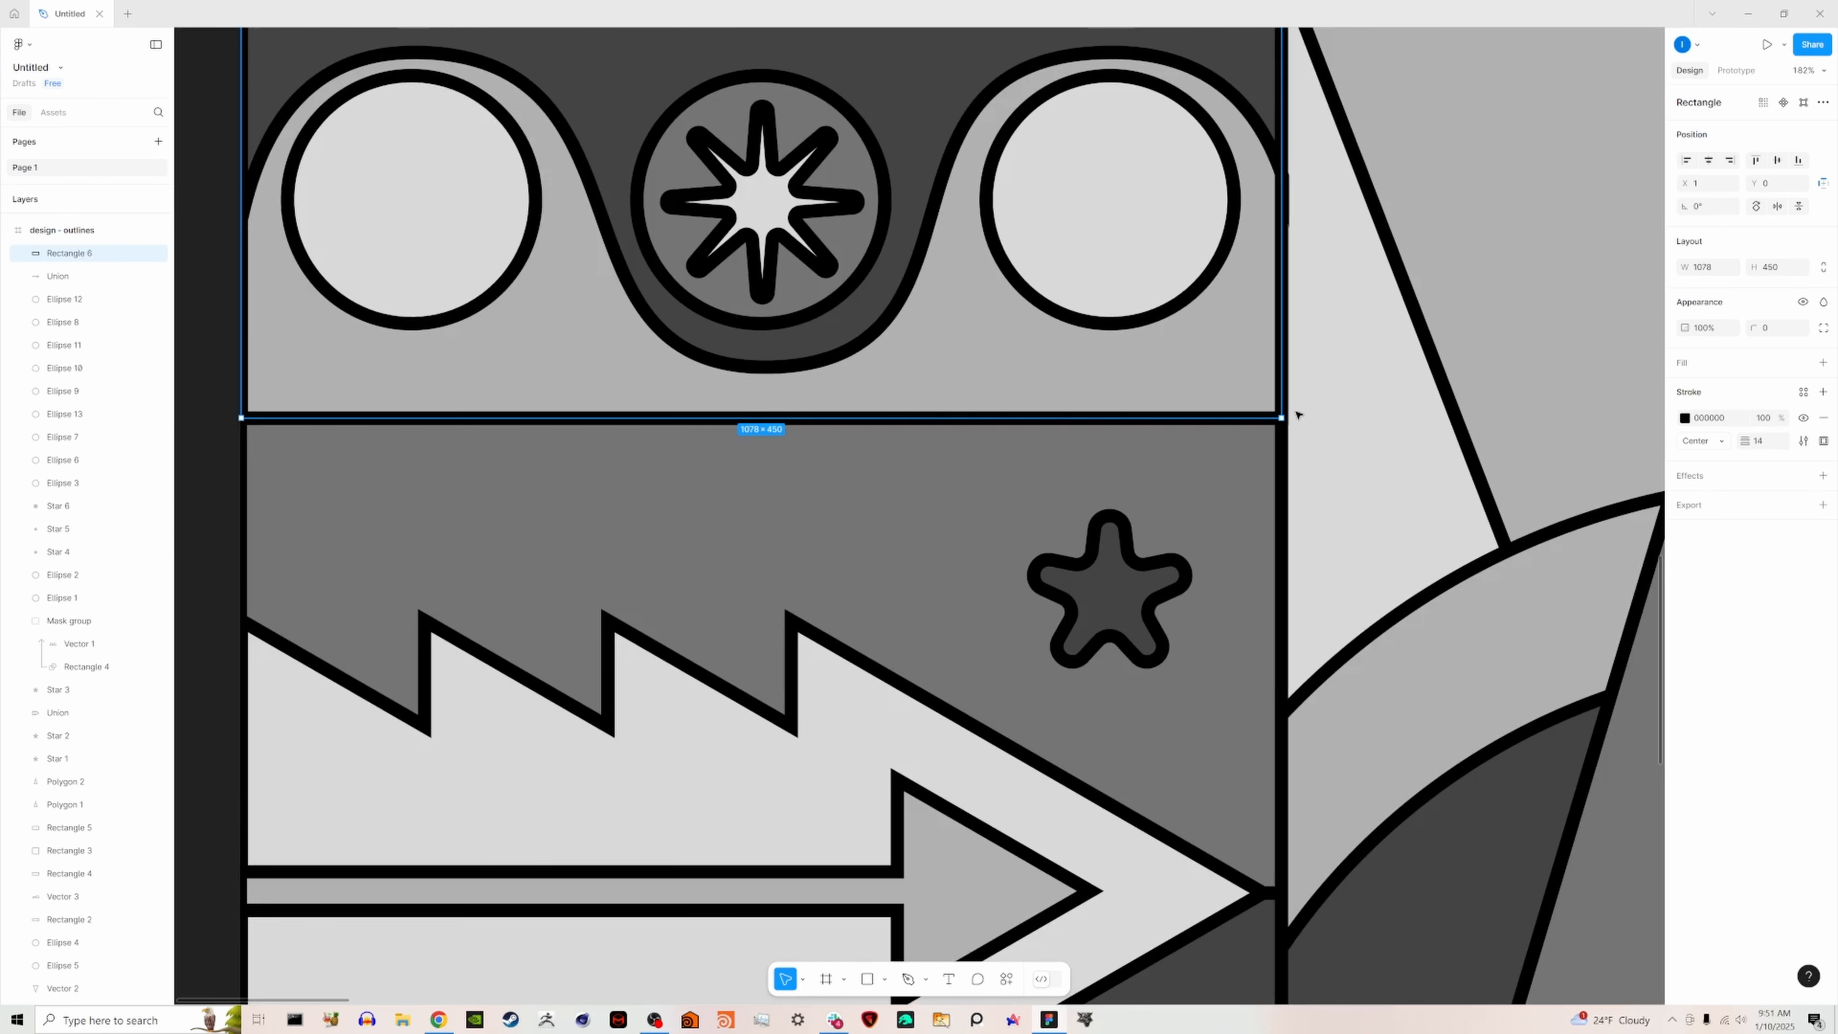
pyautogui.keyDown('ctrl'); pyautogui.scroll(-2, 1297, 414); pyautogui.keyUp('ctrl')
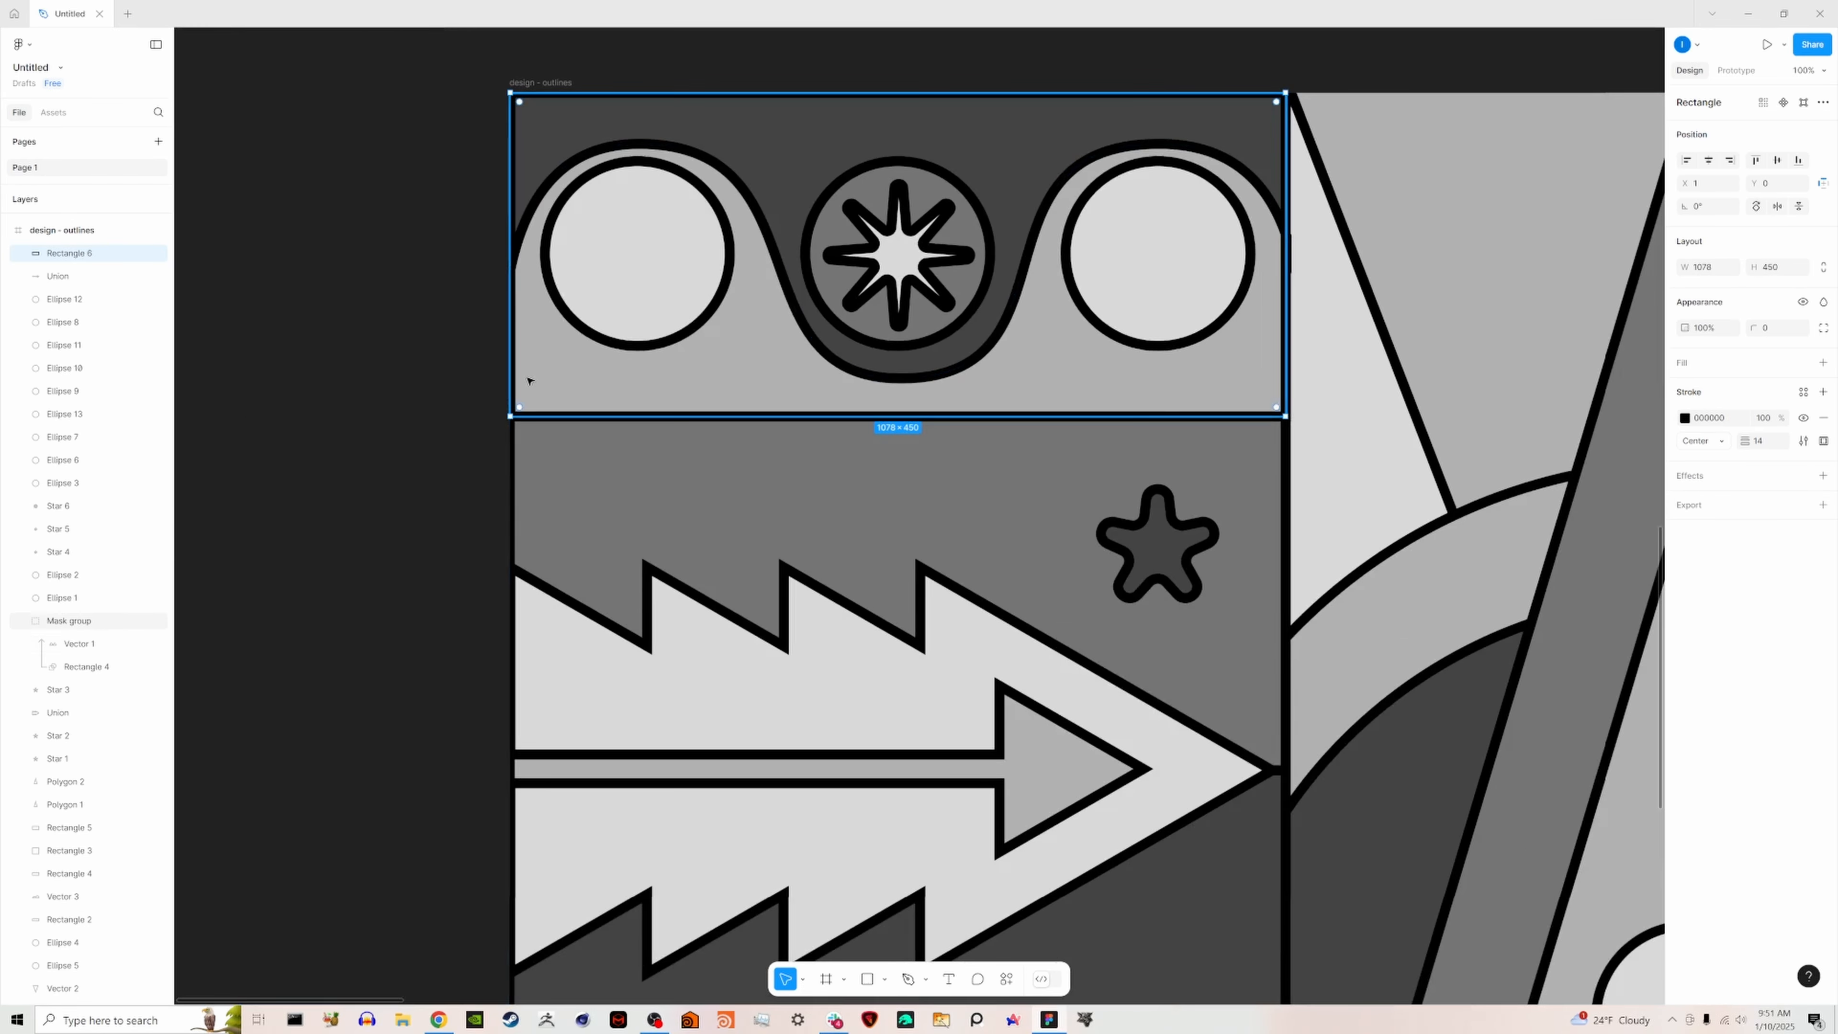
pyautogui.click(439, 373)
# - Change all four gray colors in the "design - outlines" frame to white FFFFFF, keeping the black strokes
pyautogui.keyDown('ctrl'); pyautogui.scroll(-5, 443, 391); pyautogui.keyUp('ctrl')
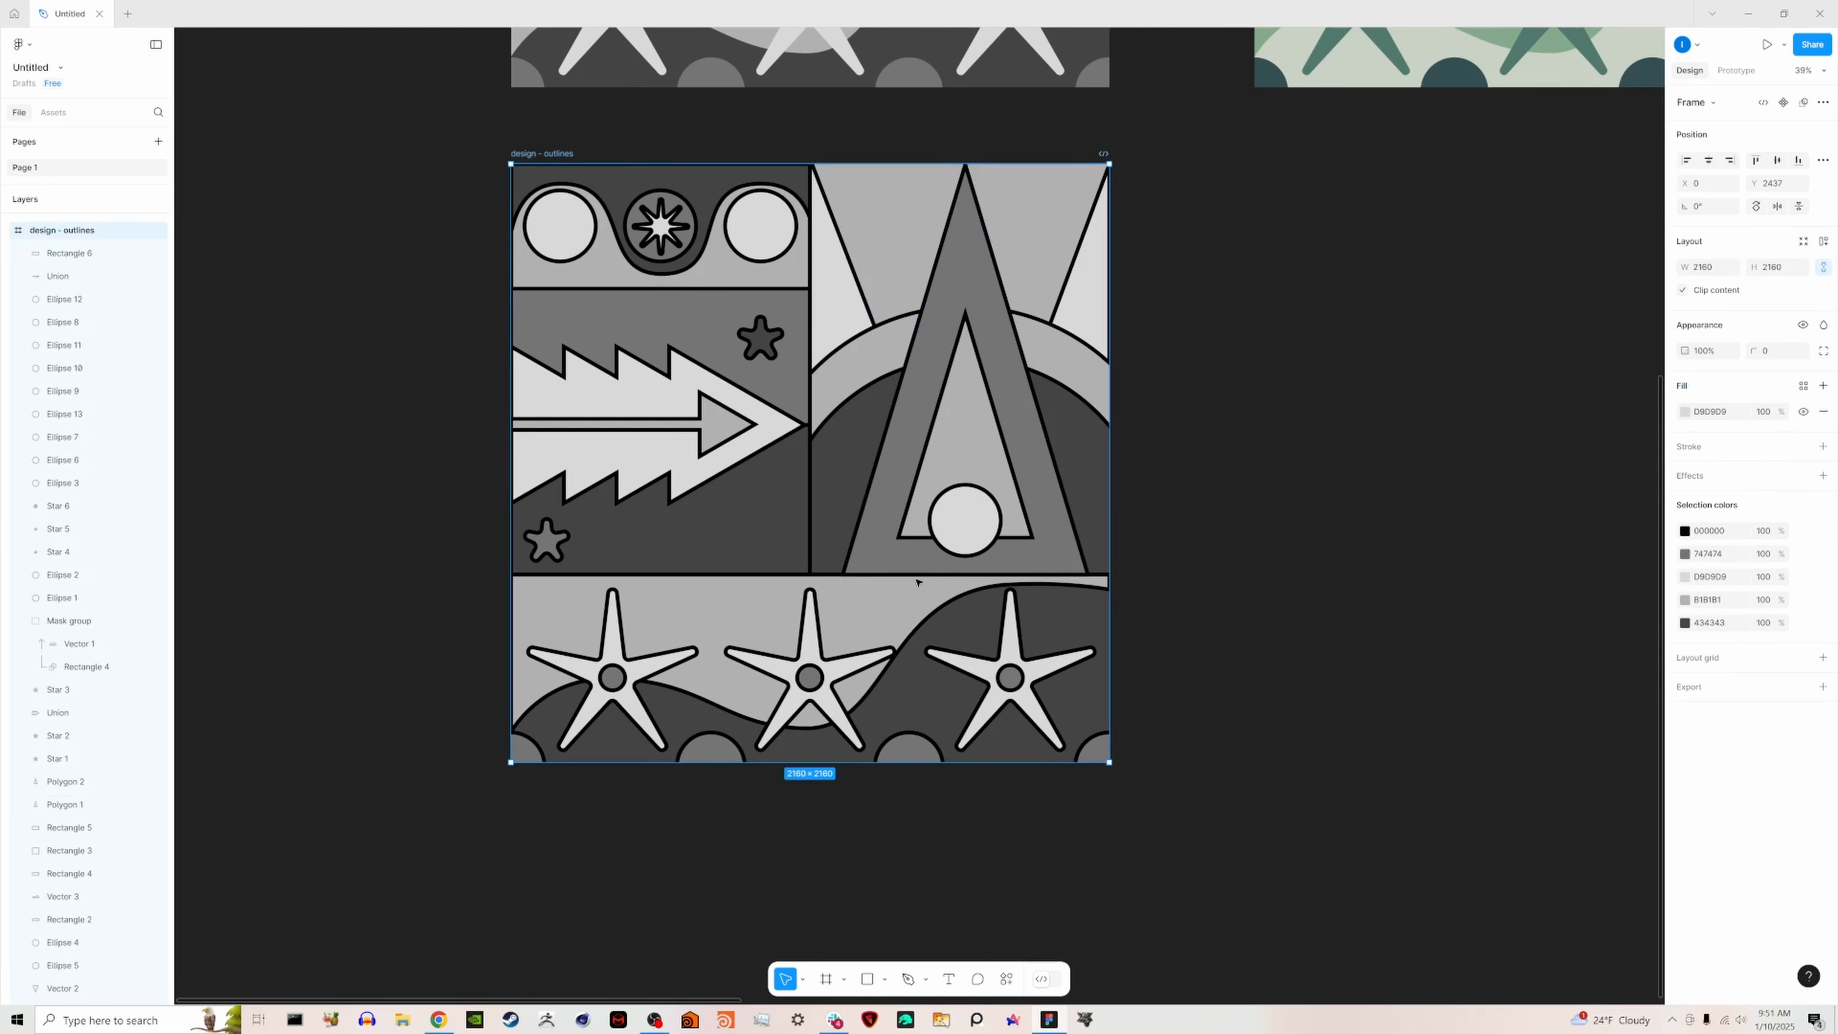
pyautogui.keyDown('ctrl'); pyautogui.scroll(-2, 1183, 551); pyautogui.keyUp('ctrl')
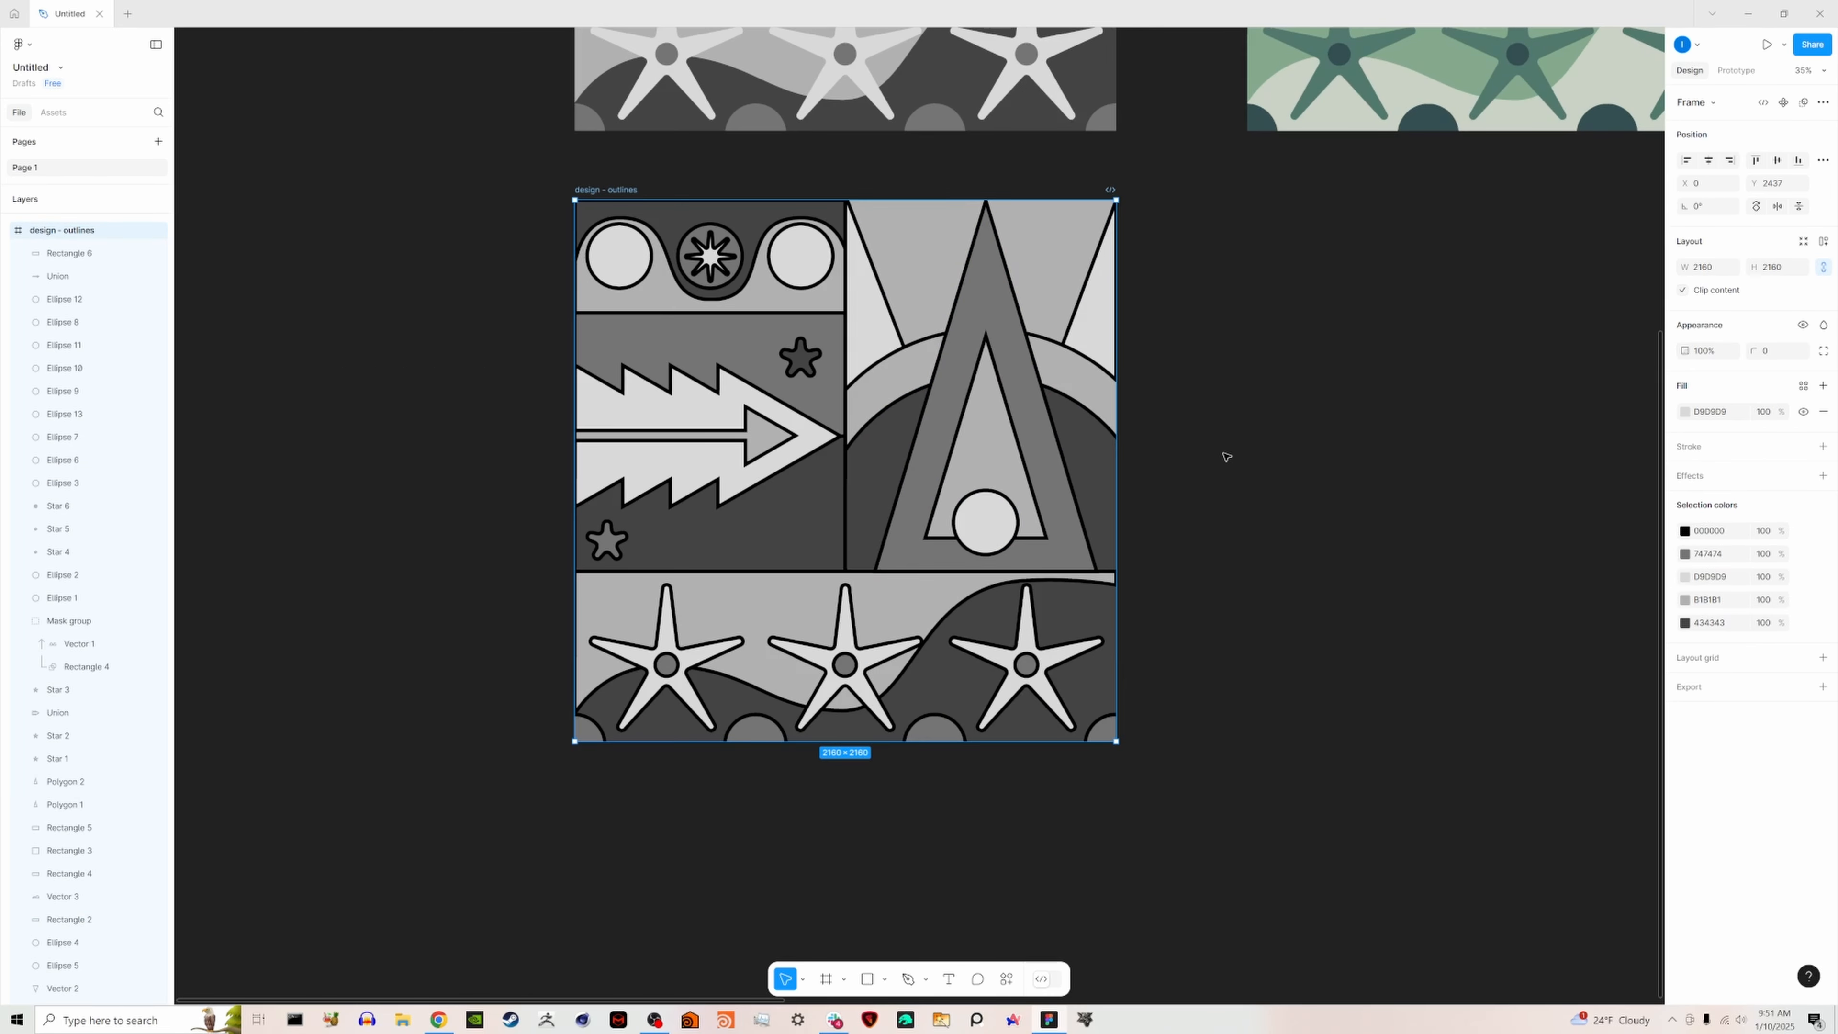
pyautogui.scroll(2, 1223, 451)
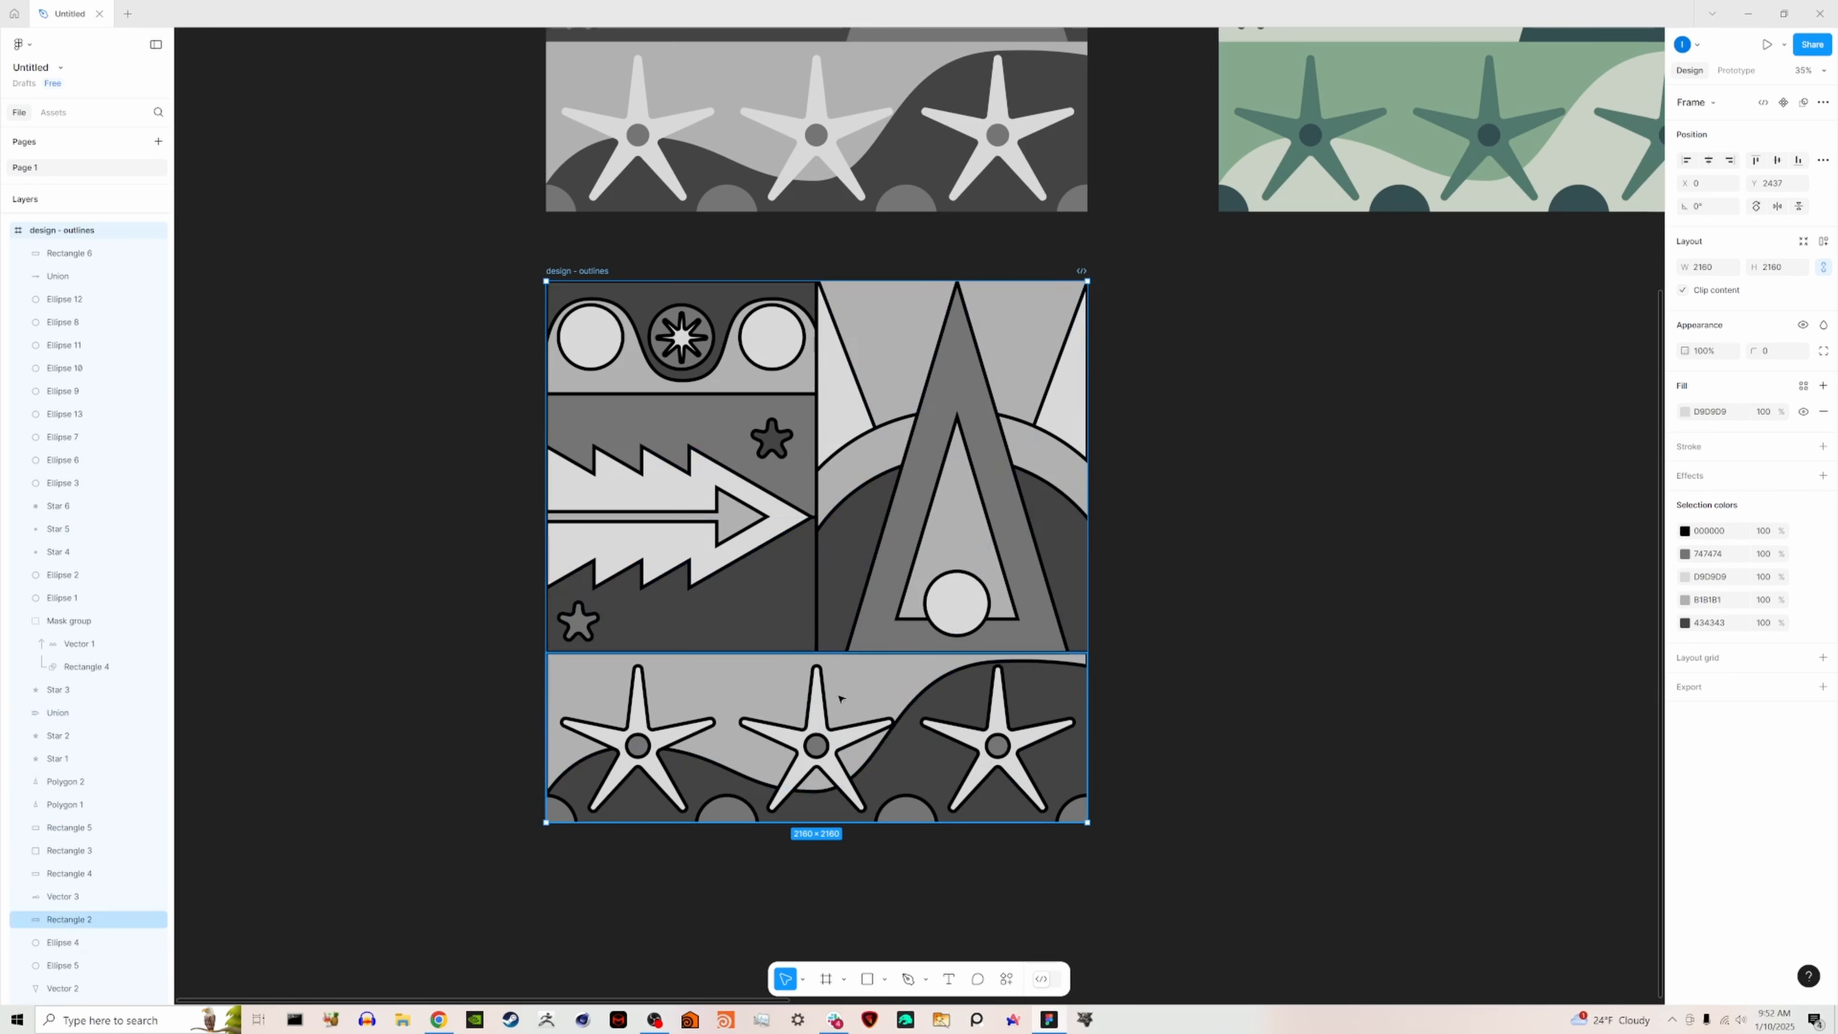
pyautogui.click(1686, 533)
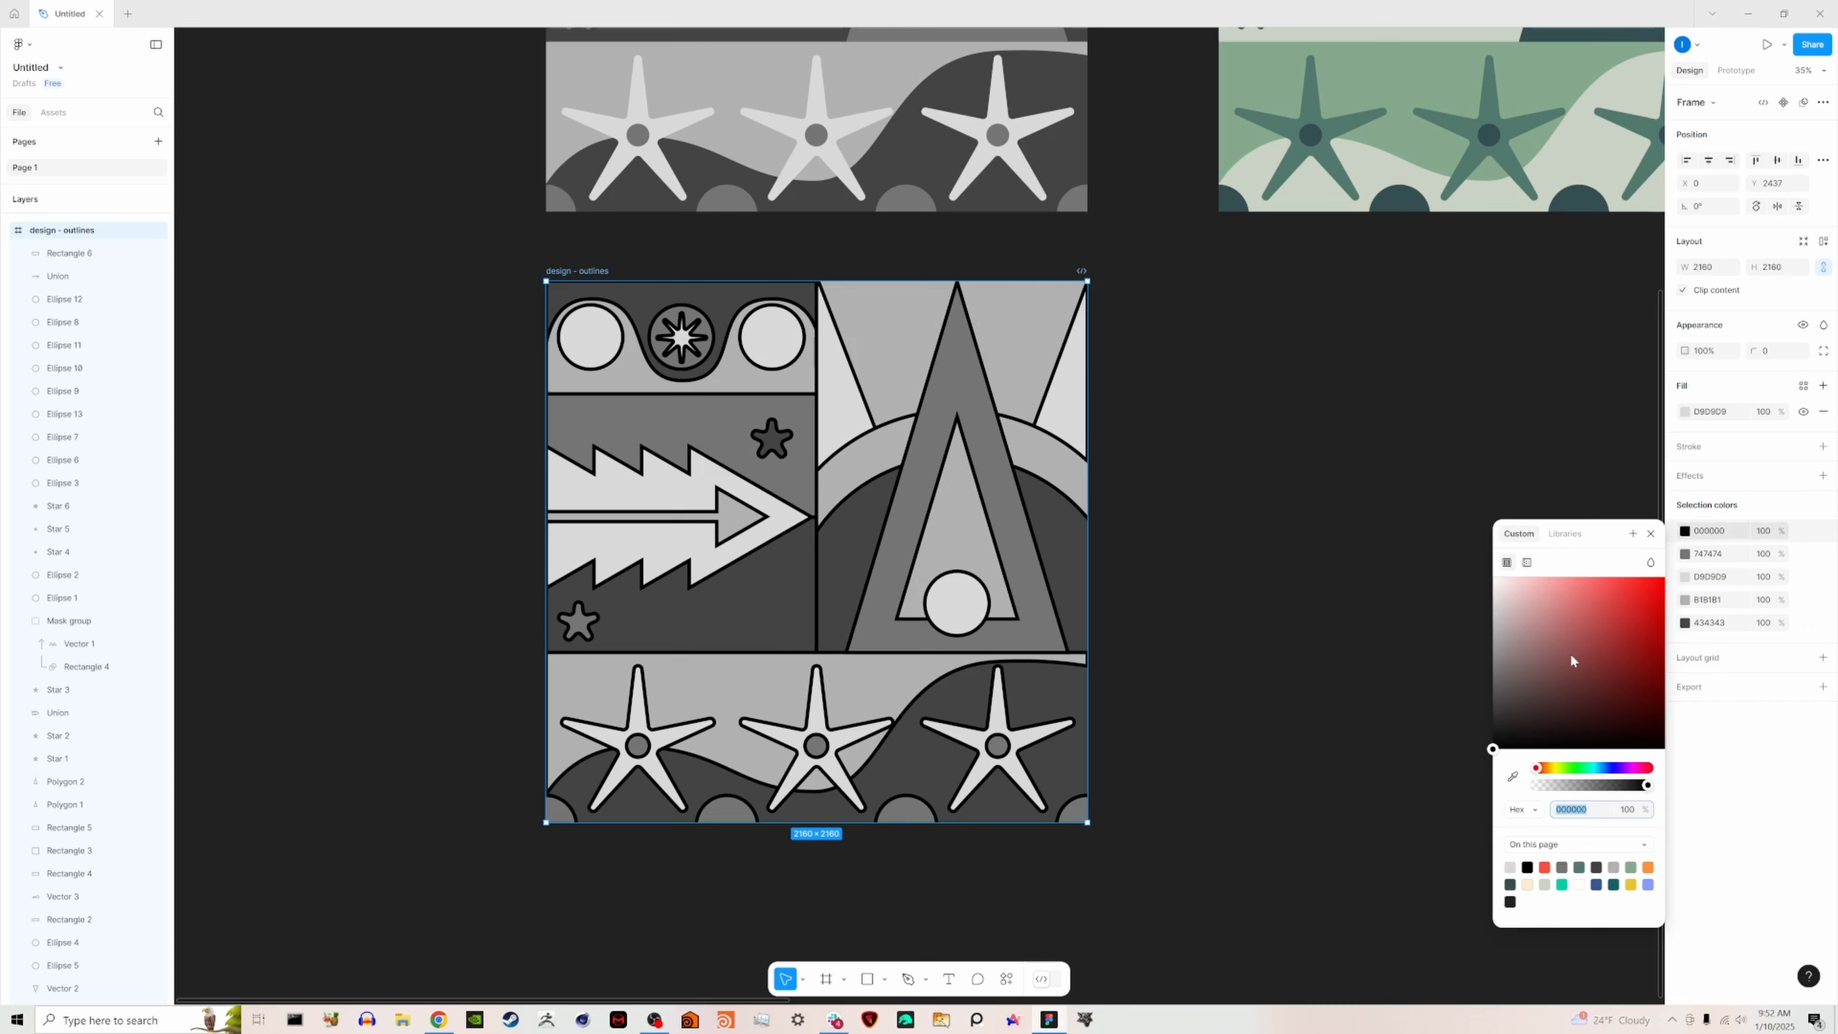
pyautogui.click(1685, 558)
pyautogui.moveTo(1583, 644); pyautogui.dragTo(1469, 583)
pyautogui.click(1685, 578)
pyautogui.moveTo(1589, 664); pyautogui.dragTo(1450, 585)
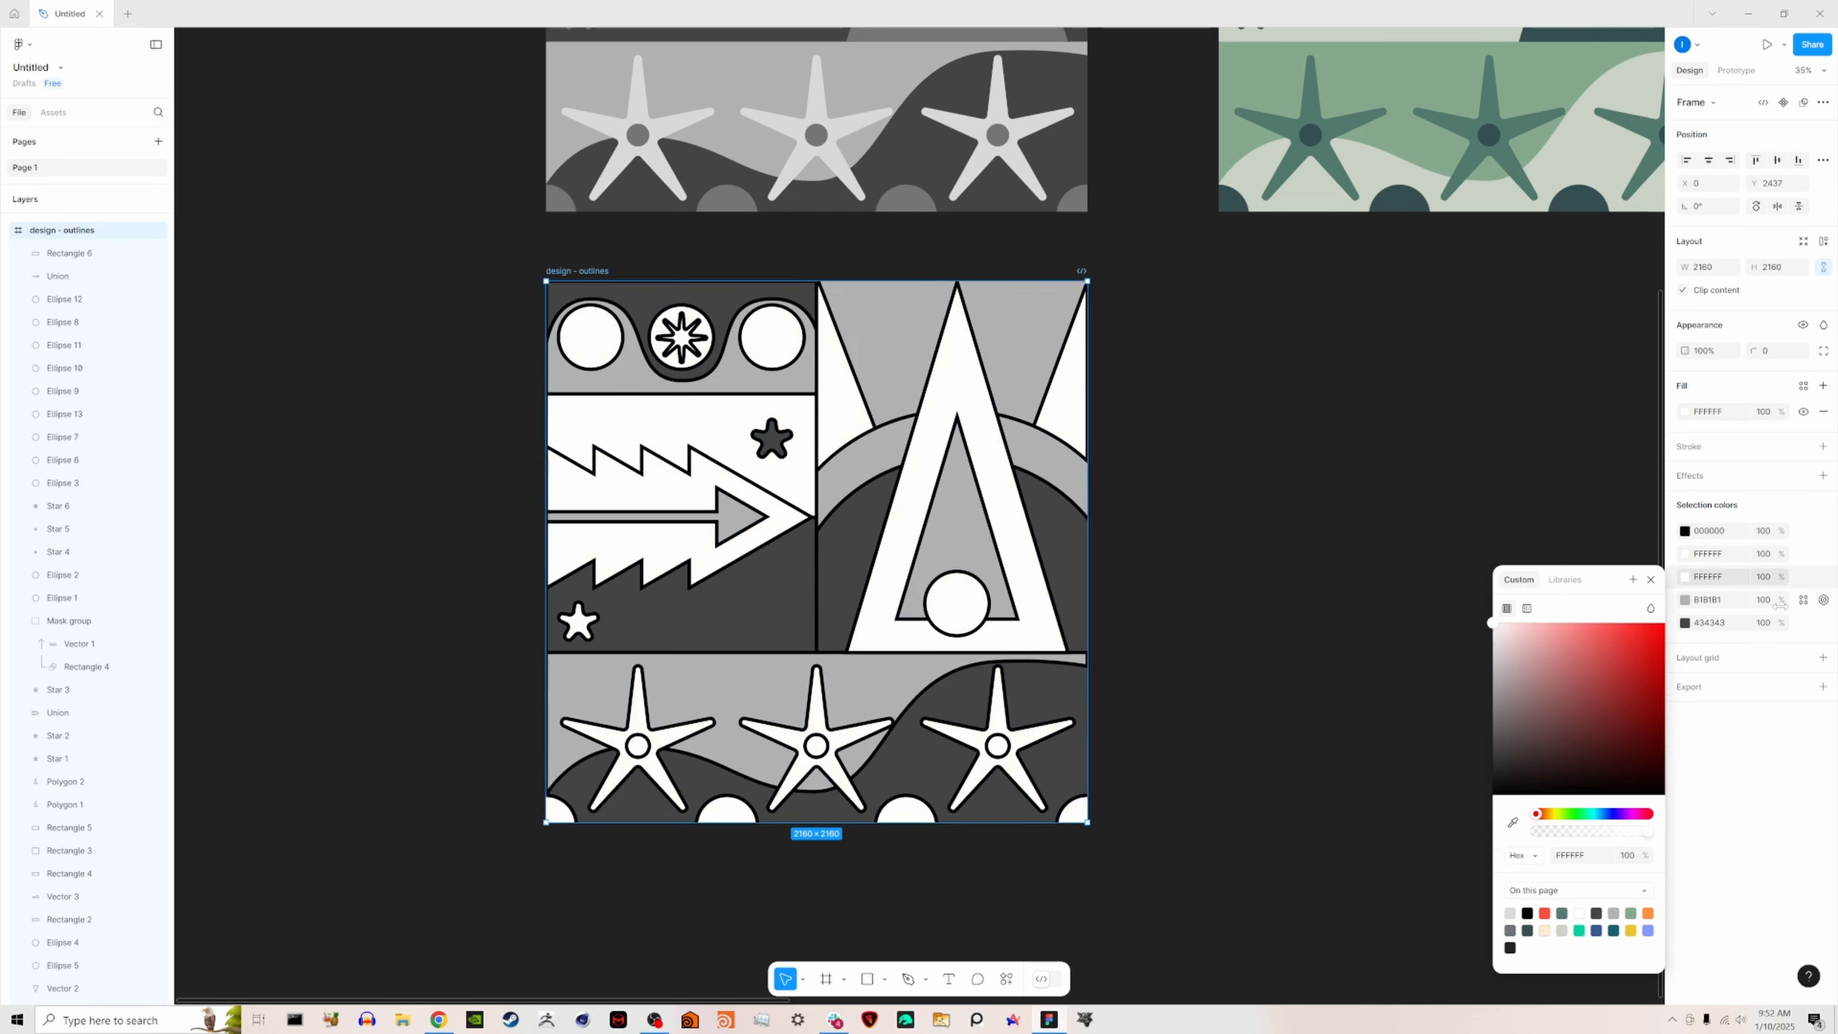
pyautogui.click(1684, 599)
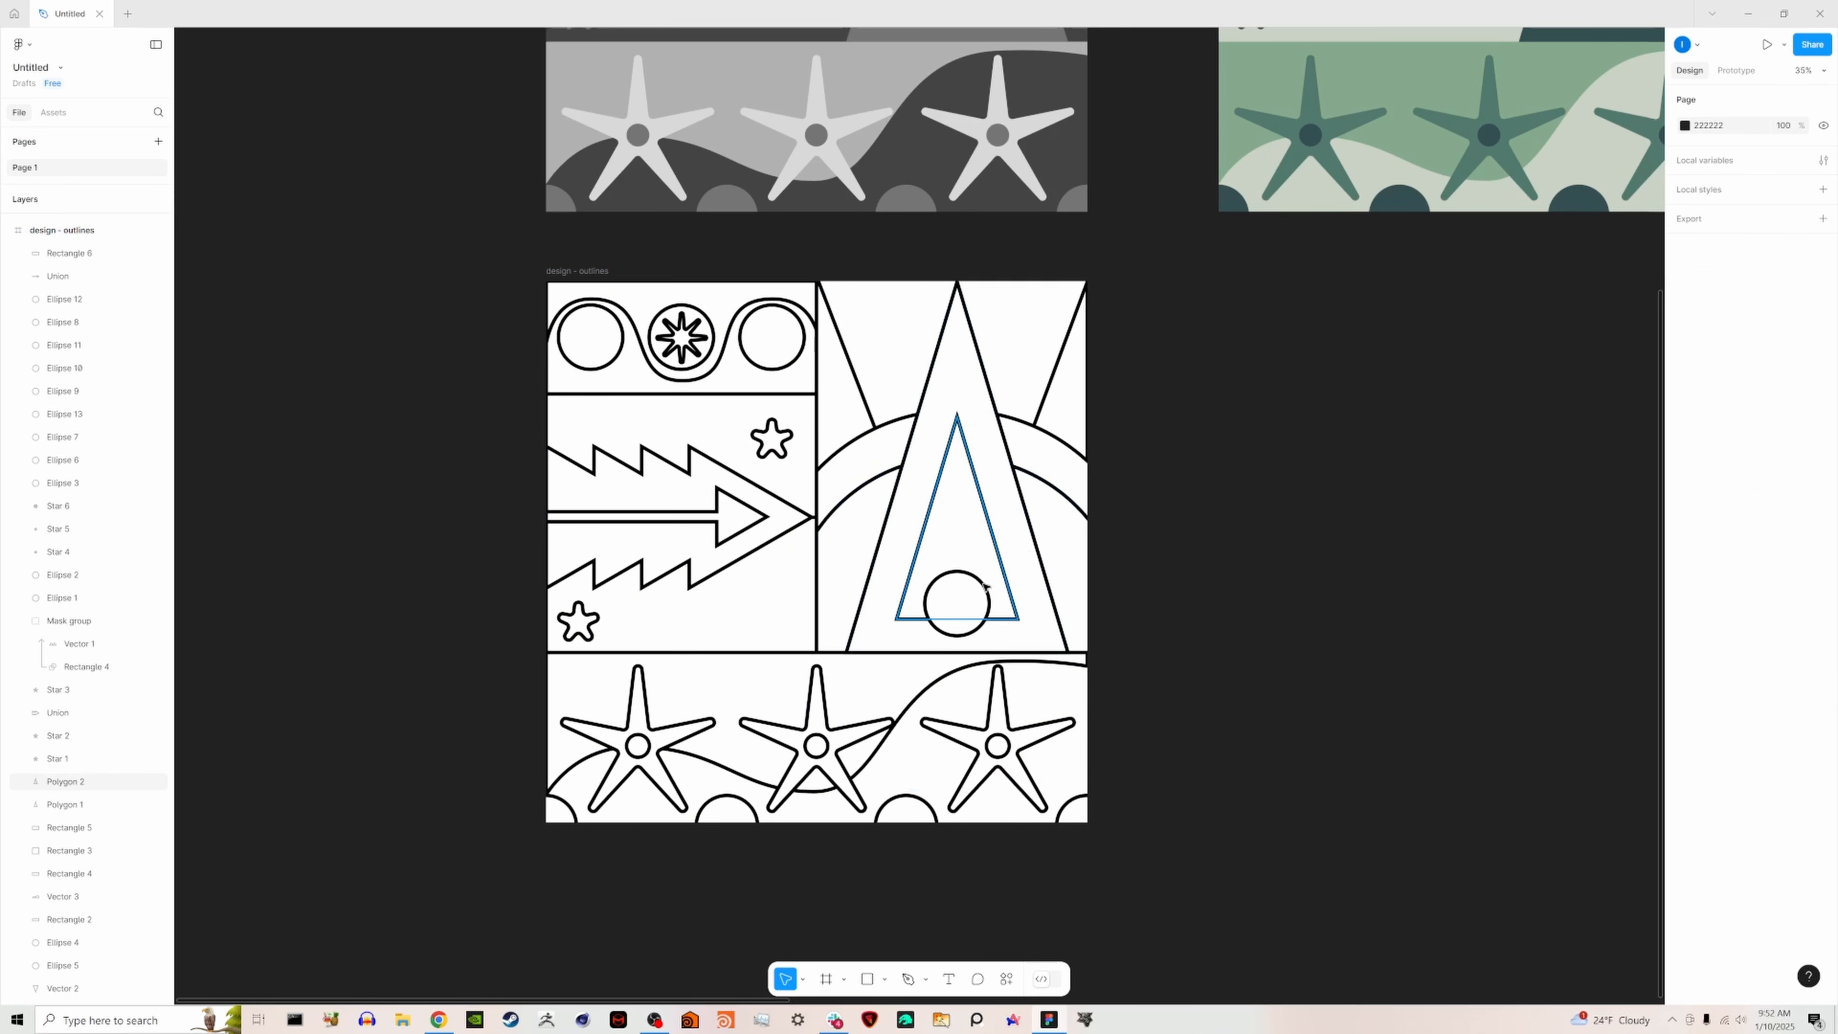
# - Review the outlined design alongside the black-and-white original and the color variations
pyautogui.keyDown('ctrl'); pyautogui.scroll(-2, 965, 590); pyautogui.keyUp('ctrl')
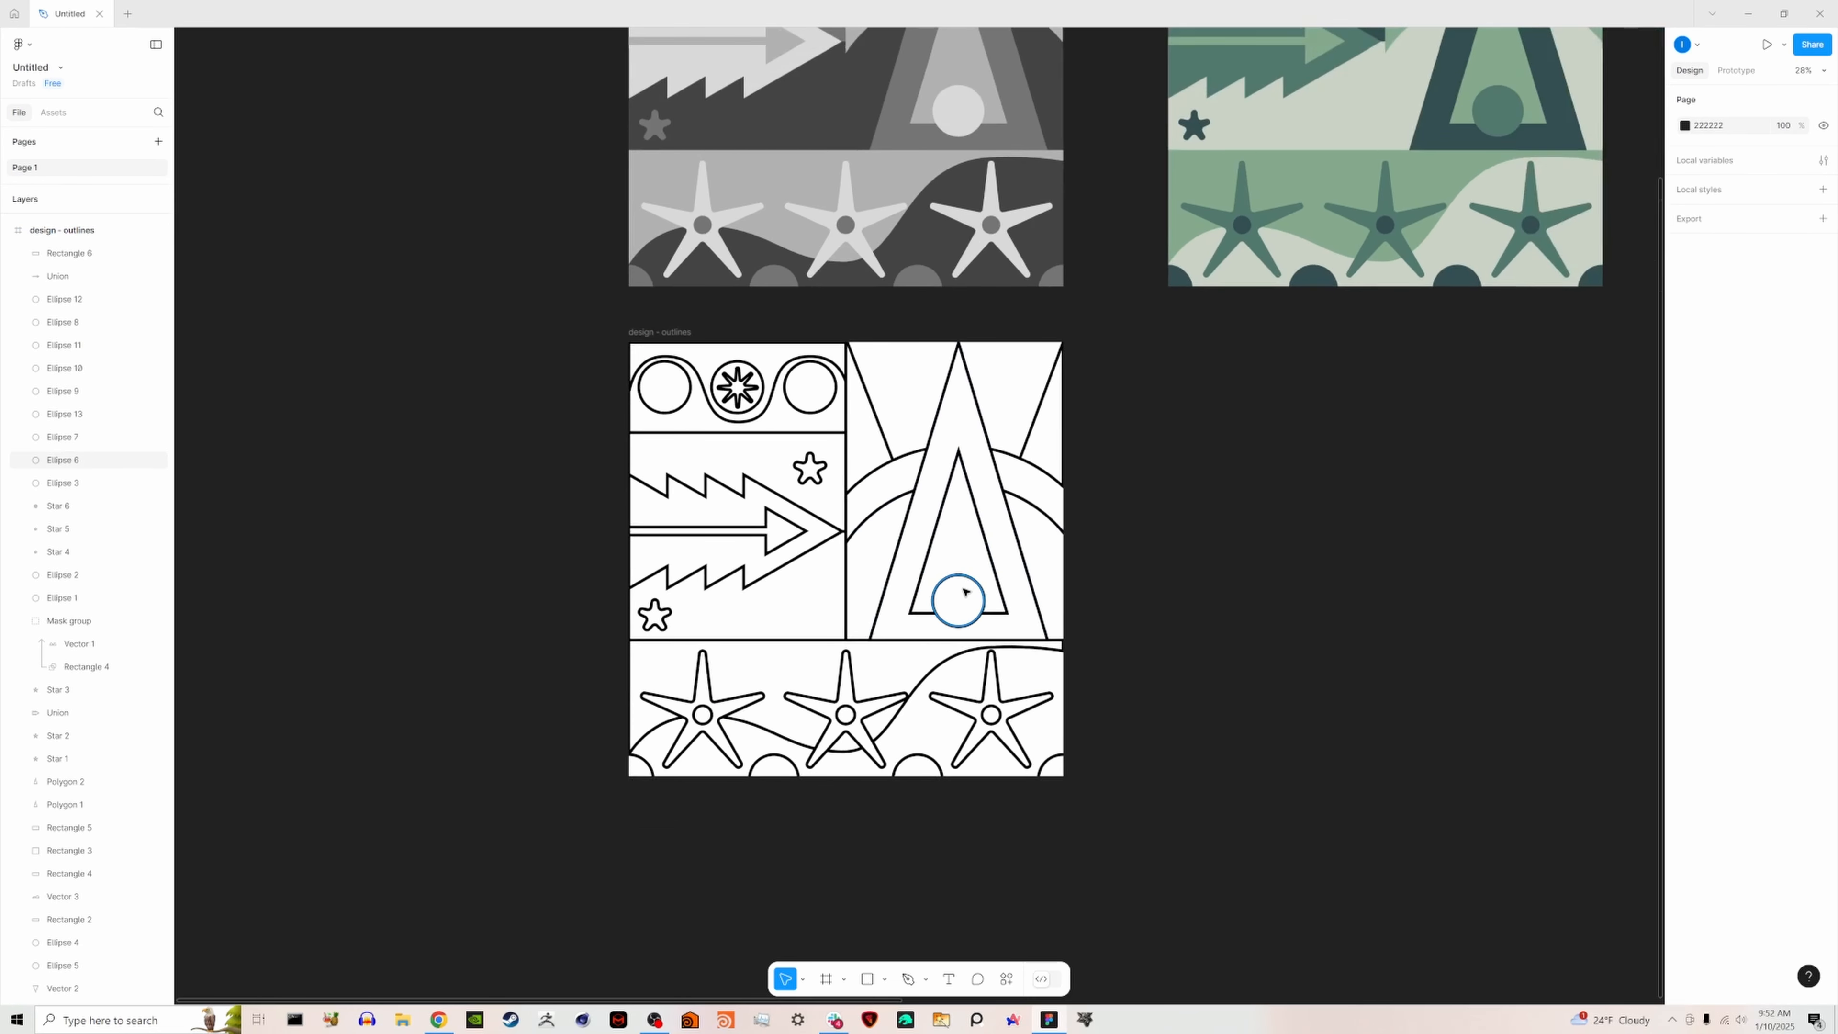
pyautogui.keyDown('ctrl'); pyautogui.scroll(1, 962, 592); pyautogui.keyUp('ctrl')
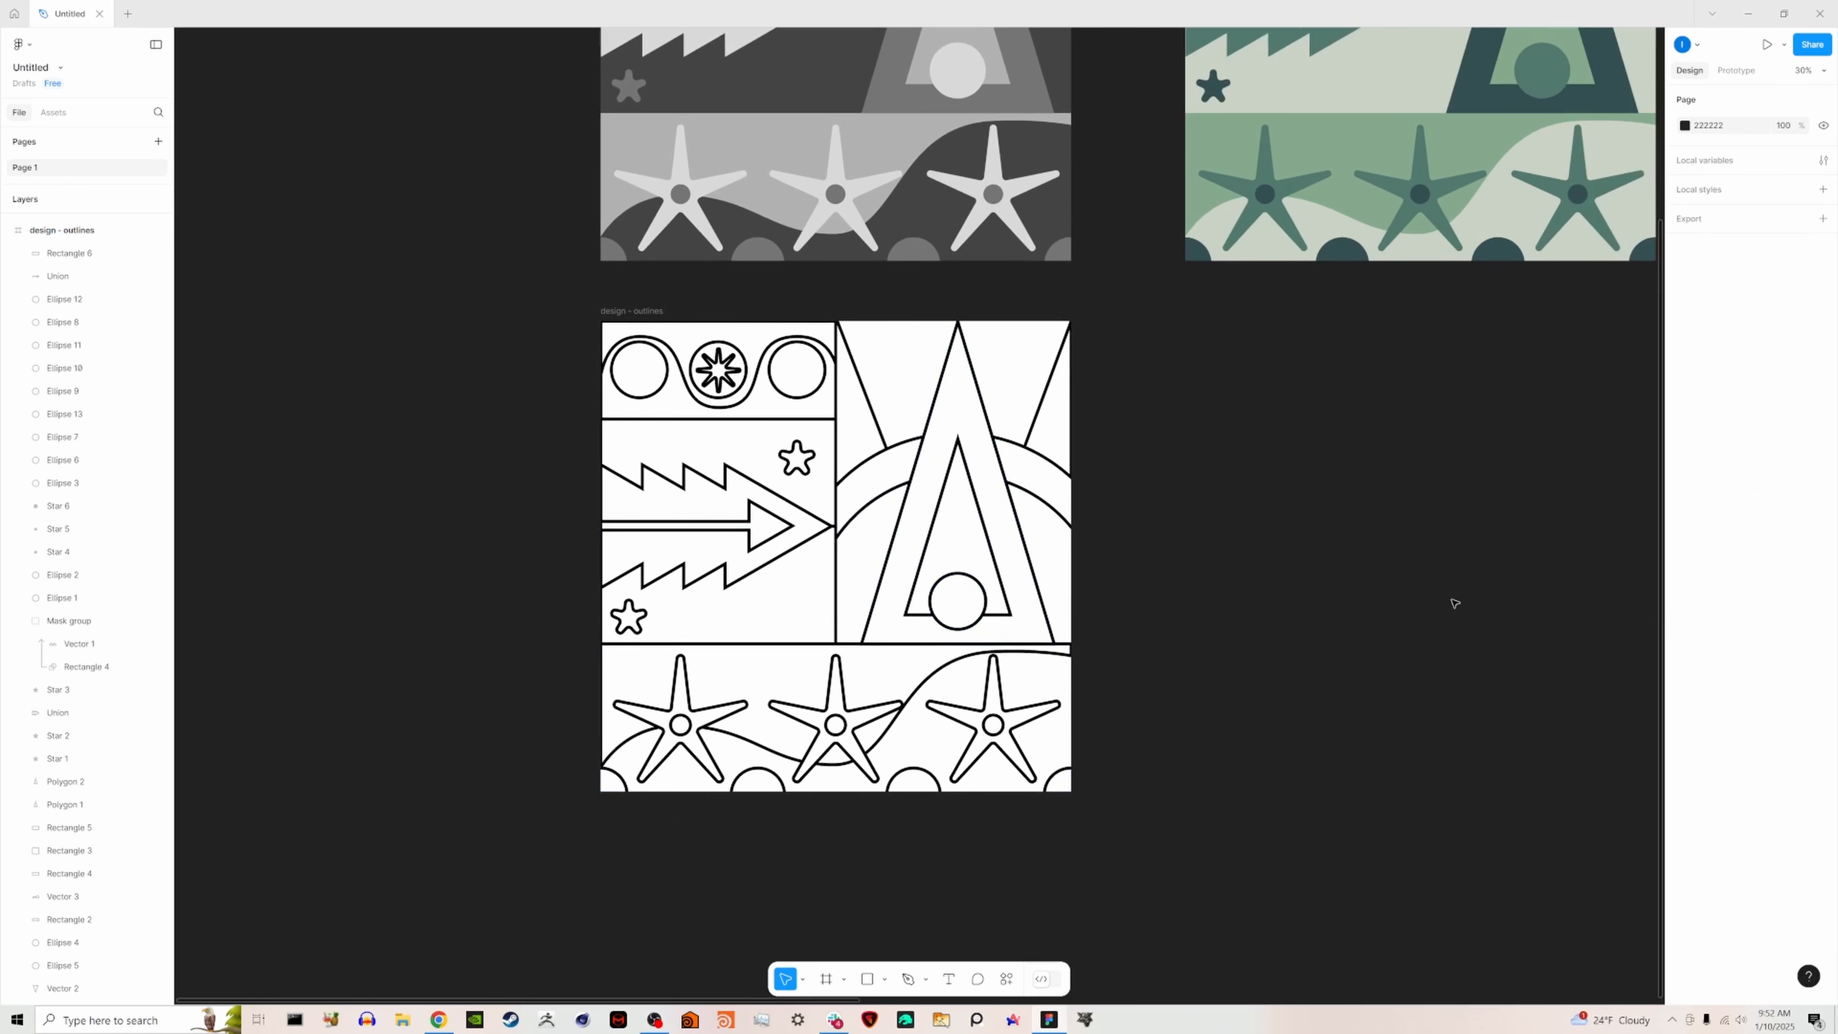
pyautogui.keyDown('ctrl'); pyautogui.scroll(-2, 1329, 509); pyautogui.keyUp('ctrl')
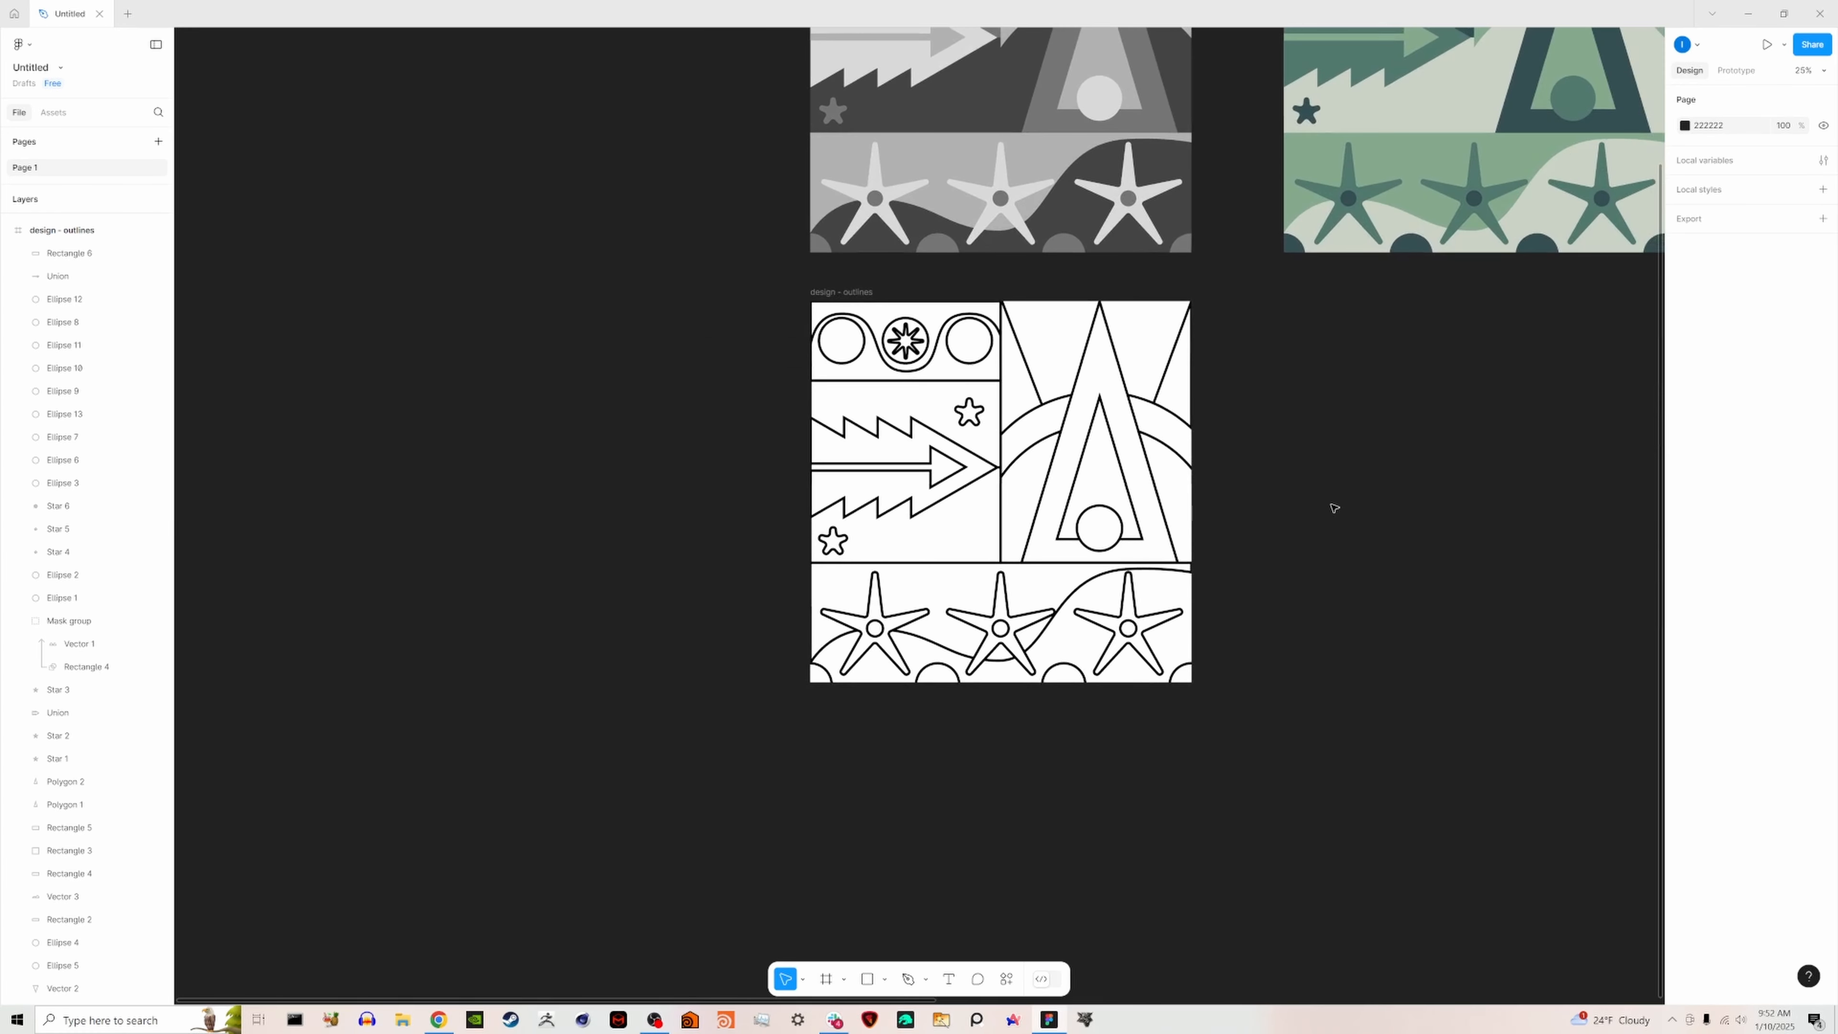
pyautogui.moveTo(1462, 424); pyautogui.dragTo(1229, 674, button='middle')
pyautogui.keyDown('ctrl'); pyautogui.scroll(-2, 1438, 453); pyautogui.keyUp('ctrl')
pyautogui.moveTo(1438, 453); pyautogui.dragTo(796, 583, button='middle')
pyautogui.moveTo(654, 596); pyautogui.dragTo(869, 609, button='middle')
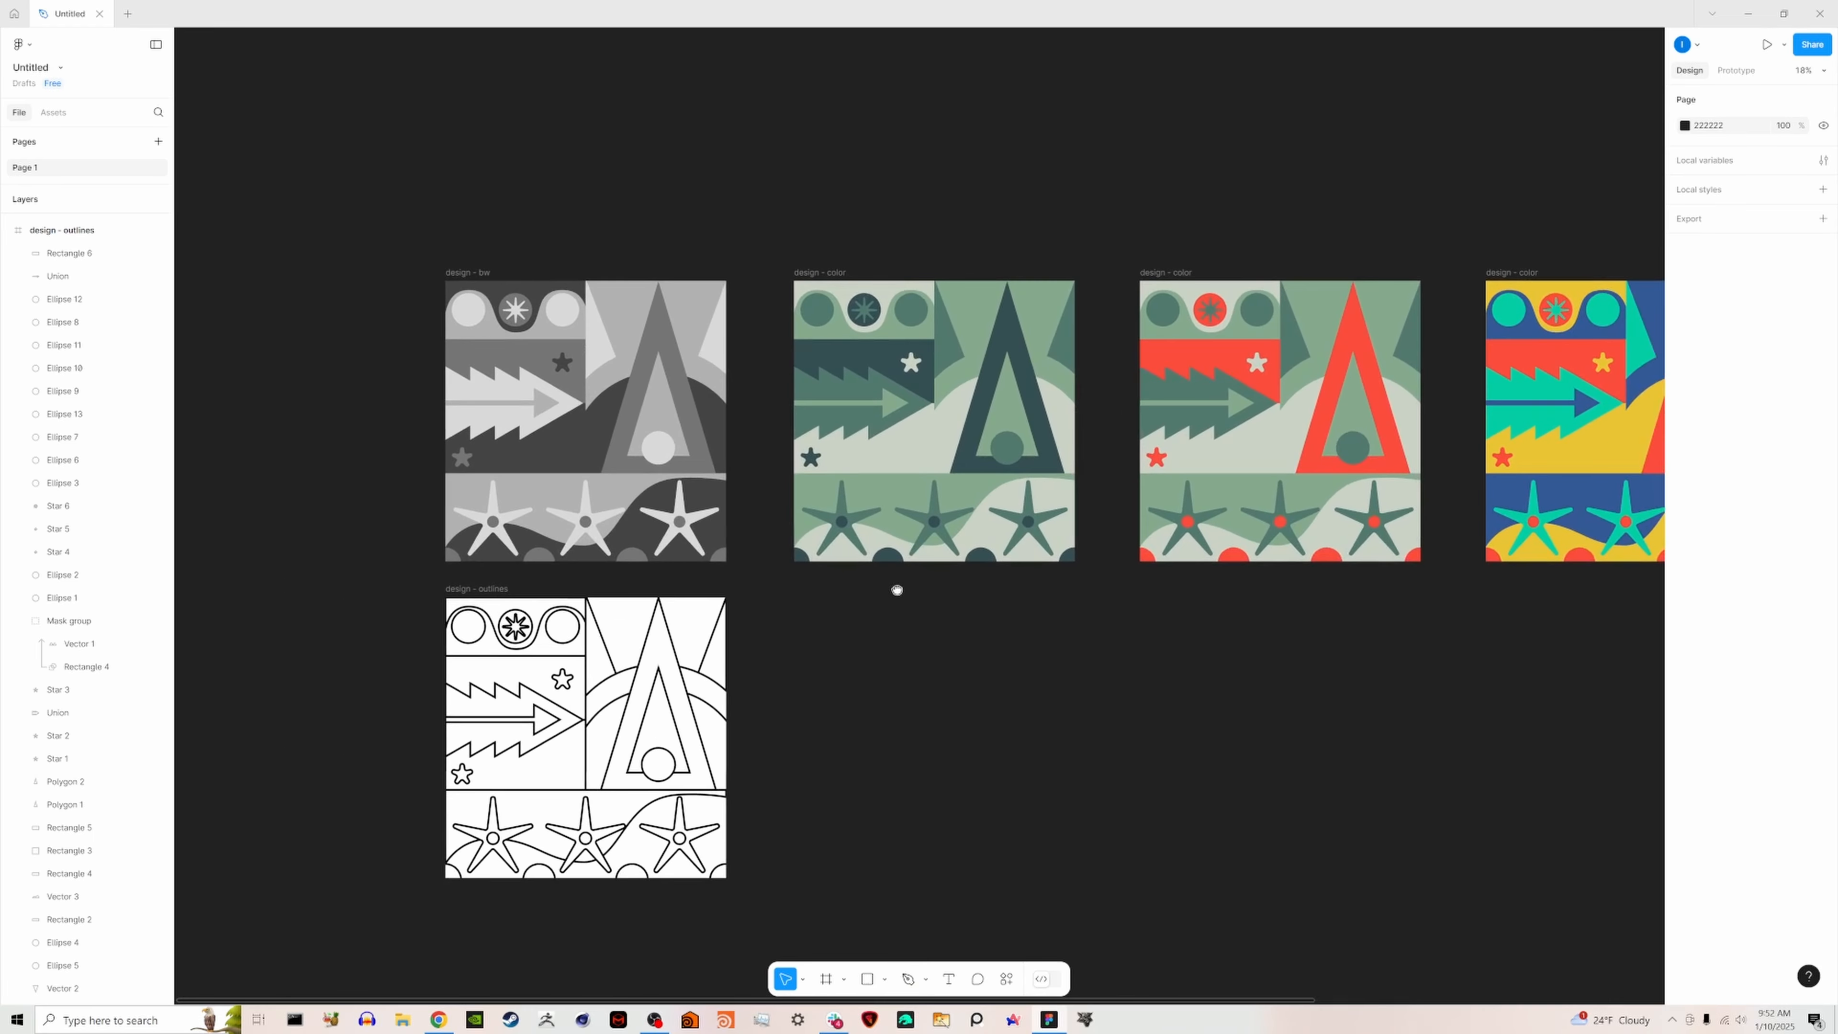
pyautogui.moveTo(1243, 483); pyautogui.dragTo(1346, 458, button='middle')
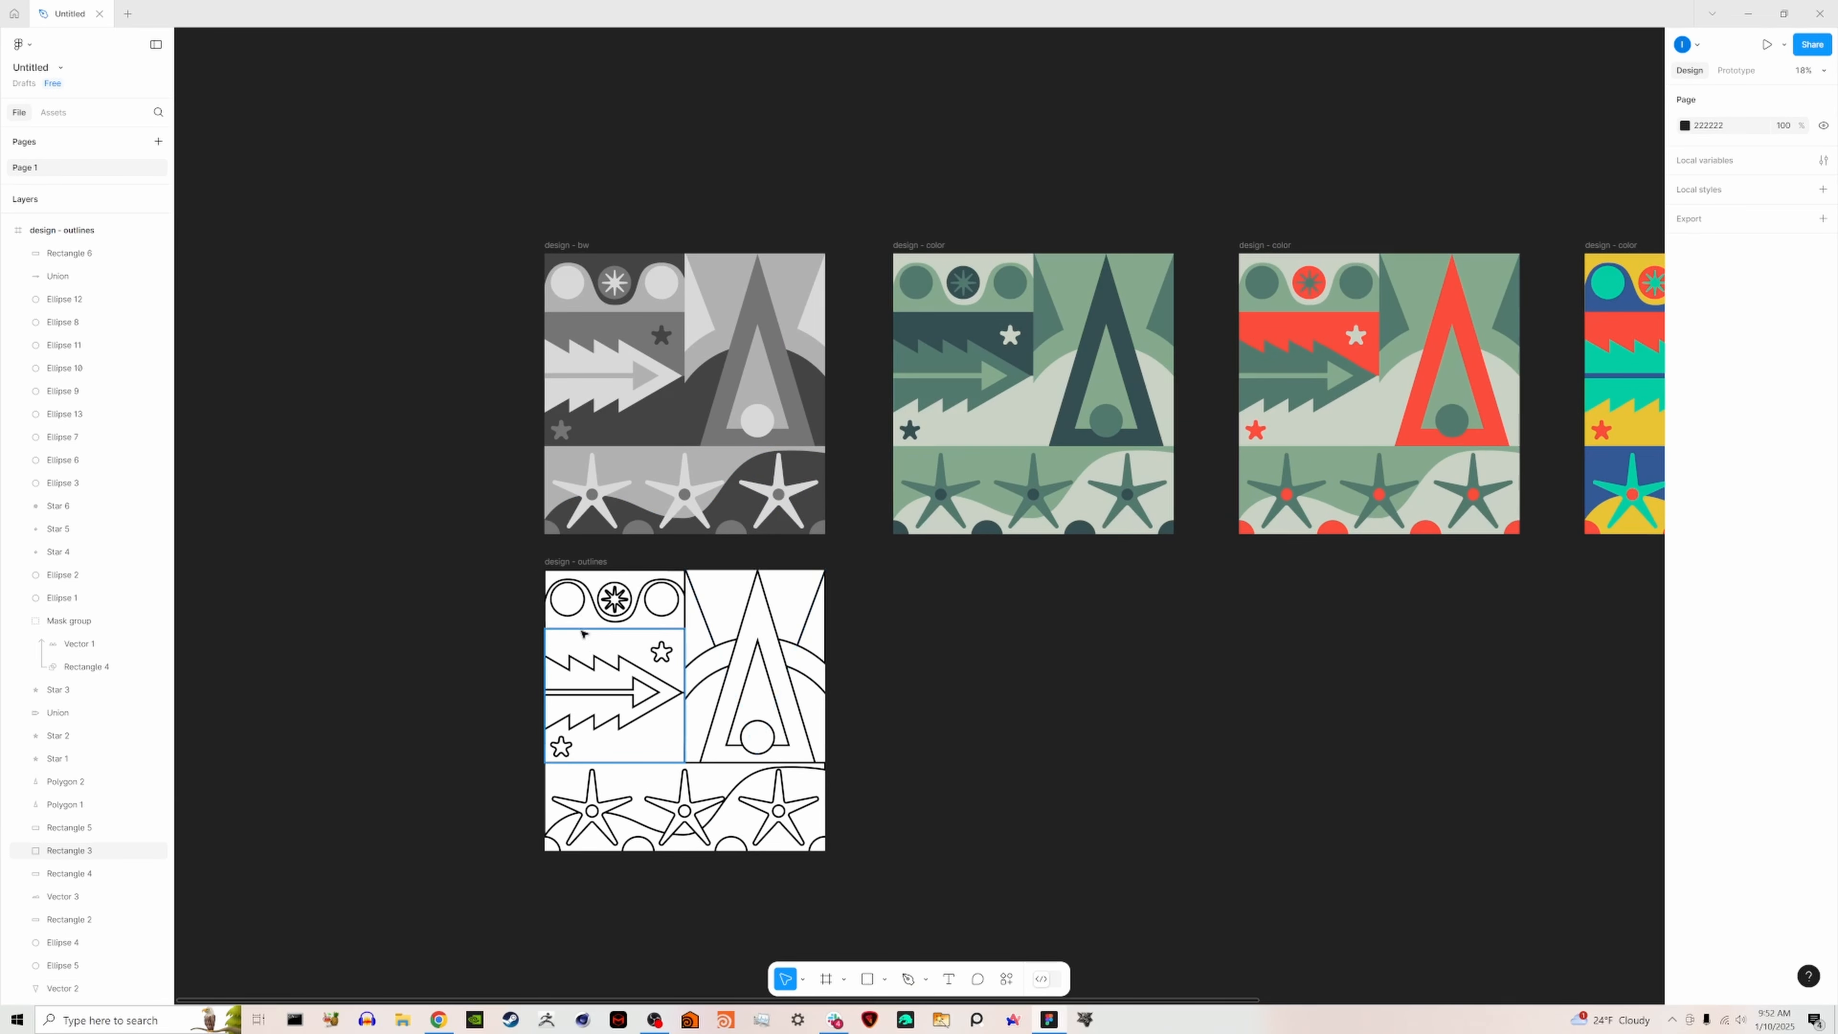
pyautogui.click(578, 561)
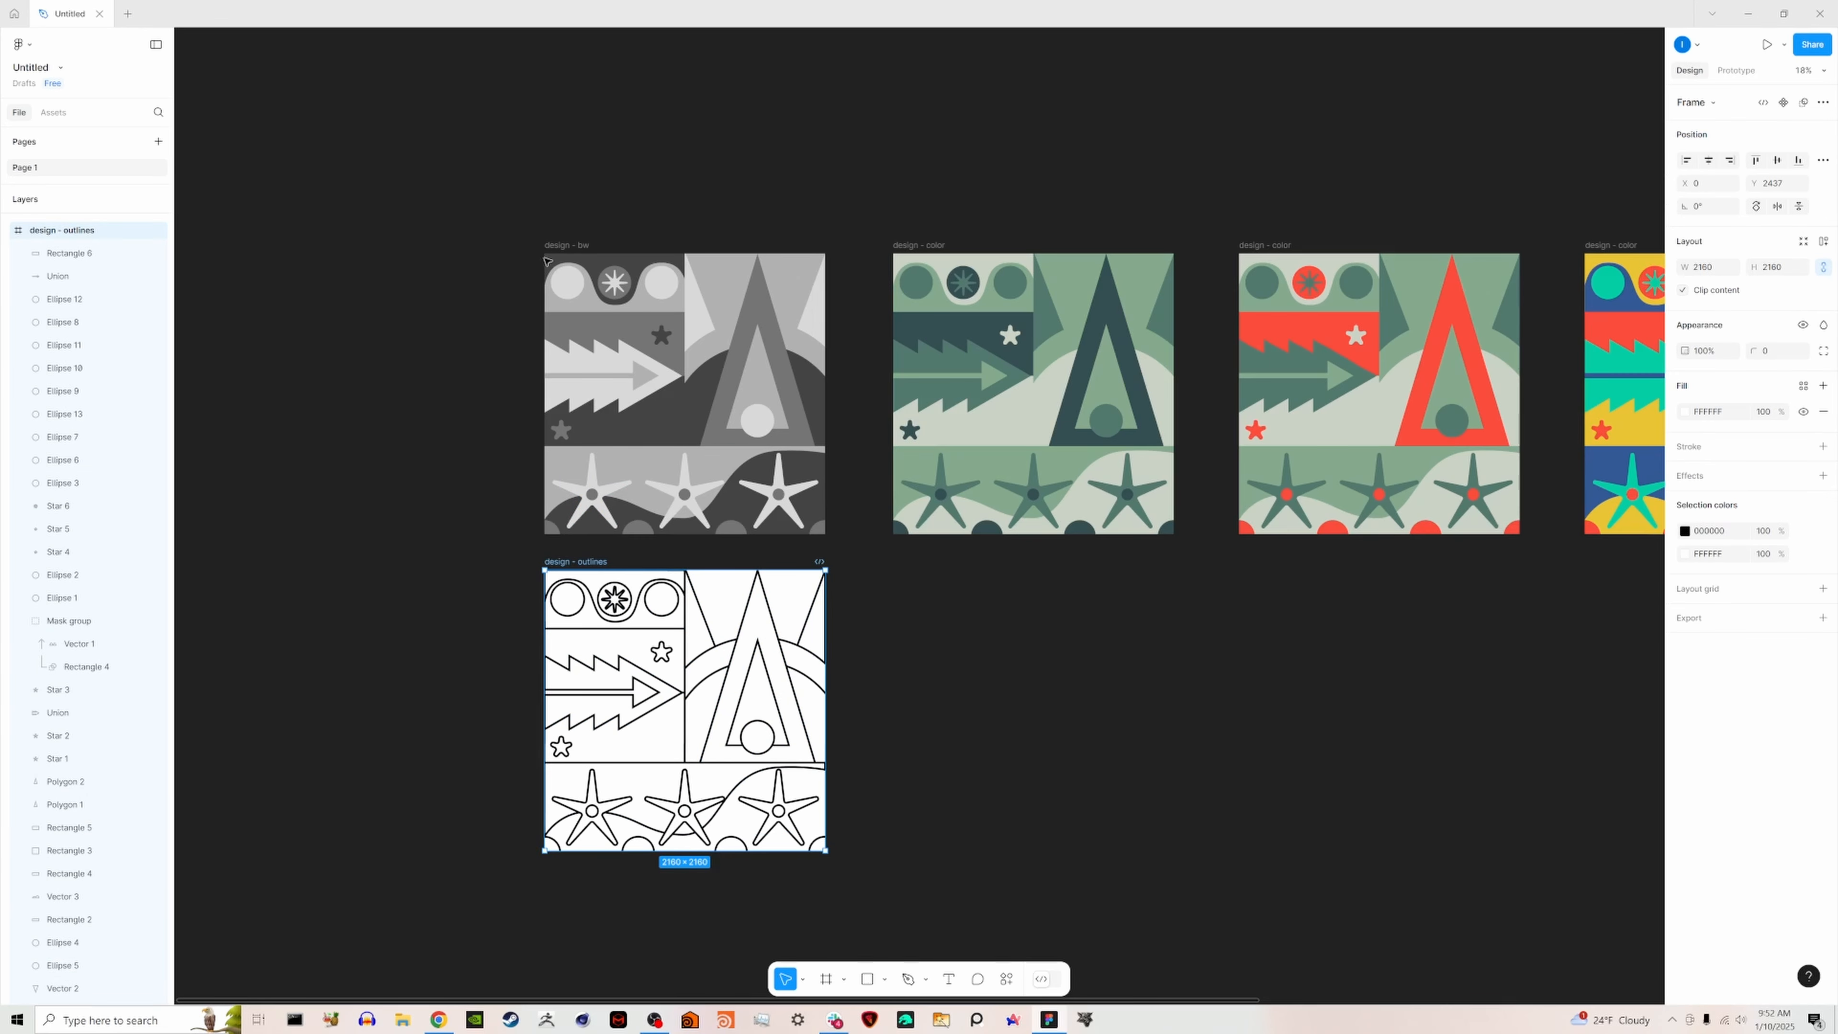
pyautogui.hscroll(5, 1331, 326)
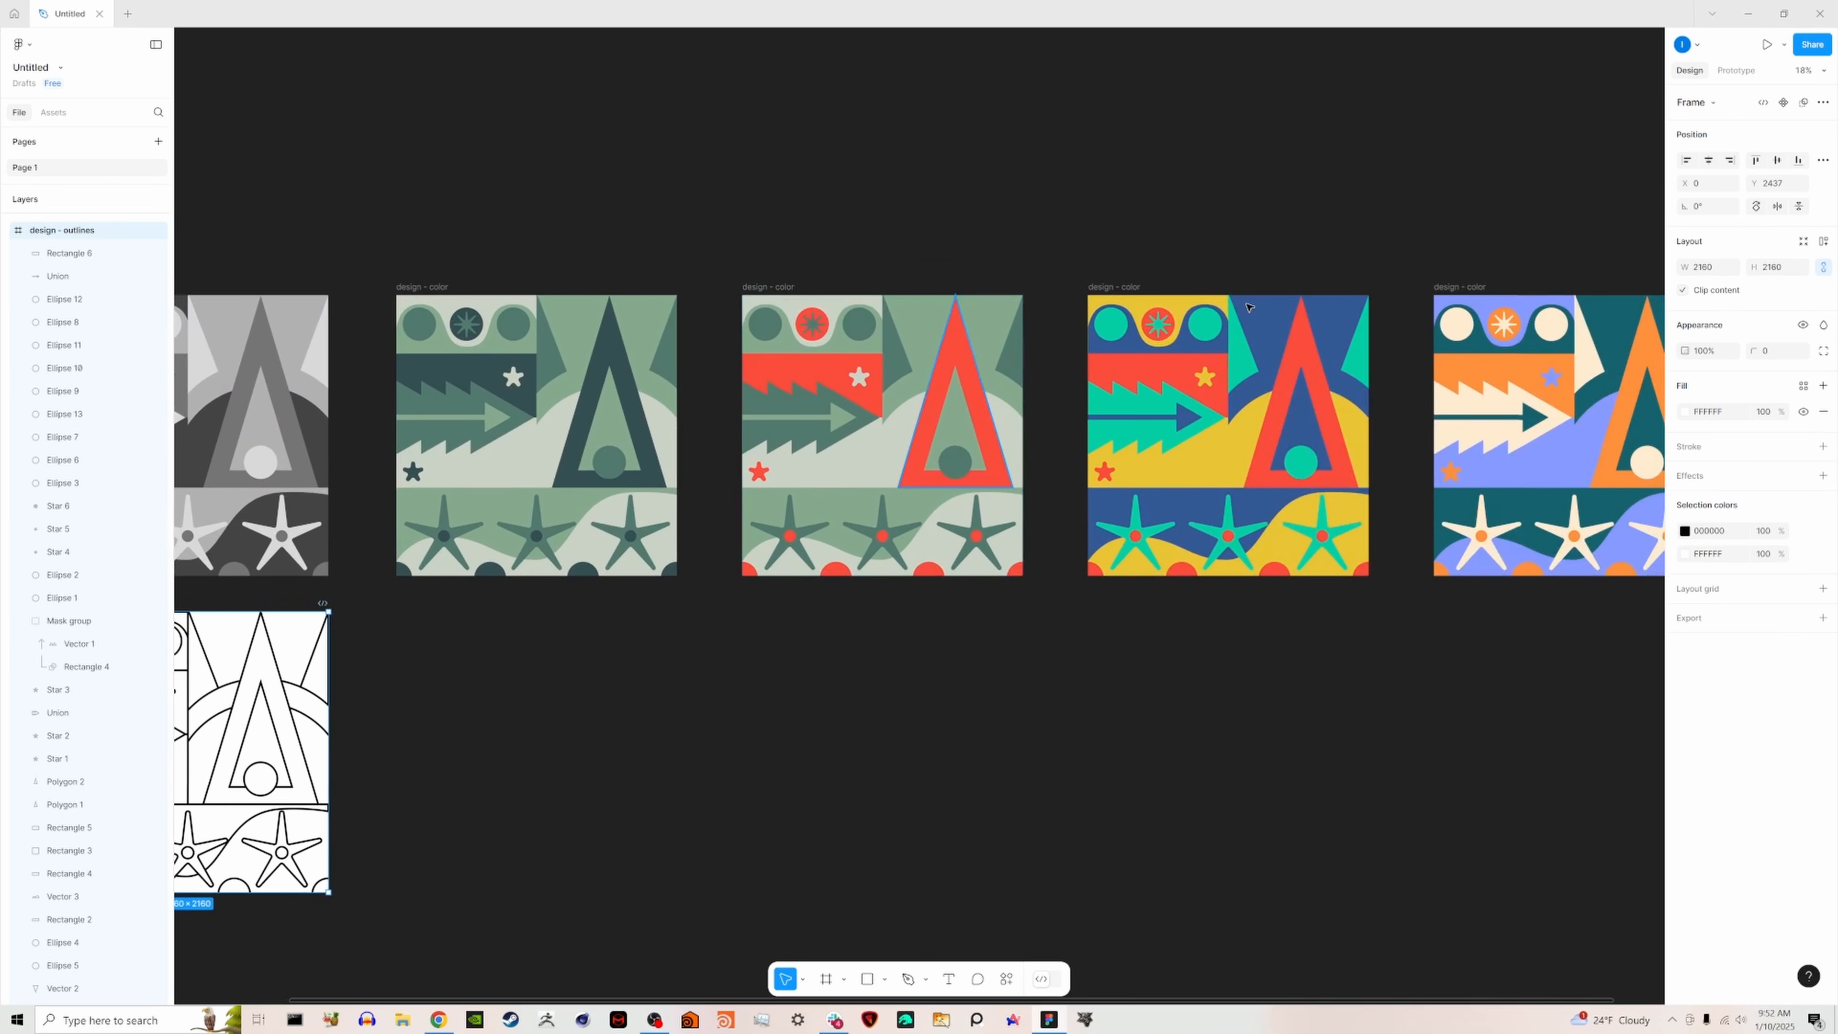
pyautogui.hscroll(-6, 750, 180)
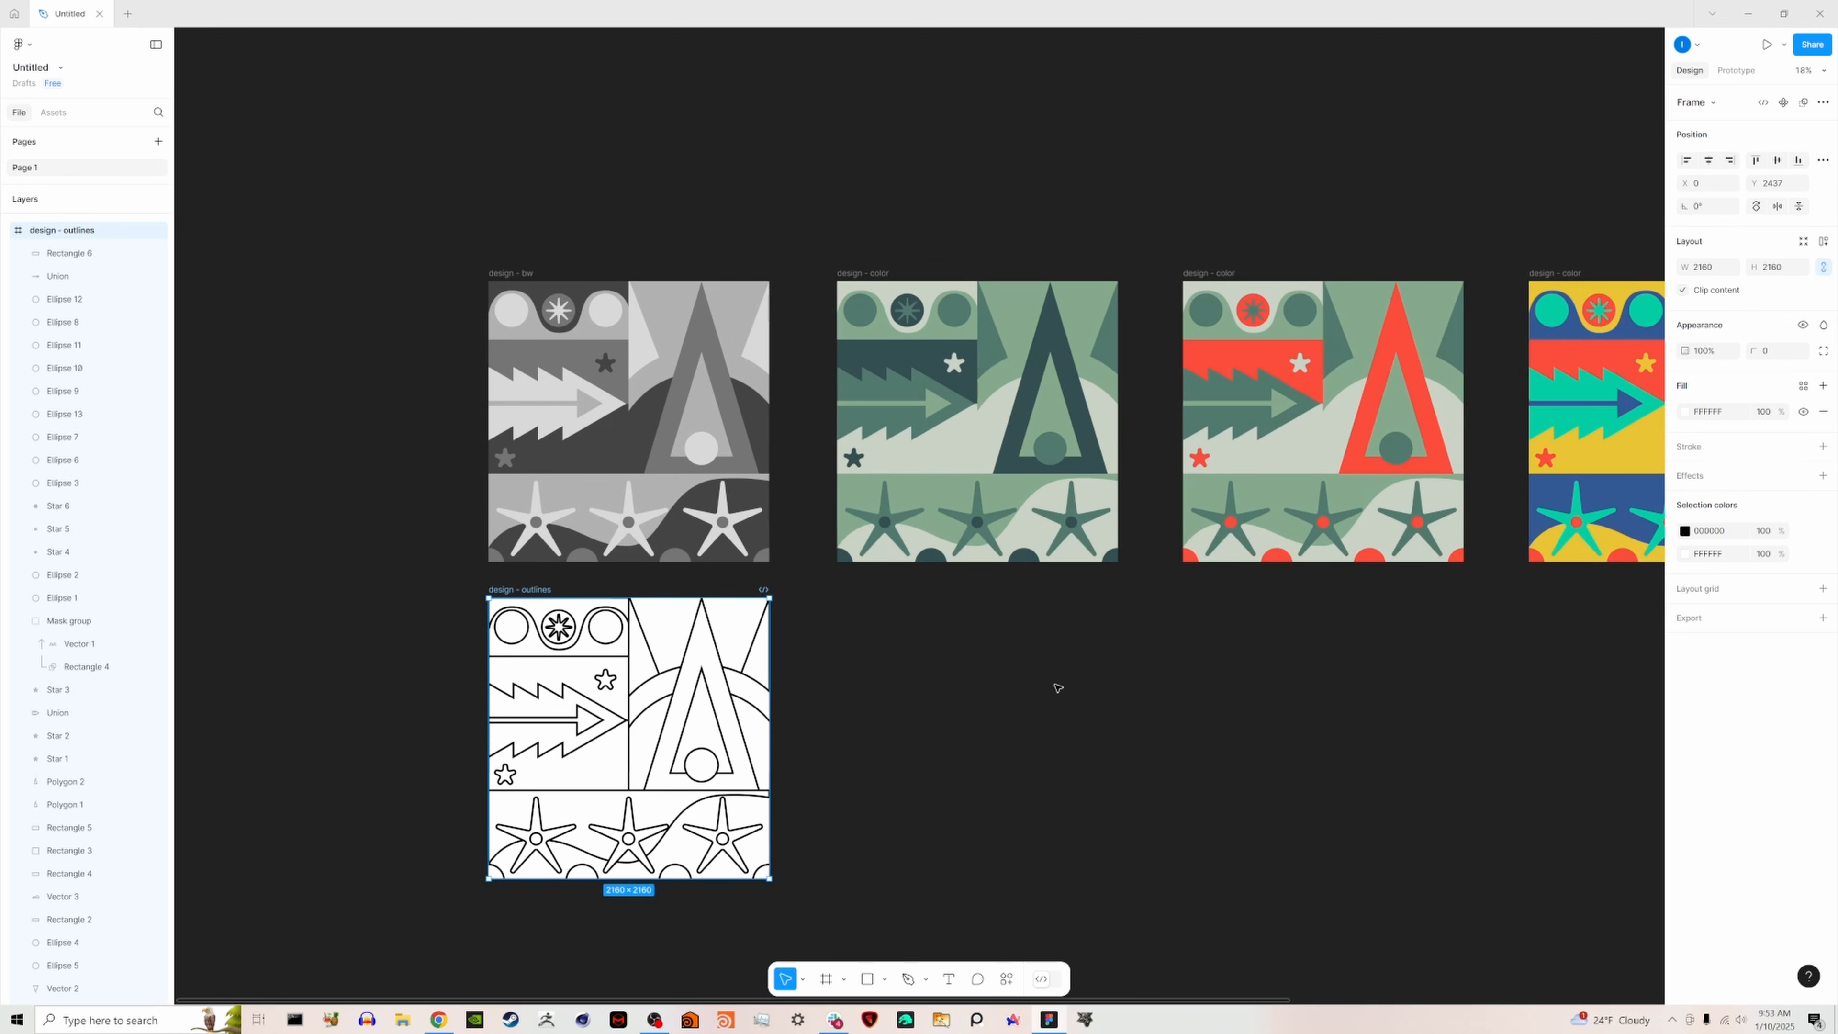
pyautogui.hscroll(1, 1132, 695)
pyautogui.hscroll(3, 1063, 698)
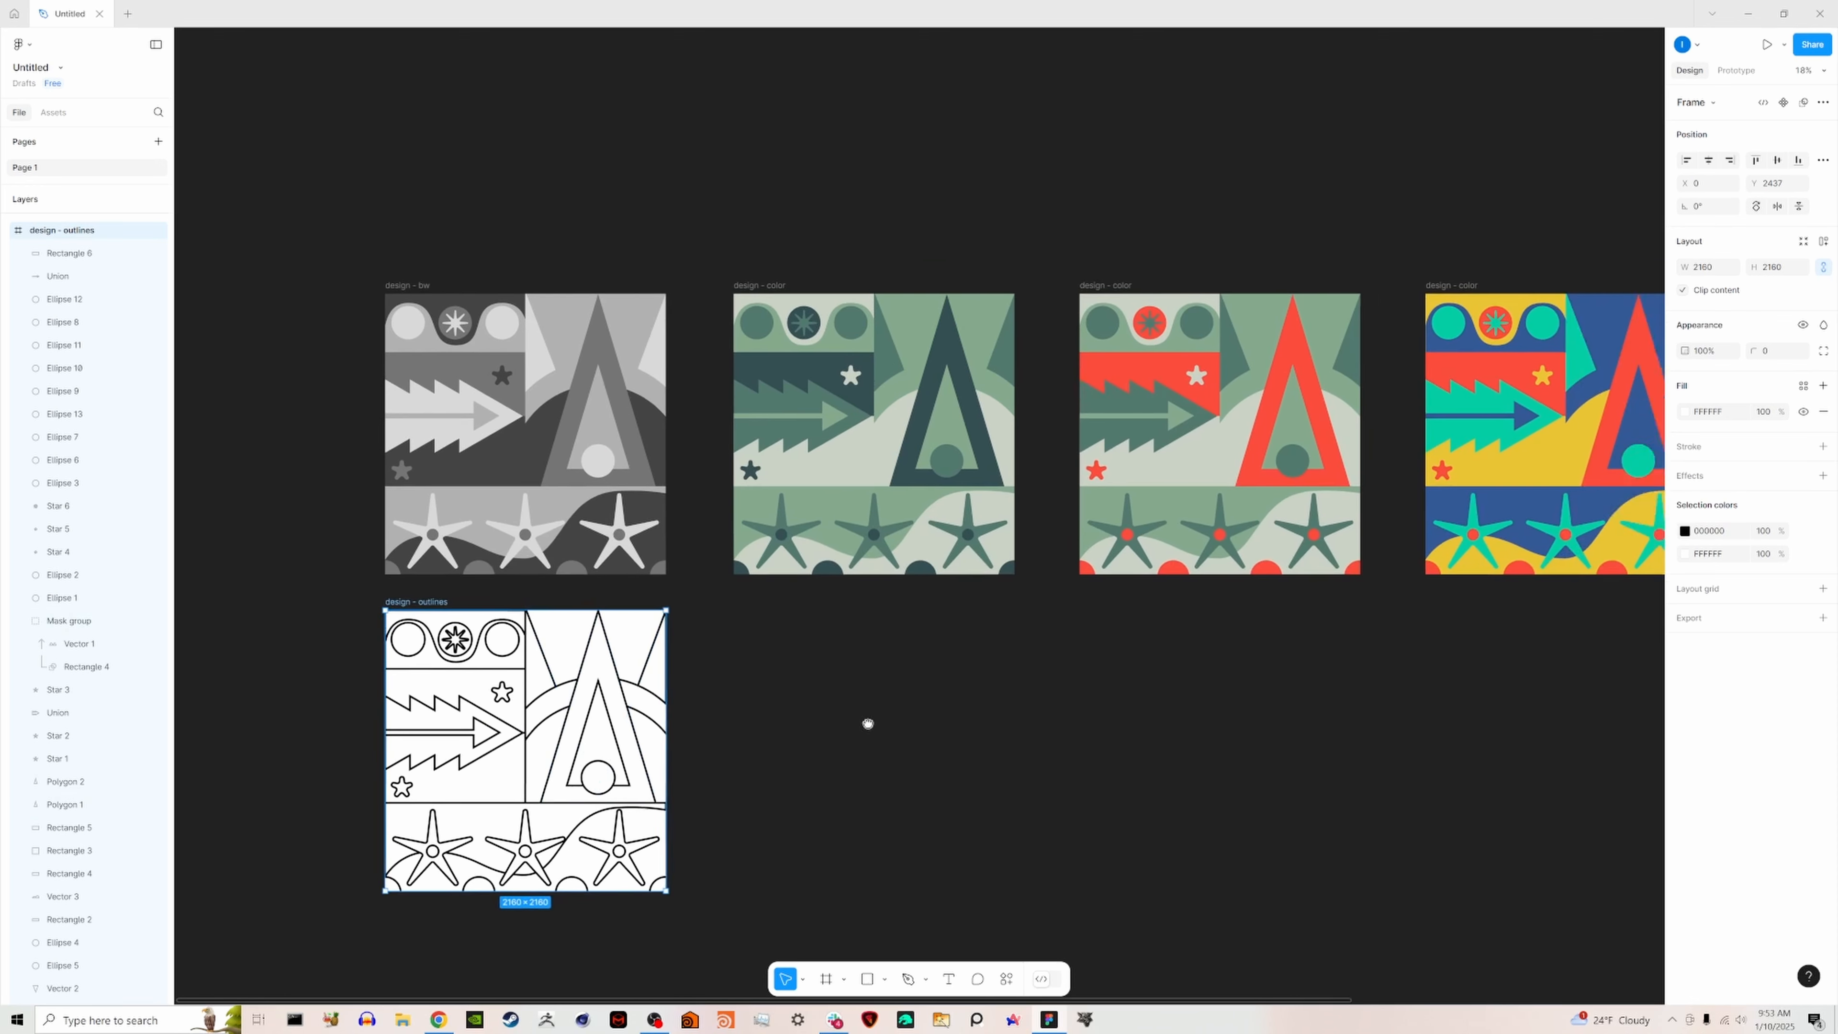
# - Export all six design frames as 1x PNG files to the Downloads folder
pyautogui.keyDown('ctrl'); pyautogui.scroll(-3, 684, 691); pyautogui.keyUp('ctrl')
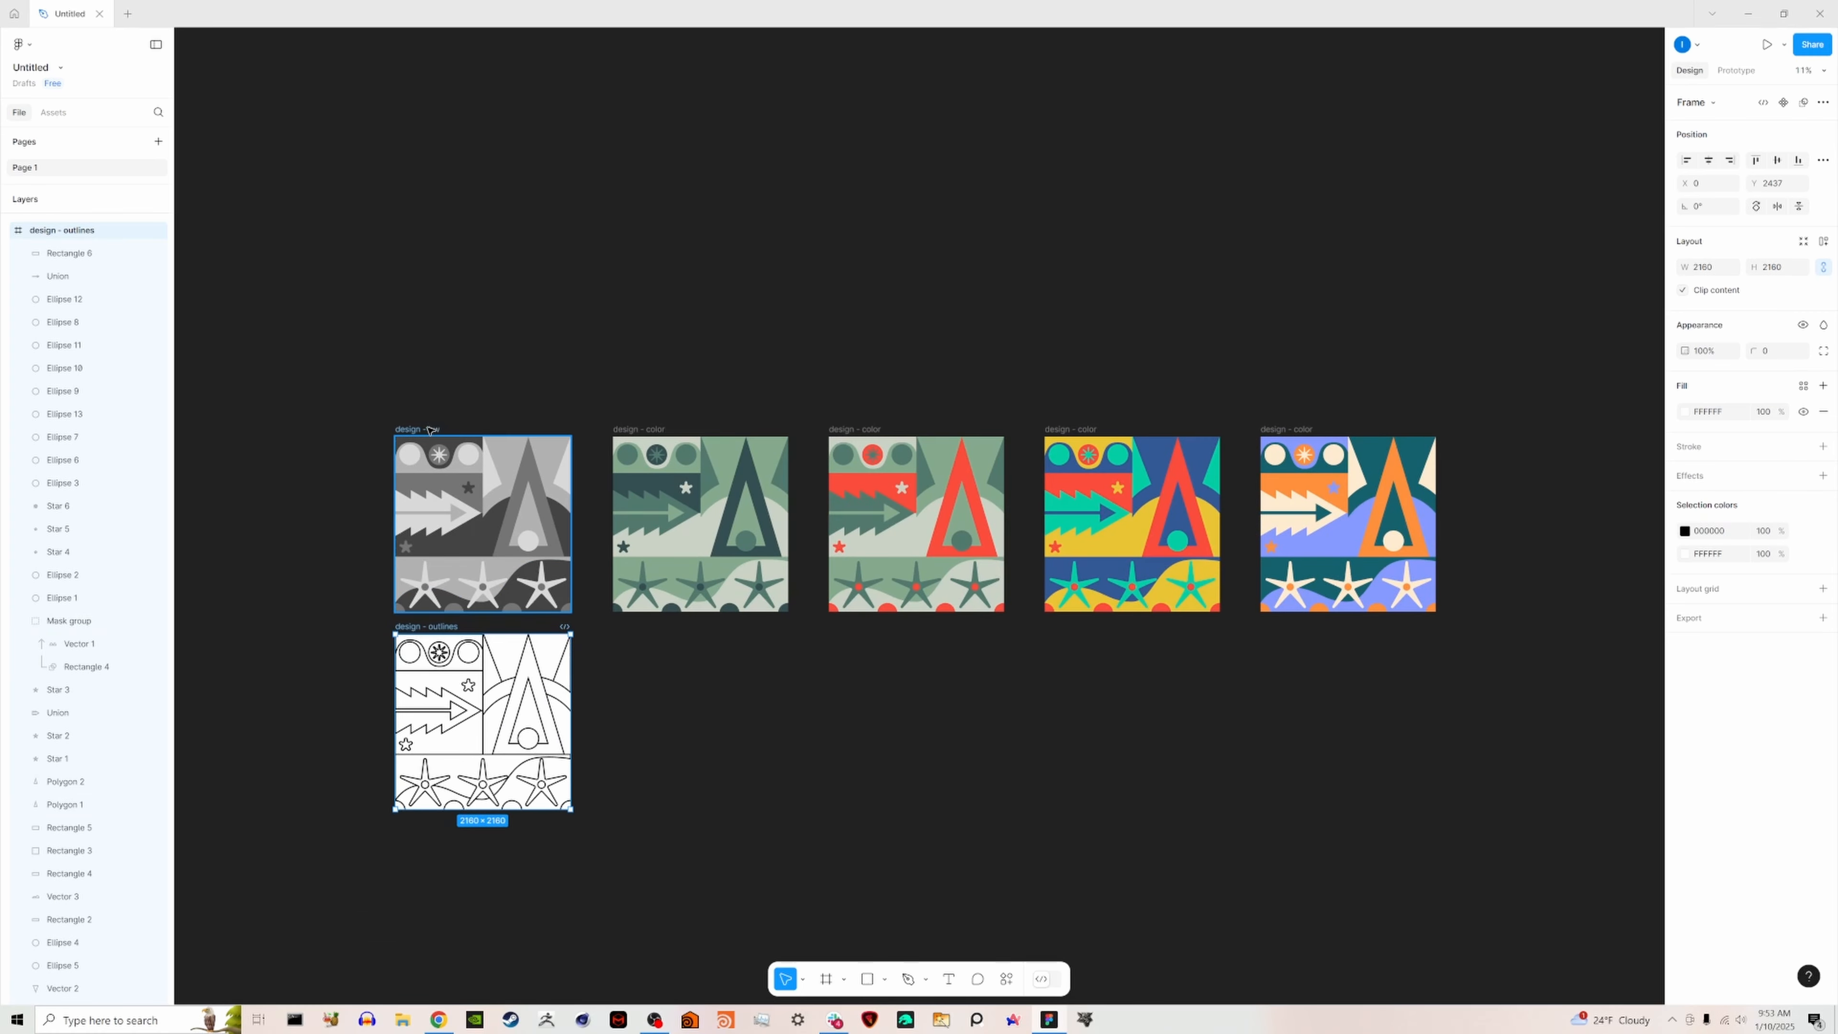
pyautogui.hotkey('ctrl', 'a')
pyautogui.click(1756, 945)
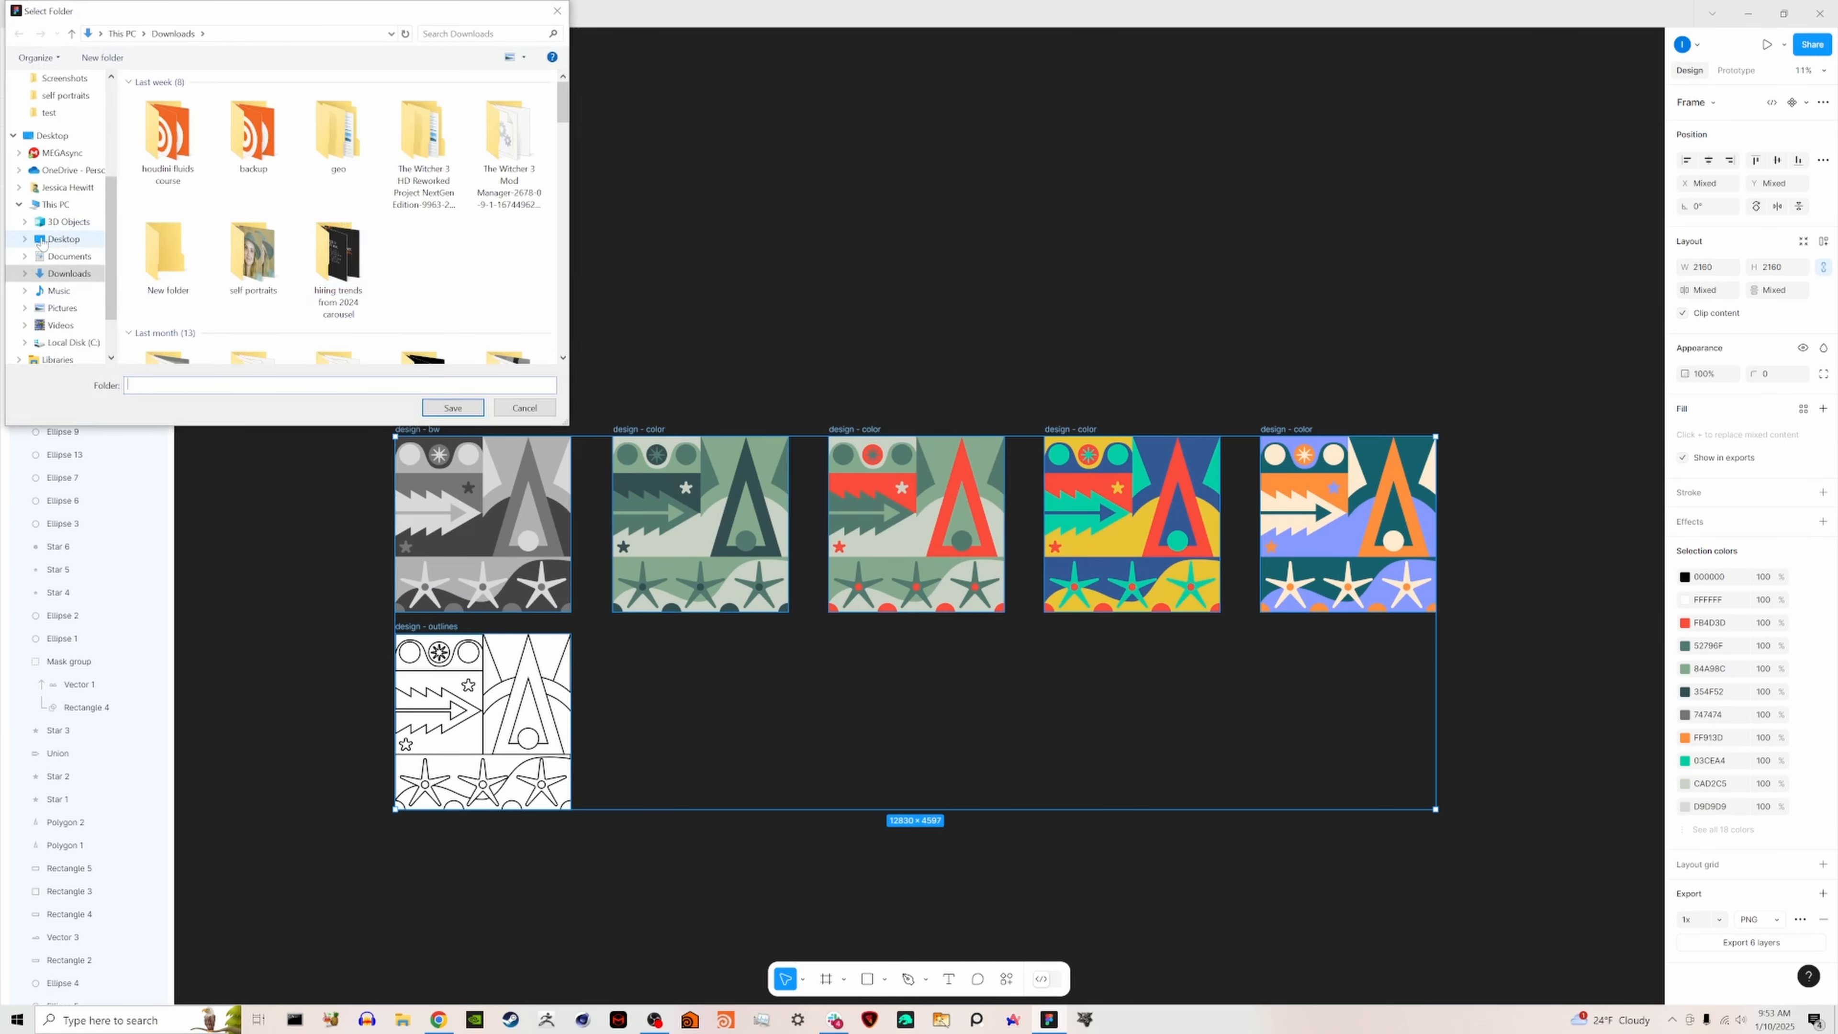
pyautogui.click(459, 410)
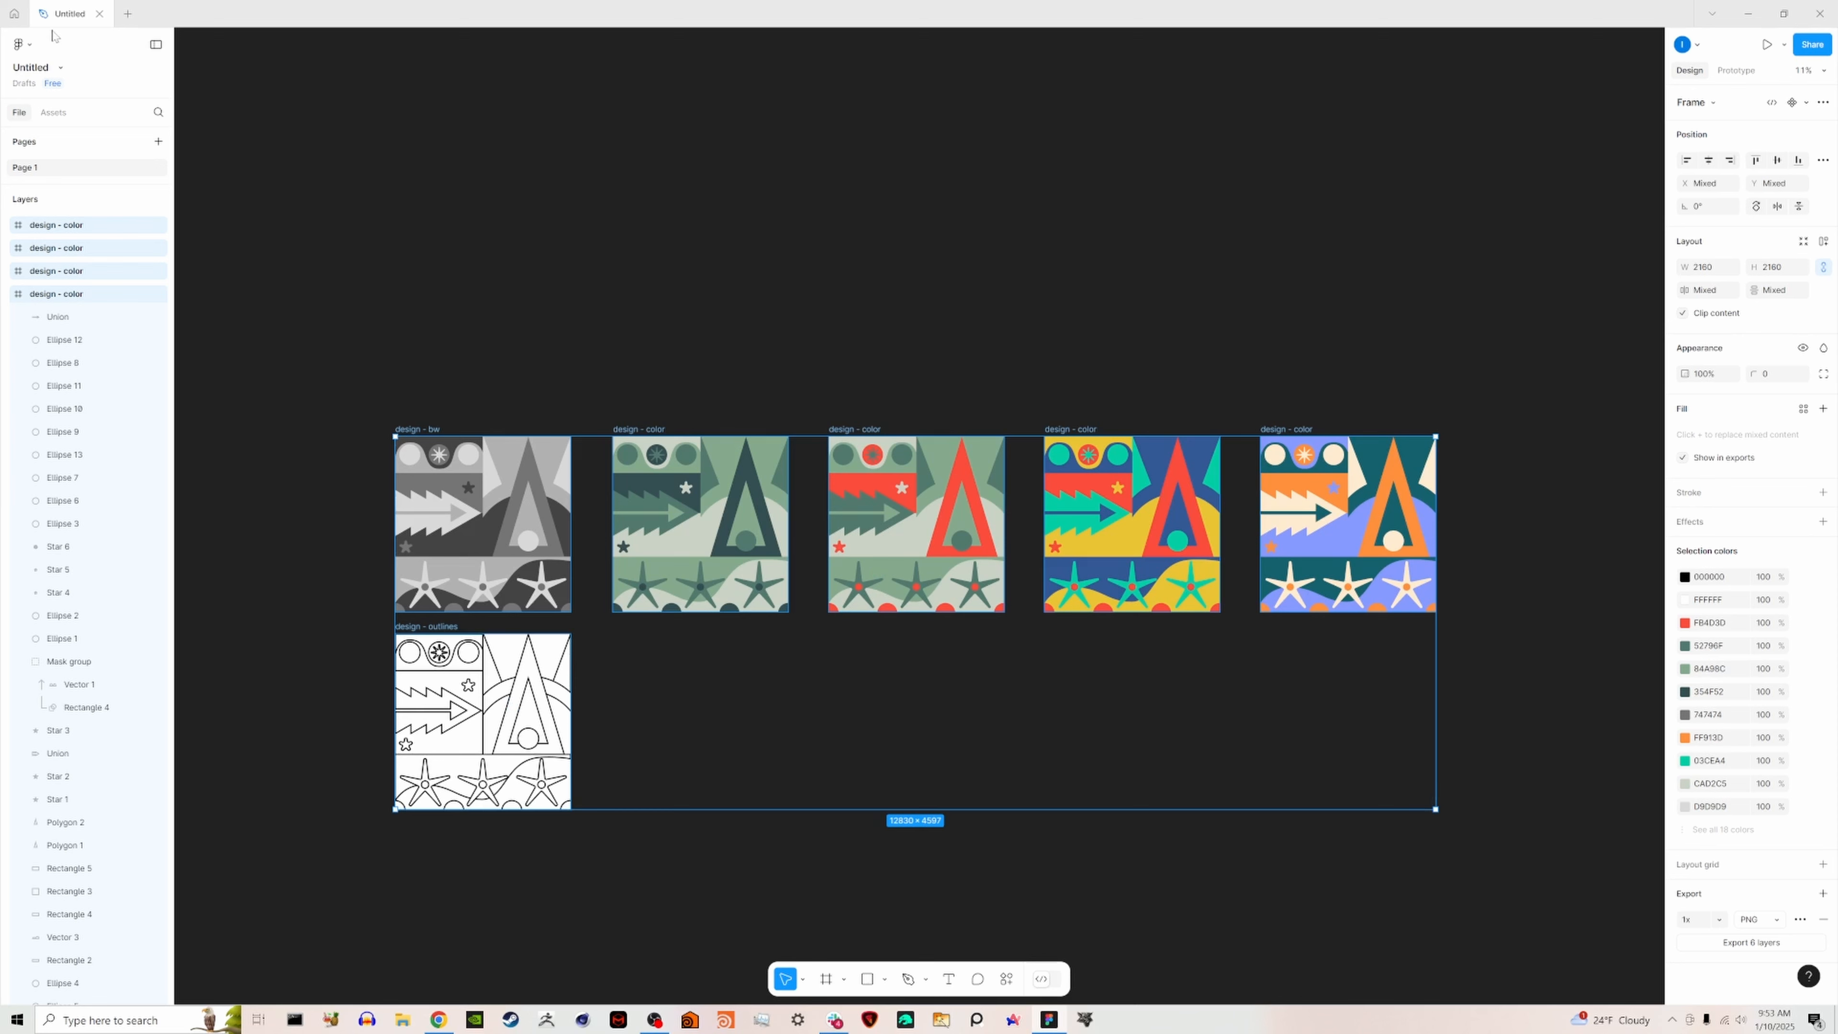
# - Rename the file as "geometric design" and its page as "doodling"
pyautogui.doubleClick(70, 15)
pyautogui.write('geometric de')
pyautogui.write('sign')
pyautogui.click(767, 867)
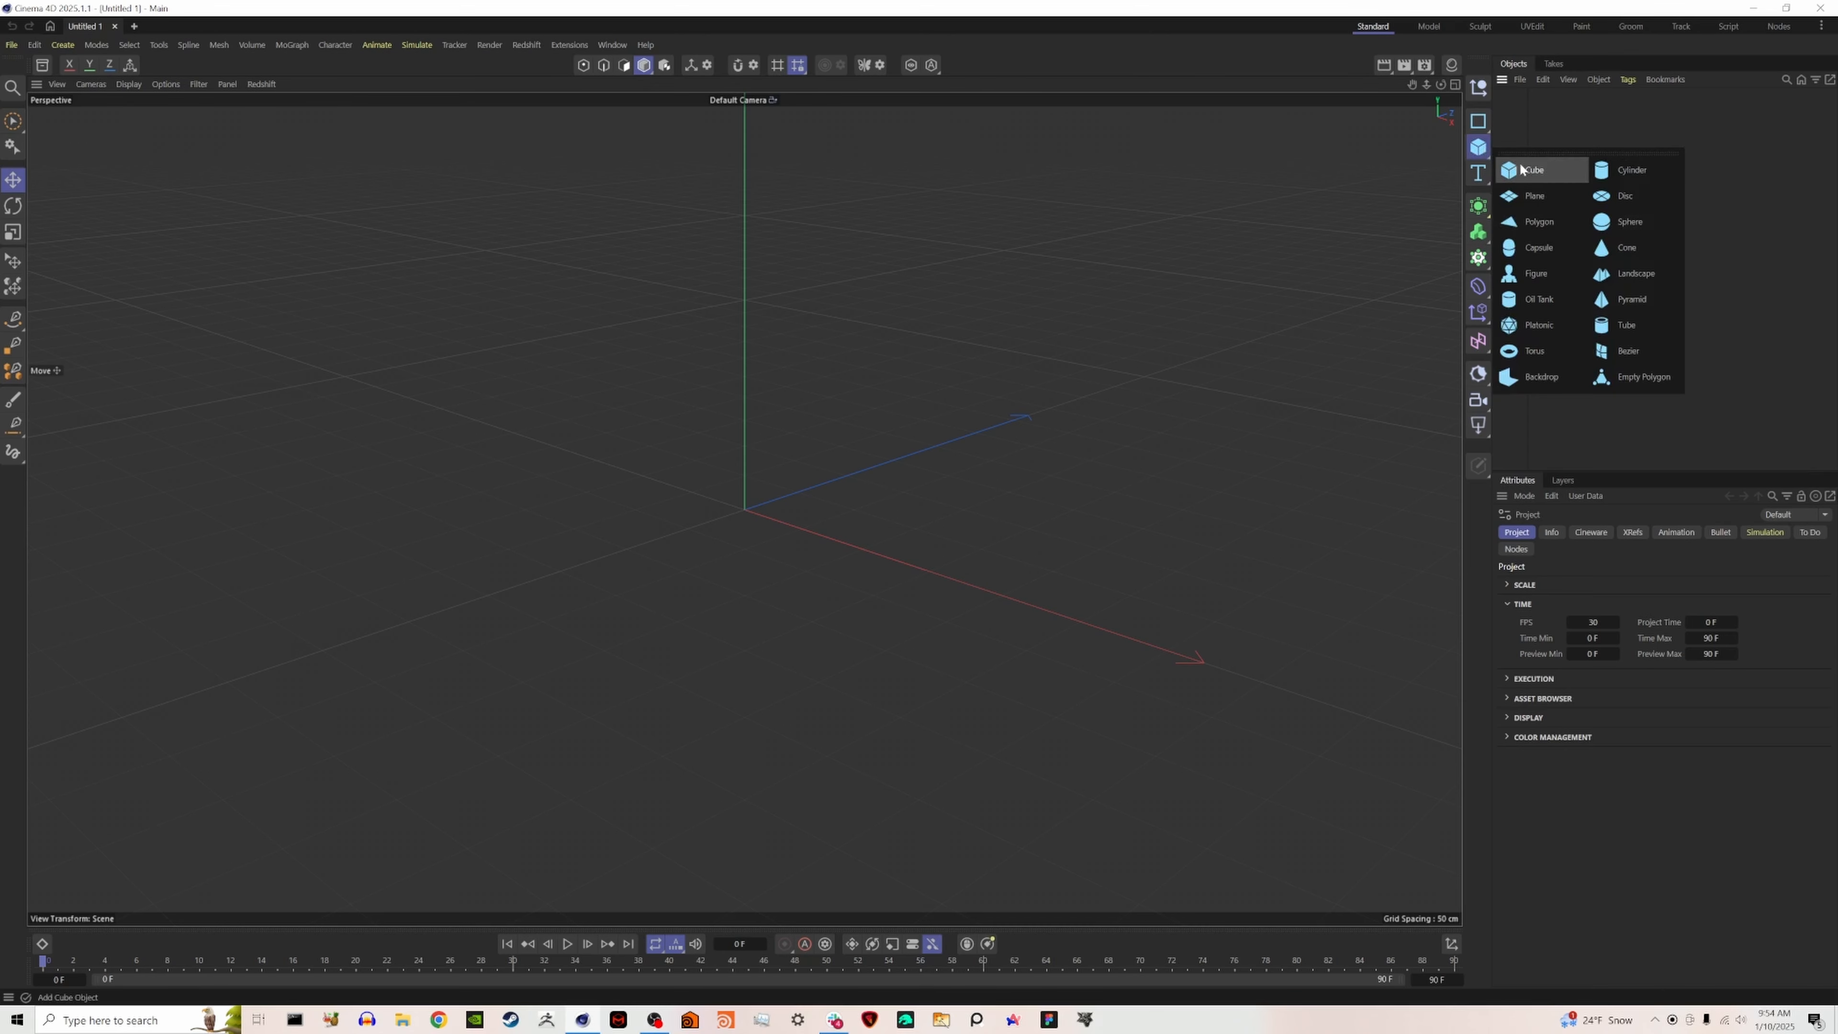
# - Switch to Cinema 4D, scale the cube down uniformly to about 37.6 cm per side, and raise it above the origin
pyautogui.click(1526, 378)
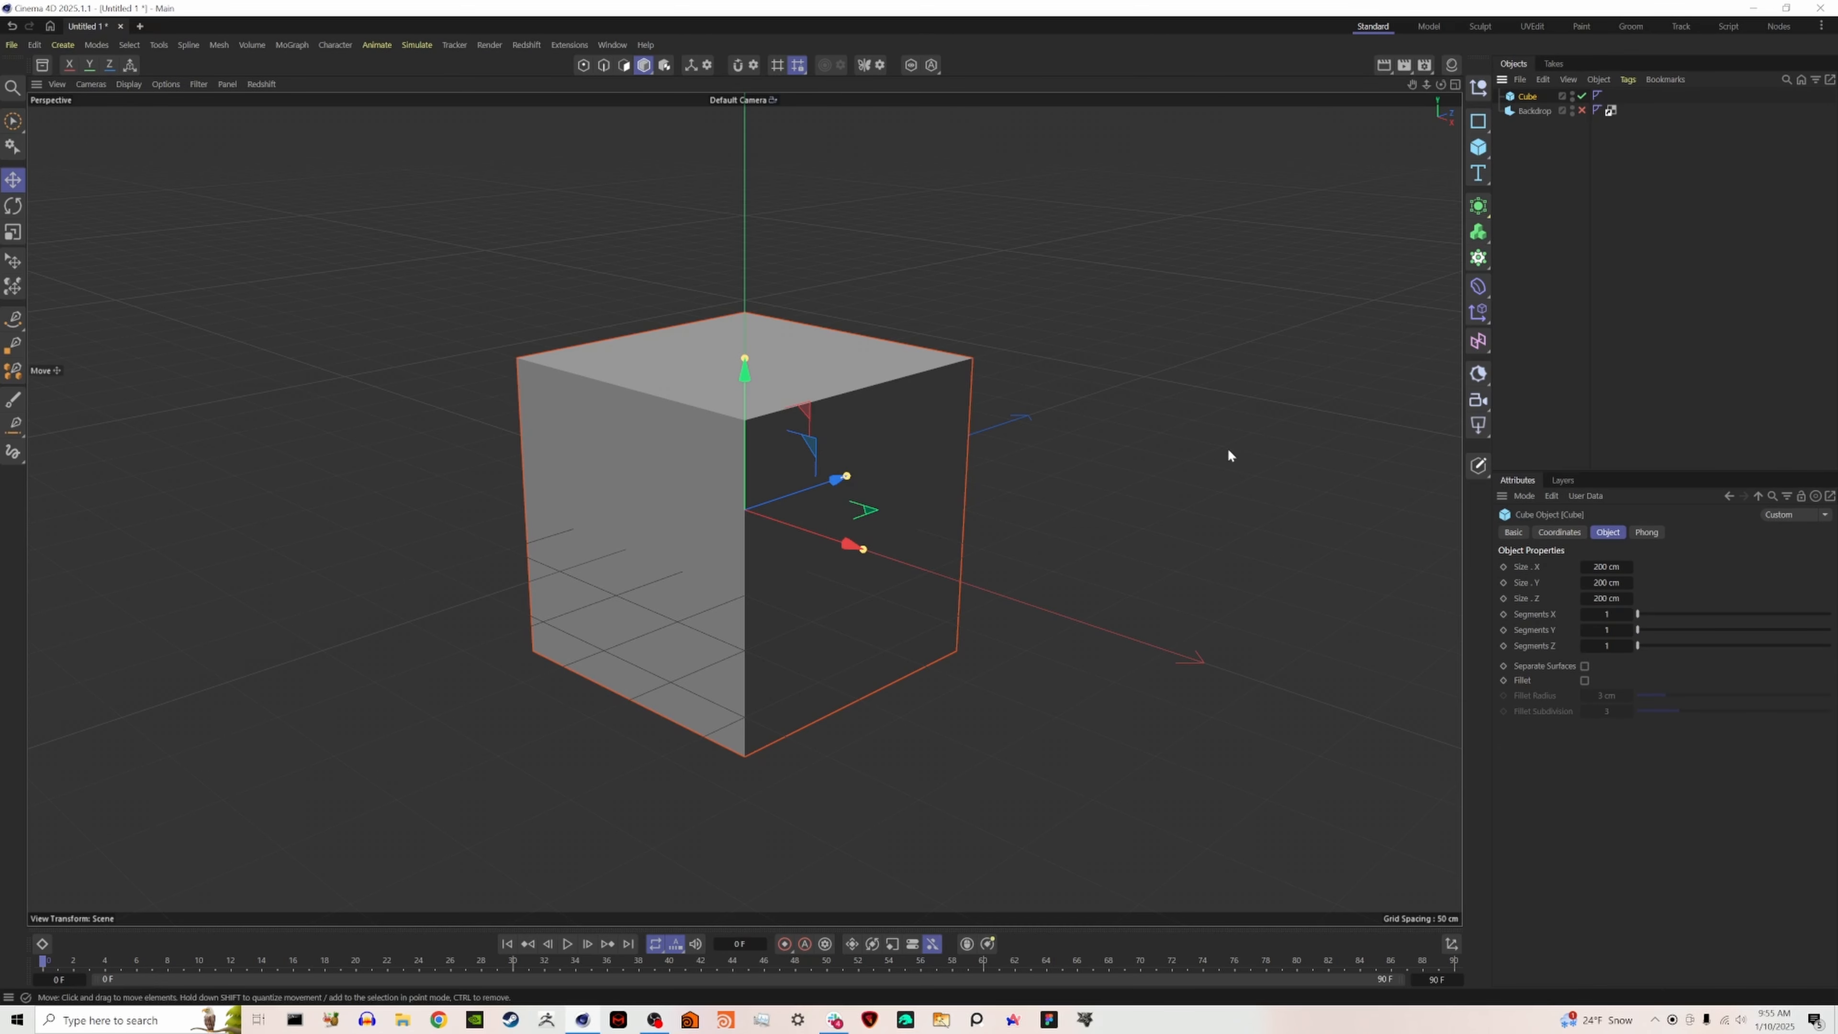
pyautogui.press('t')
pyautogui.moveTo(1245, 453); pyautogui.dragTo(788, 555)
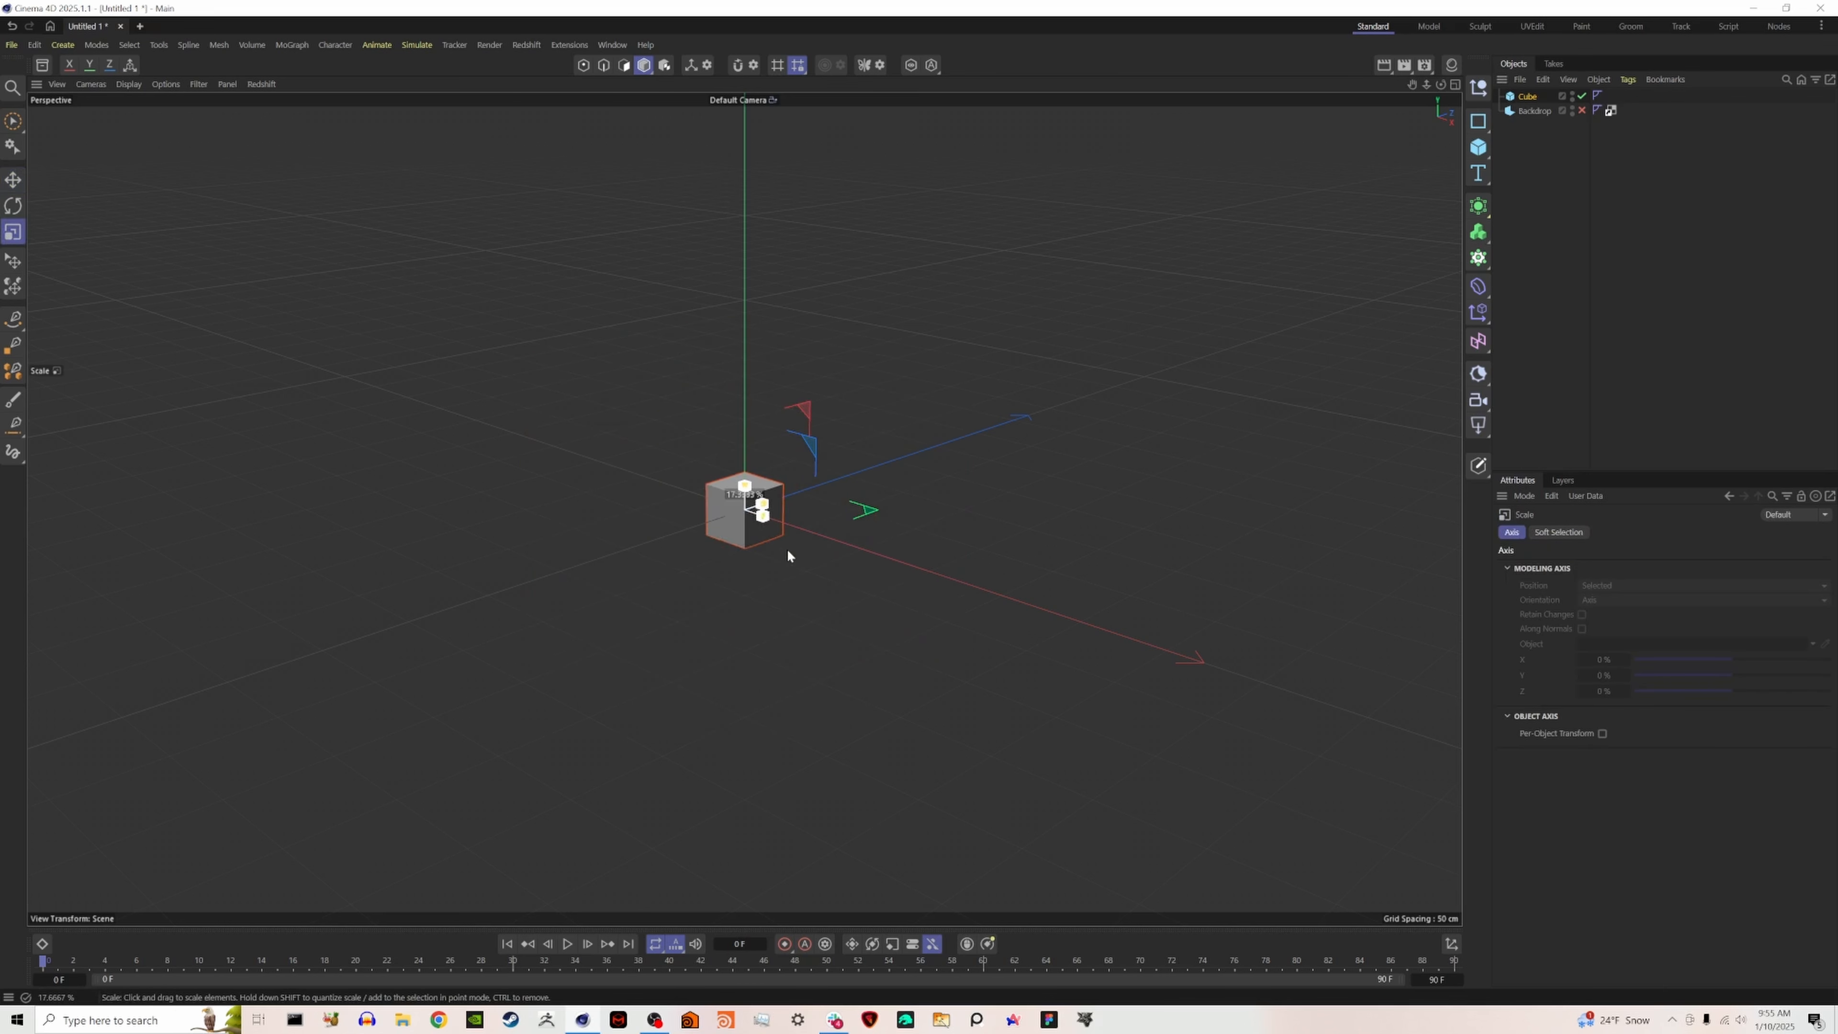
pyautogui.press('e')
pyautogui.moveTo(751, 467); pyautogui.dragTo(760, 367)
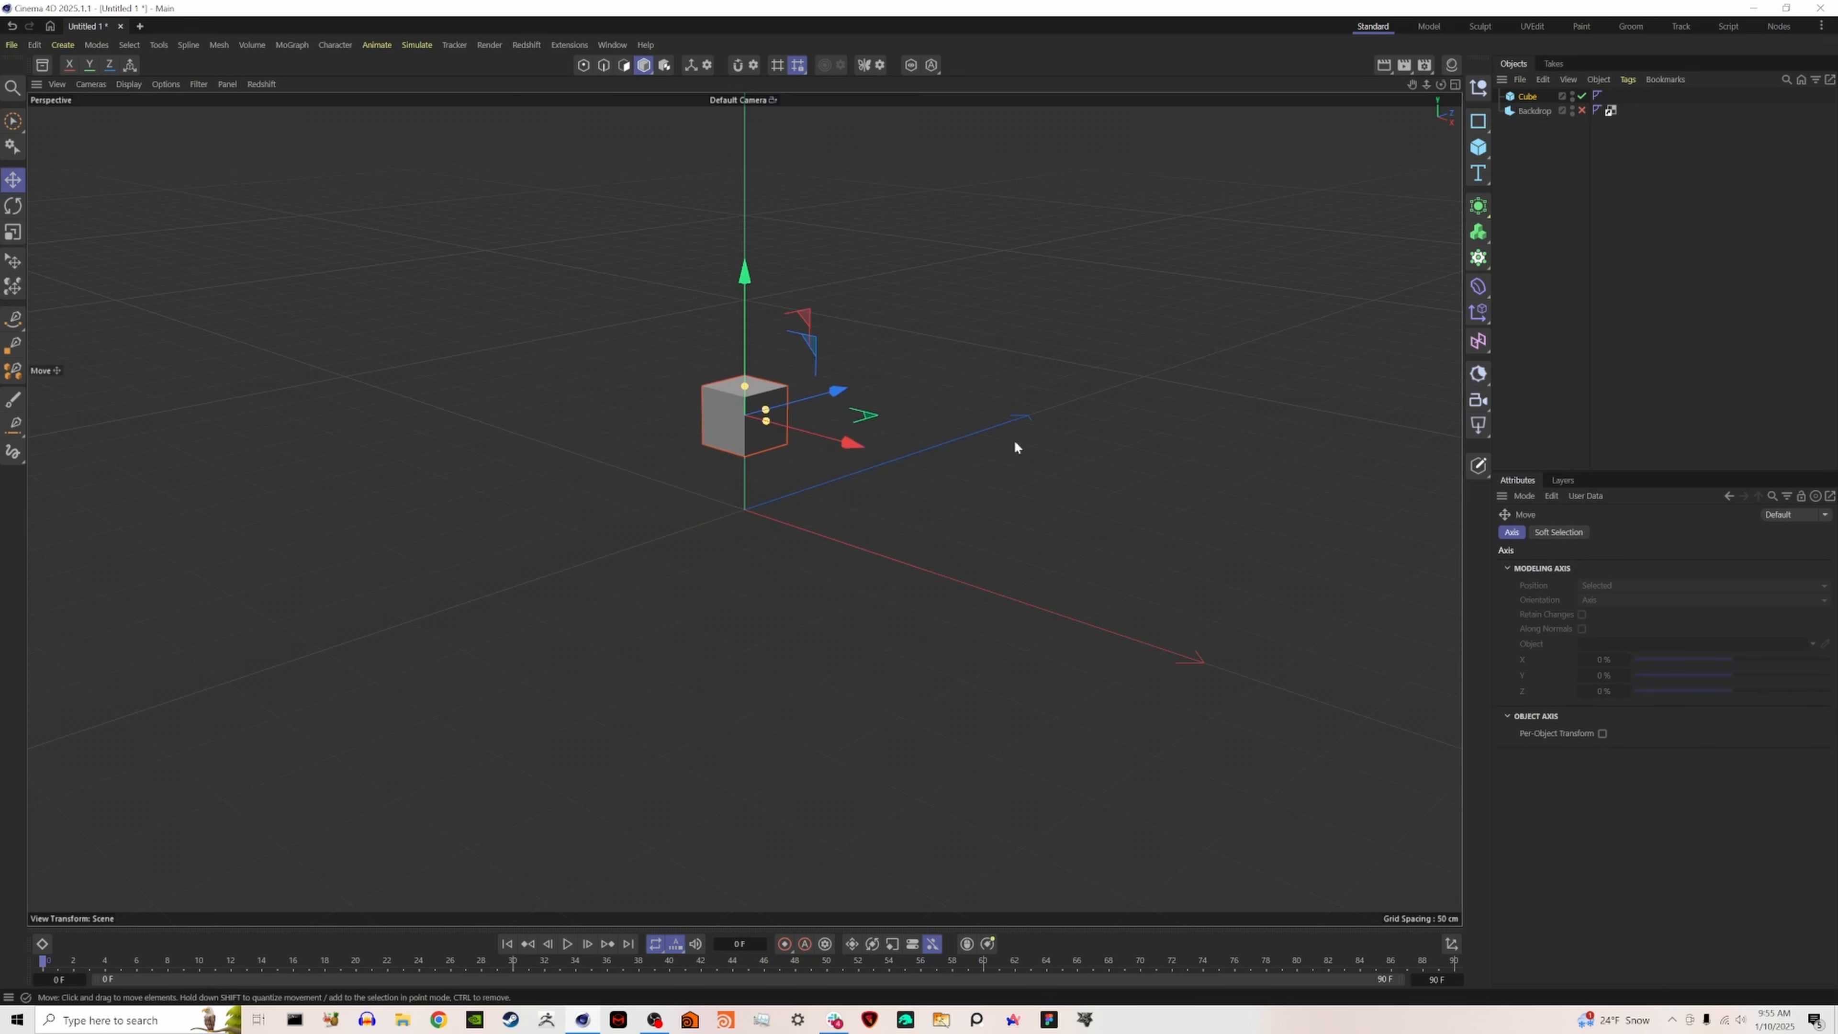
pyautogui.click(1522, 96)
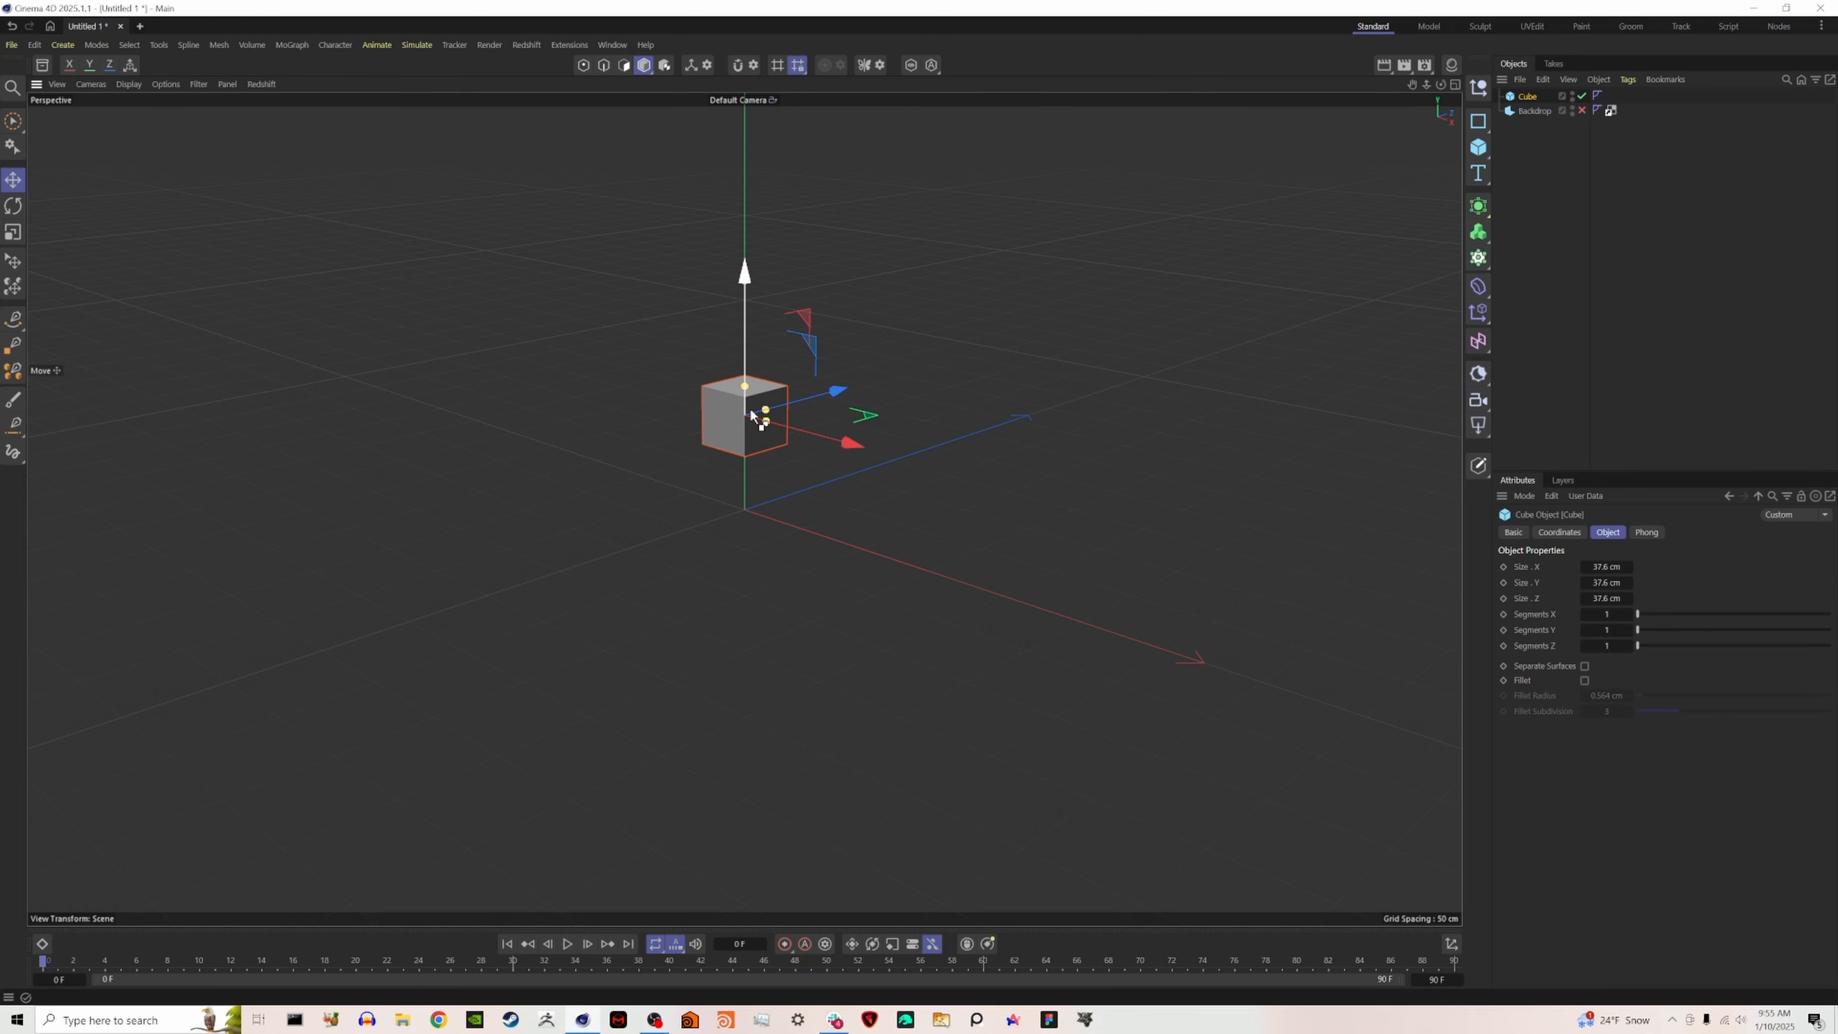
# - Subdivide the cube into 100 segments along each of the X, Y and Z axes
pyautogui.scroll(6, 745, 413)
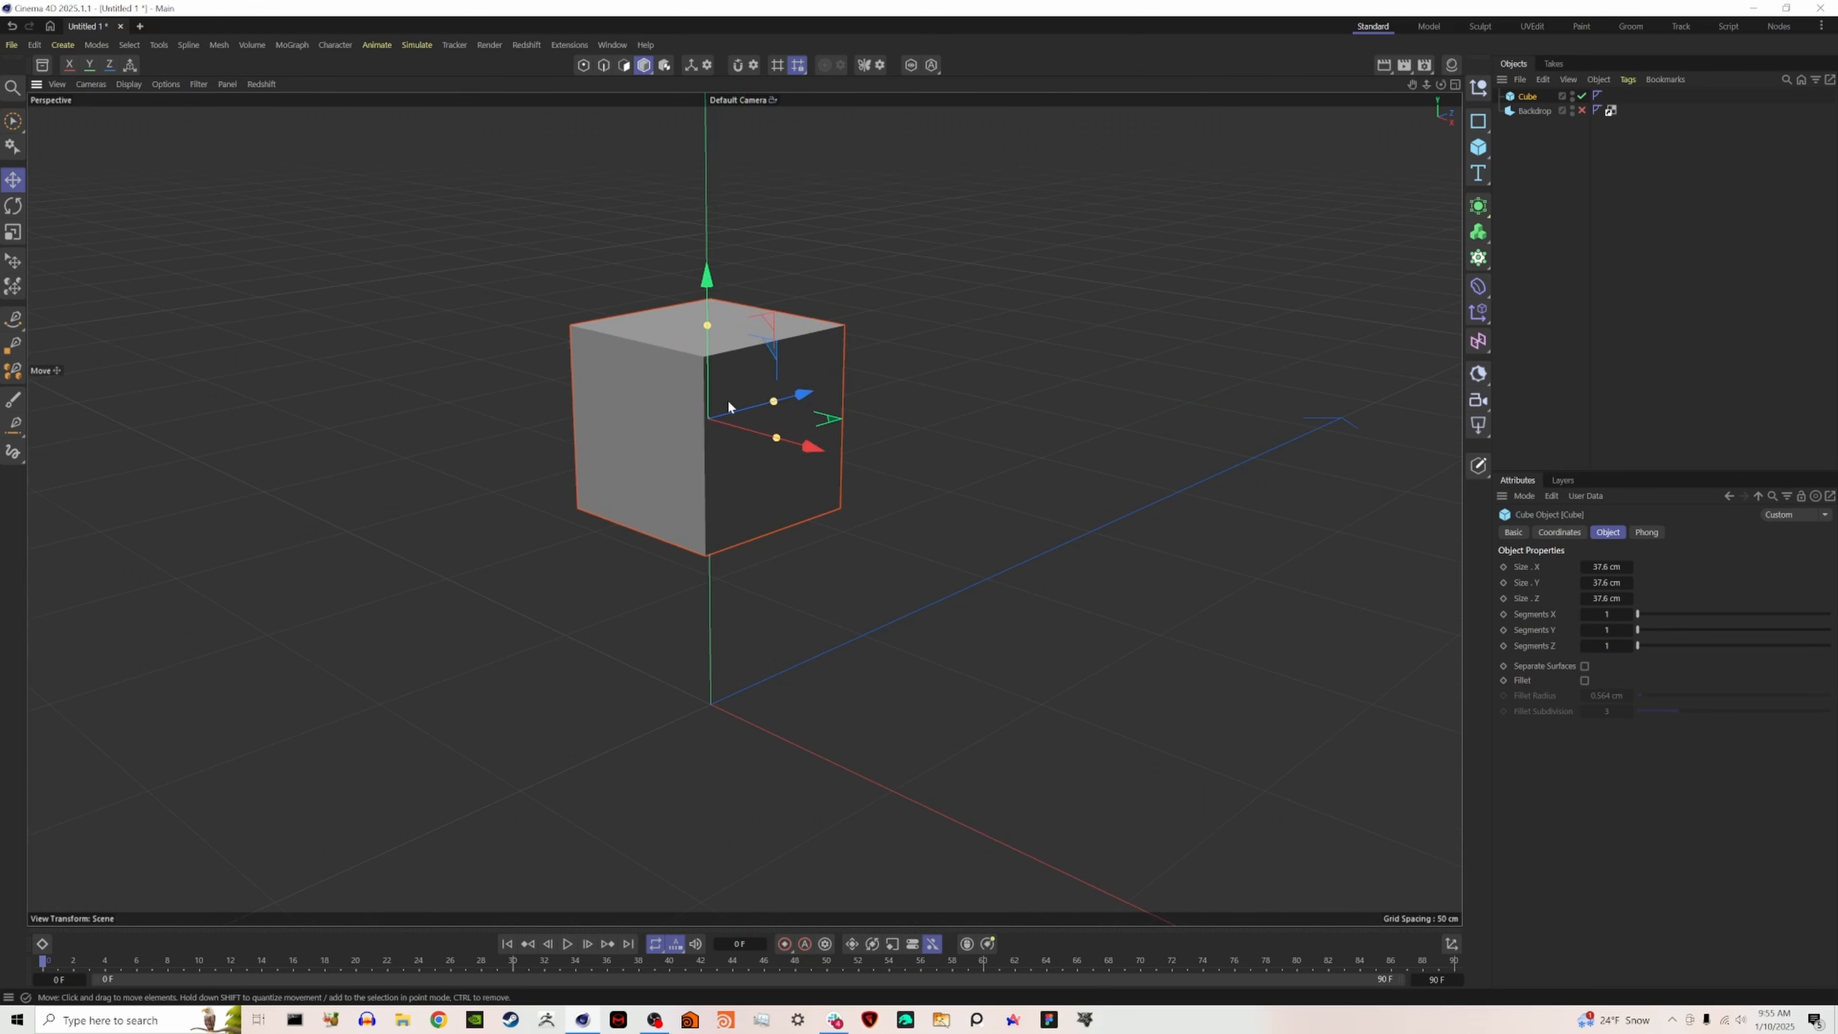
pyautogui.keyDown('alt'); pyautogui.moveTo(728, 407); pyautogui.dragTo(895, 404); pyautogui.keyUp('alt')
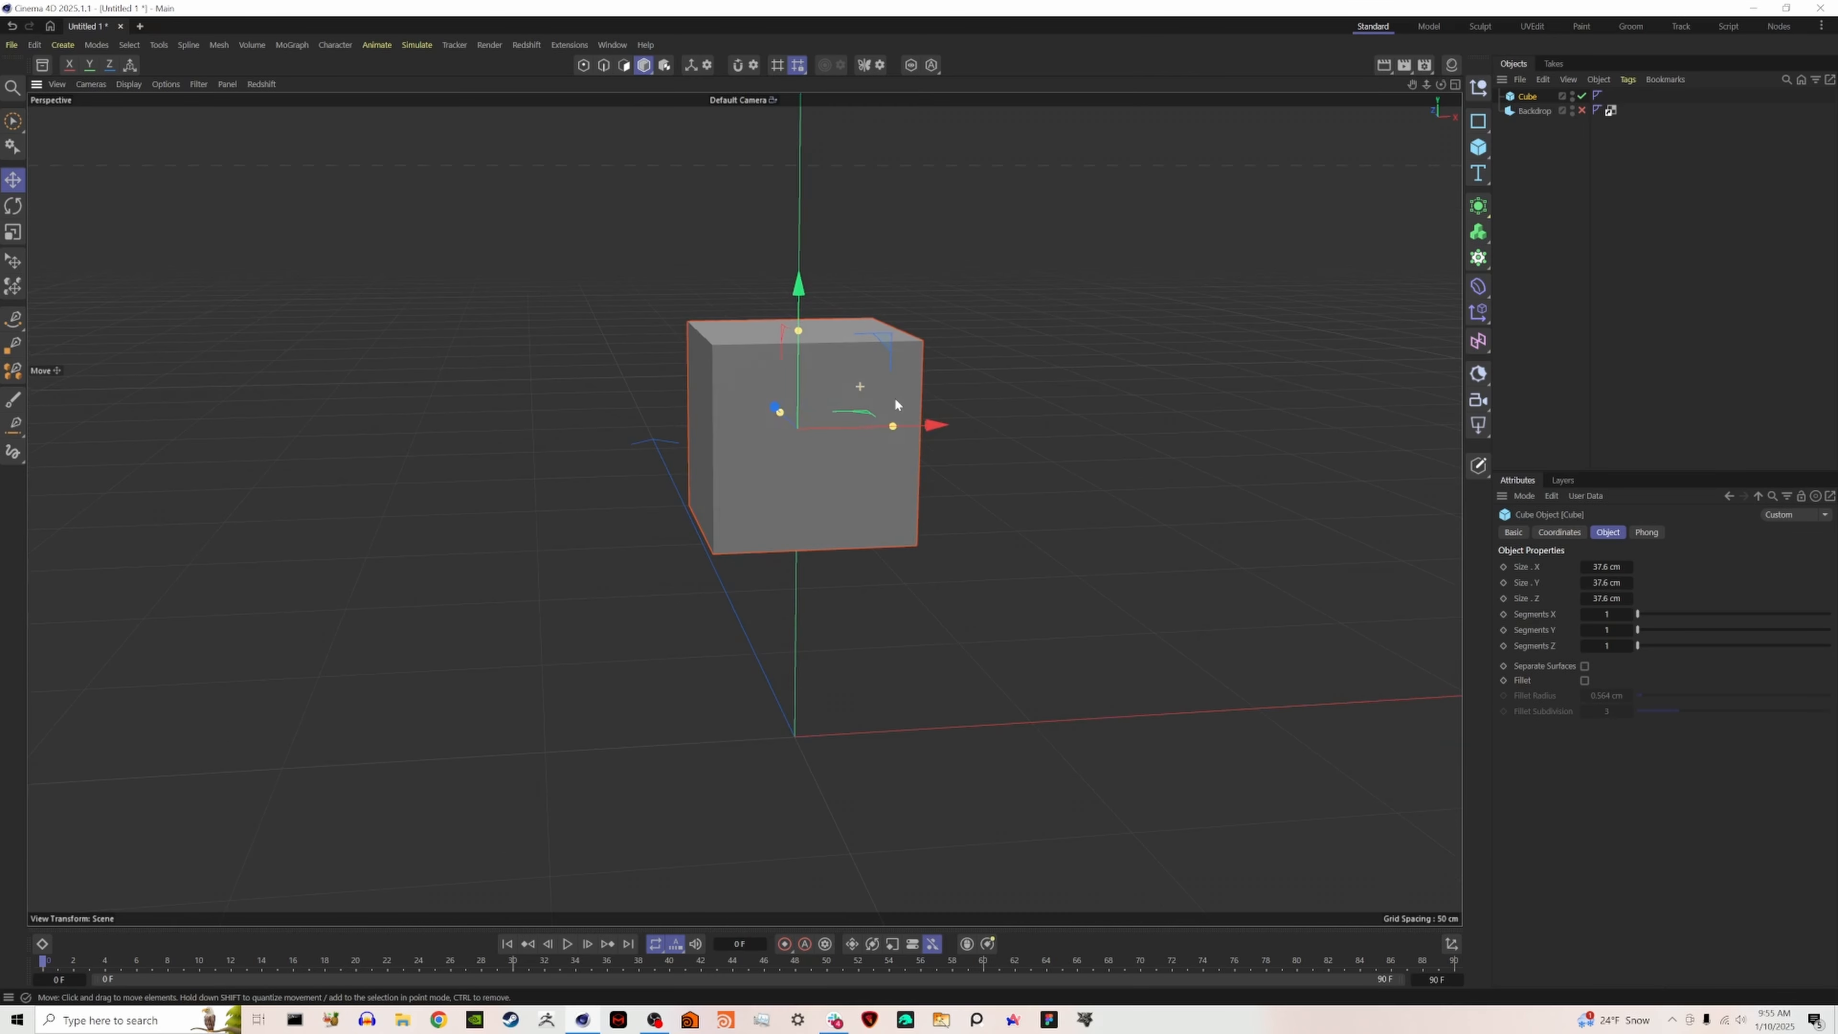
pyautogui.rightClick(903, 393)
pyautogui.press('Escape')
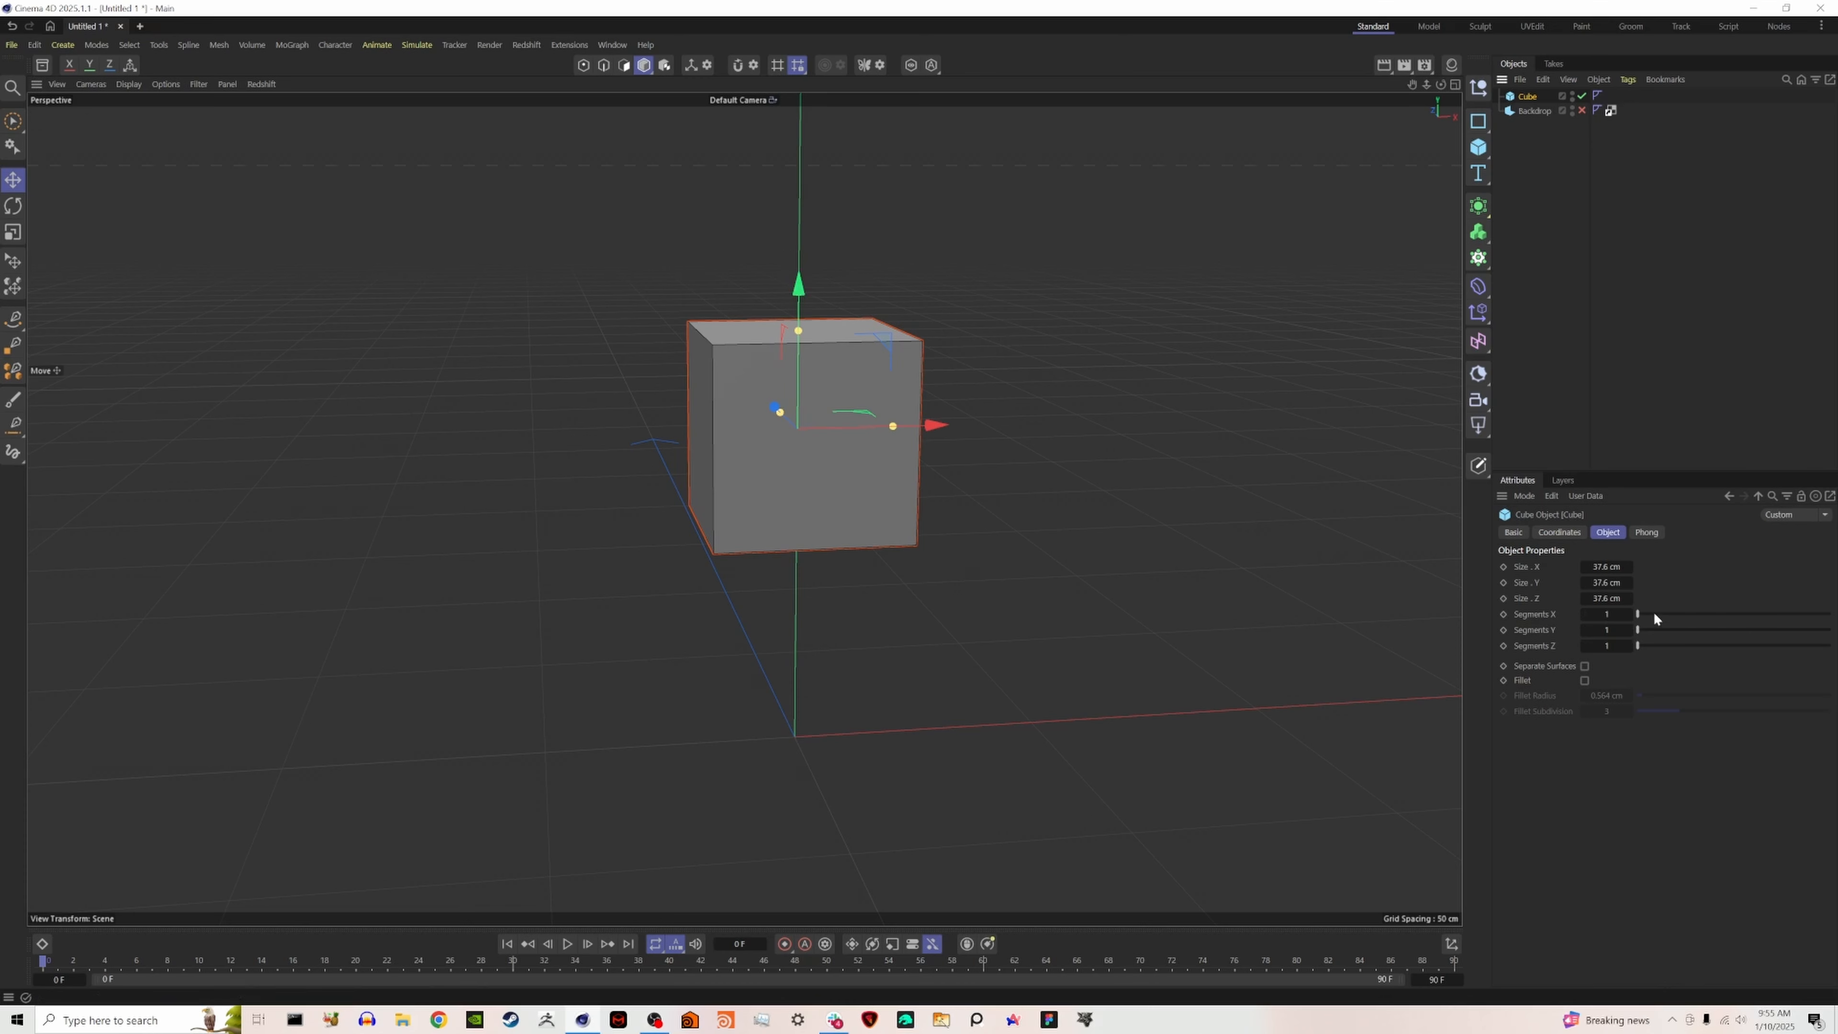
pyautogui.moveTo(1653, 613); pyautogui.dragTo(1828, 614)
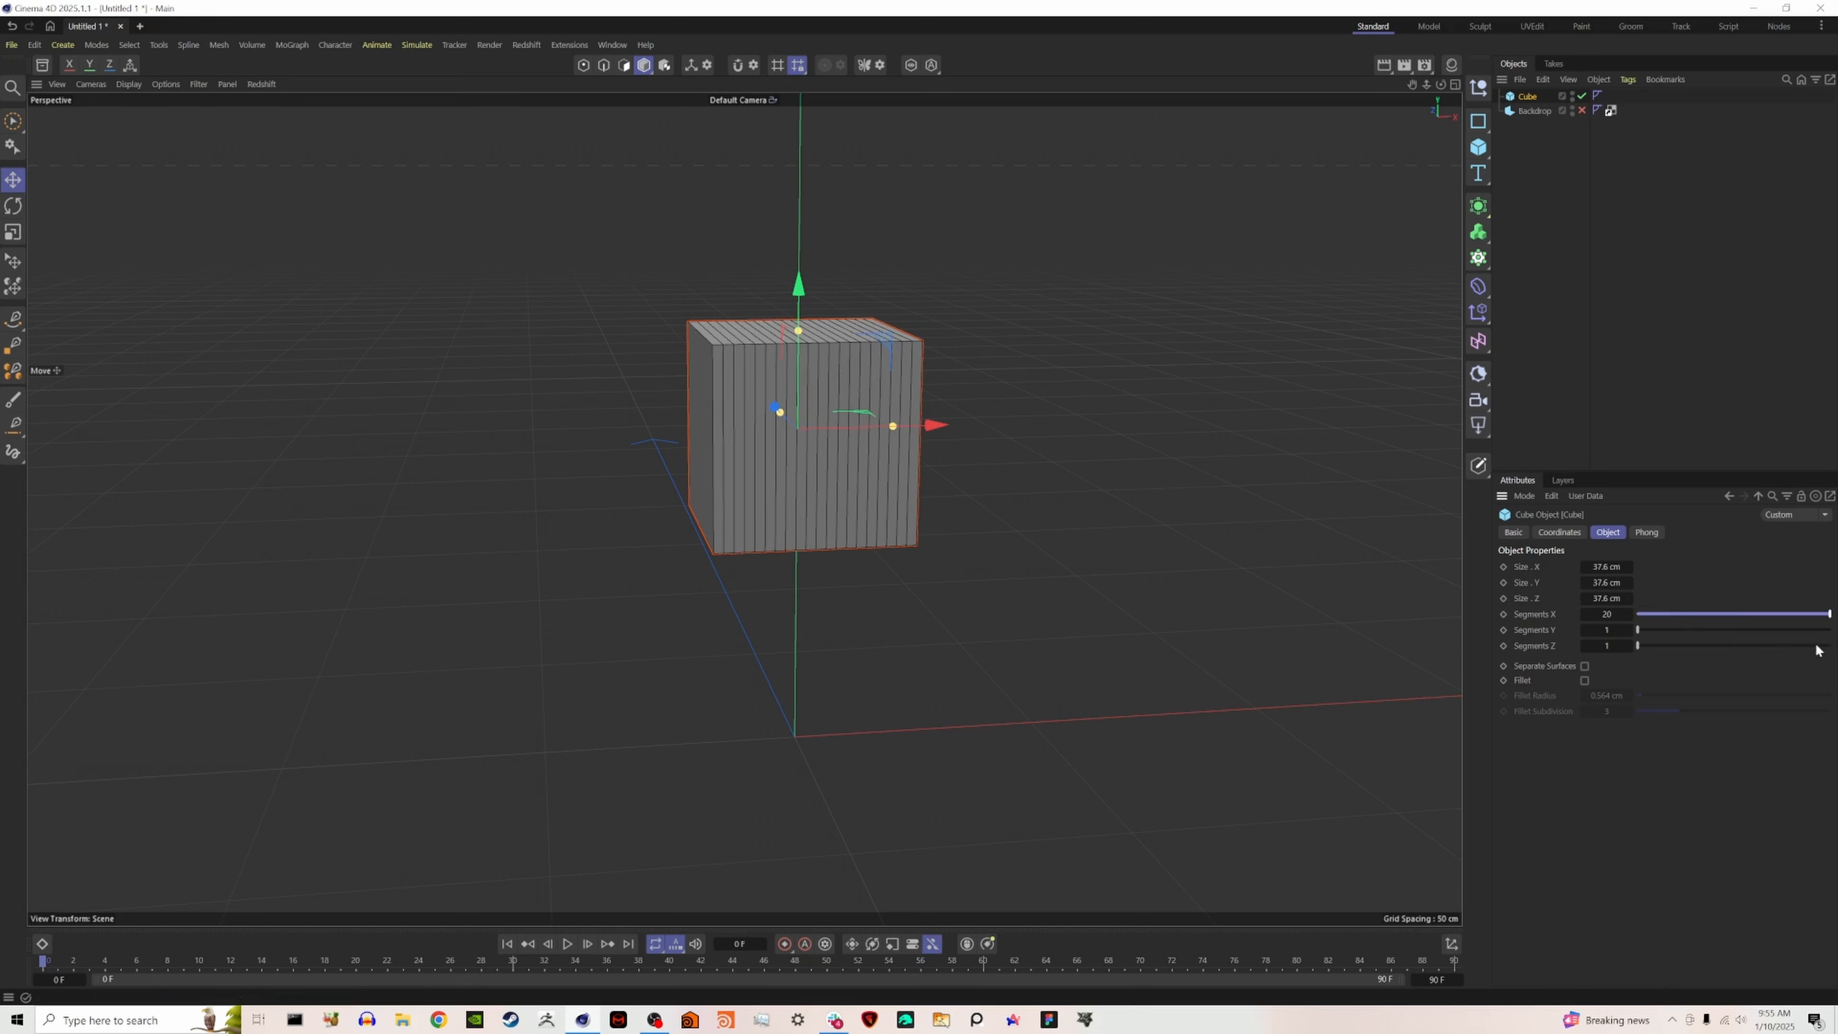
pyautogui.doubleClick(1602, 615)
pyautogui.write('100')
pyautogui.doubleClick(1606, 629)
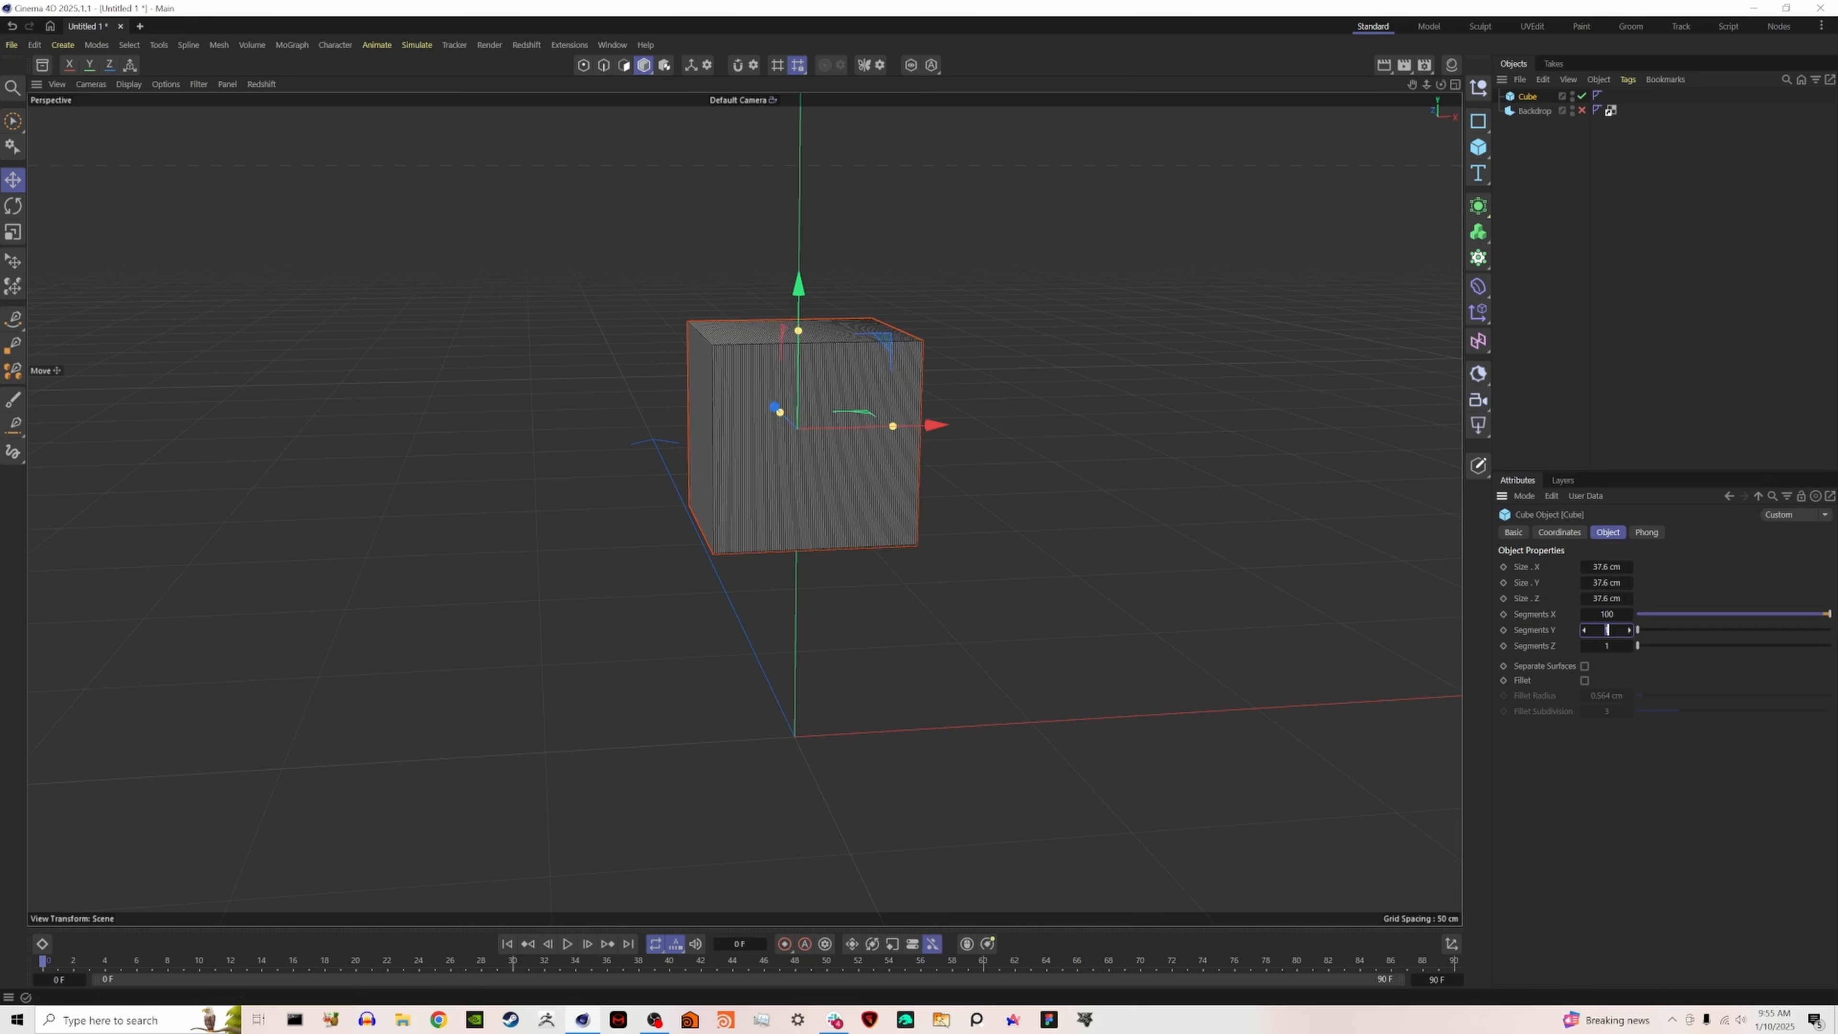
pyautogui.write('100')
pyautogui.click(1681, 436)
pyautogui.click(1528, 96)
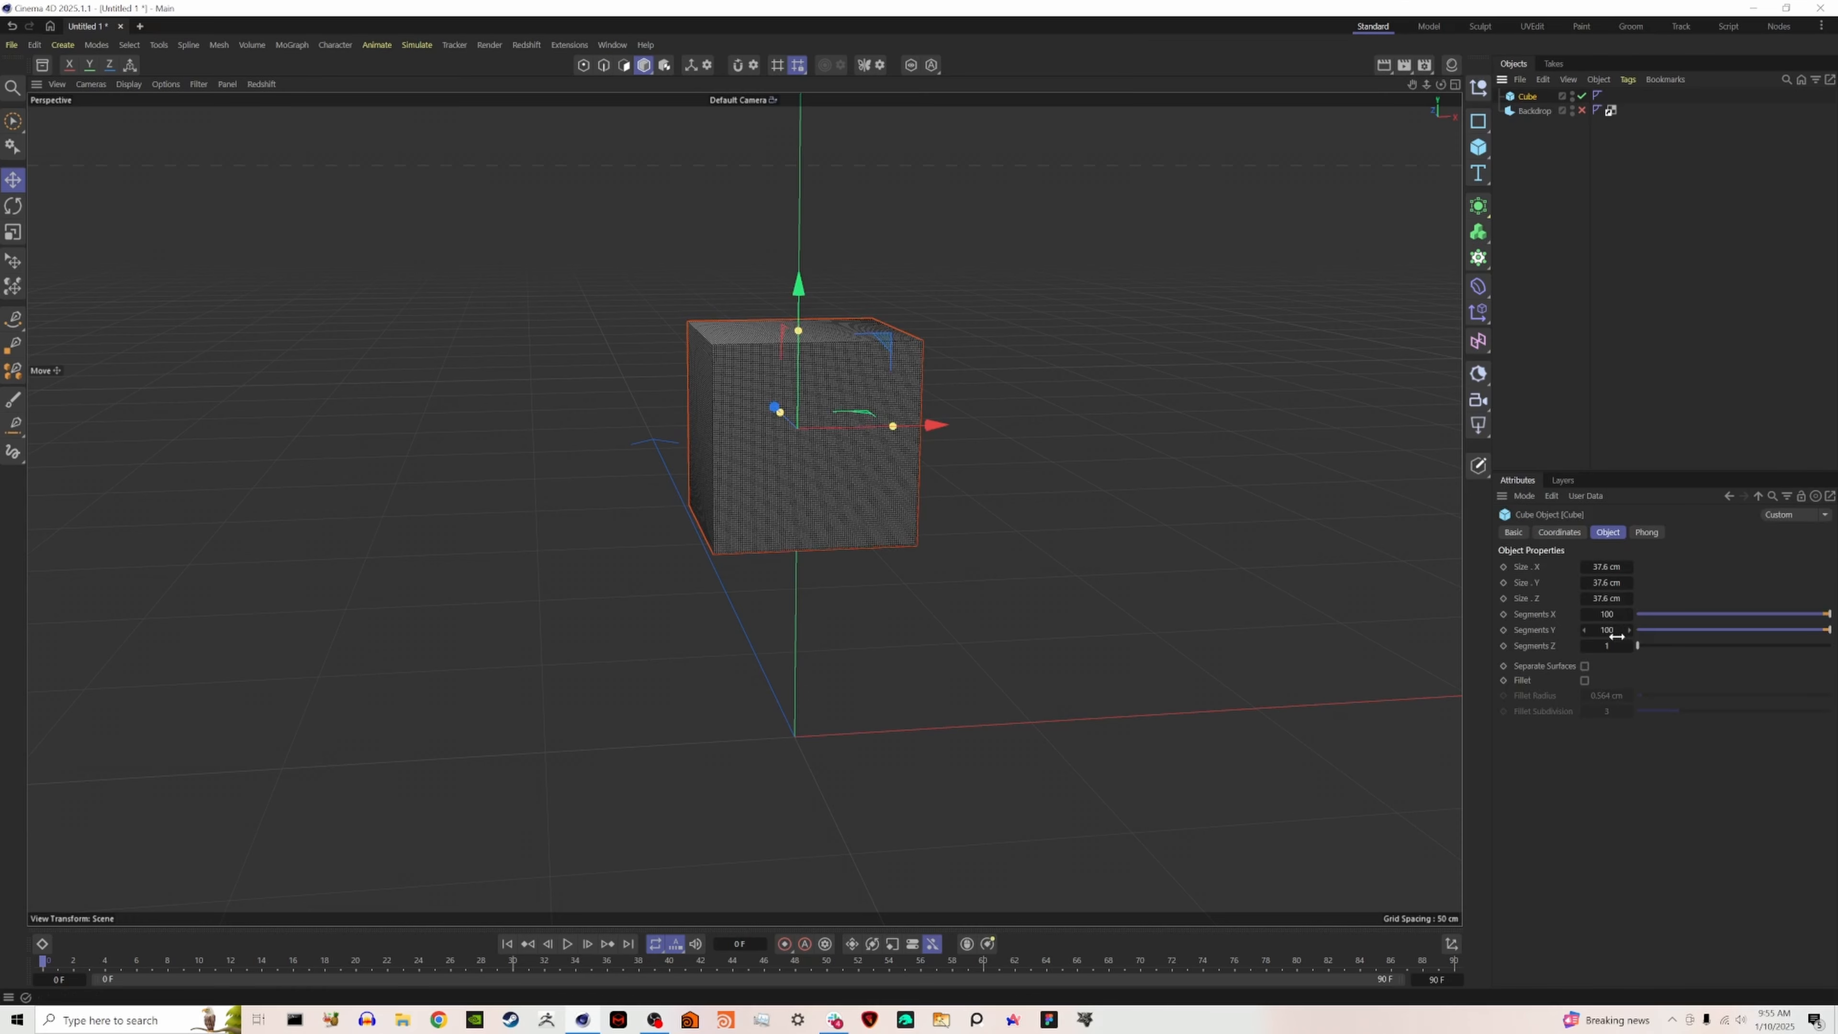
pyautogui.doubleClick(1615, 641)
pyautogui.click(1637, 450)
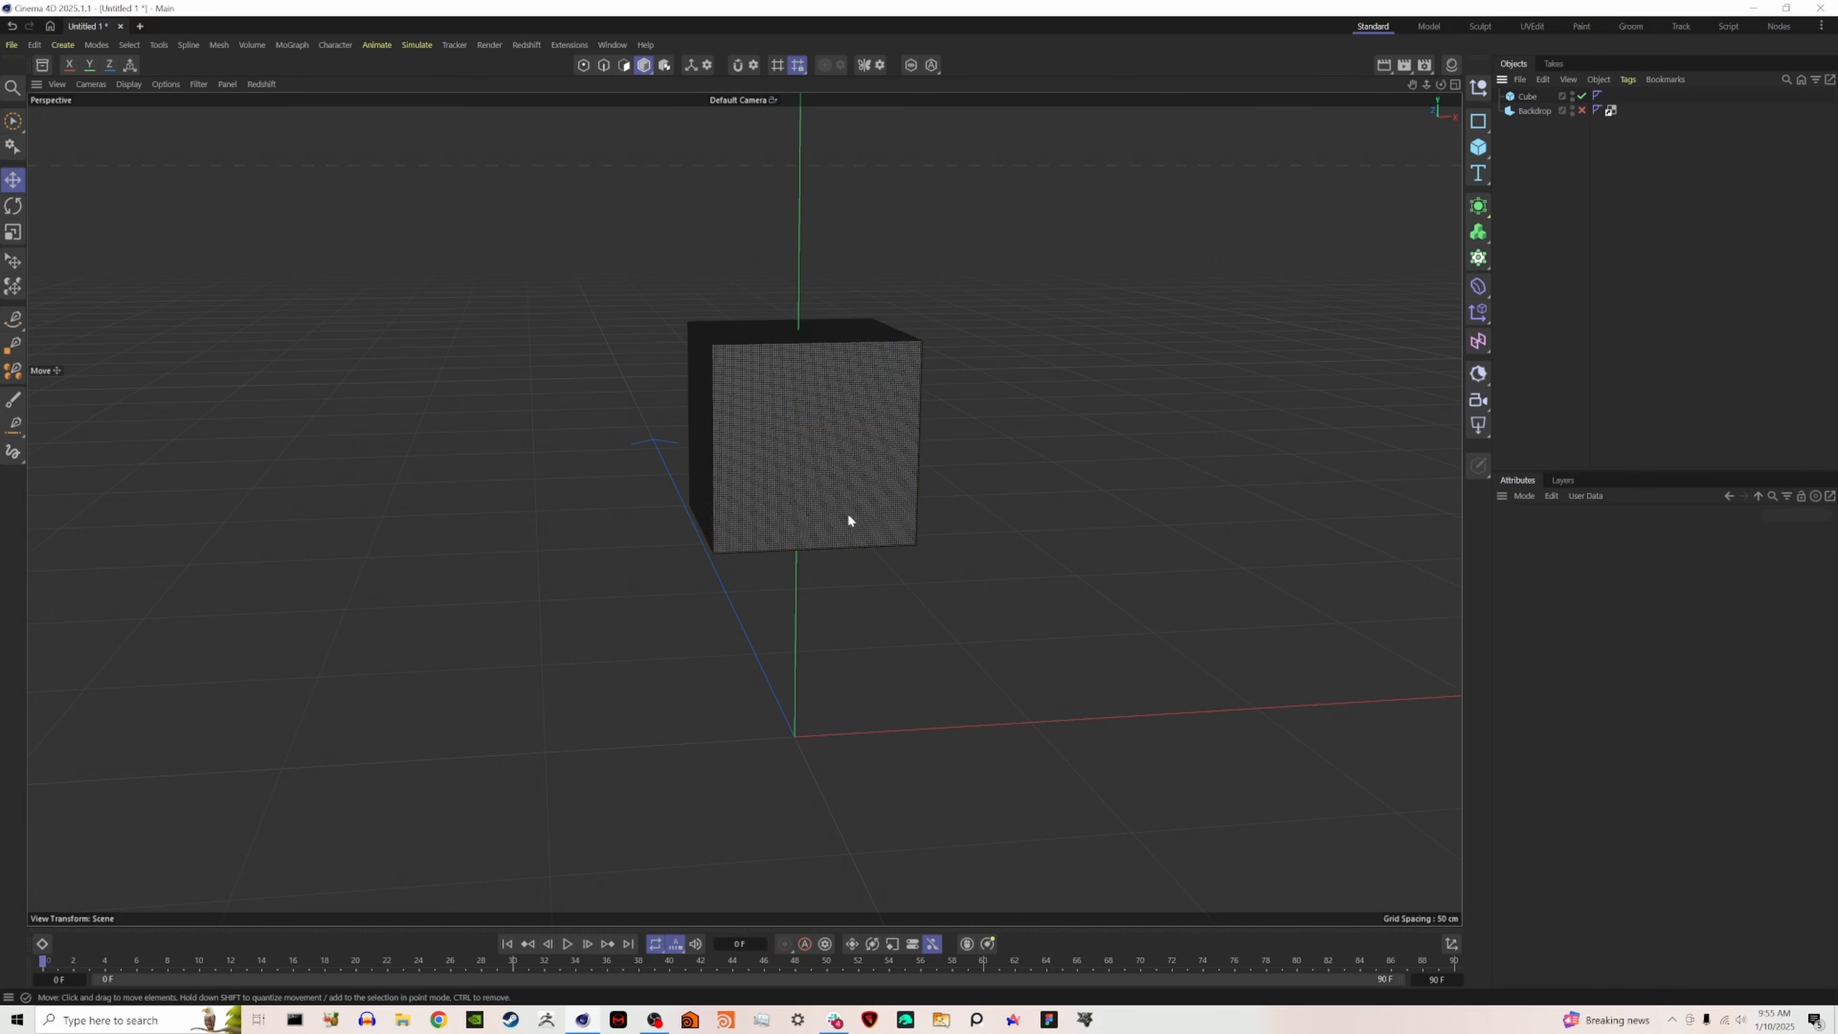
# - Inspect the dense mesh on the cube's front face and set the viewport display to Gouraud shading without lines
pyautogui.keyDown('alt'); pyautogui.moveTo(741, 480); pyautogui.dragTo(872, 430, button='right'); pyautogui.keyUp('alt')
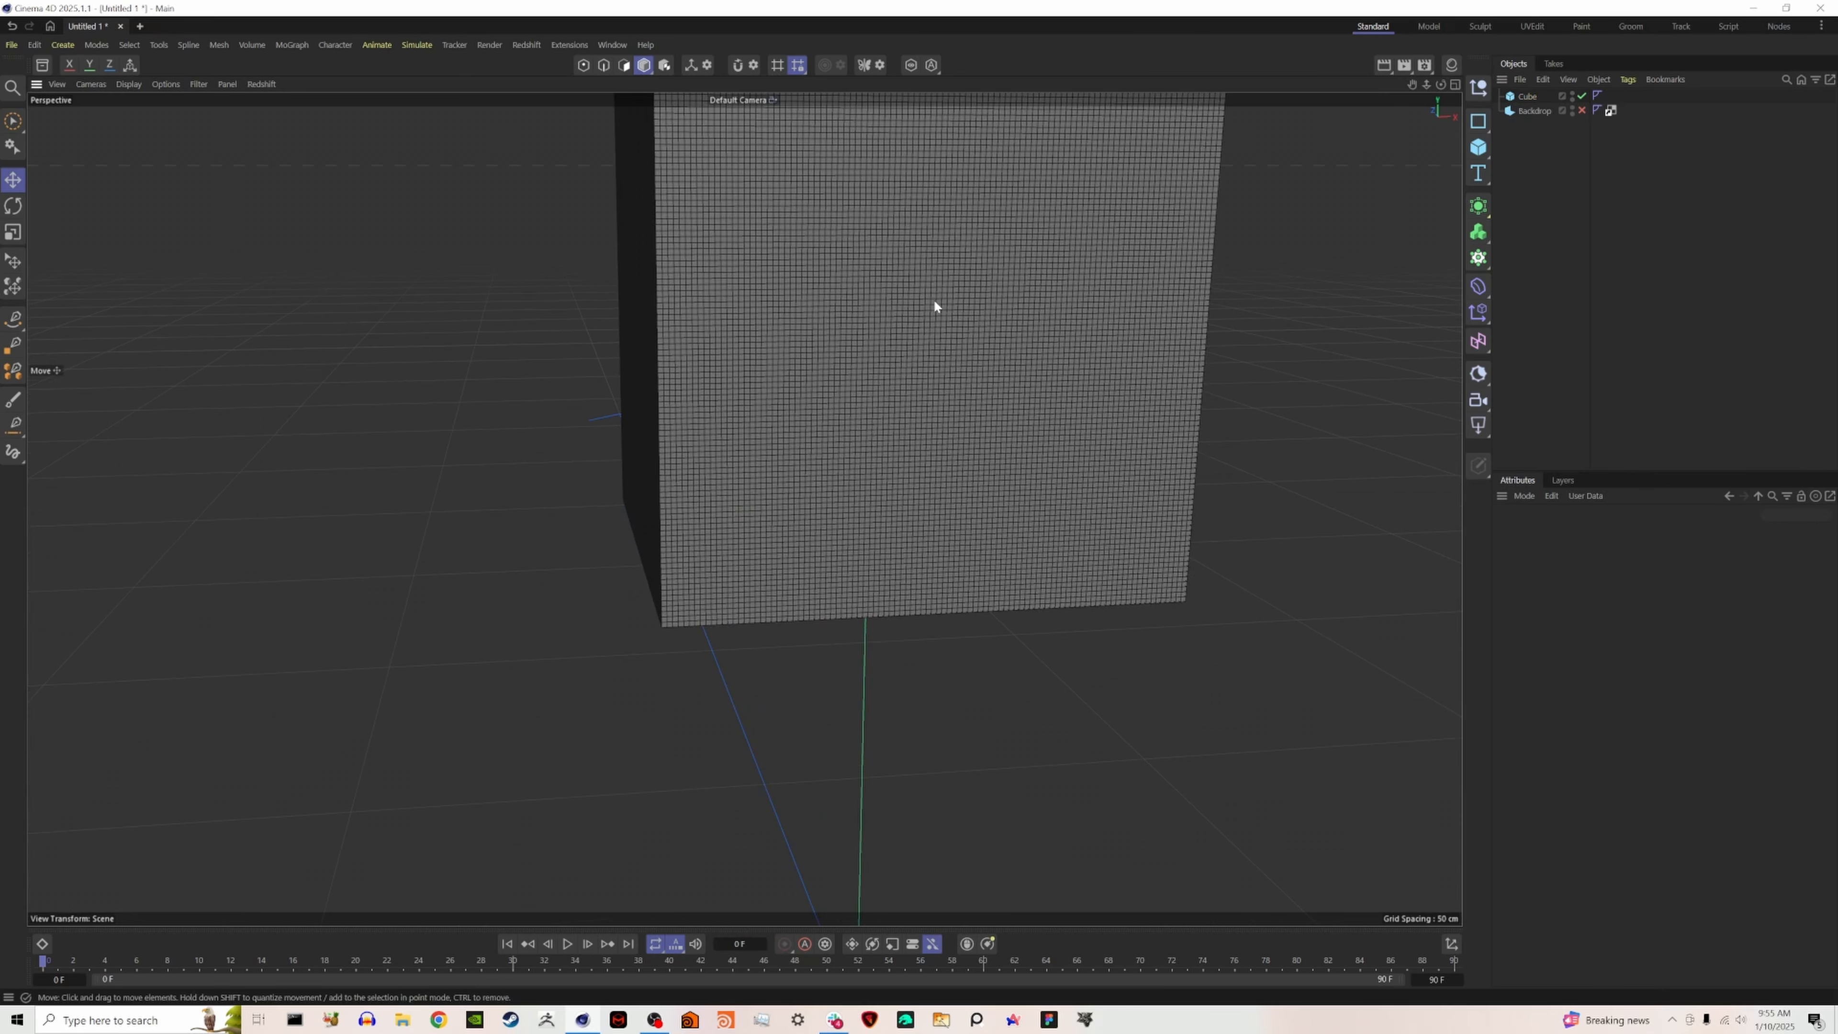
pyautogui.keyDown('alt'); pyautogui.moveTo(1087, 345); pyautogui.dragTo(928, 512, button='right'); pyautogui.keyUp('alt')
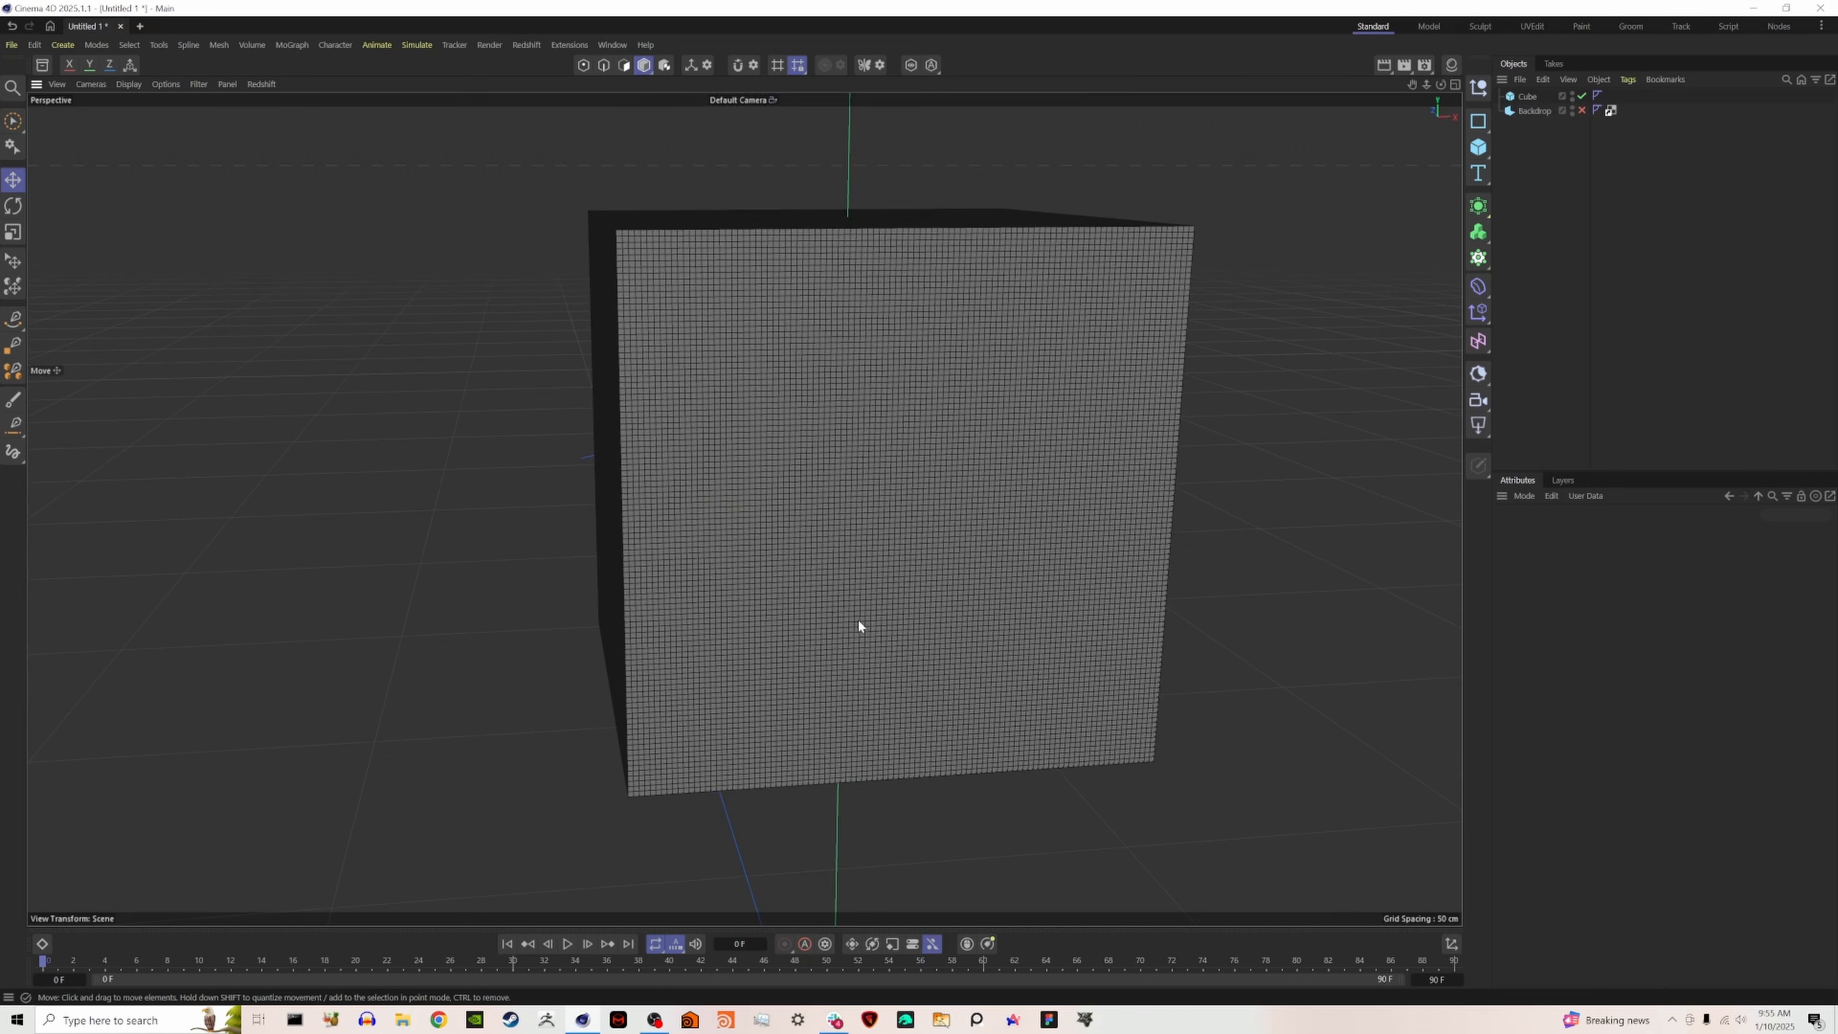
pyautogui.scroll(-5, 918, 620)
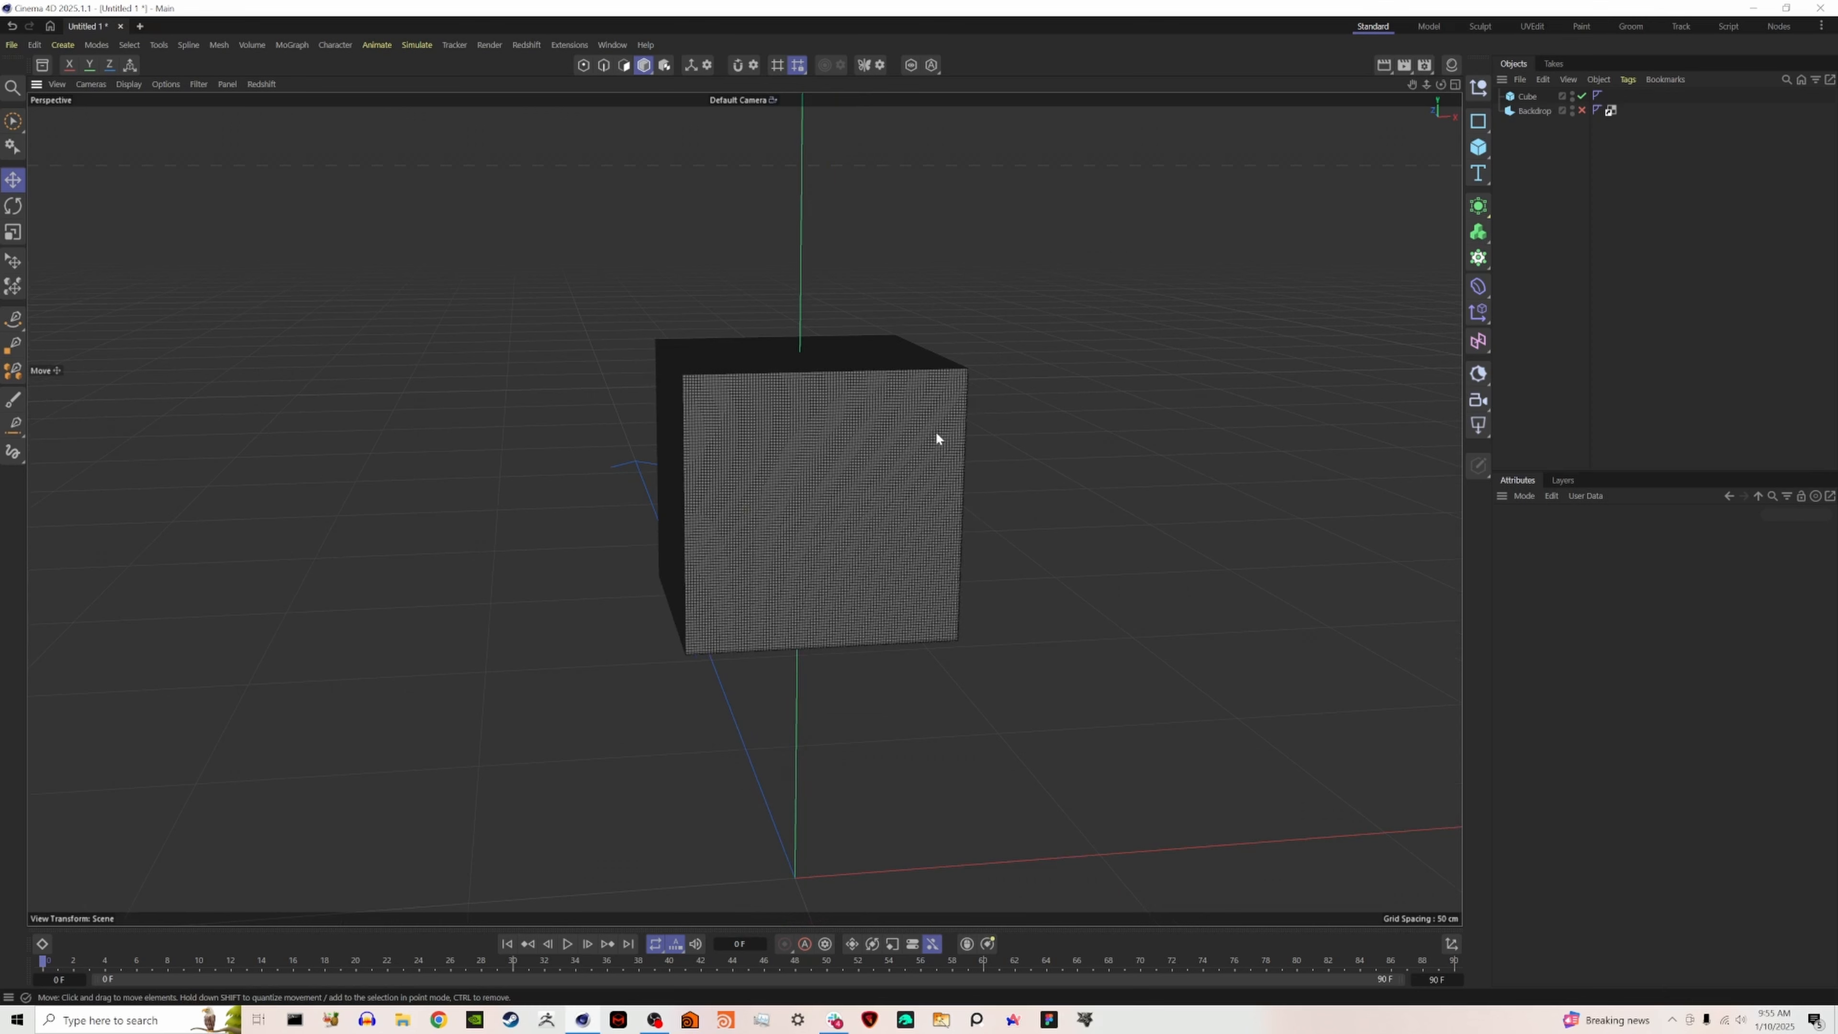
pyautogui.press('n')
pyautogui.press('a')
# - Set the scene gravity to 0 in the project's simulation settings
pyautogui.hotkey('ctrl', 'd')
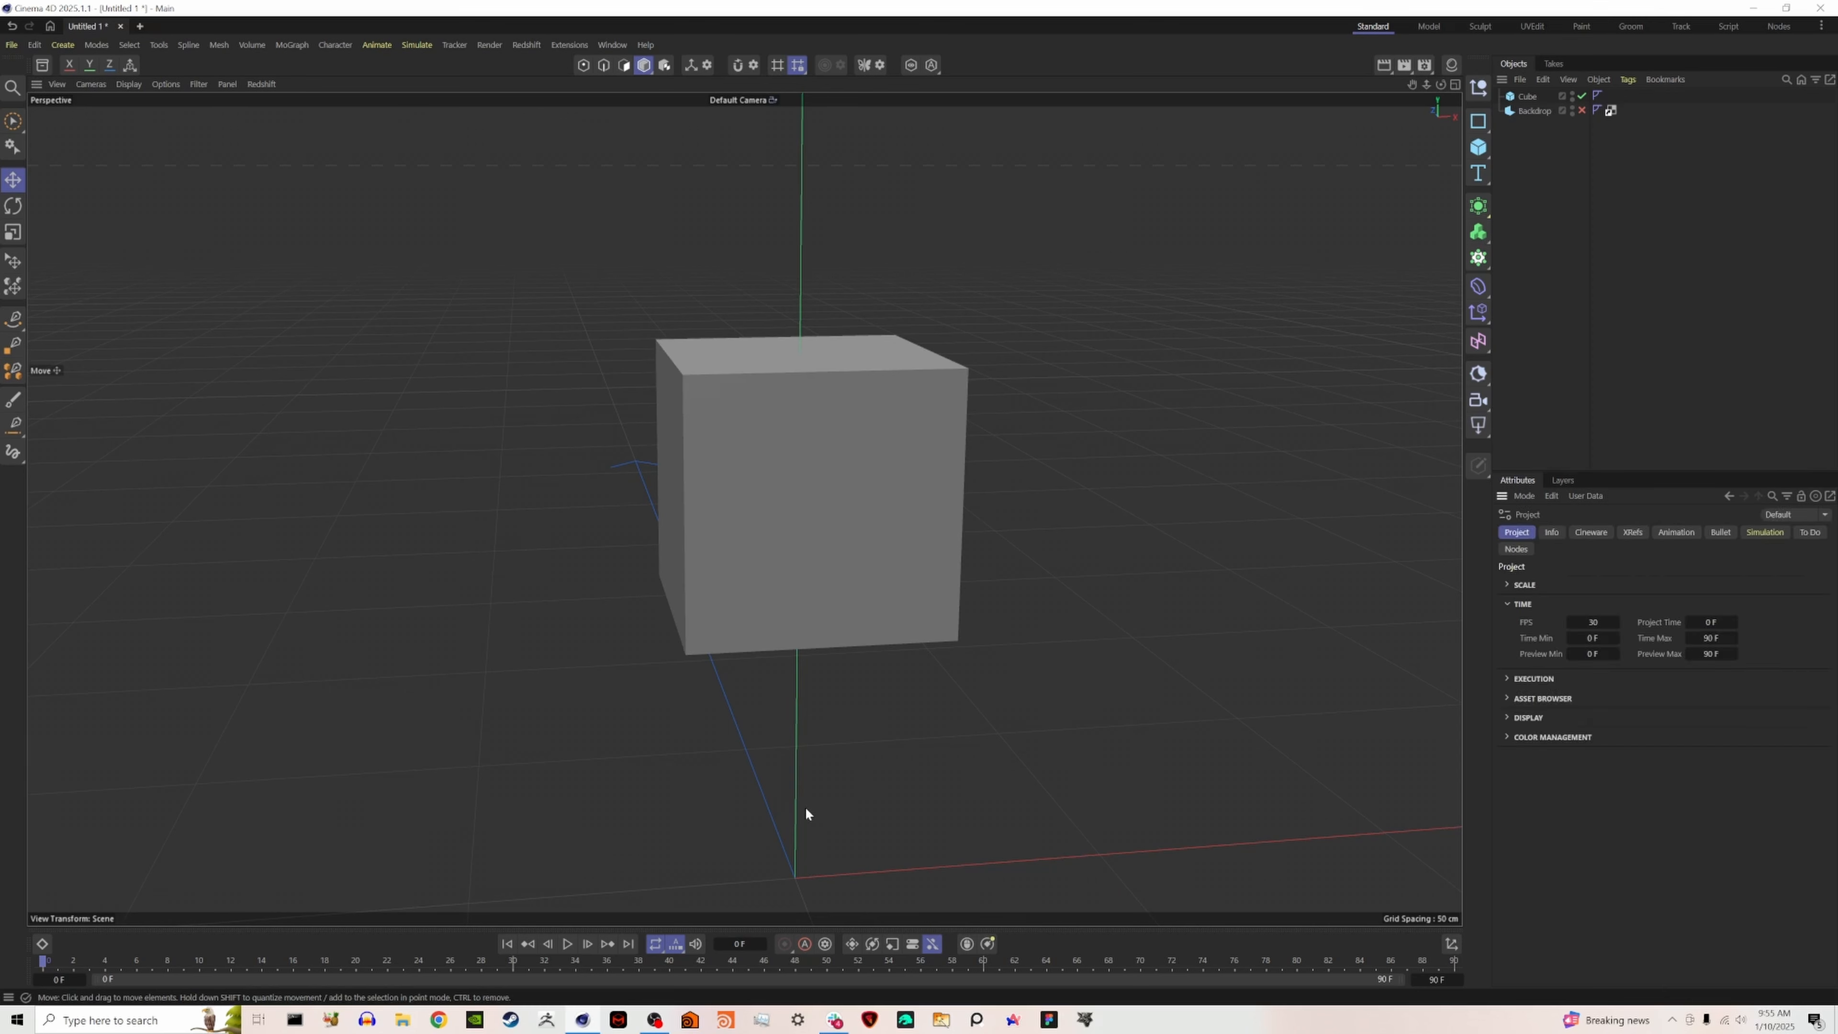
pyautogui.click(1763, 533)
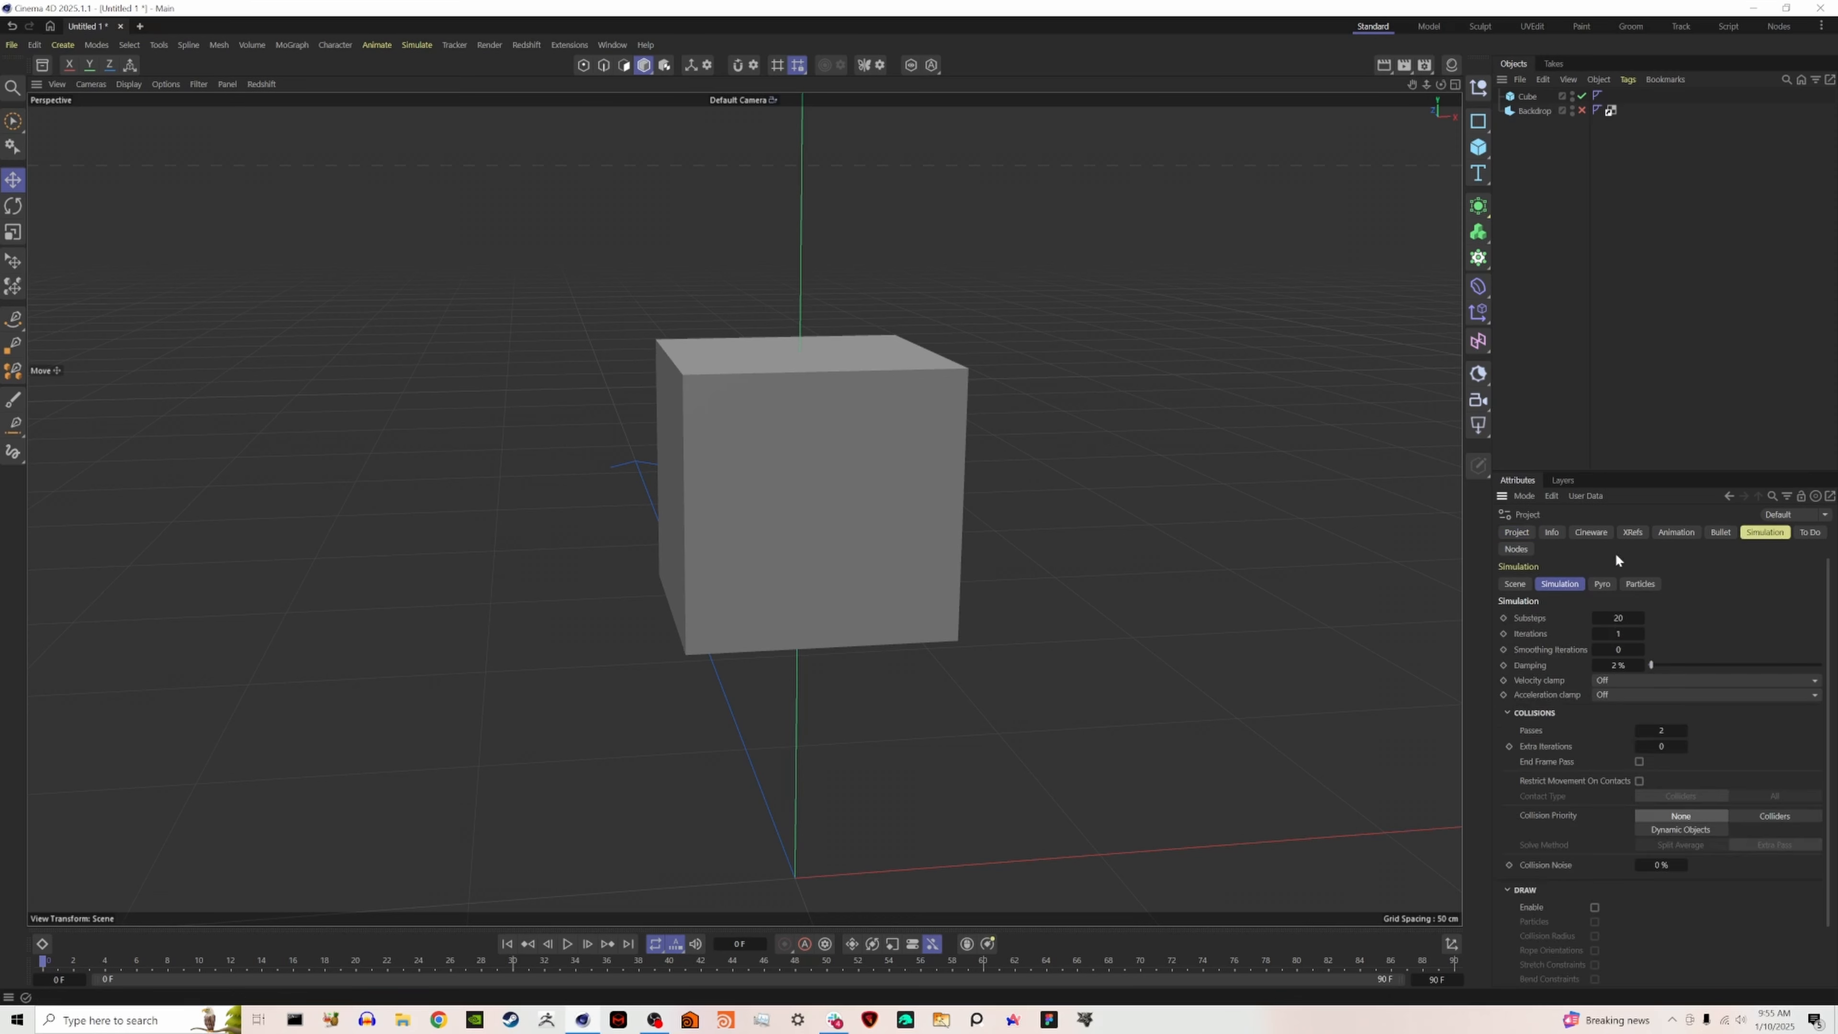
pyautogui.click(1522, 584)
pyautogui.click(1633, 652)
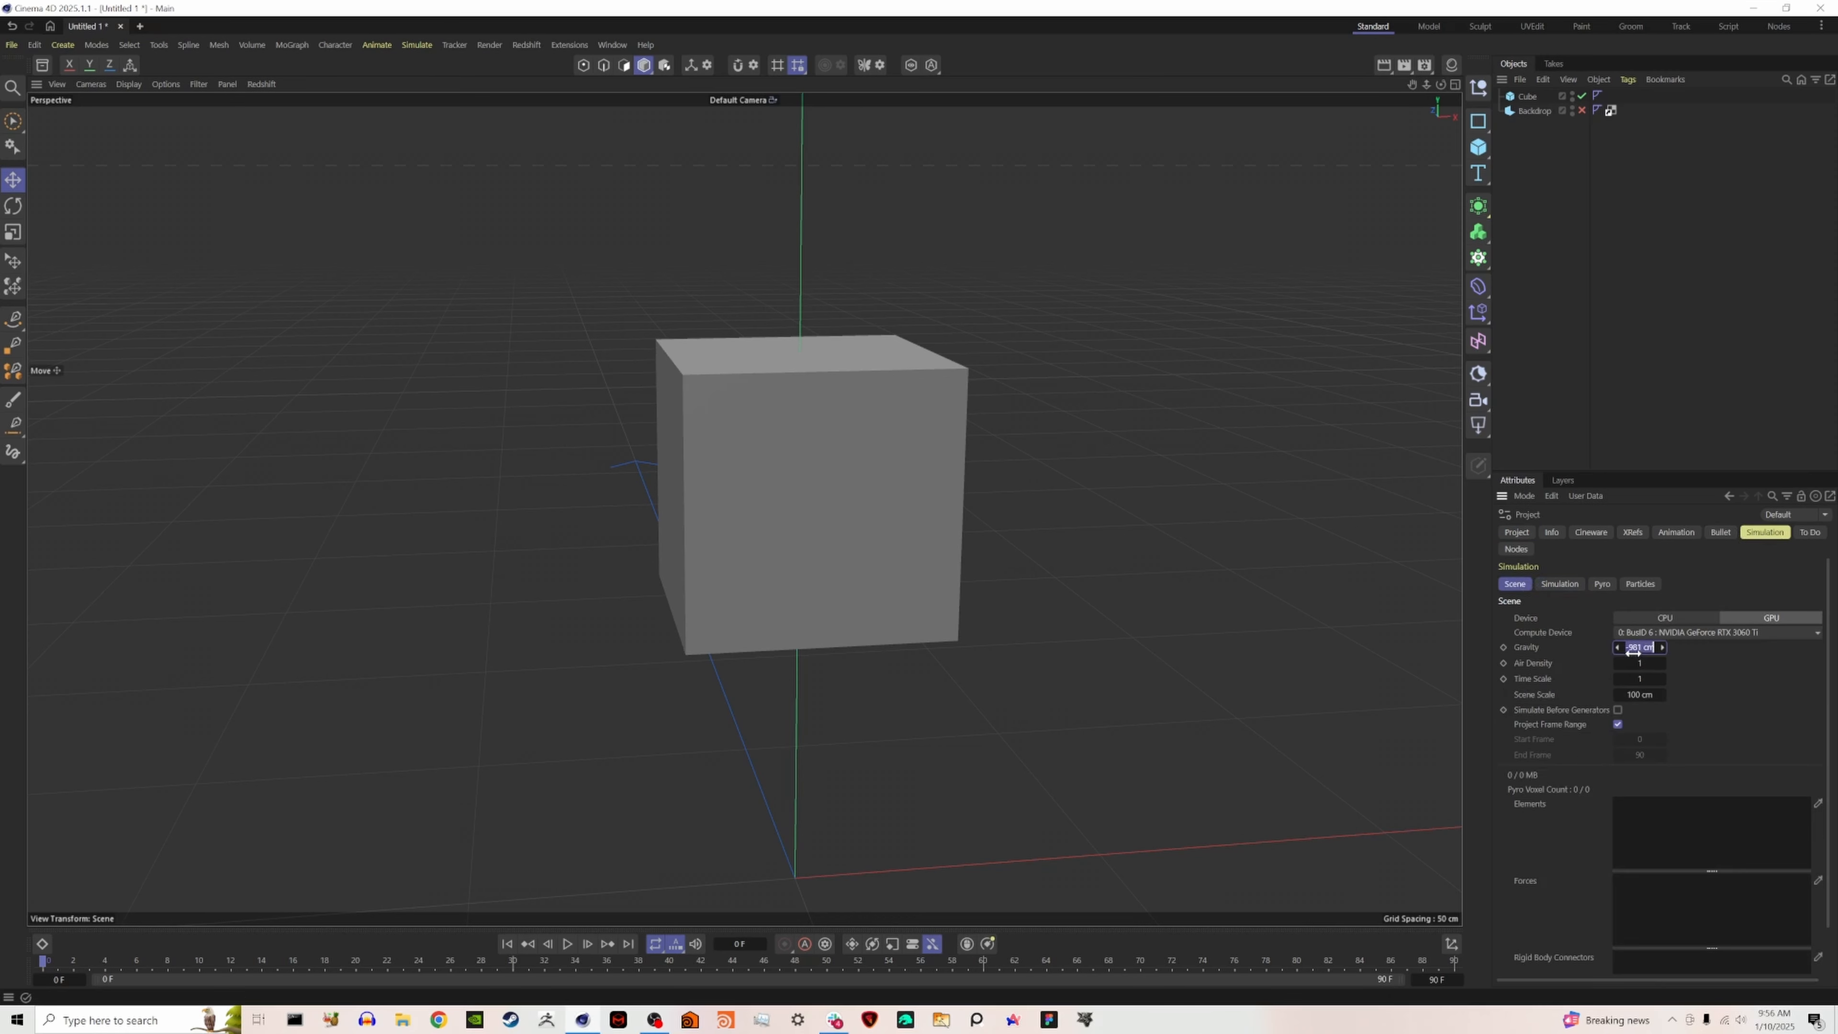
pyautogui.write('0')
pyautogui.press('Return')
pyautogui.click(1625, 355)
# - Add a Vertex Map tag to the cube and give it a Shader Field
pyautogui.click(1529, 95)
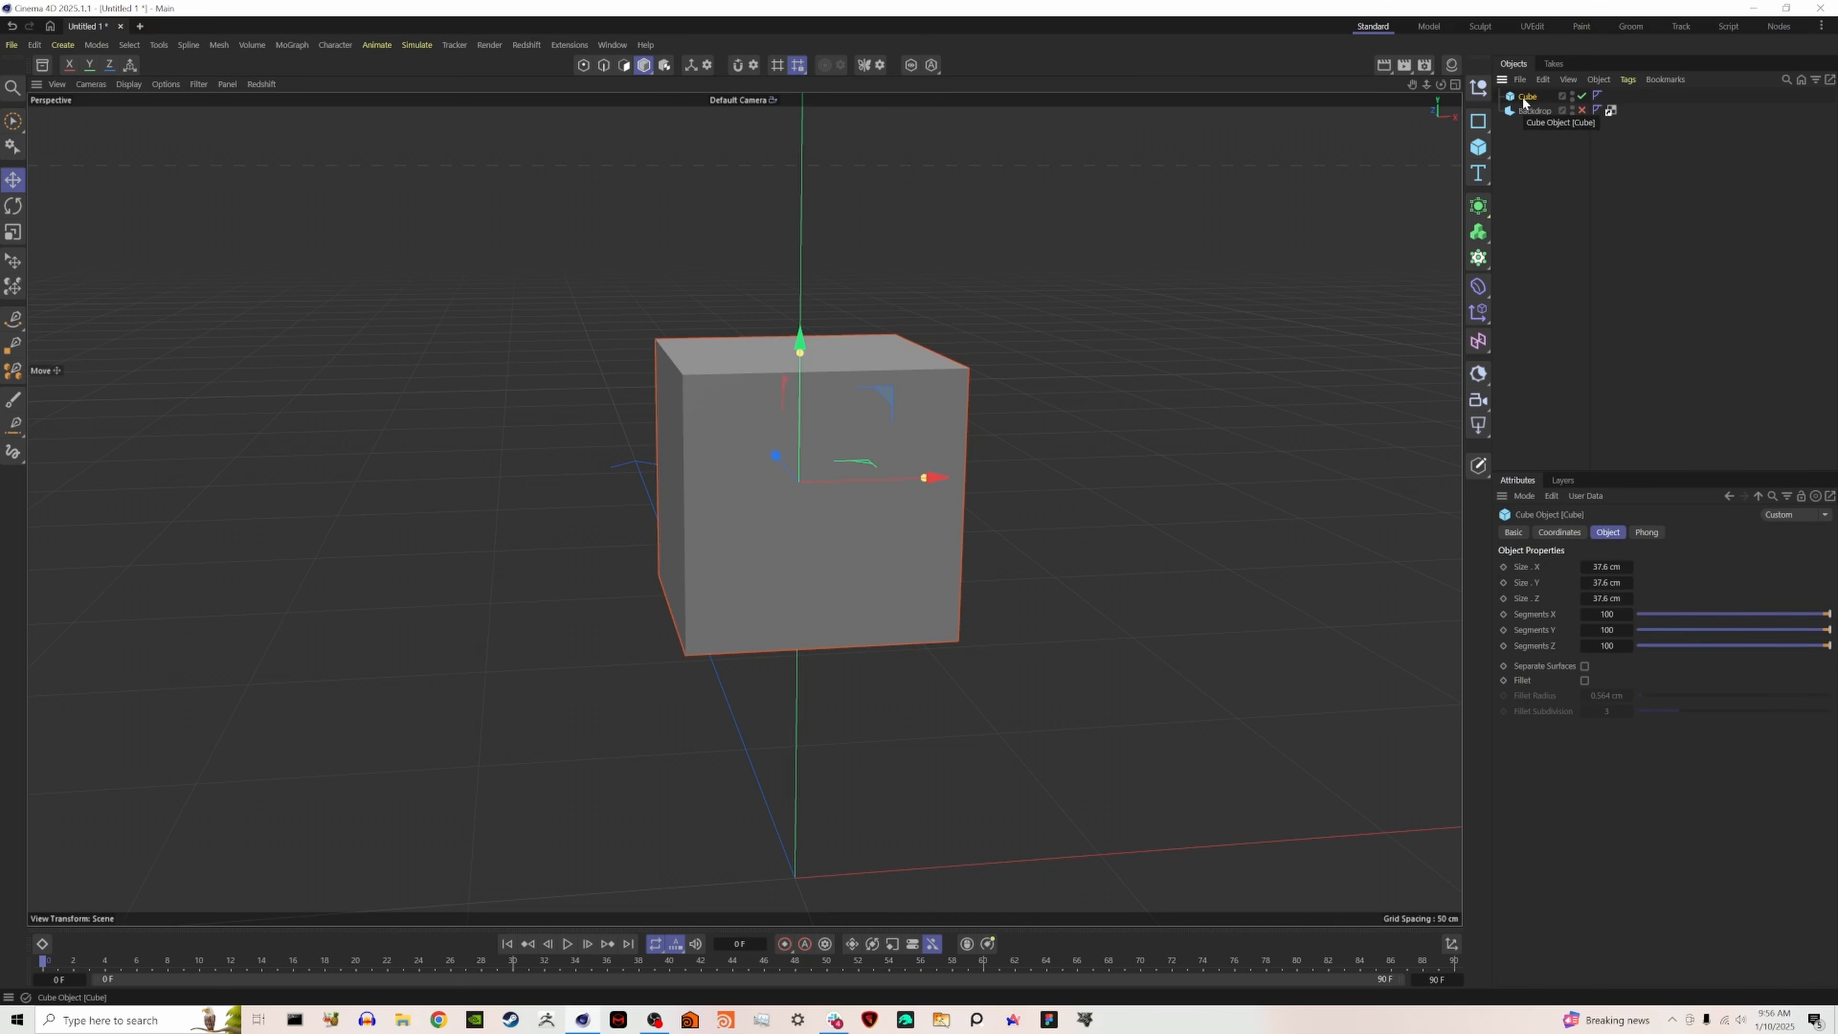
pyautogui.rightClick(1523, 96)
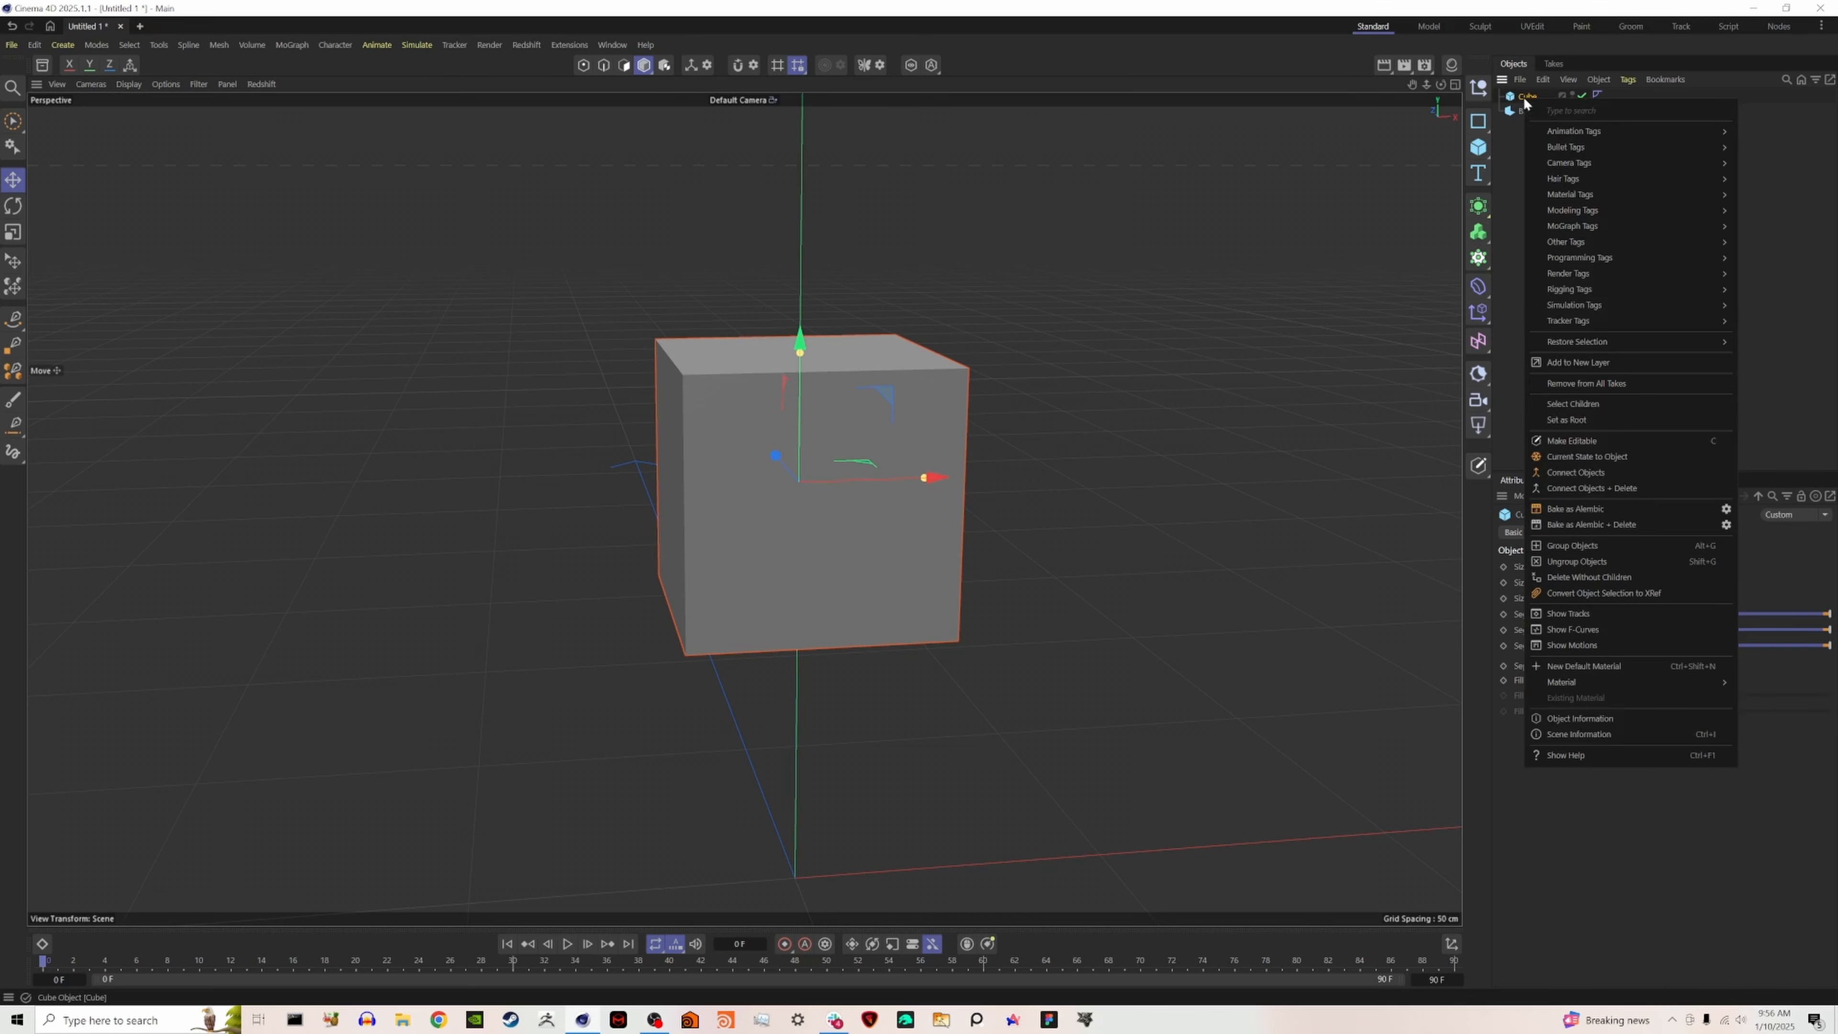
pyautogui.moveTo(1591, 243)
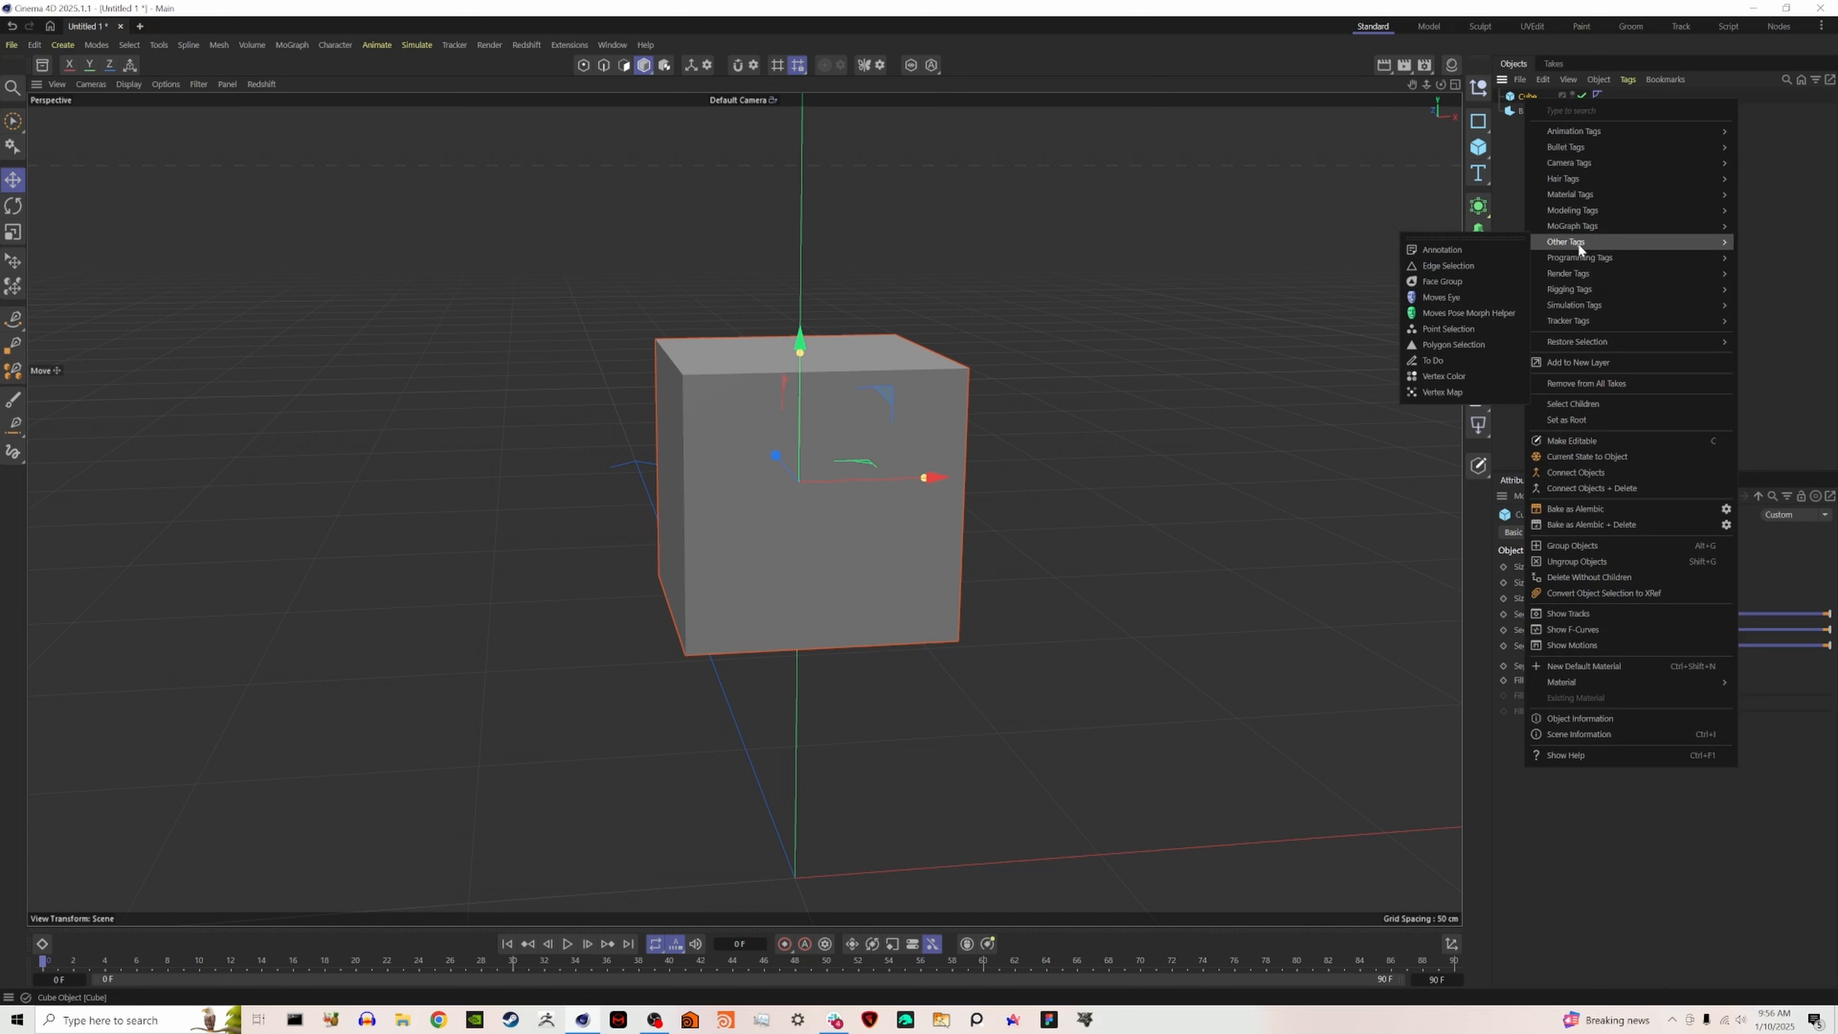
pyautogui.click(1442, 393)
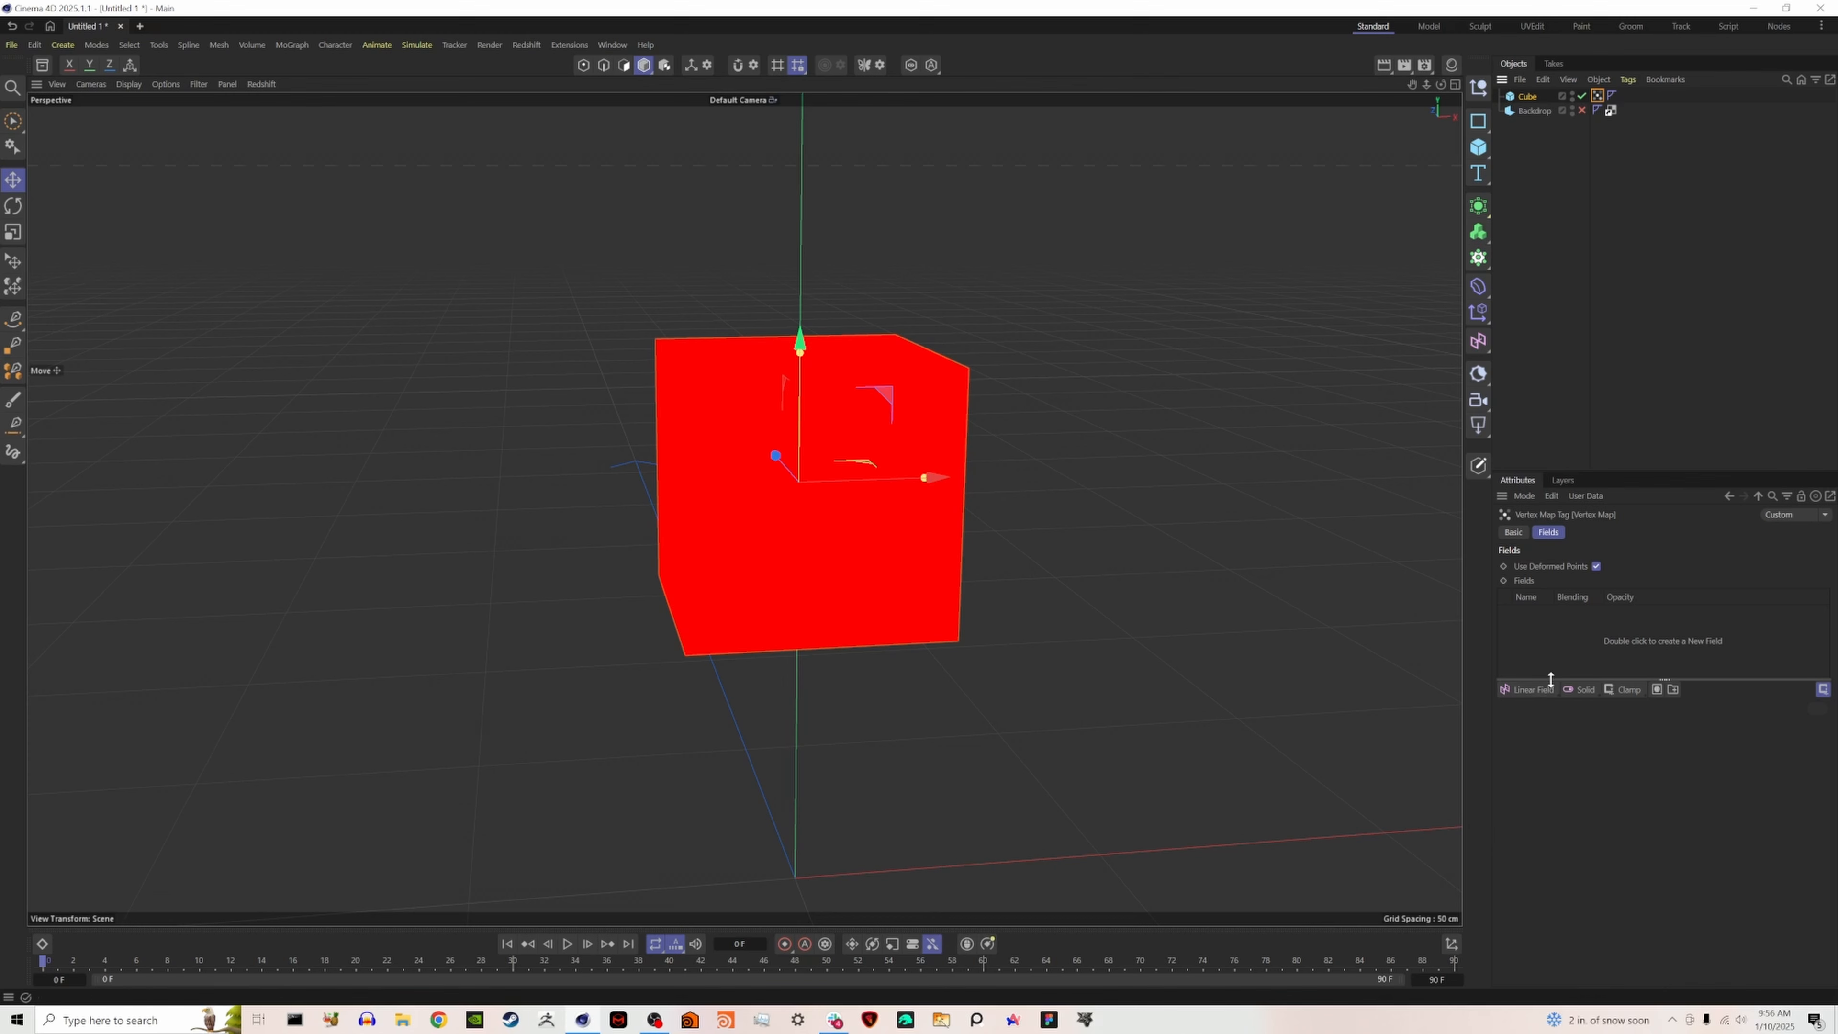
pyautogui.click(1537, 689)
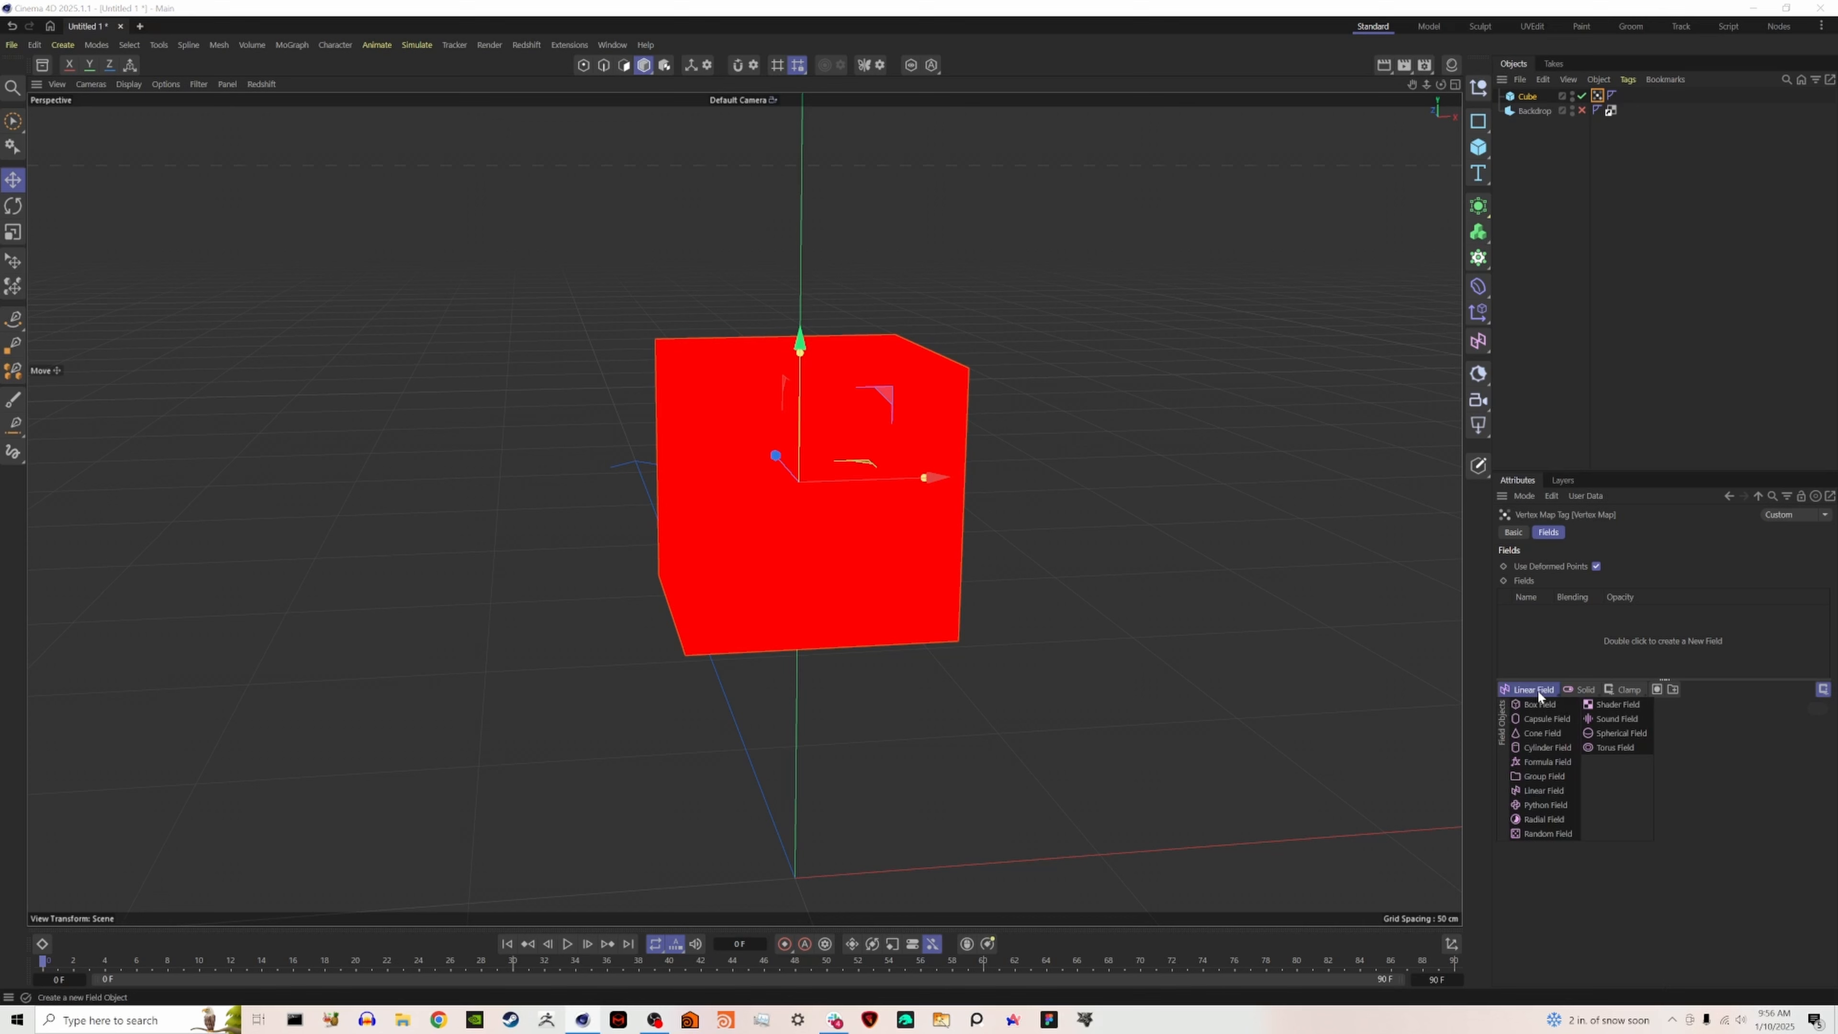
pyautogui.click(1610, 704)
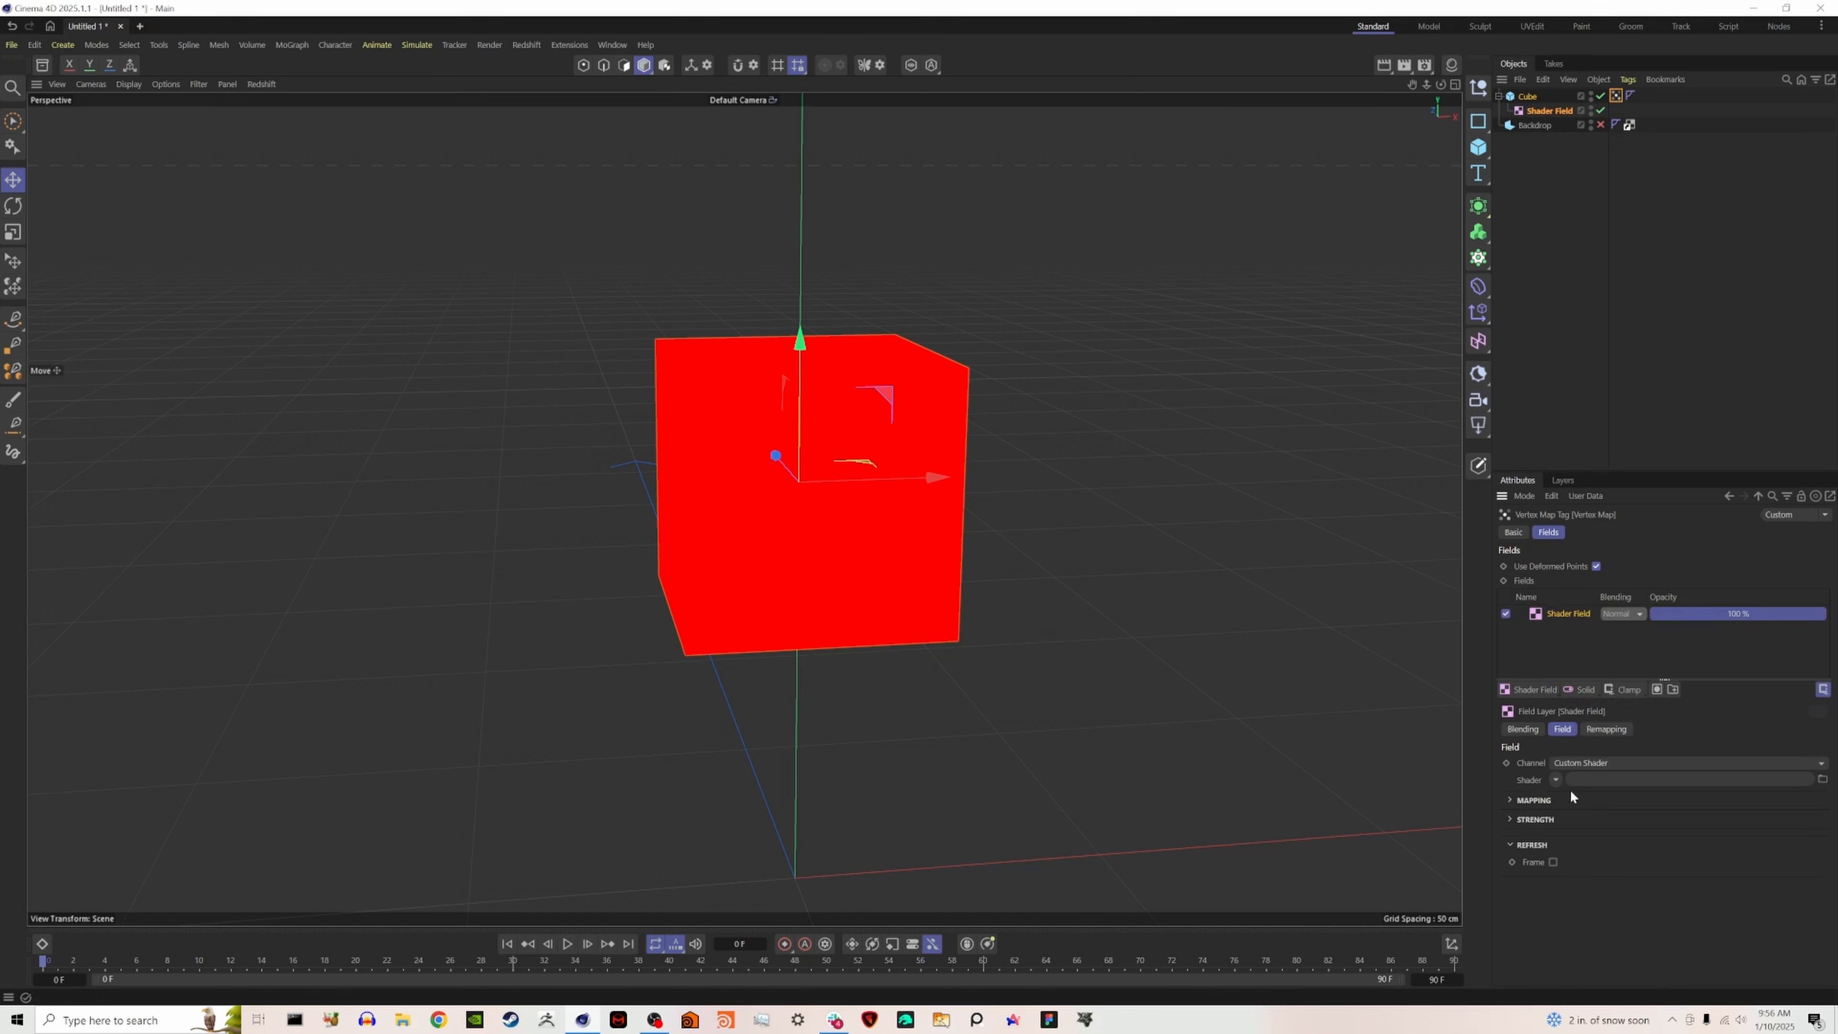
# - Load the "design - outlines" image from Downloads as the field's custom shader, accepting a copy at the project location
pyautogui.click(1555, 780)
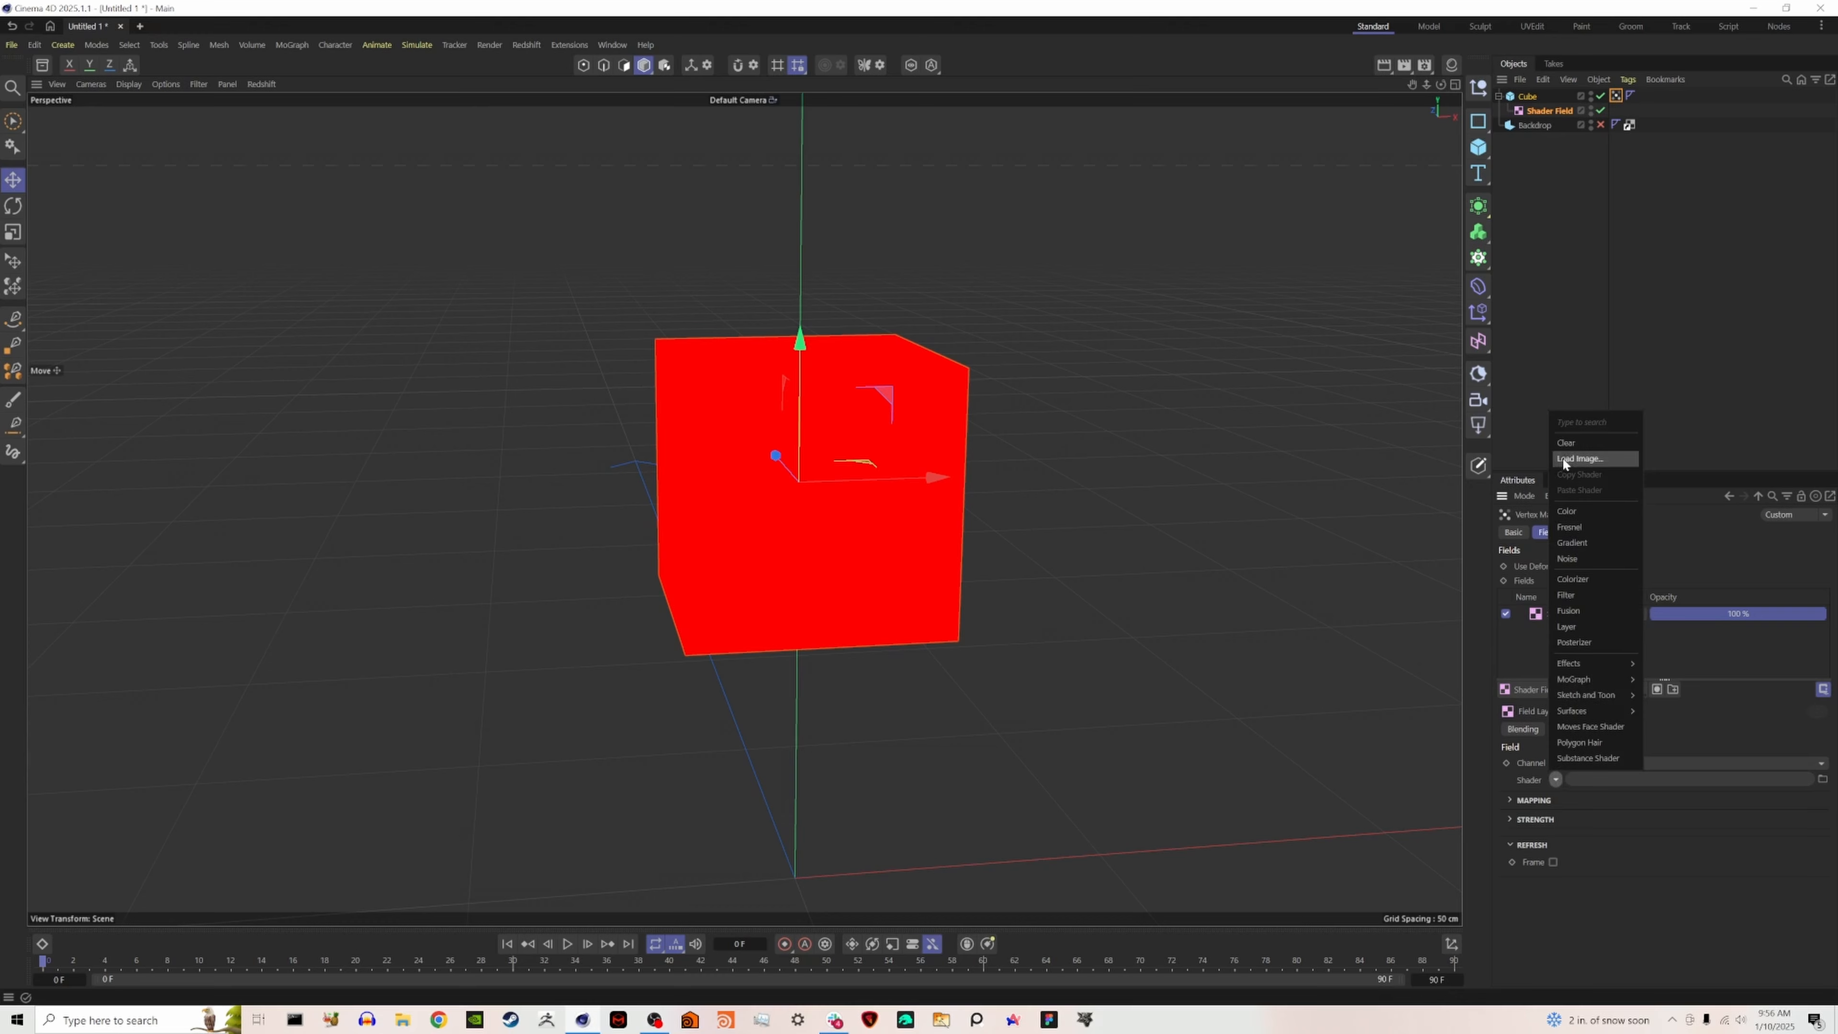
pyautogui.click(1575, 458)
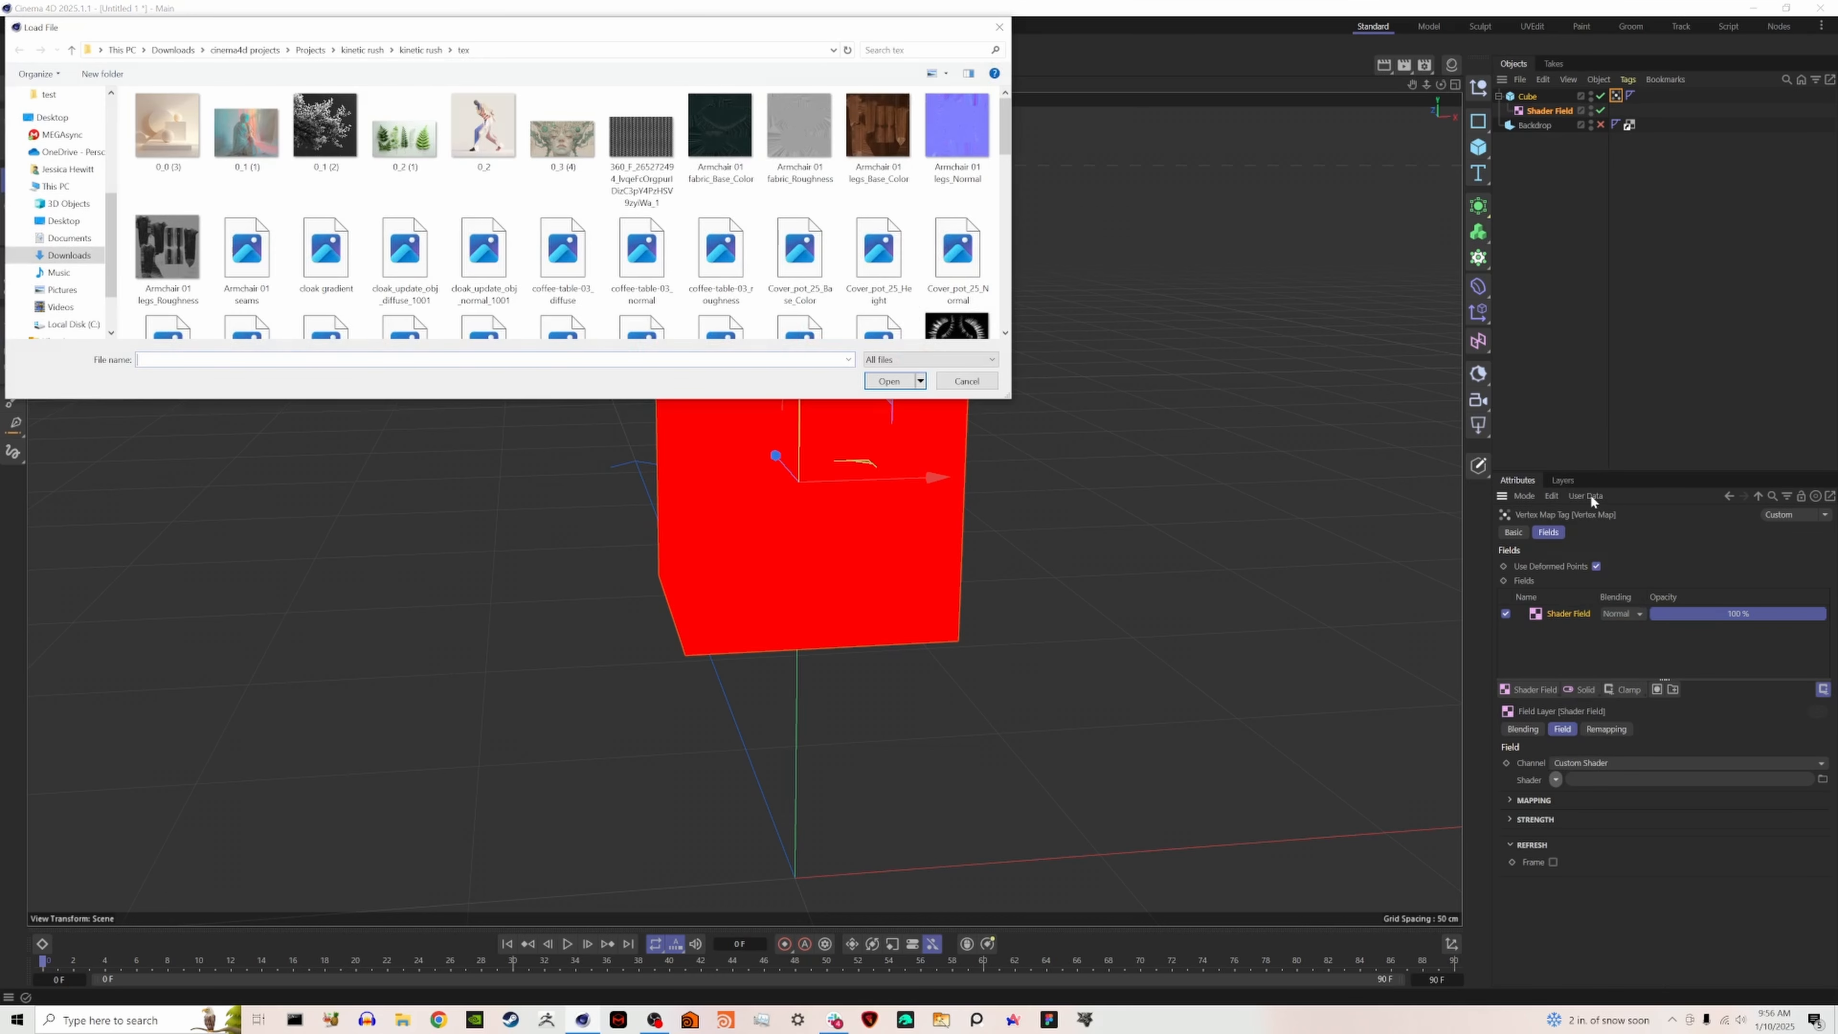
pyautogui.click(69, 254)
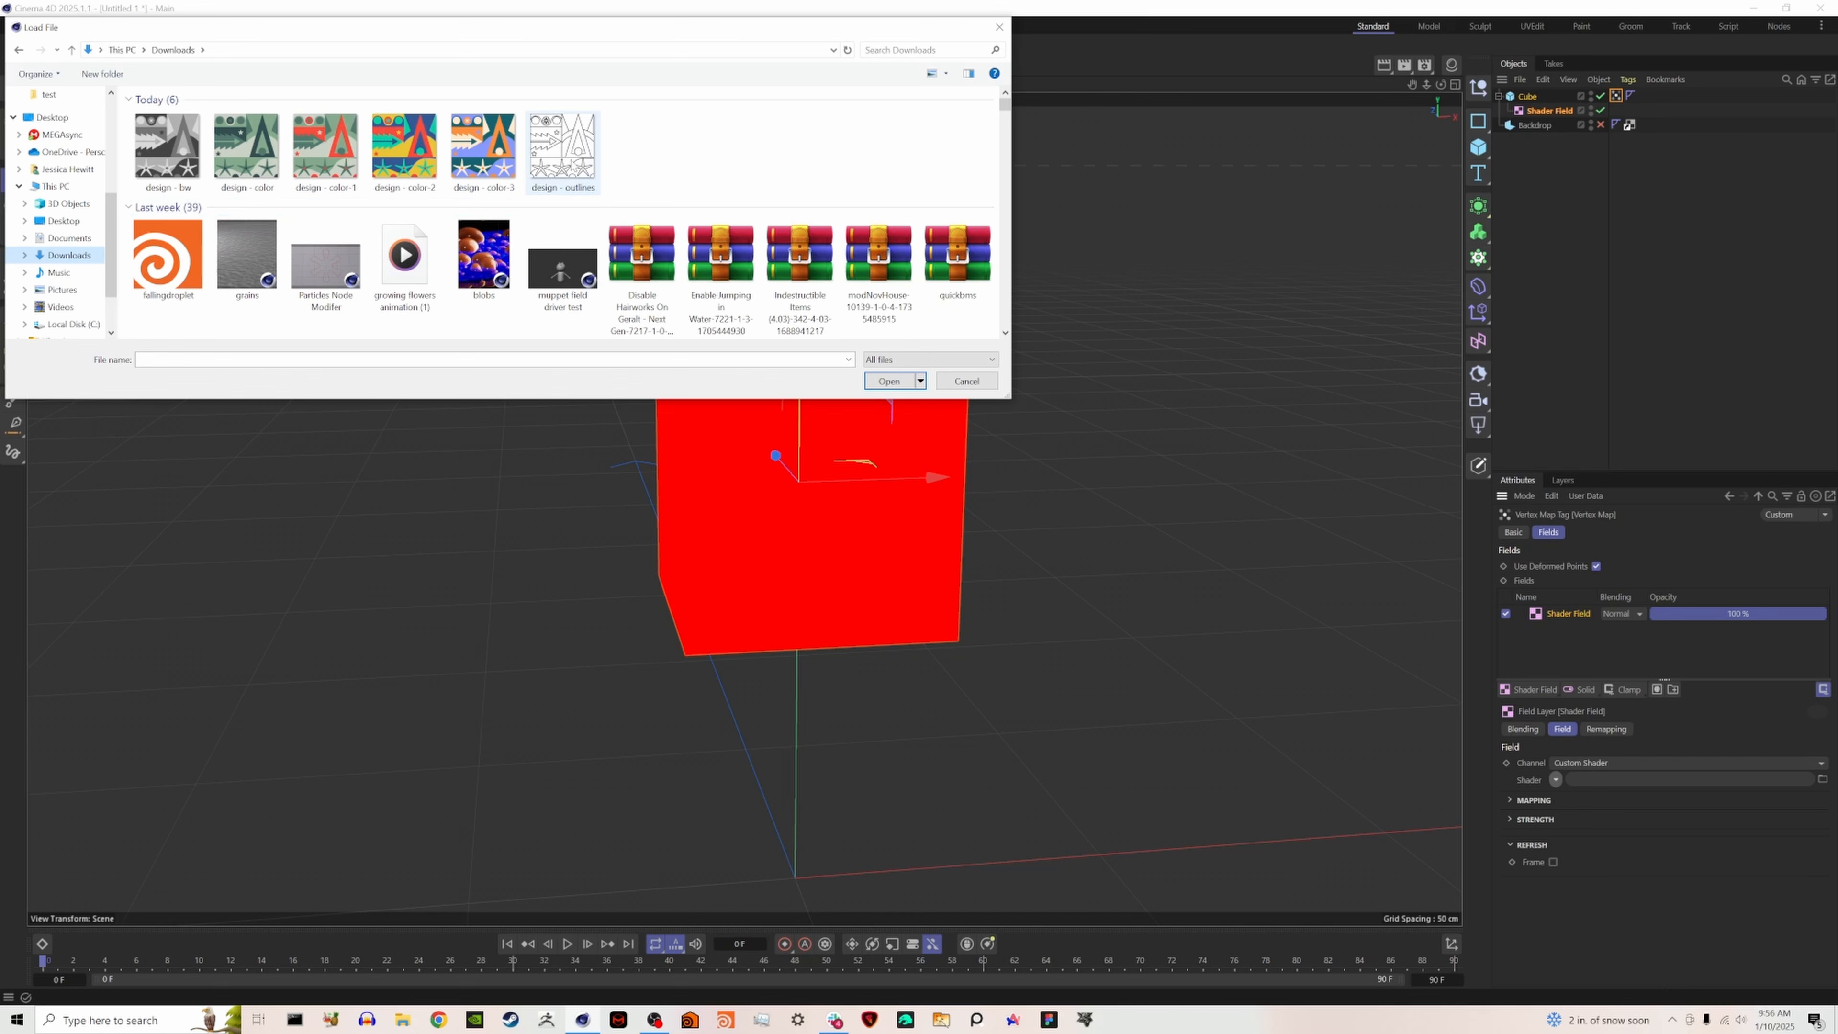
pyautogui.click(578, 165)
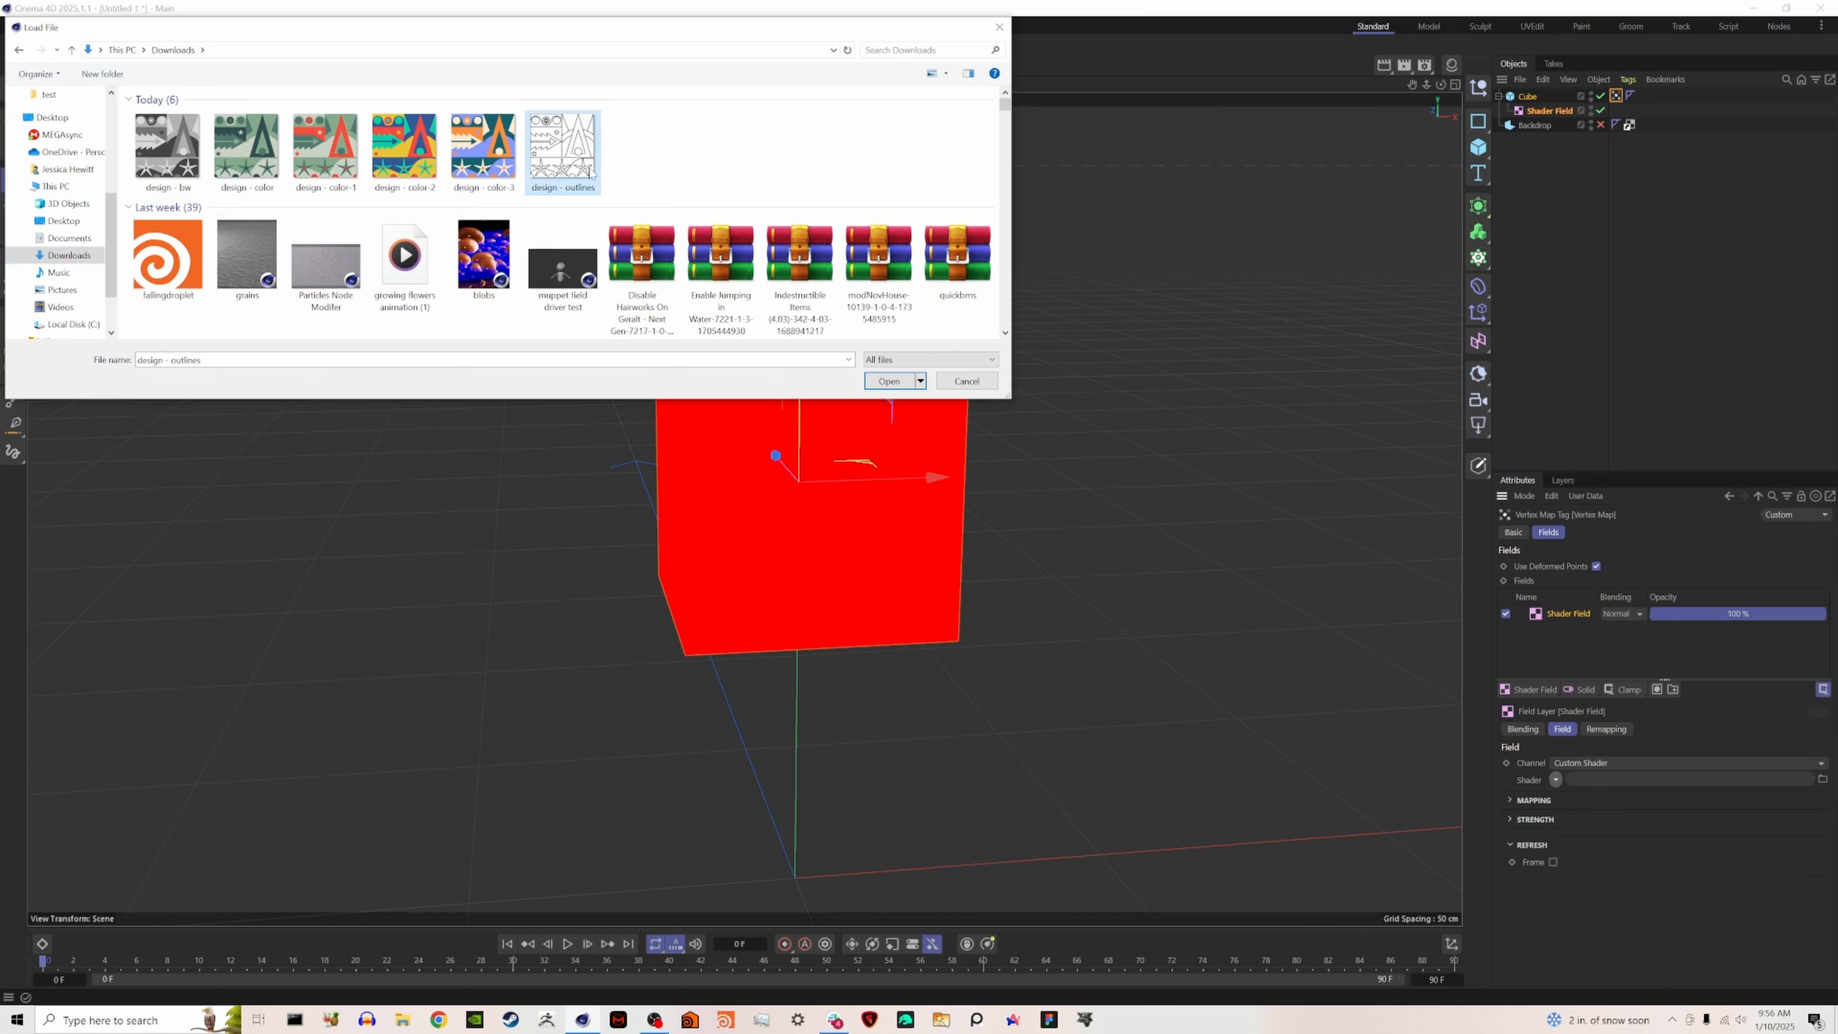
pyautogui.click(889, 381)
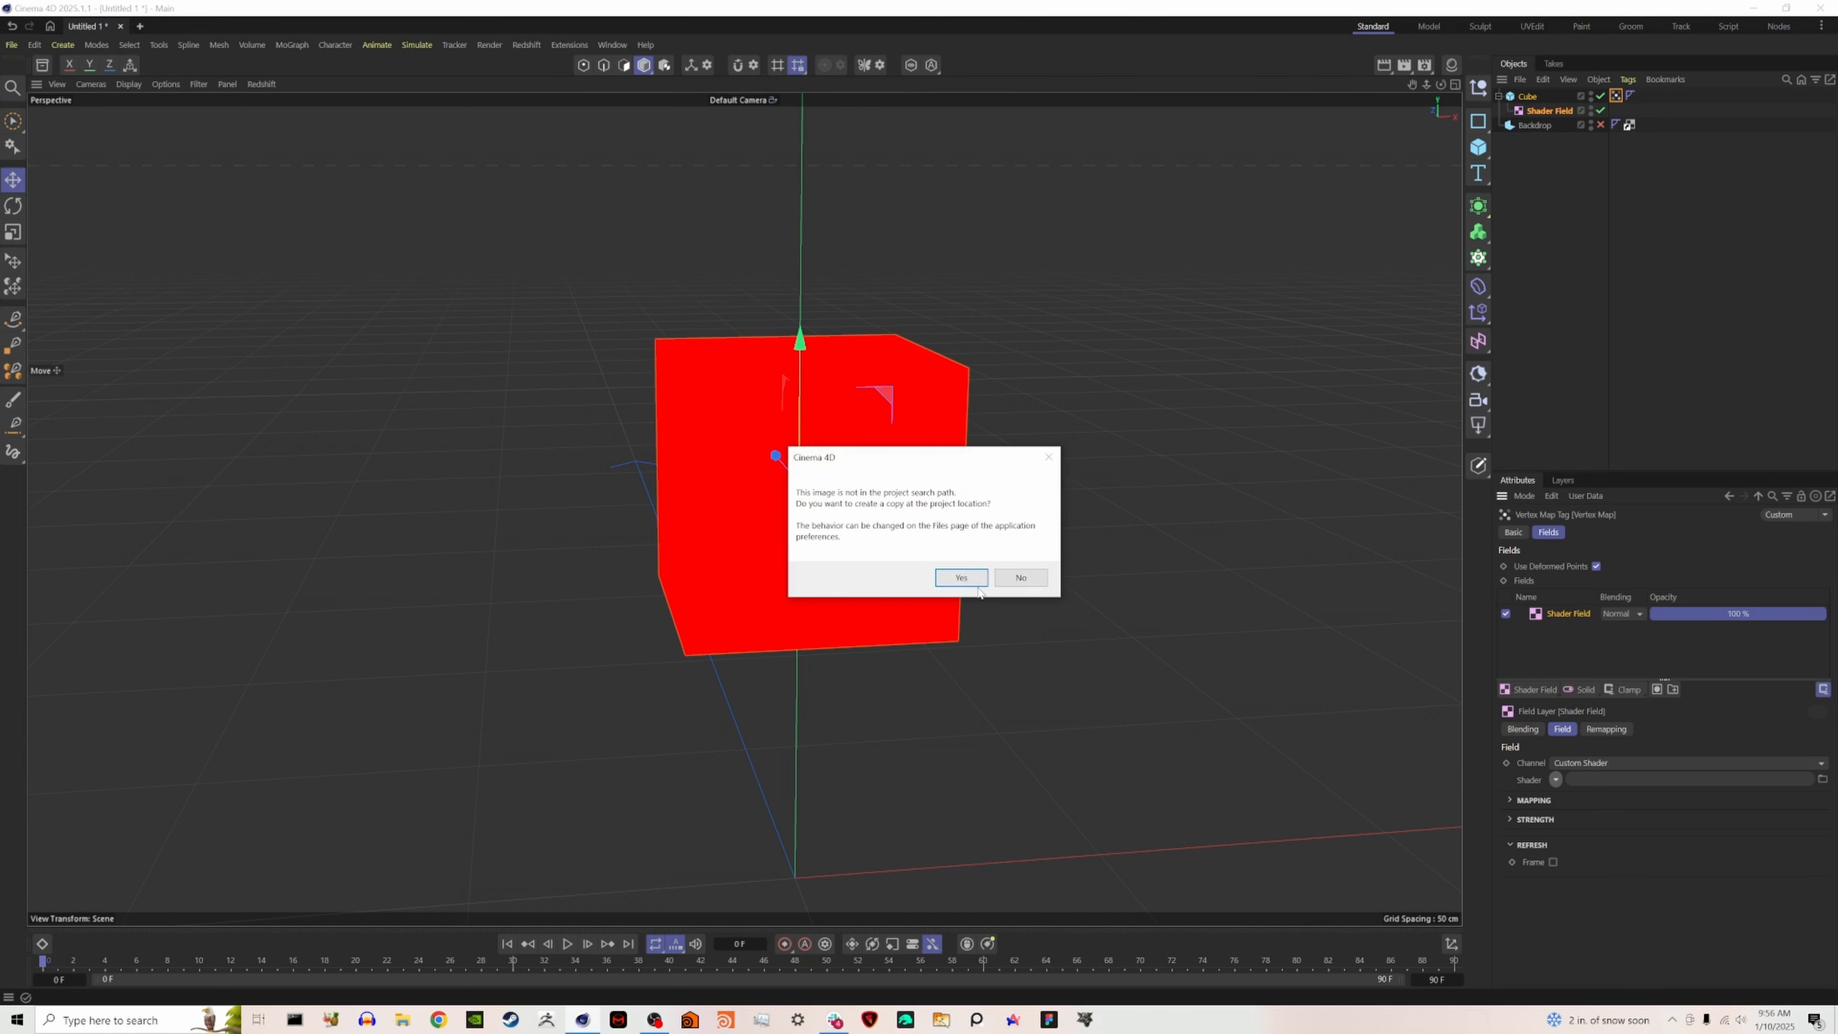
pyautogui.click(970, 579)
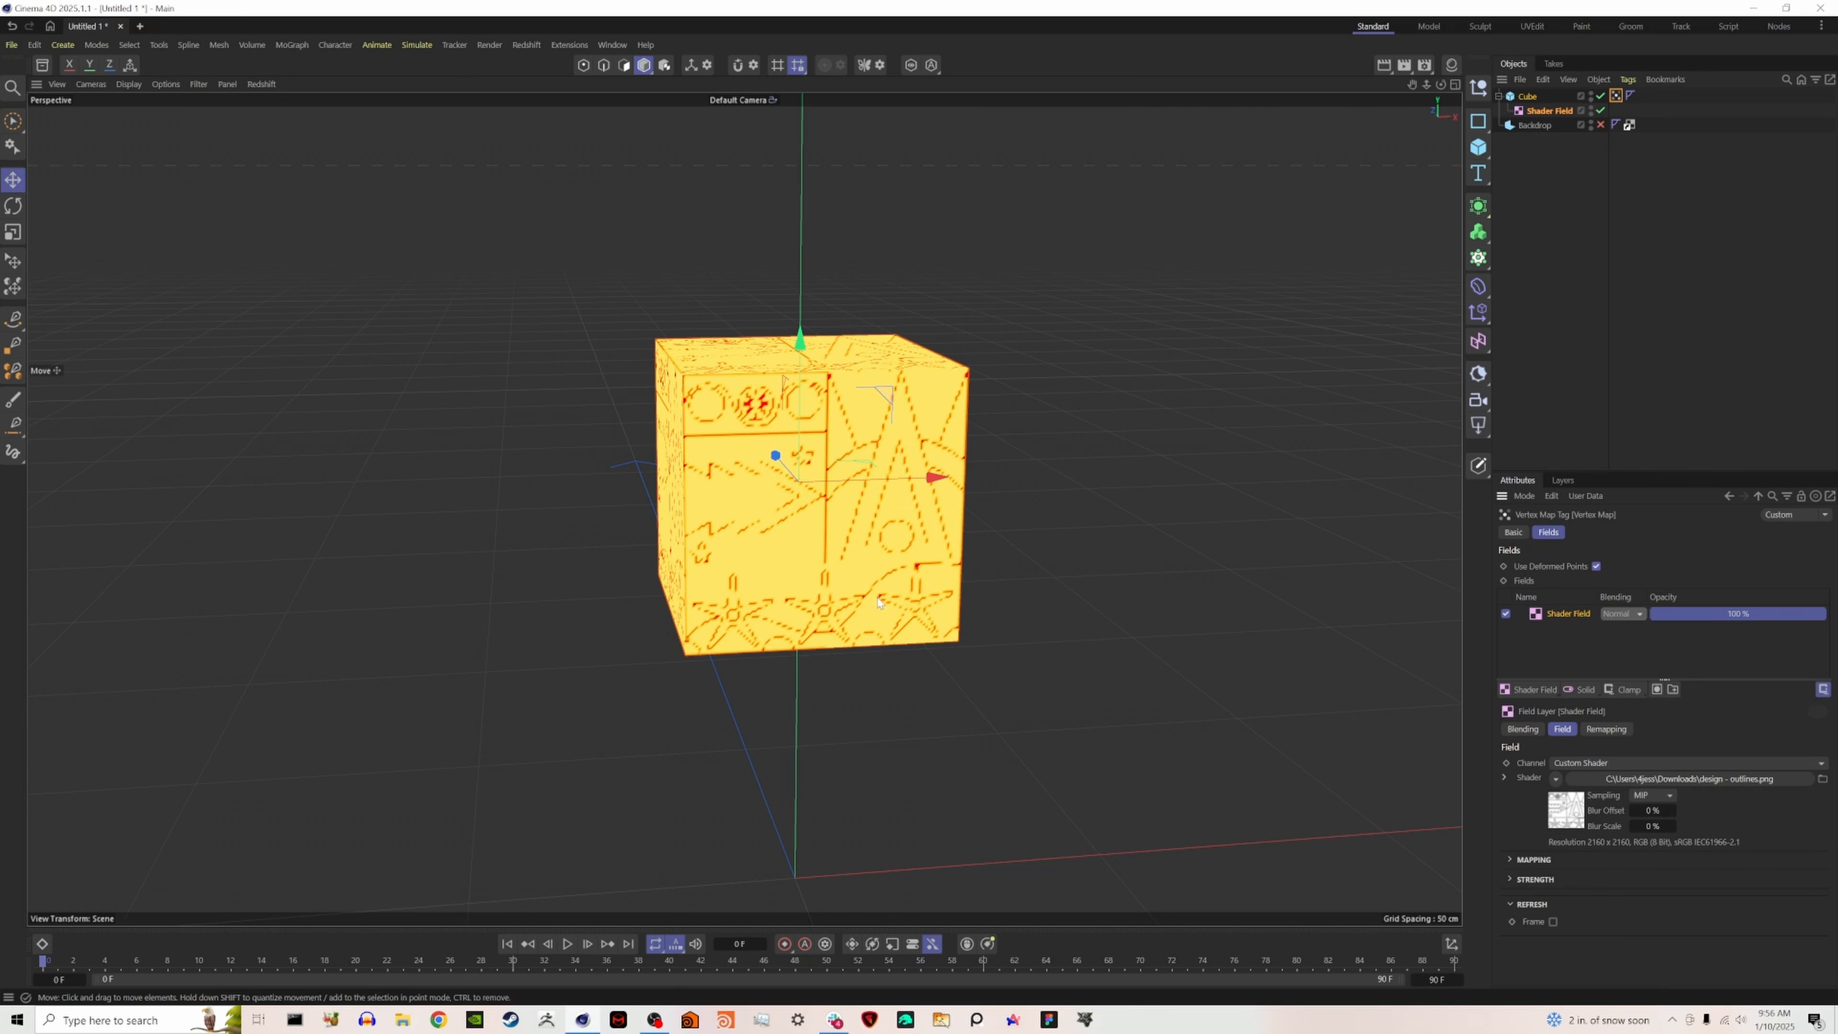
# - Add a Curve modifier above the Shader Field and extend its start tangent nearly flat to about 0.6, forming an ease-in shape
pyautogui.scroll(5, 834, 574)
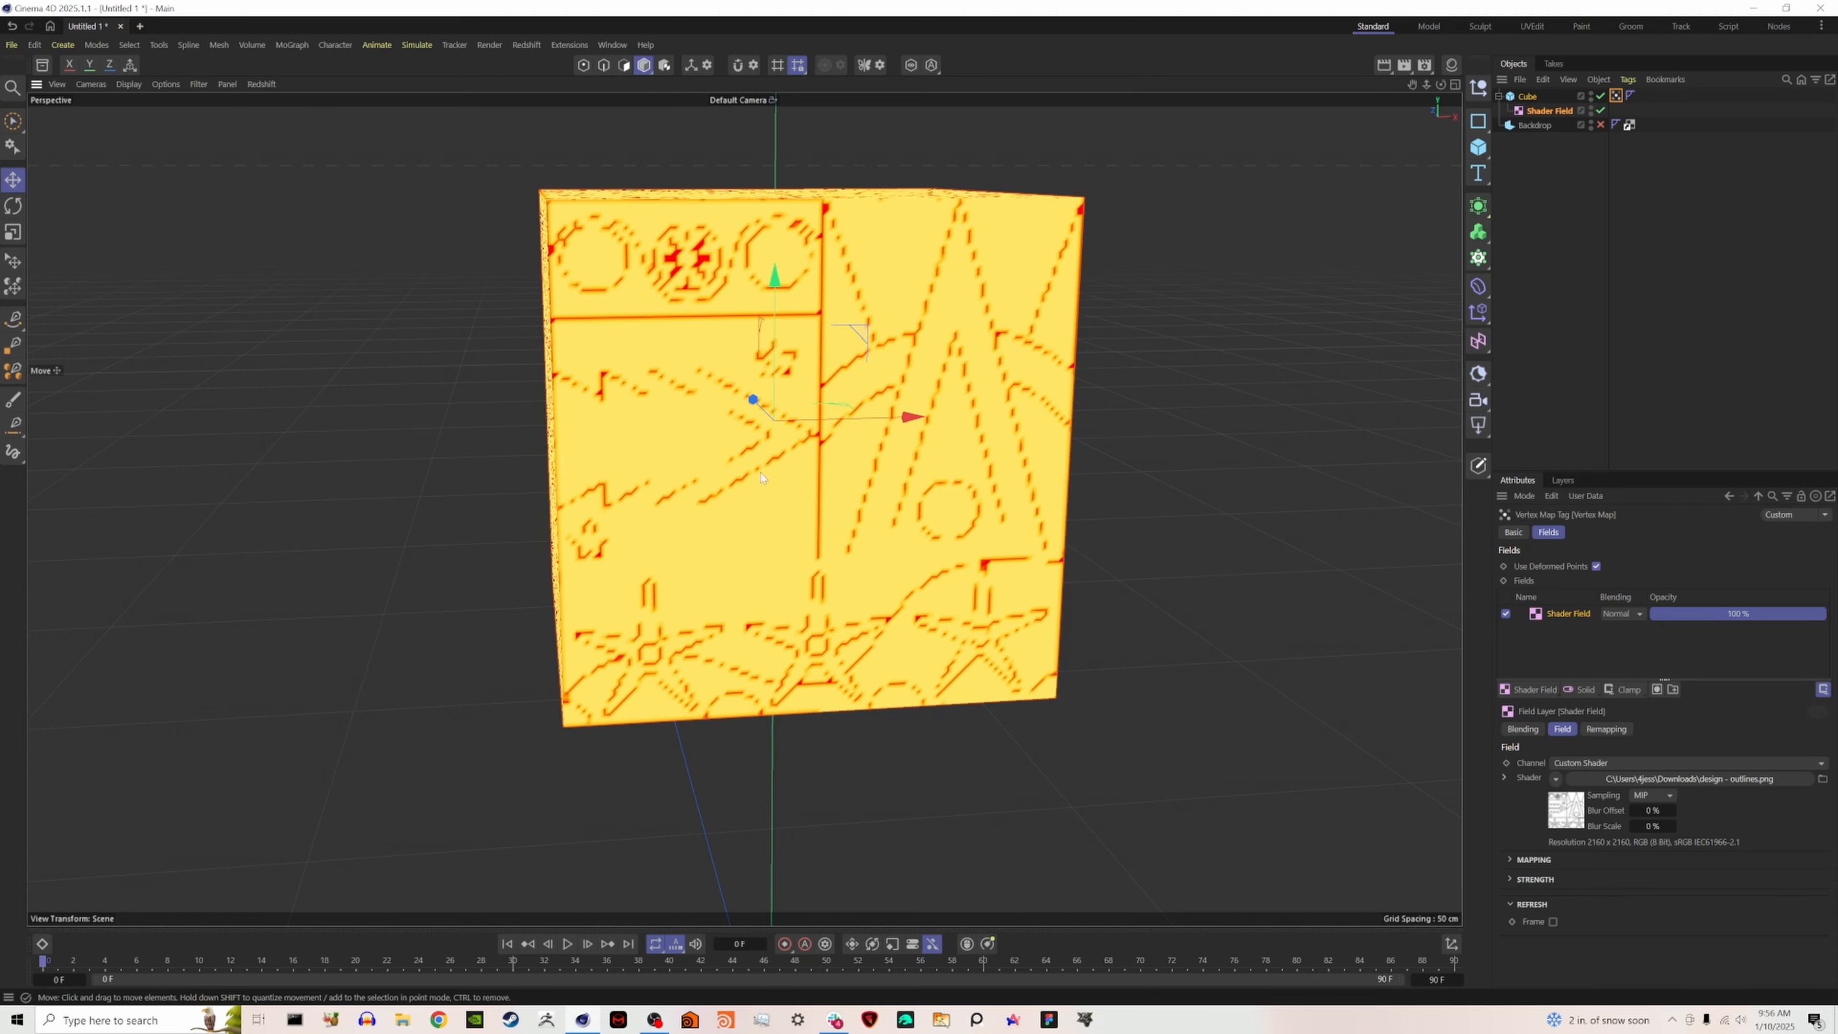
pyautogui.keyDown('alt'); pyautogui.moveTo(699, 482); pyautogui.dragTo(796, 469); pyautogui.keyUp('alt')
pyautogui.keyDown('alt'); pyautogui.moveTo(796, 469); pyautogui.dragTo(903, 436, button='right'); pyautogui.keyUp('alt')
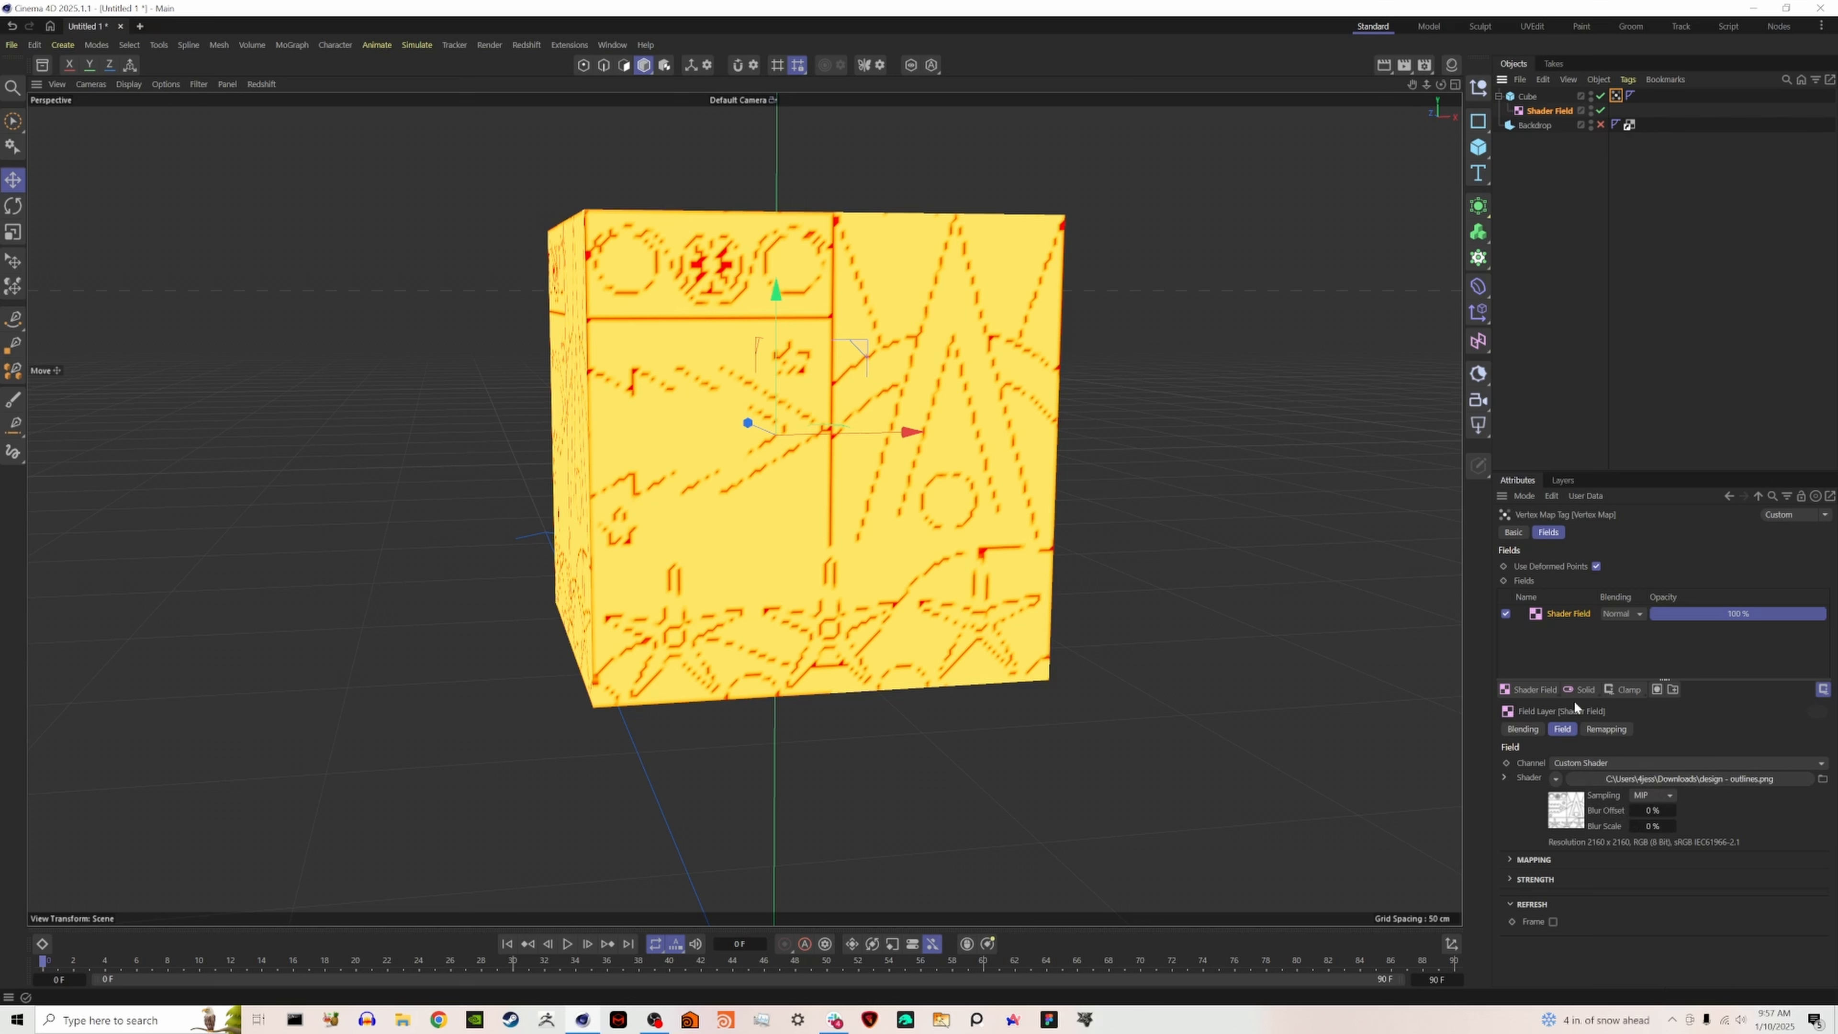
pyautogui.click(1633, 692)
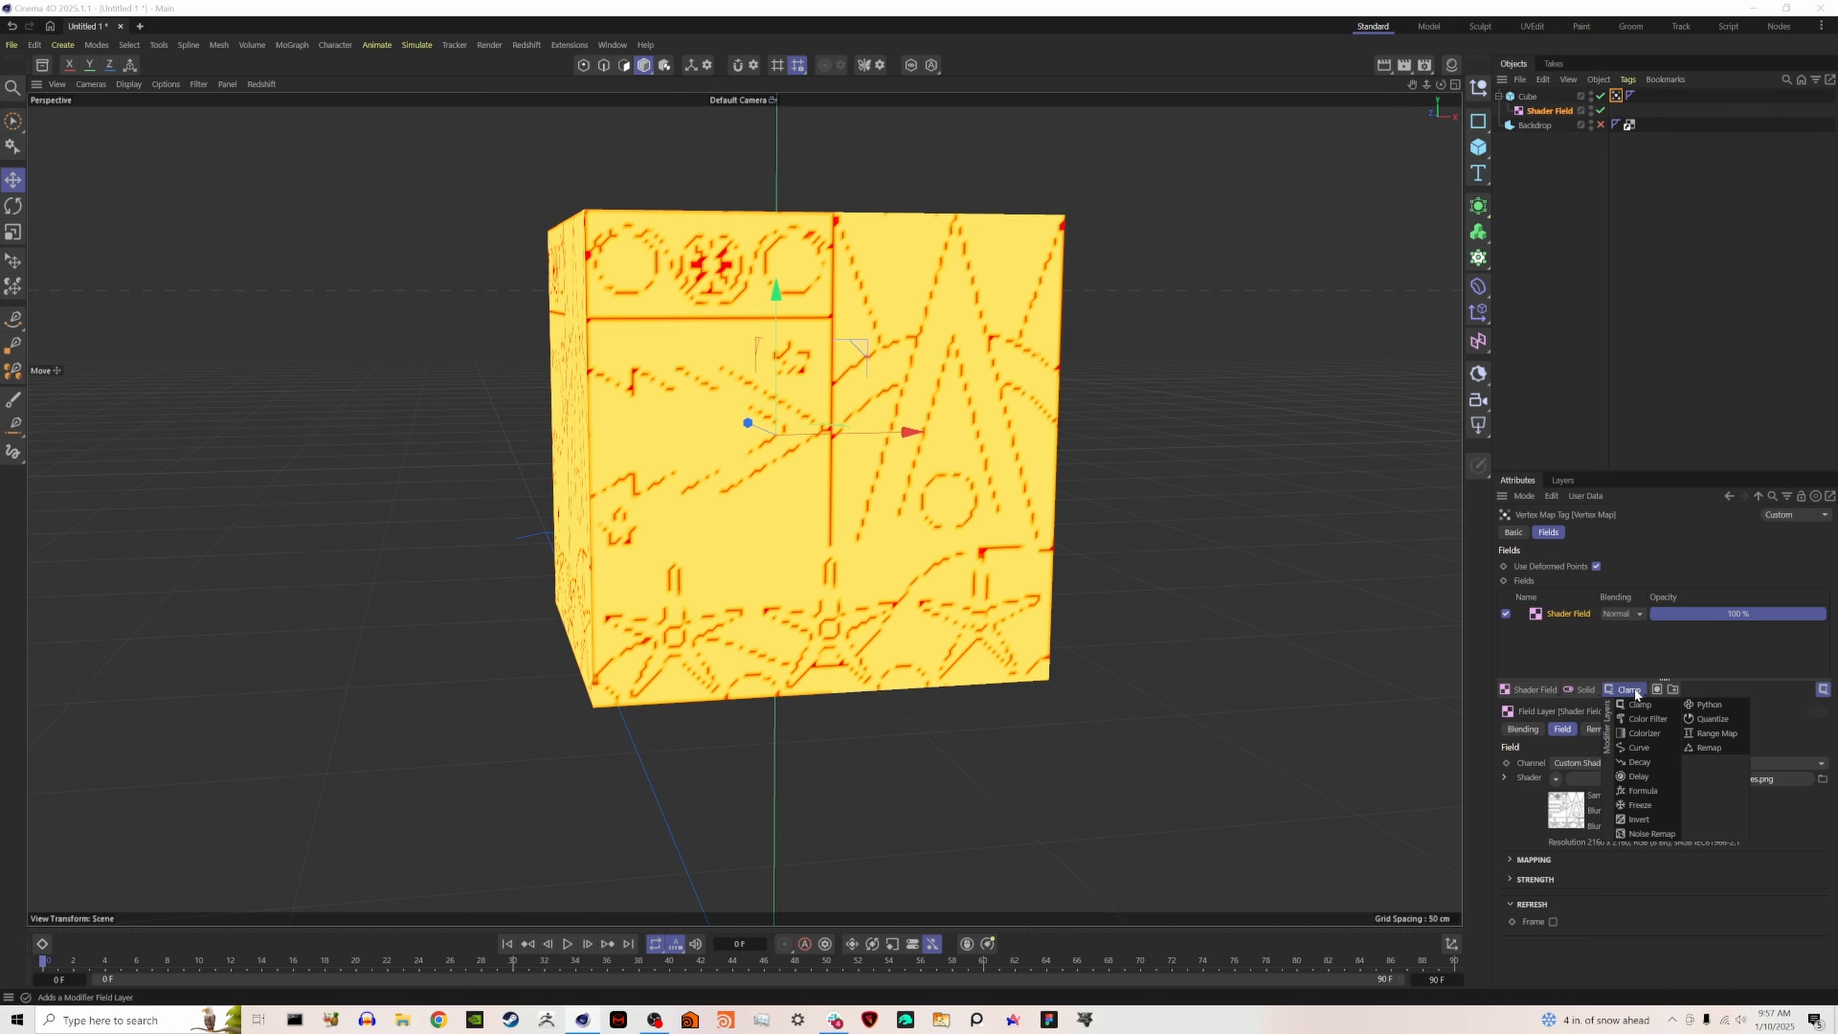
pyautogui.click(1639, 748)
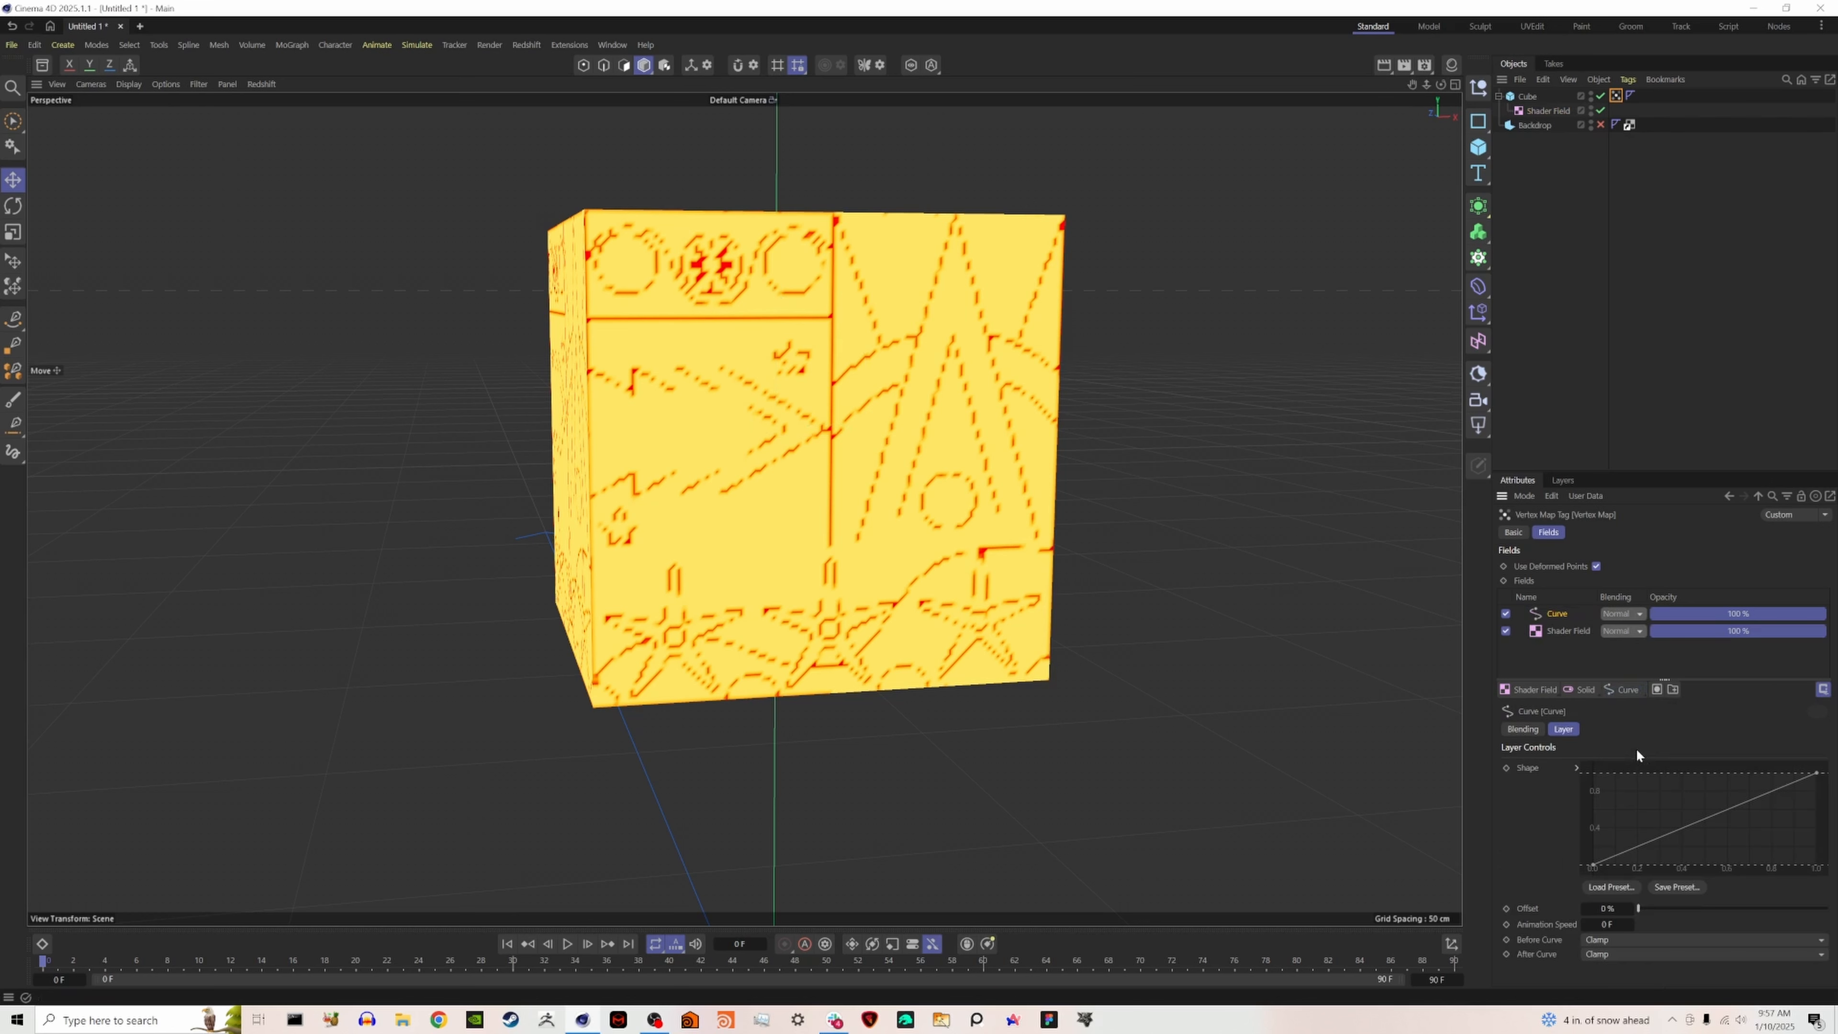
pyautogui.click(1592, 865)
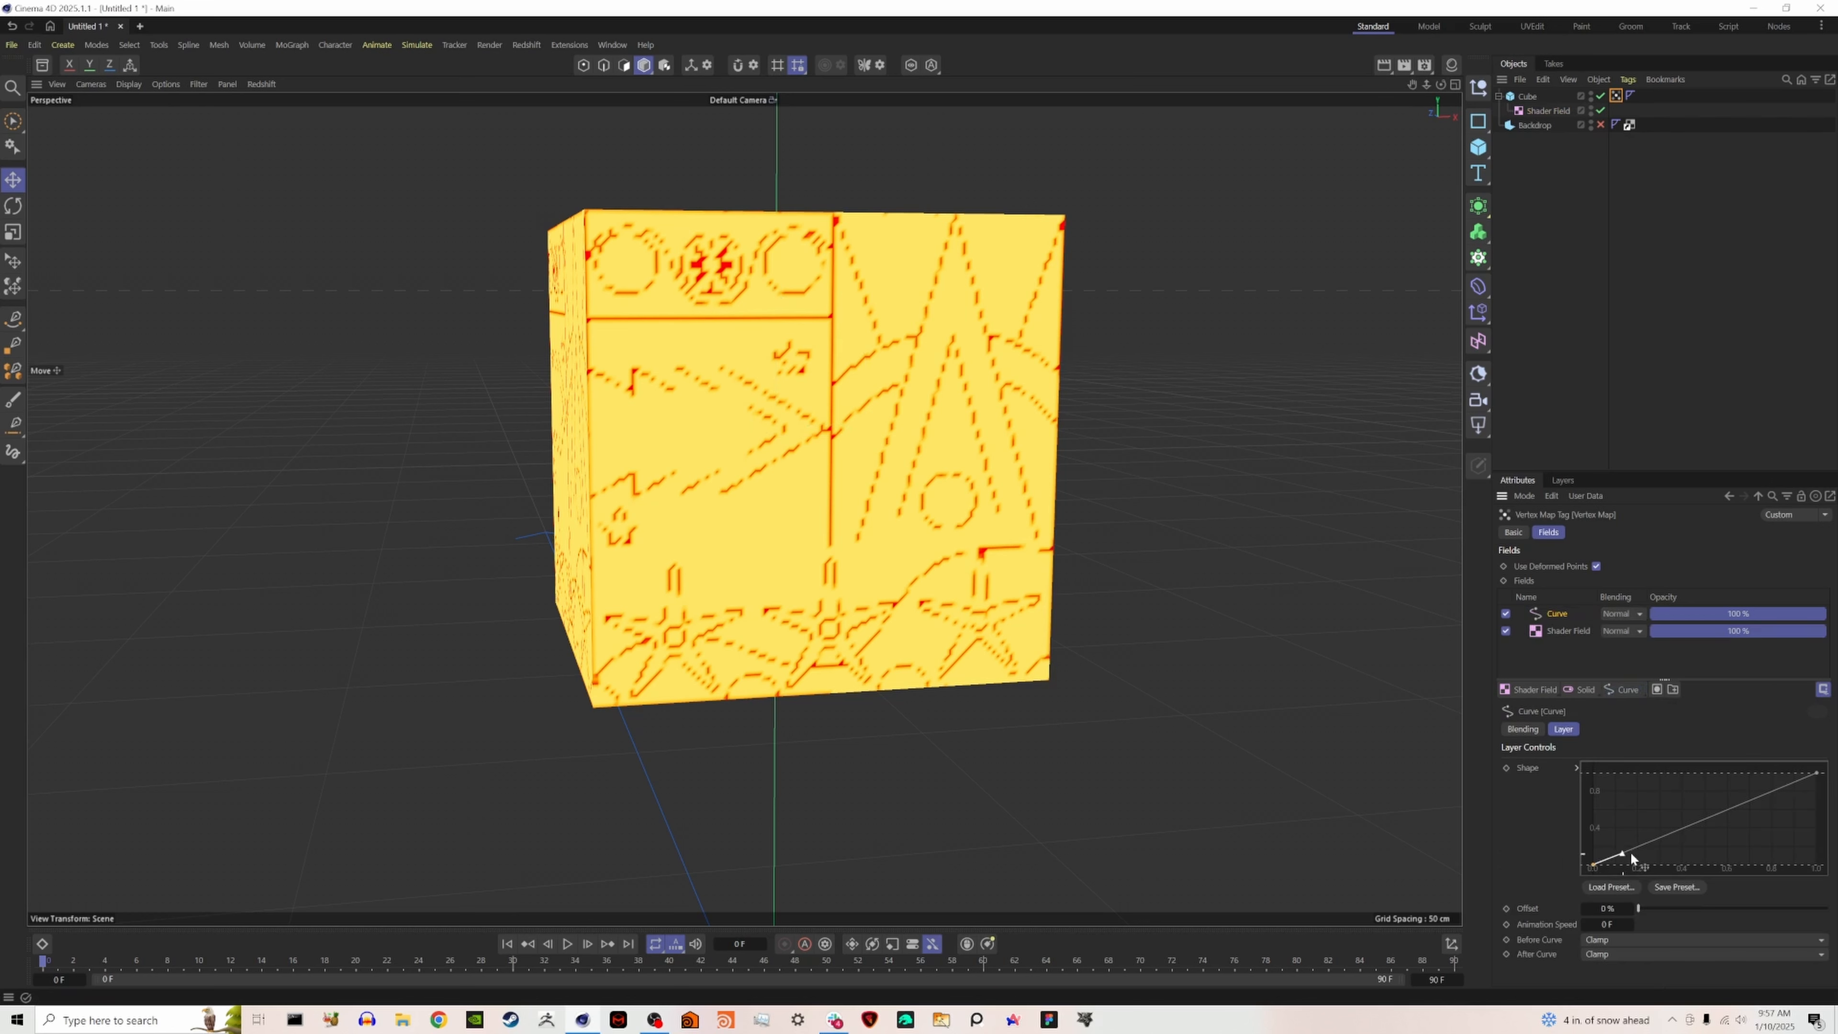
pyautogui.moveTo(1630, 852); pyautogui.dragTo(1733, 866)
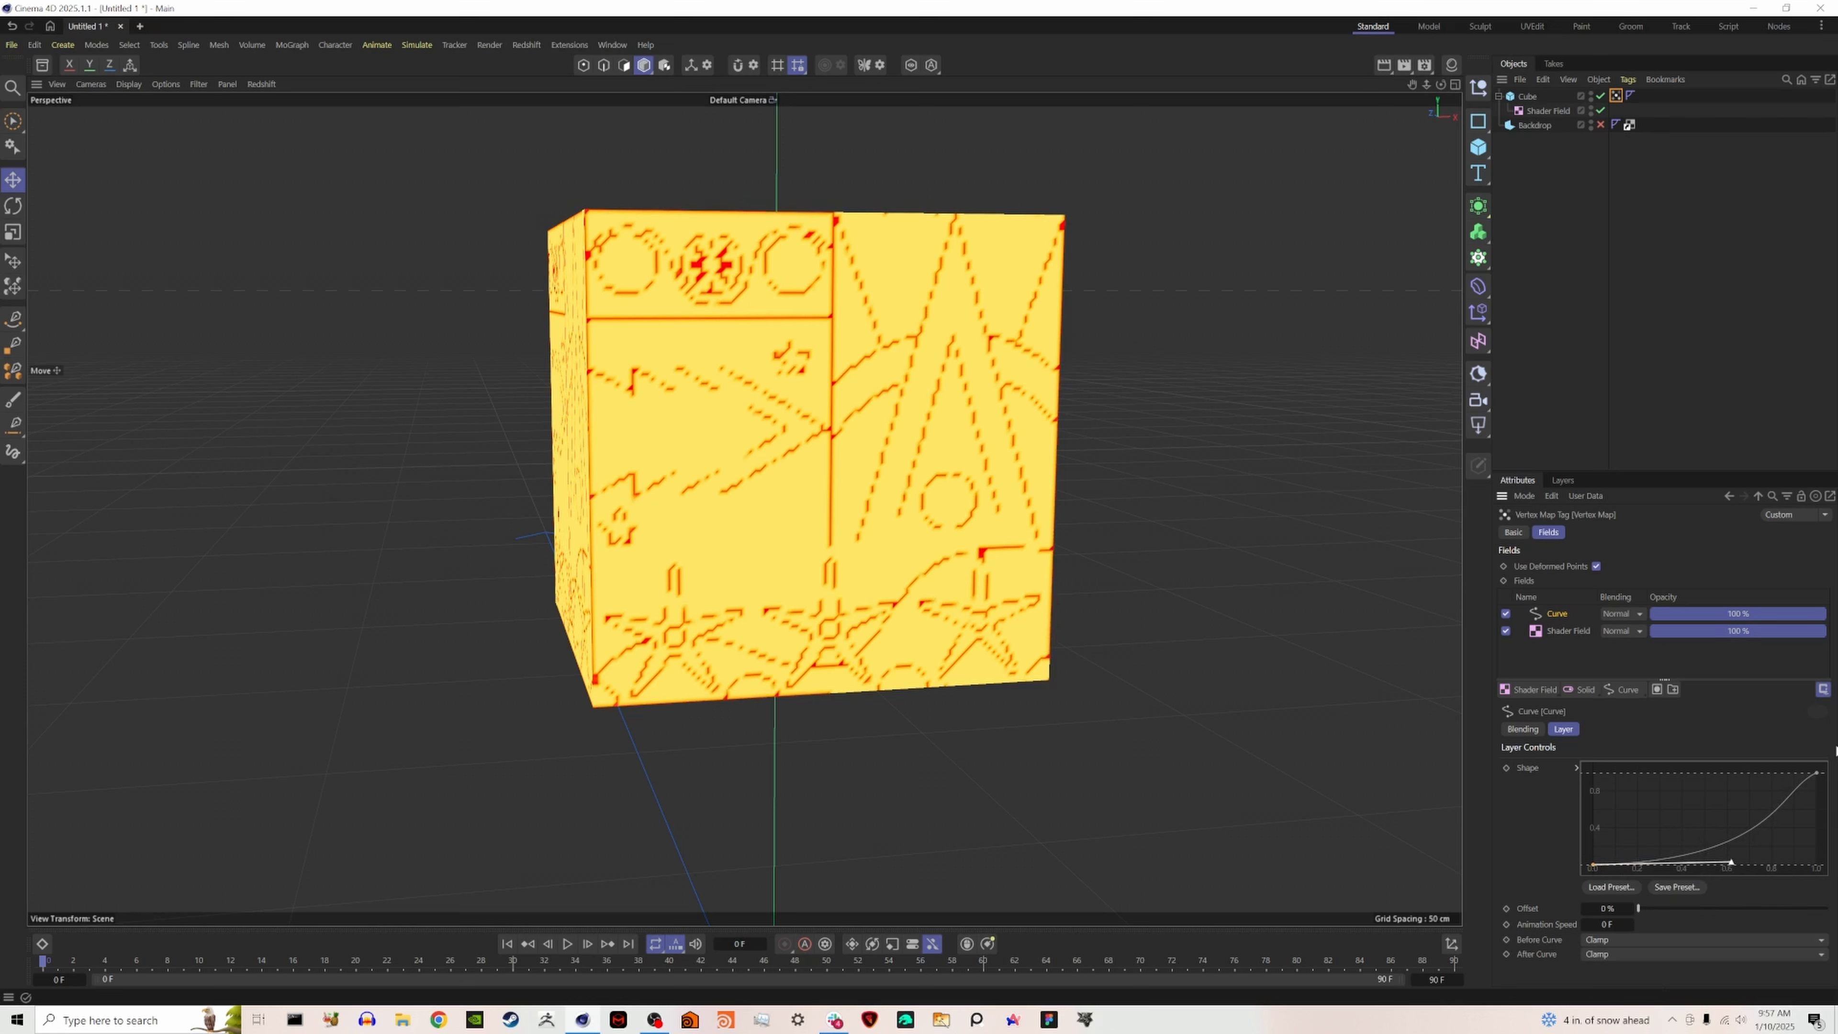
# - Change the Shader Field image's sampling to Alias 3
pyautogui.click(1560, 632)
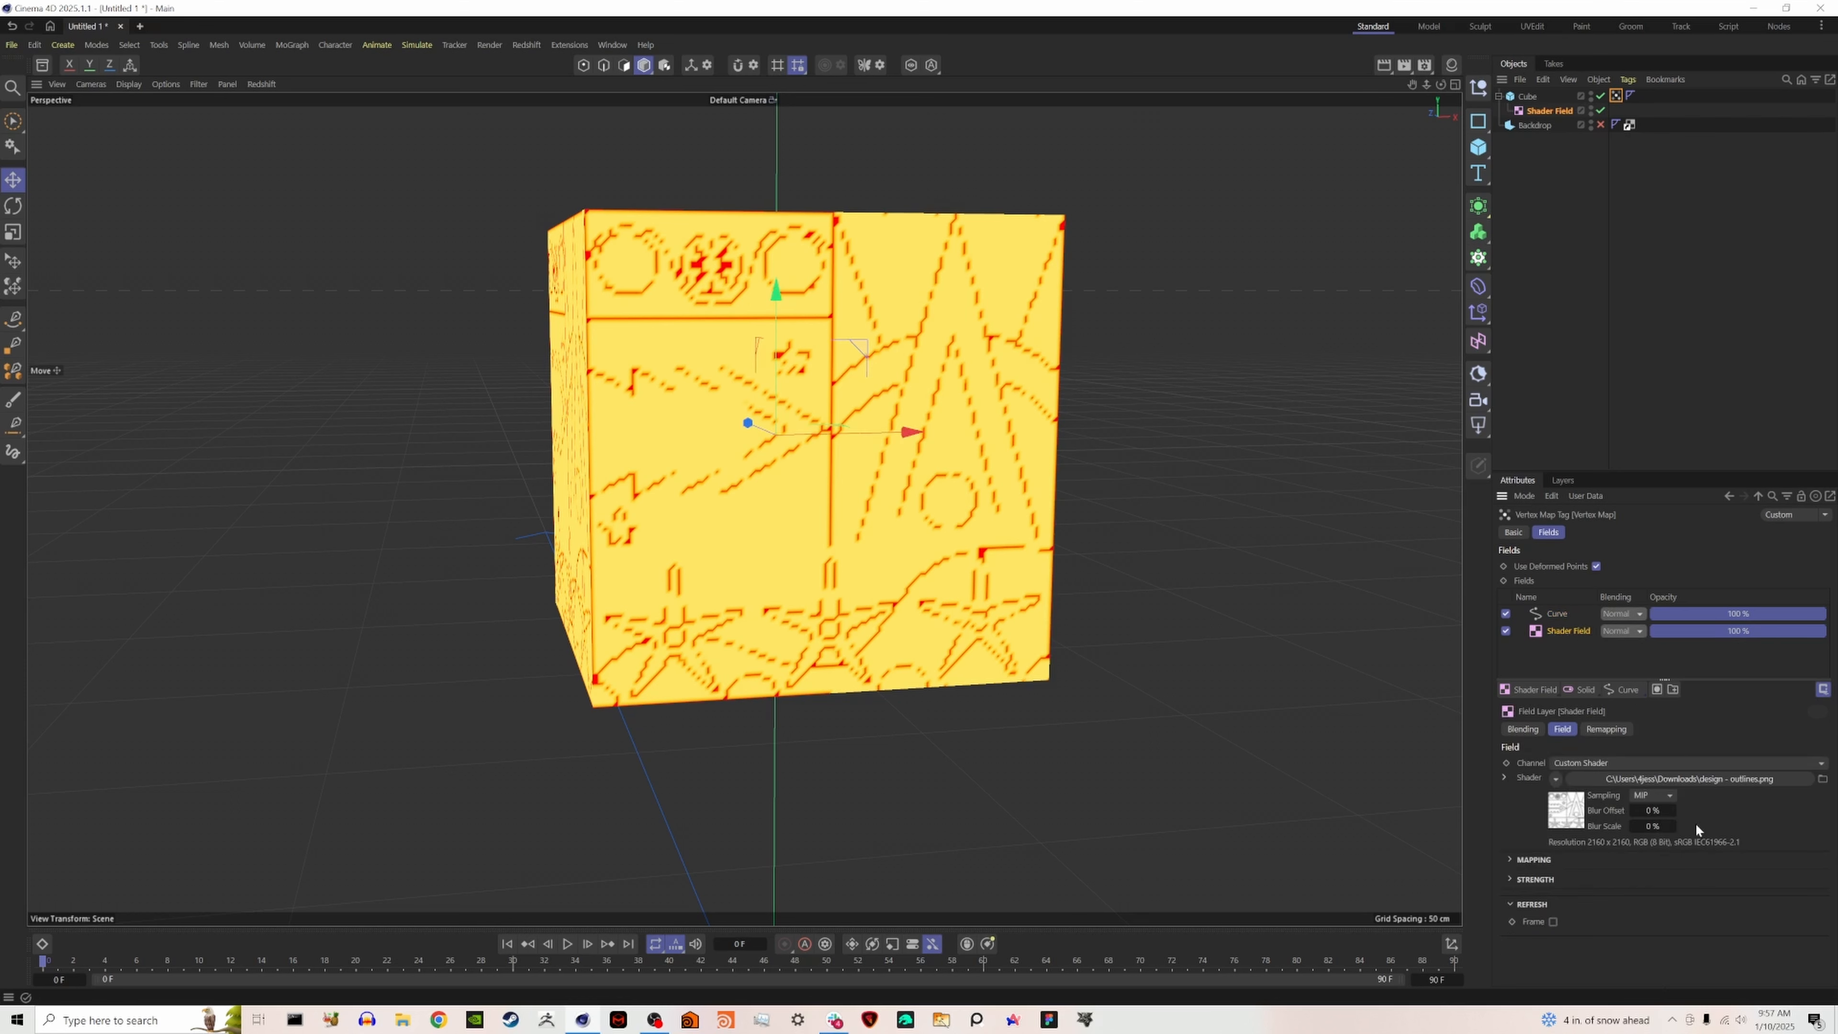
pyautogui.click(1663, 796)
pyautogui.click(1659, 893)
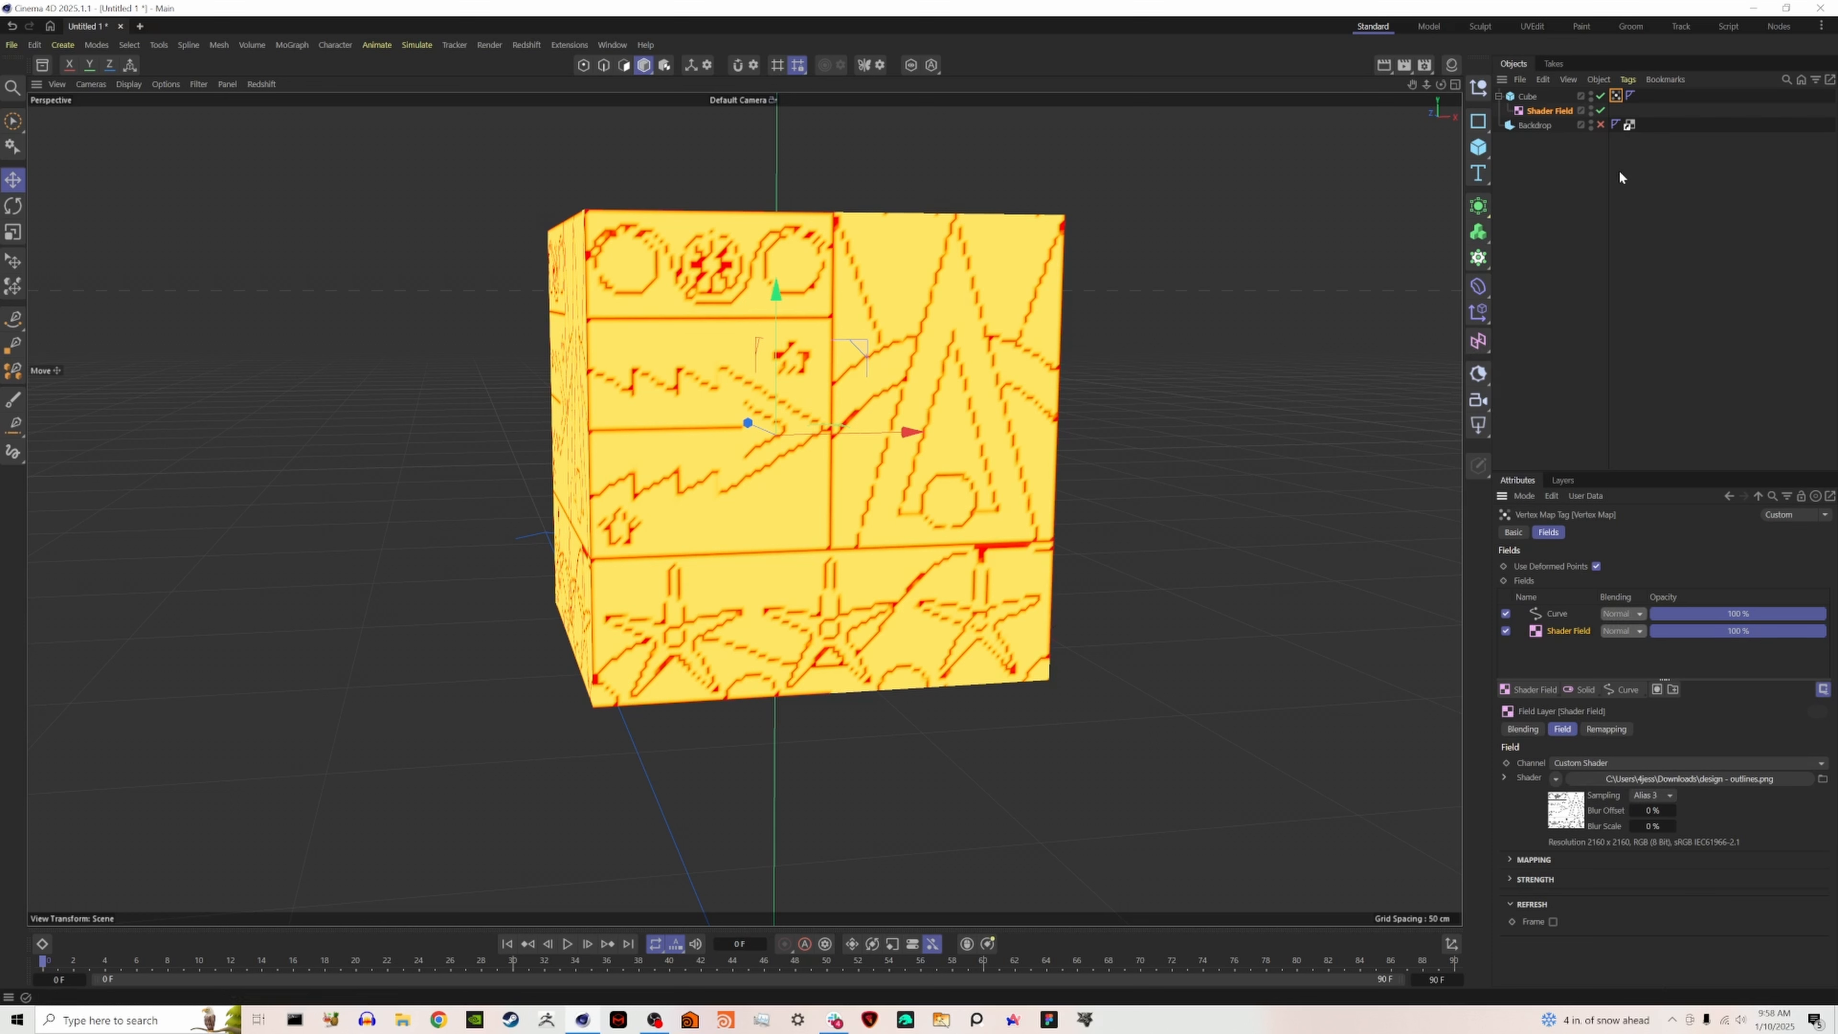
pyautogui.click(1595, 190)
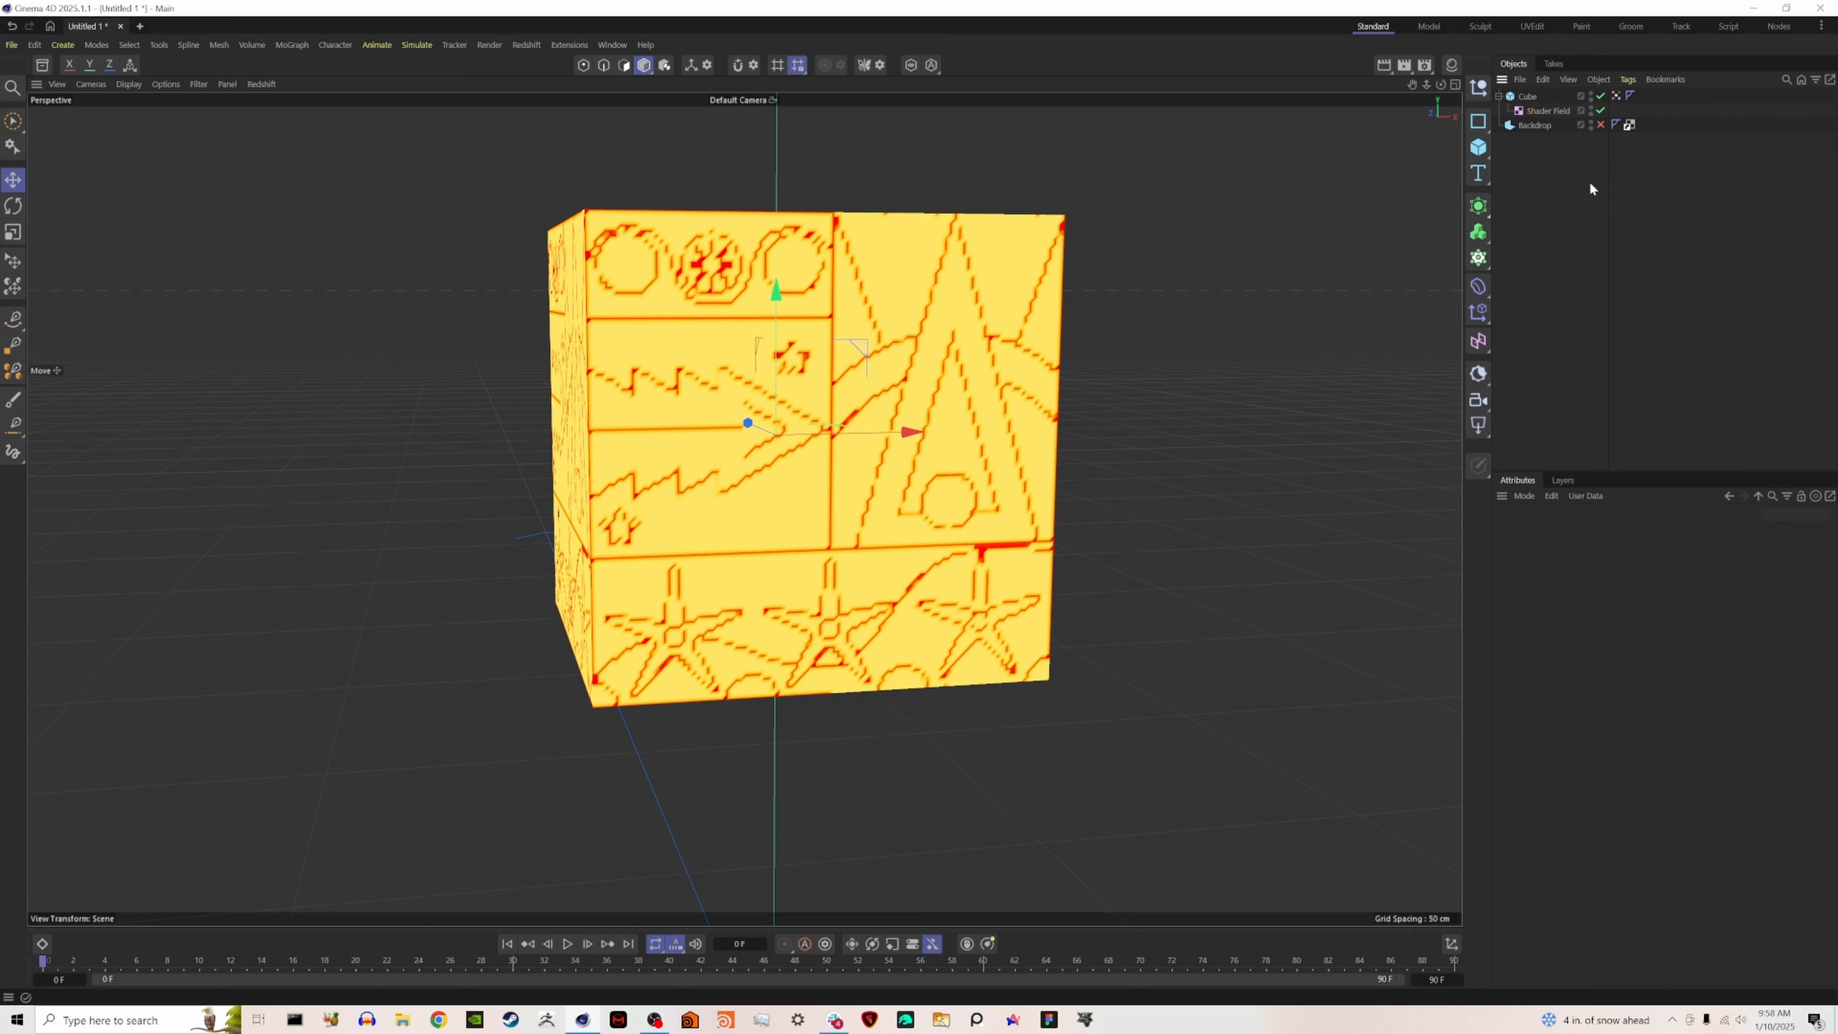
# - Bring up the available simulation tags for the cube
pyautogui.click(1532, 99)
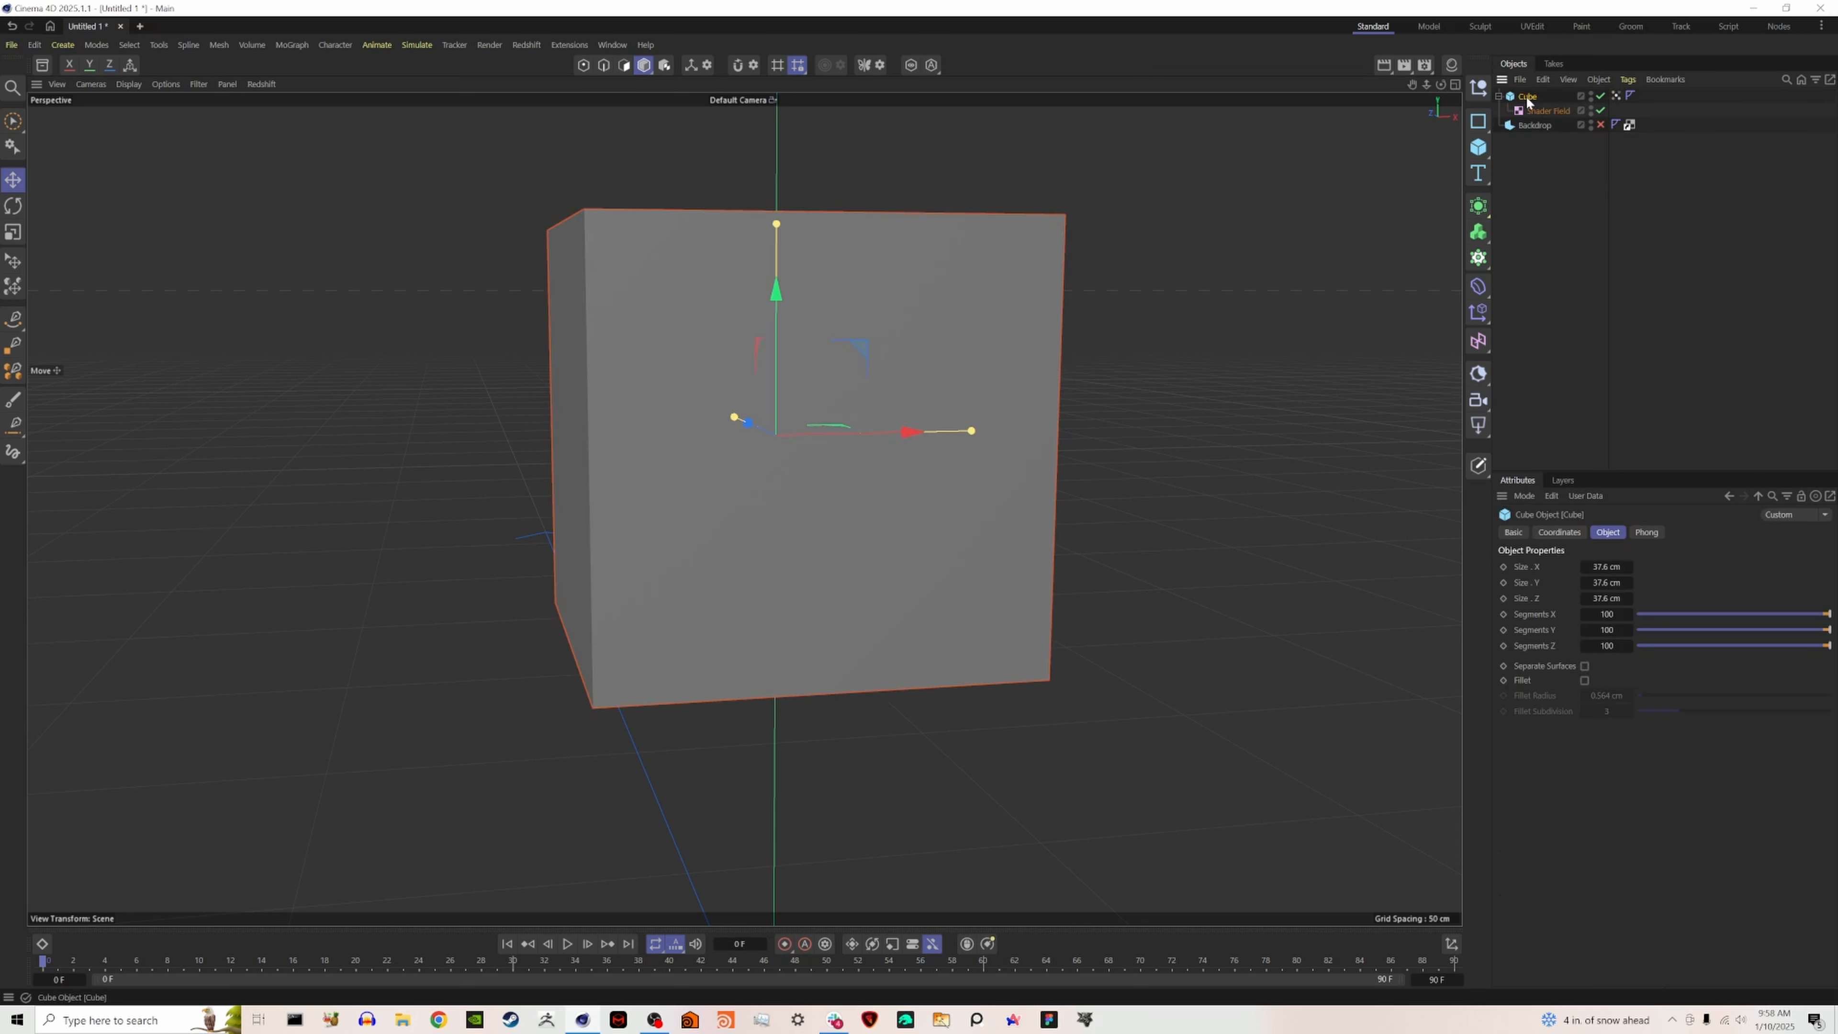
pyautogui.rightClick(1529, 103)
pyautogui.moveTo(1613, 305)
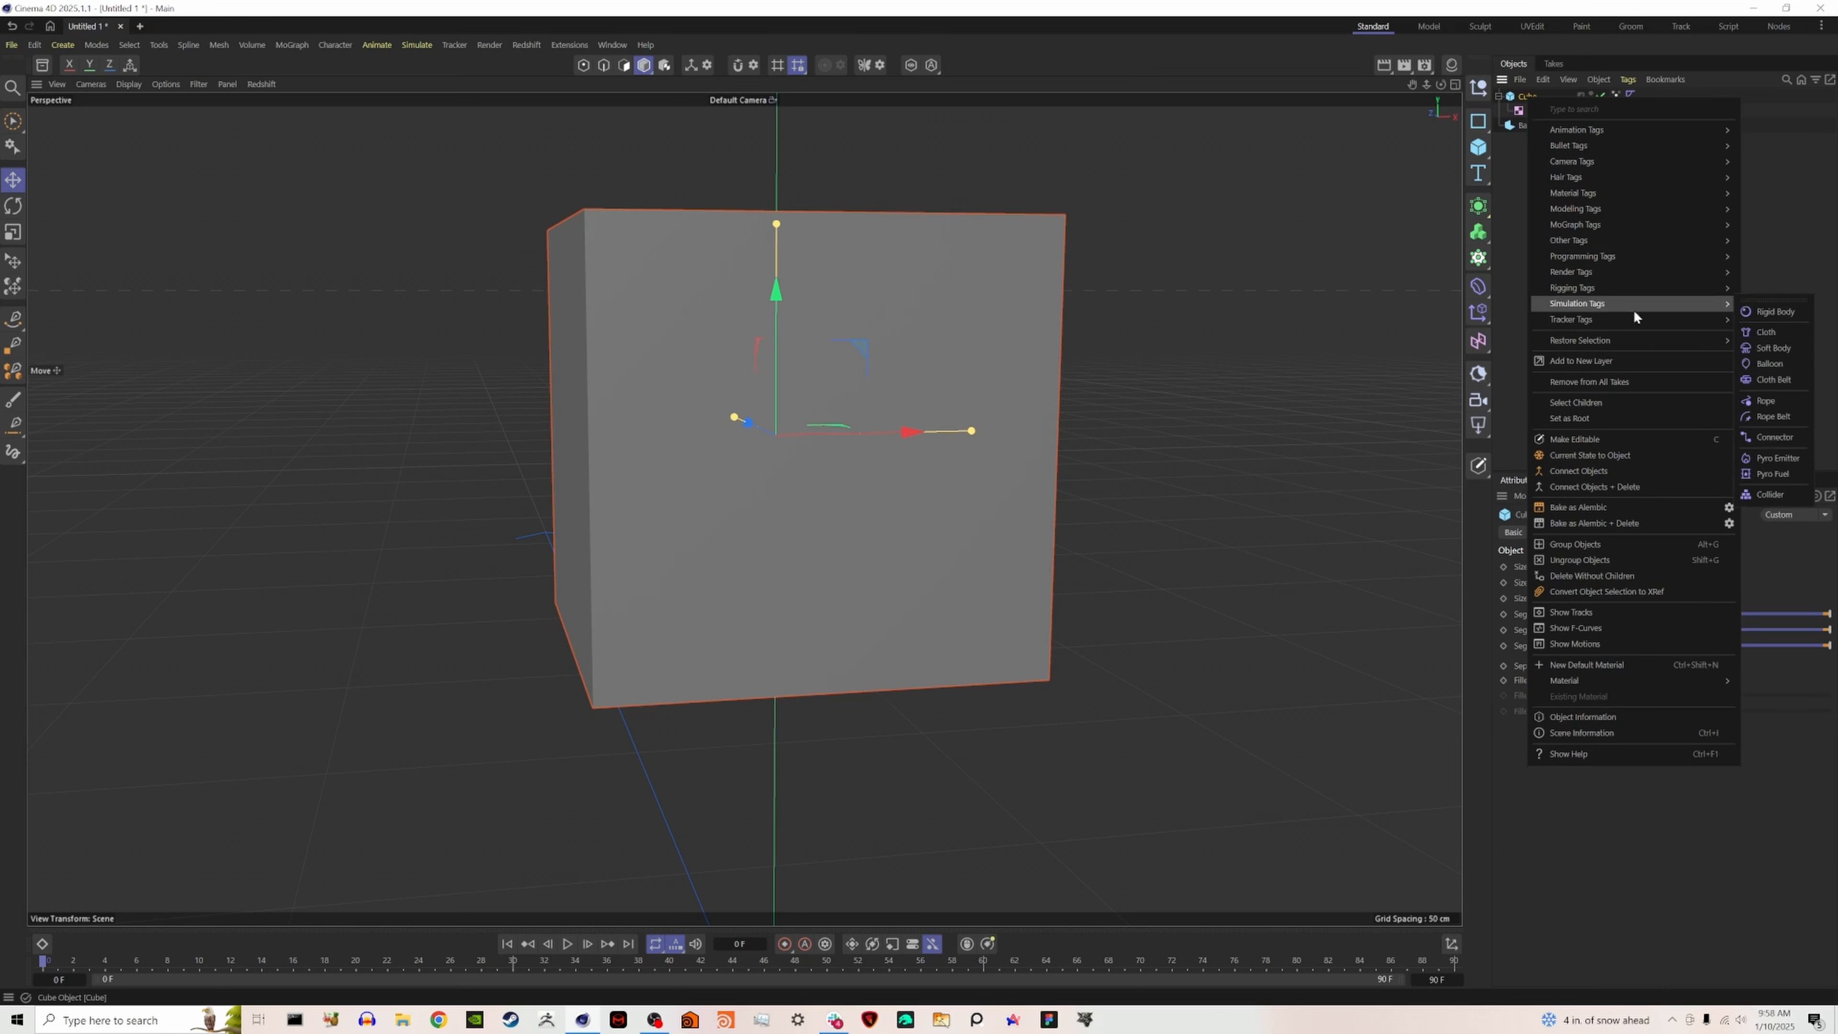
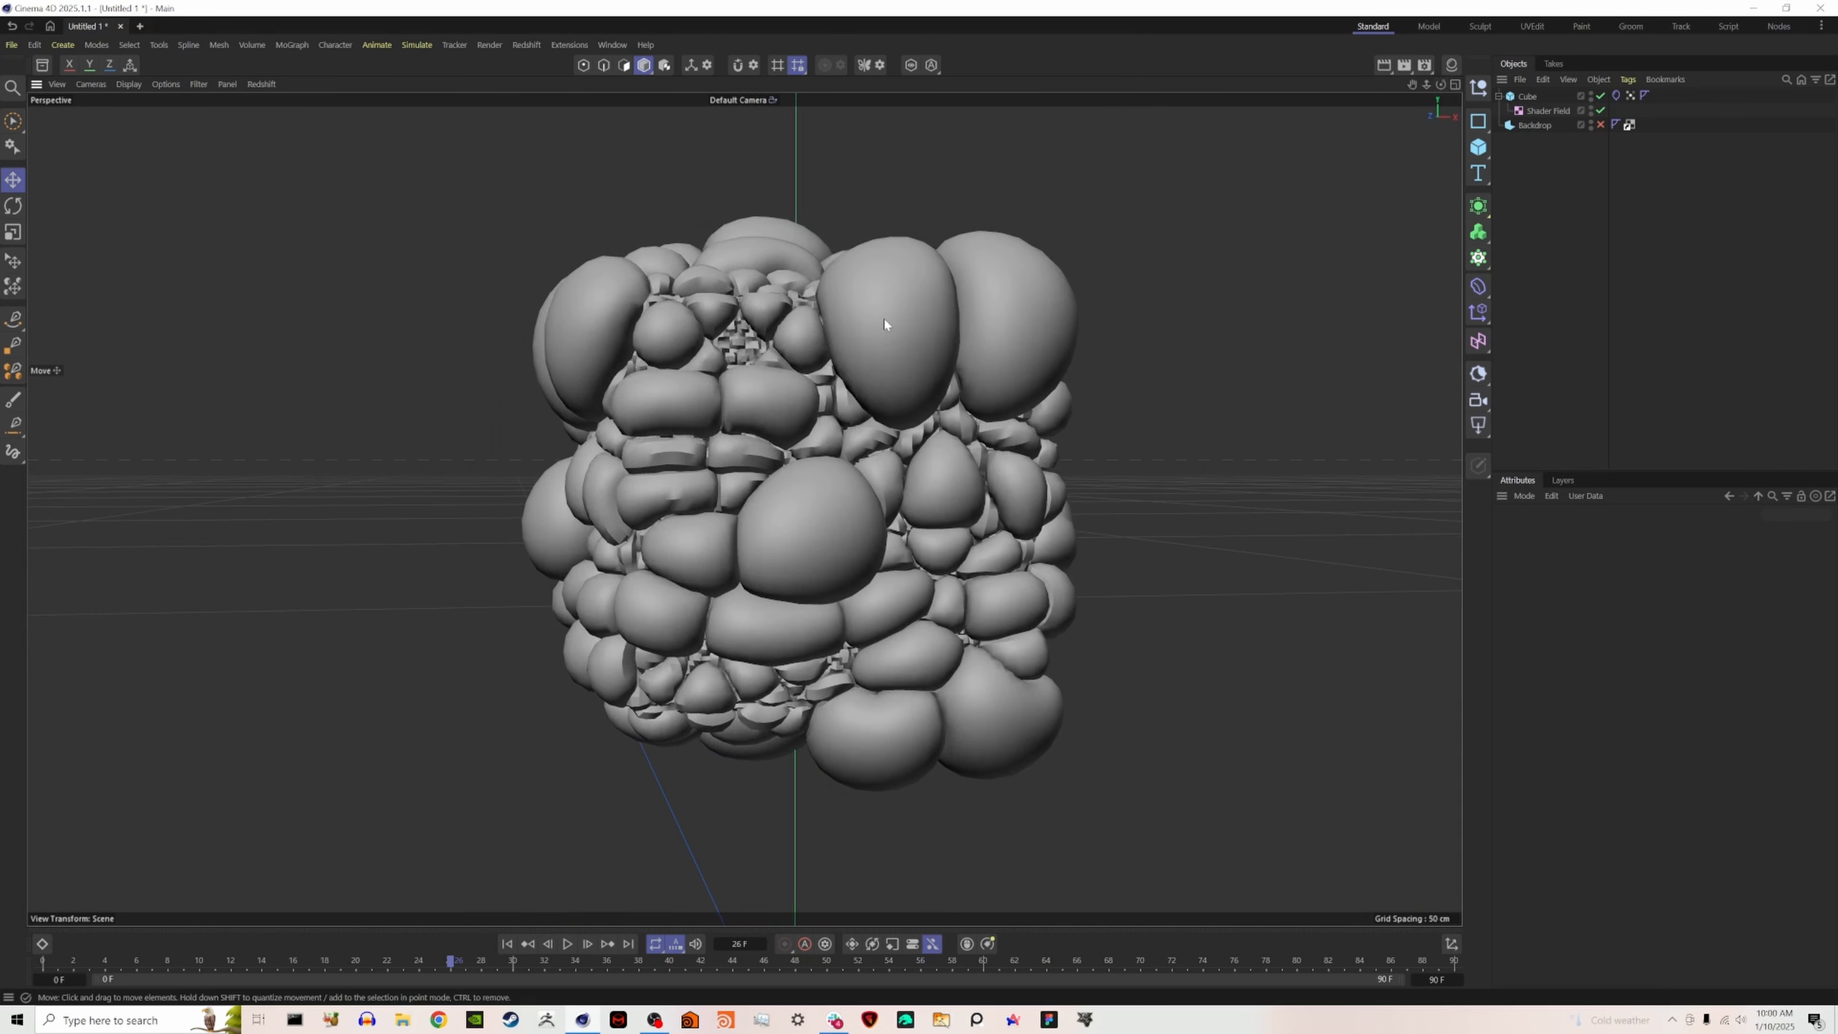
# - Set the Overpressure in the cube's balloon cloth tag to 1.1 and play the simulation to about frame 54
pyautogui.click(1616, 96)
pyautogui.click(1581, 534)
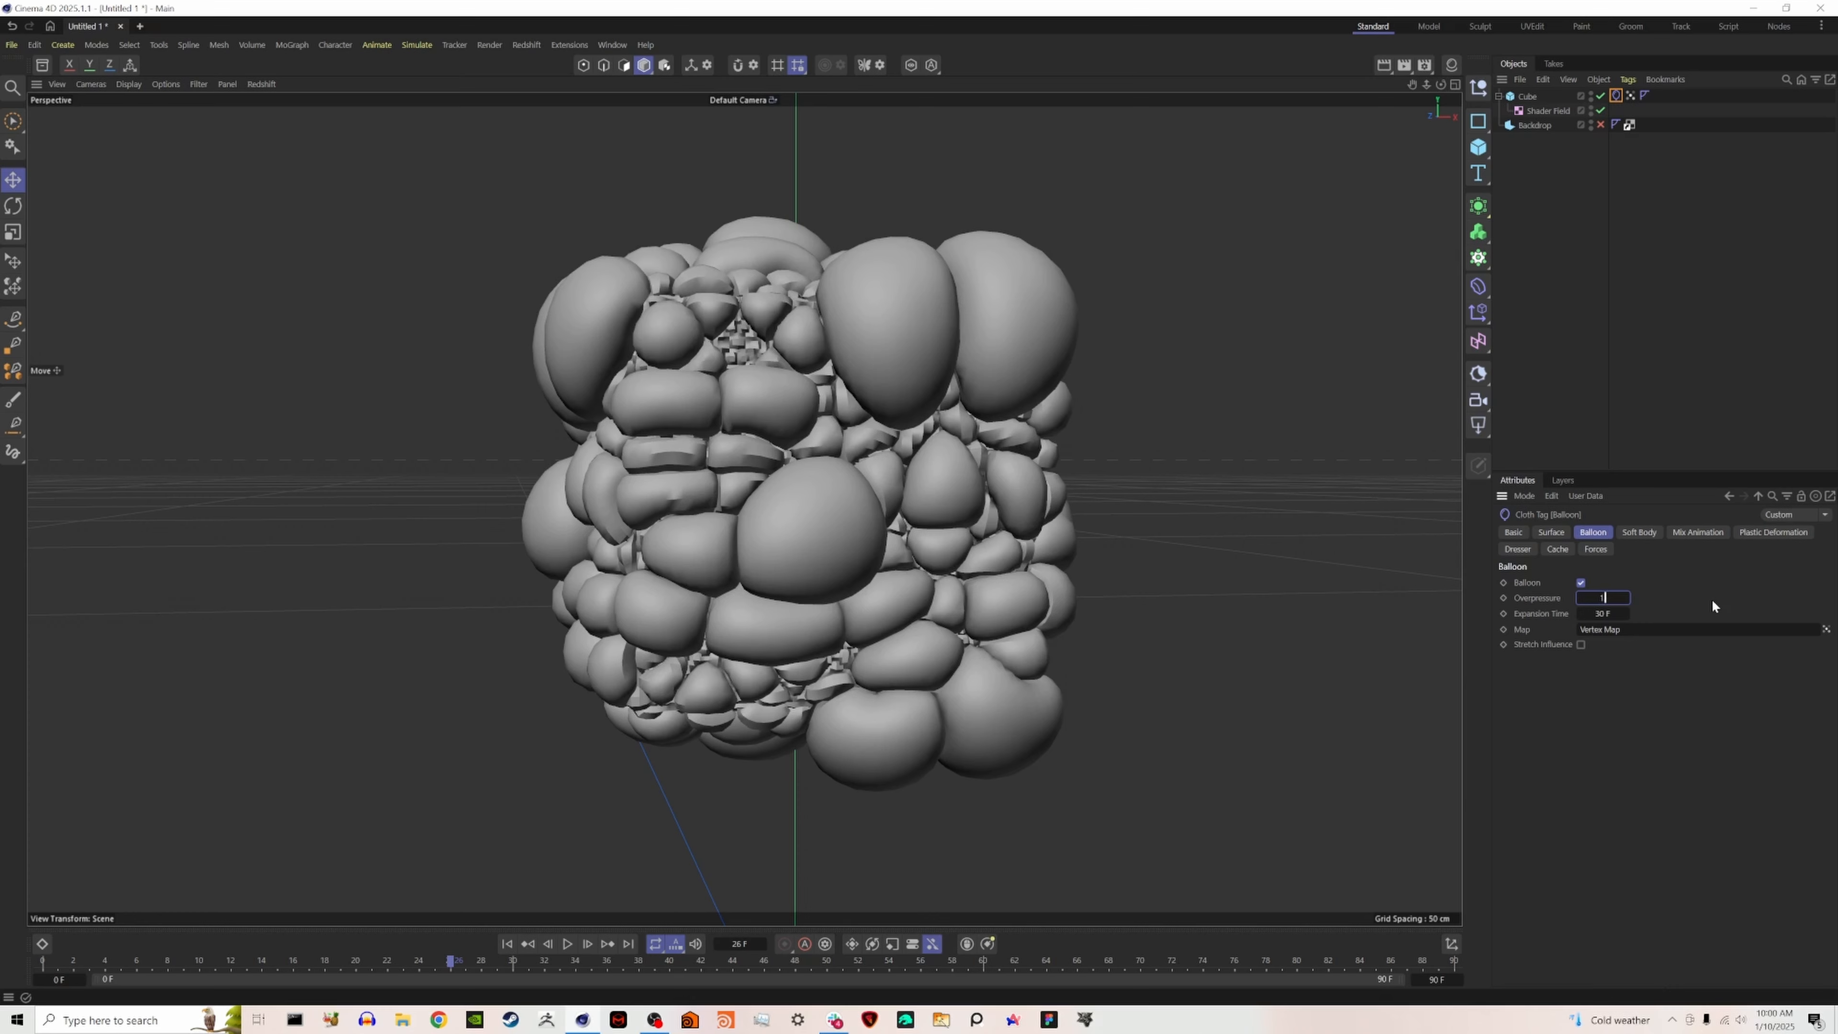
pyautogui.press('Return')
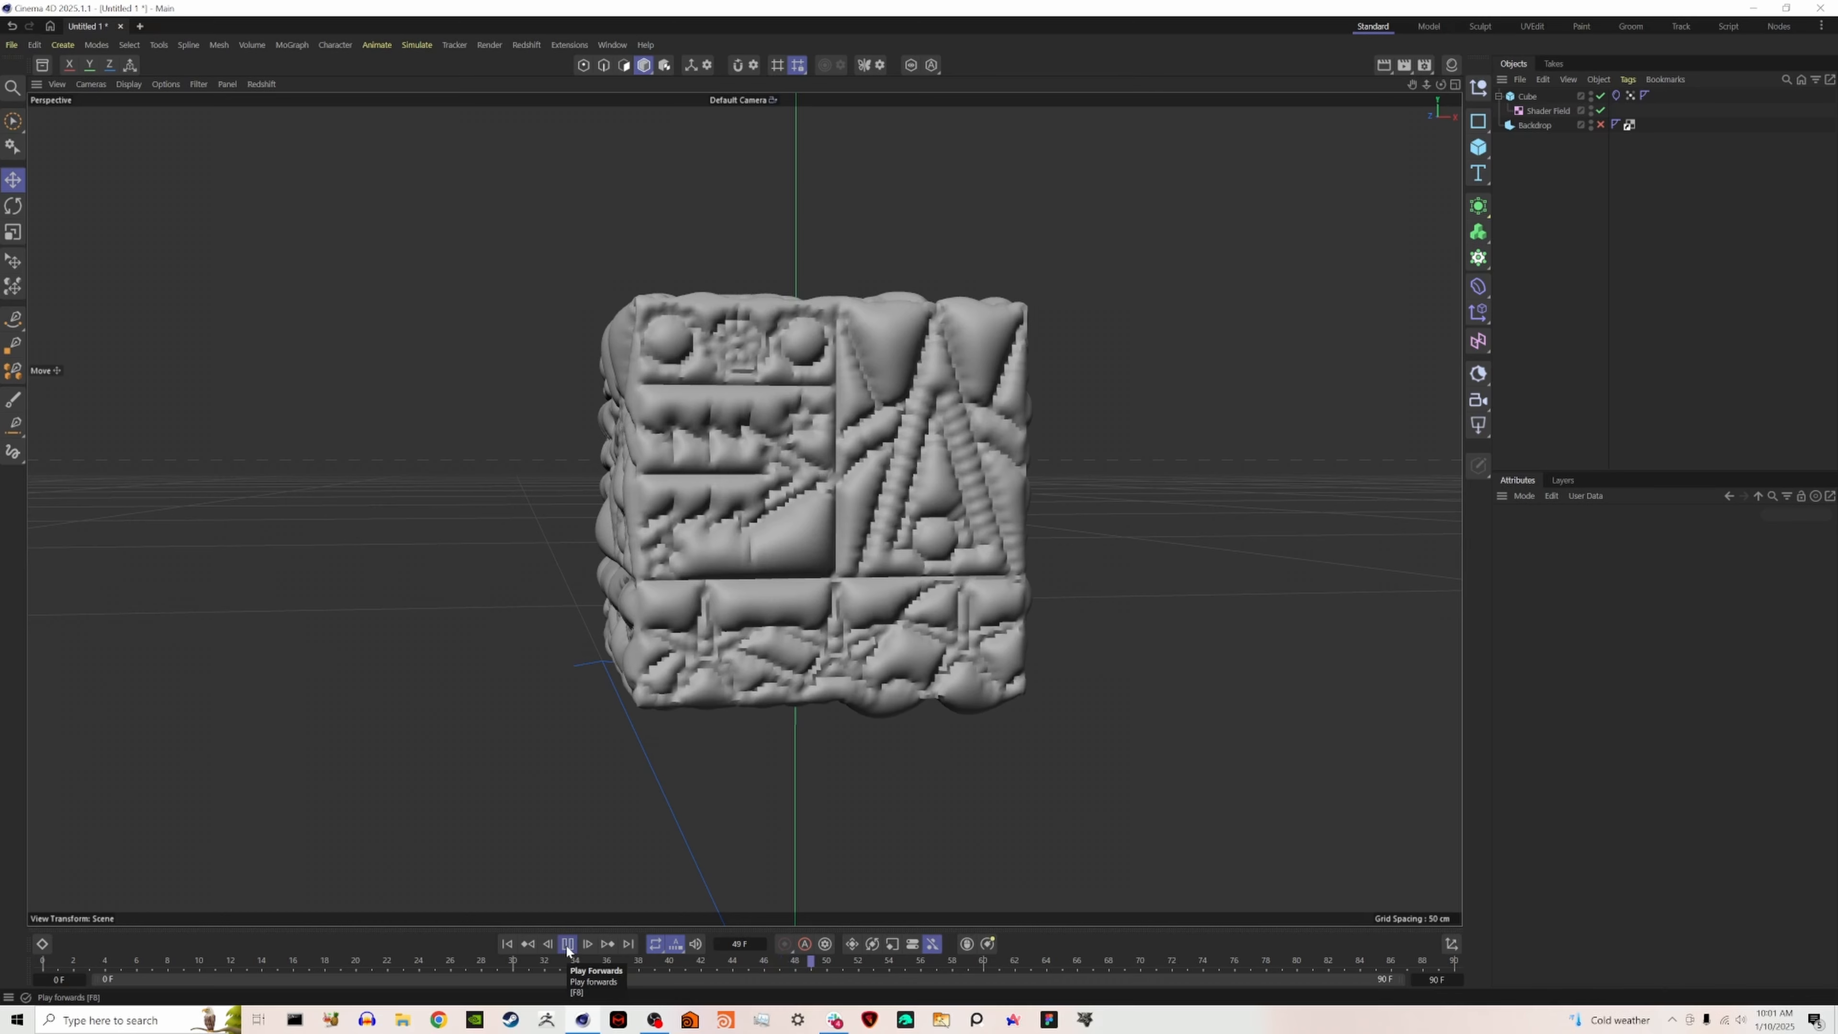
pyautogui.click(567, 950)
pyautogui.keyDown('alt'); pyautogui.moveTo(712, 441); pyautogui.dragTo(749, 499); pyautogui.keyUp('alt')
# - Reduce the cloth tag's Mix Animation pin Influence to 46% and replay the simulation from the start to about frame 55
pyautogui.click(1616, 96)
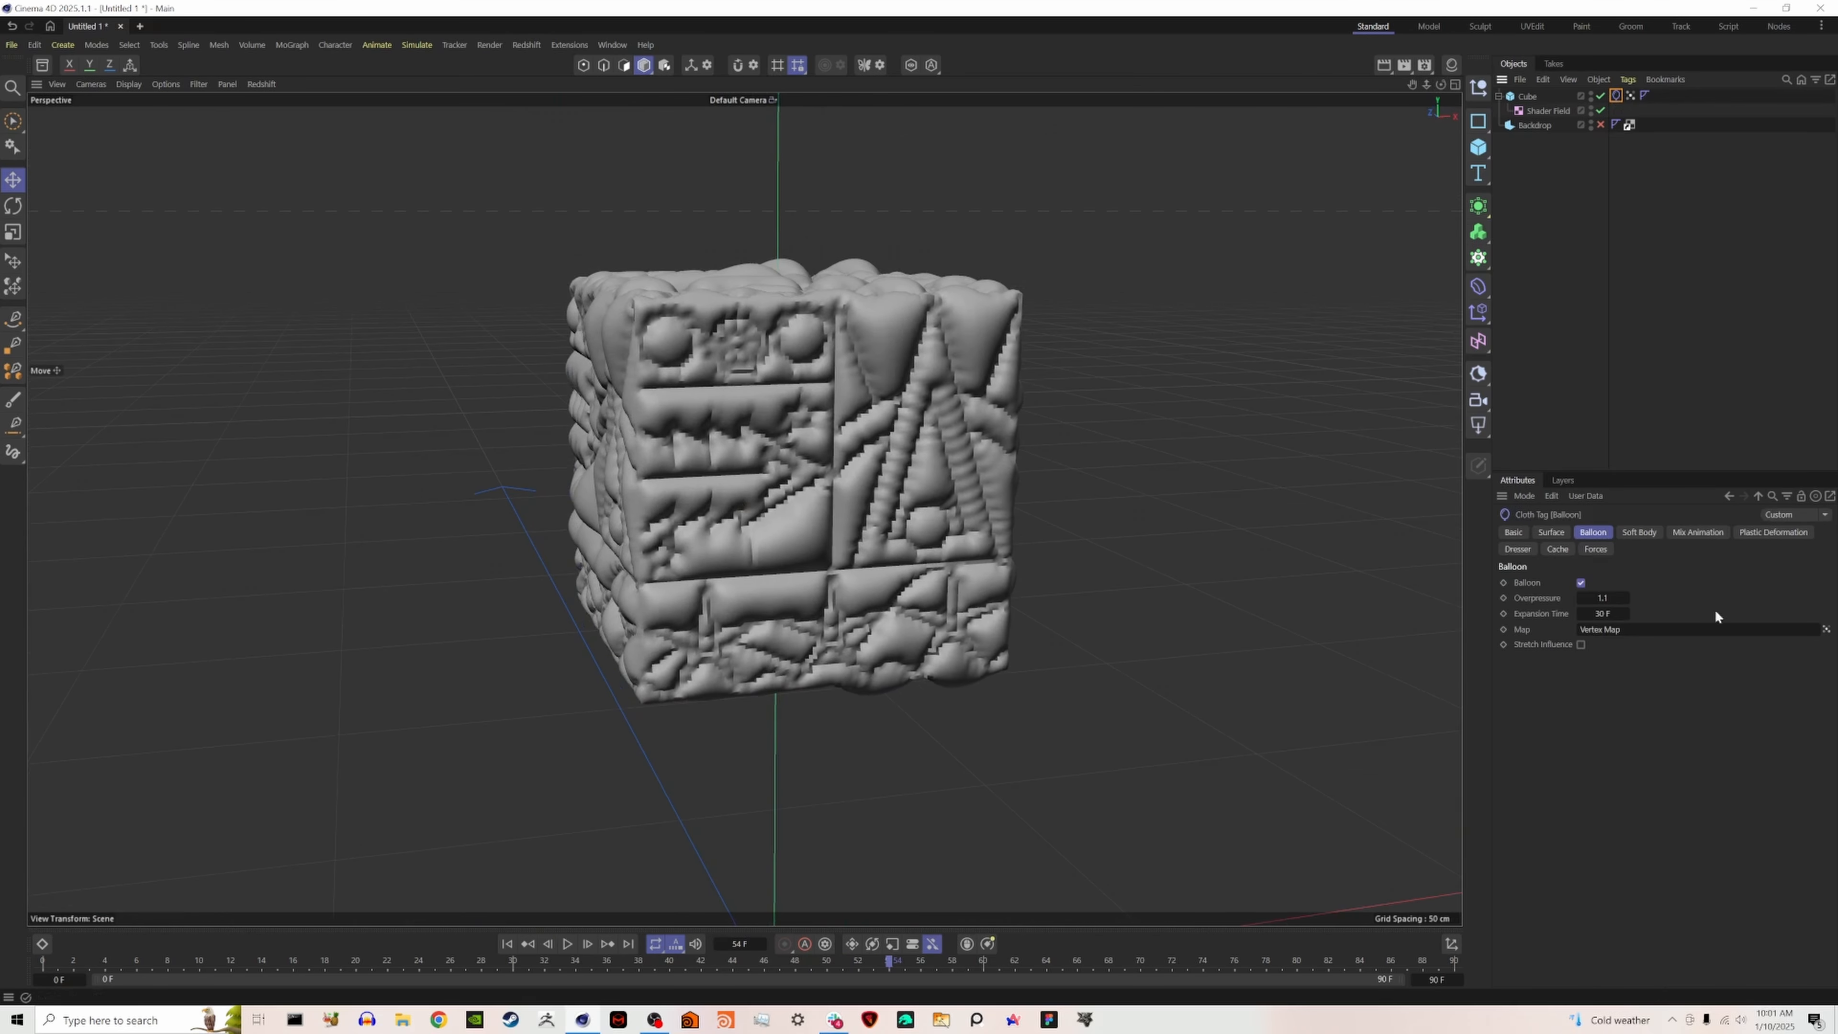
pyautogui.click(1698, 532)
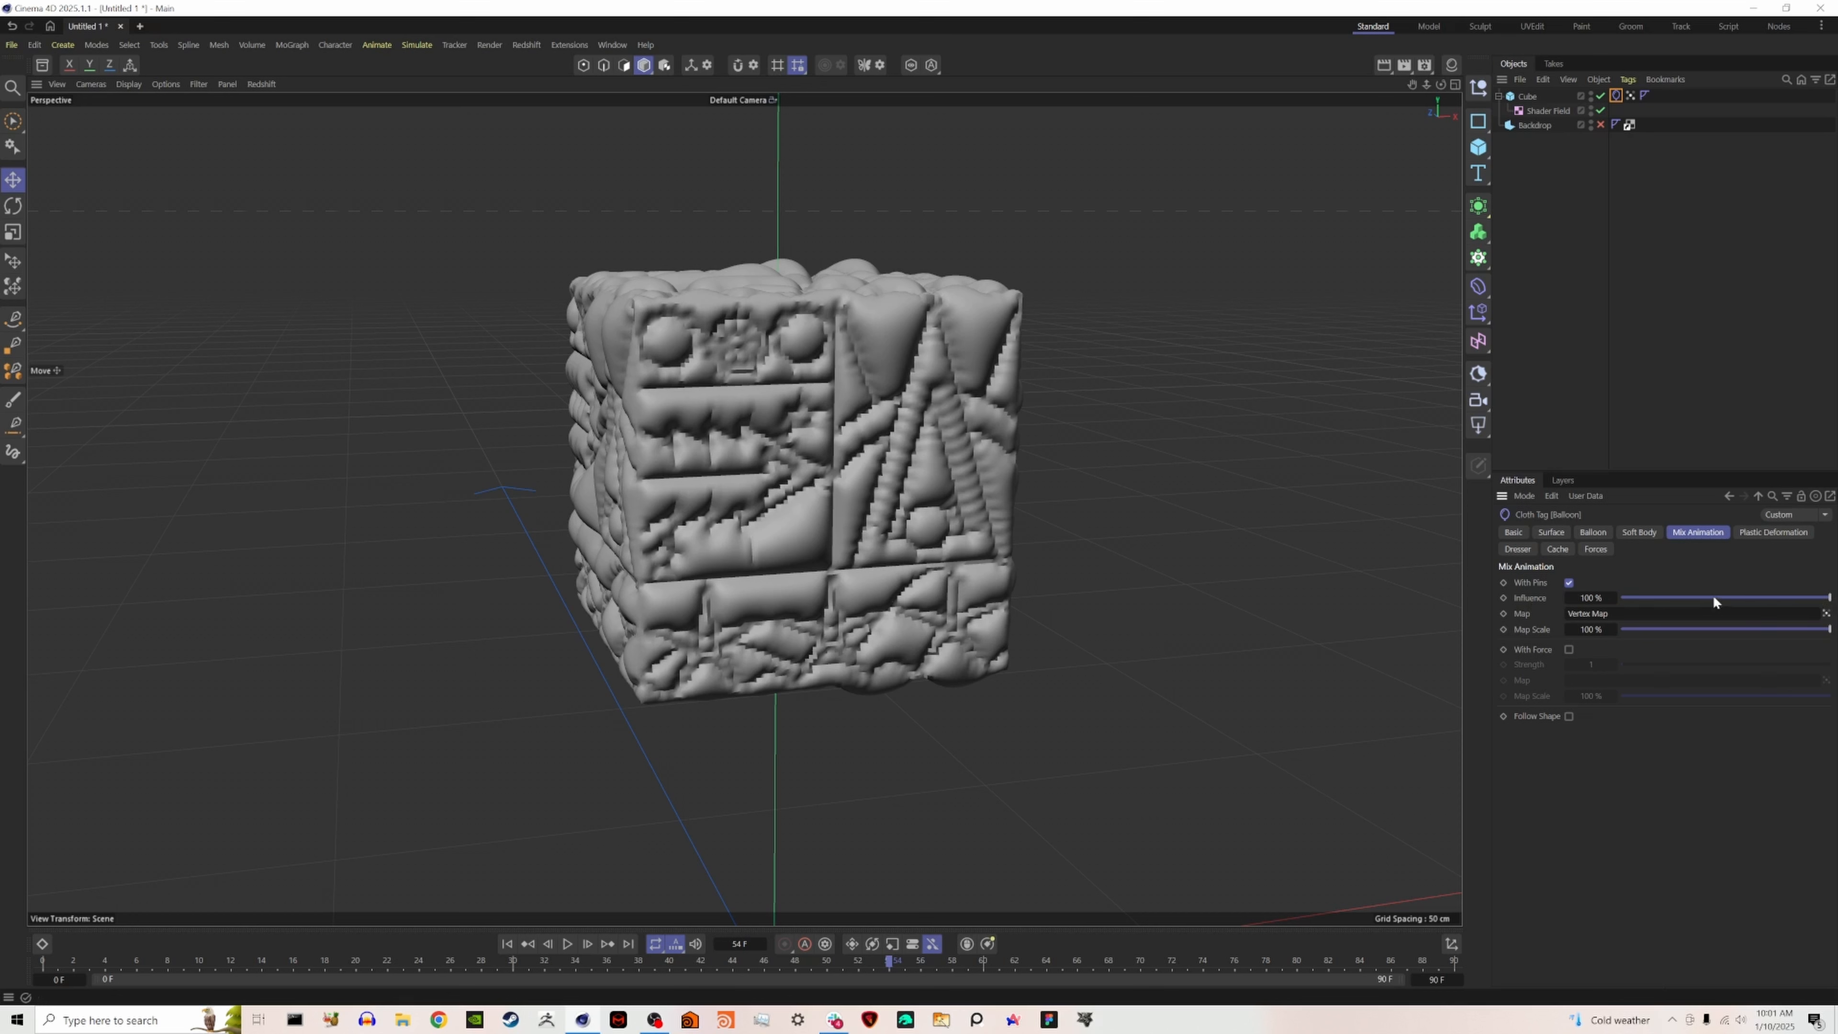
pyautogui.moveTo(1714, 598); pyautogui.dragTo(1717, 598)
pyautogui.click(506, 943)
pyautogui.click(565, 945)
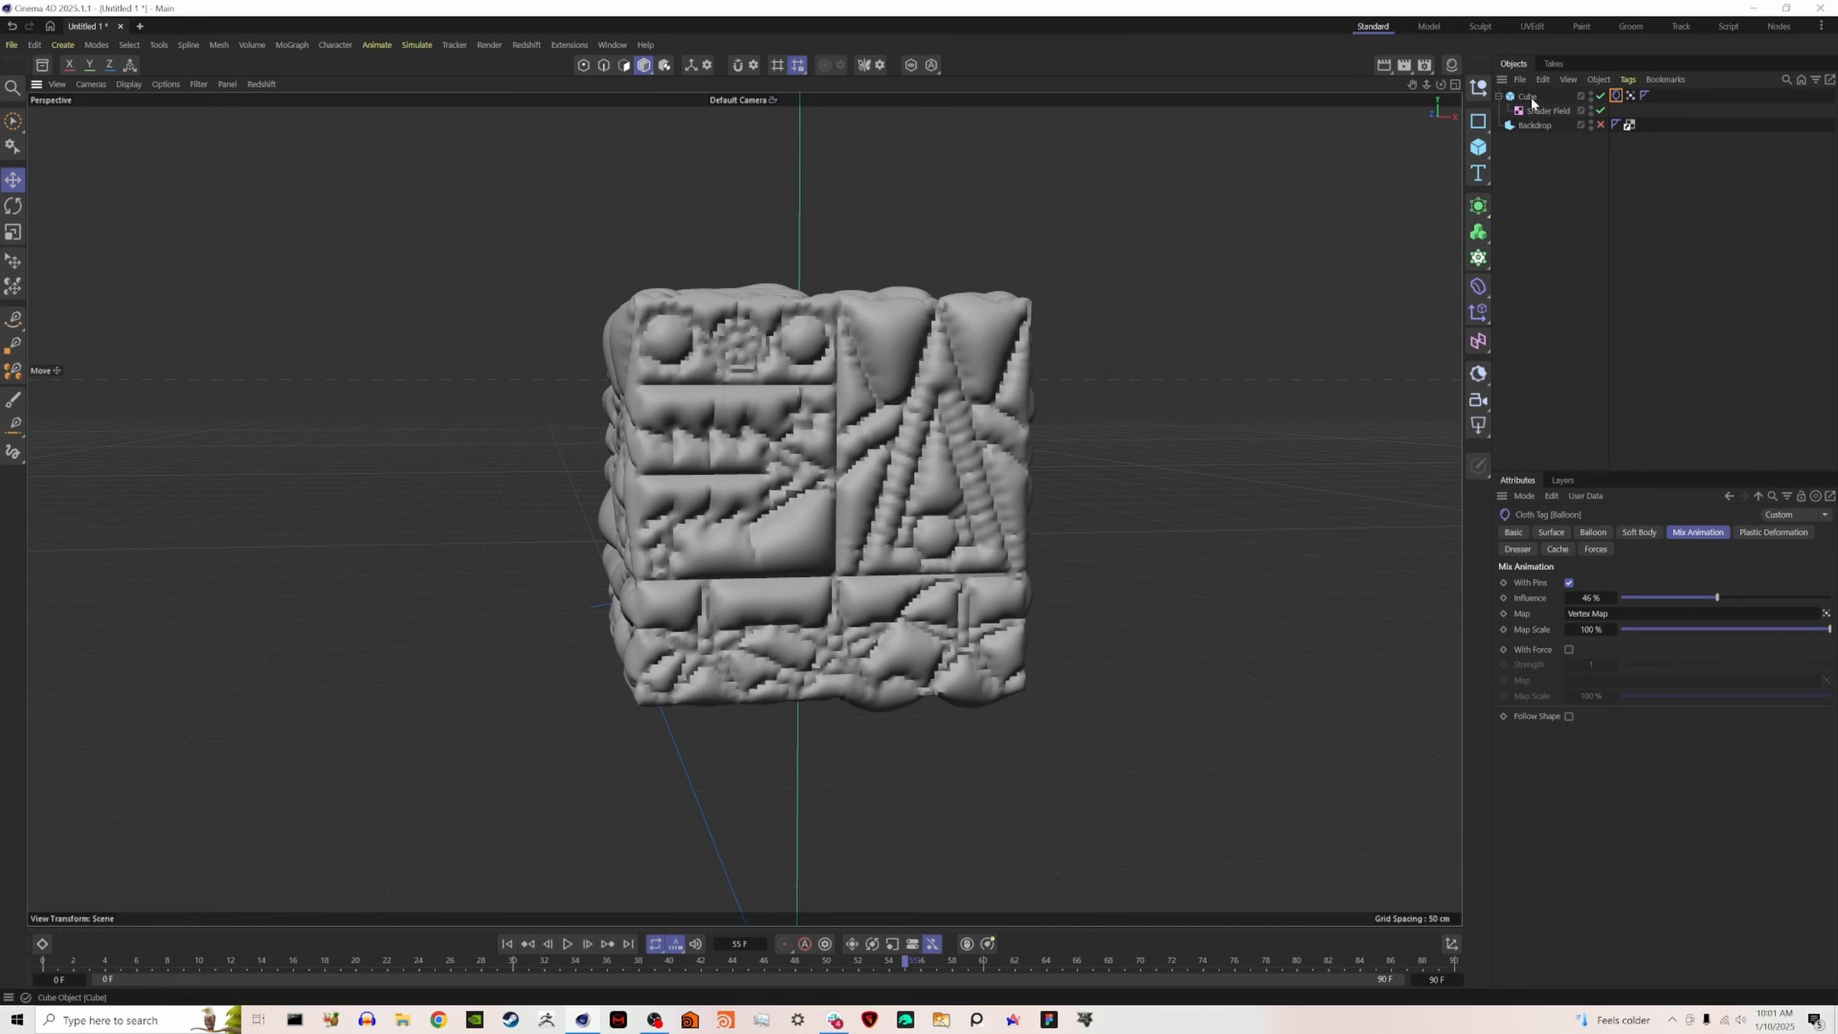
# - Convert the inflated cube's current state to a separate object and delete the cloth tag from that copy
pyautogui.click(1528, 97)
pyautogui.rightClick(1532, 102)
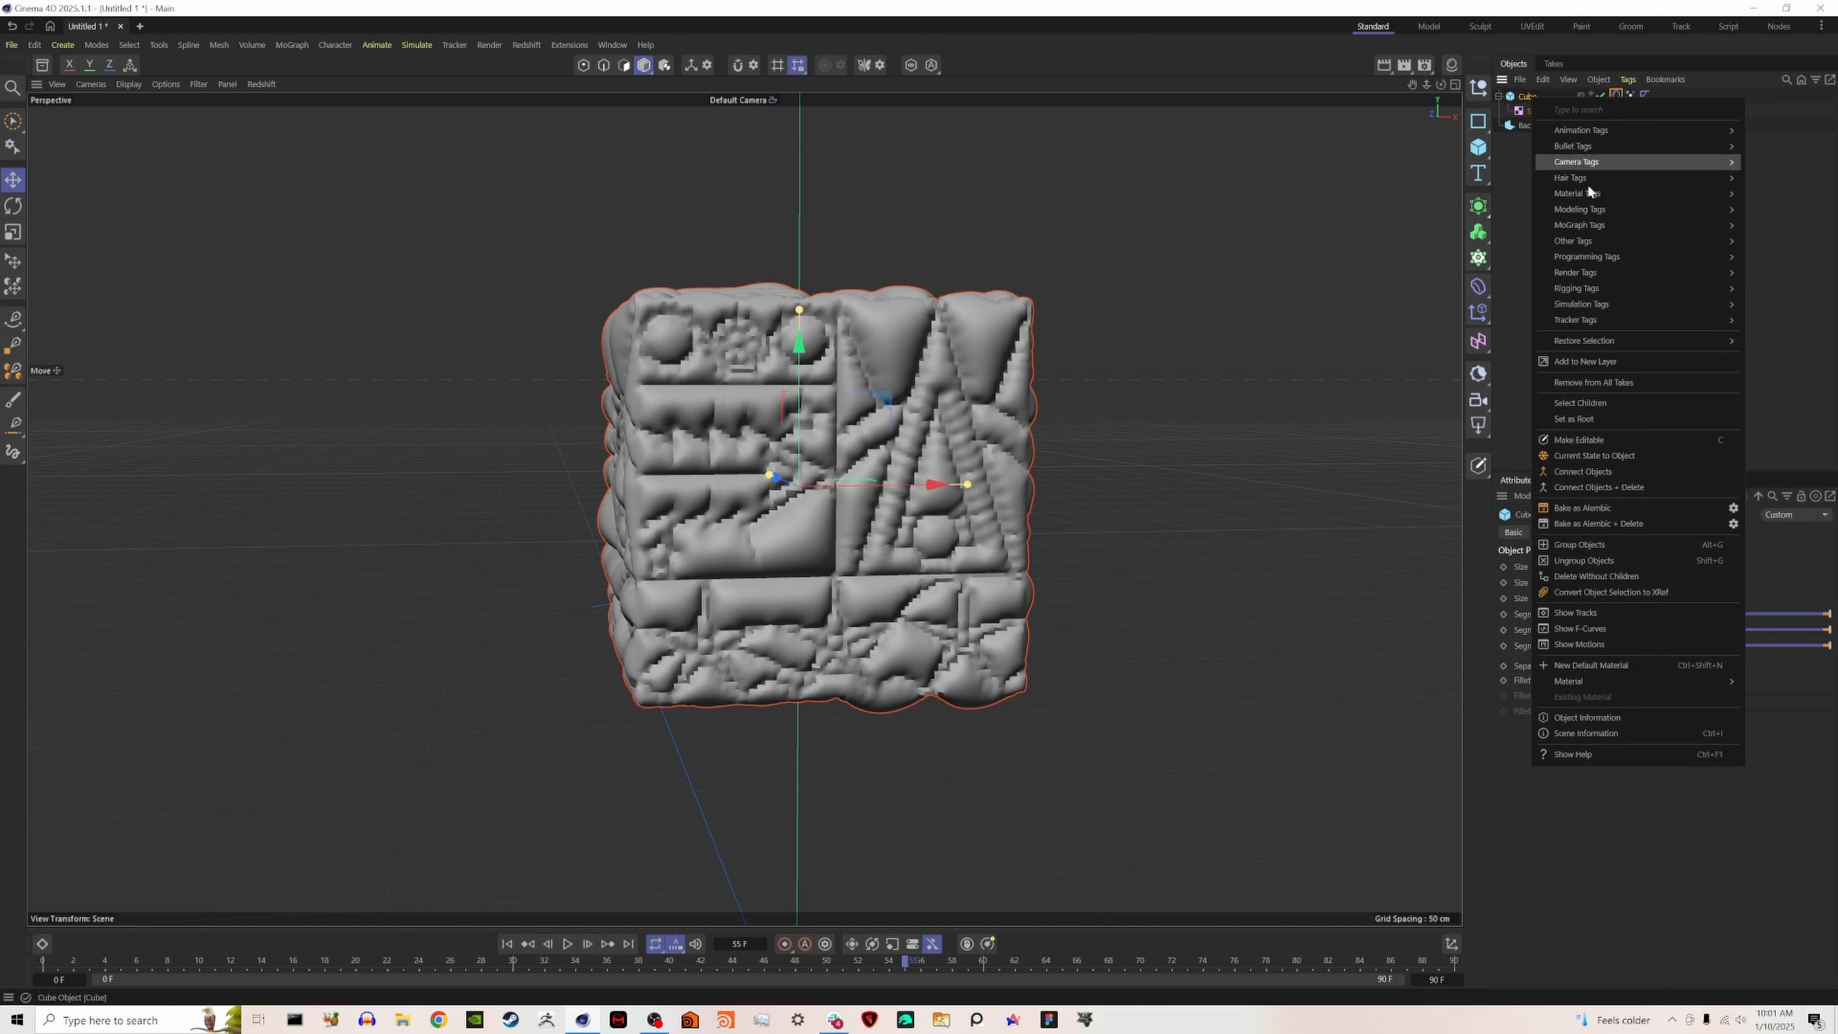
pyautogui.click(1613, 455)
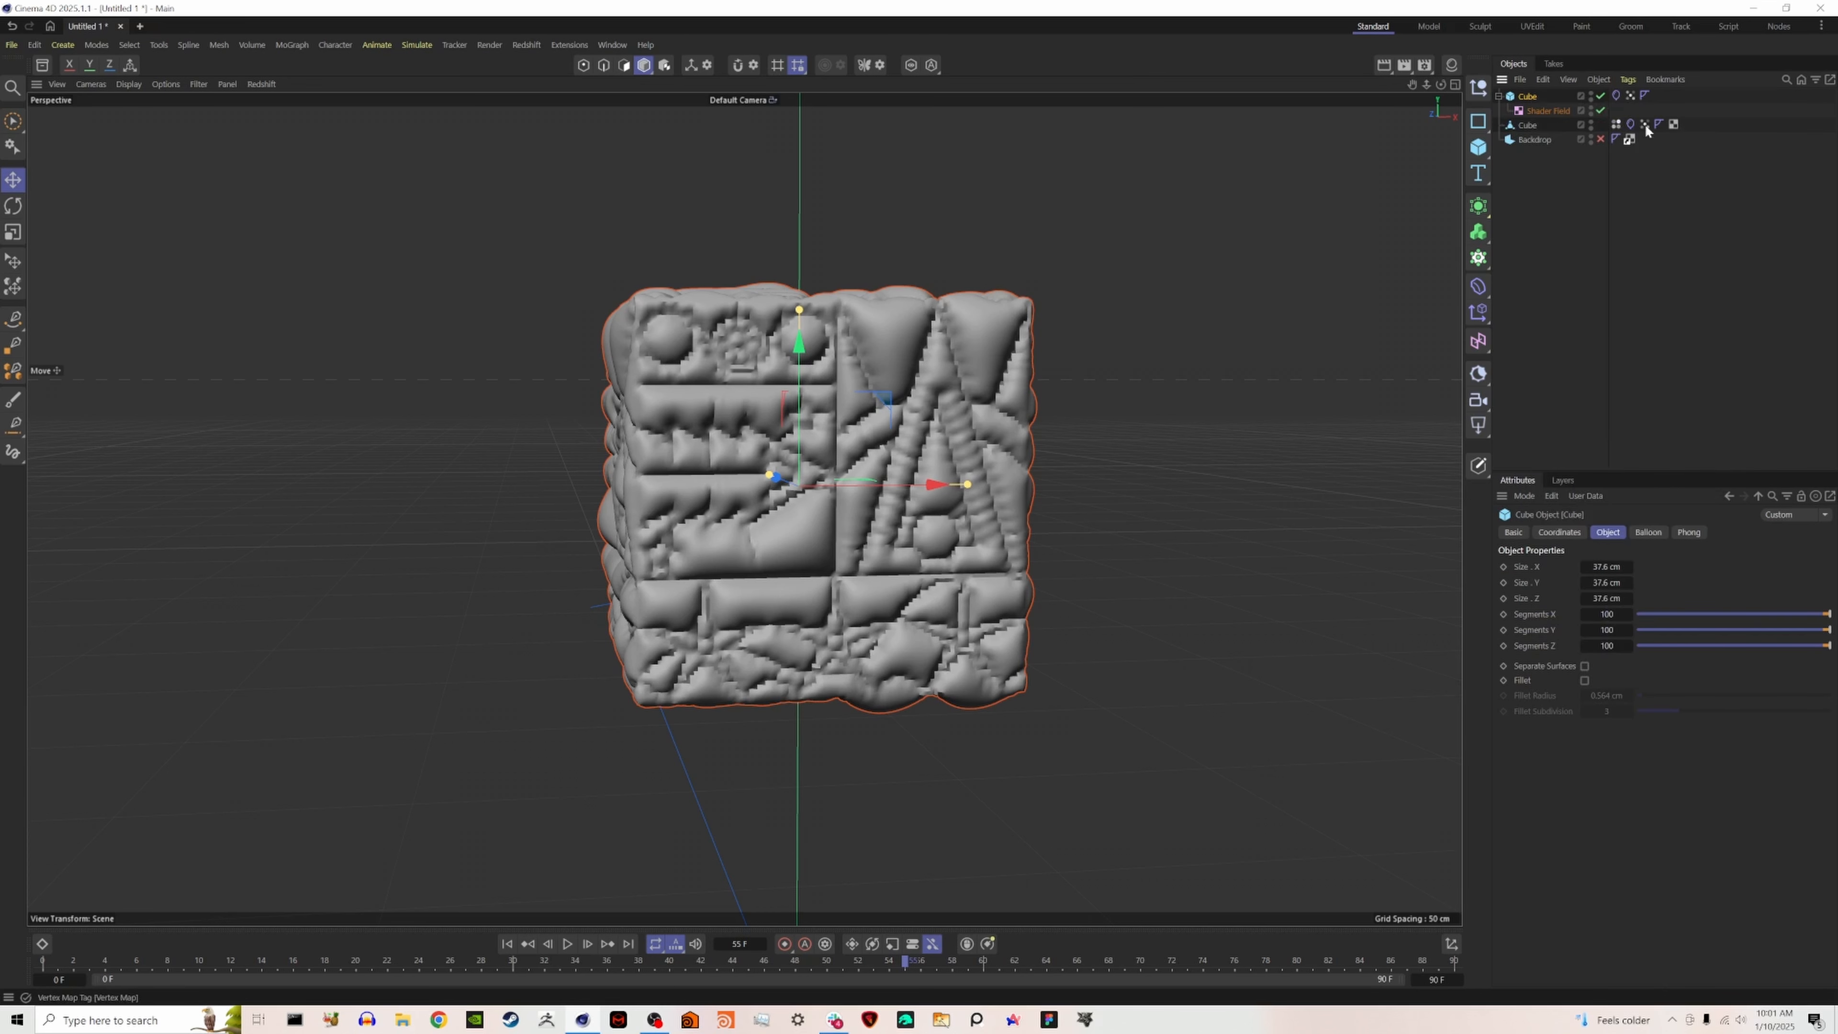
pyautogui.click(1631, 124)
pyautogui.press('Delete')
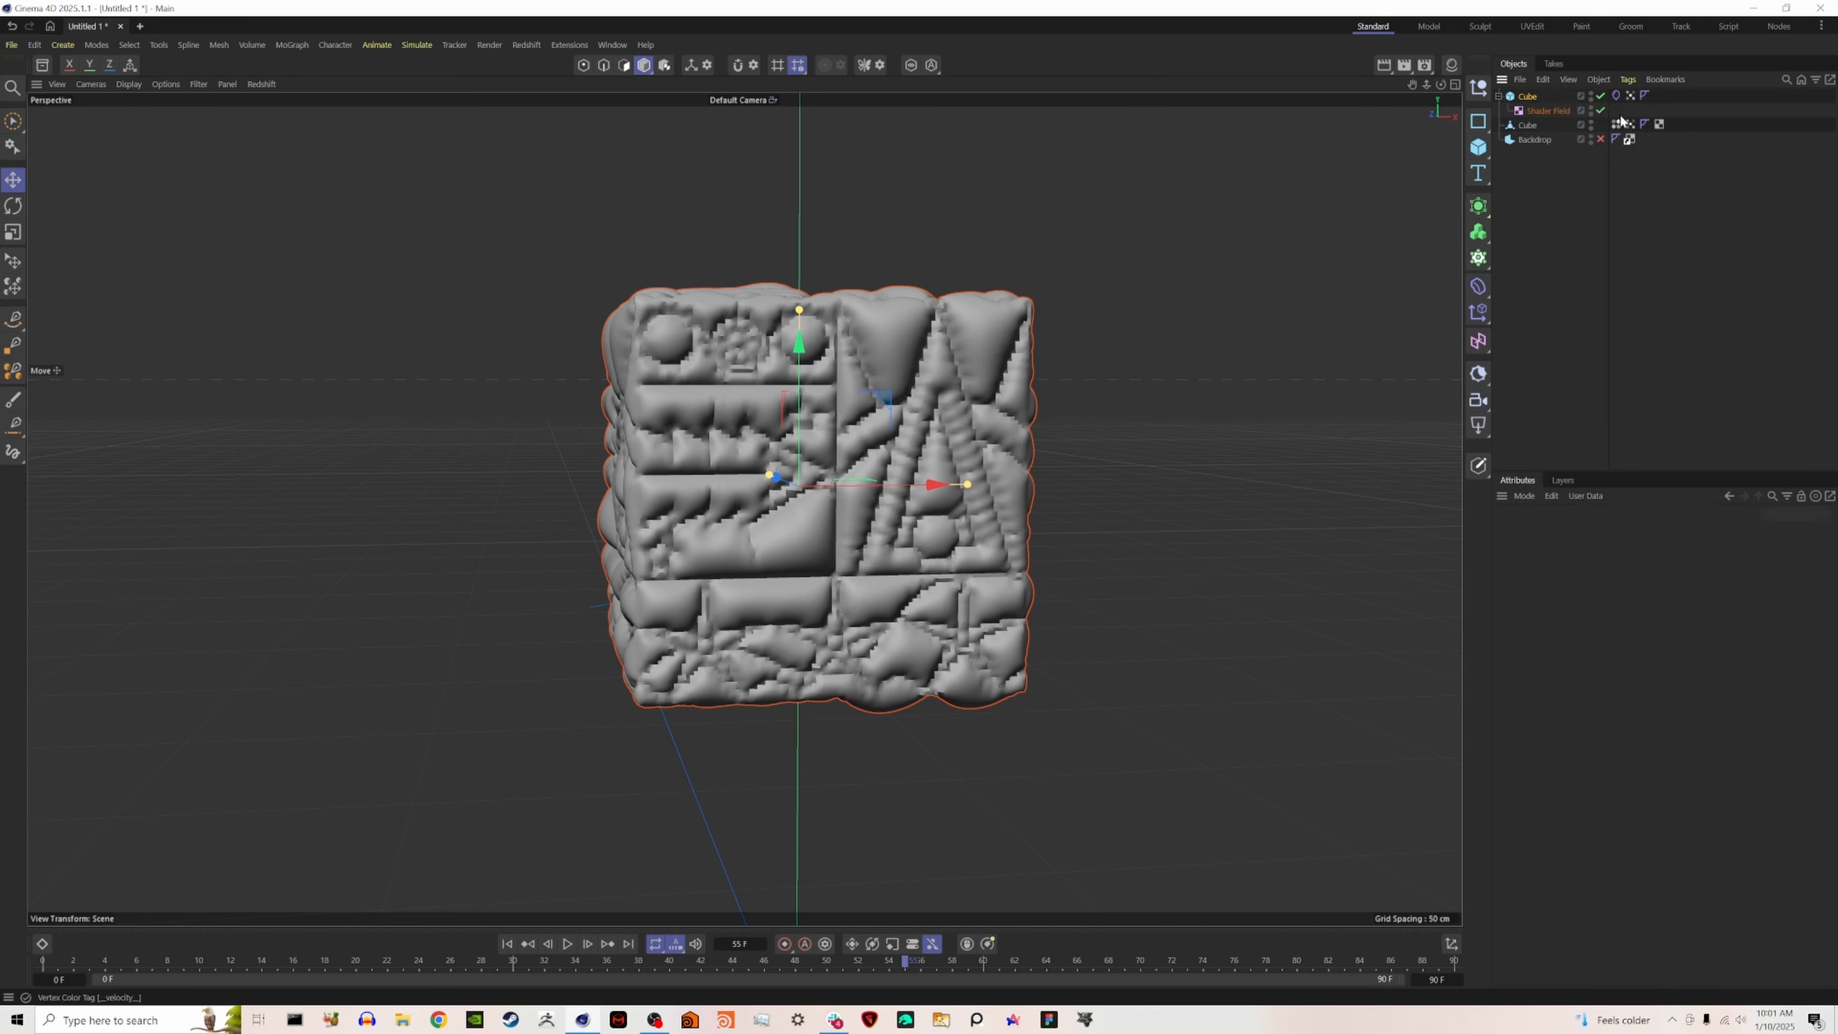
# - Delete the original parametric cube together with its Shader Field, keeping only the converted cube and the Backdrop
pyautogui.click(1532, 97)
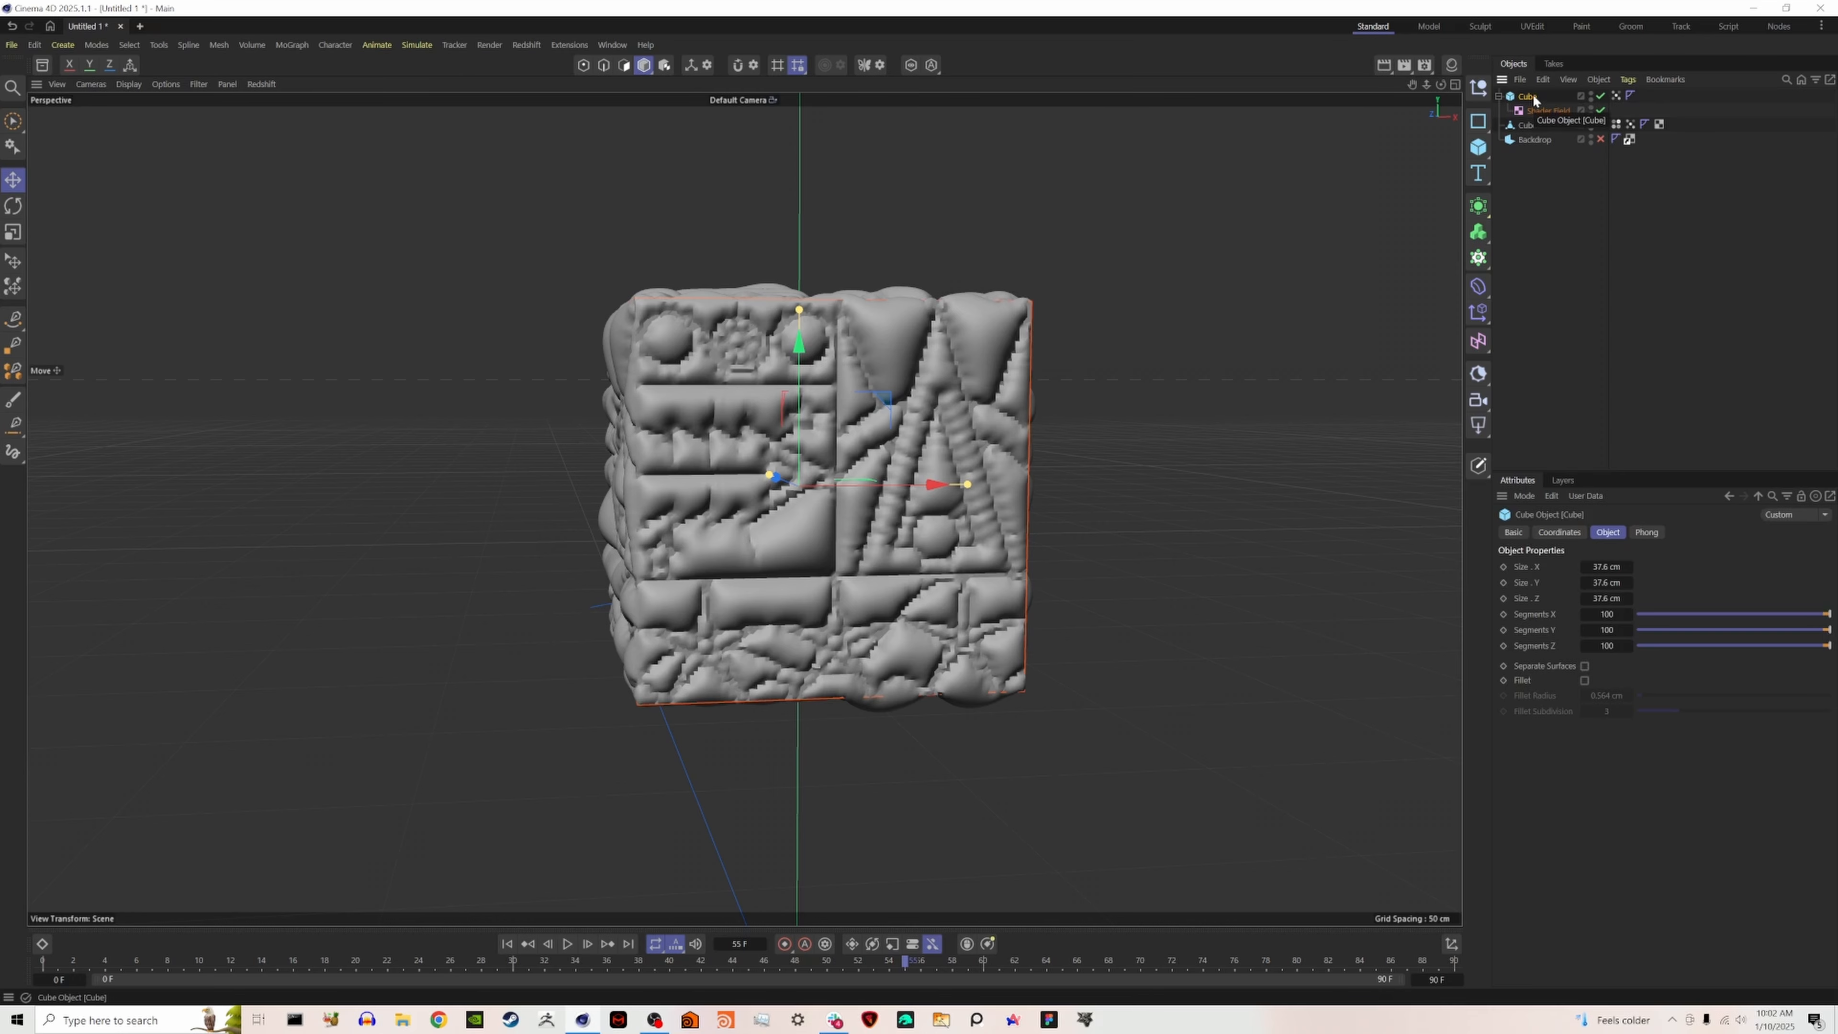
pyautogui.press('Delete')
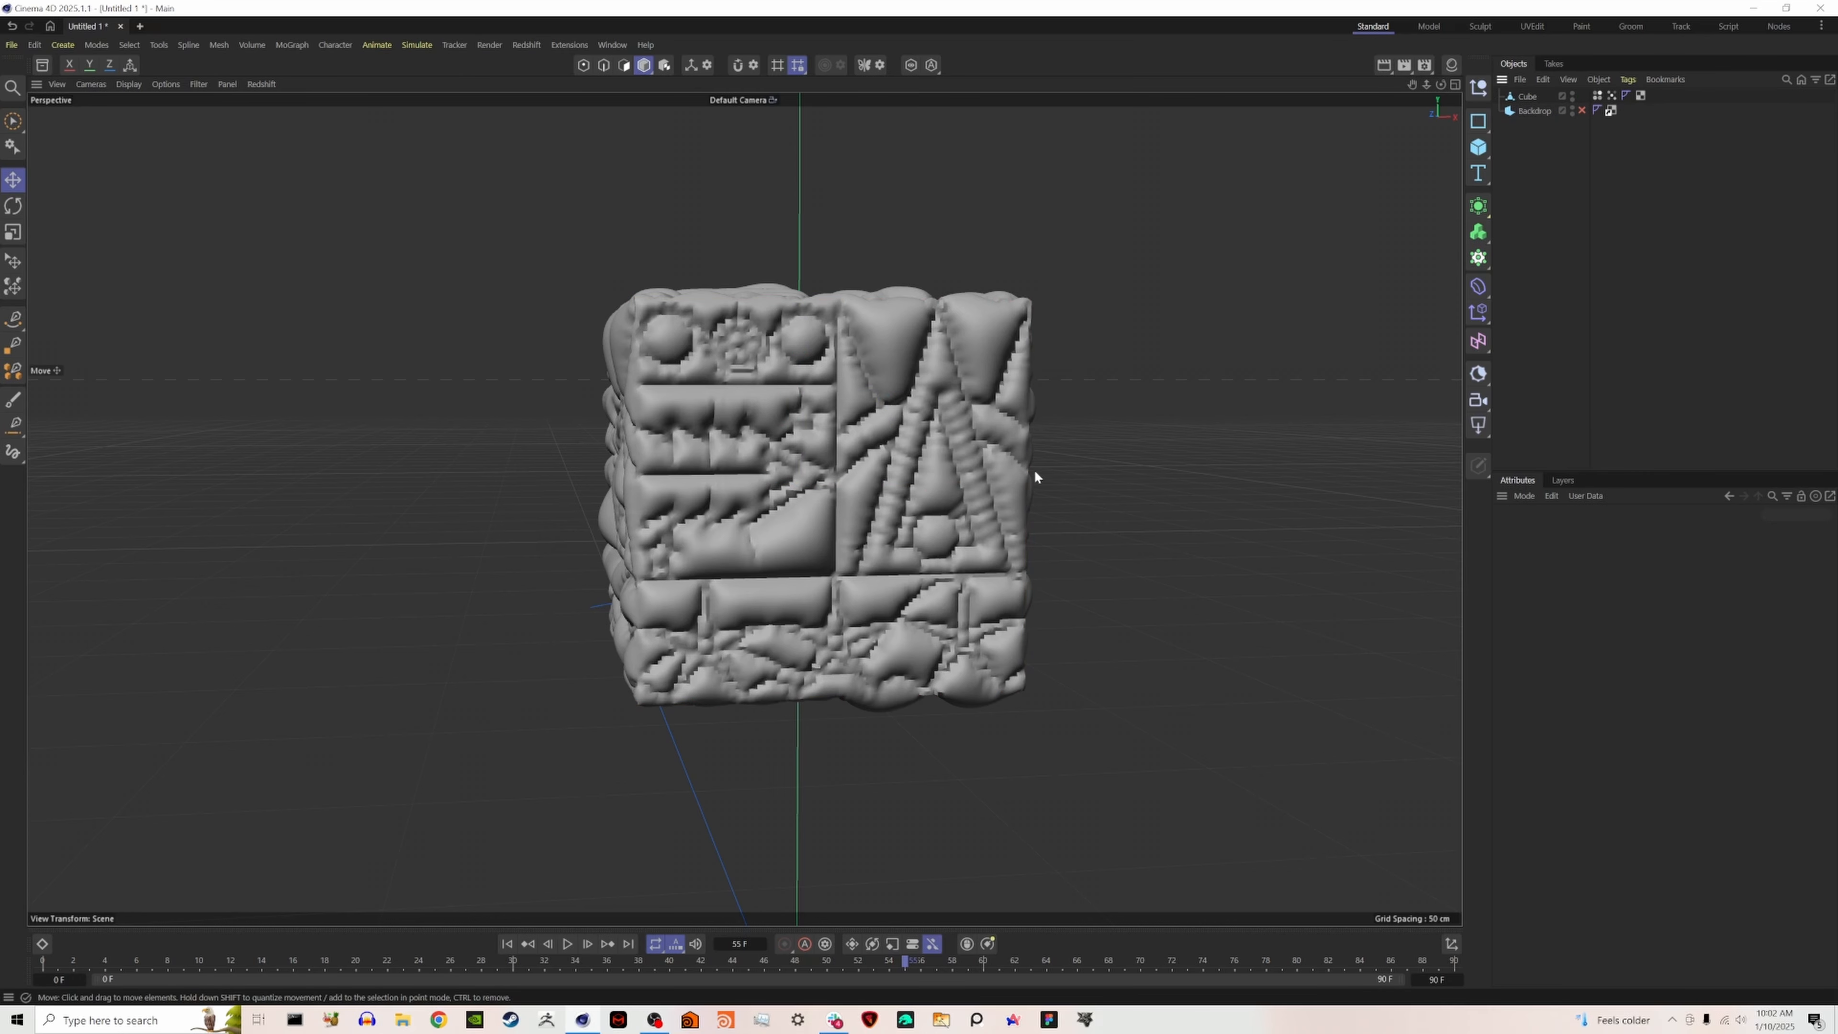
pyautogui.keyDown('alt'); pyautogui.moveTo(1053, 559); pyautogui.dragTo(585, 566); pyautogui.keyUp('alt')
pyautogui.keyDown('alt'); pyautogui.moveTo(718, 486); pyautogui.dragTo(850, 519, button='middle'); pyautogui.keyUp('alt')
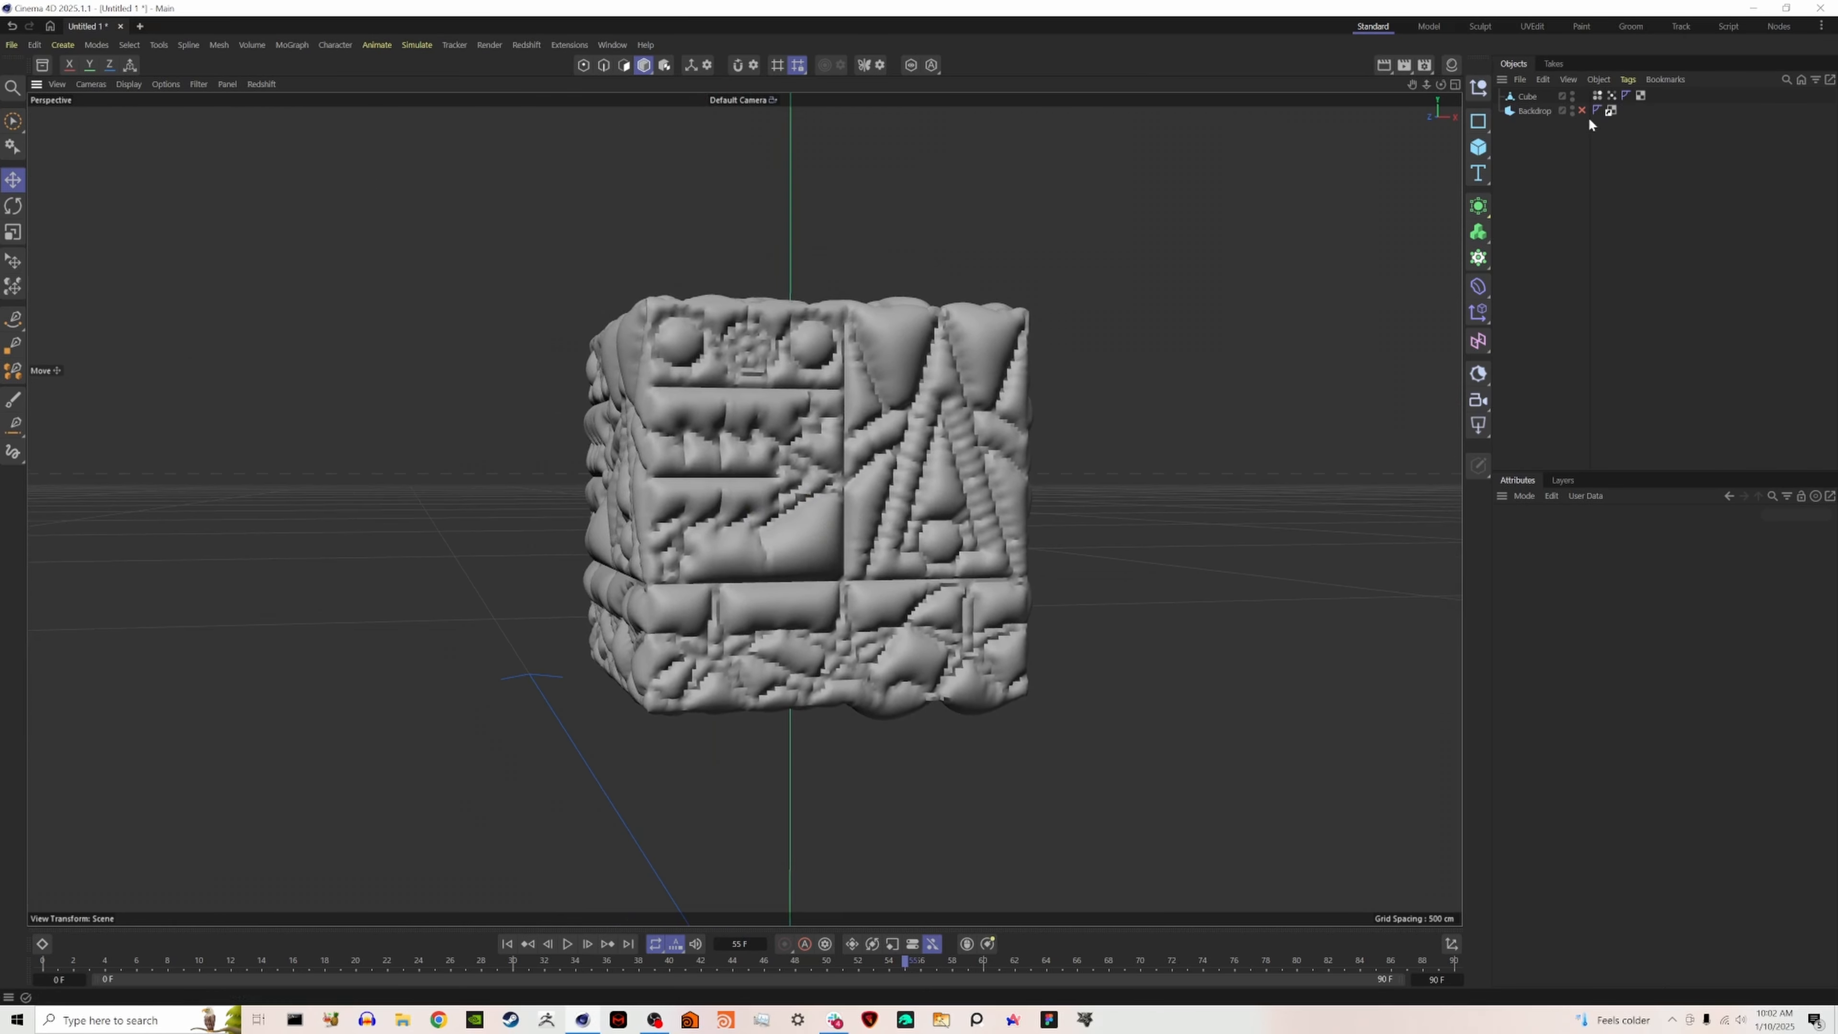
# - Create a Redshift Standard material and apply it to the inflated cube
pyautogui.click(1452, 64)
pyautogui.click(1306, 84)
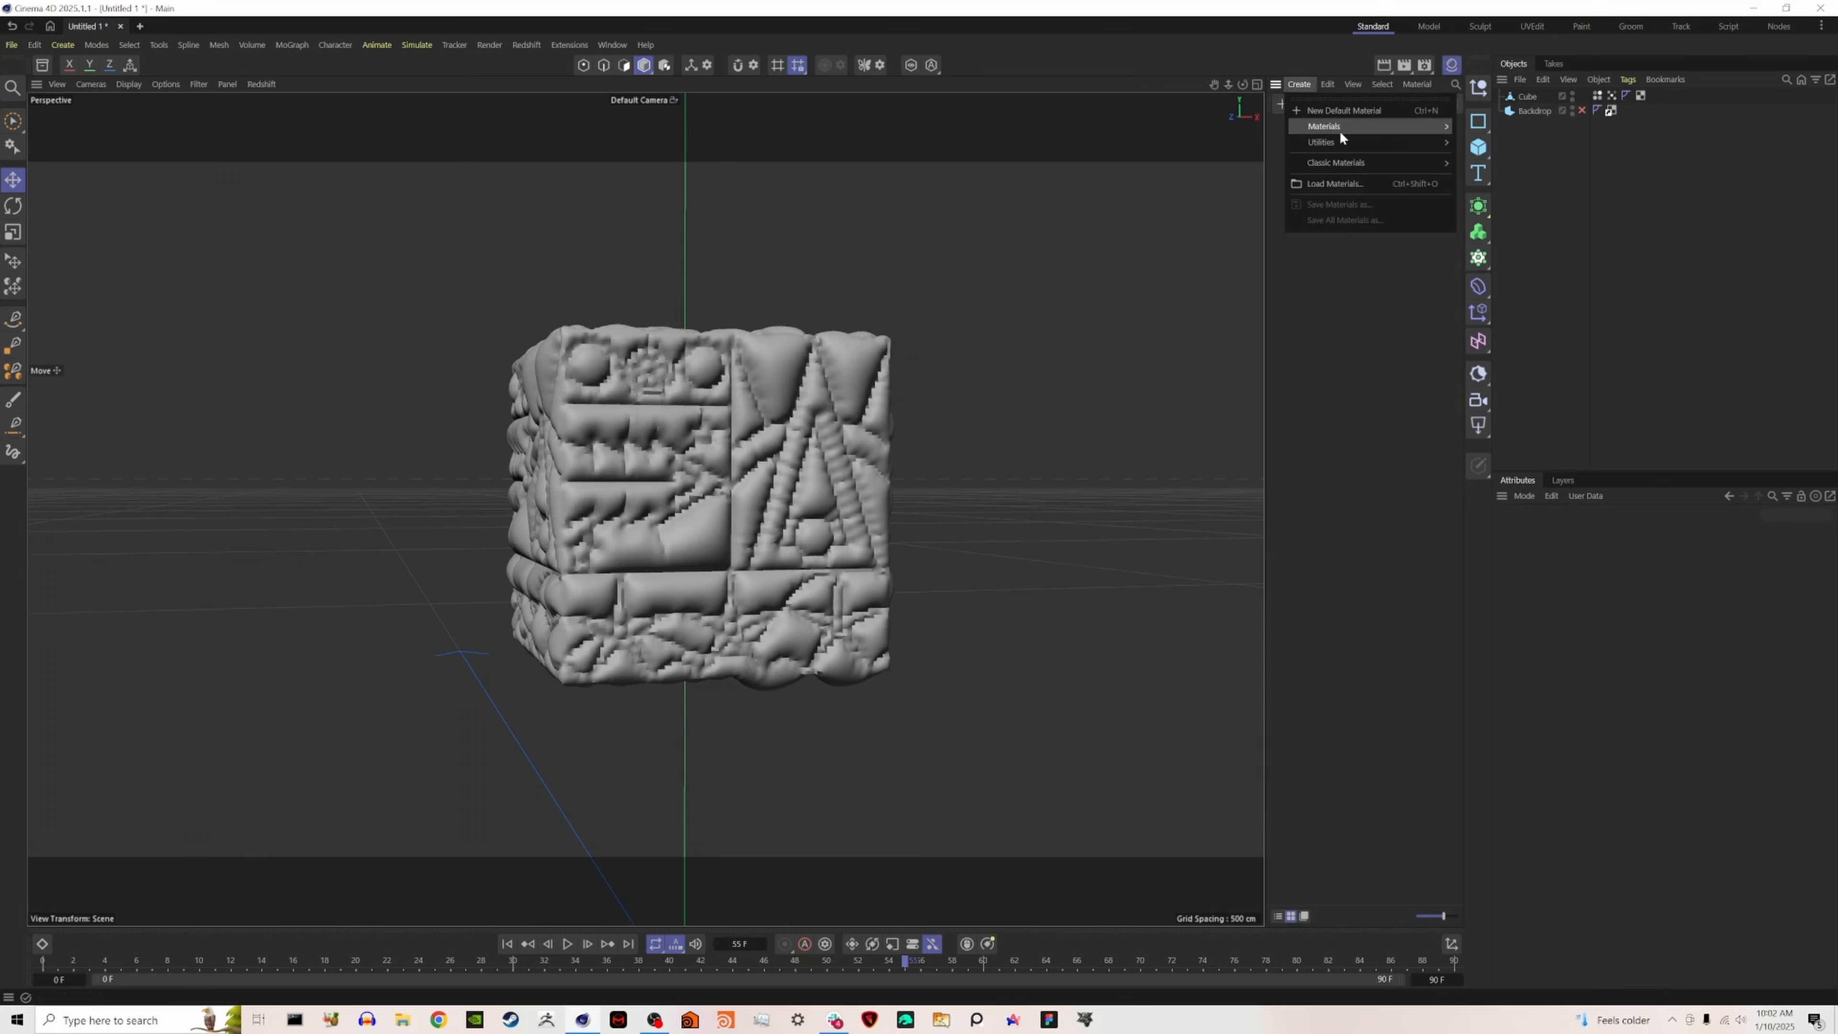
pyautogui.moveTo(1341, 127)
pyautogui.click(1489, 129)
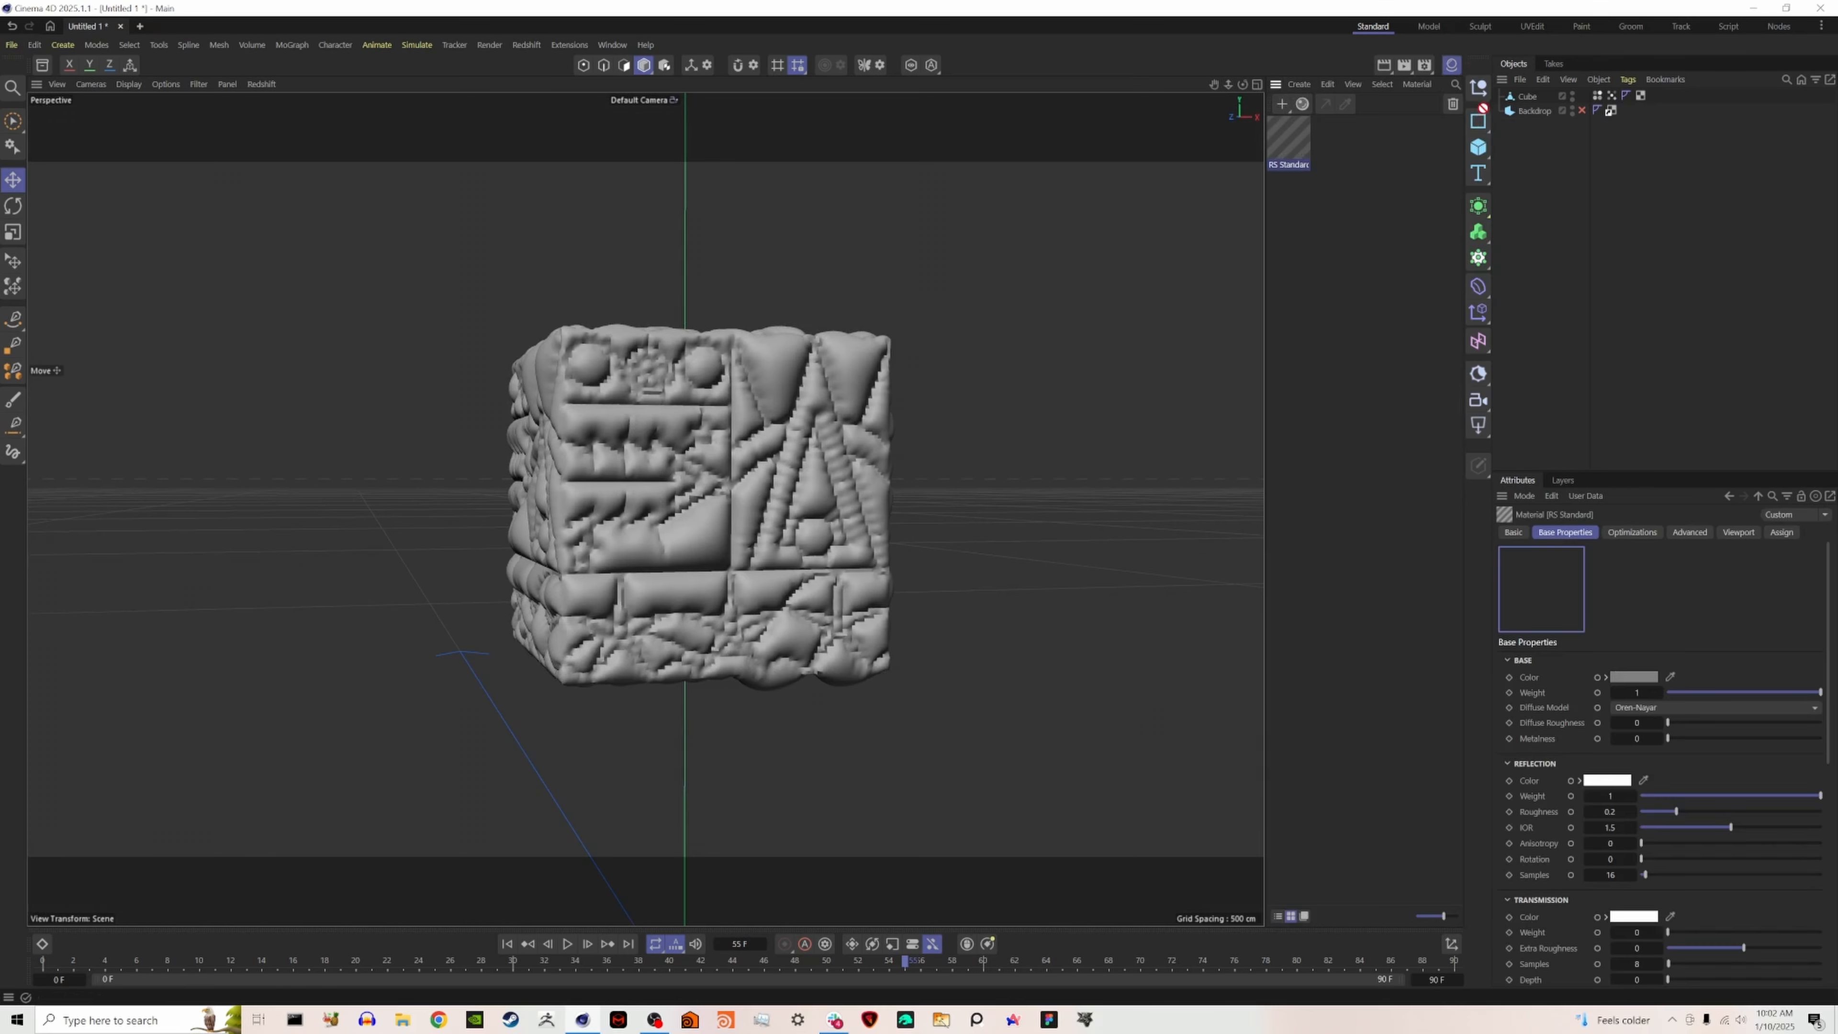
pyautogui.moveTo(1529, 103); pyautogui.dragTo(1529, 97)
# - Open the material's node graph and connect the "design - color-3" image from Downloads to the RS Standard Color input
pyautogui.doubleClick(1300, 141)
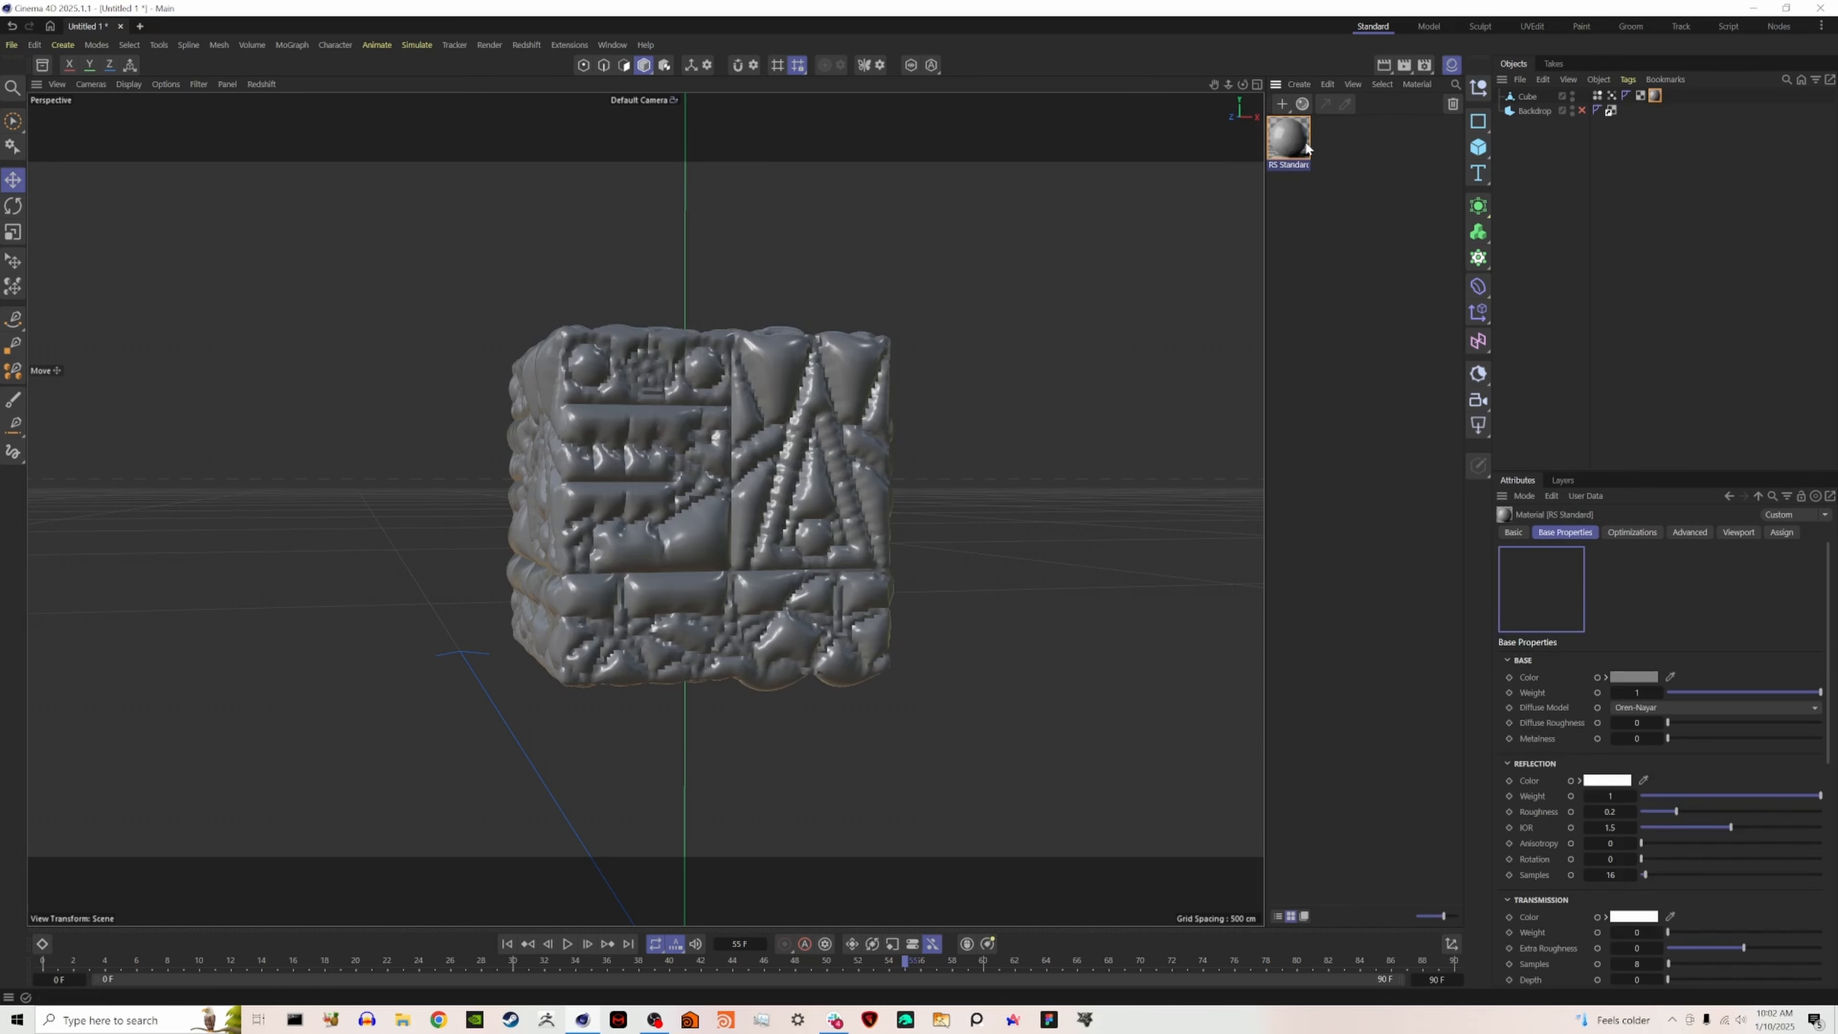
pyautogui.moveTo(1116, 404); pyautogui.dragTo(1292, 406, button='middle')
pyautogui.scroll(1, 1292, 406)
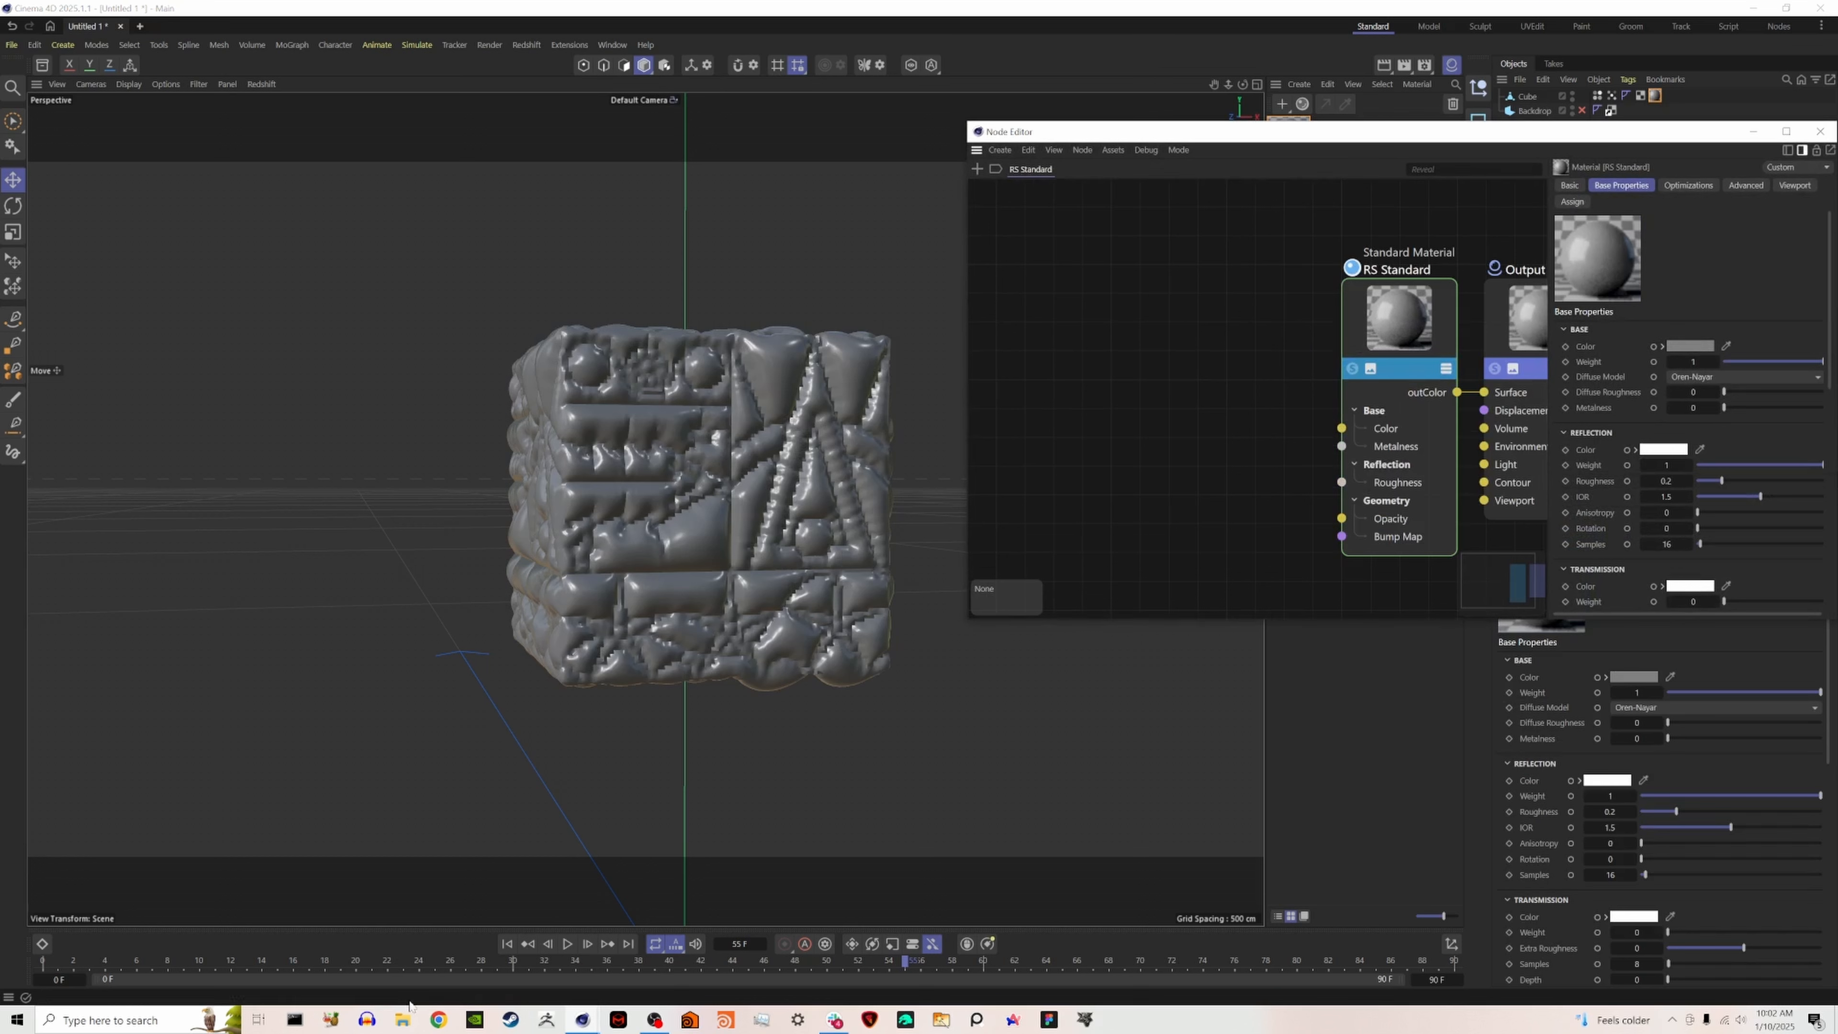
pyautogui.click(403, 1019)
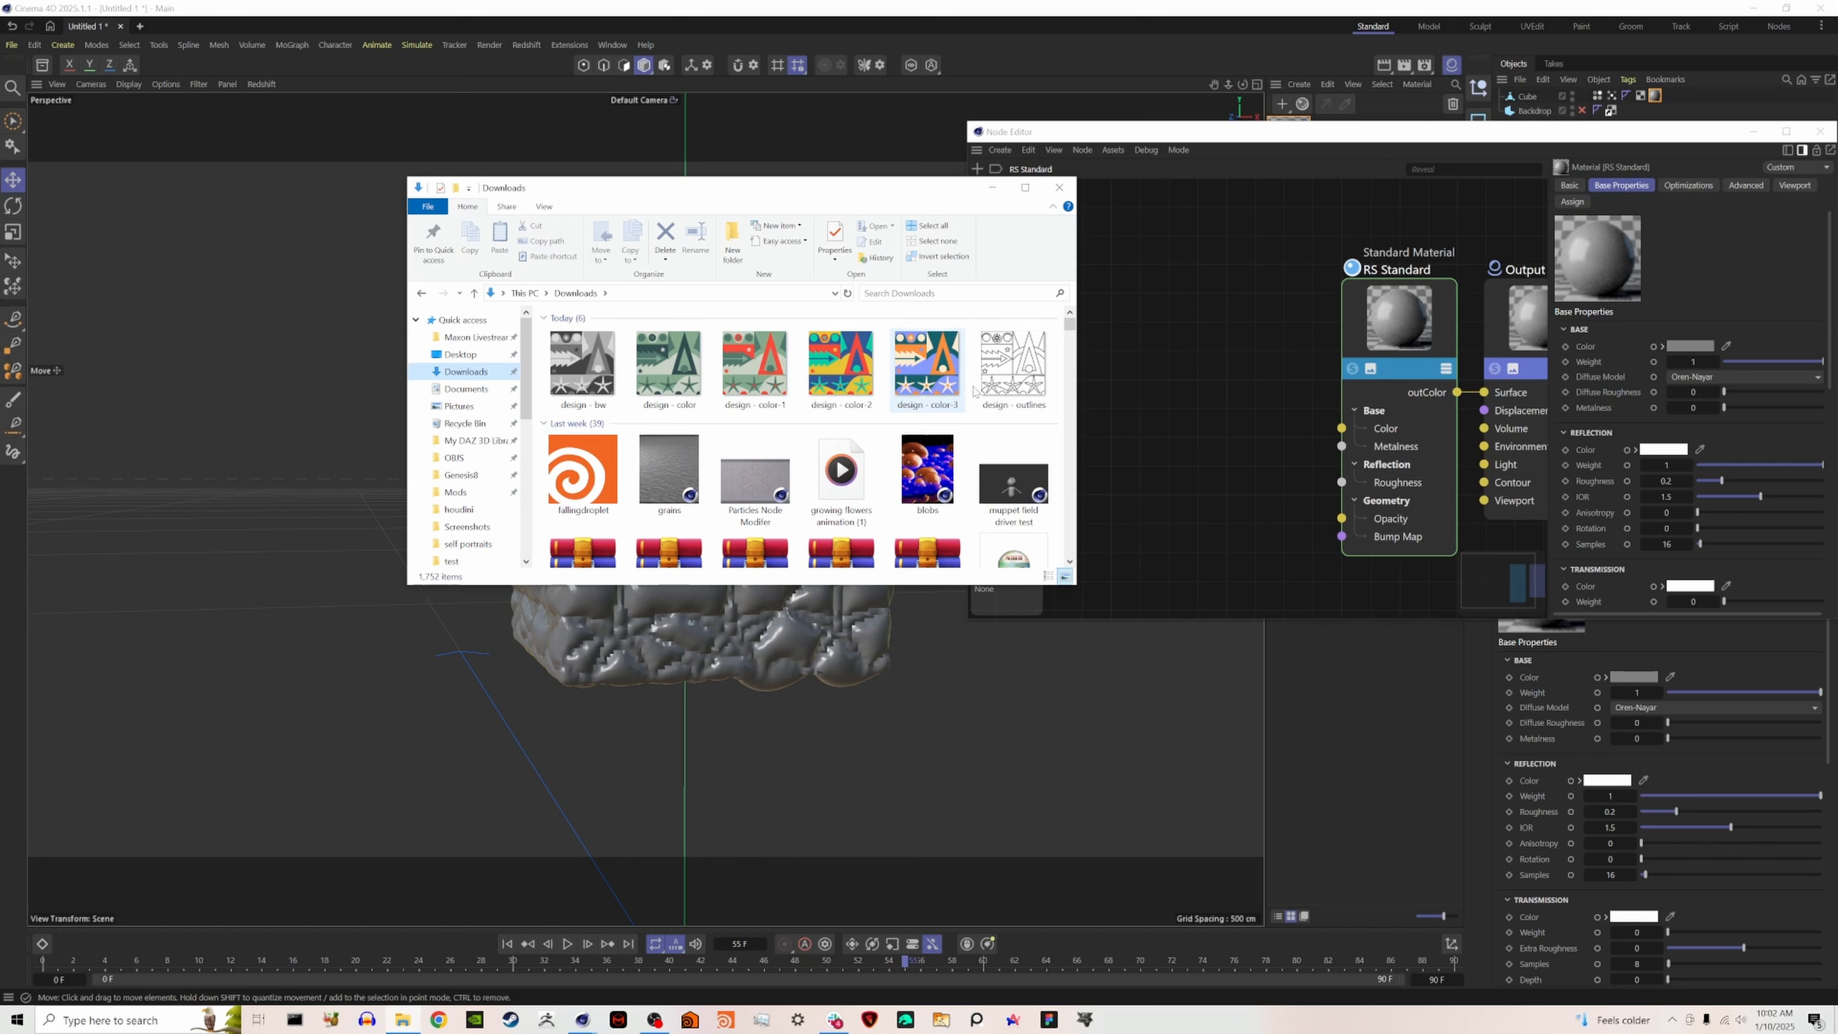
pyautogui.click(926, 365)
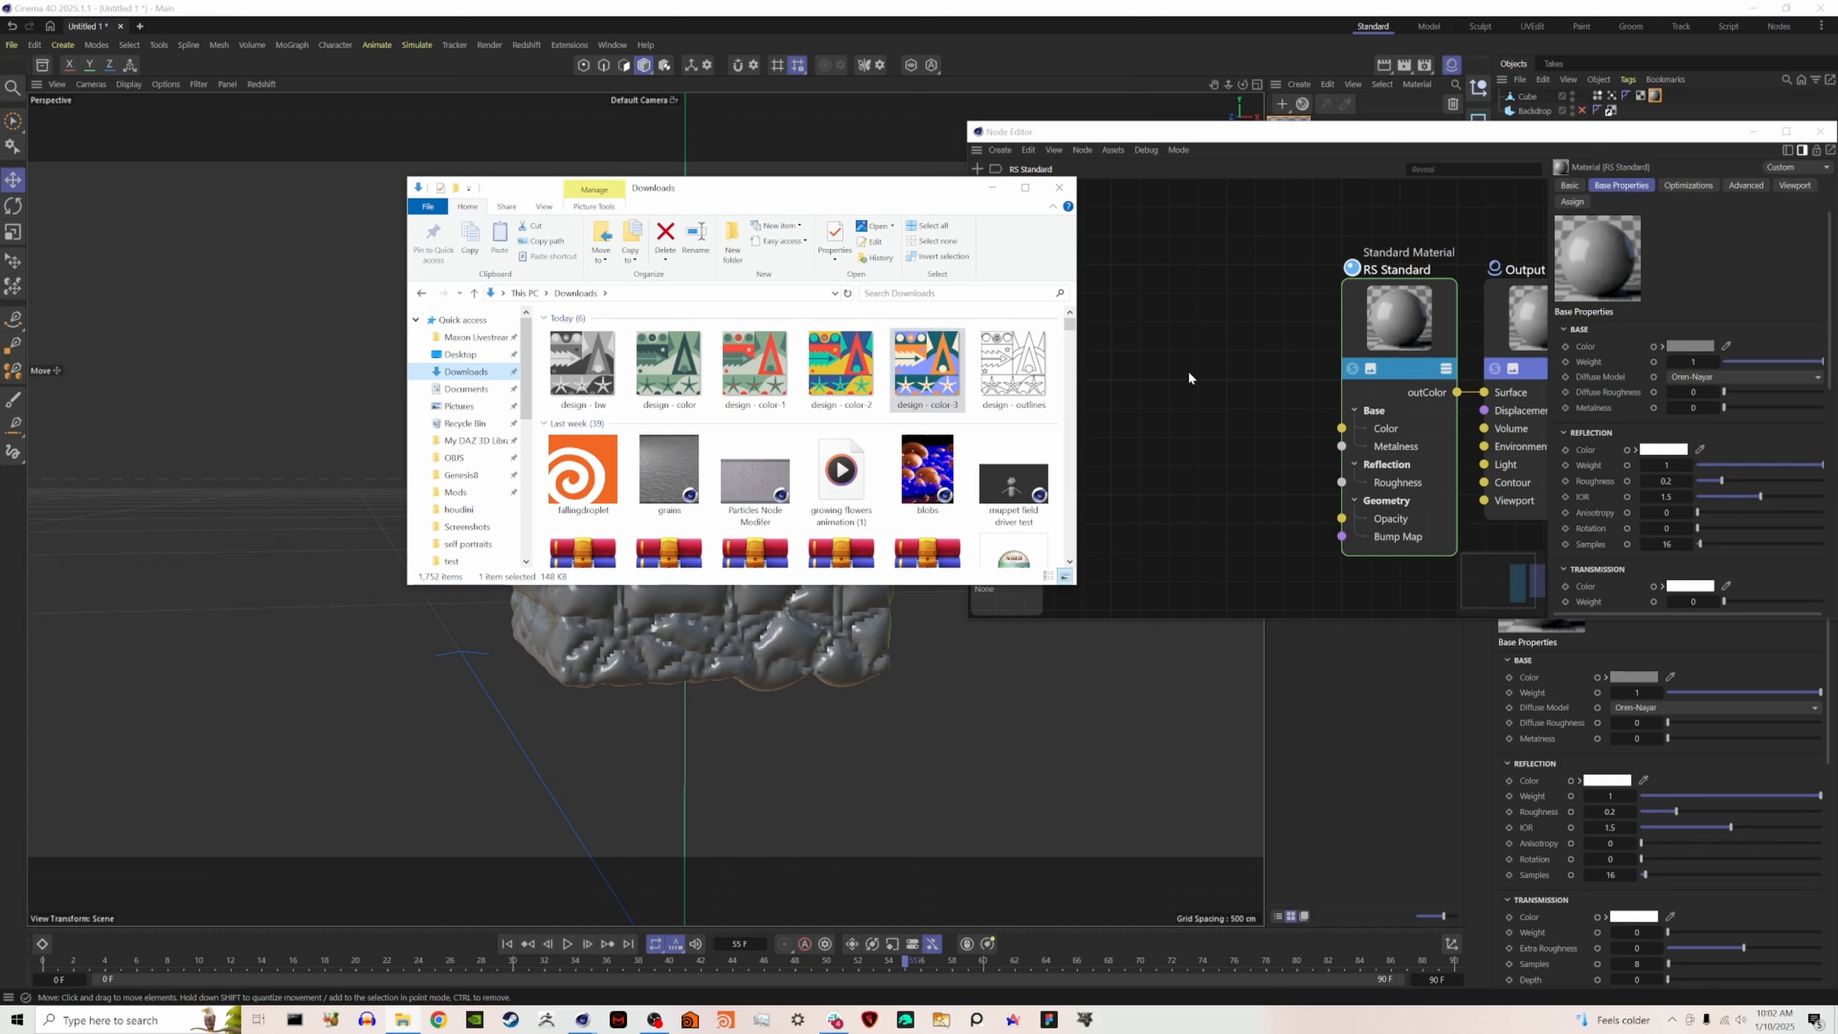
pyautogui.moveTo(1189, 377); pyautogui.dragTo(1341, 428)
pyautogui.click(960, 579)
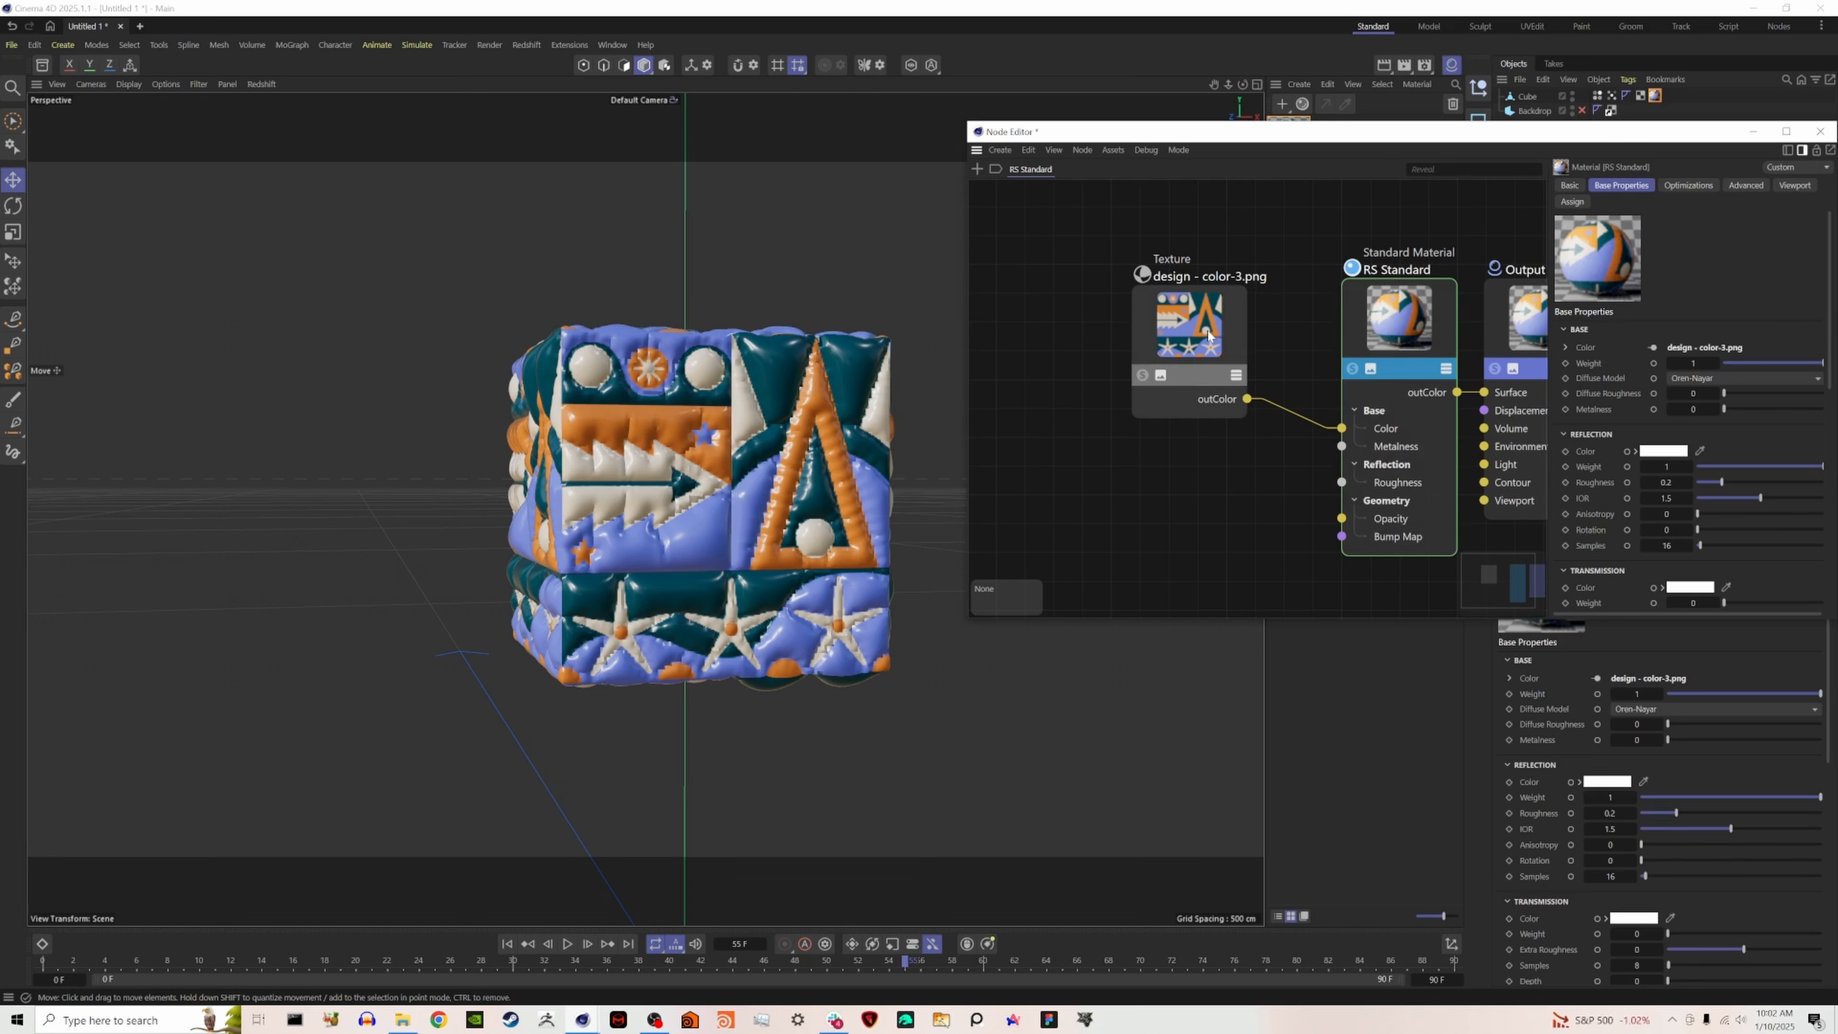
# - Move the texture node up and add a Bump Map node wired into the RS Standard Bump Map input
pyautogui.moveTo(1208, 335); pyautogui.dragTo(1223, 278)
pyautogui.doubleClick(1242, 532)
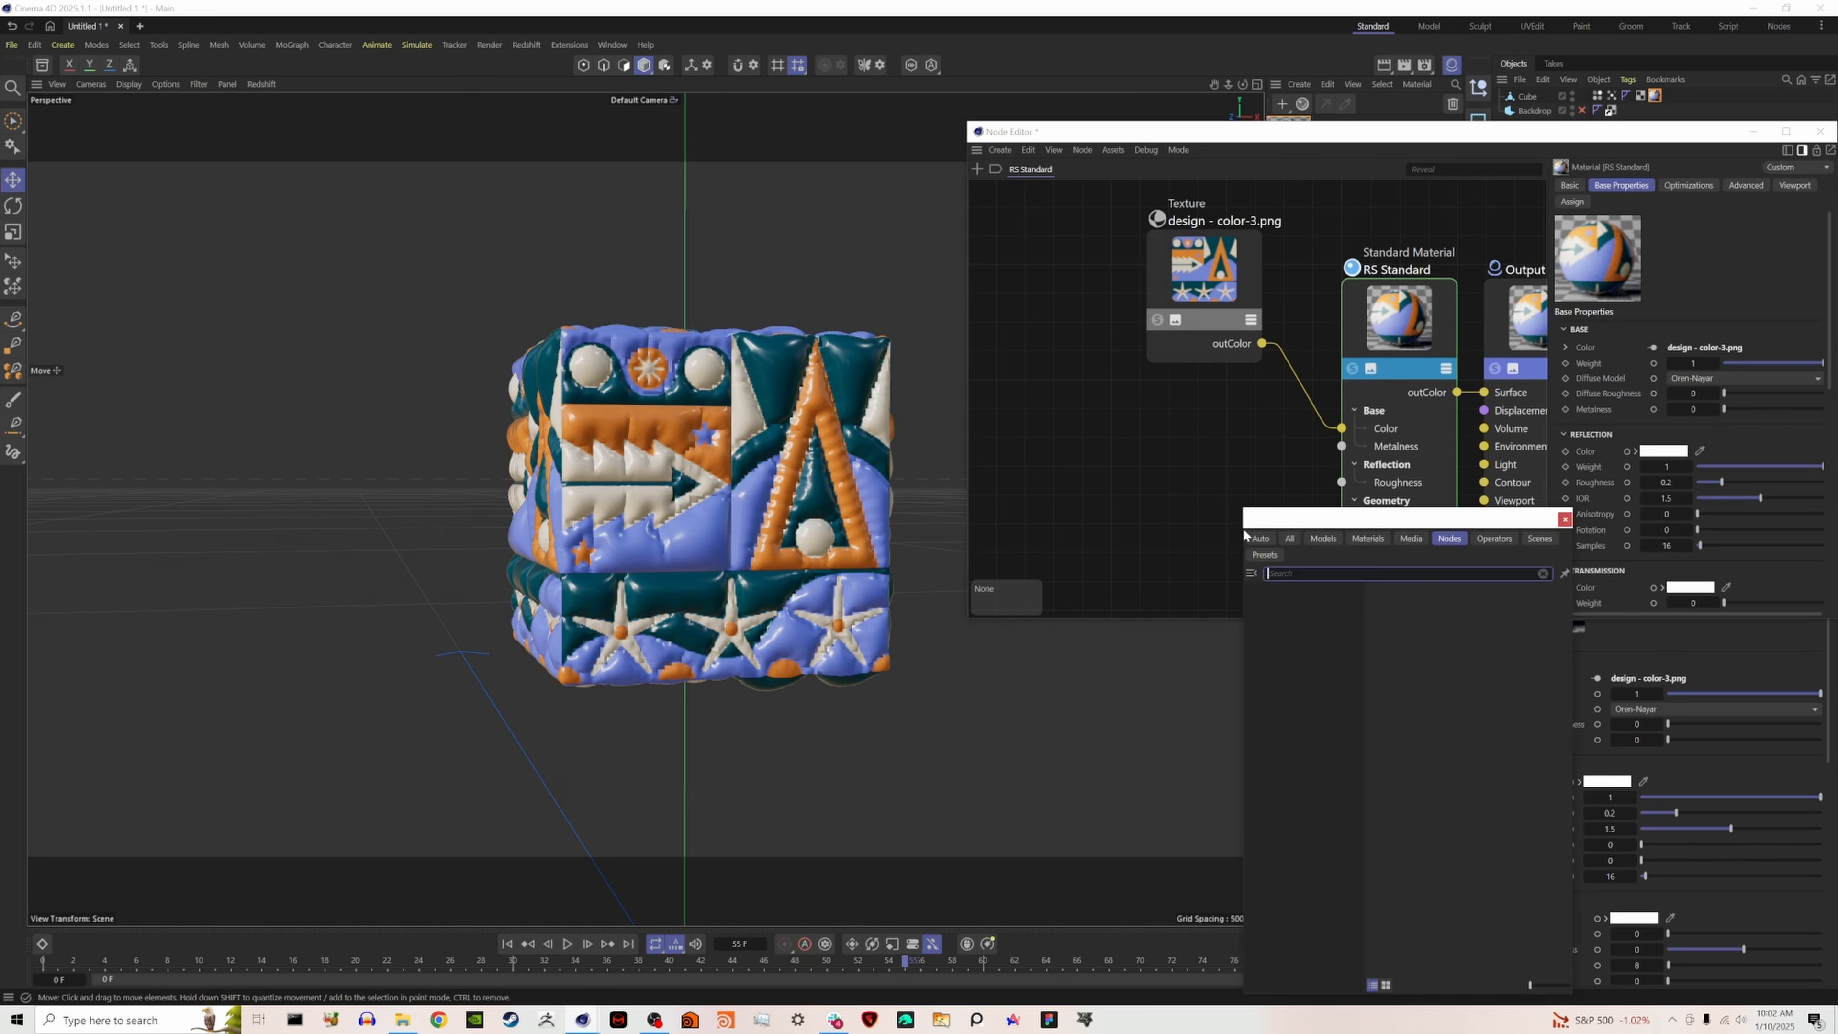
pyautogui.write('bum')
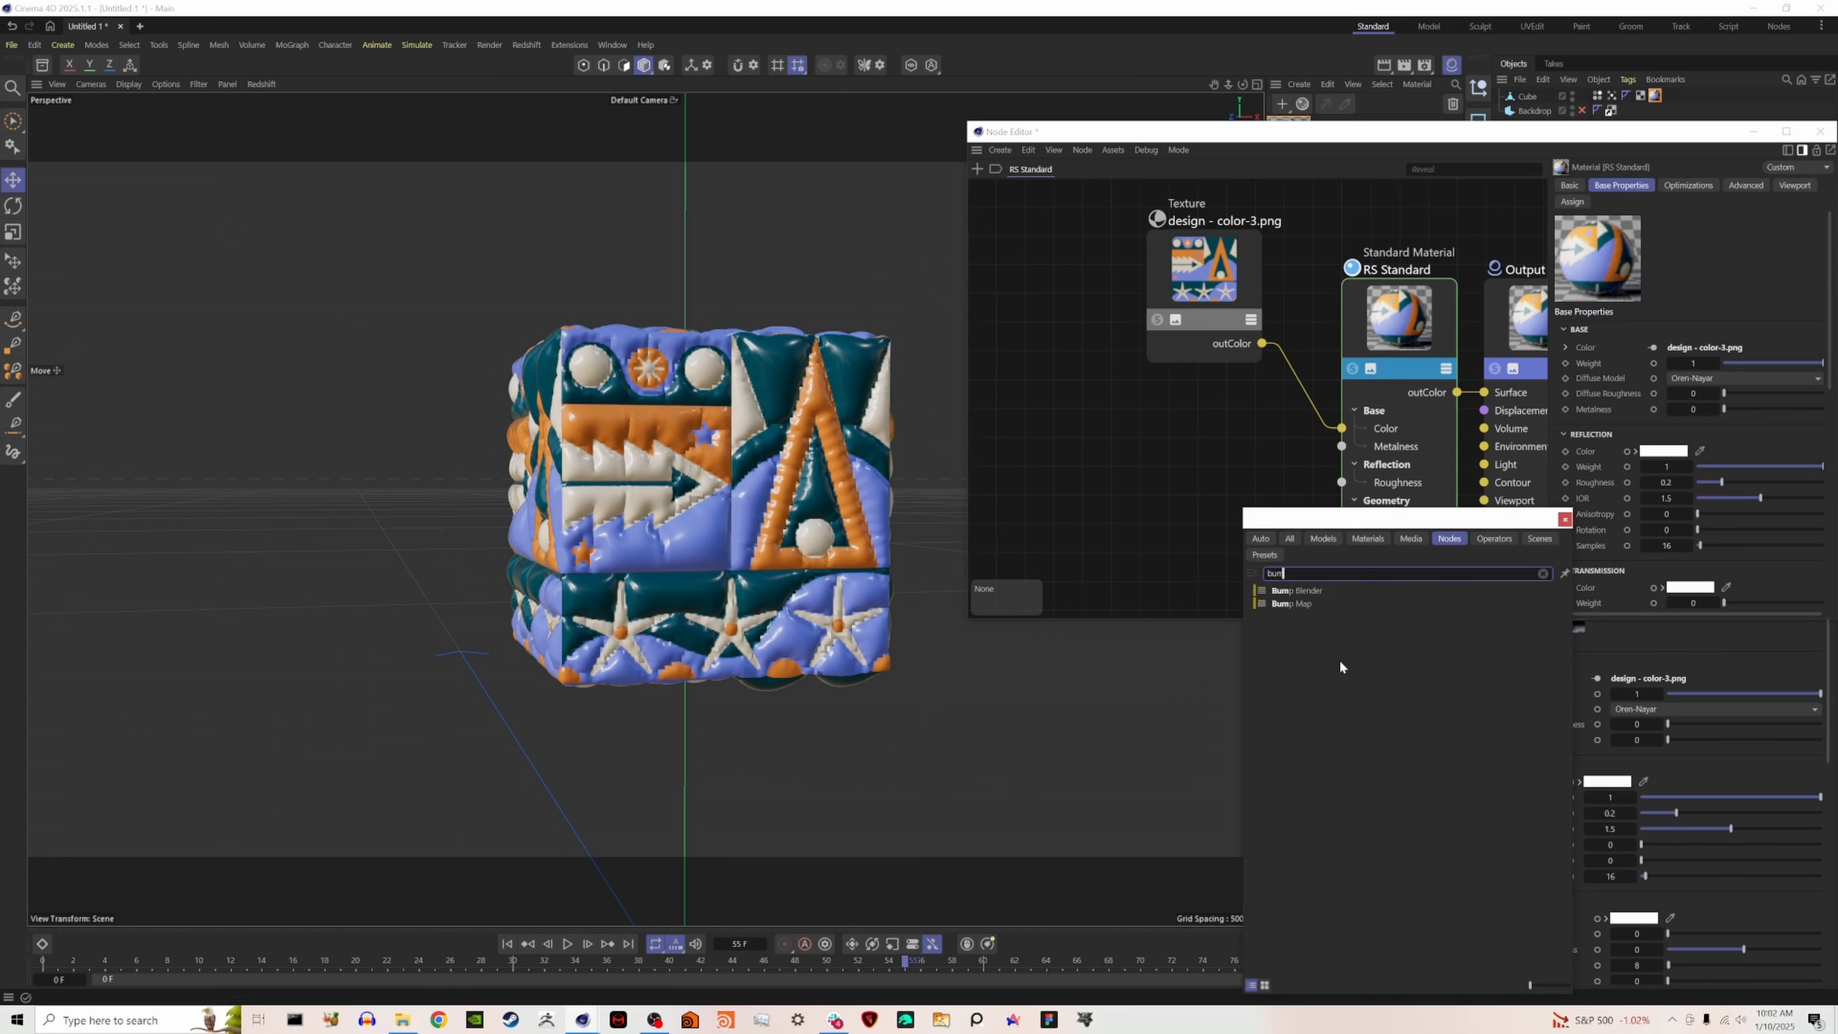
pyautogui.click(1292, 603)
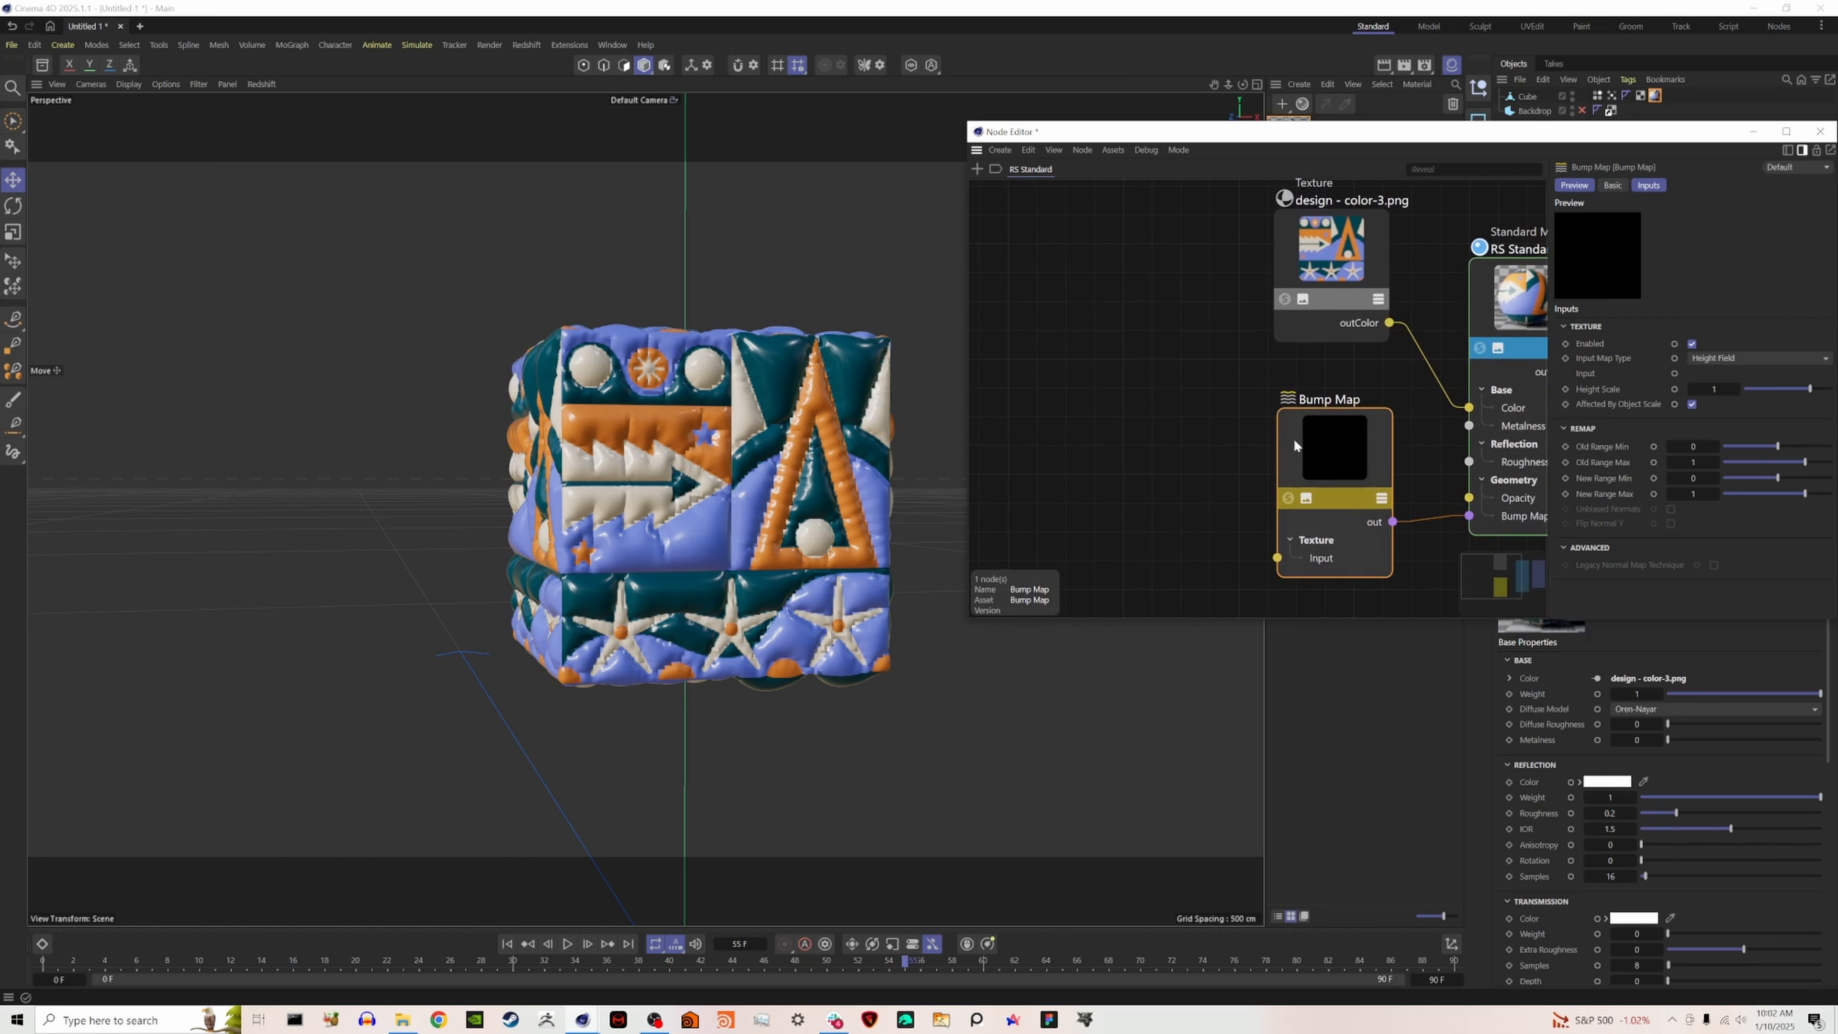
# - Add a Tiles node, solo it for preview, and connect its outColor to the Bump Map node's Input
pyautogui.doubleClick(1100, 410)
pyautogui.write('tile')
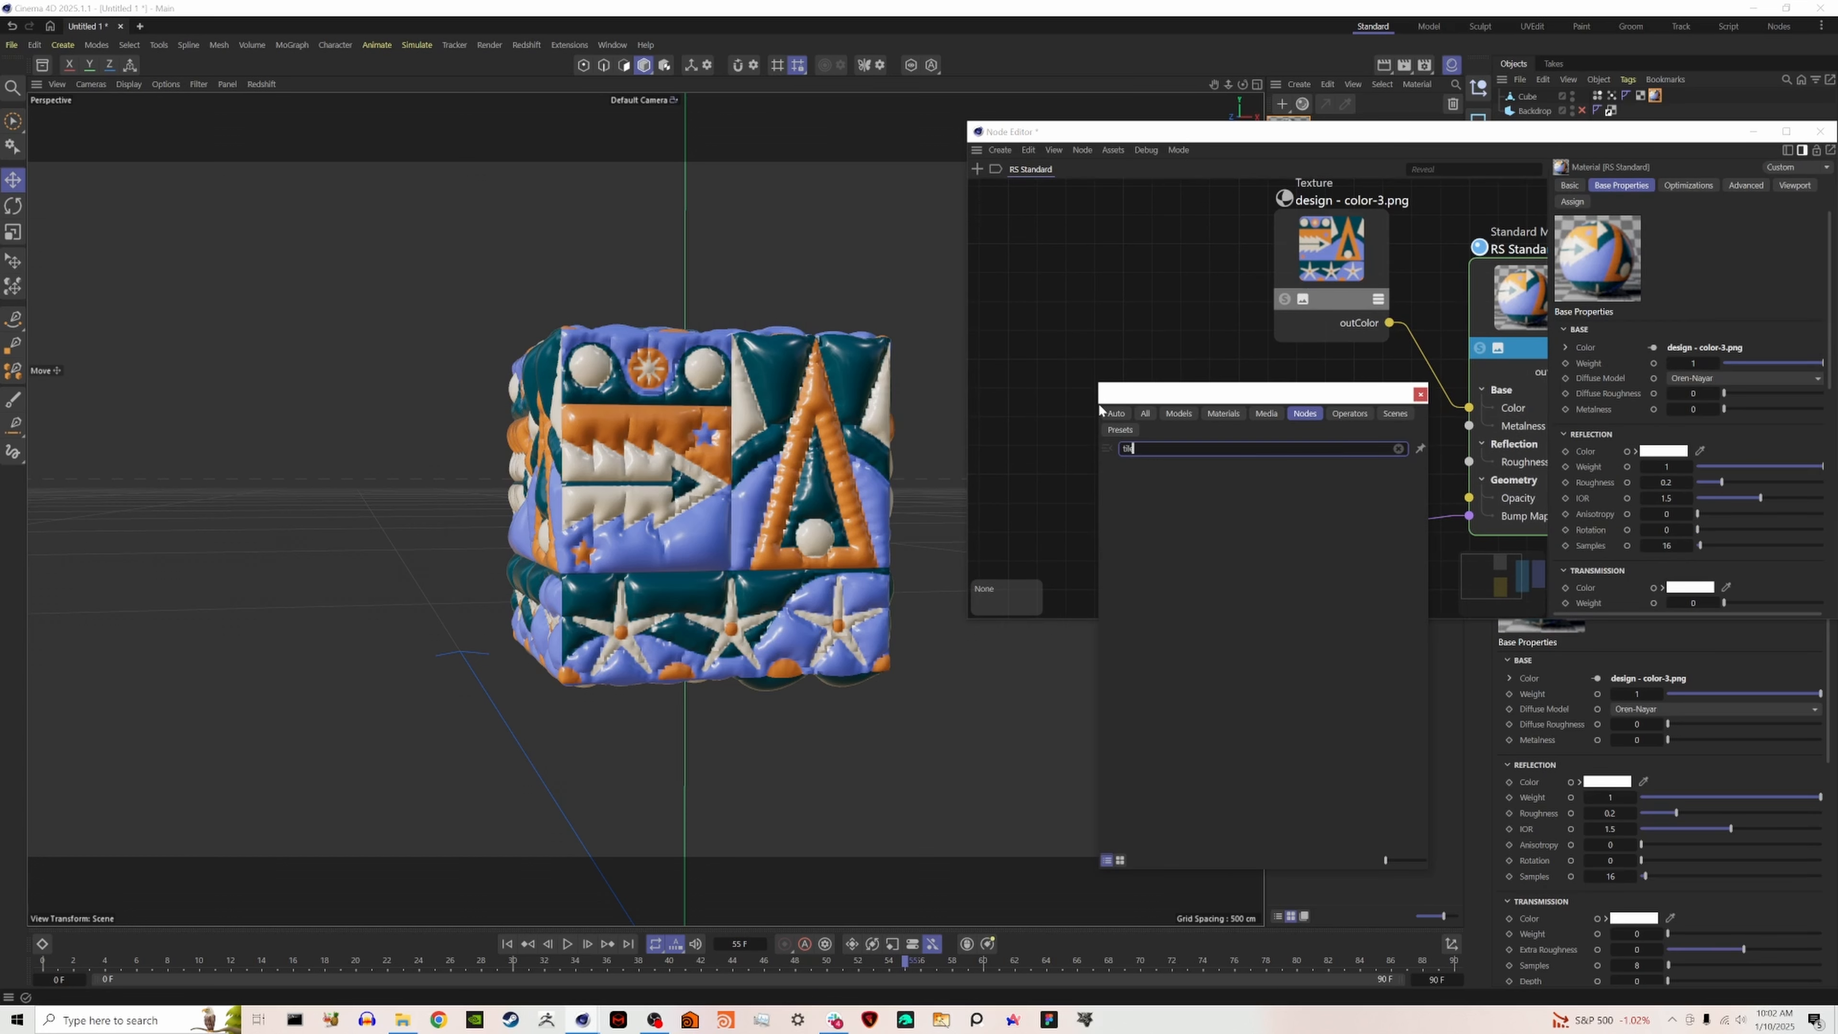
pyautogui.doubleClick(1121, 464)
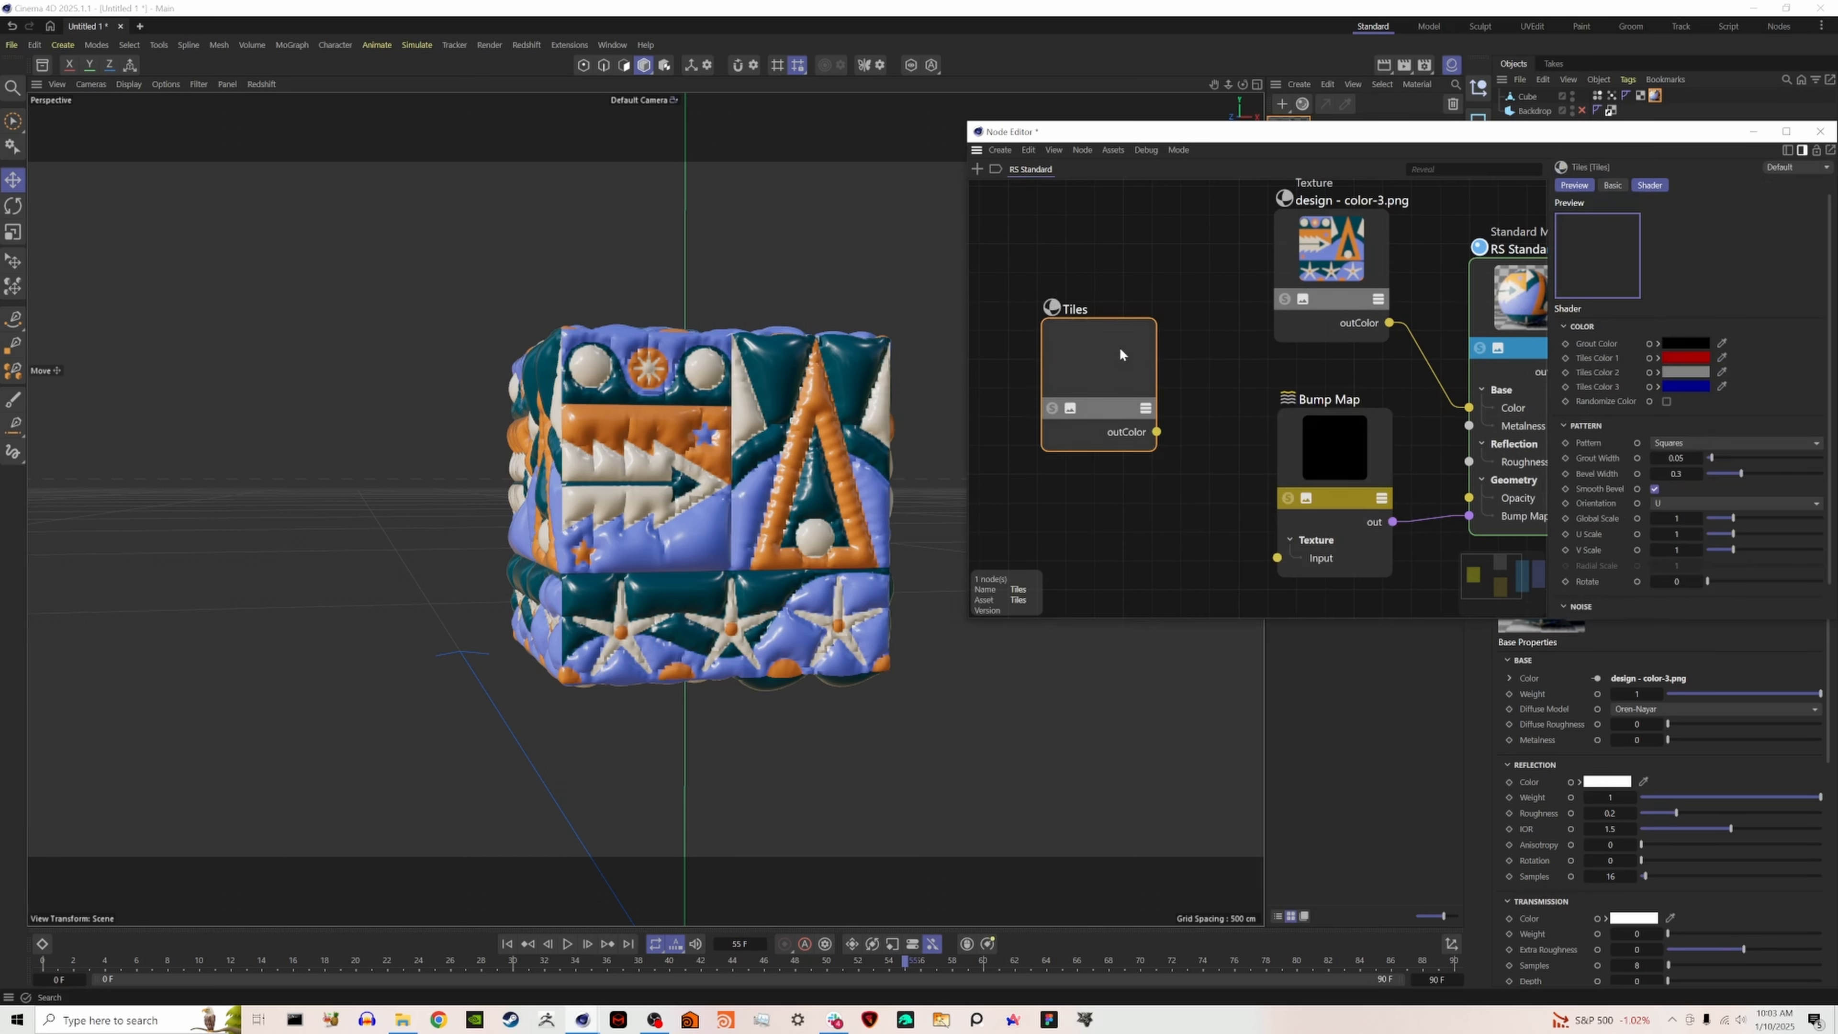
pyautogui.moveTo(1119, 346); pyautogui.dragTo(1148, 426)
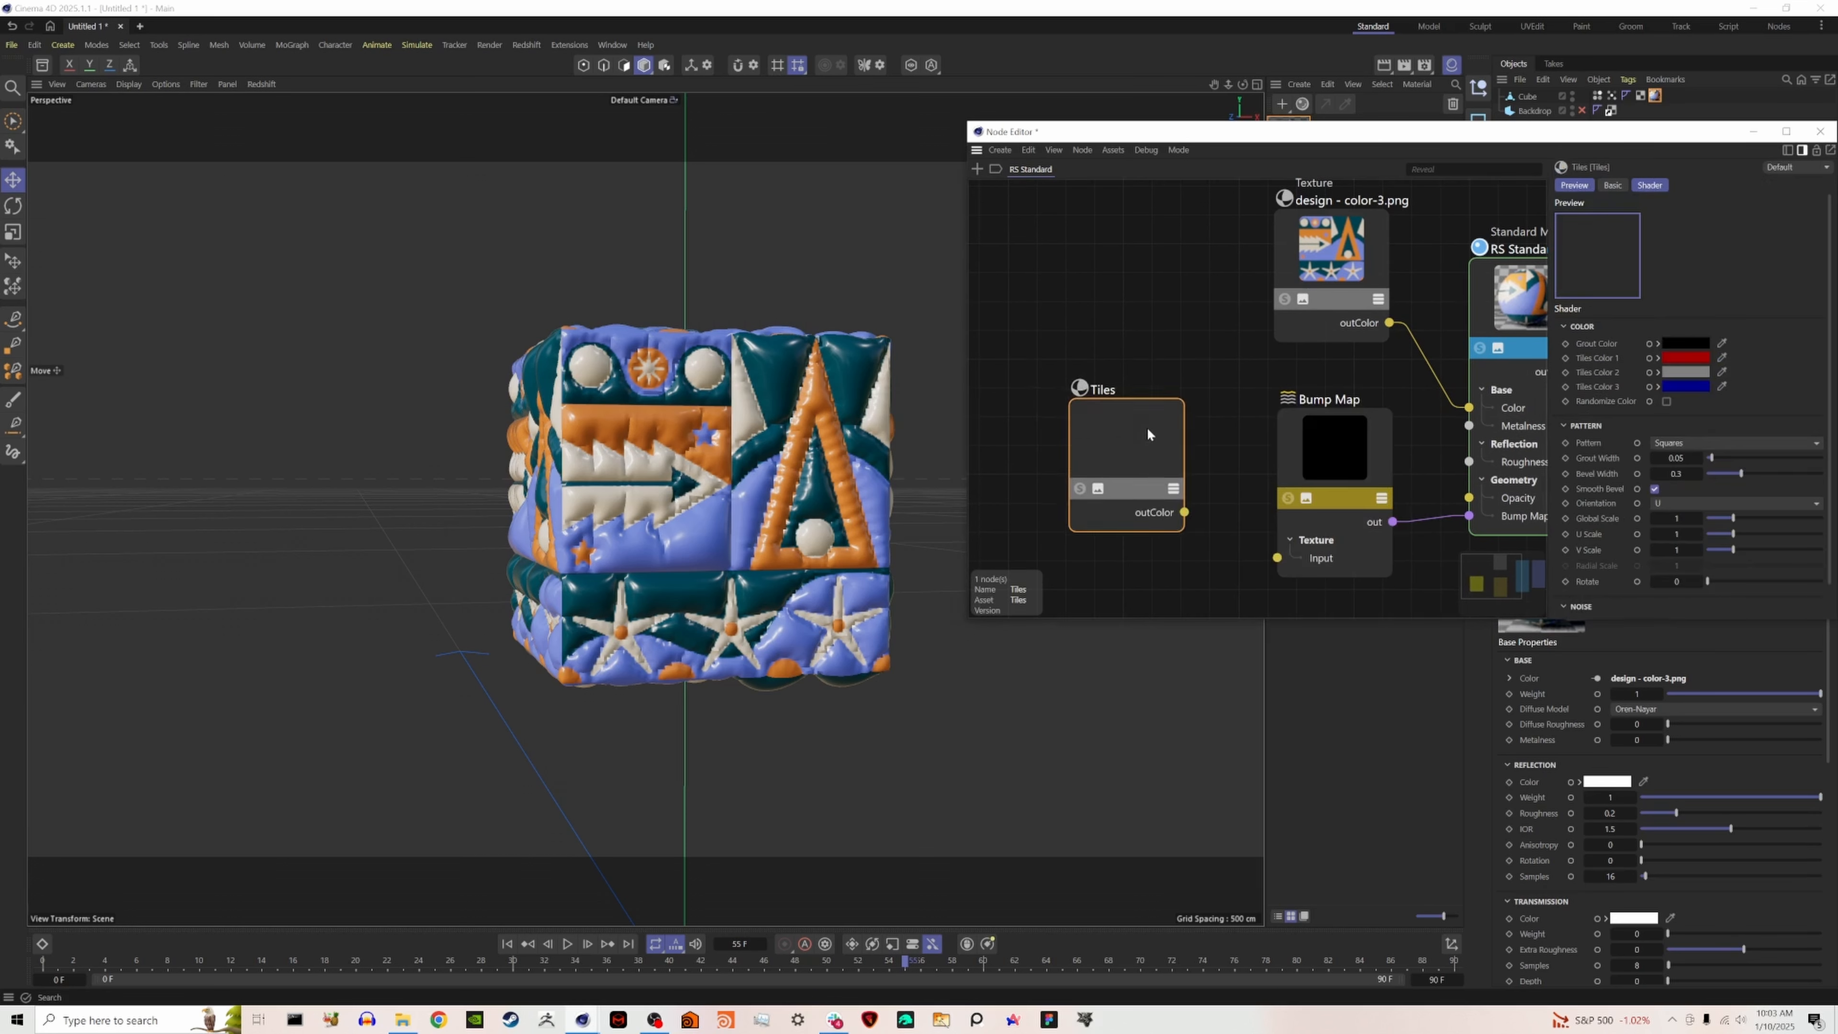
pyautogui.click(1080, 490)
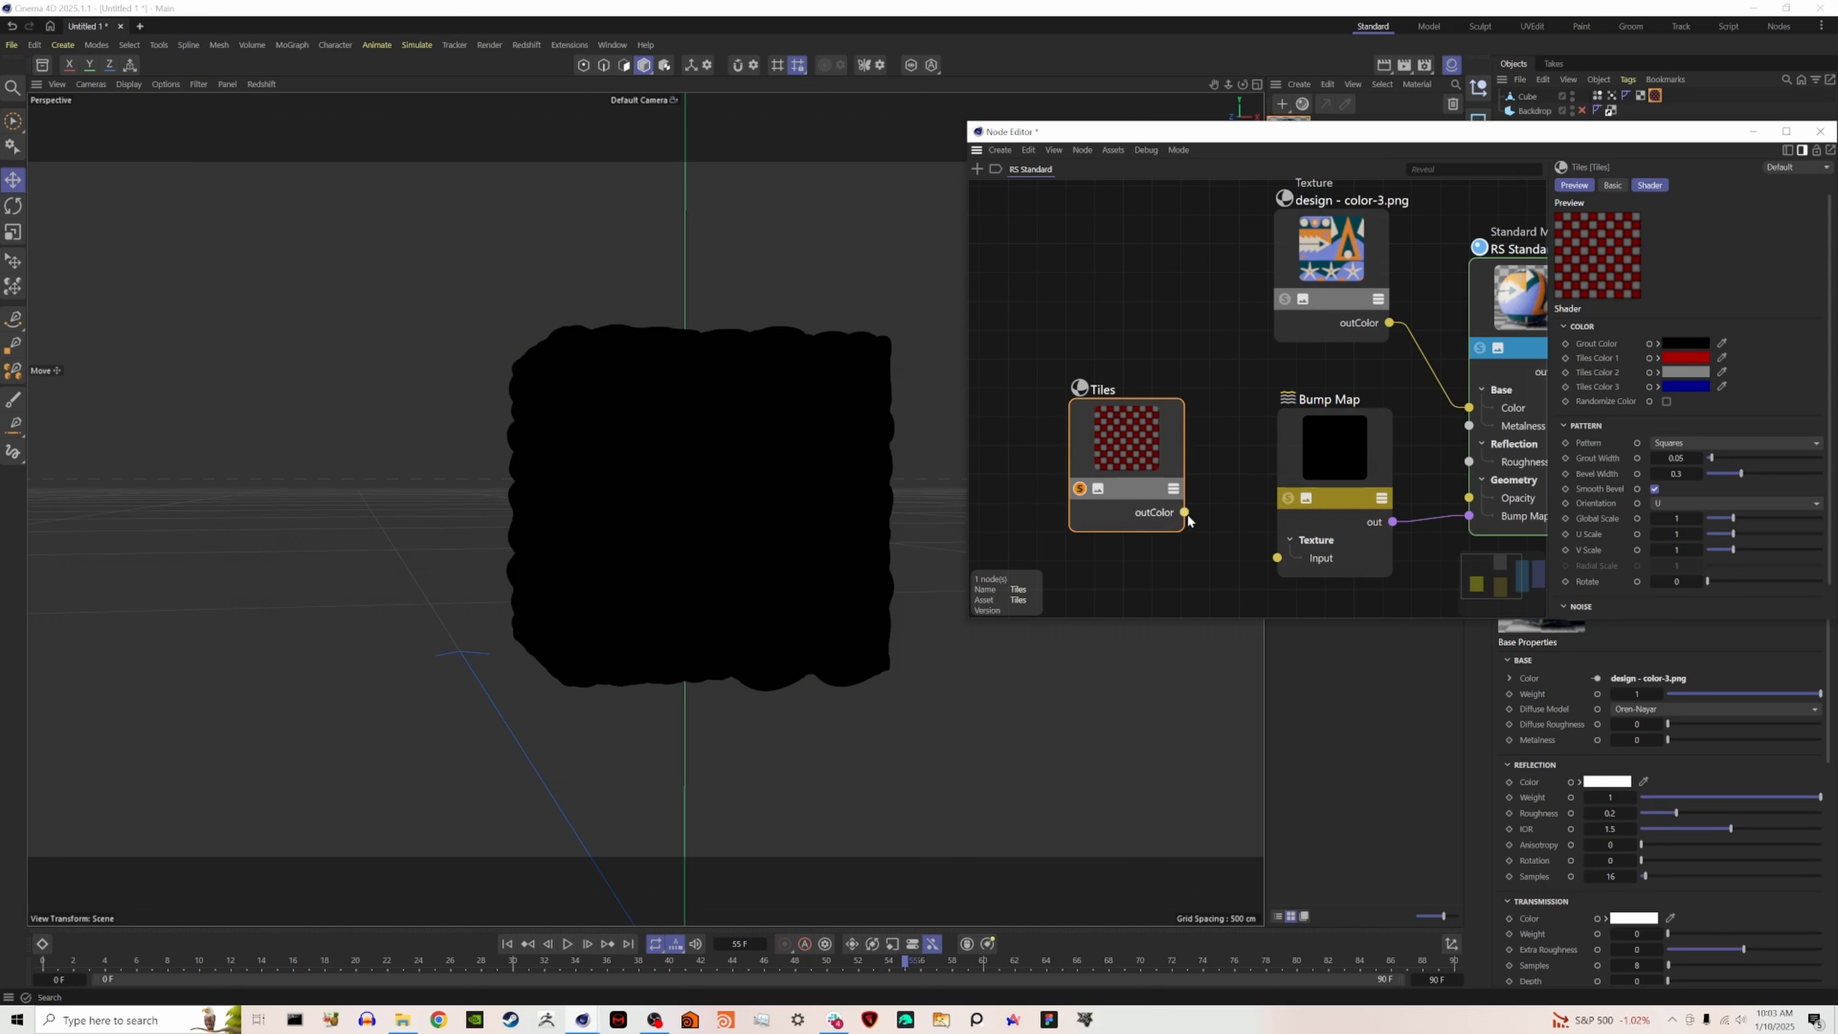
pyautogui.moveTo(1184, 511); pyautogui.dragTo(1277, 557)
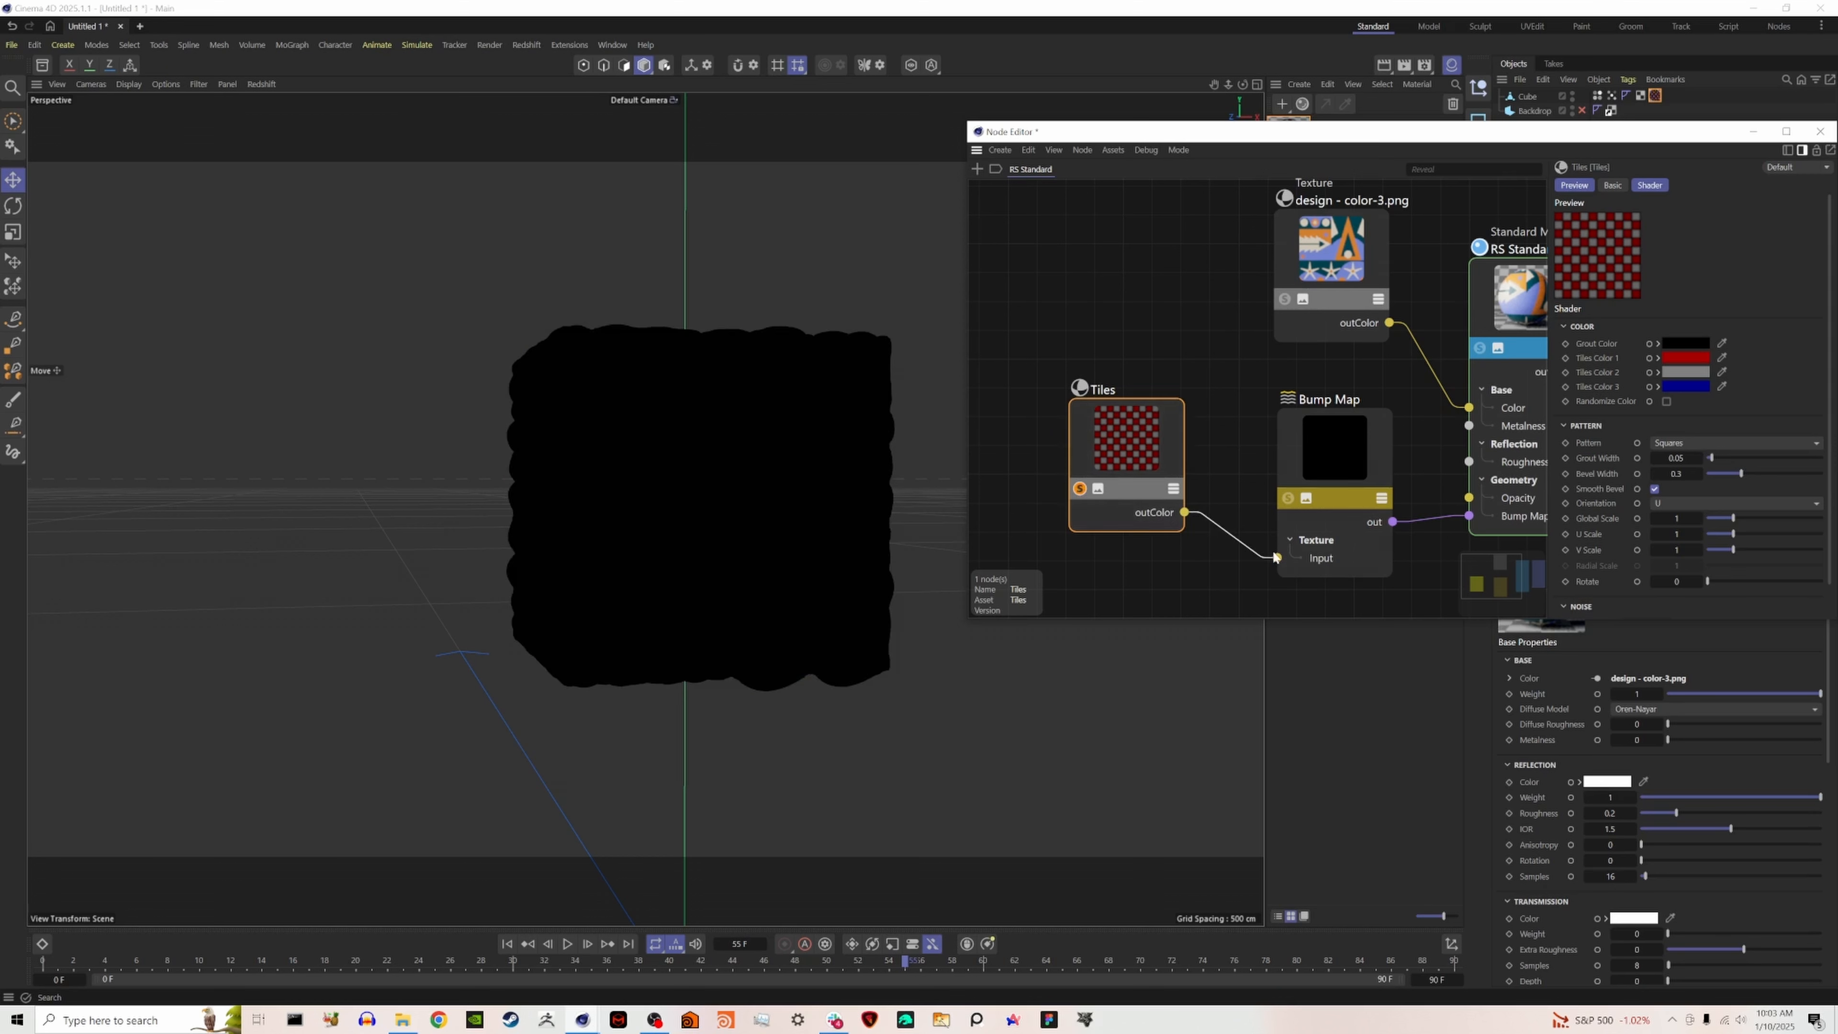
# - Open the Redshift RenderView and start an interactive render of the cube
pyautogui.click(527, 44)
pyautogui.click(619, 173)
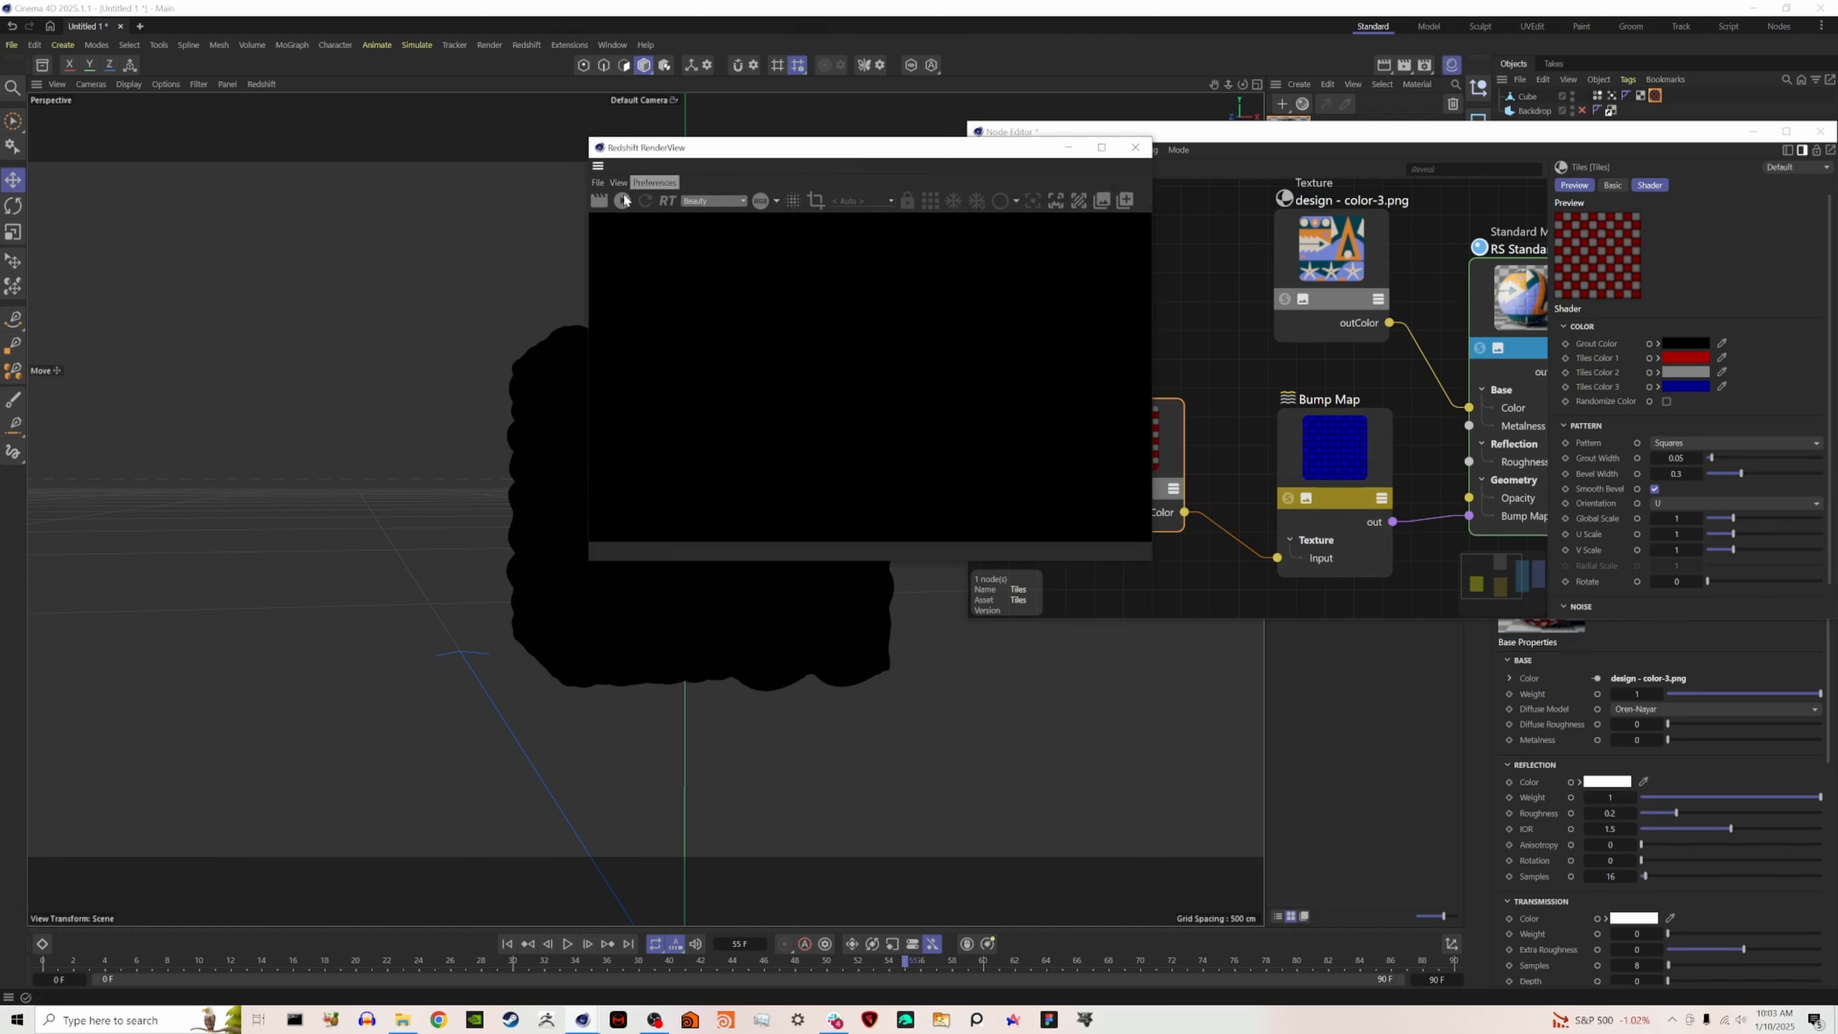
pyautogui.click(623, 200)
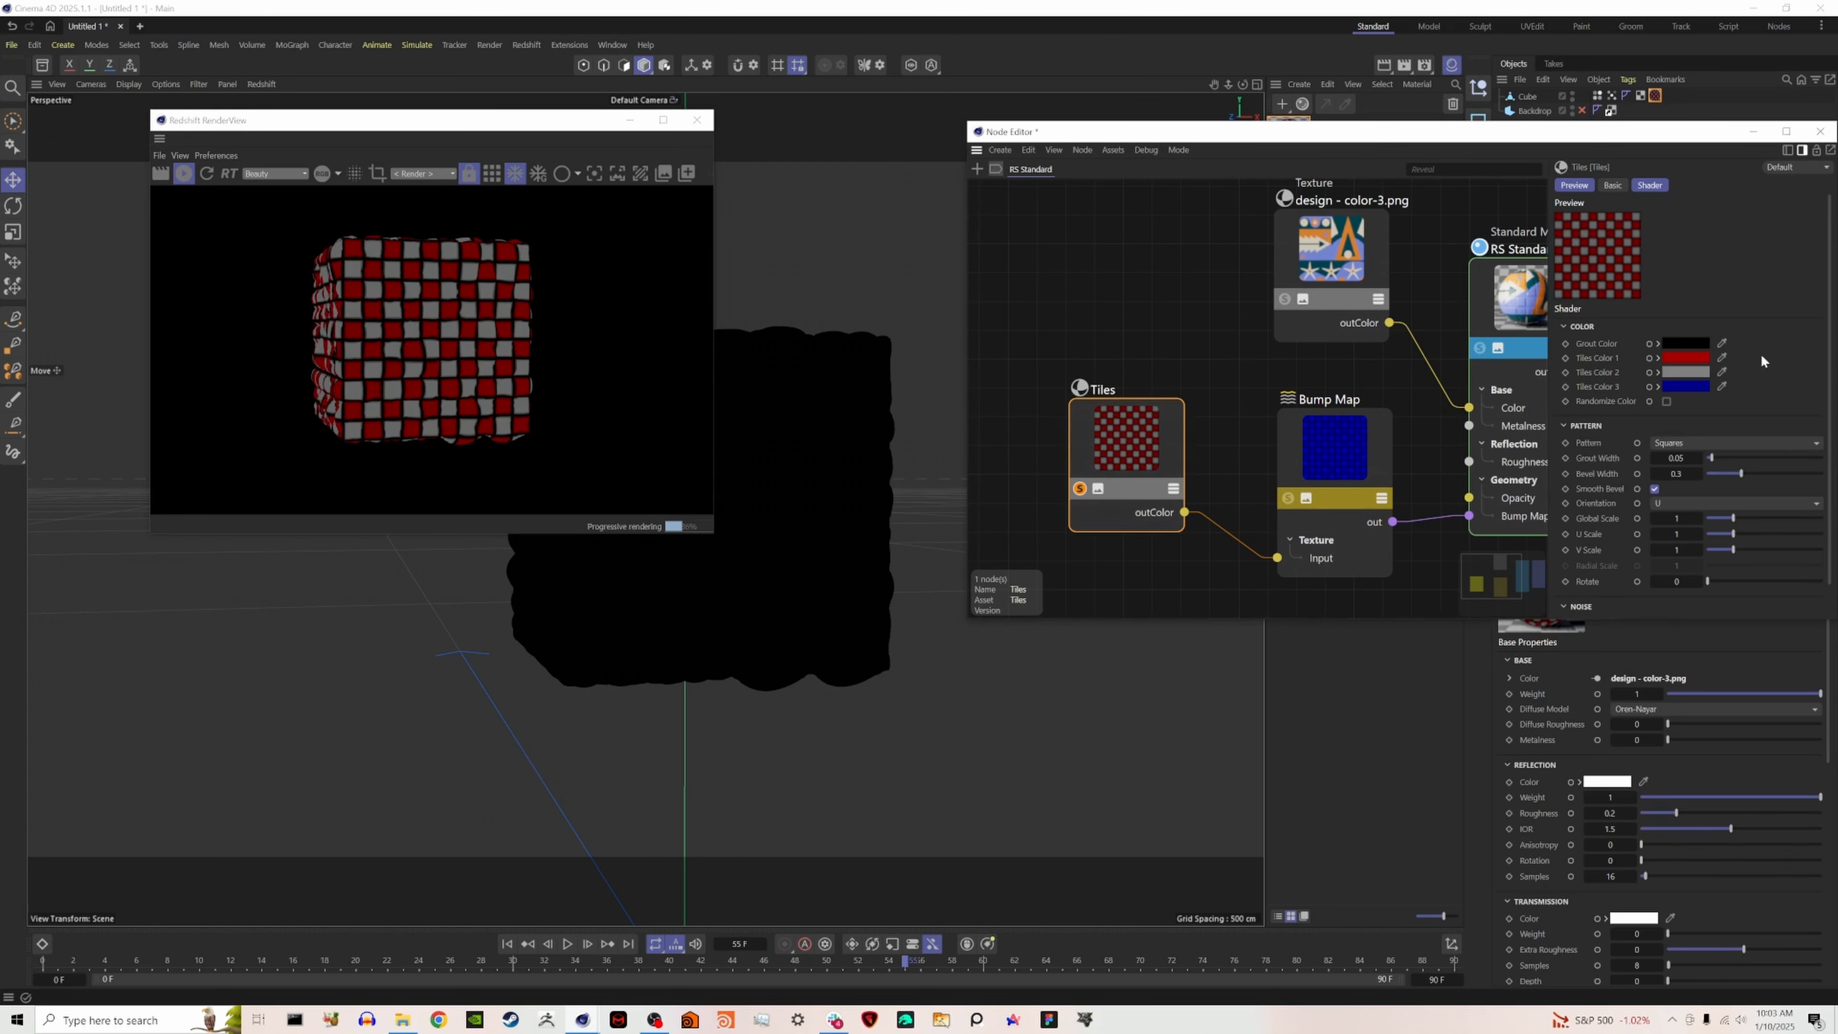
# - Change Tiles Color 1, 2 and 3 to white, leaving the grout black
pyautogui.click(1685, 358)
pyautogui.click(1531, 425)
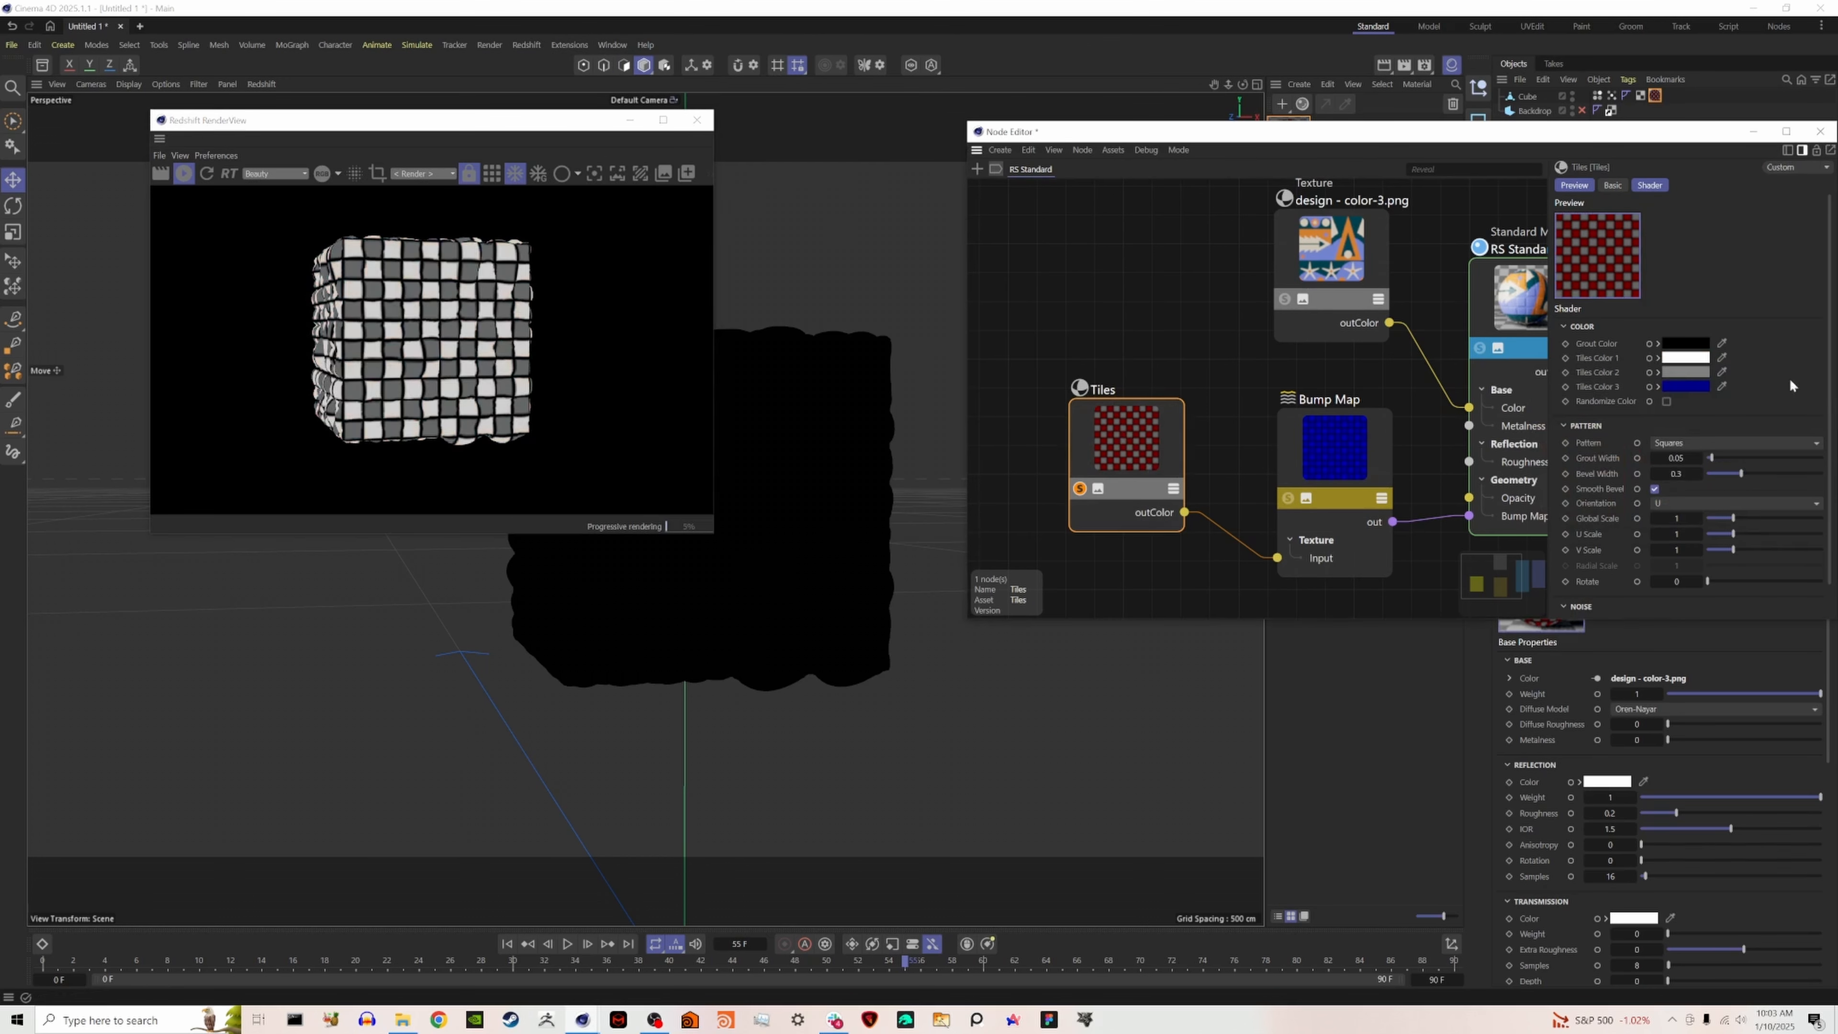
pyautogui.click(1676, 371)
pyautogui.click(1541, 445)
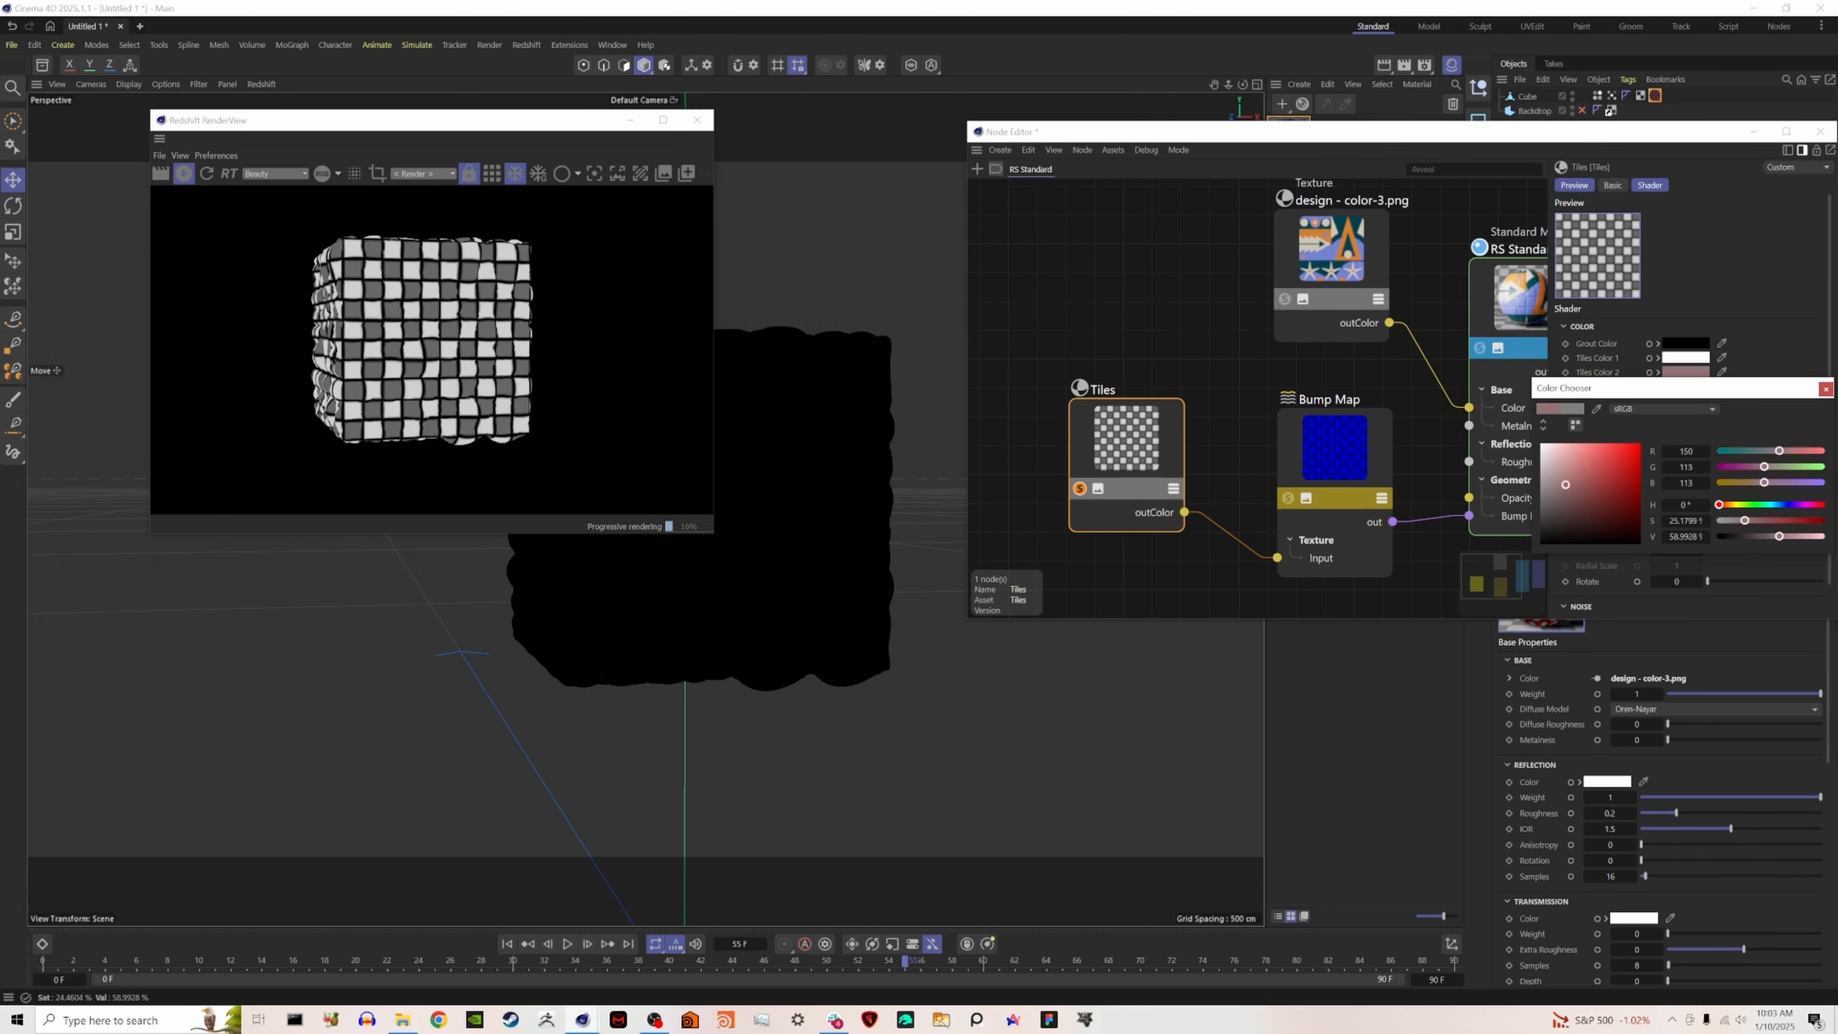
pyautogui.click(1827, 389)
pyautogui.click(1685, 386)
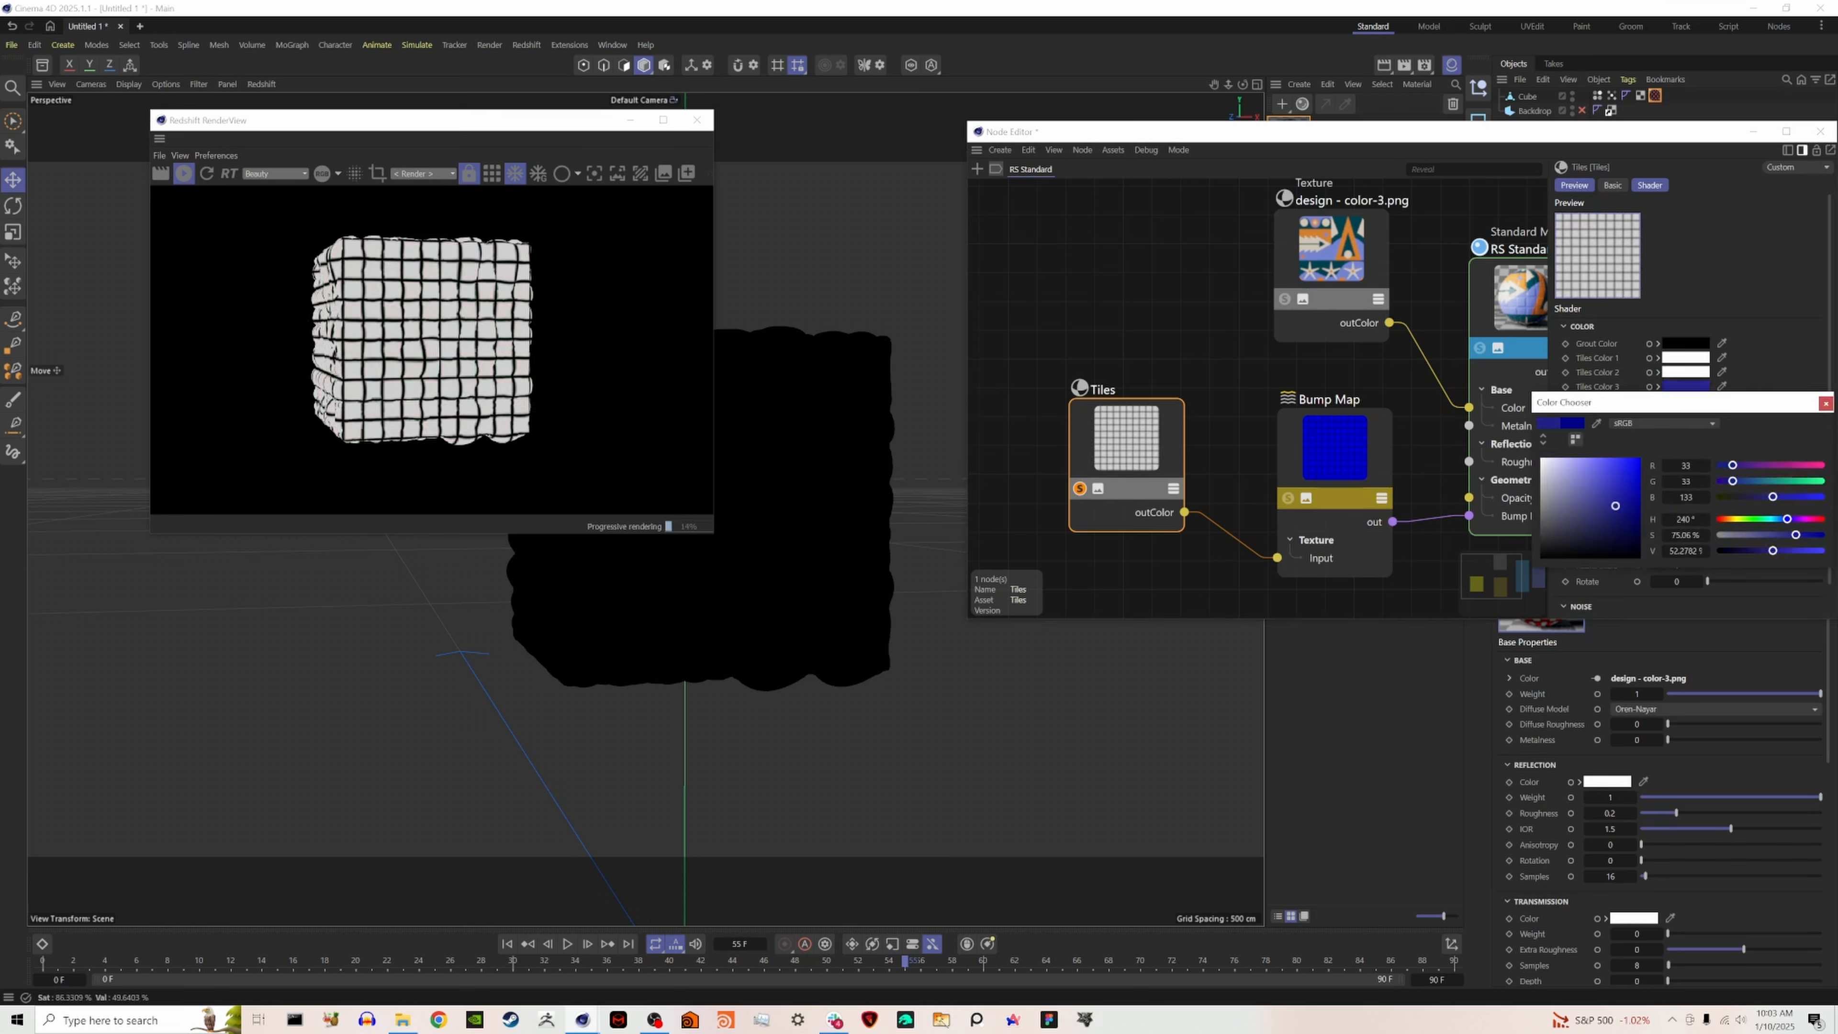
pyautogui.click(1825, 403)
# - Set the Tiles pattern to Parquet and its Global Scale to 0.1
pyautogui.click(1686, 443)
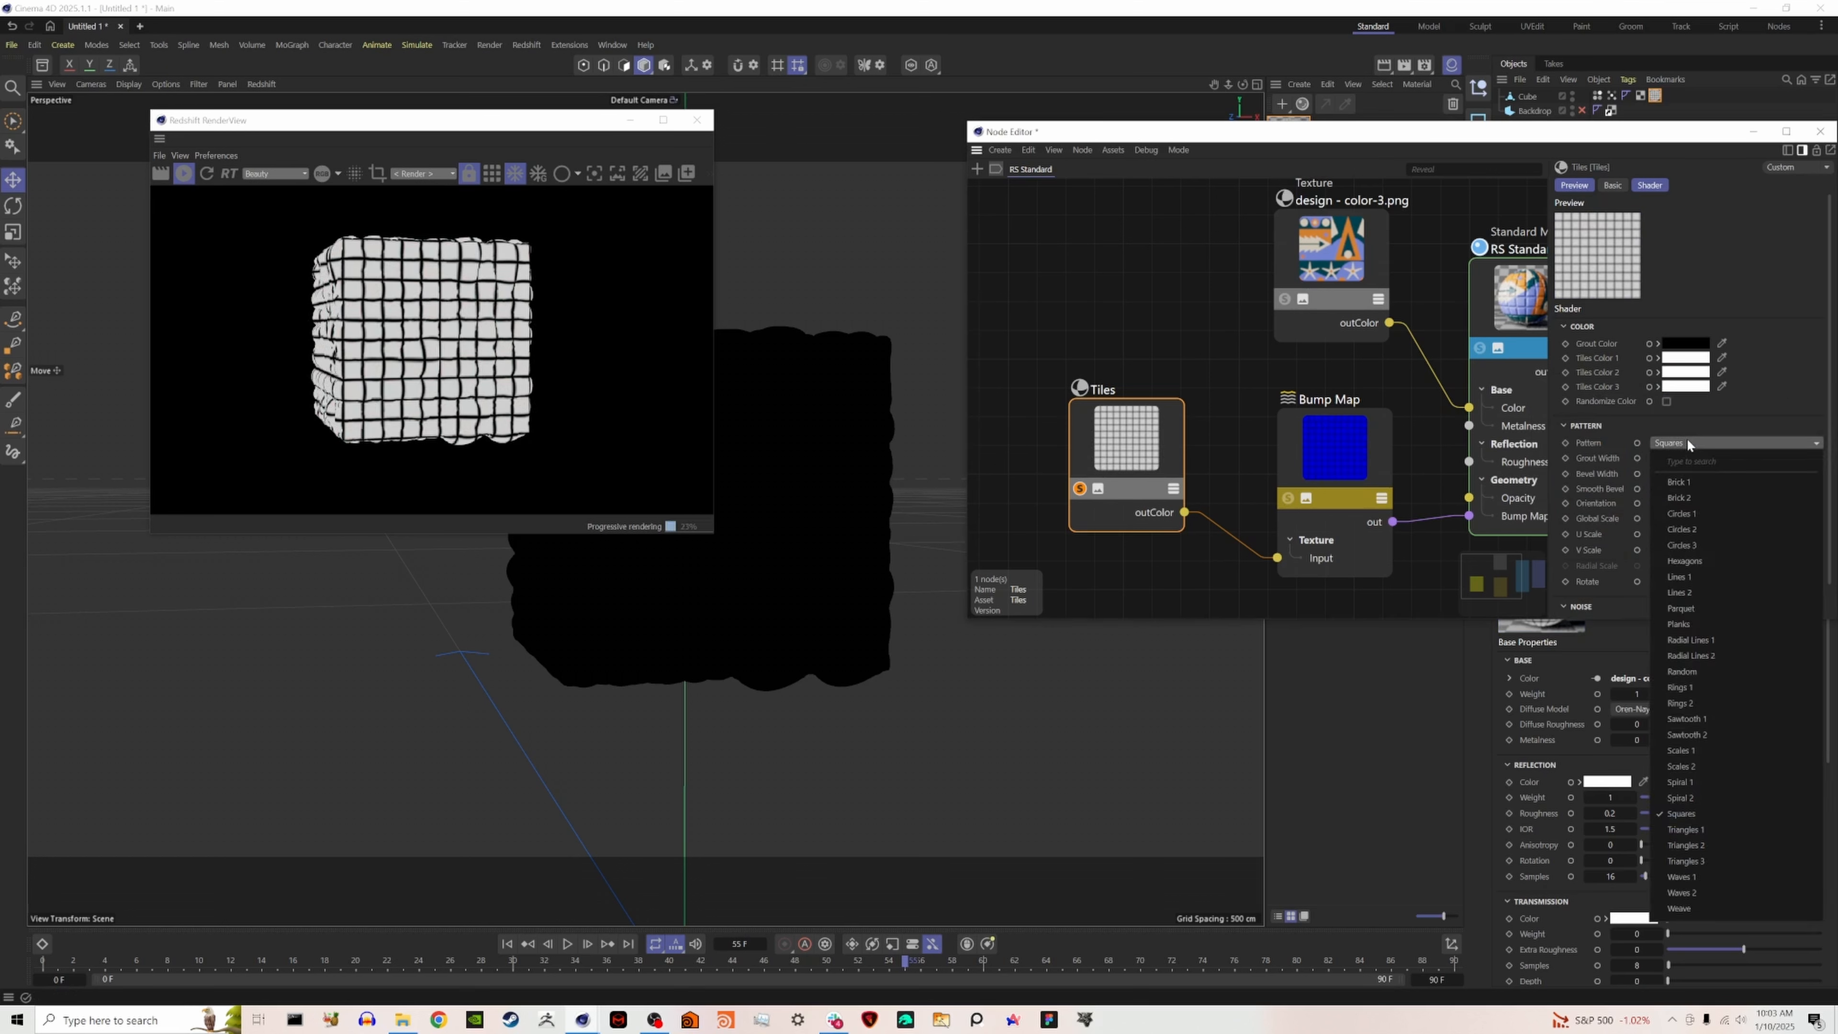
pyautogui.click(1732, 610)
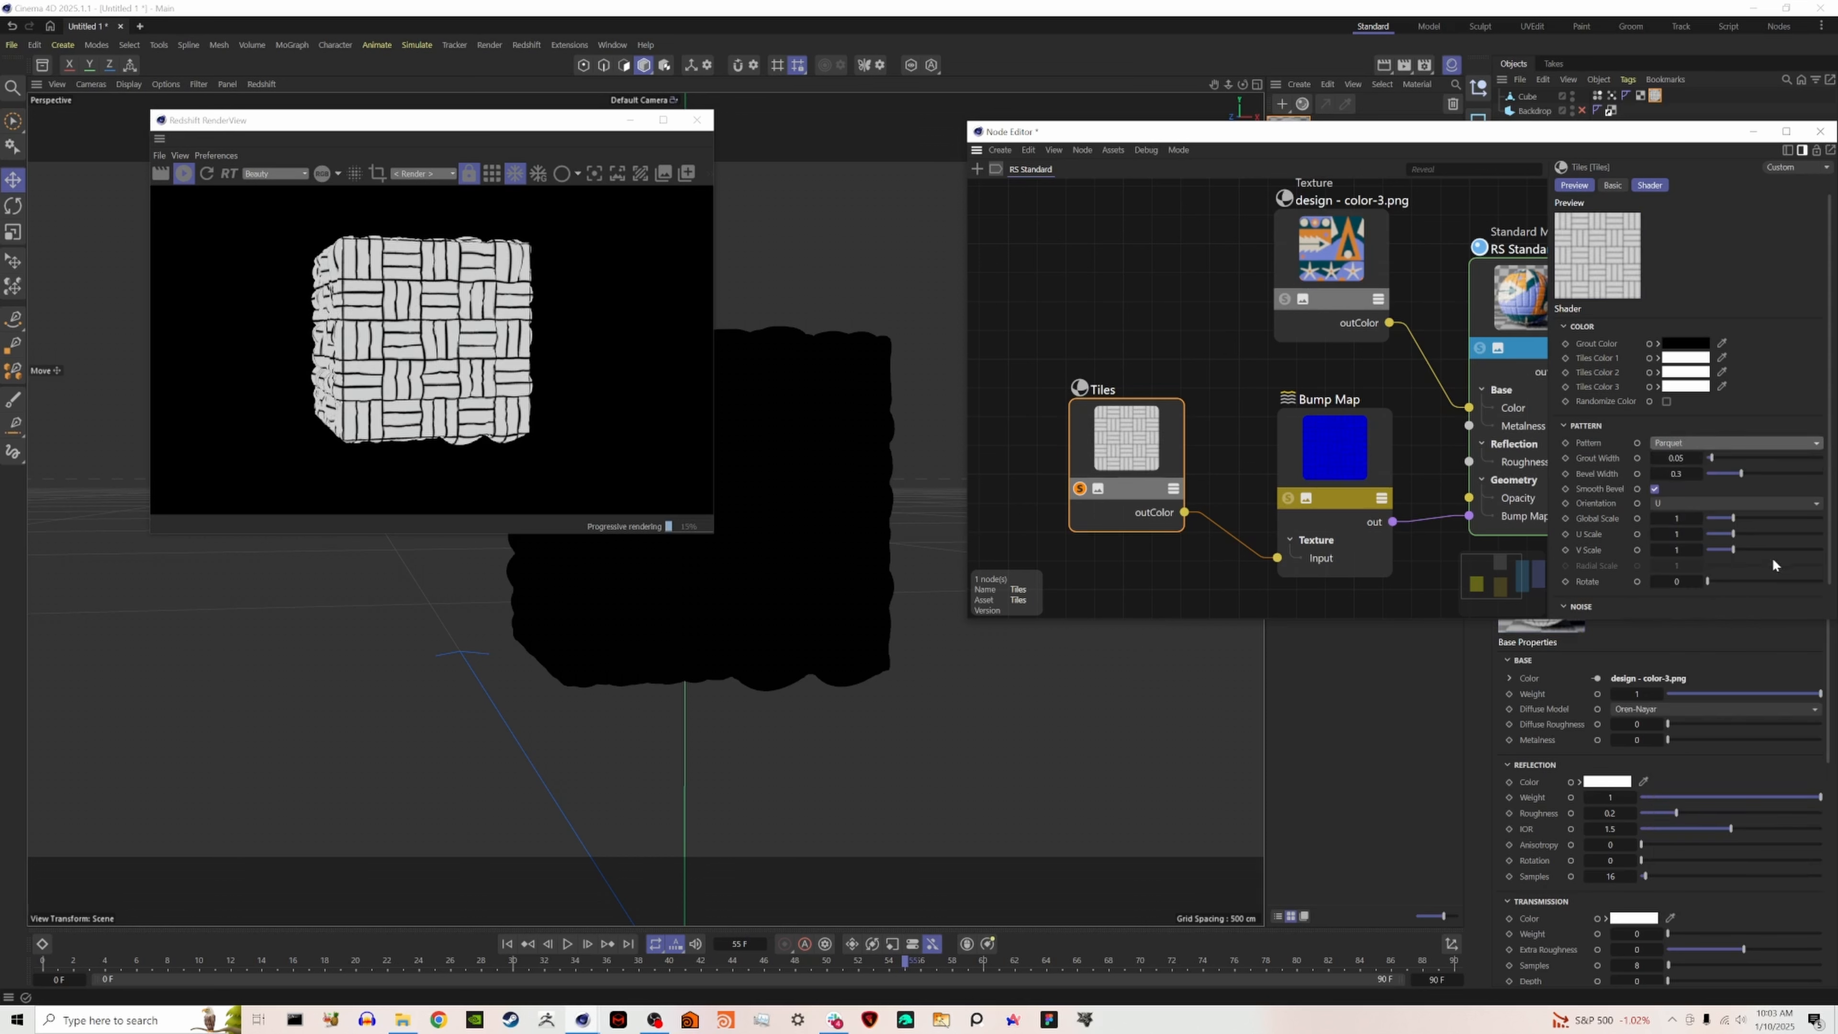
pyautogui.click(1691, 519)
pyautogui.write('0.1')
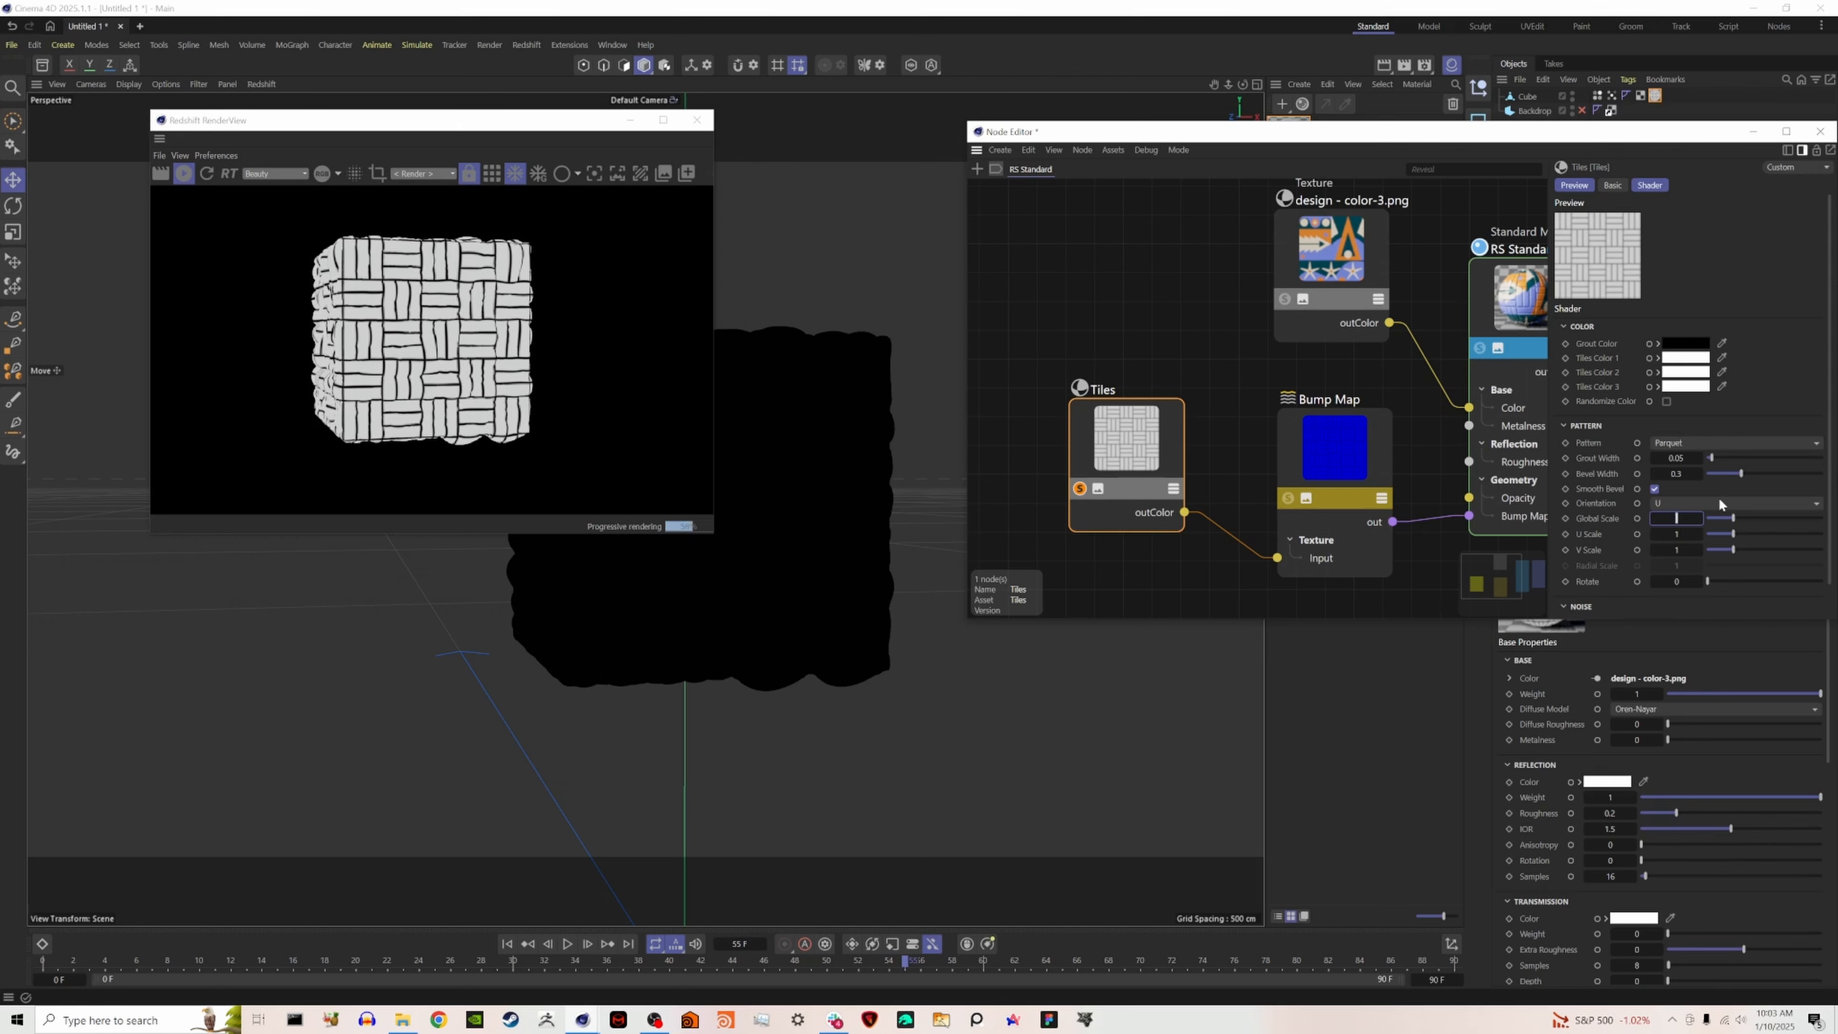
pyautogui.press('Return')
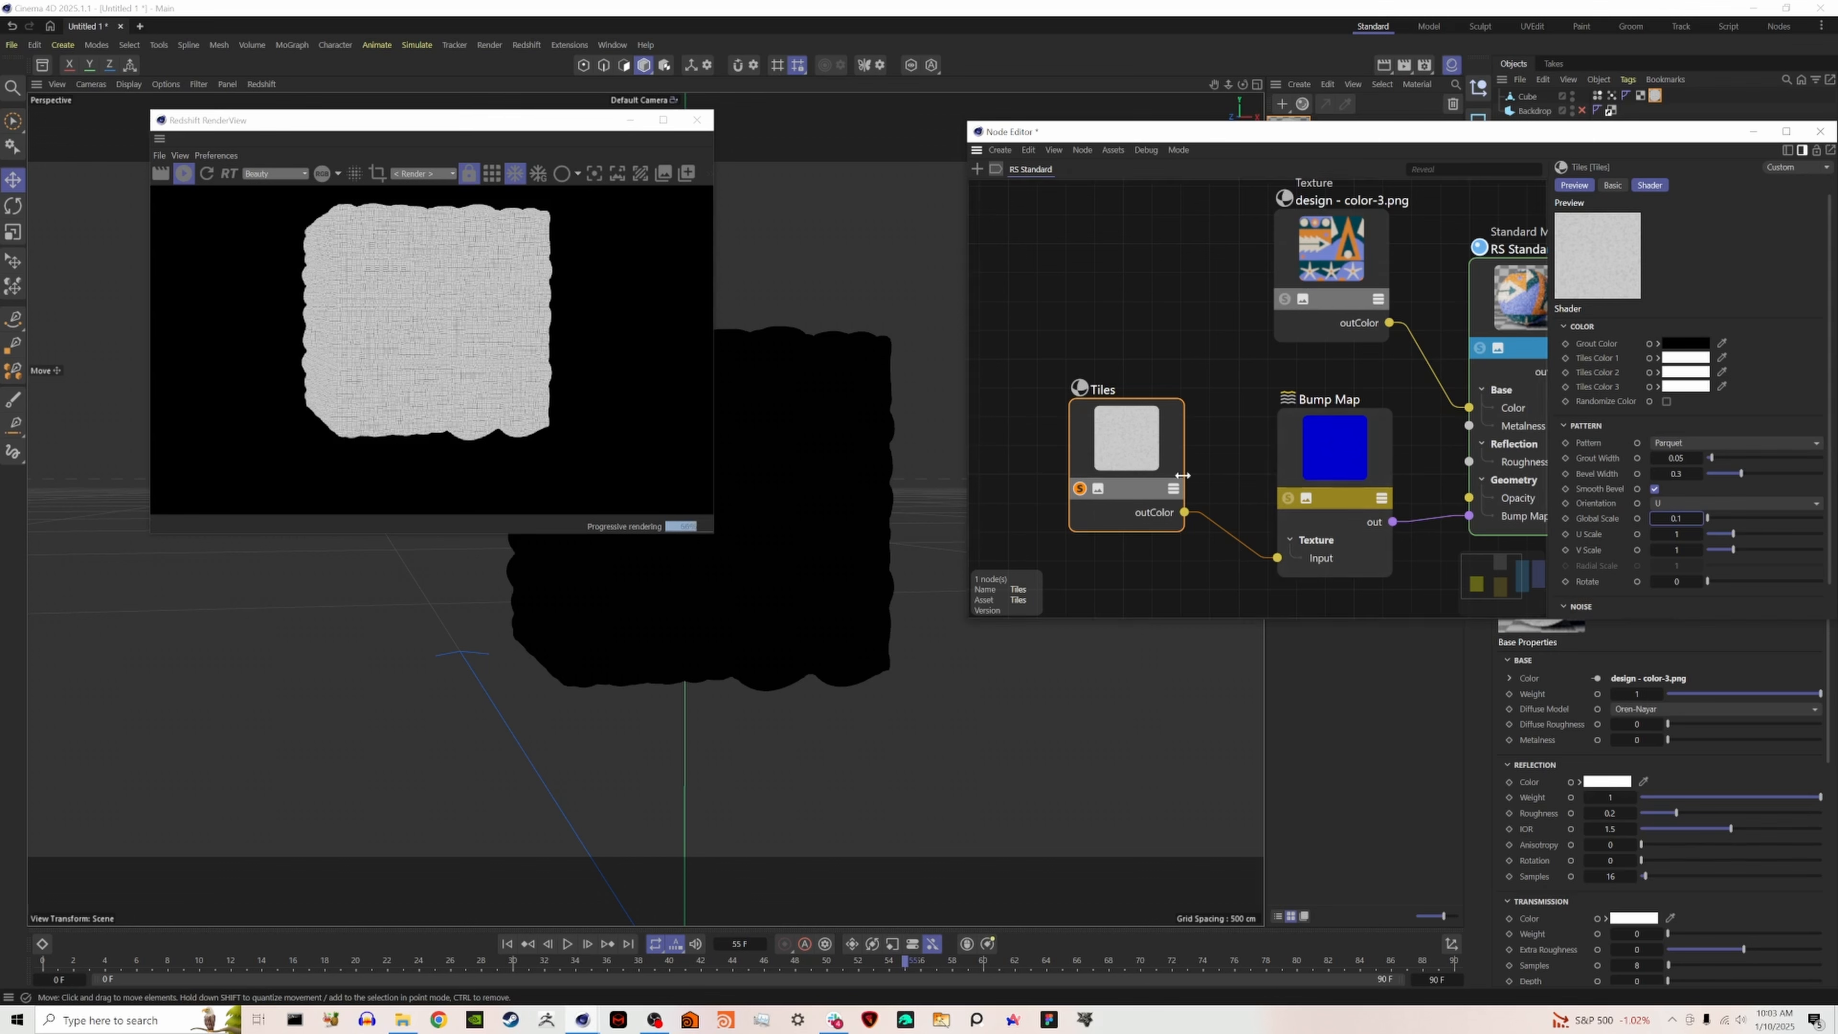
# - Turn off the Tiles node's solo preview and adjust the Bump Map node's Height Scale, checking the render up close
pyautogui.click(1080, 490)
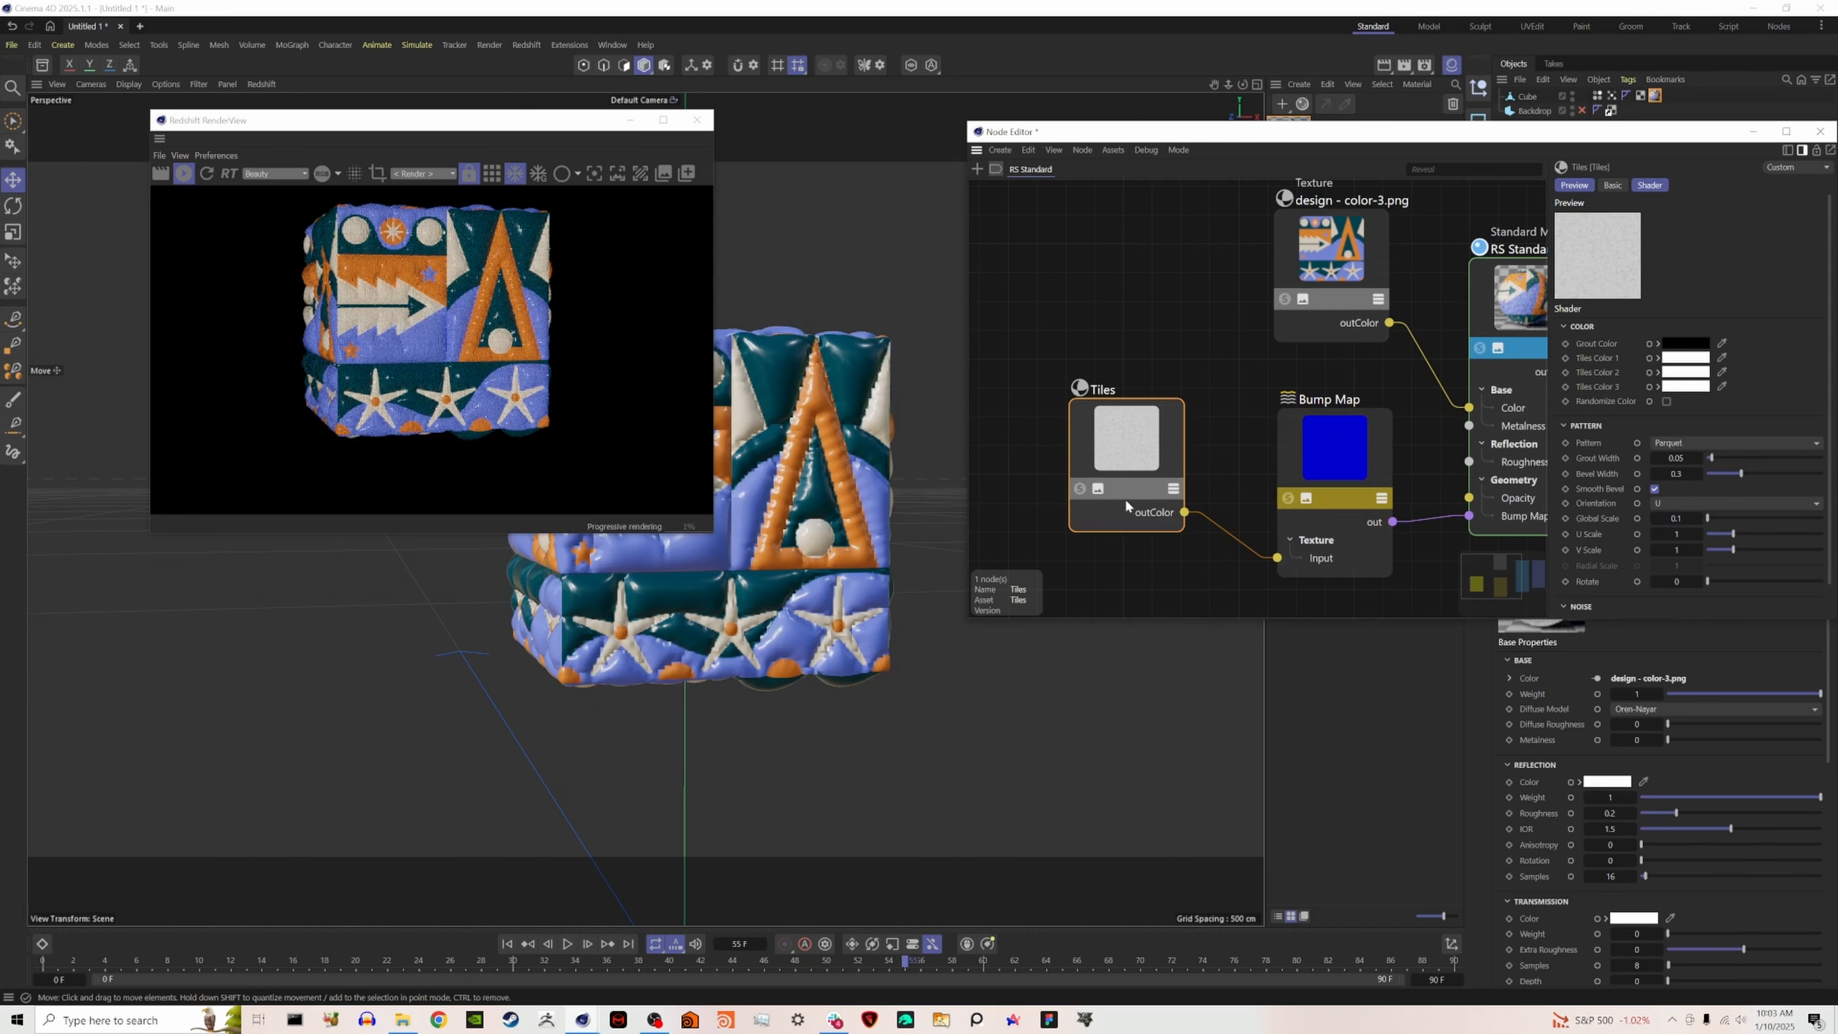
pyautogui.scroll(4, 340, 335)
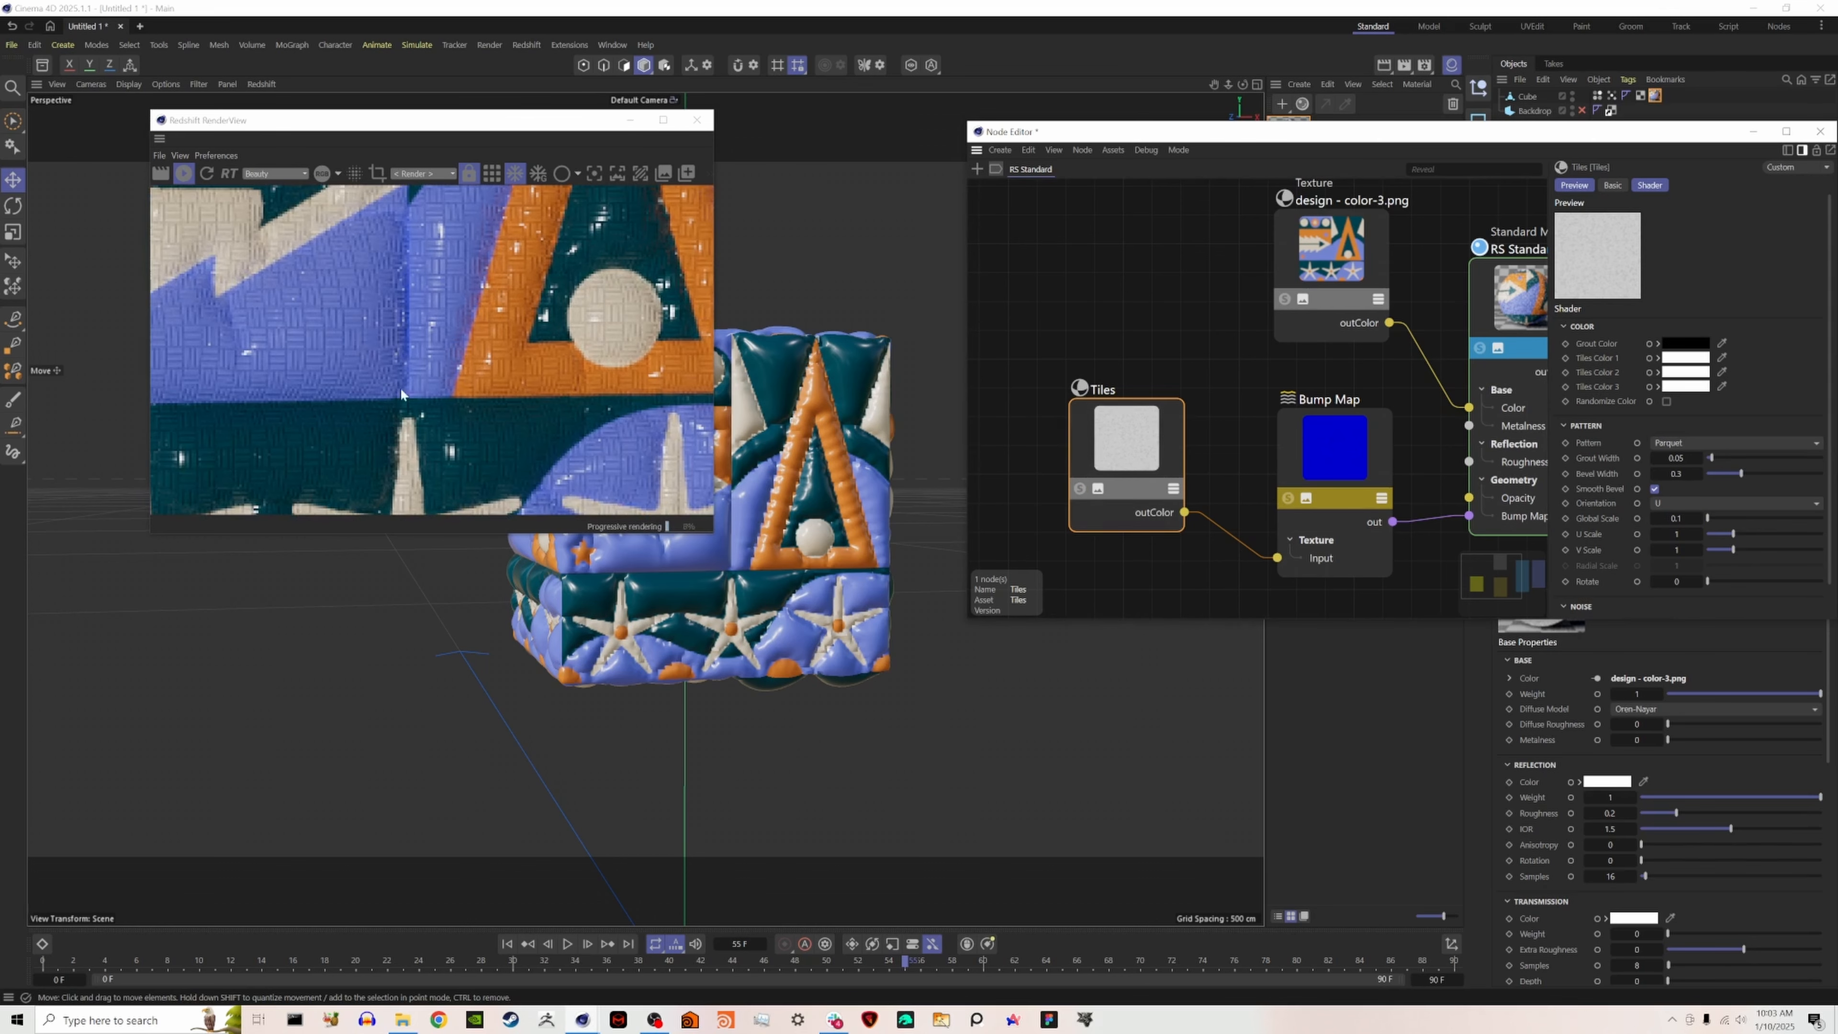
pyautogui.scroll(-5, 523, 342)
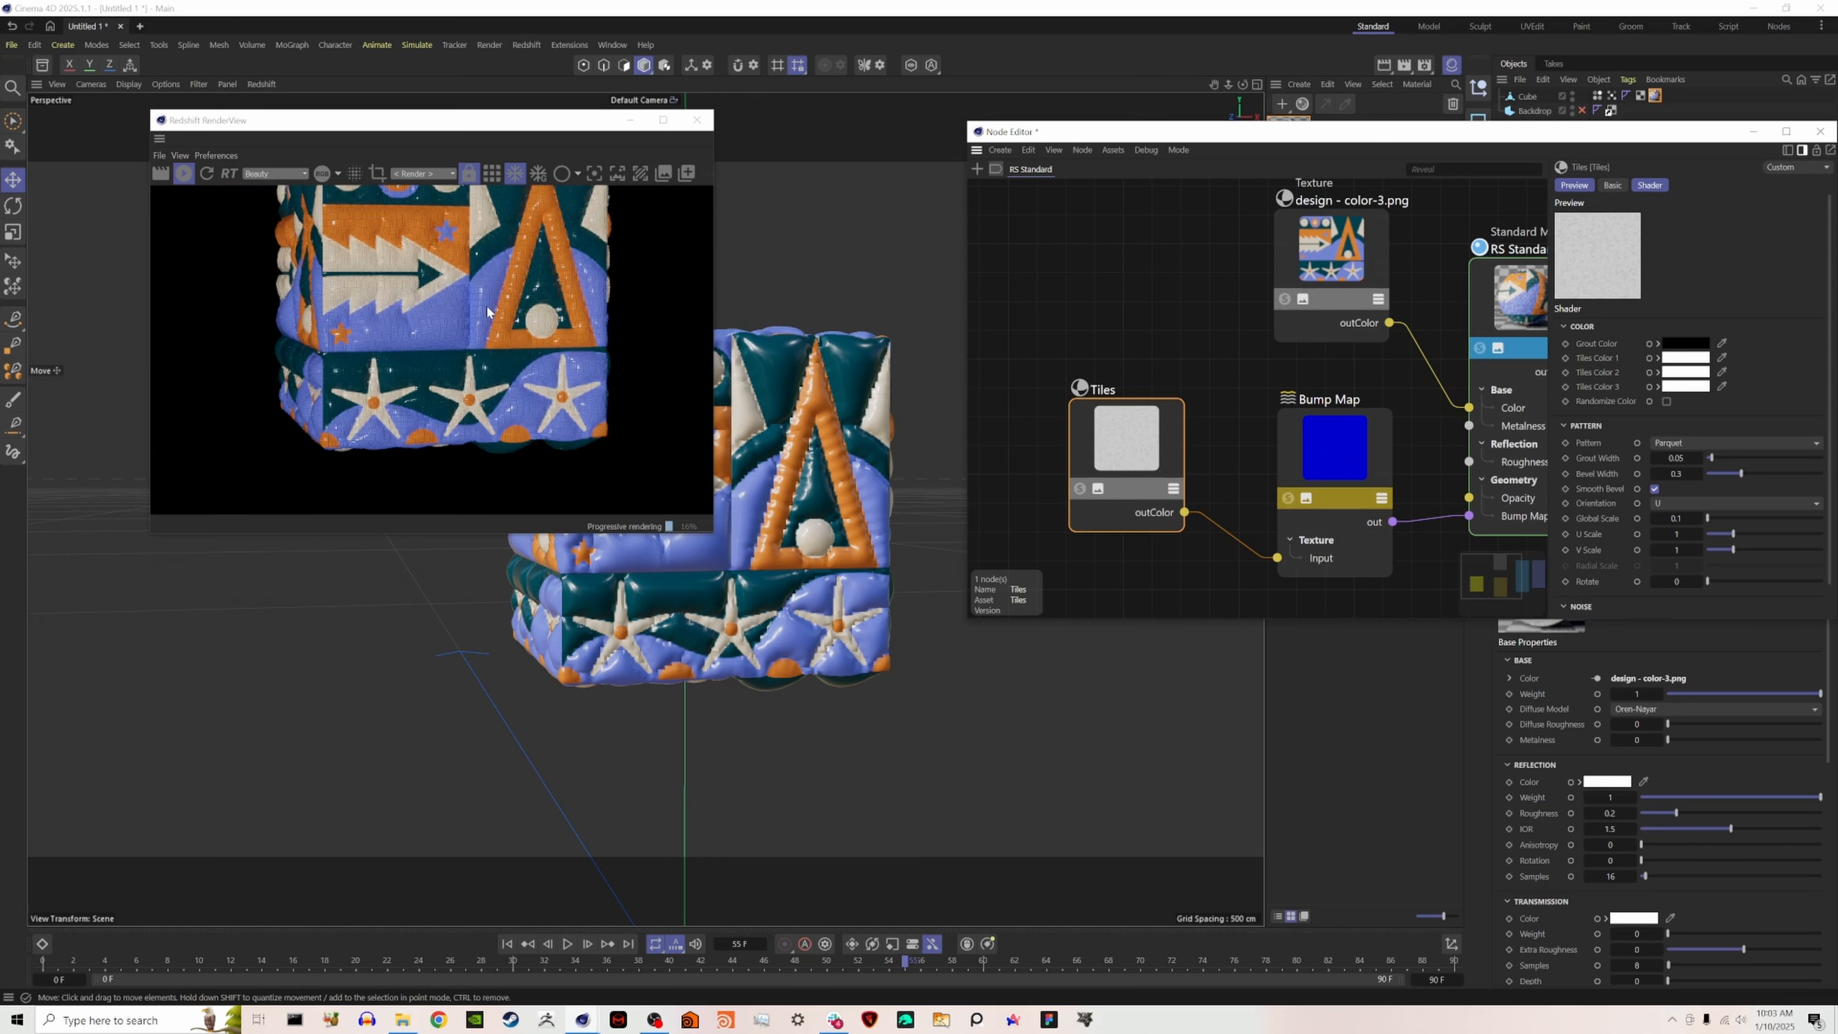
pyautogui.click(1359, 452)
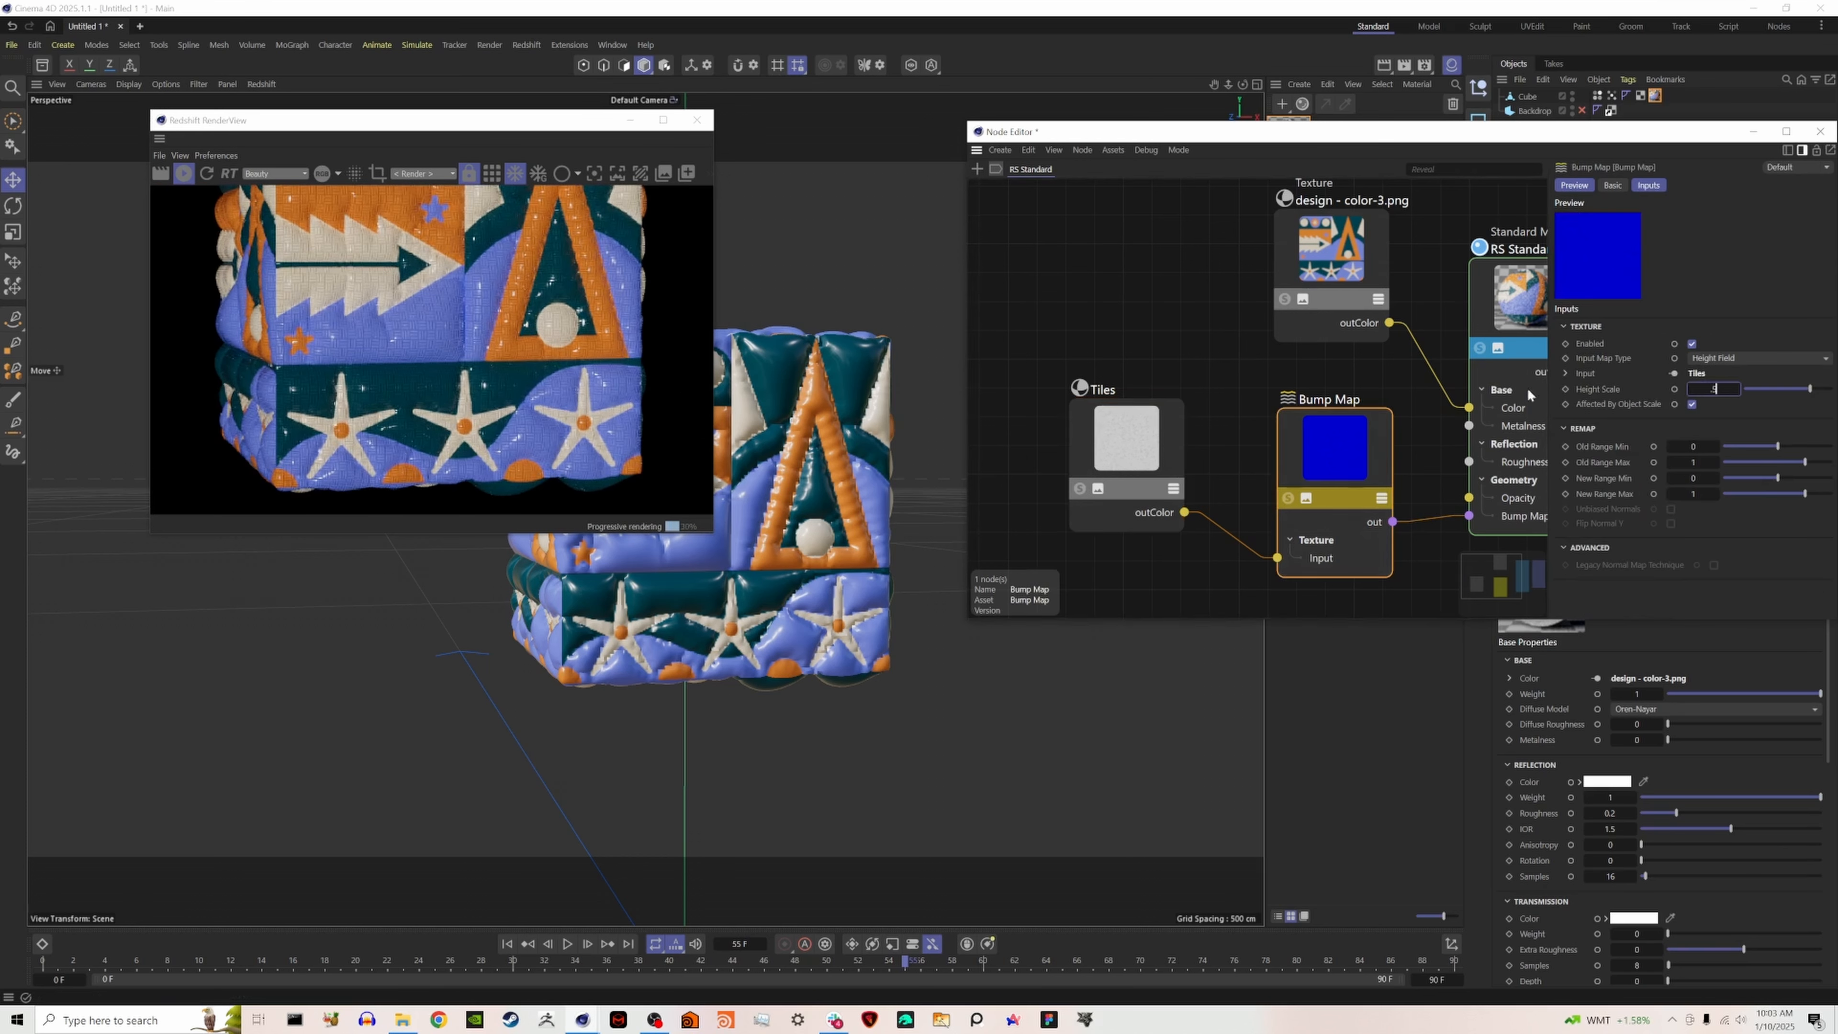
pyautogui.click(1305, 374)
# - Raise the RS Standard material's reflection Roughness to about 0.65 and close the Node Editor
pyautogui.moveTo(1381, 360); pyautogui.dragTo(1084, 391, button='middle')
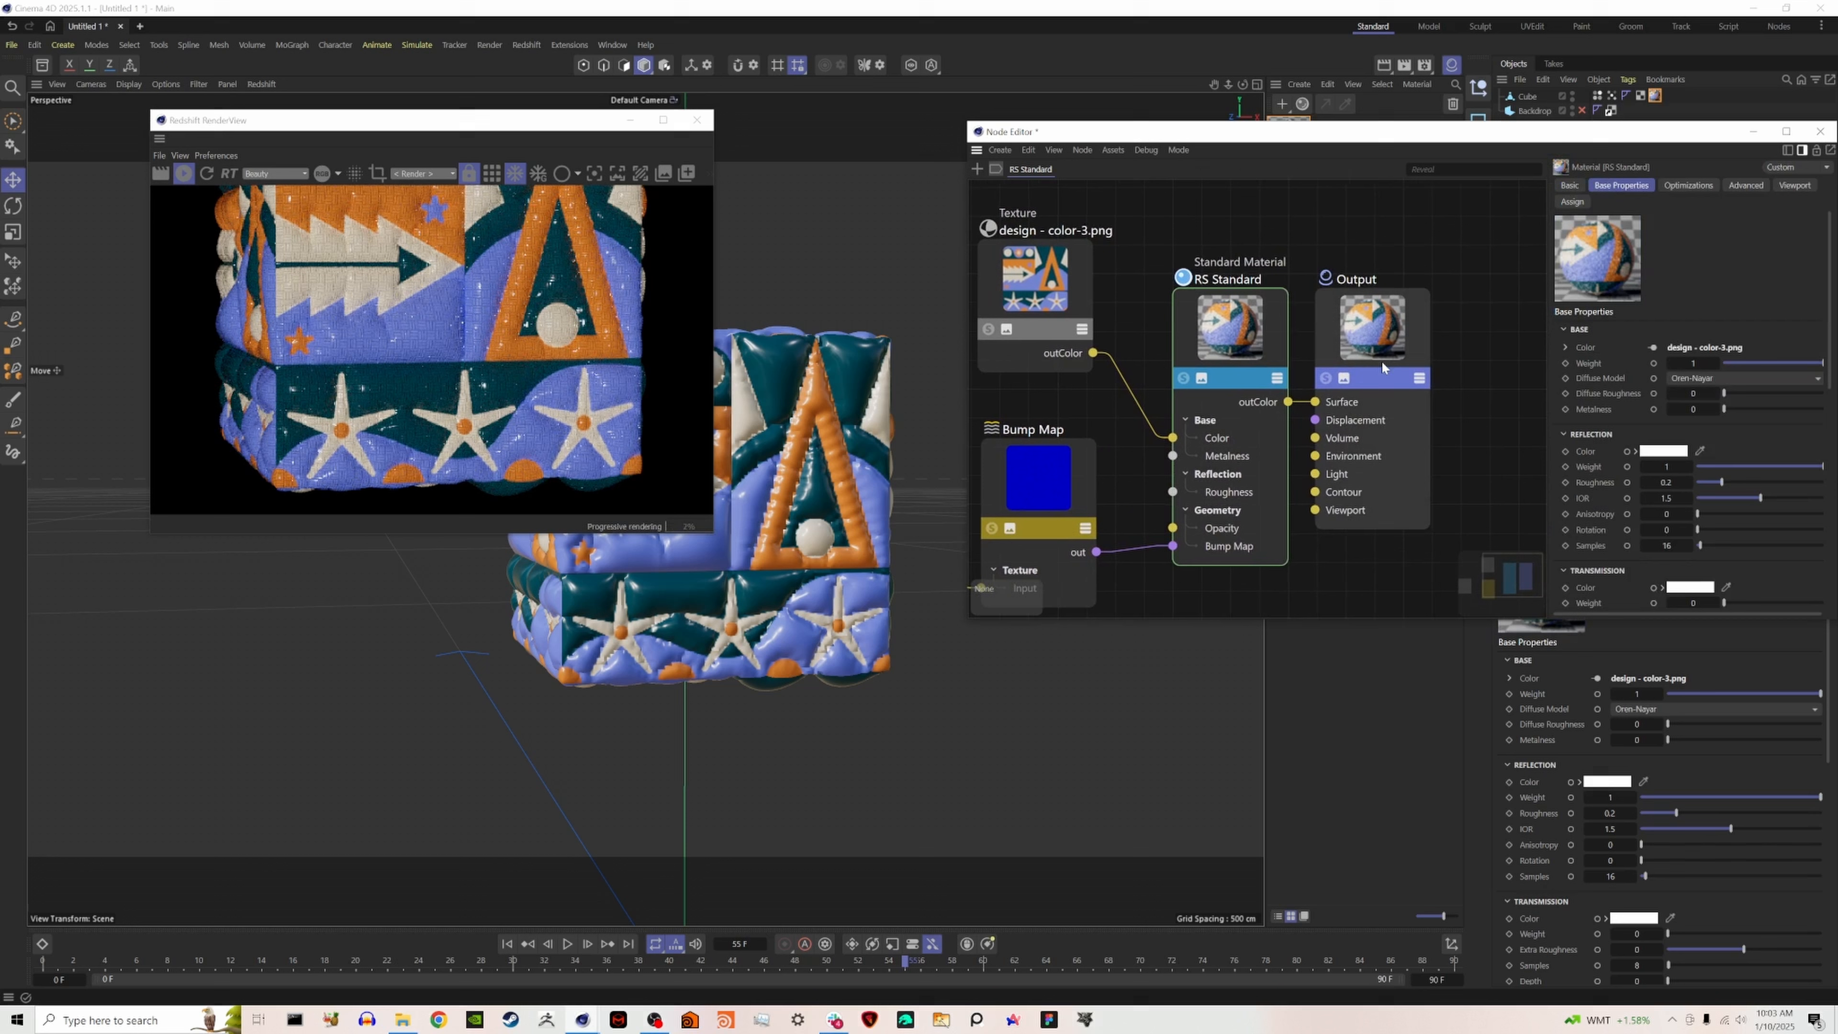
pyautogui.click(1212, 348)
pyautogui.moveTo(1769, 478); pyautogui.dragTo(1783, 482)
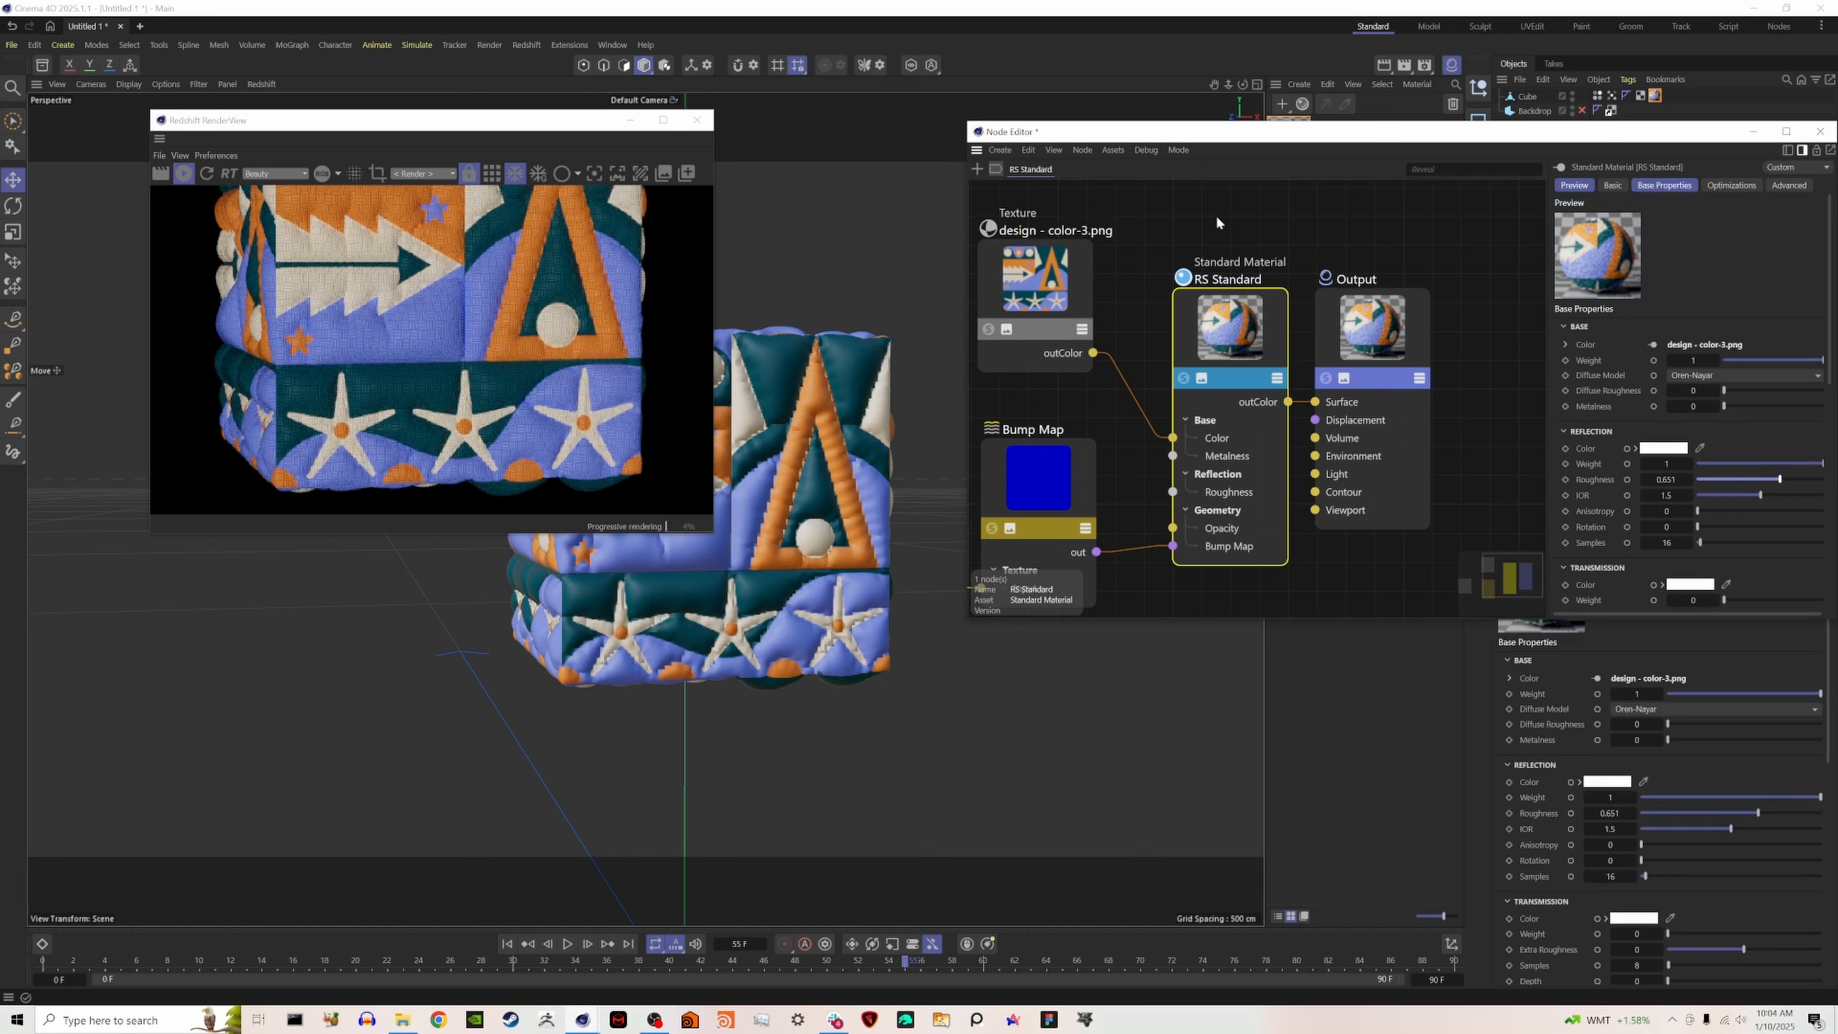
pyautogui.click(1820, 131)
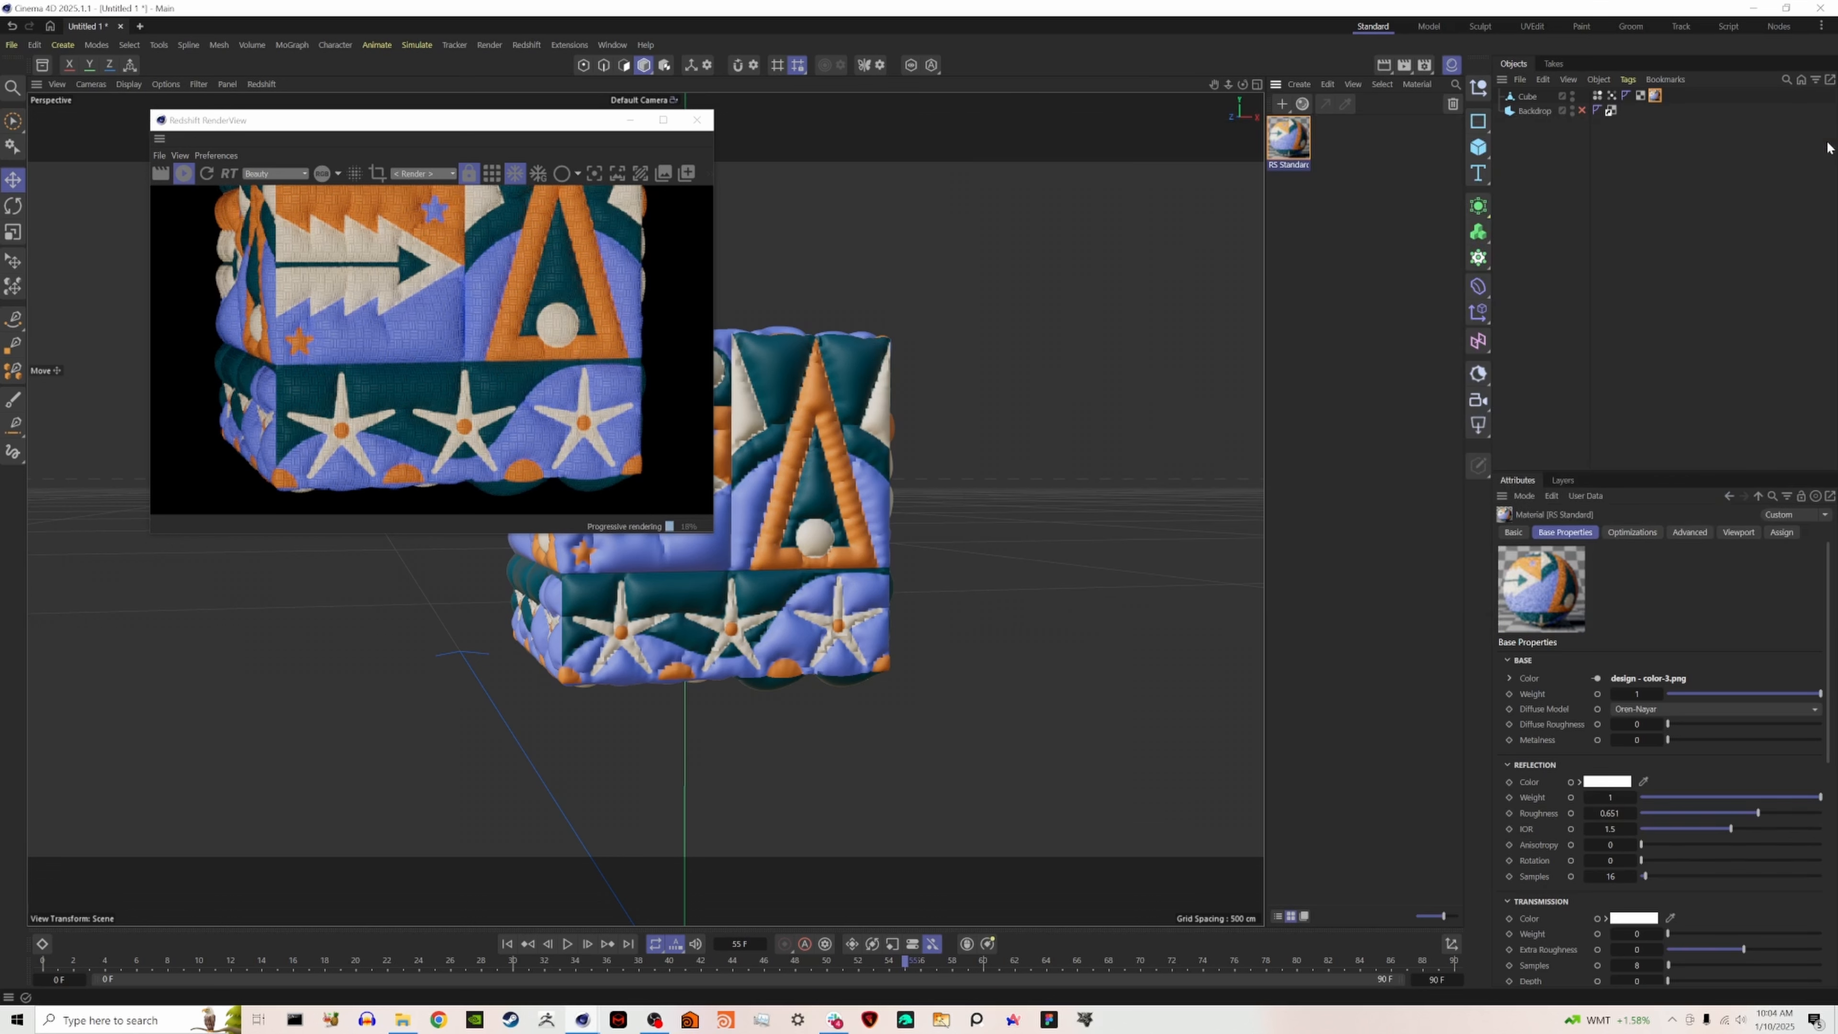
# - Dock the Redshift RenderView beside the viewport and enable the Backdrop object
pyautogui.scroll(-2, 497, 282)
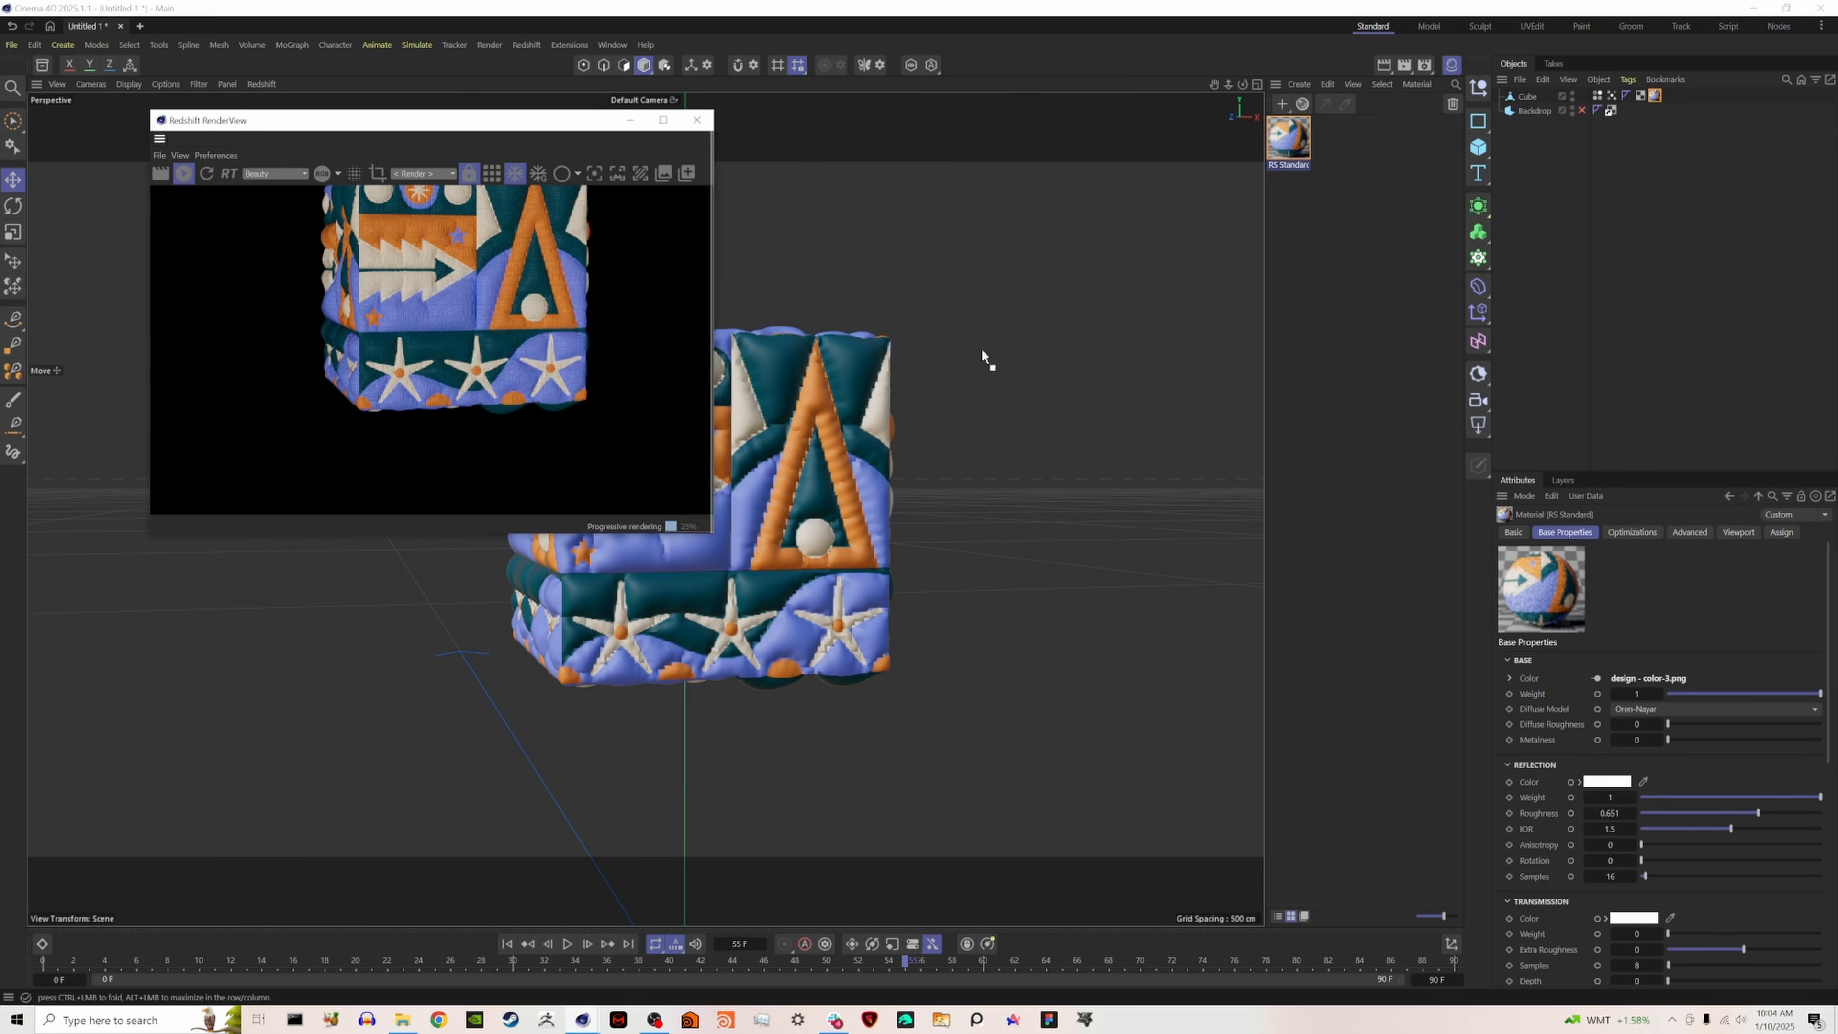
pyautogui.moveTo(1059, 351); pyautogui.dragTo(1128, 370)
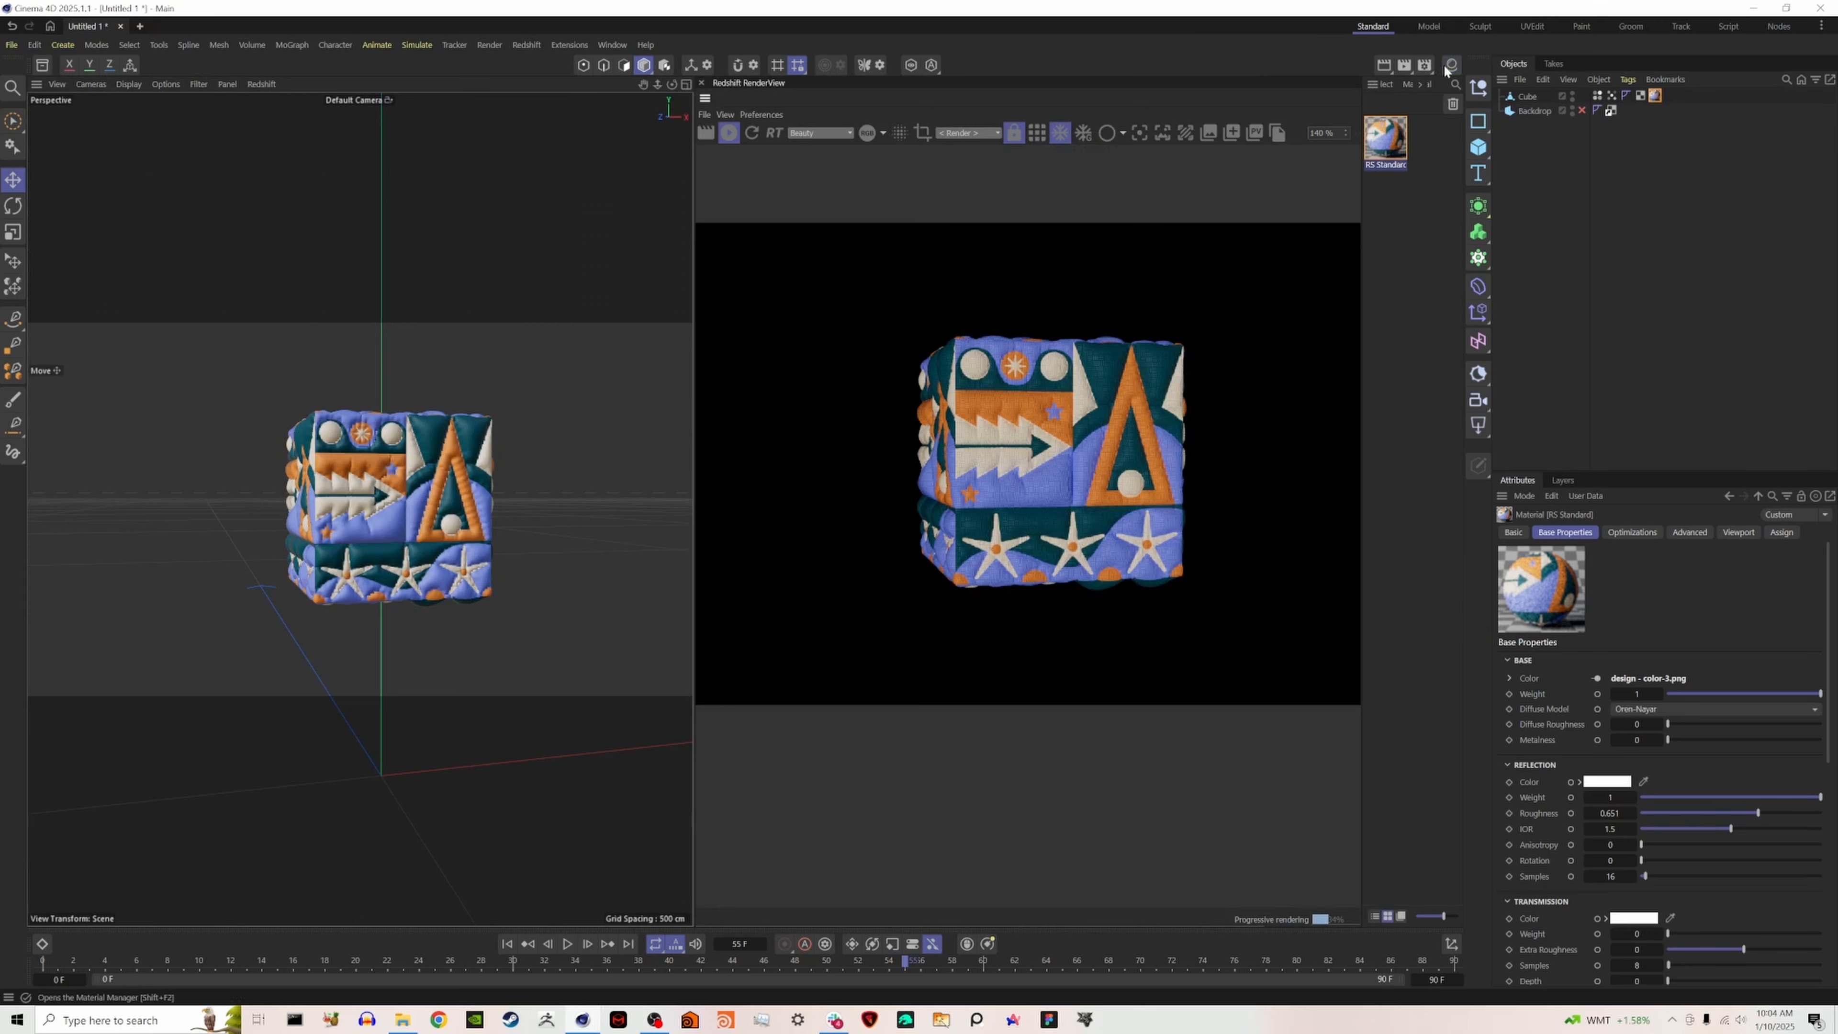
pyautogui.click(1582, 110)
pyautogui.click(1533, 110)
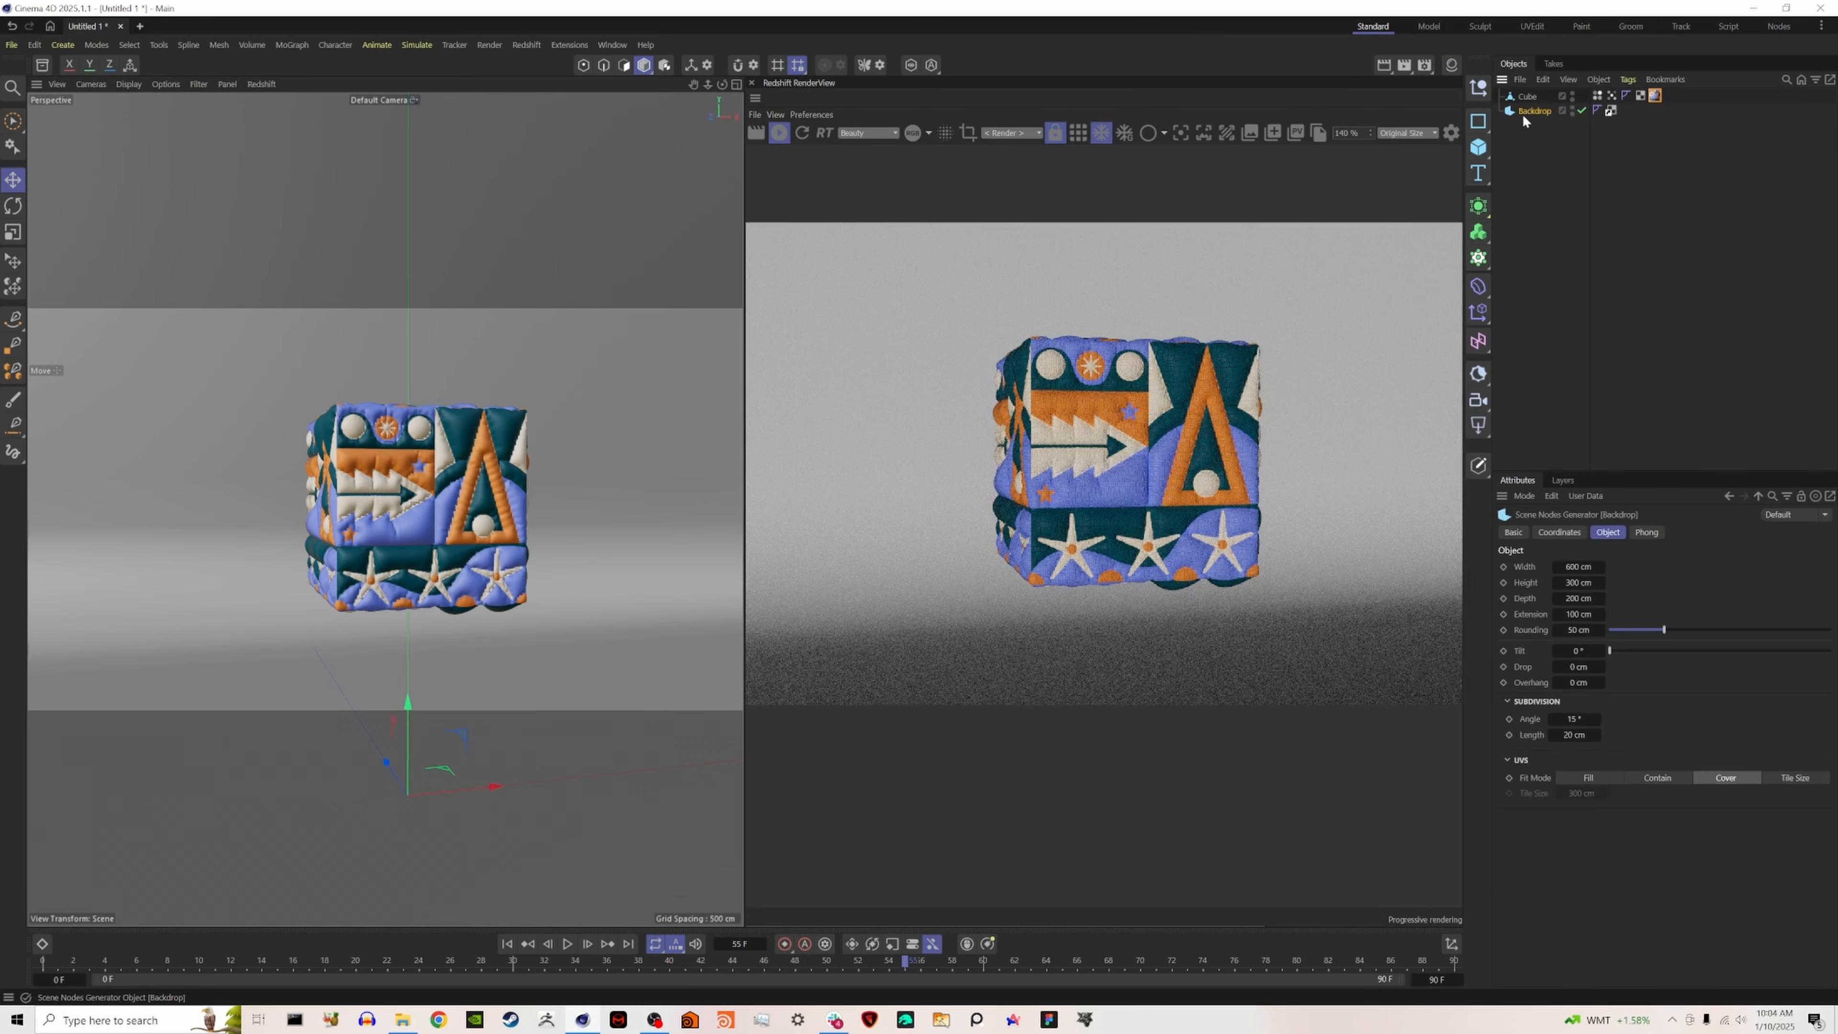
# - Find the 2 Light setup HDRI in the Asset Browser and add it to the scene as a Redshift dome light
pyautogui.click(11, 87)
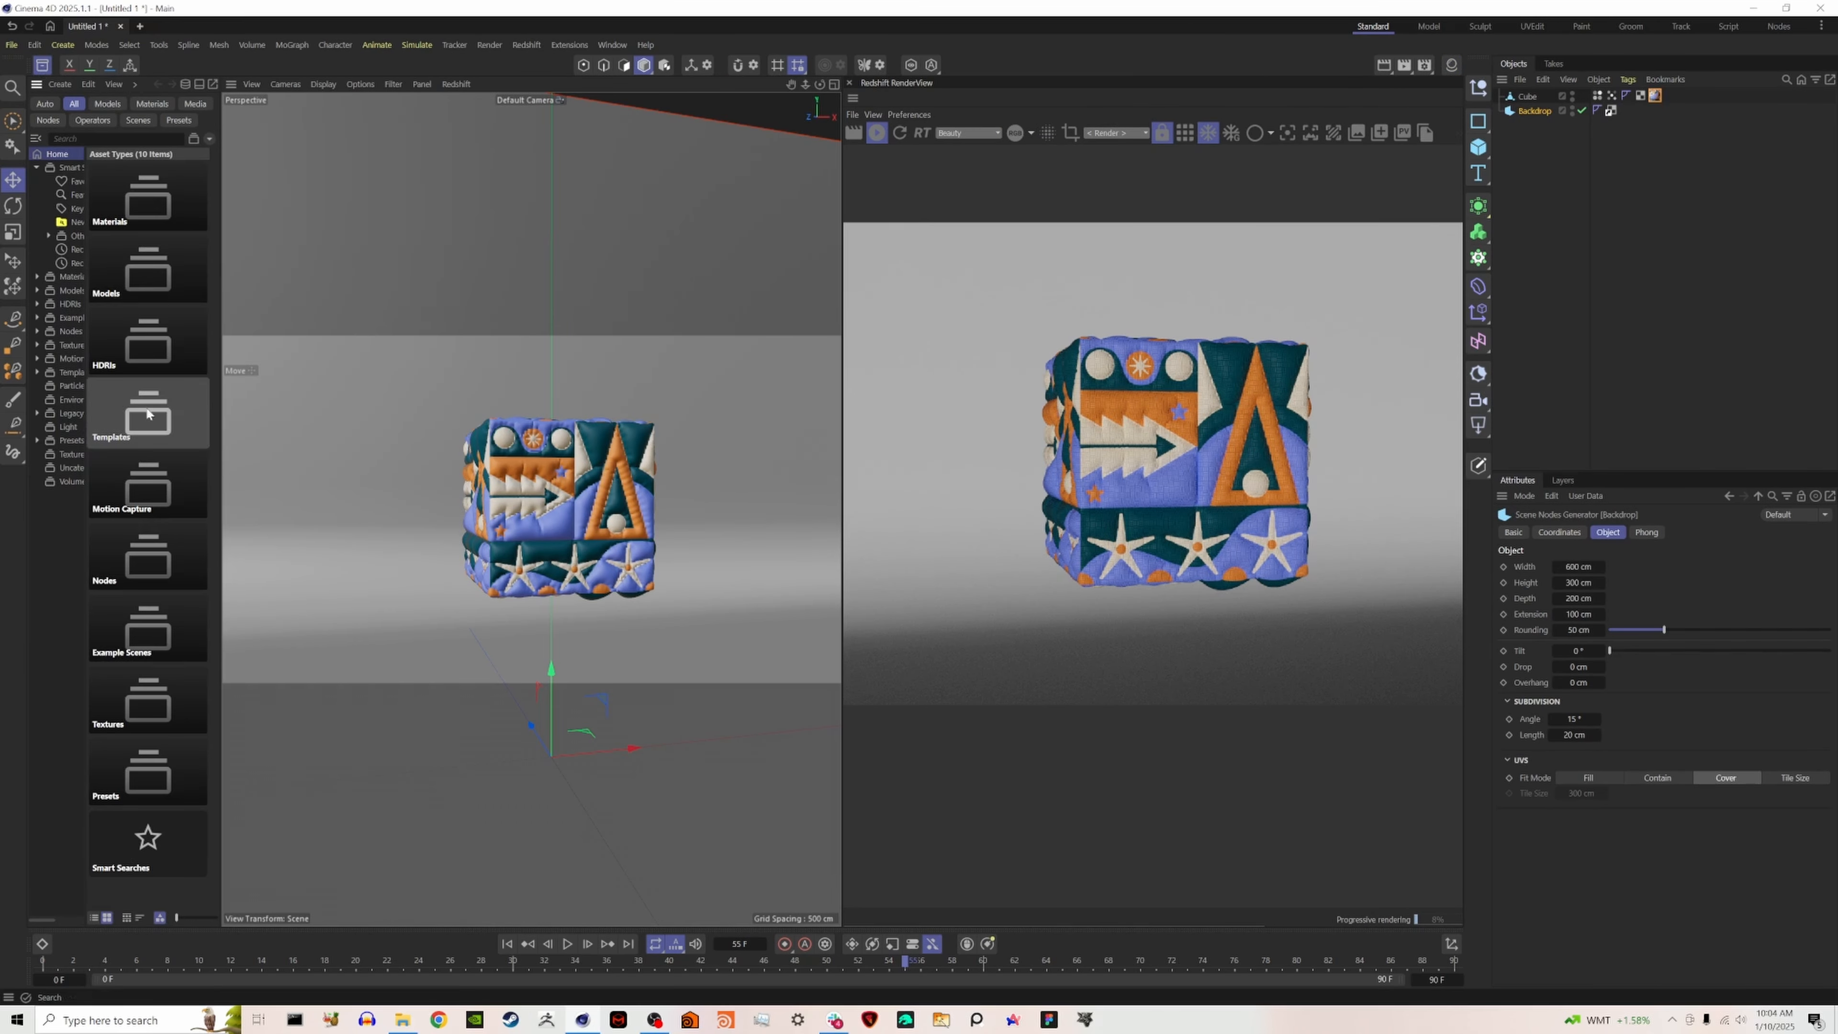
pyautogui.click(70, 304)
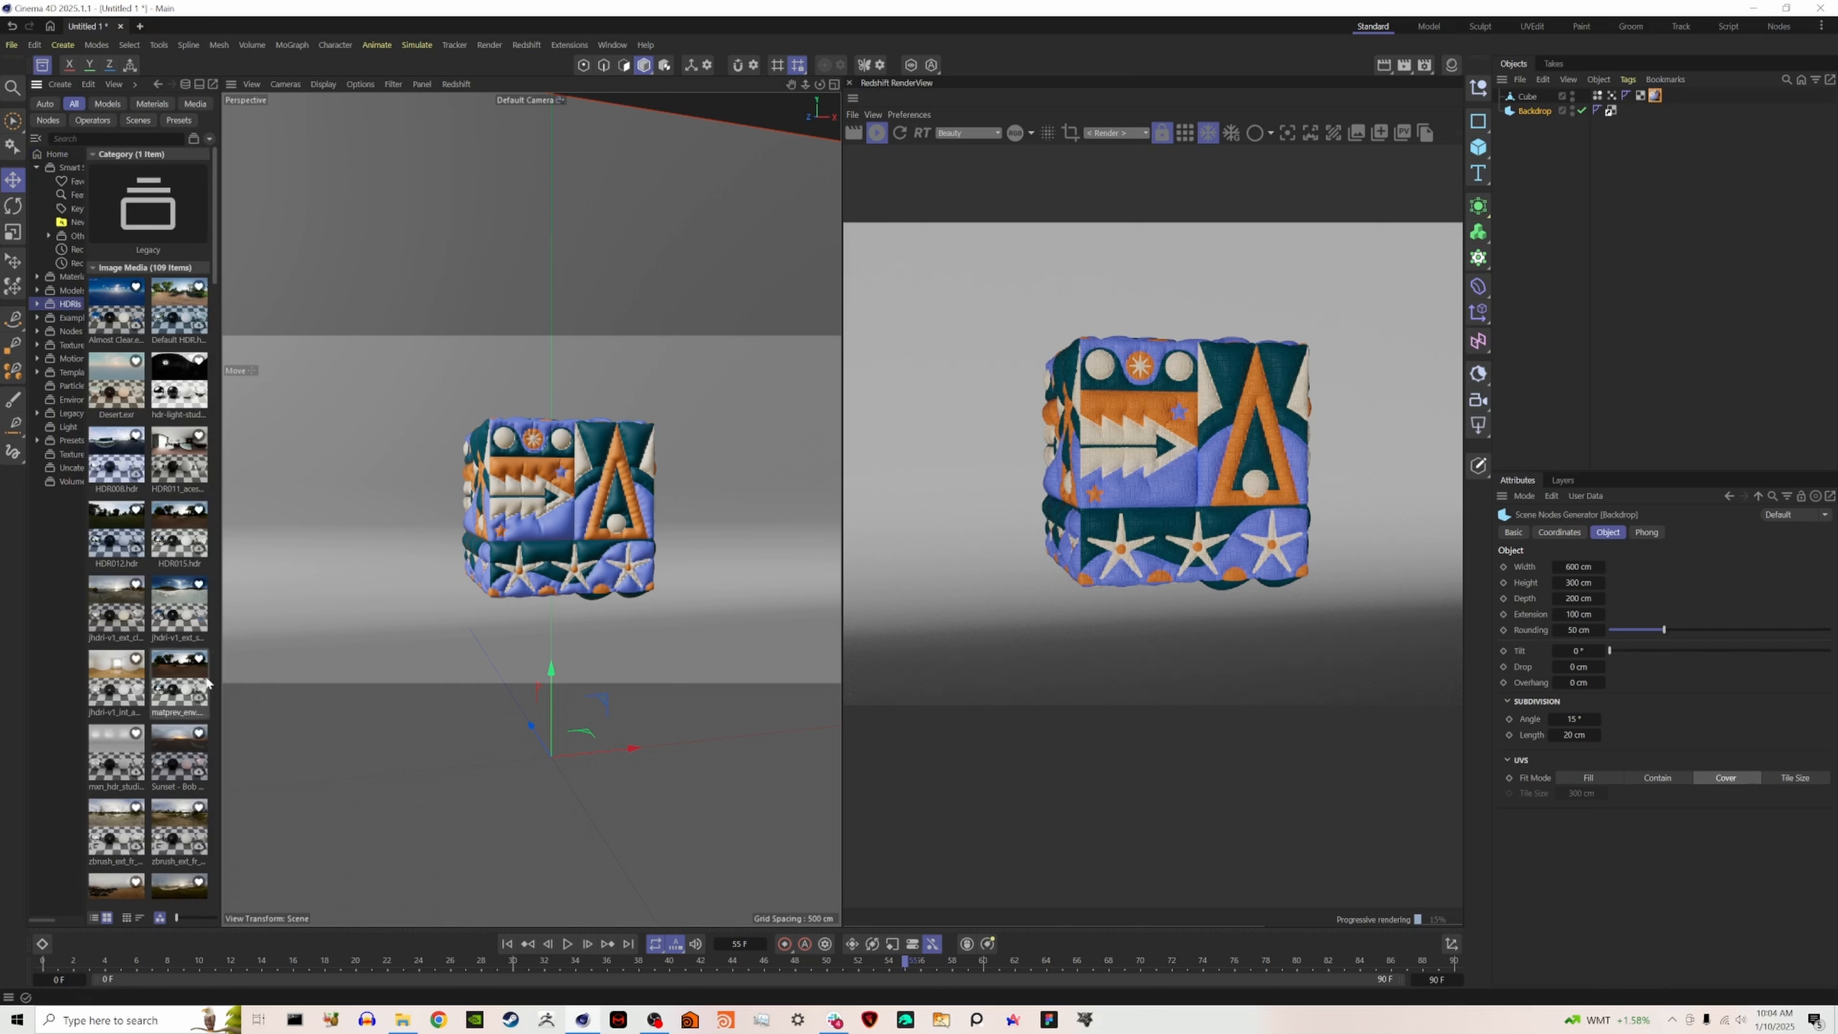
pyautogui.scroll(-4, 176, 724)
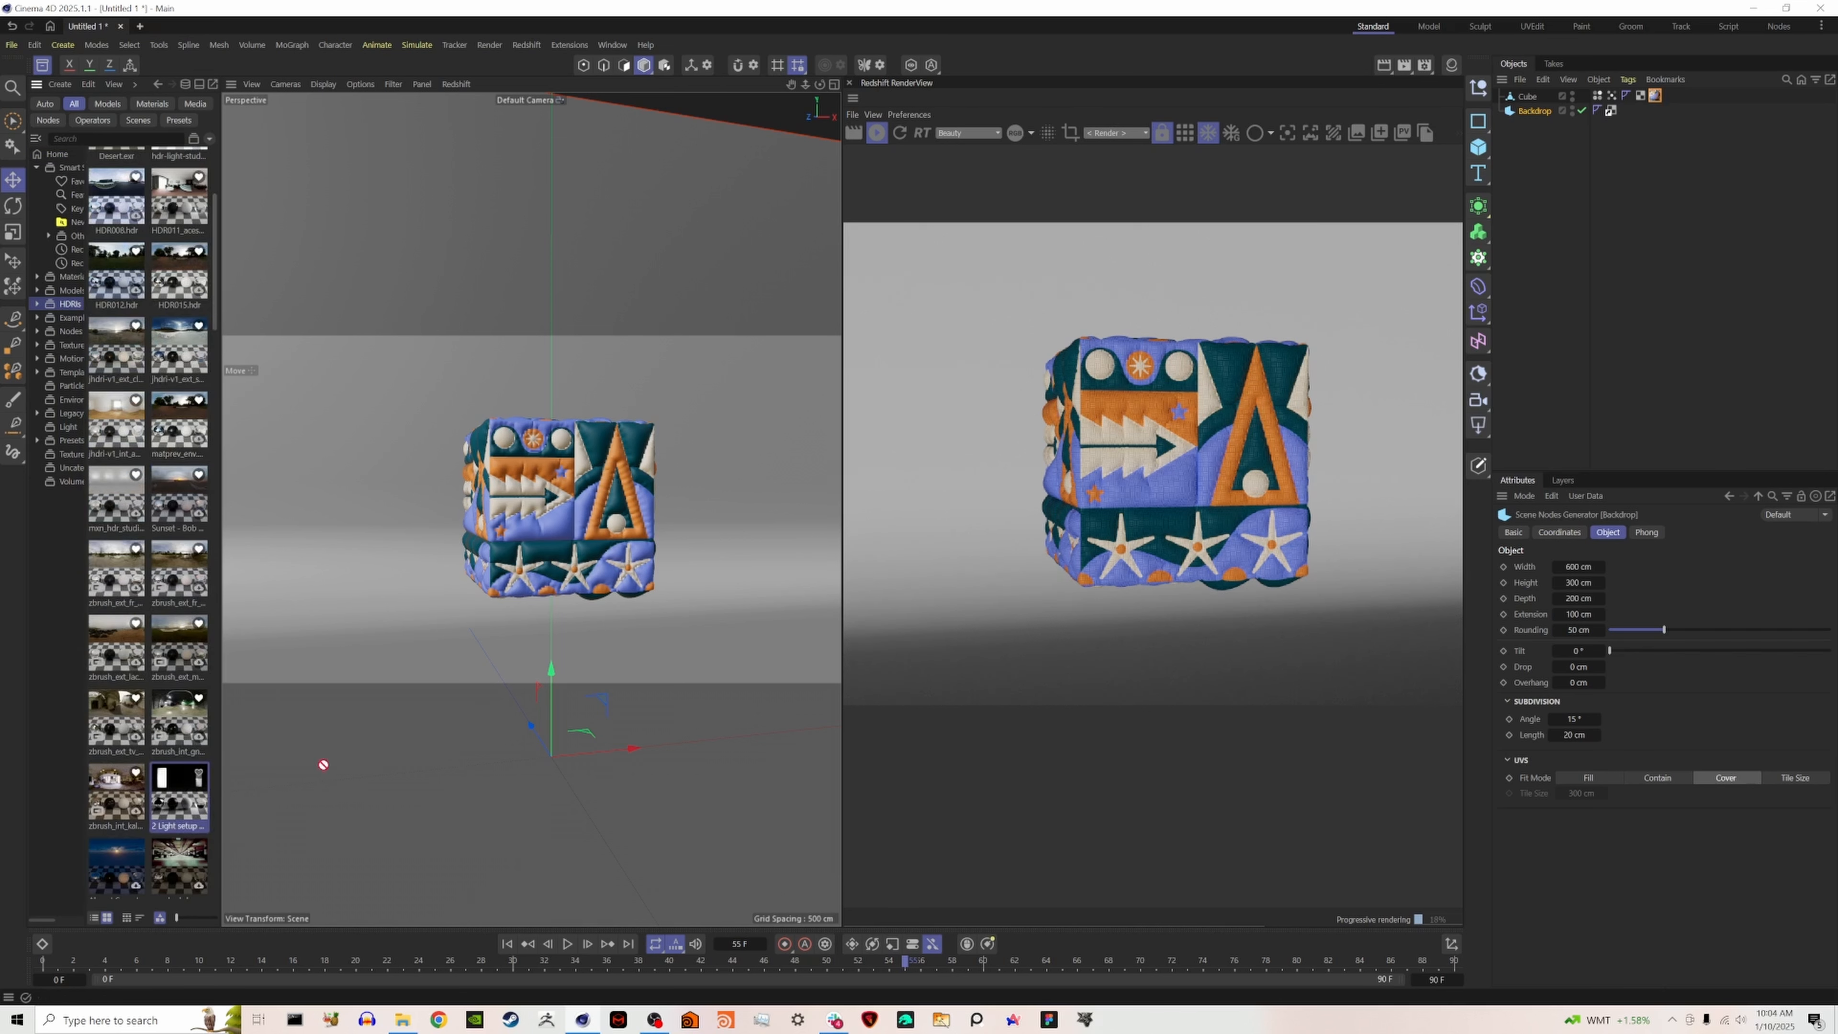
pyautogui.click(43, 66)
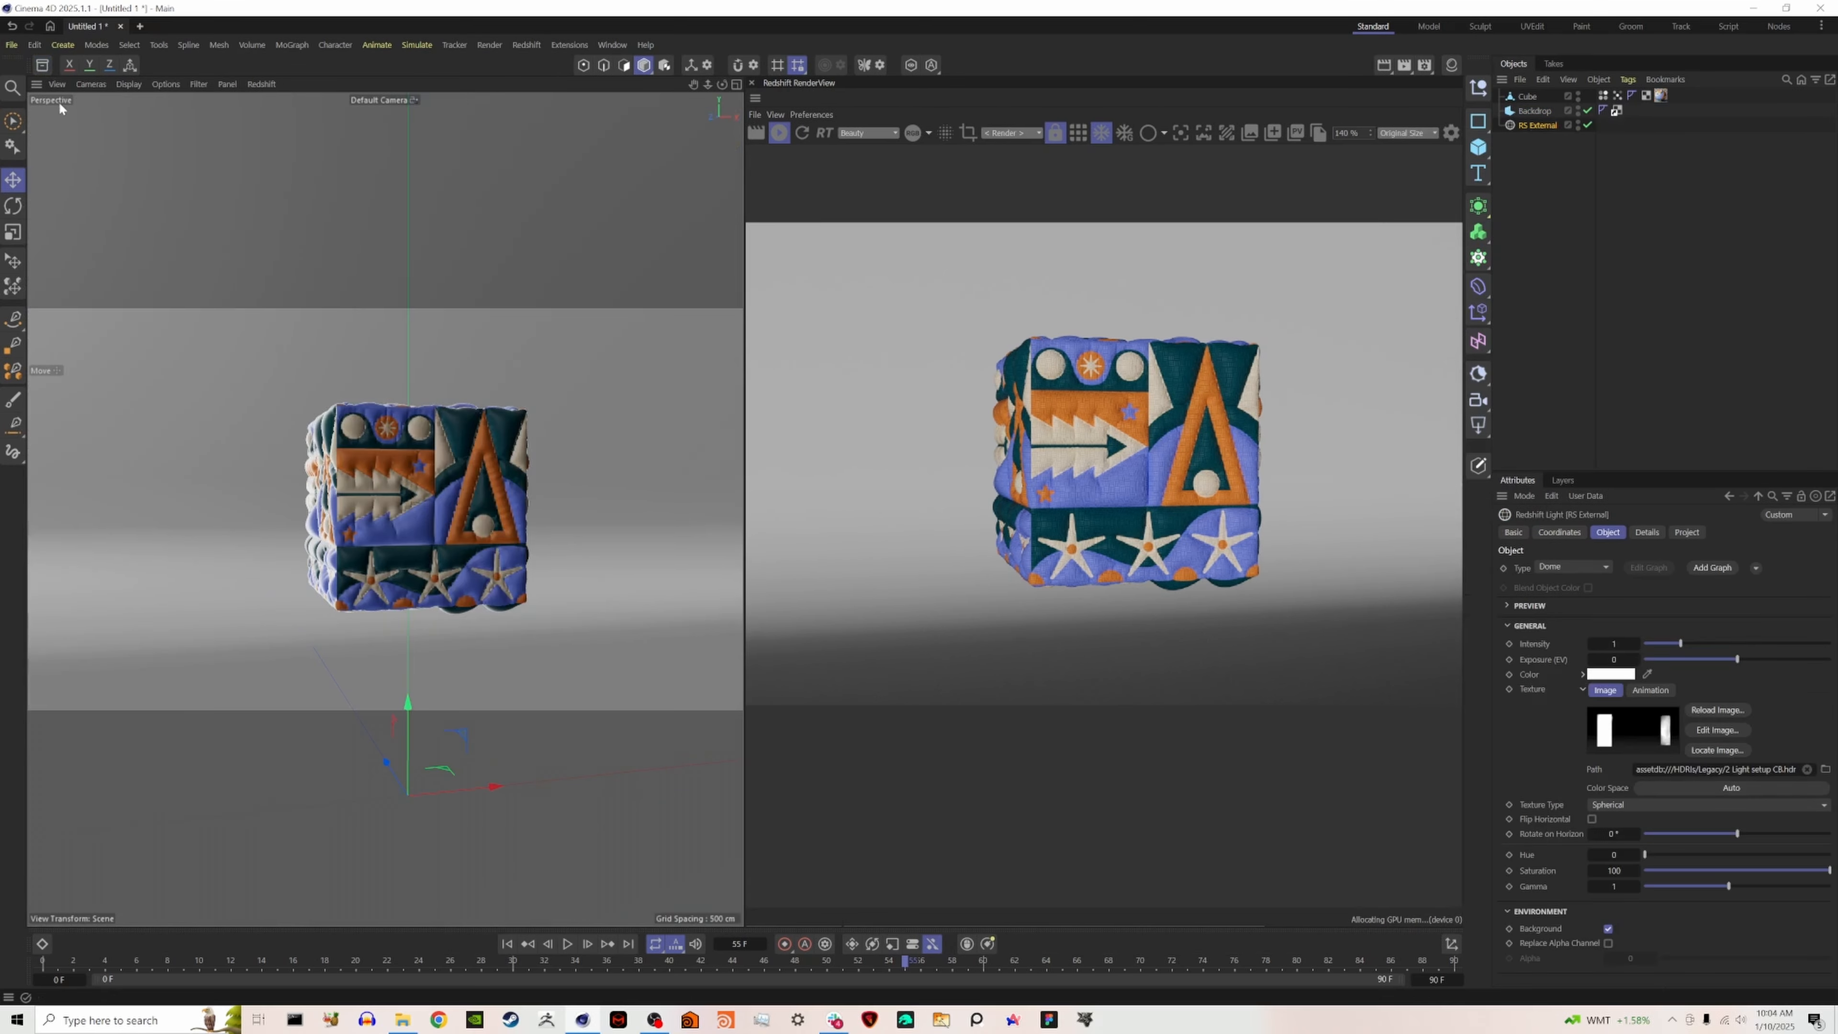
# - Rotate the dome light's heading to about 68° so the HDRI brightens the cube and backdrop
pyautogui.click(1575, 534)
pyautogui.moveTo(1660, 587); pyautogui.dragTo(1670, 586)
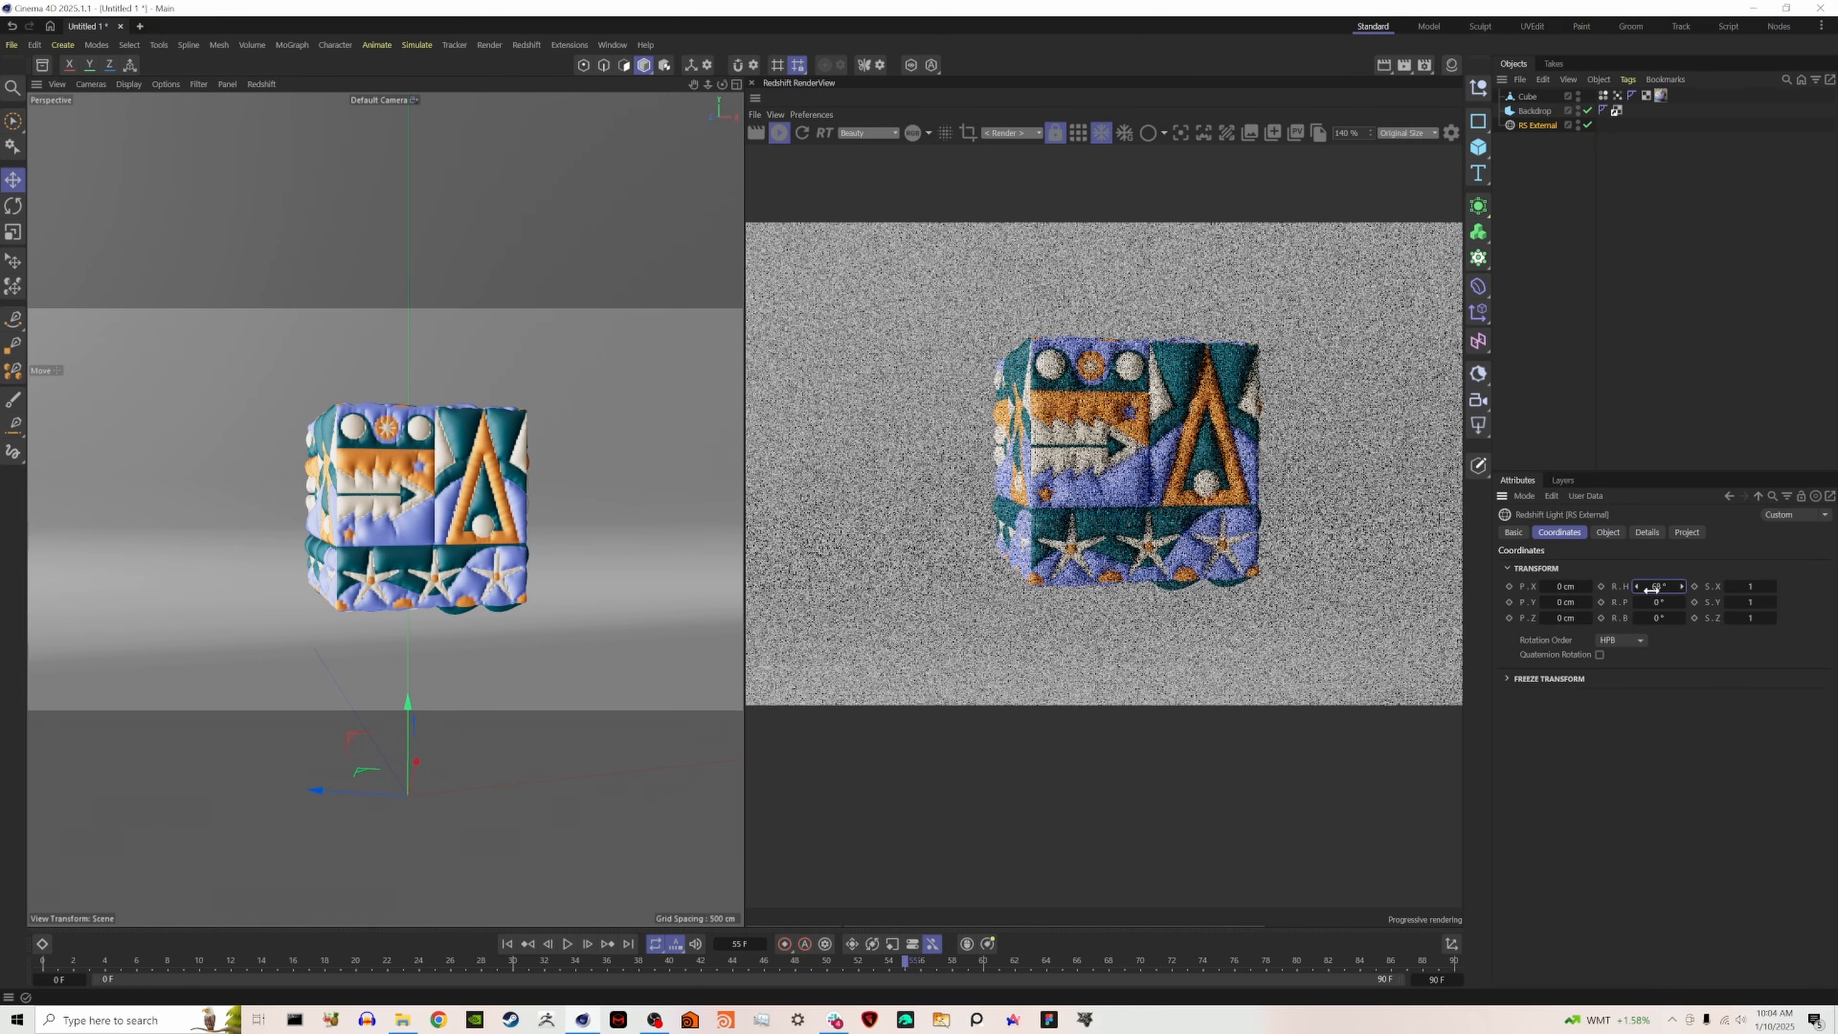
pyautogui.scroll(-5, 1278, 474)
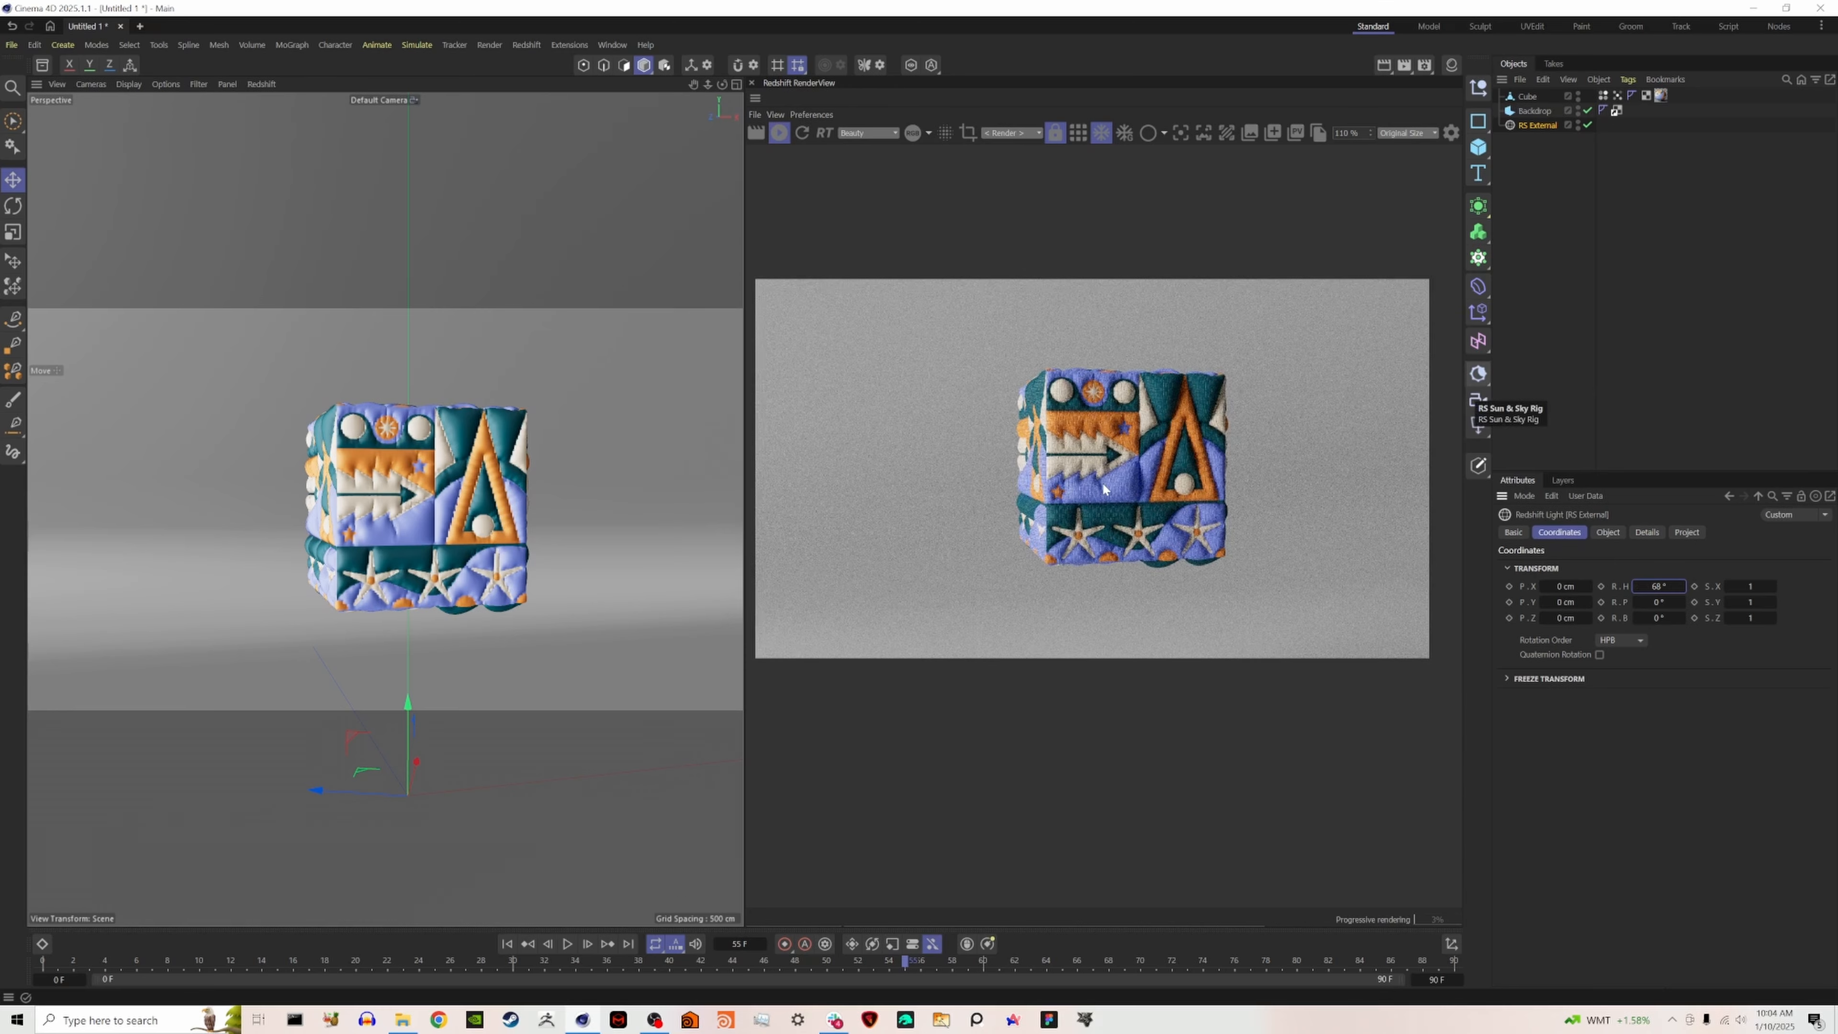
# - Create a Redshift camera, look through it, and increase its focal length to about 122 mm
pyautogui.click(1515, 277)
pyautogui.click(1480, 398)
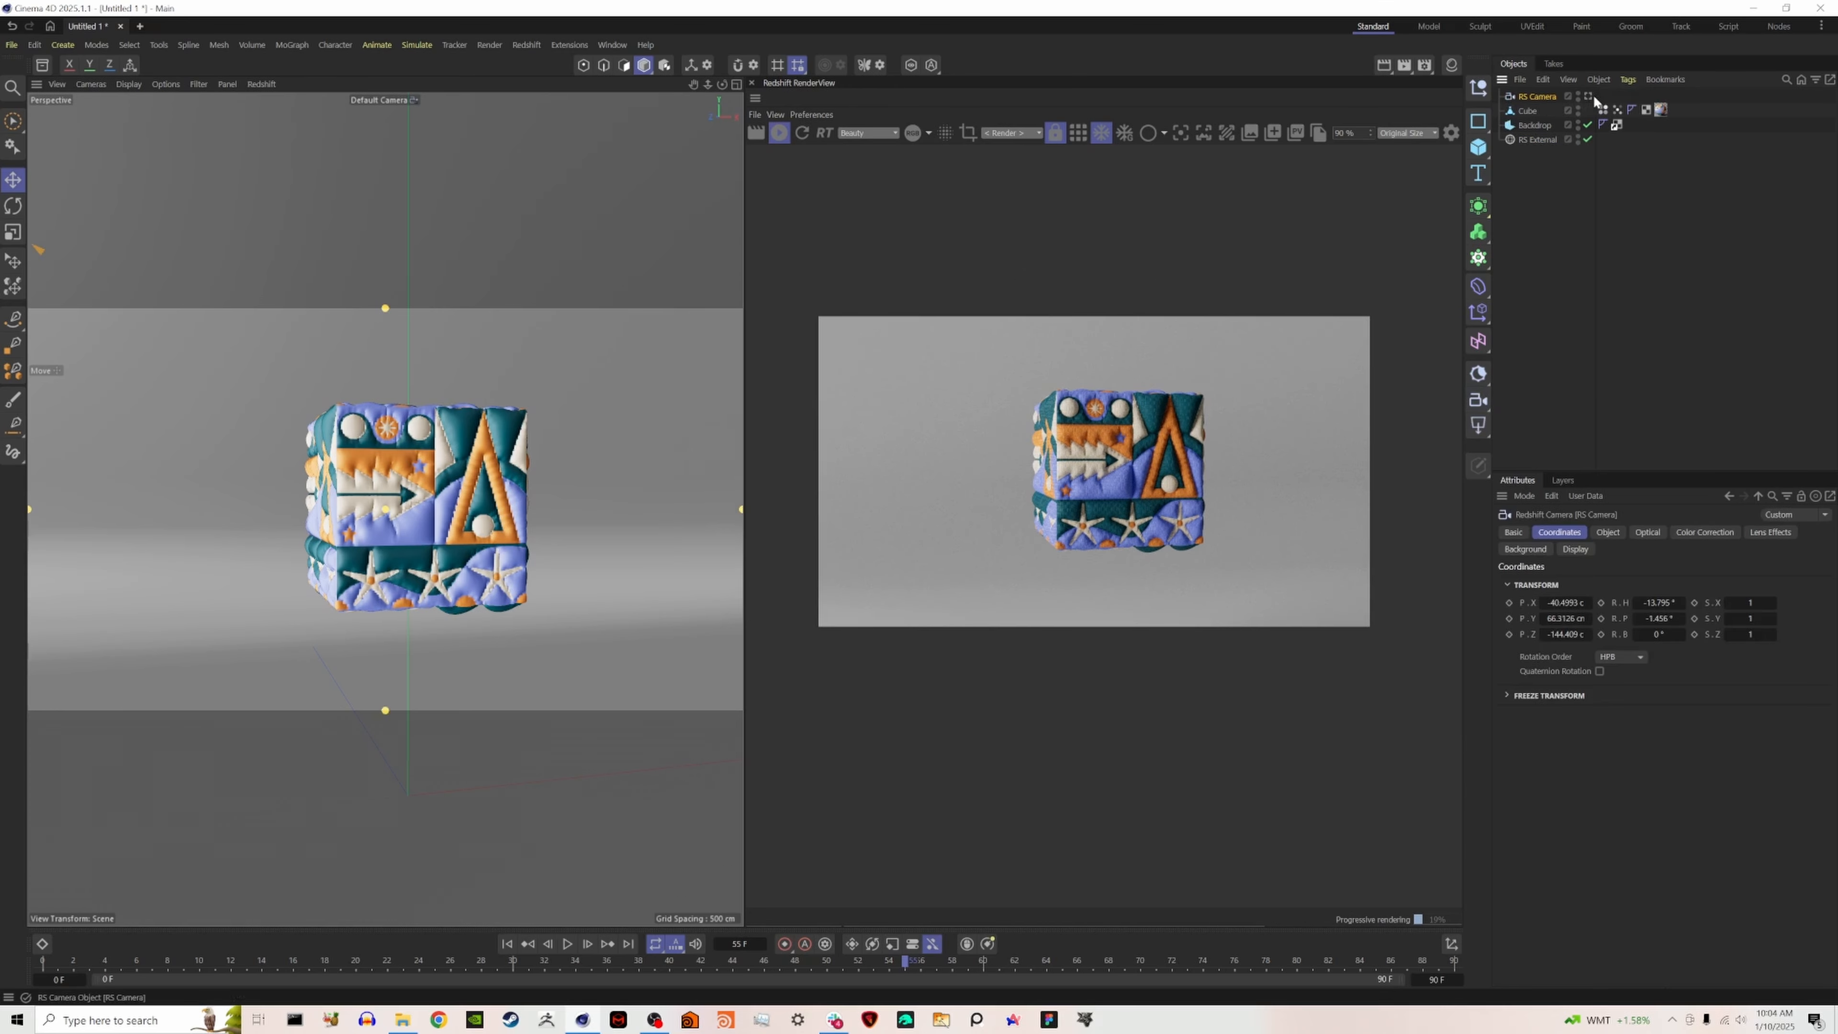
pyautogui.click(1589, 96)
pyautogui.click(1608, 533)
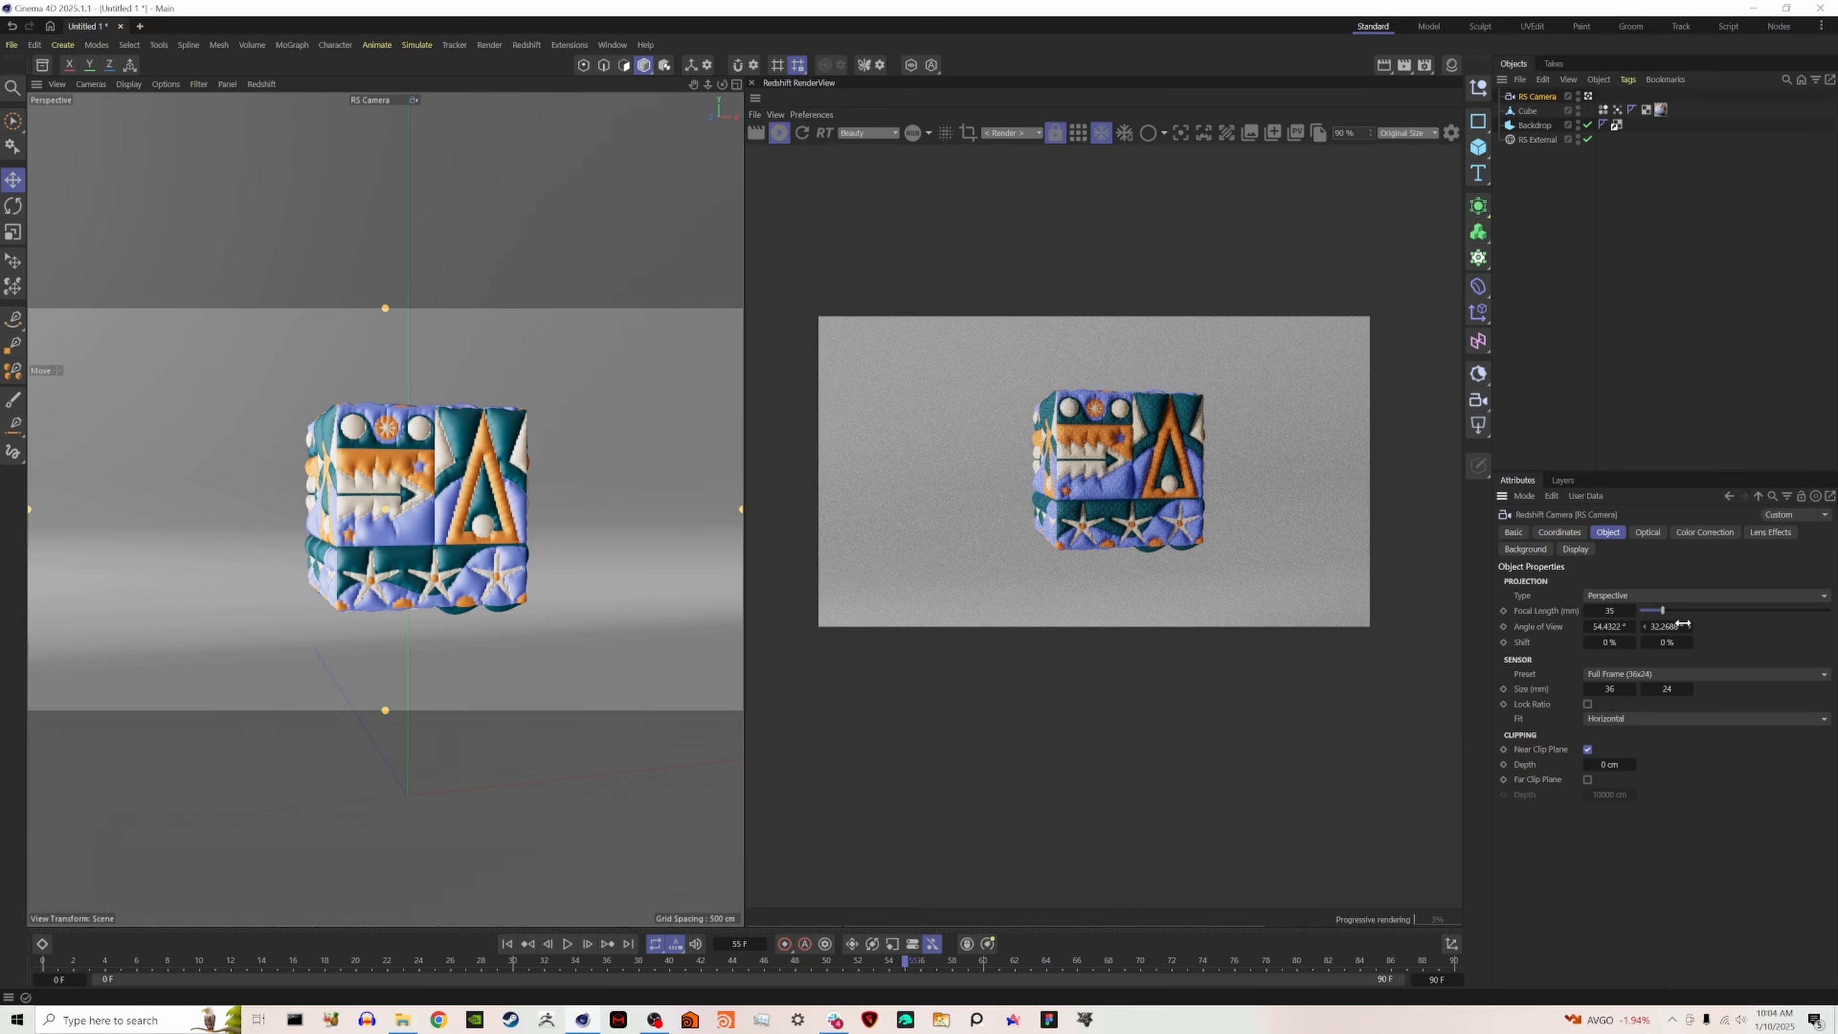
pyautogui.moveTo(1662, 610); pyautogui.dragTo(1752, 612)
# - Reframe the RS Camera so the whole cube is centred and seen from slightly above, showing its top and two sides
pyautogui.scroll(-4, 570, 563)
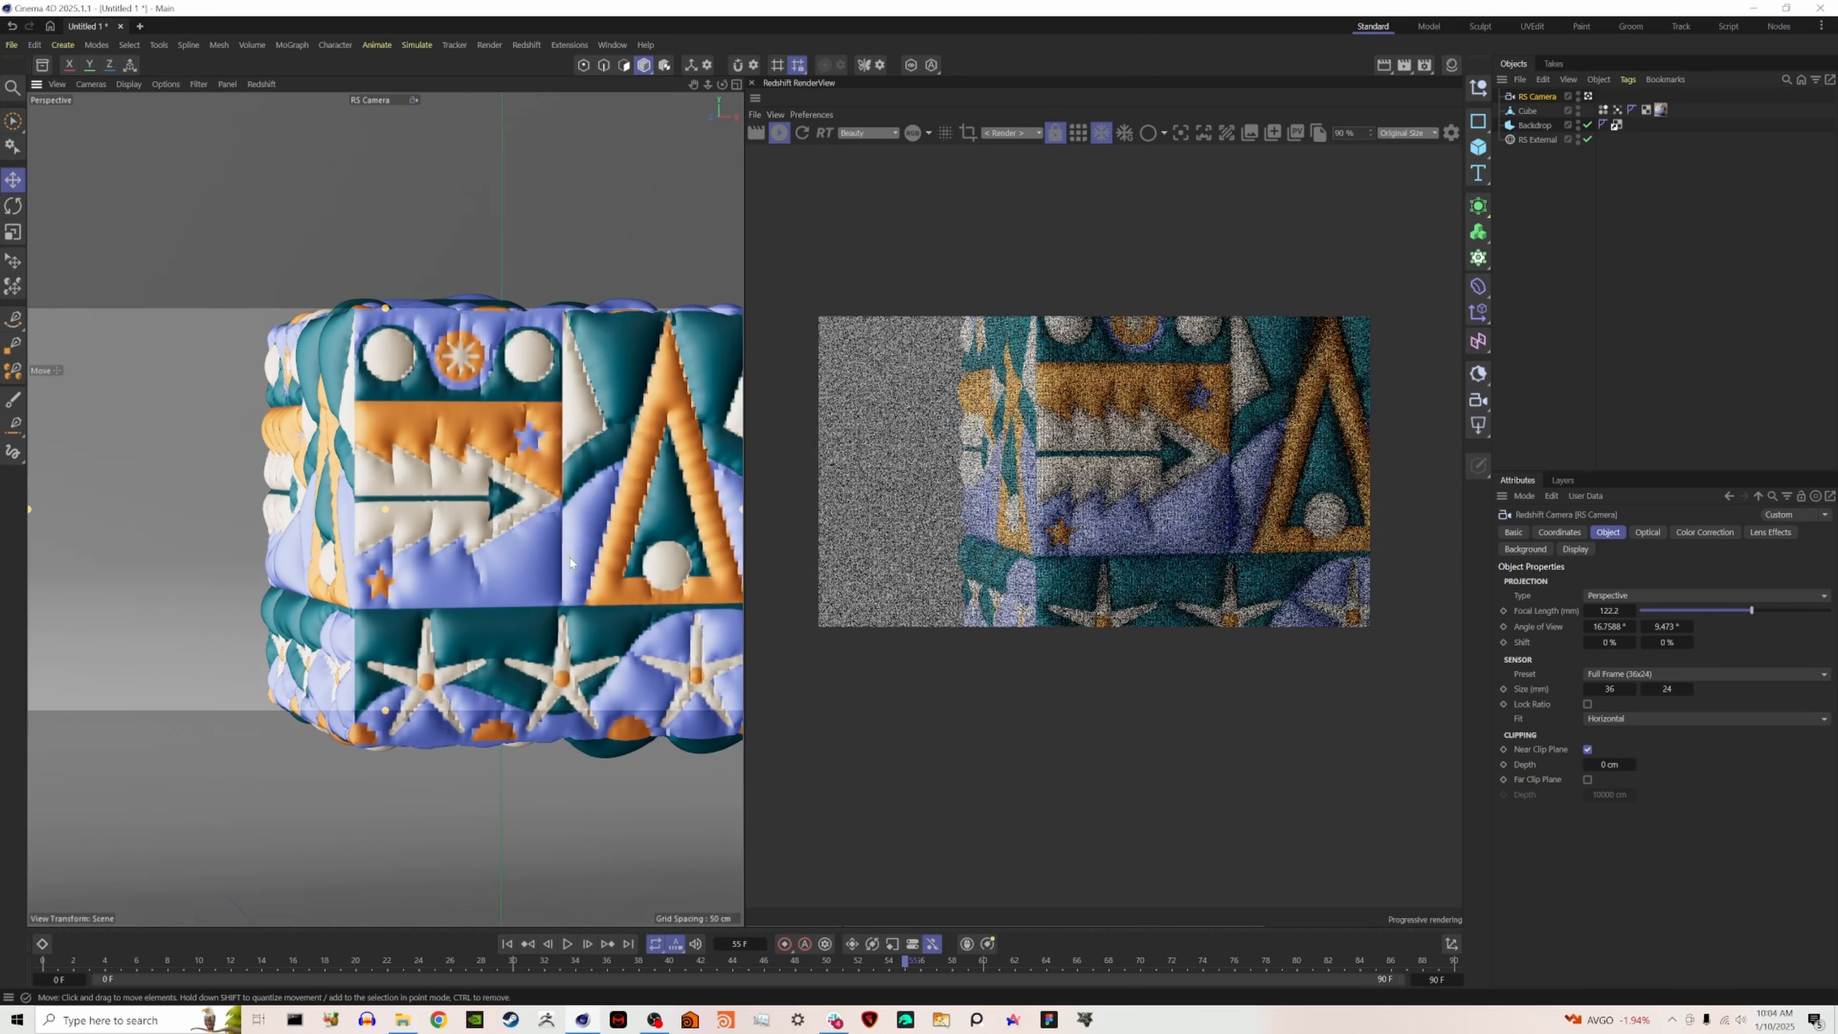
pyautogui.keyDown('alt'); pyautogui.moveTo(570, 562); pyautogui.dragTo(477, 552, button='middle'); pyautogui.keyUp('alt')
pyautogui.moveTo(435, 470)
pyautogui.keyDown('alt'); pyautogui.mouseDown()
pyautogui.moveTo(418, 475)
pyautogui.moveTo(453, 490)
pyautogui.mouseUp(); pyautogui.keyUp('alt')
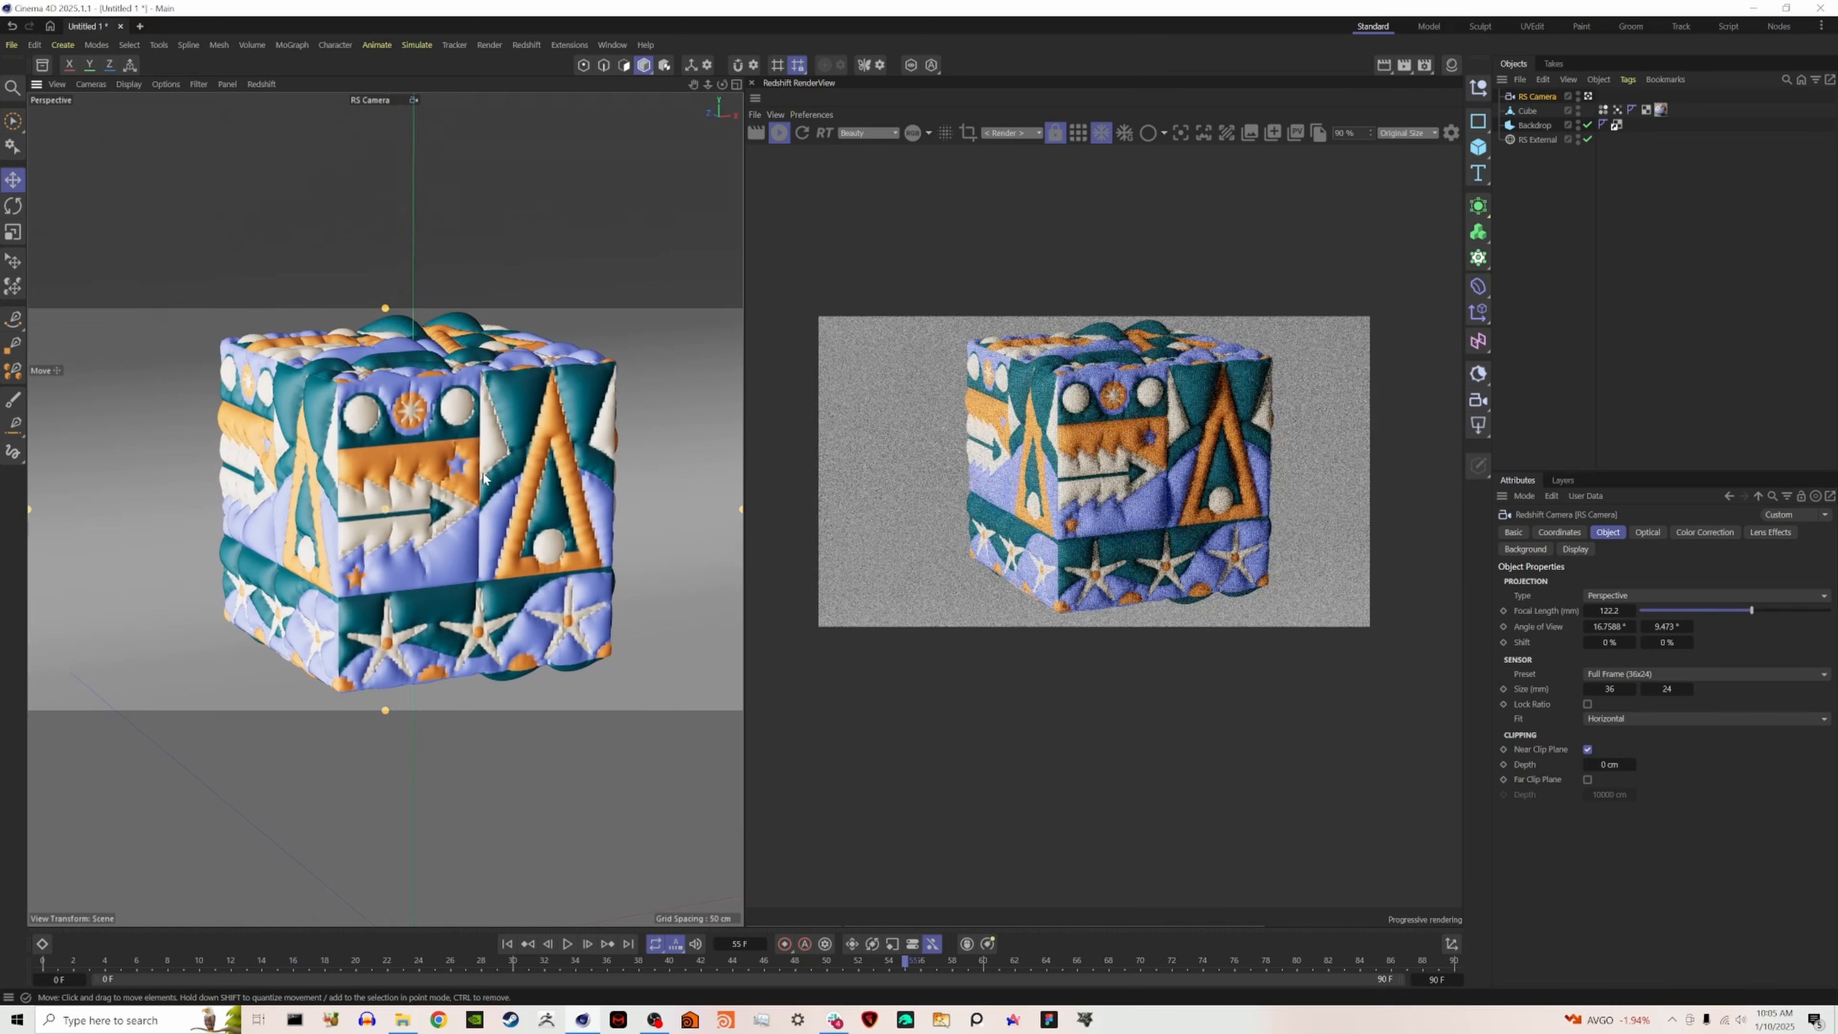
pyautogui.keyDown('alt'); pyautogui.moveTo(453, 491); pyautogui.dragTo(443, 496); pyautogui.keyUp('alt')
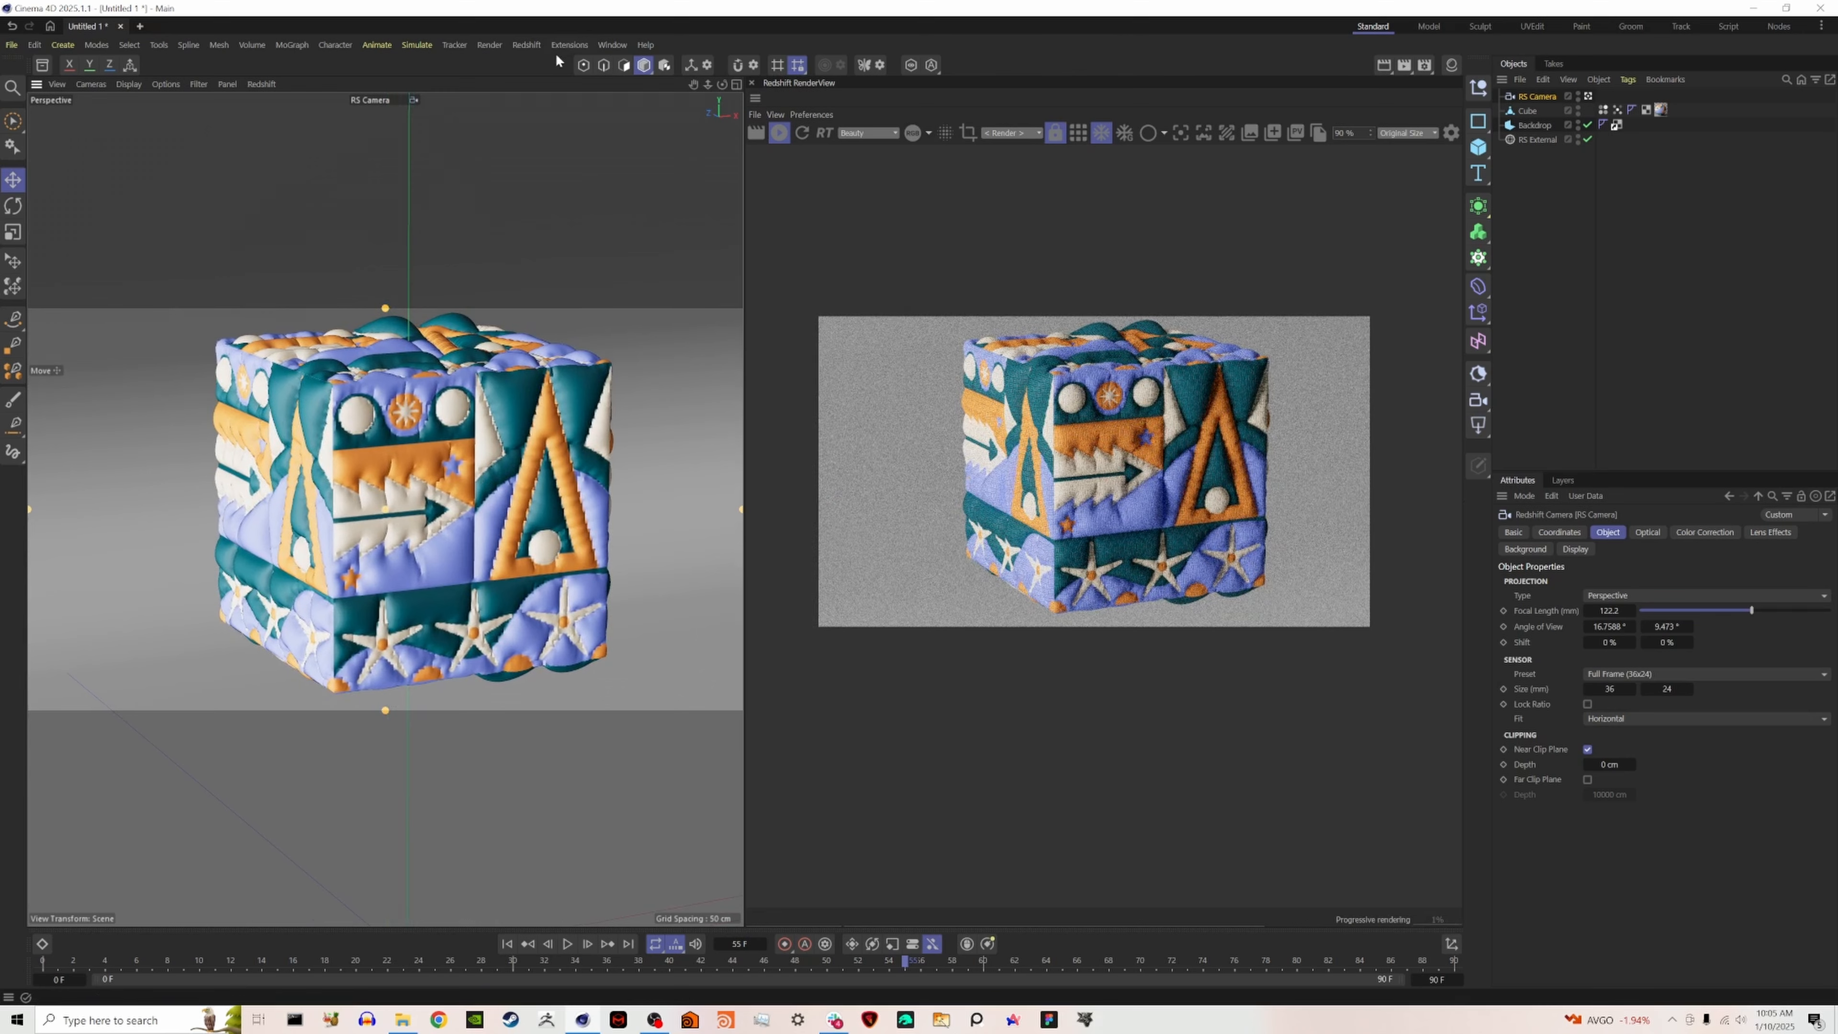
pyautogui.keyDown('alt'); pyautogui.moveTo(450, 413); pyautogui.dragTo(448, 414); pyautogui.keyUp('alt')
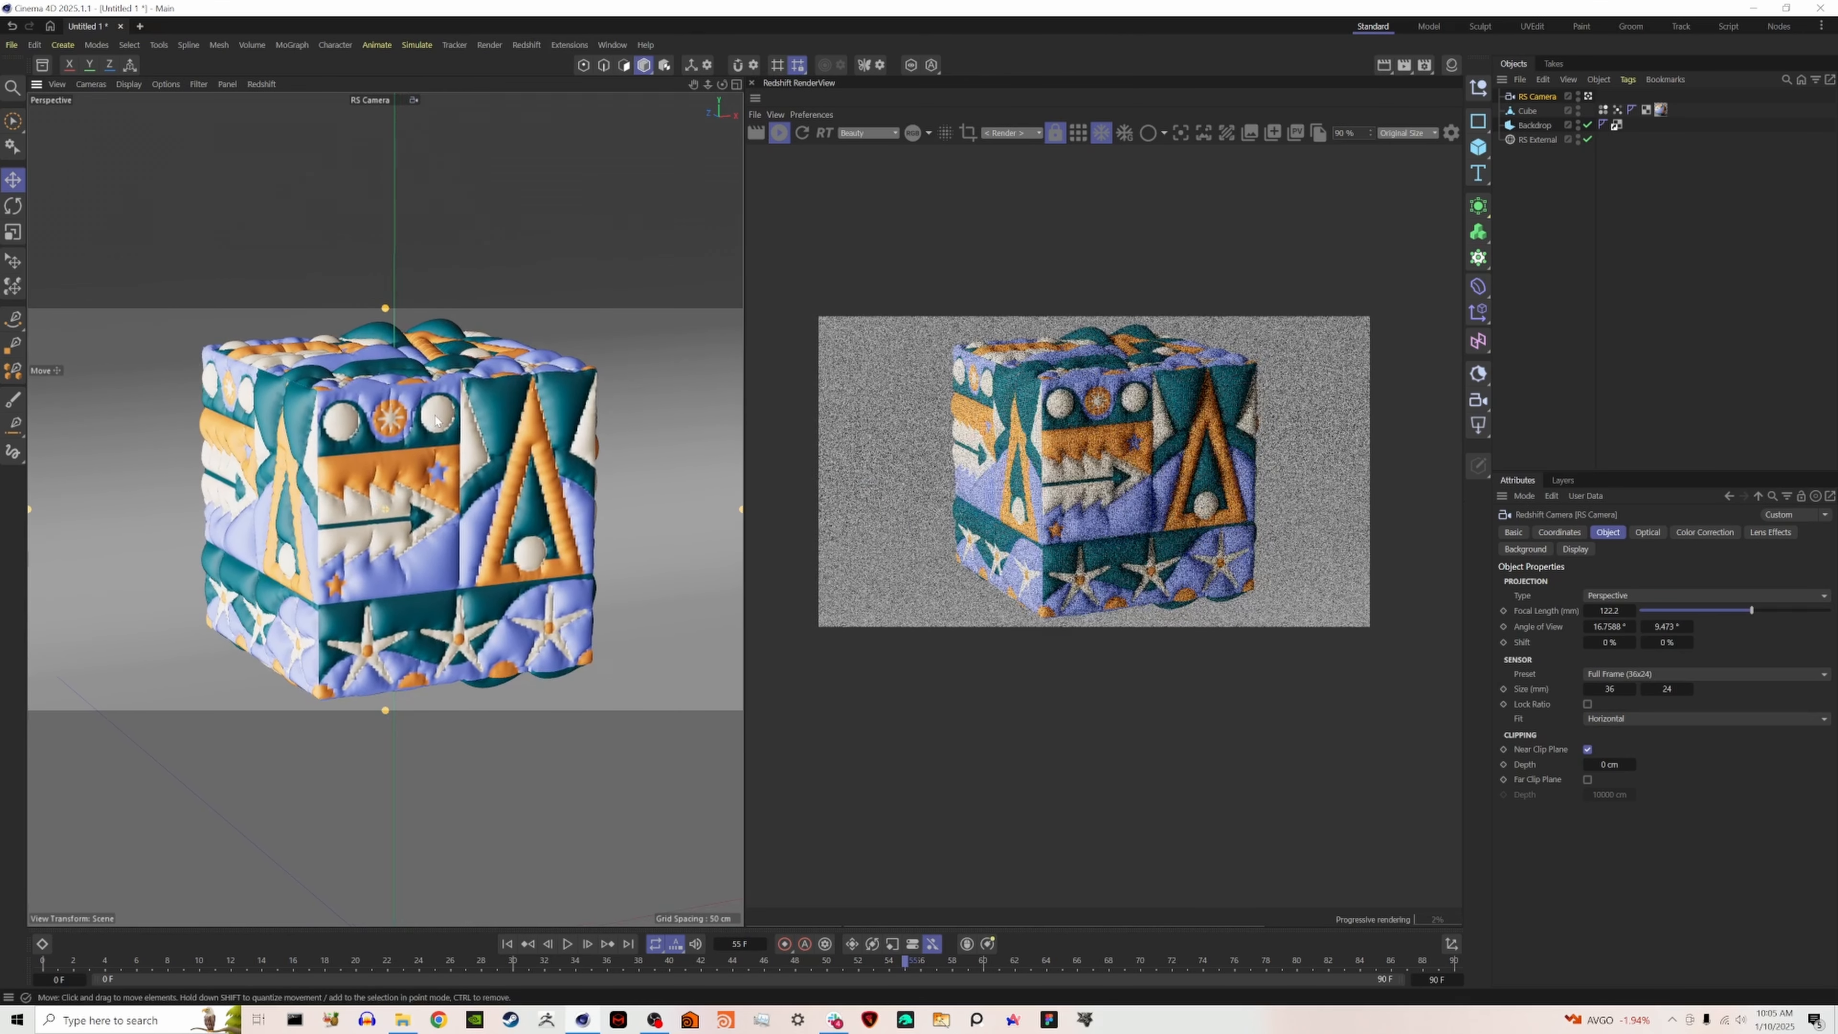
# - Load the "main settings" render preset with its 2000 x 2200 pixel output and close the Render Settings
pyautogui.click(489, 44)
pyautogui.click(501, 308)
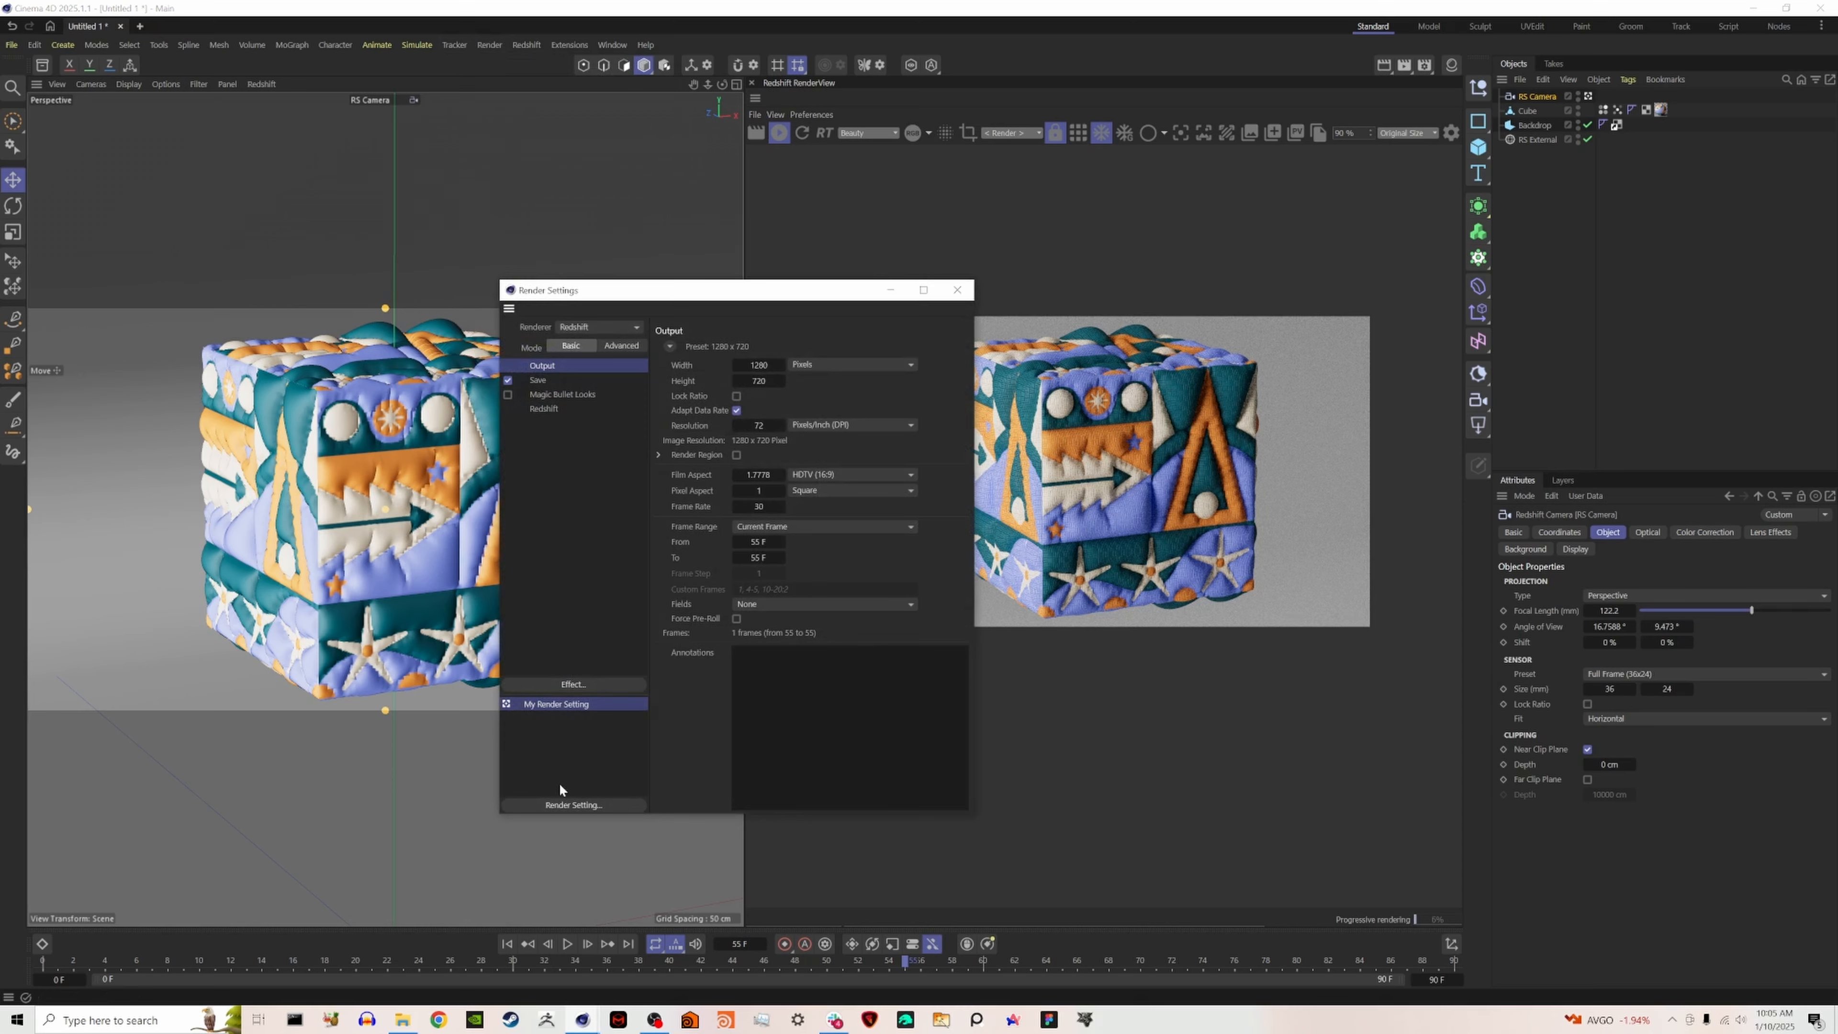
pyautogui.rightClick(560, 790)
pyautogui.moveTo(638, 963)
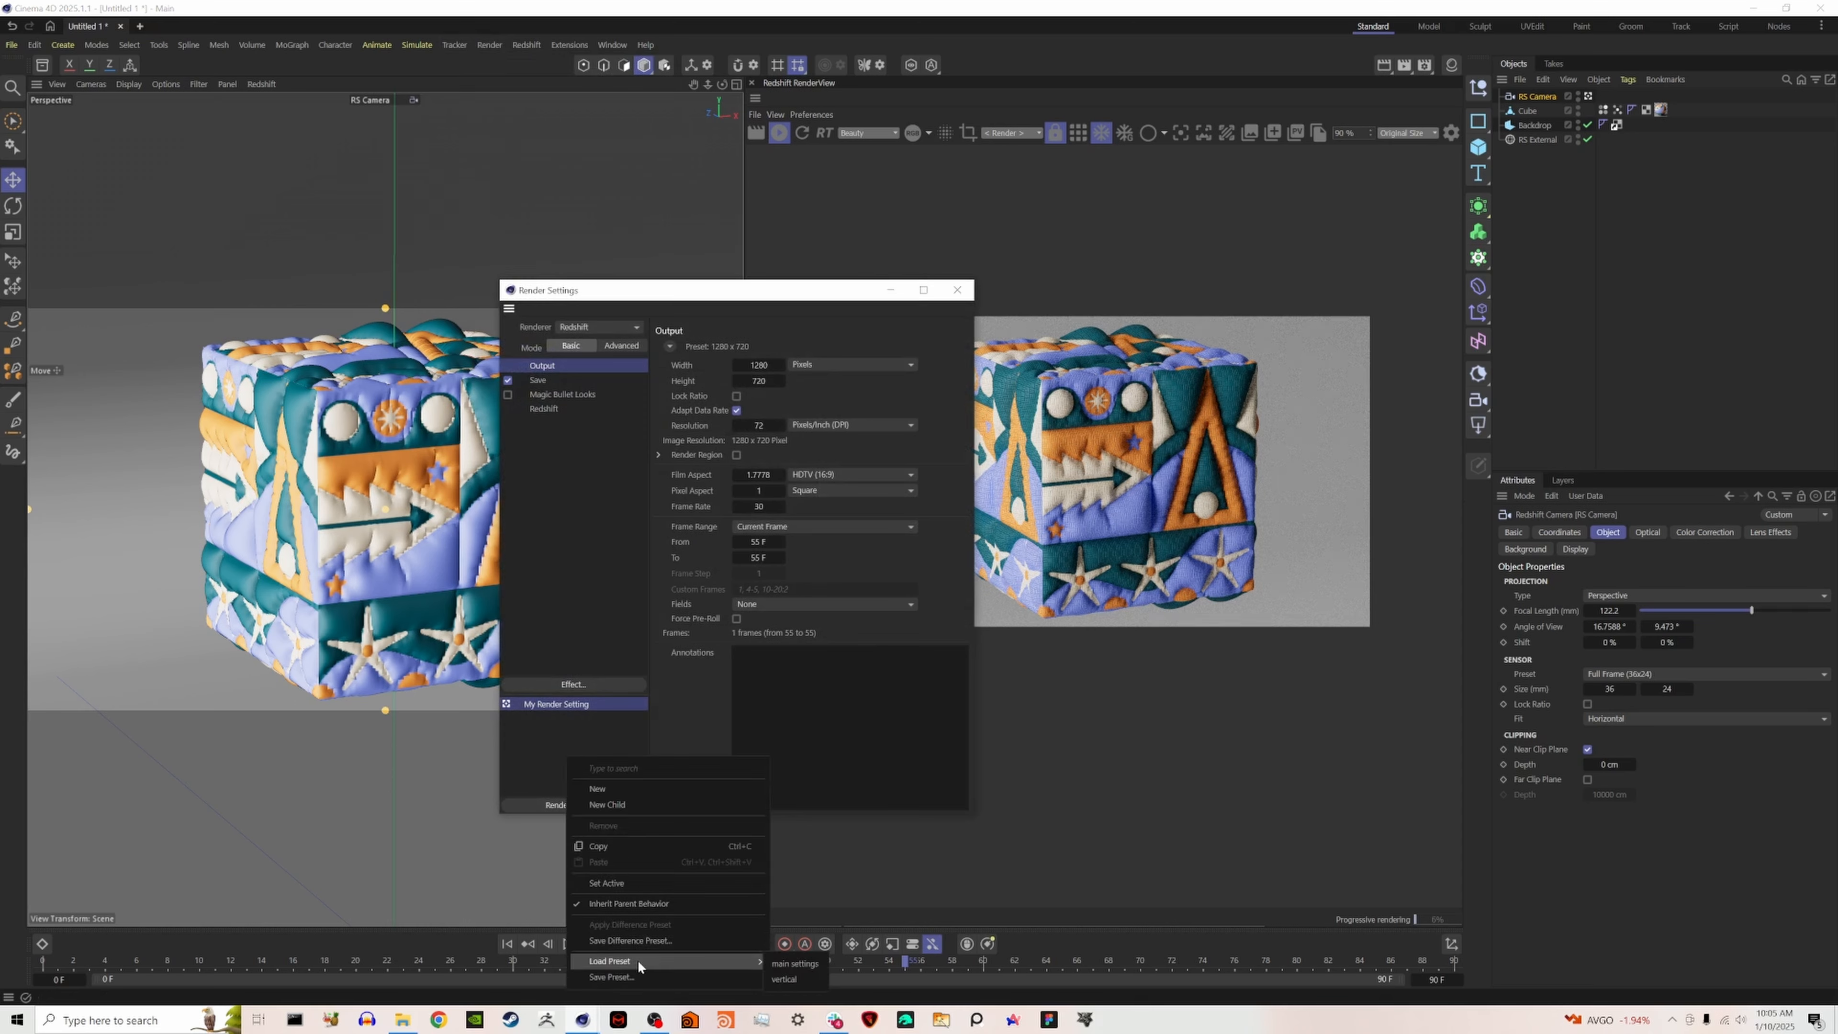
pyautogui.click(794, 963)
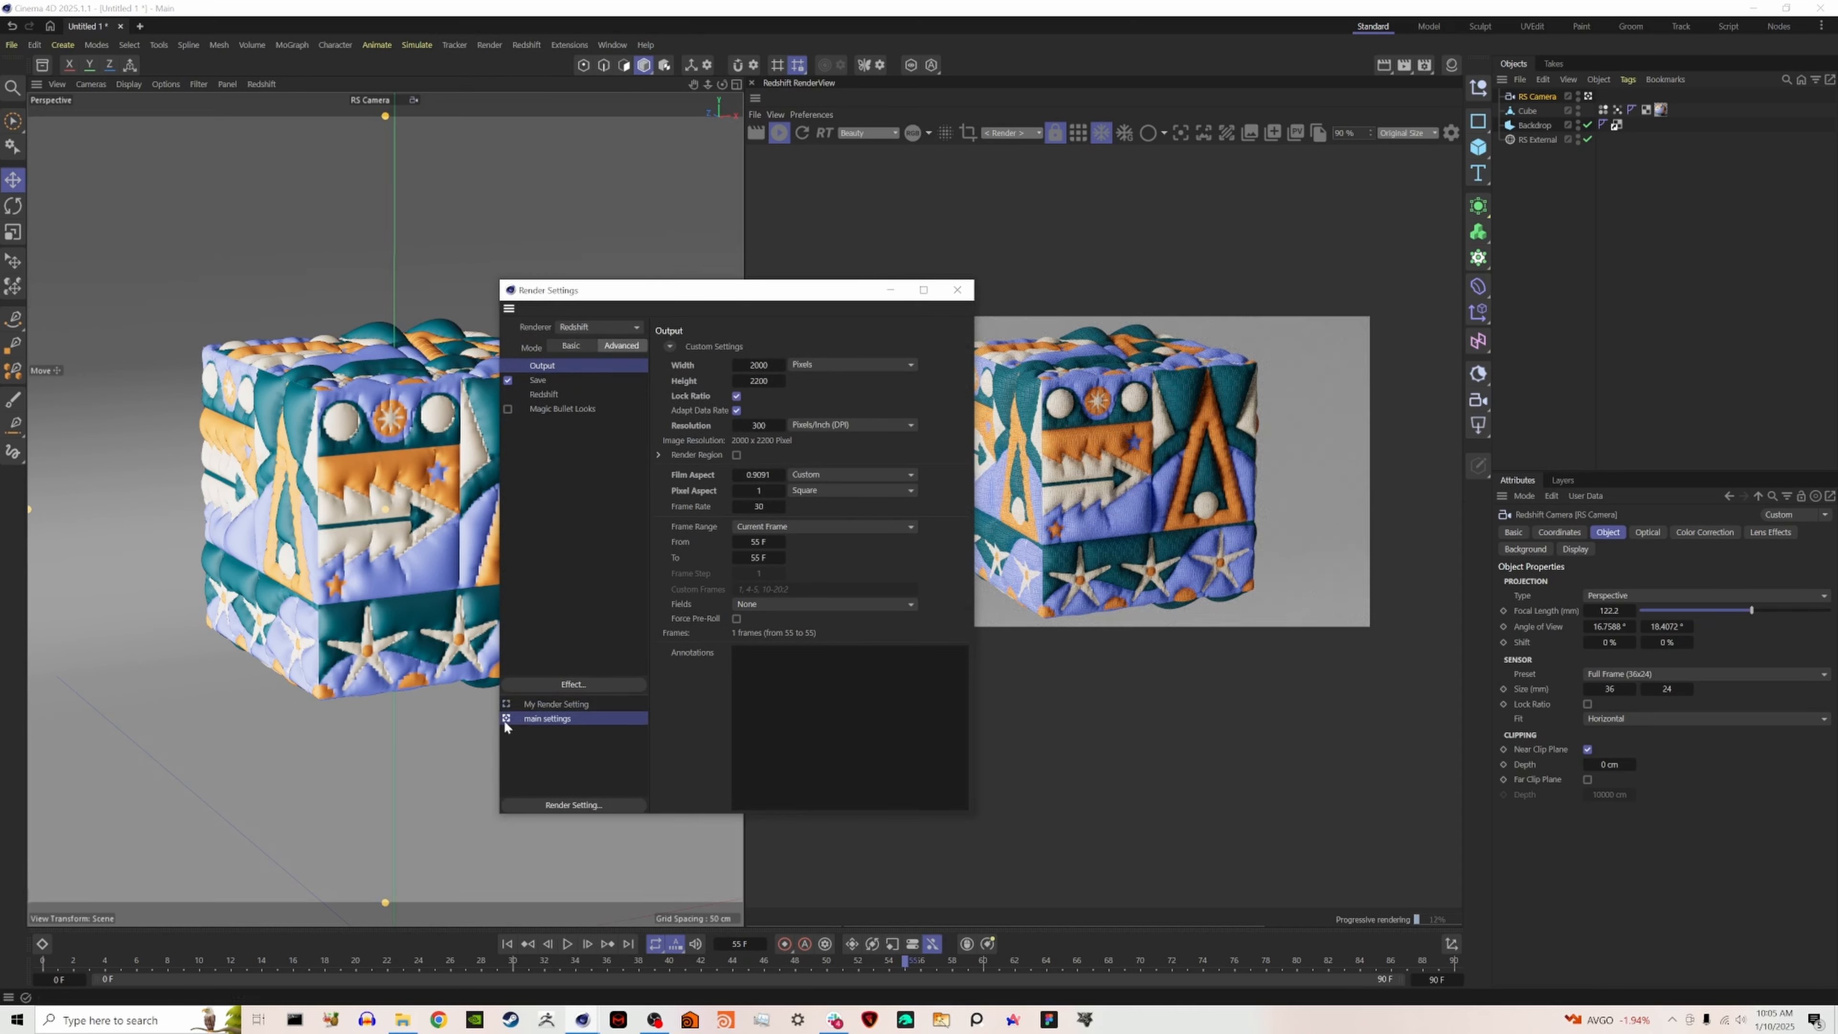
pyautogui.click(958, 289)
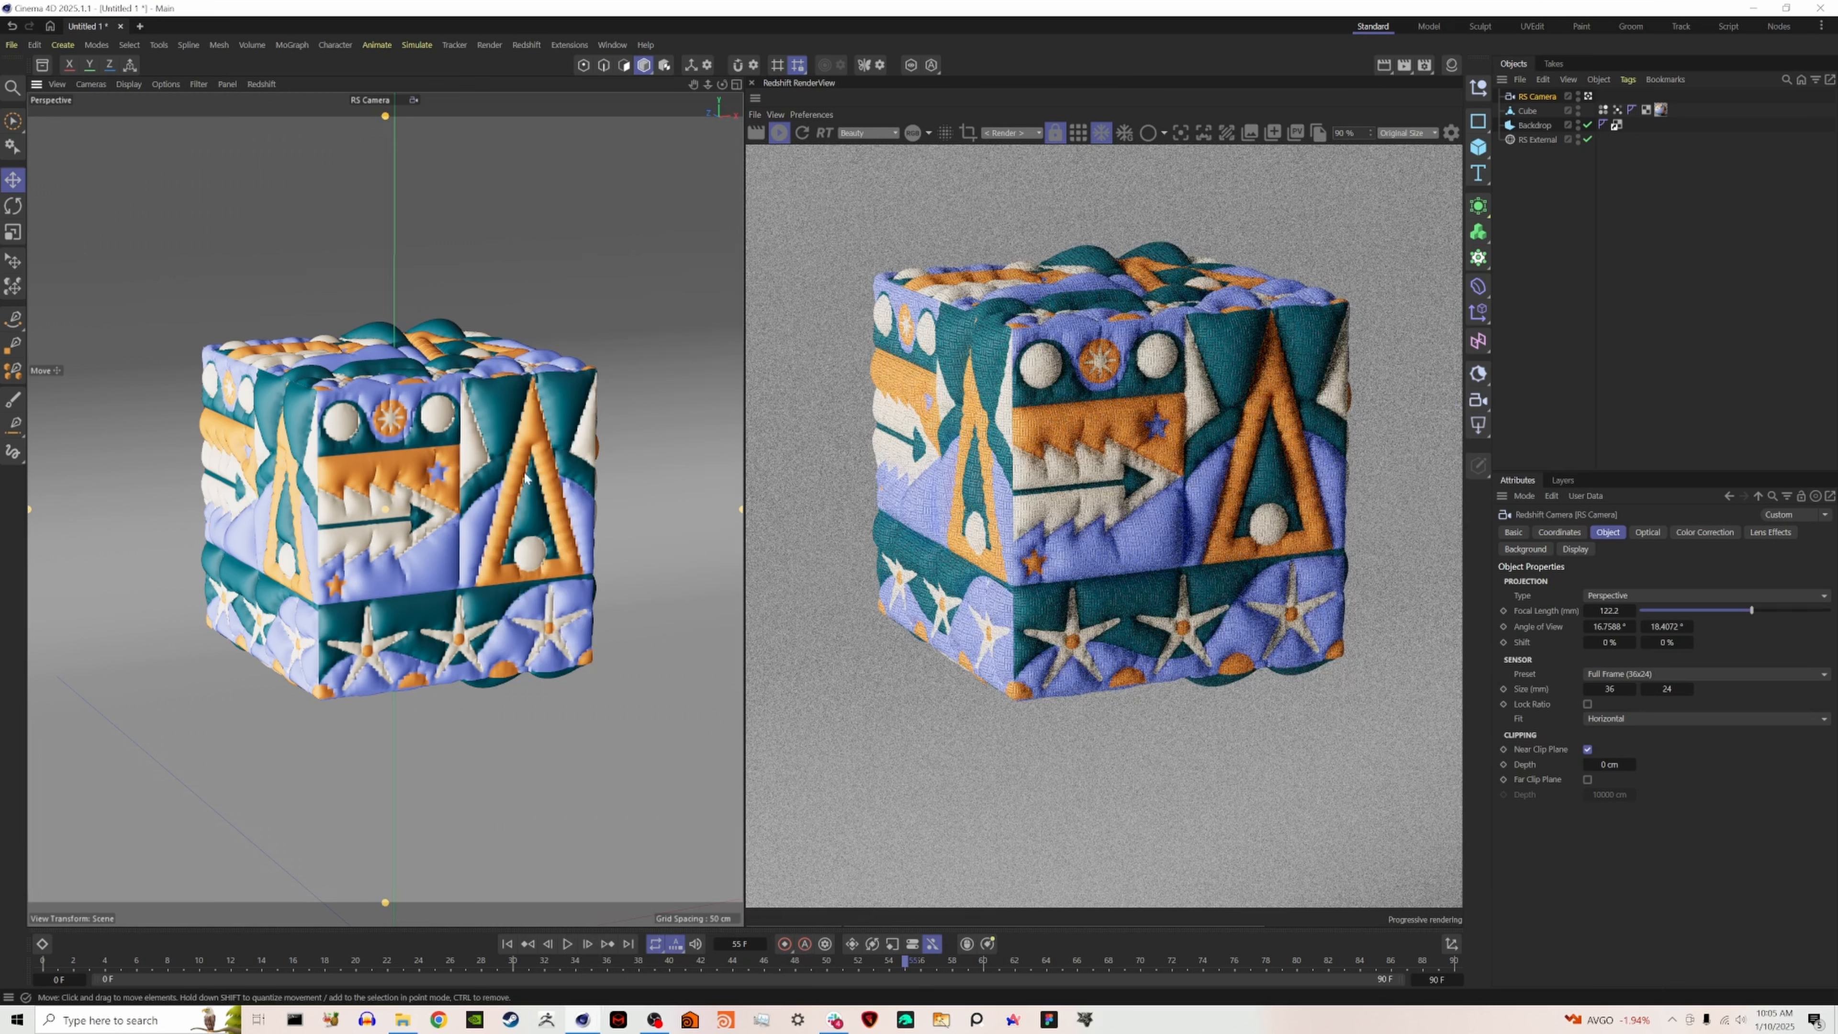
# - Move the RS Camera closer and tilt its view to look up at the cube from below
pyautogui.scroll(2, 403, 494)
pyautogui.keyDown('alt'); pyautogui.moveTo(387, 461); pyautogui.dragTo(392, 458); pyautogui.keyUp('alt')
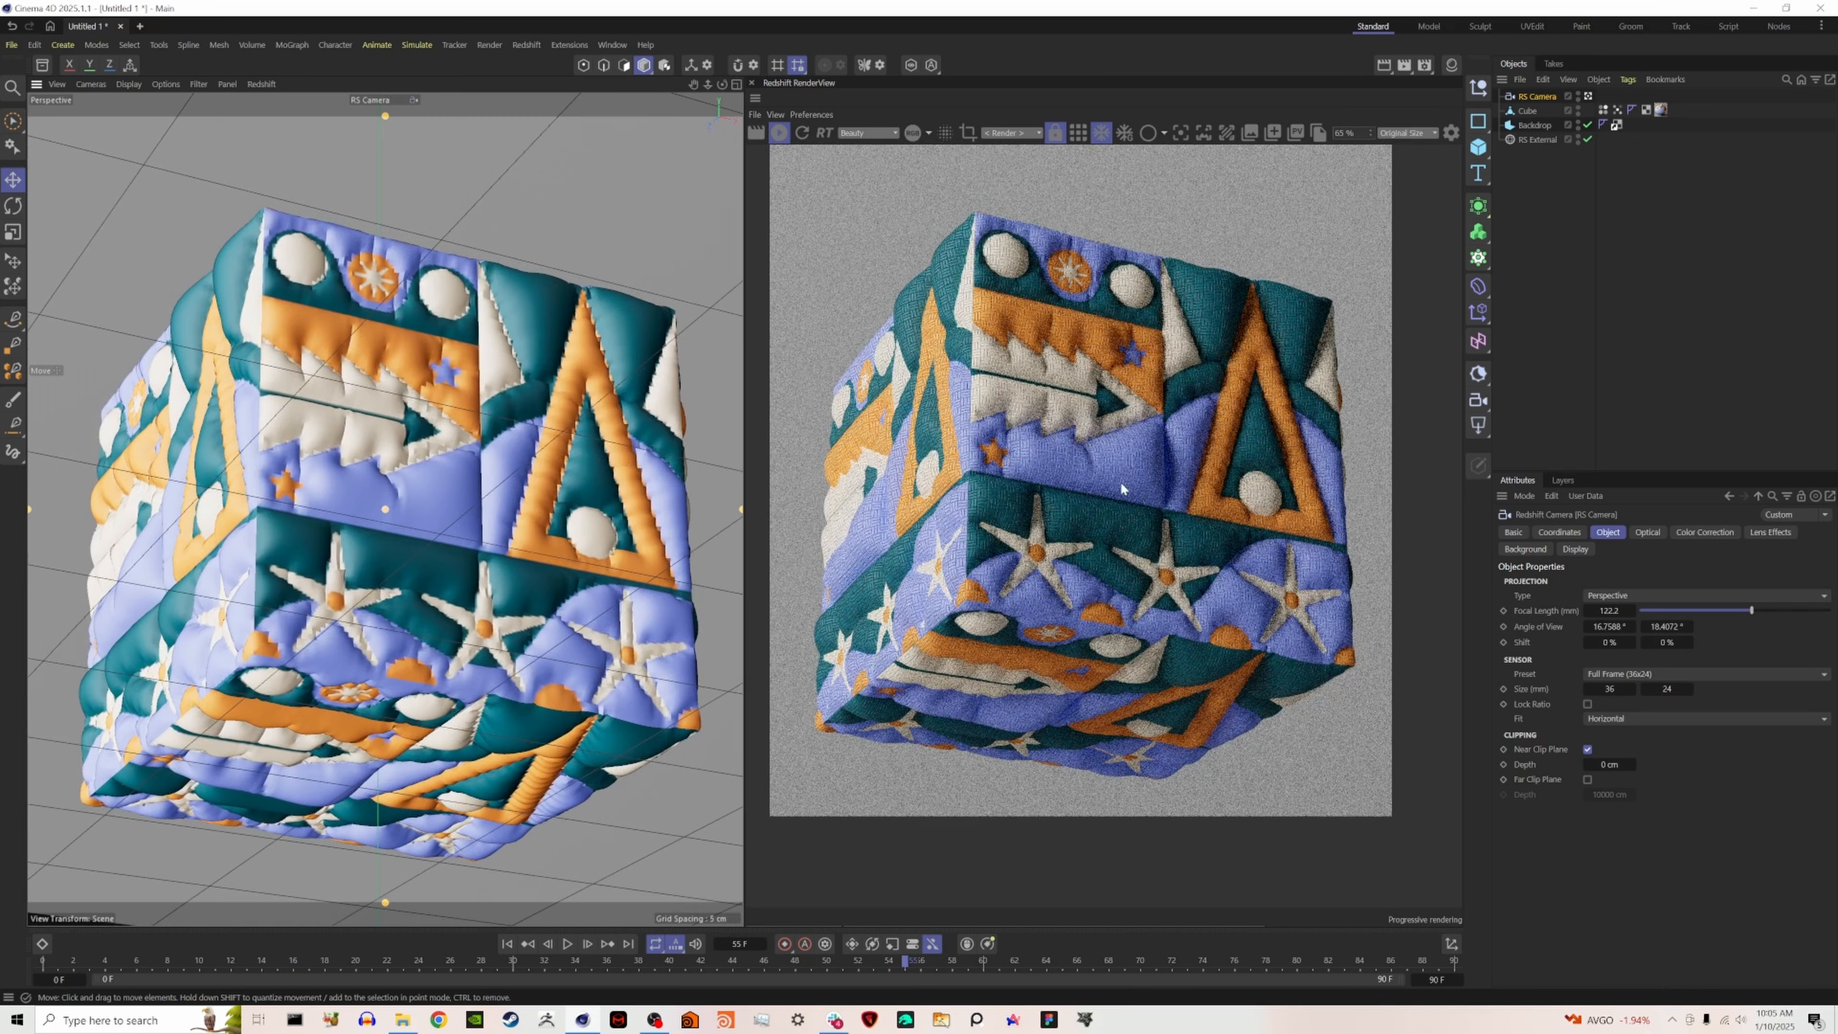
pyautogui.scroll(-4, 1121, 480)
pyautogui.scroll(1, 1128, 507)
pyautogui.scroll(1, 1130, 509)
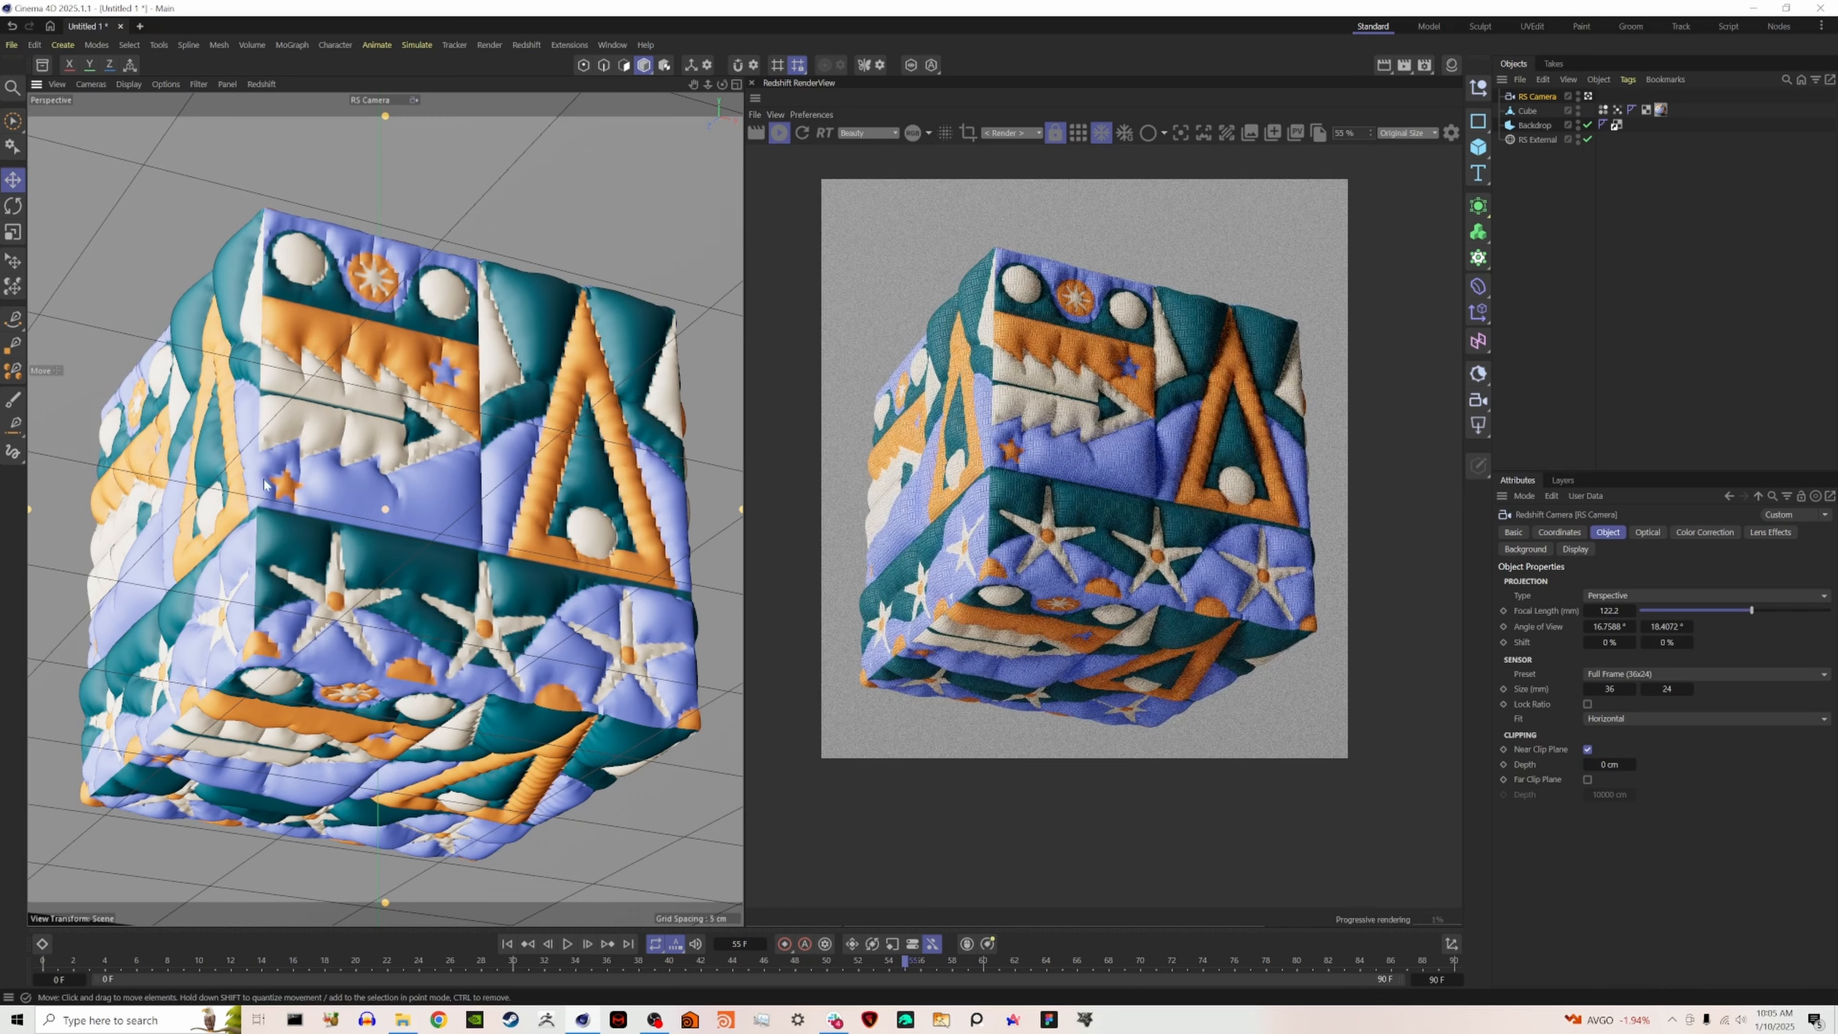
# - Examine the fabric-like tile bump on the cube at several magnifications in the RenderView
pyautogui.keyDown('alt'); pyautogui.moveTo(1130, 508); pyautogui.dragTo(1147, 504, button='right'); pyautogui.keyUp('alt')
pyautogui.scroll(-4, 1146, 504)
pyautogui.scroll(4, 1146, 504)
pyautogui.scroll(-2, 1151, 514)
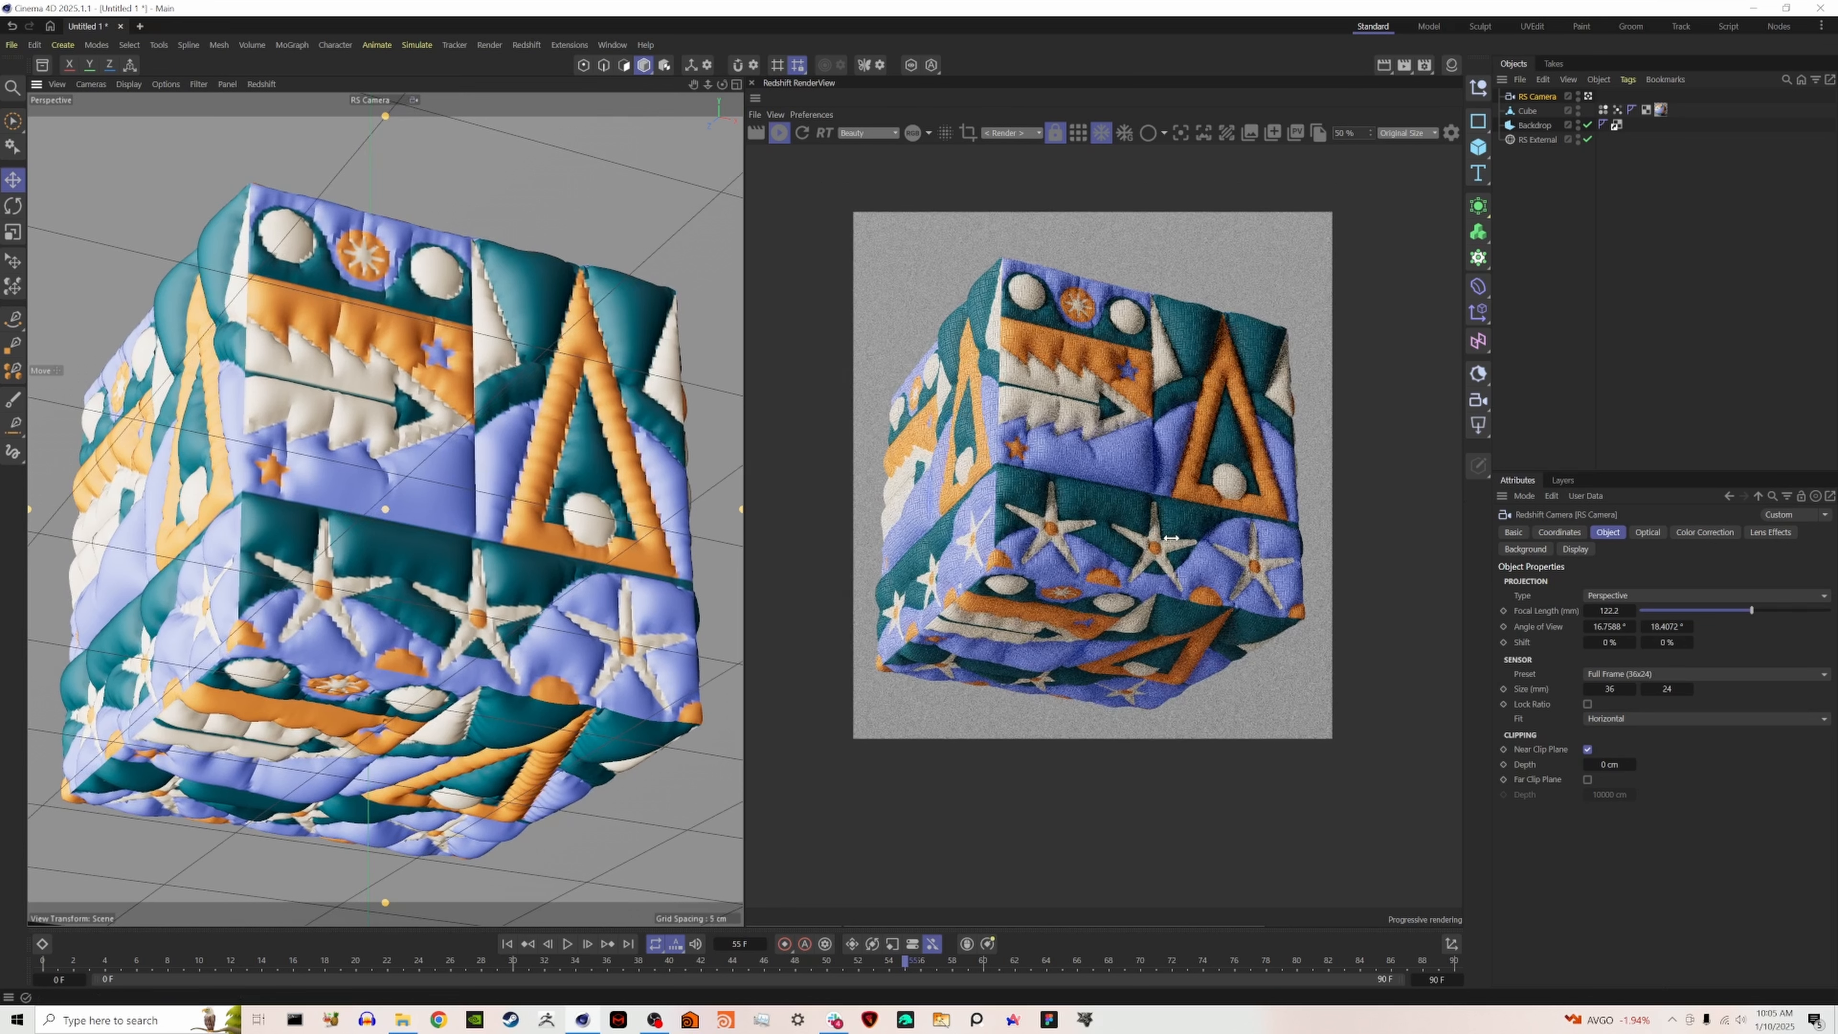
pyautogui.scroll(2, 1098, 446)
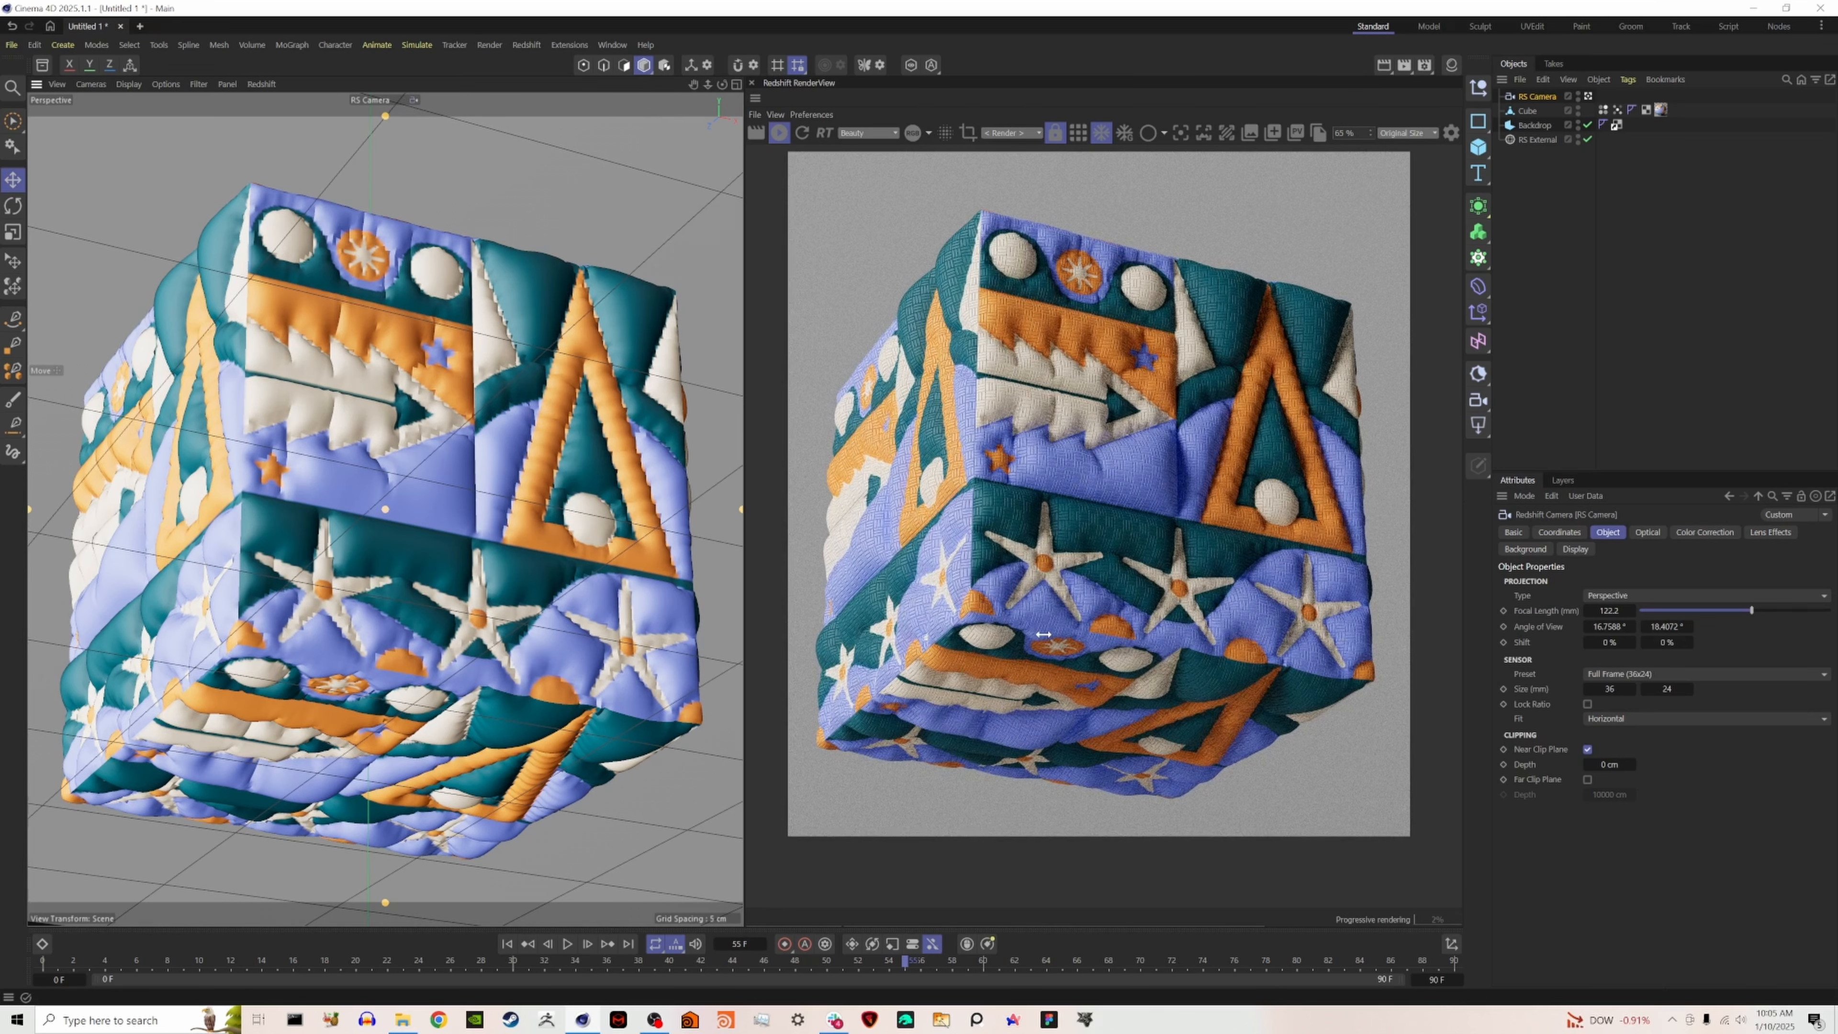
pyautogui.scroll(4, 1043, 634)
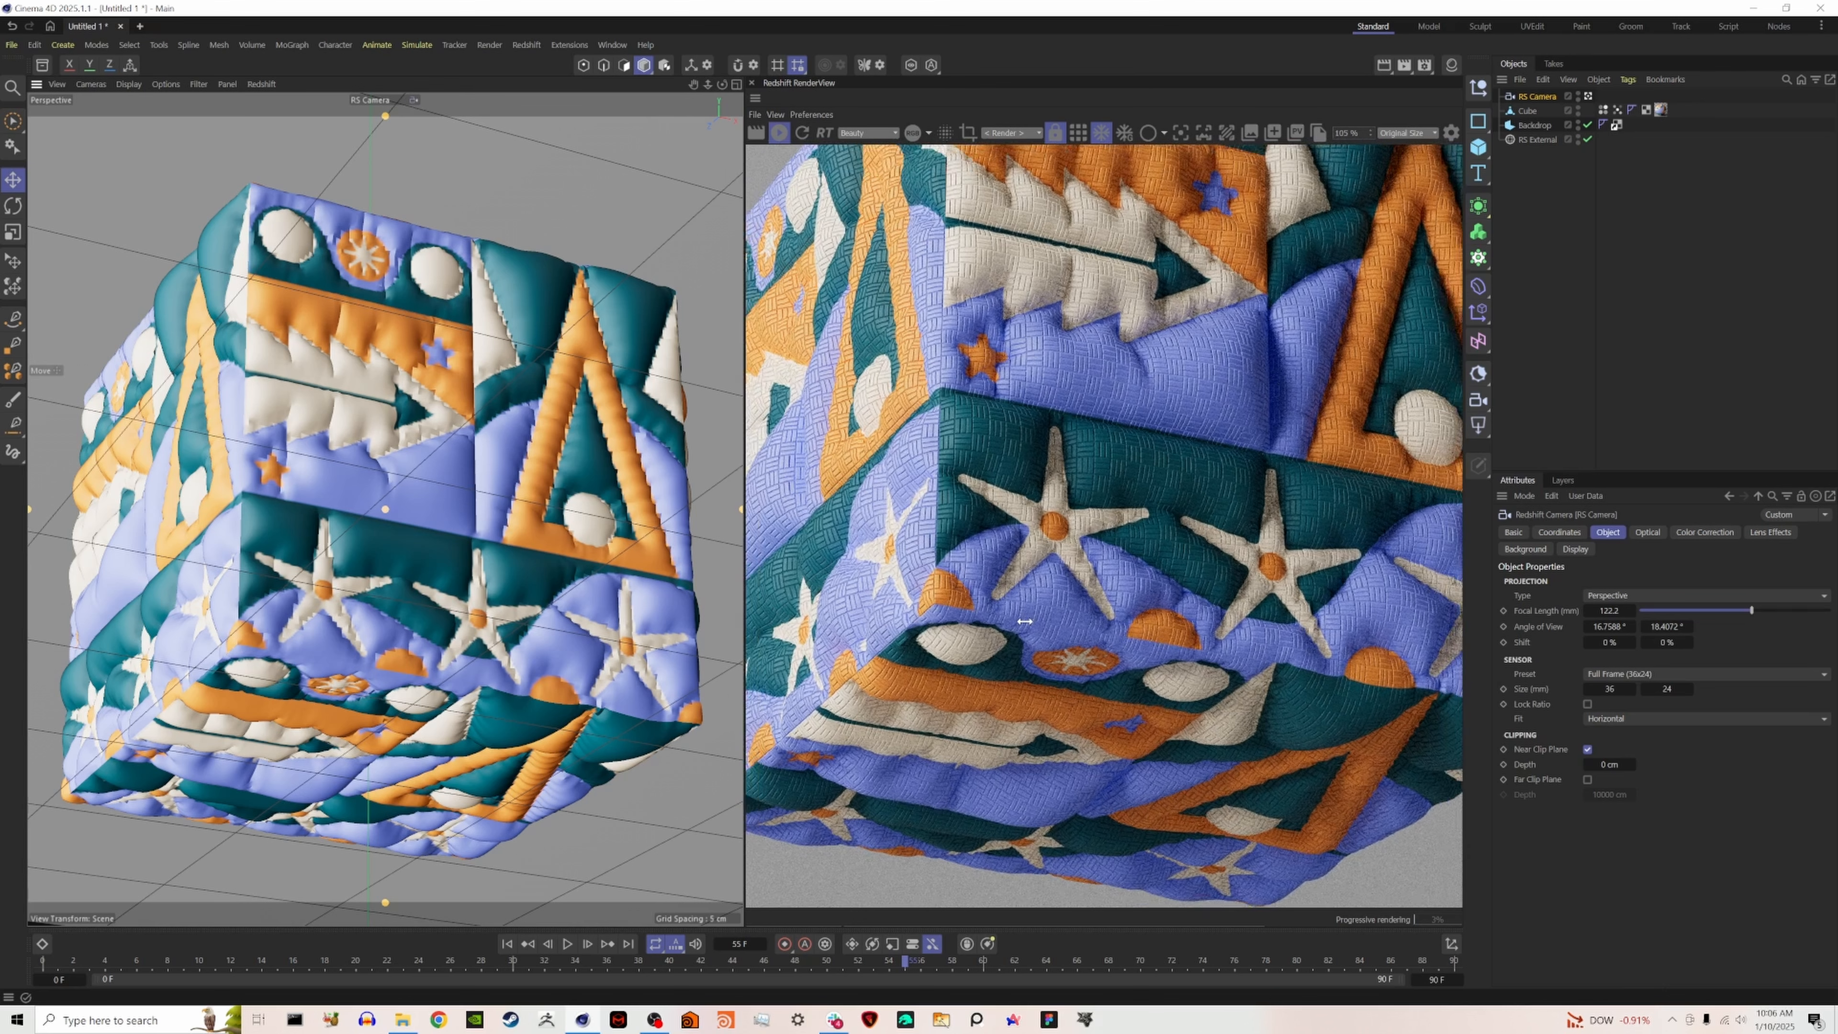
pyautogui.scroll(-1, 1026, 621)
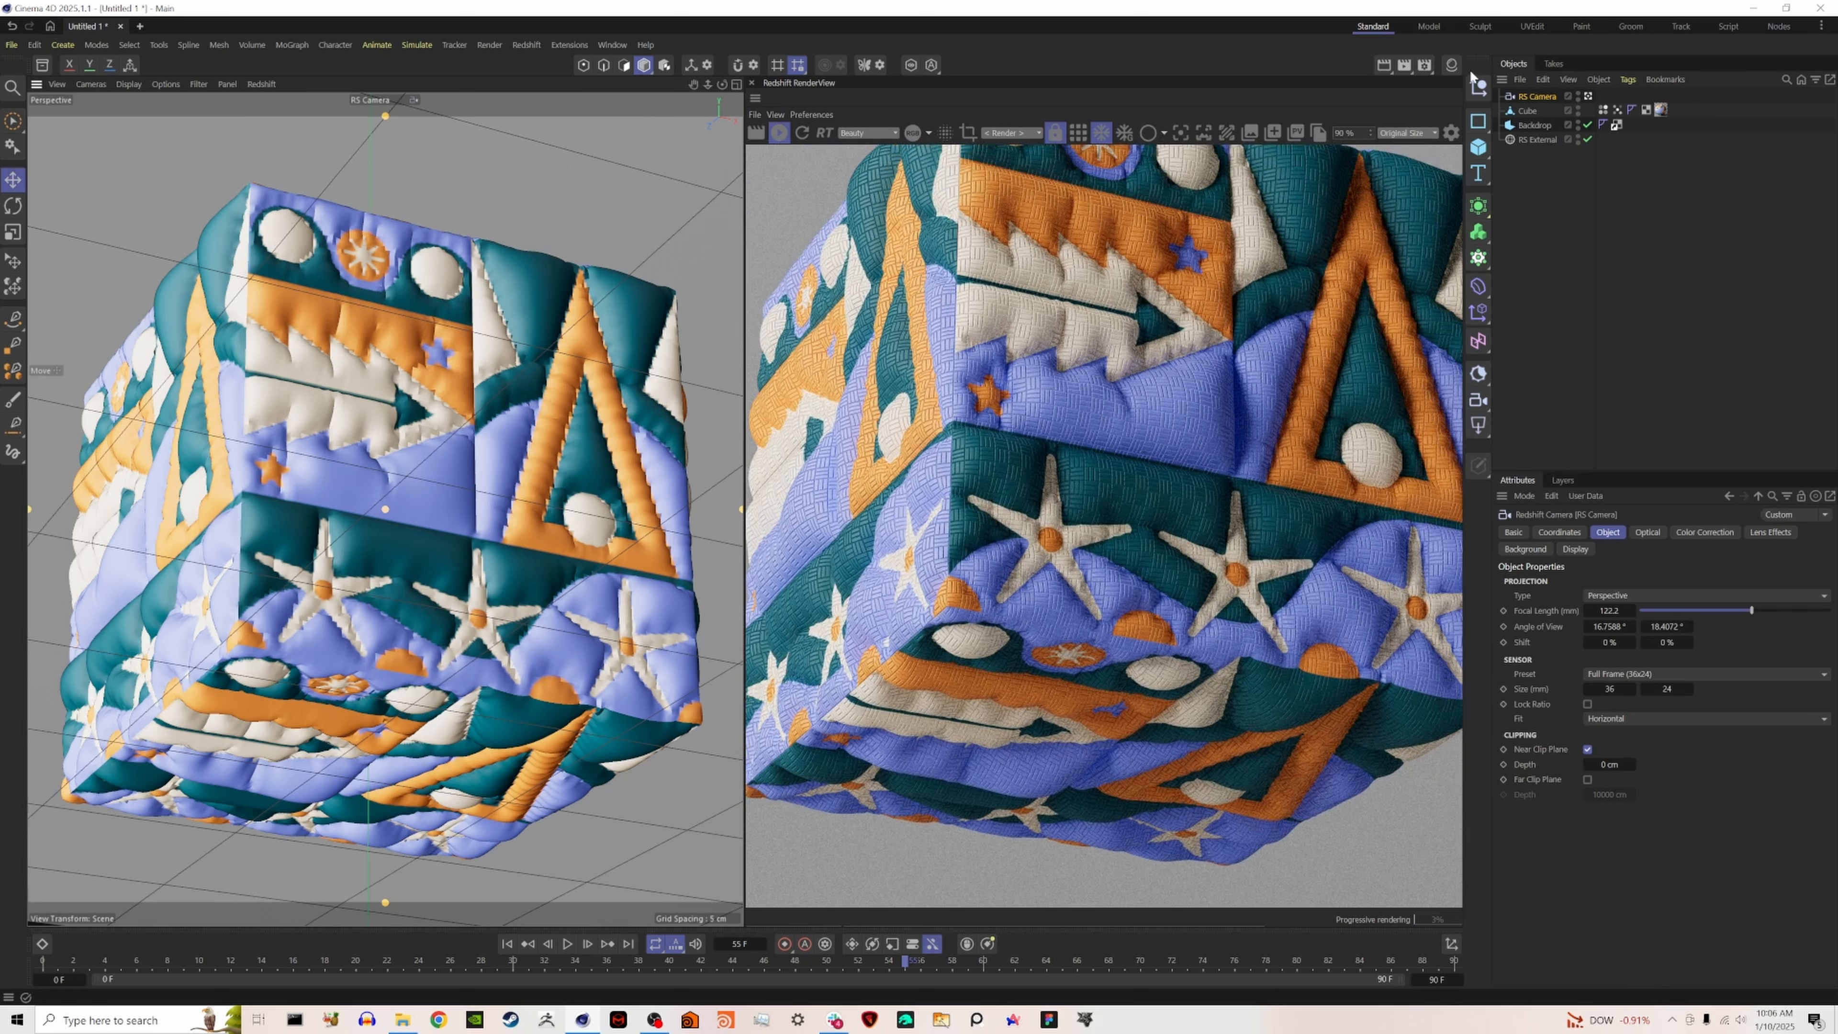
# - Reopen the RS Standard material's node graph and open the Tiles node's Global Scale value for editing
pyautogui.click(1451, 65)
pyautogui.doubleClick(1379, 136)
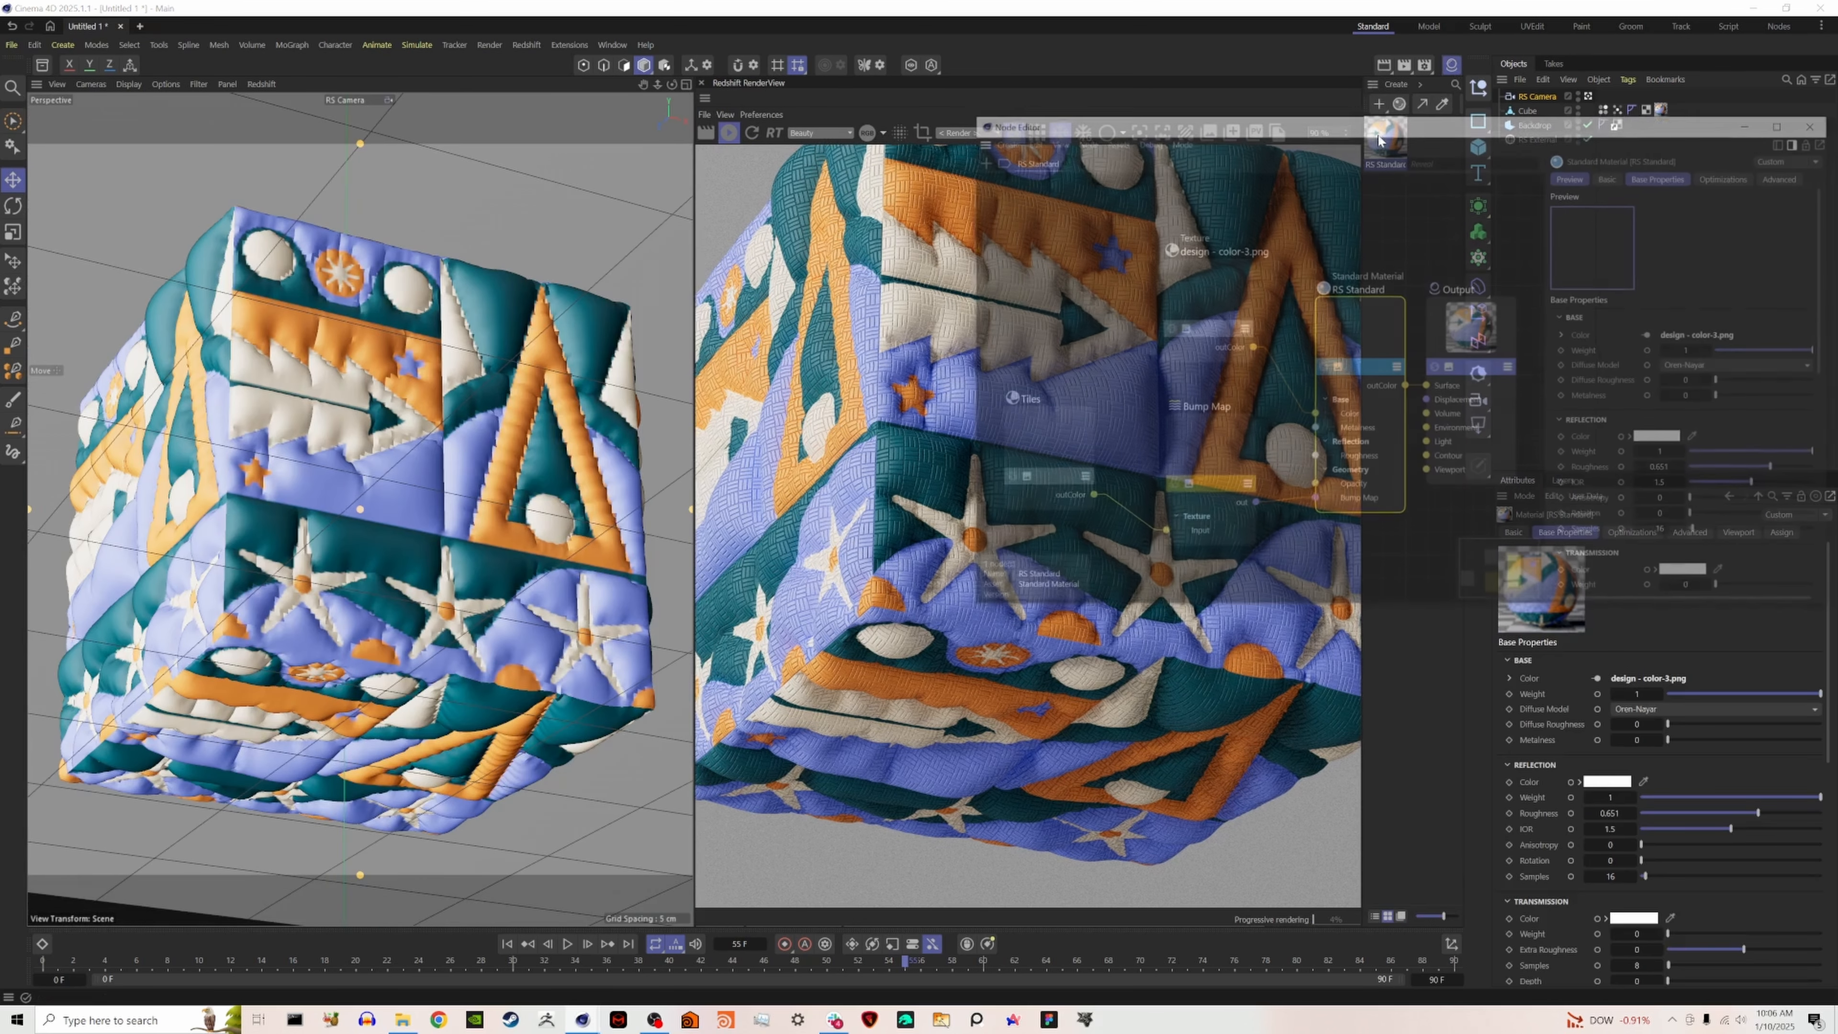
pyautogui.click(1024, 440)
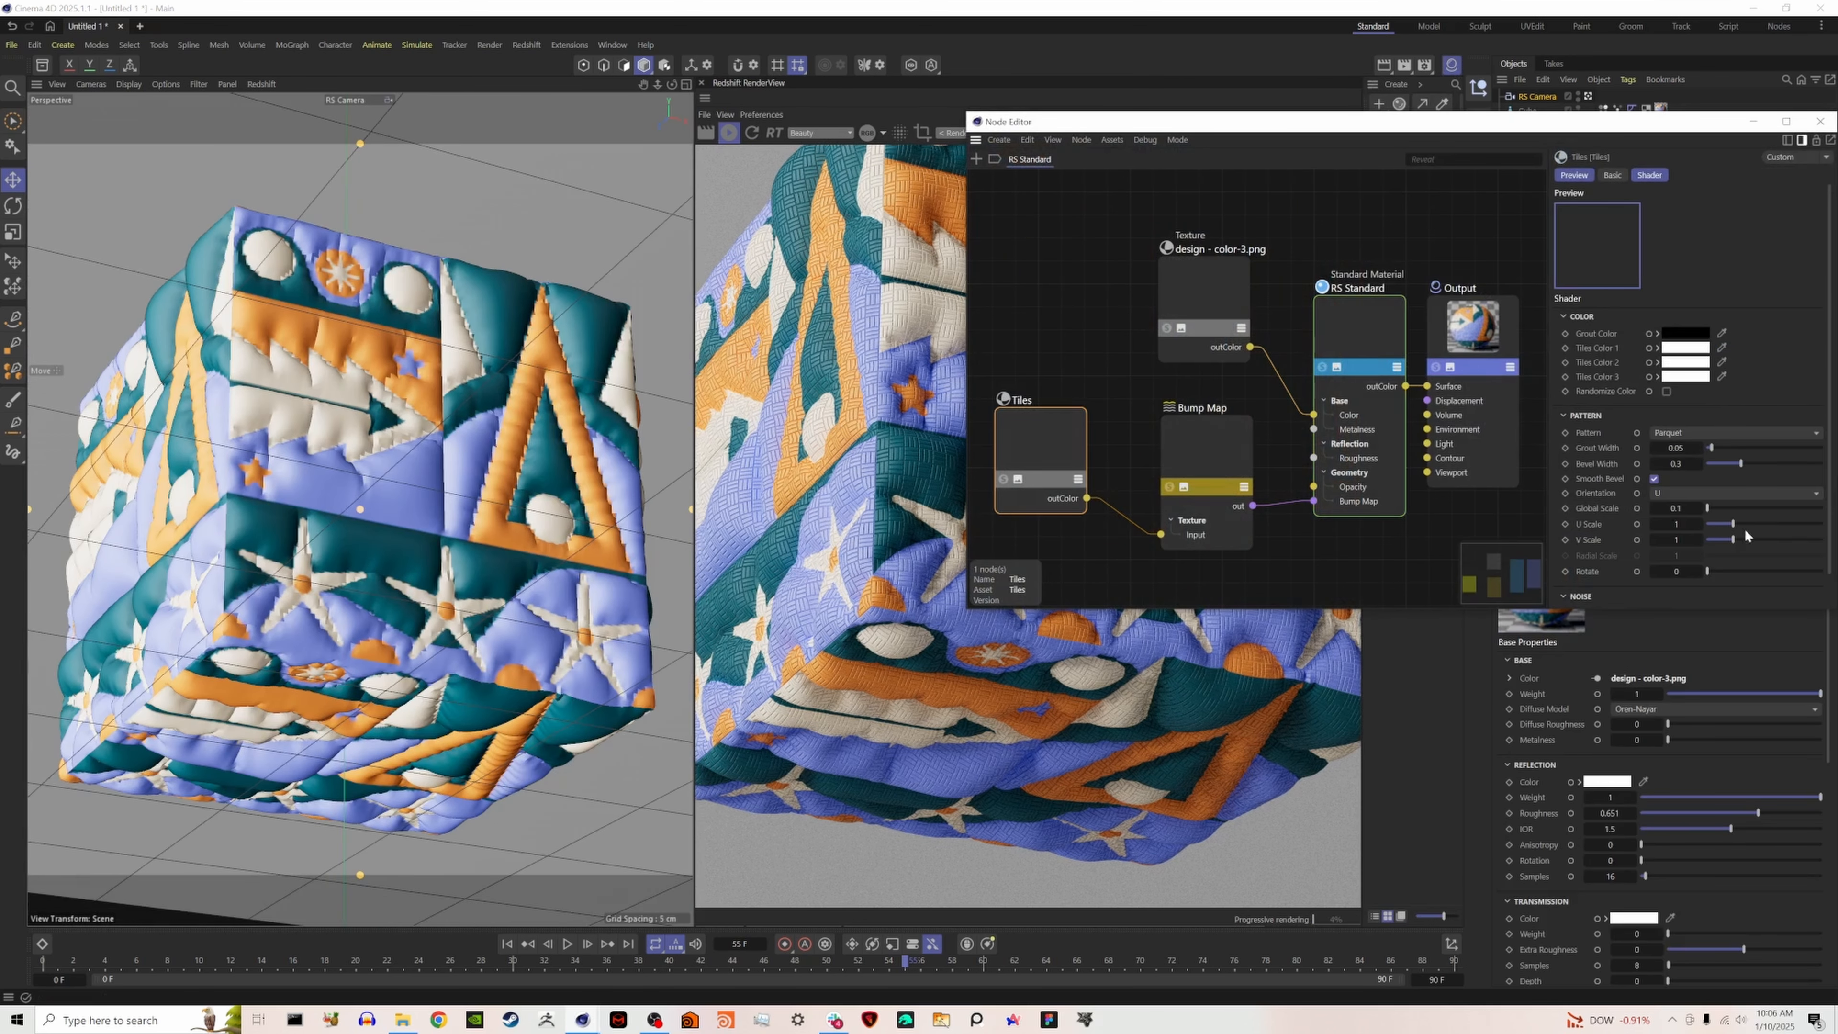
pyautogui.click(1682, 504)
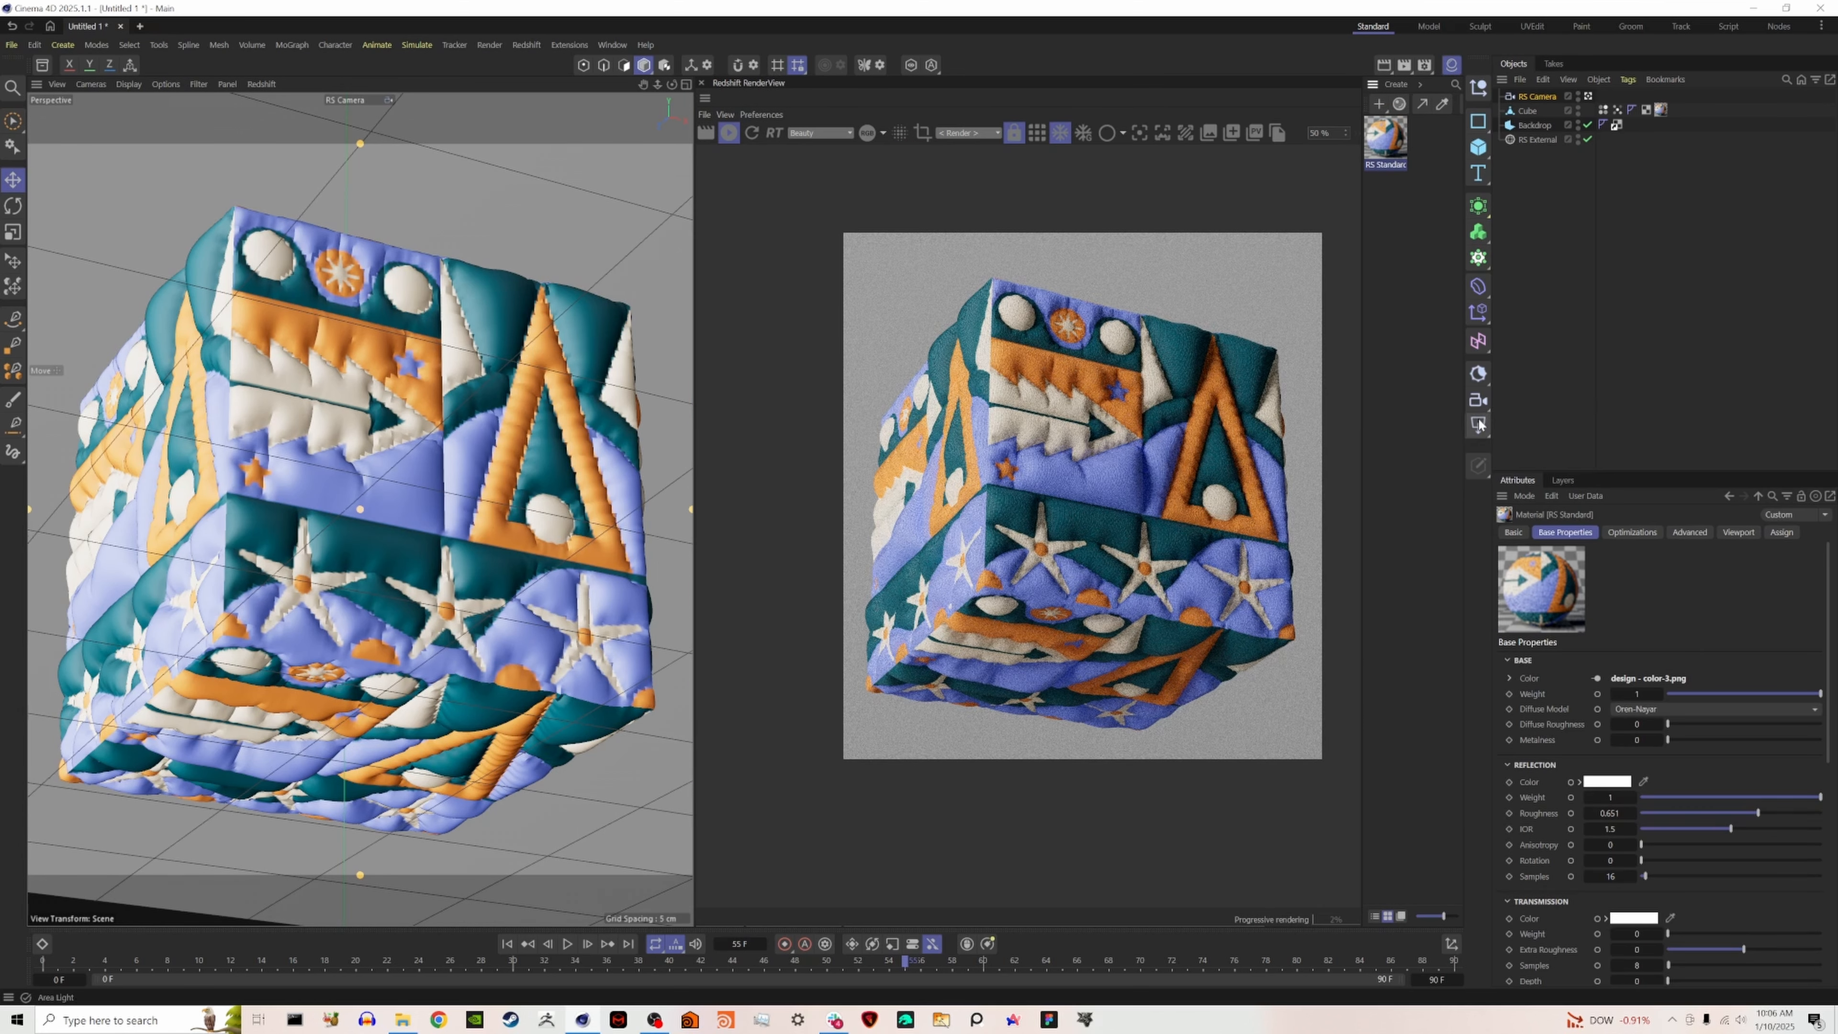
# - Add an RS Area Light to the scene and rotate it to shine on the cube from the side
pyautogui.click(1478, 425)
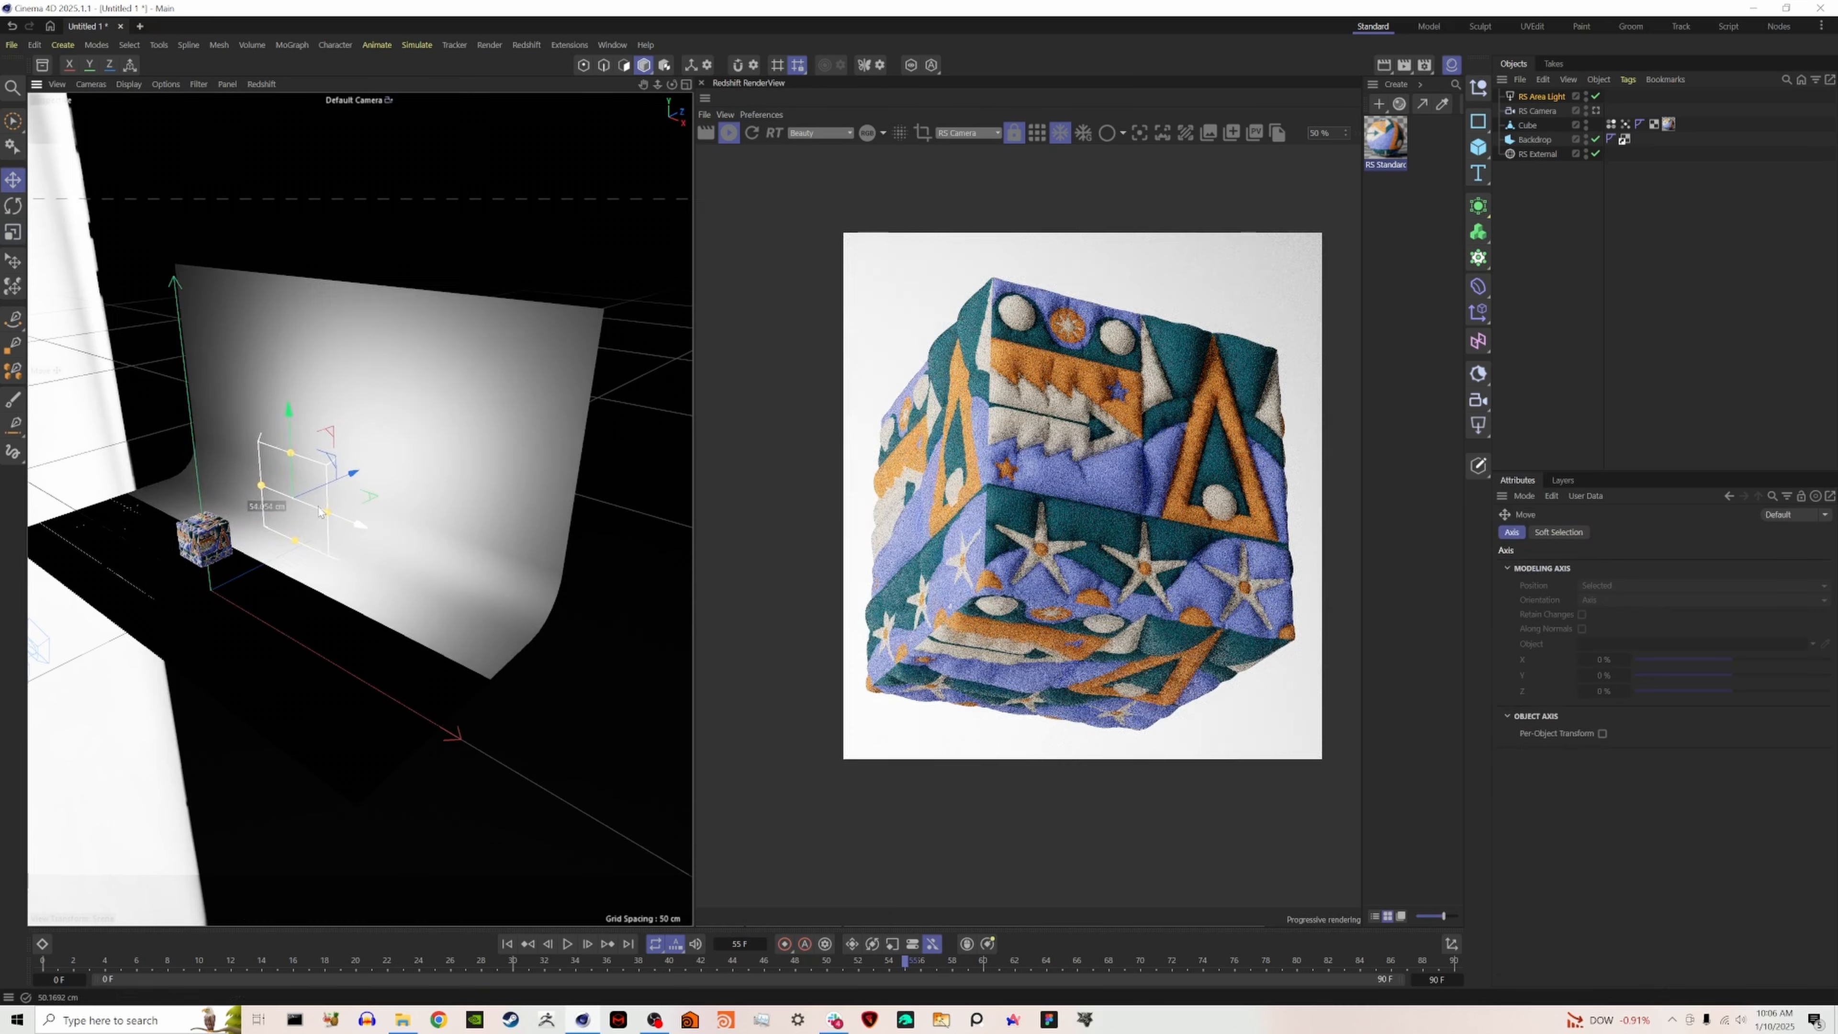
pyautogui.press('r')
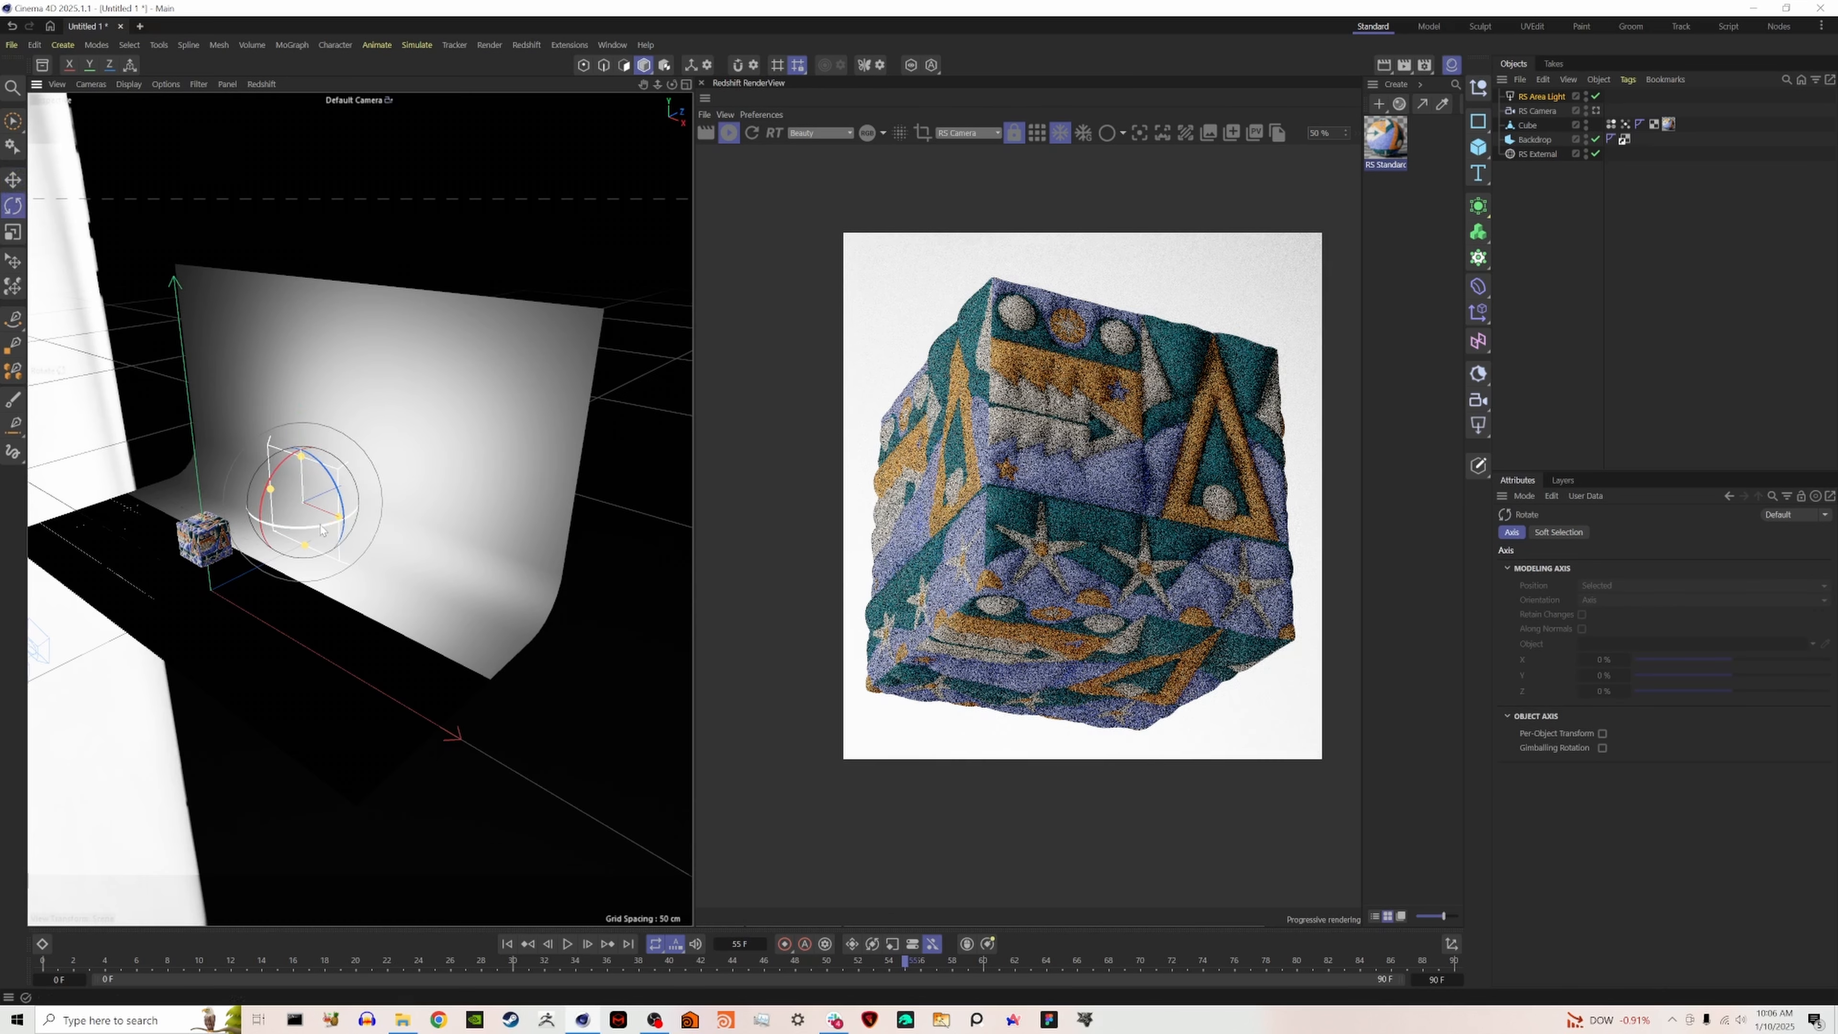
pyautogui.moveTo(322, 531); pyautogui.dragTo(332, 459)
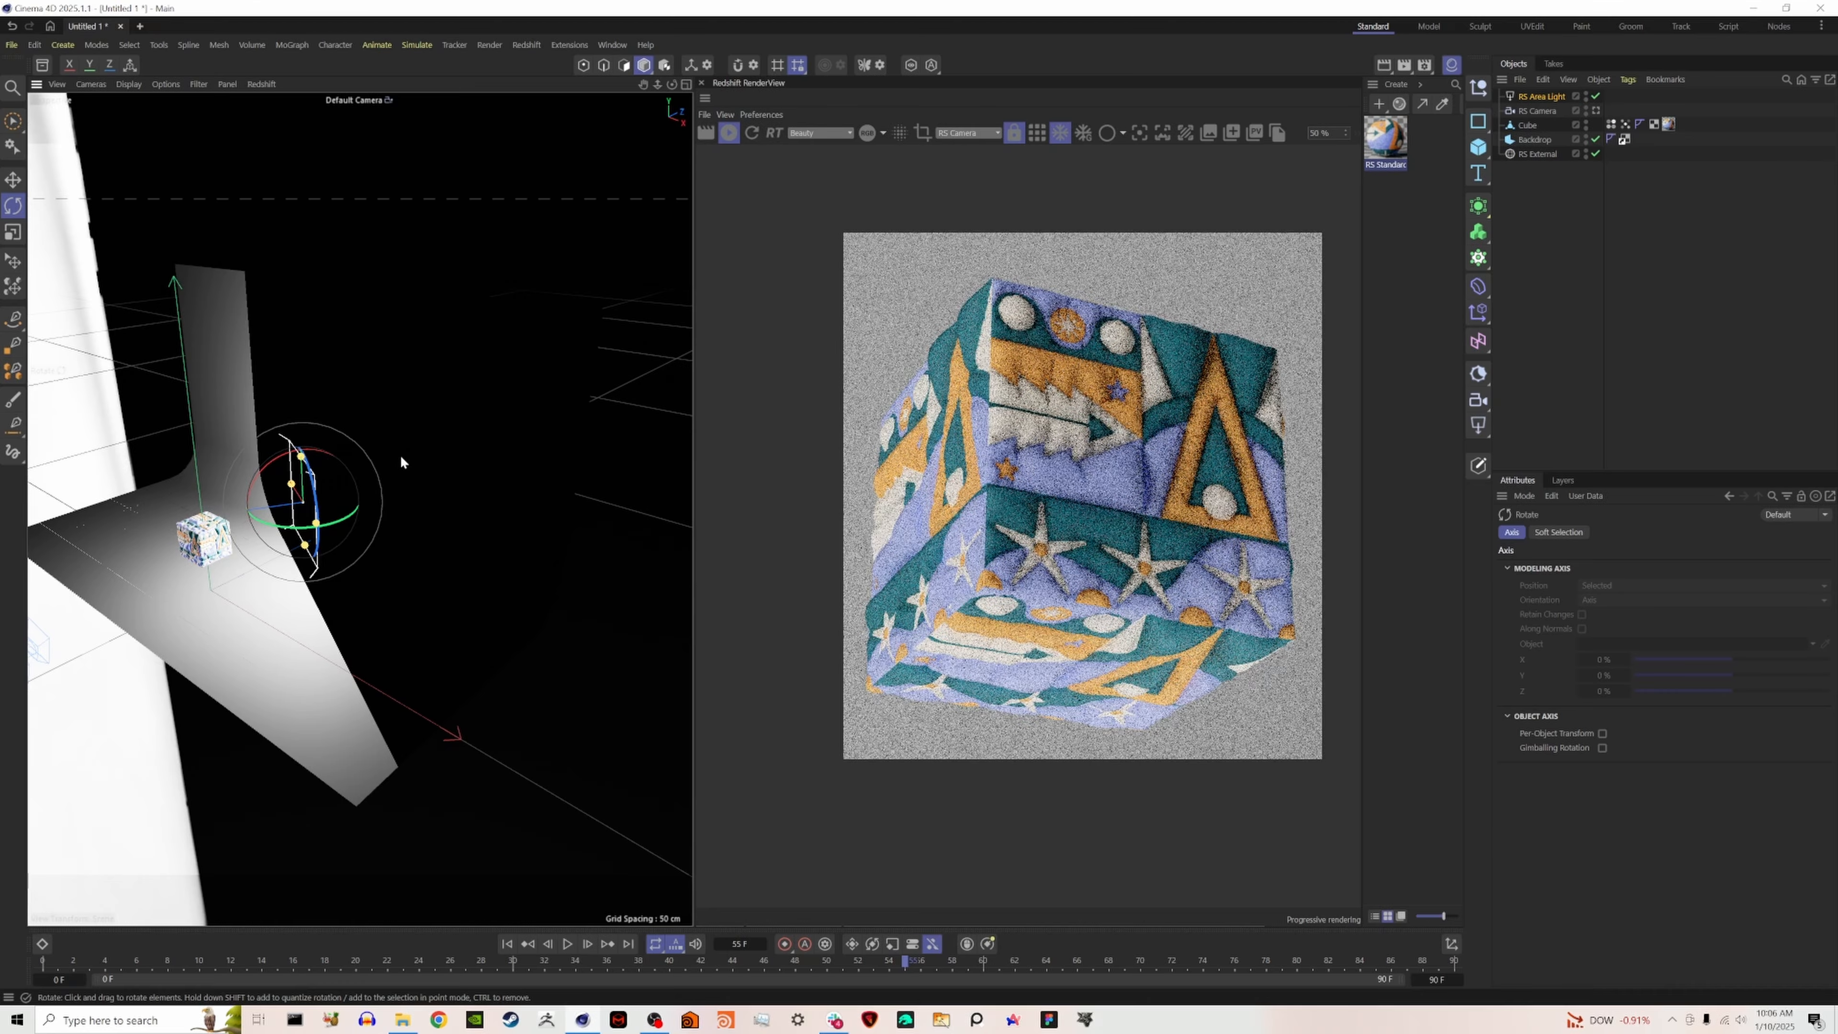
# - Lower the RS Area Light's Spread and fine-tune the light's placement beside the cube
pyautogui.click(1548, 100)
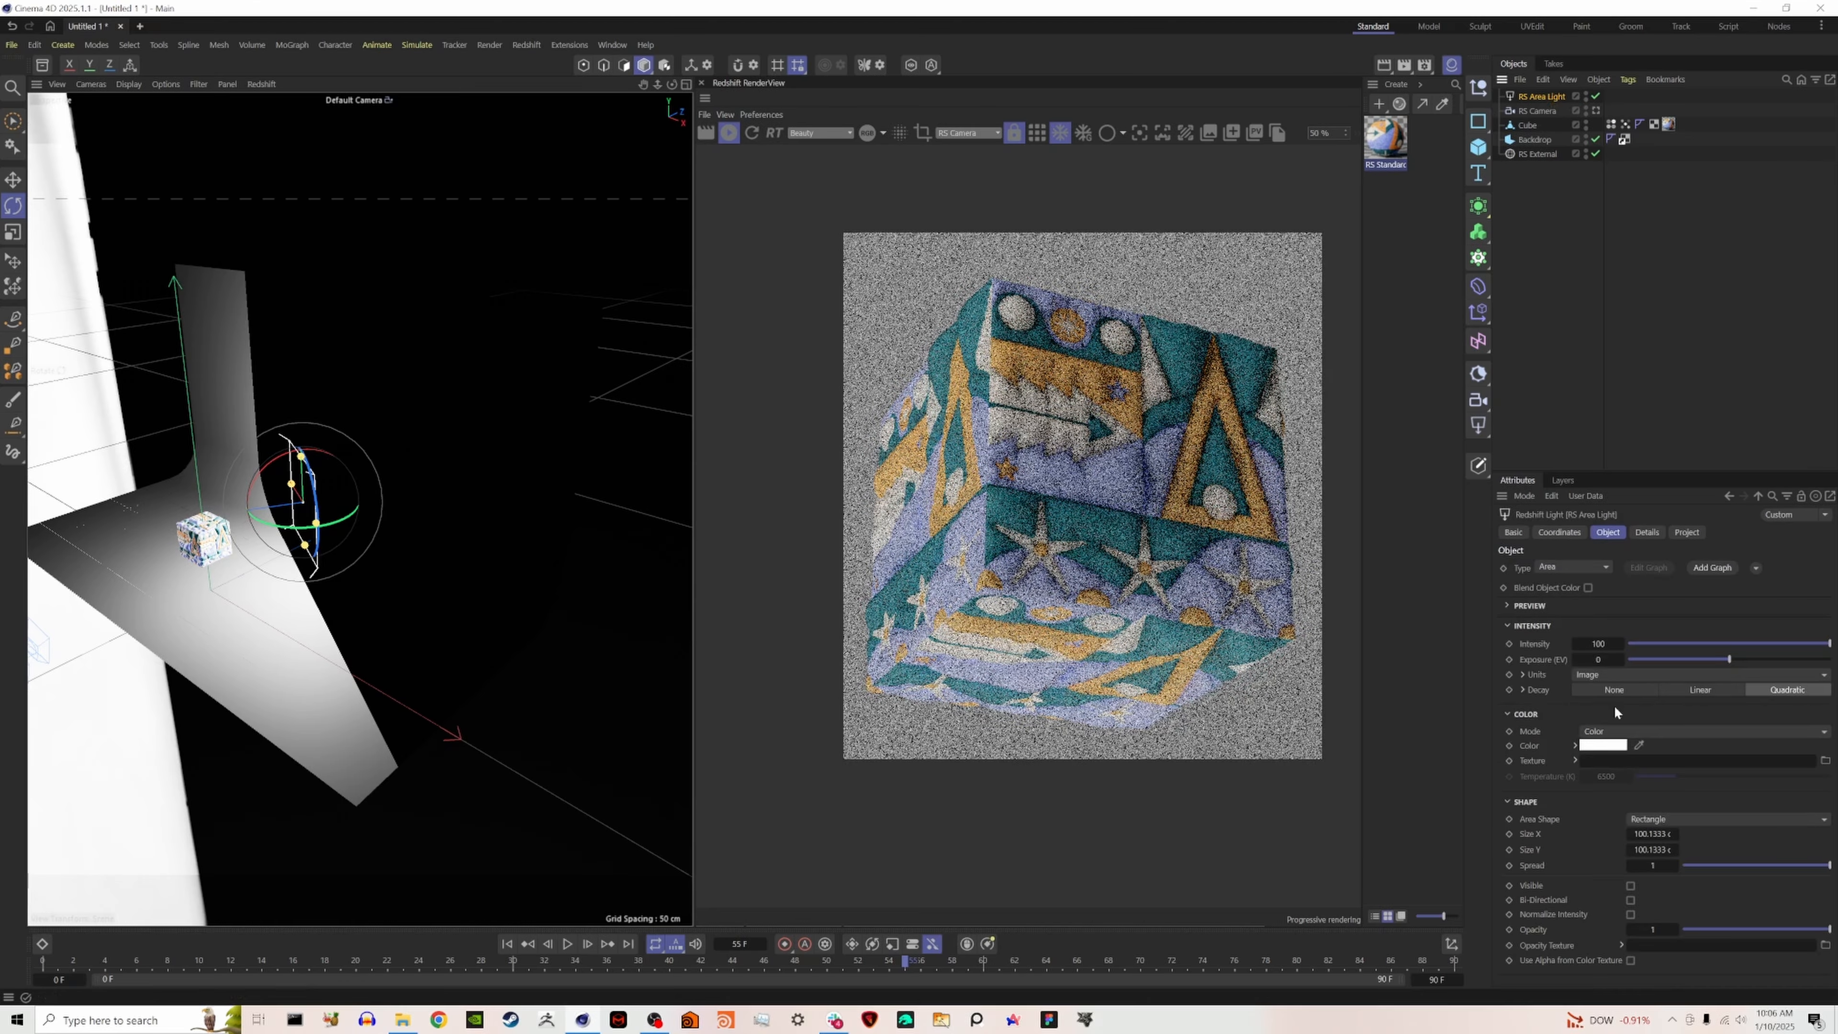
pyautogui.moveTo(1746, 865); pyautogui.dragTo(1725, 865)
pyautogui.moveTo(252, 544); pyautogui.dragTo(254, 510)
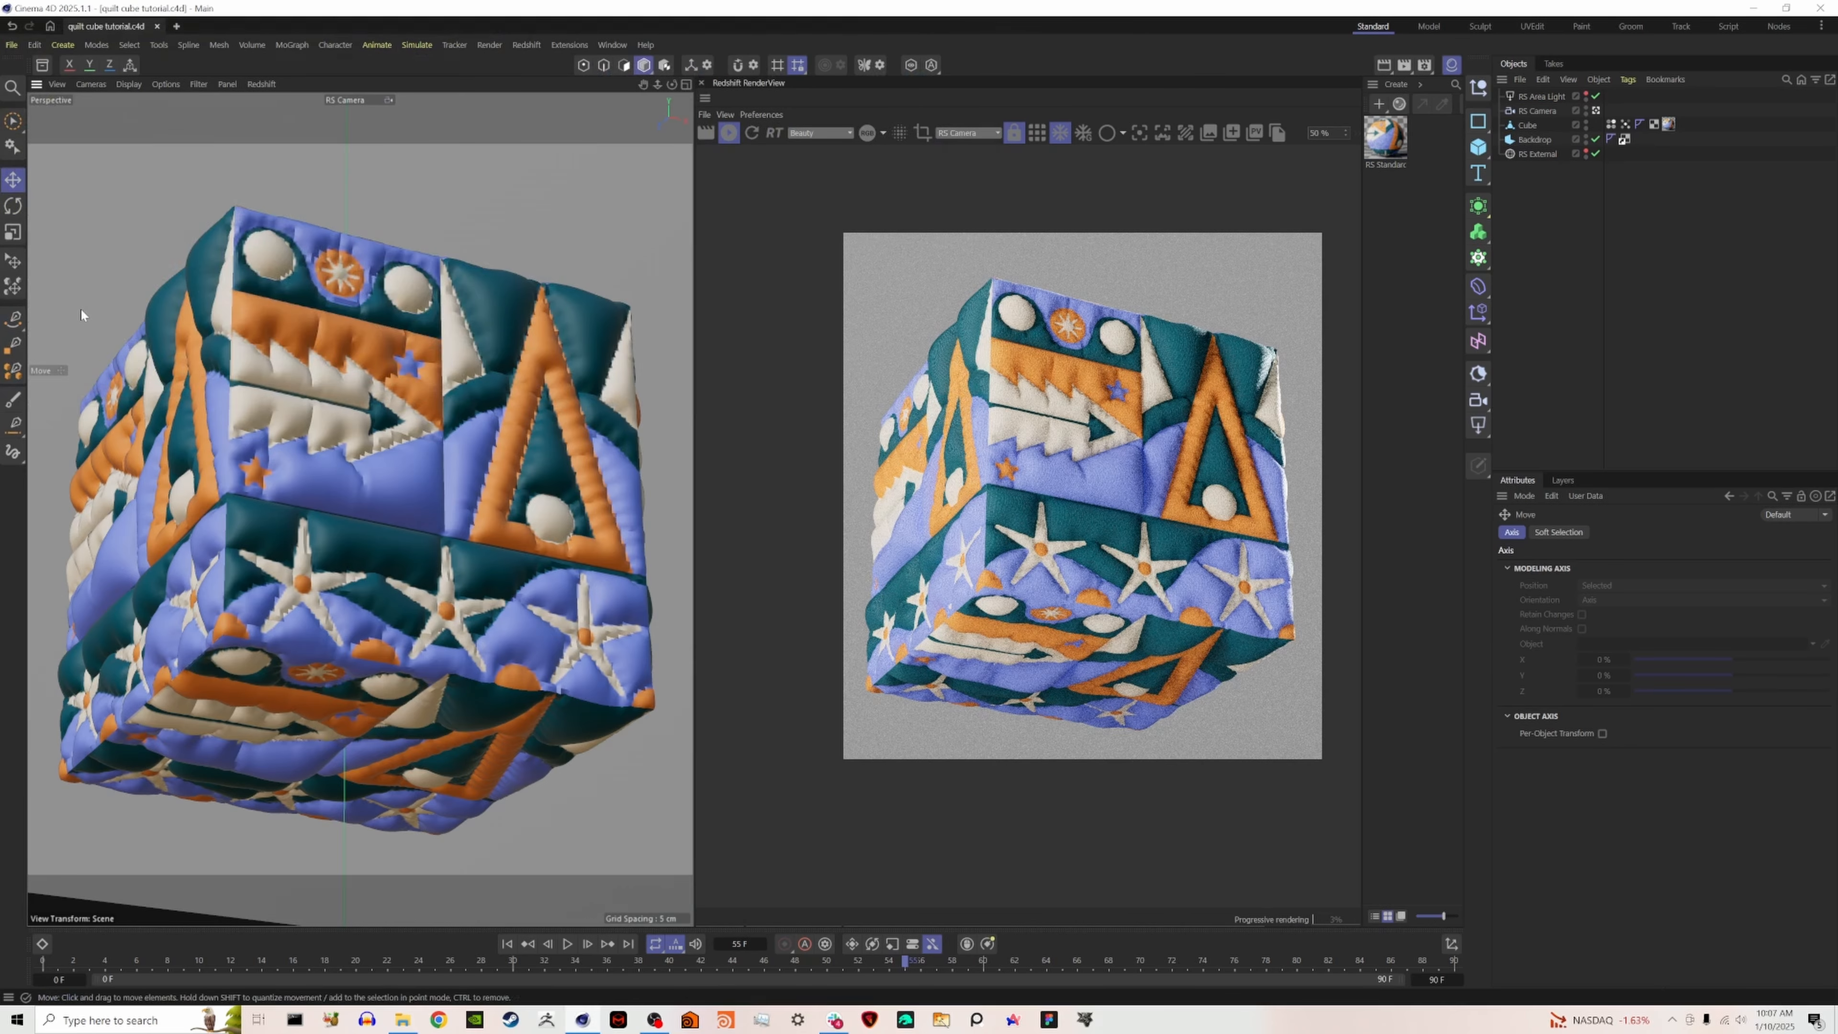
# - Enable Bokeh on the RS Camera and set its aperture to 1.8
pyautogui.click(1536, 110)
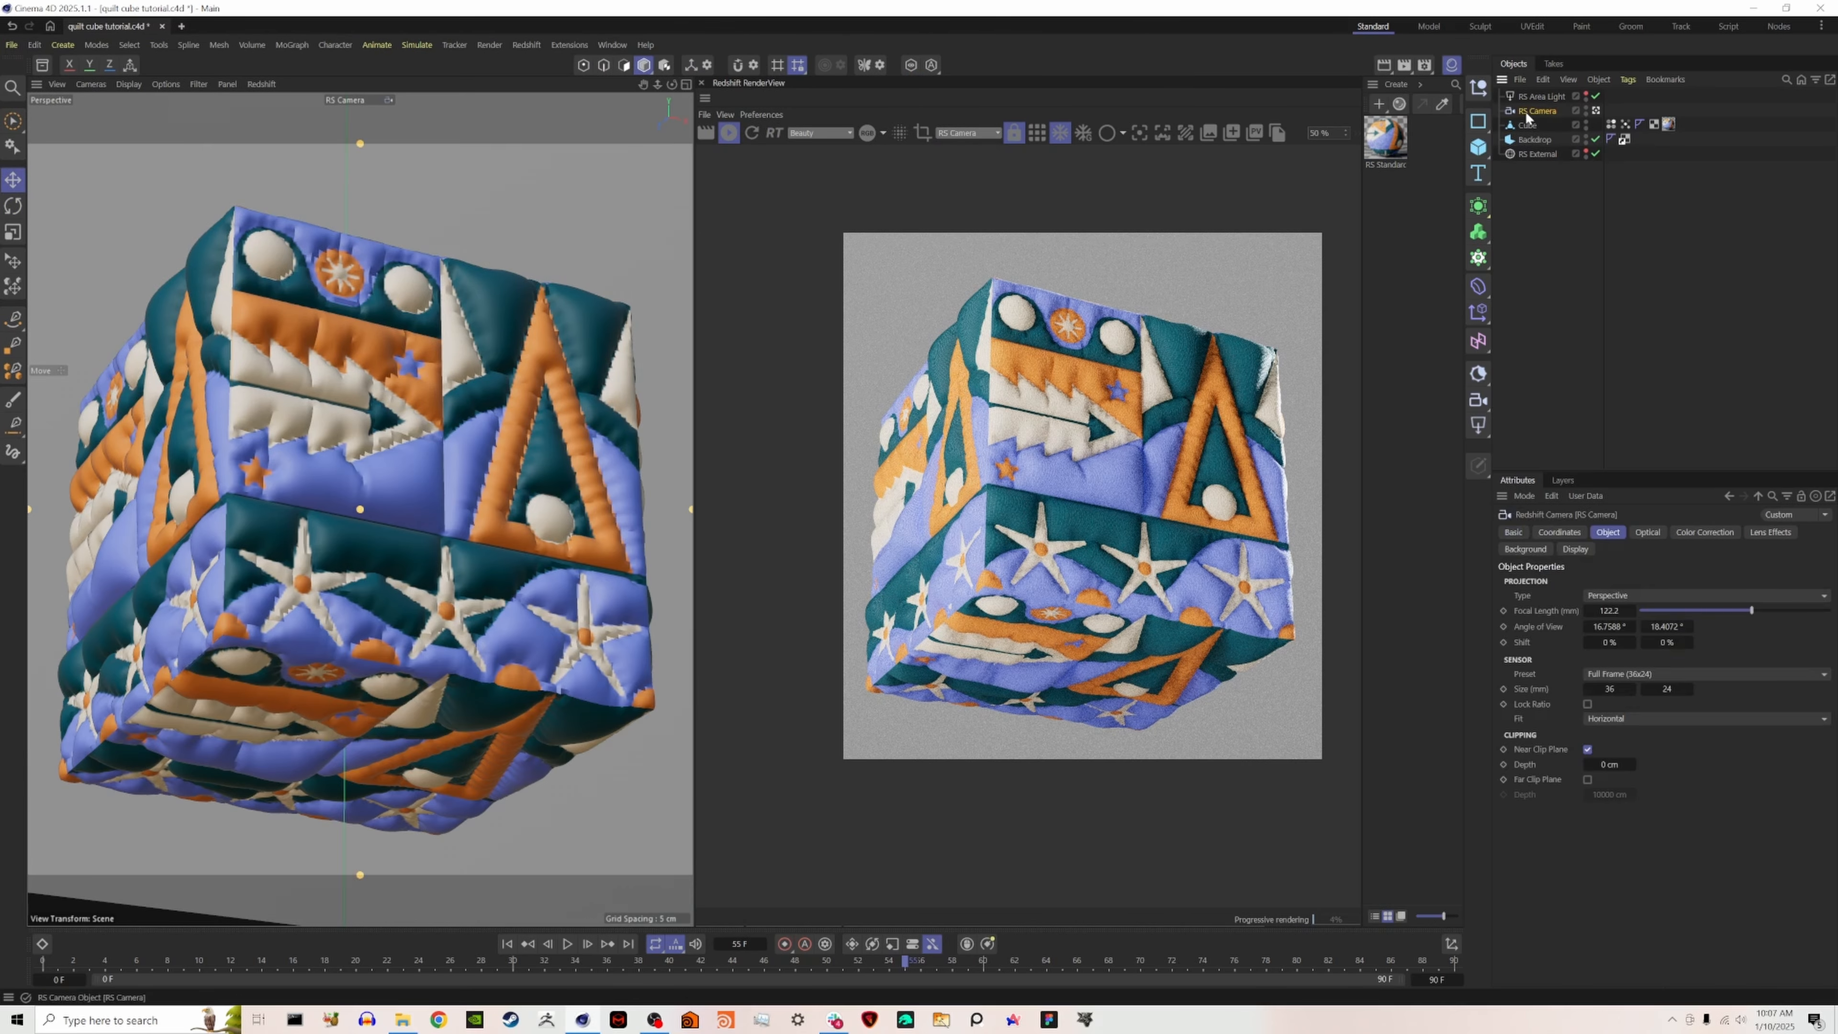
pyautogui.click(1643, 535)
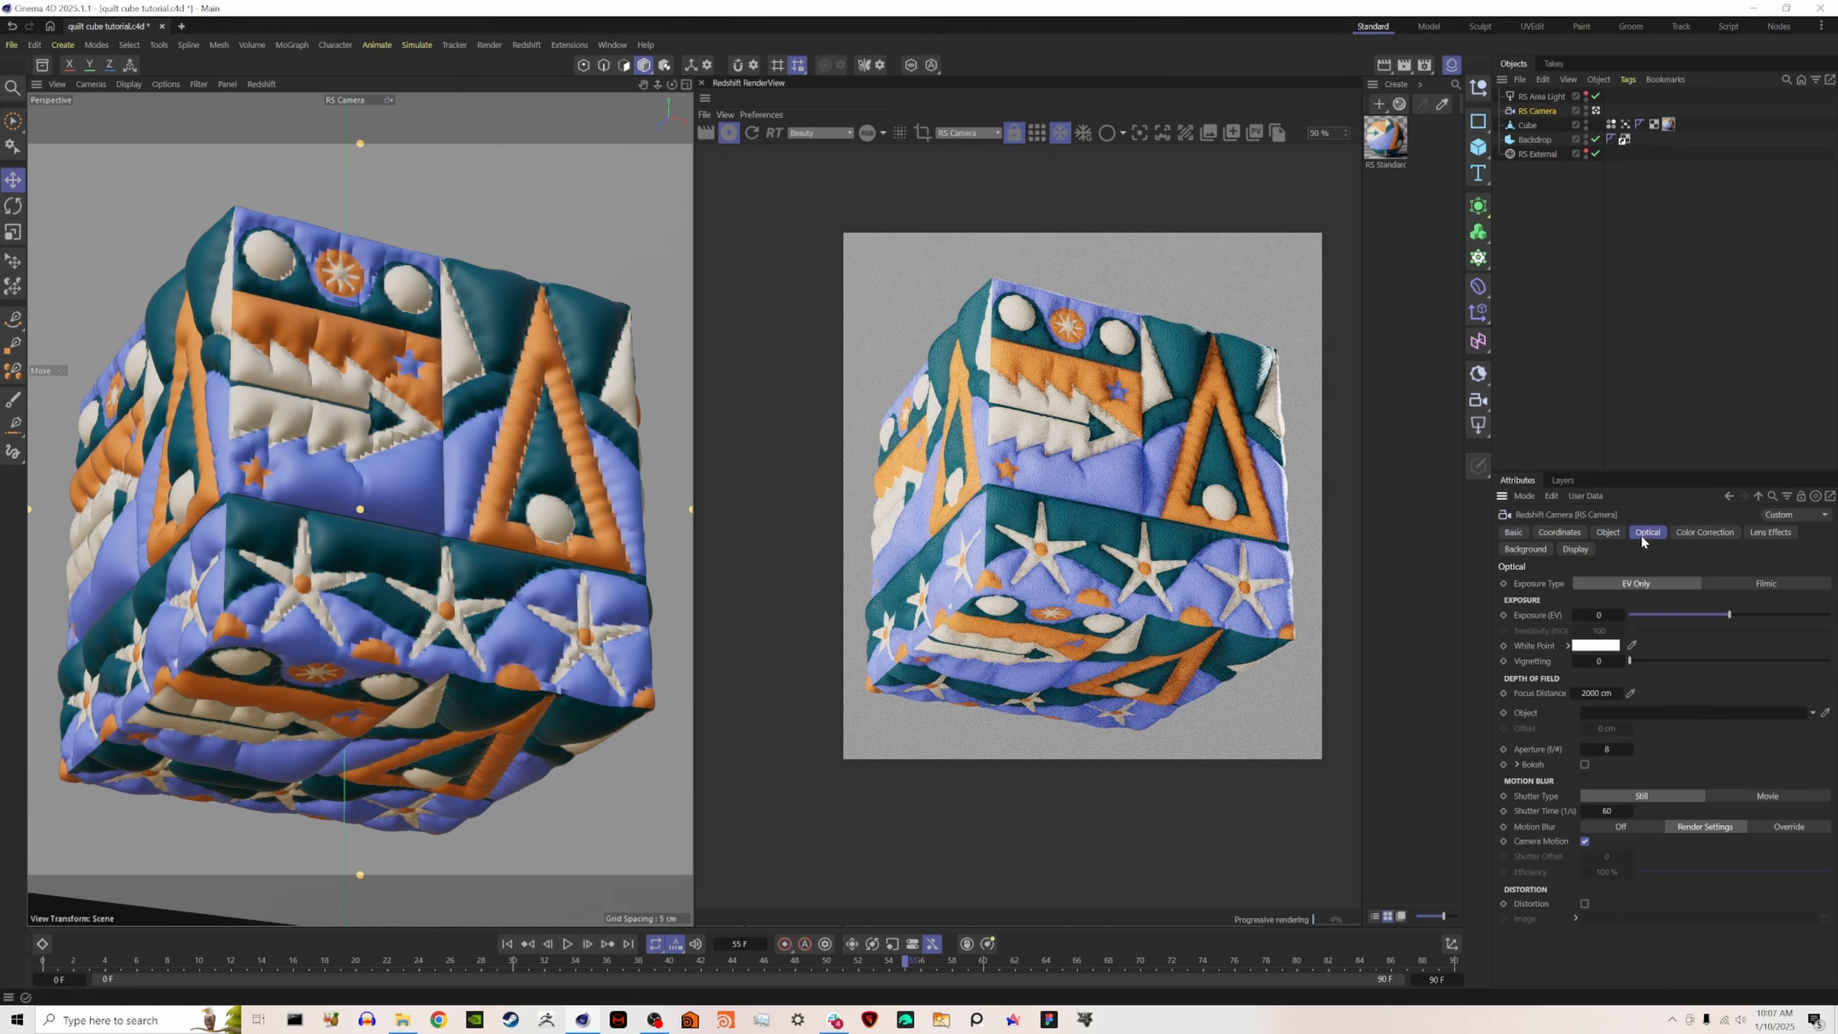
pyautogui.click(1585, 764)
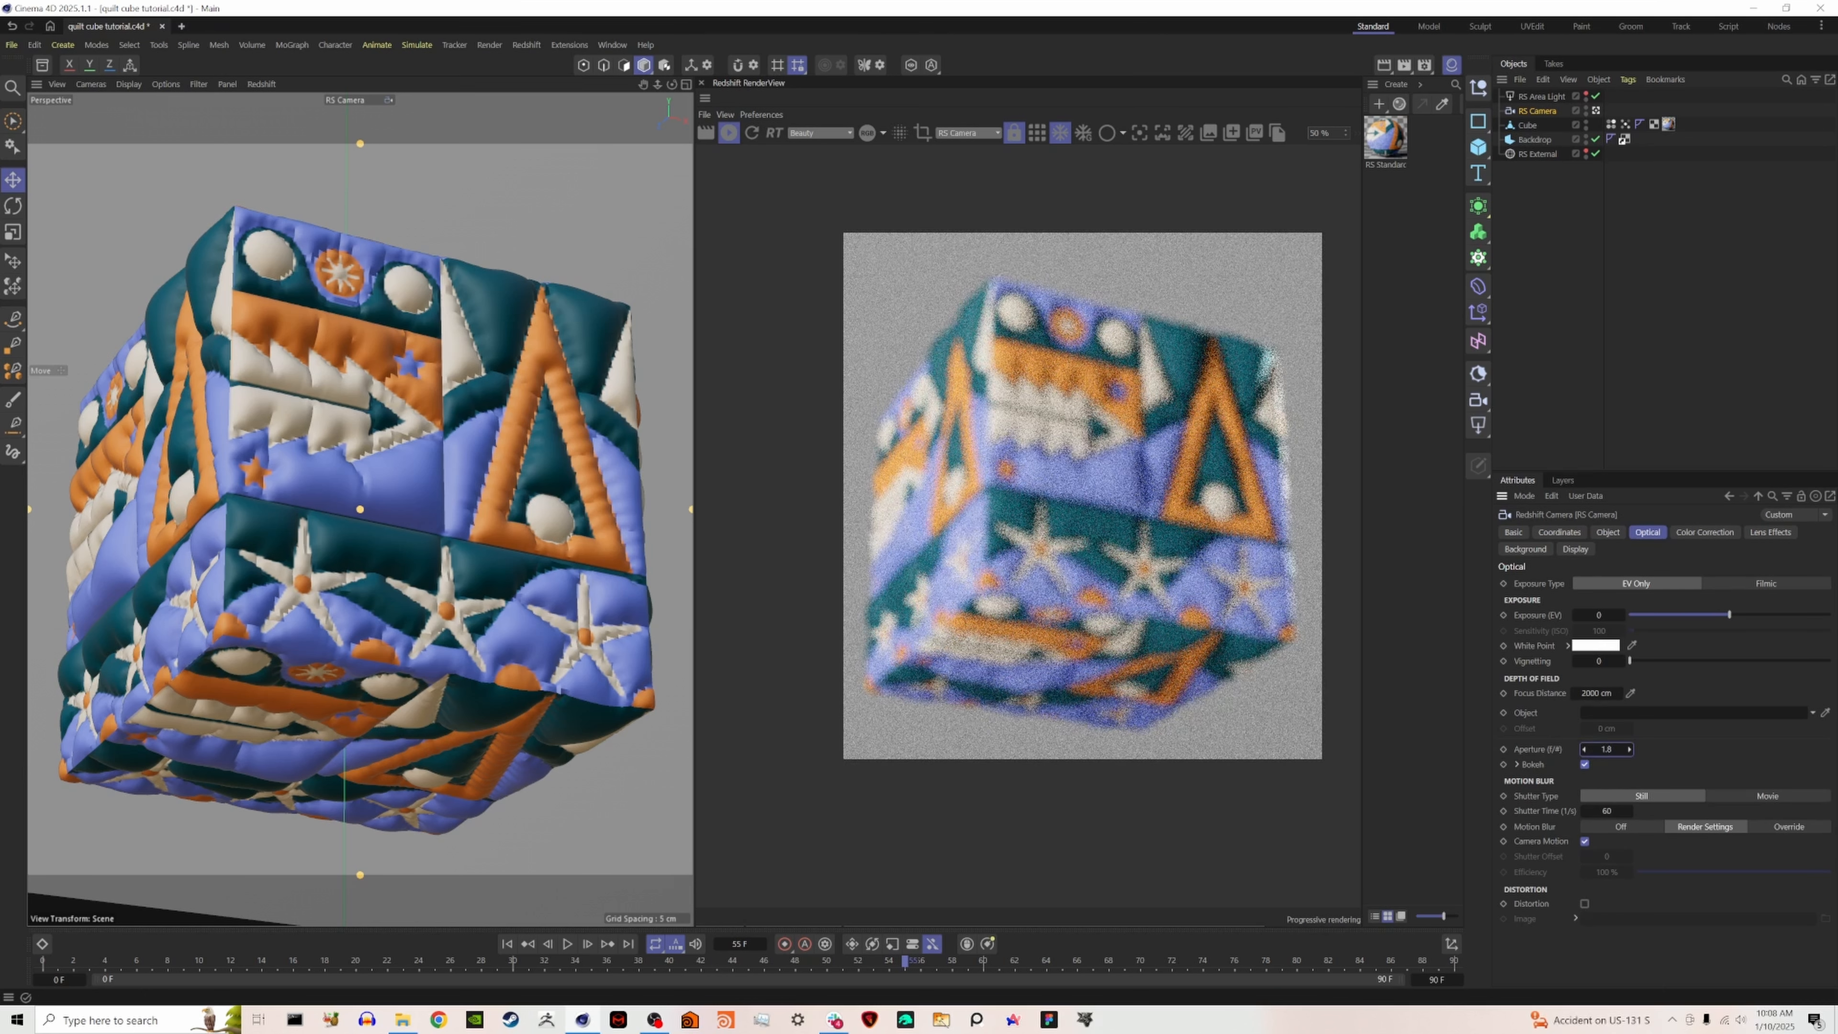
# - Pick the RS Camera's focus distance on the front face of the cube in the RenderView
pyautogui.click(1140, 133)
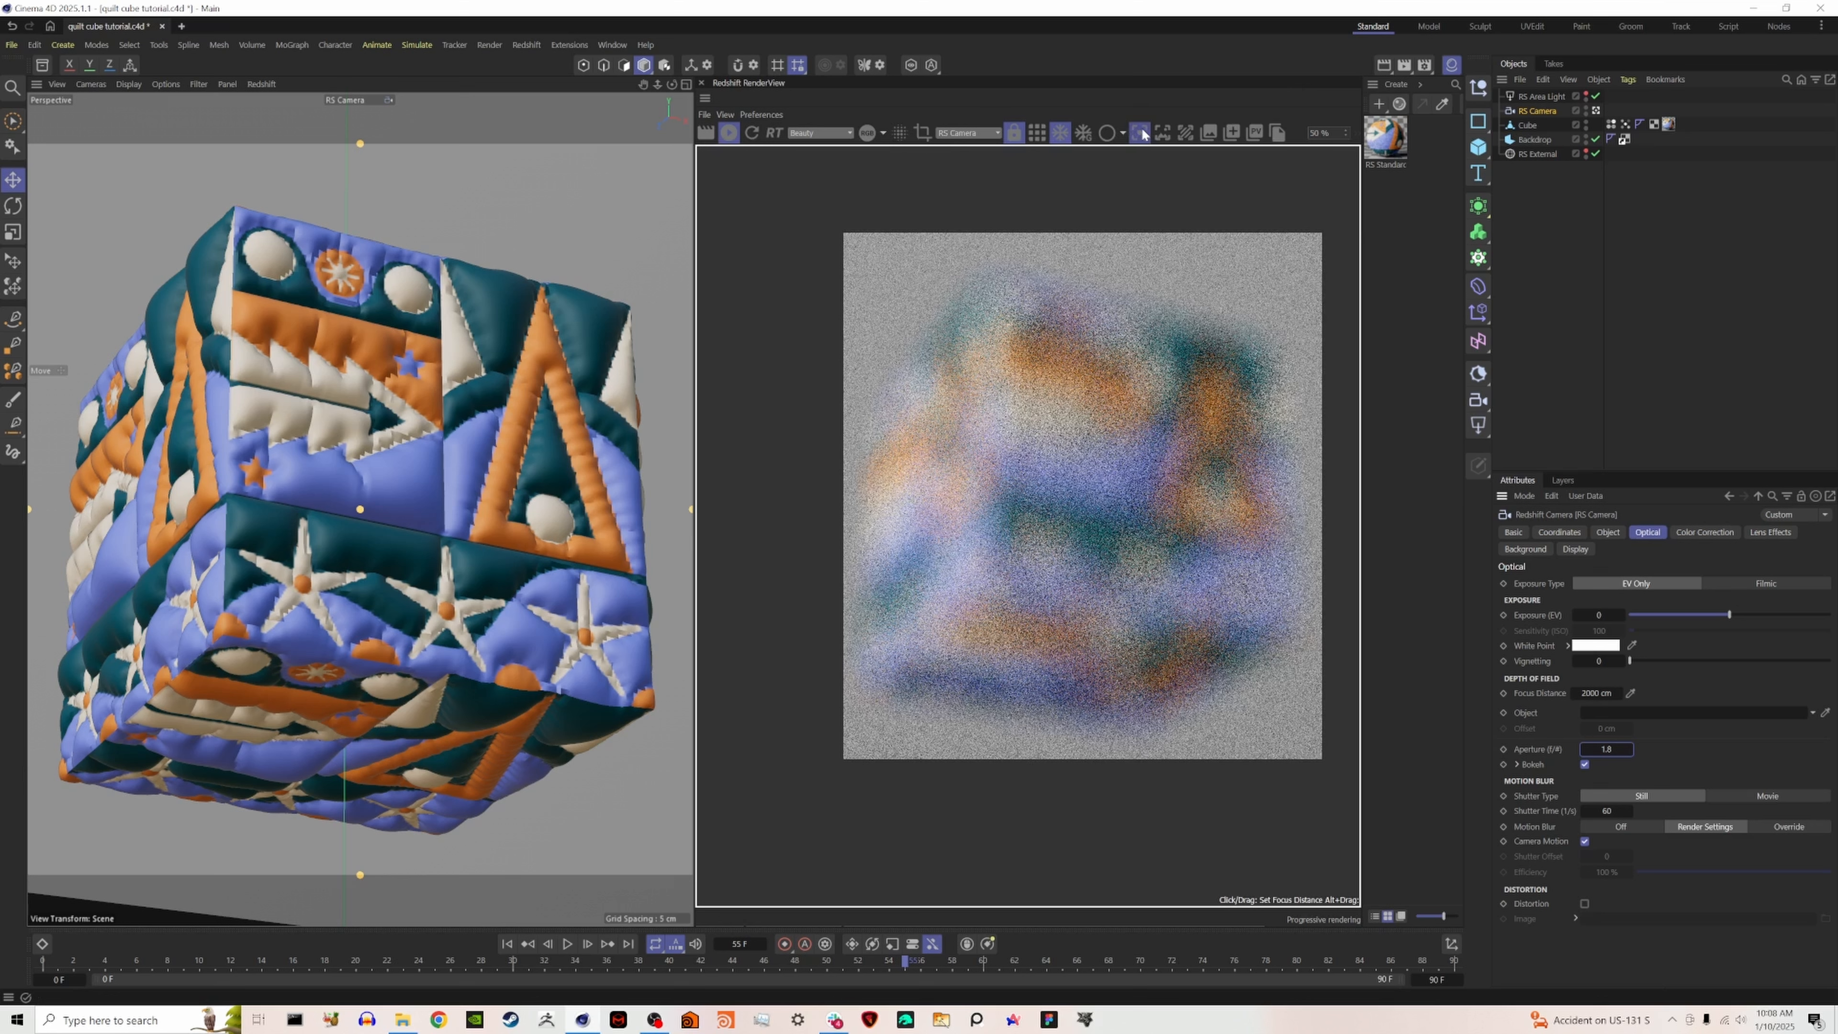
pyautogui.click(1110, 481)
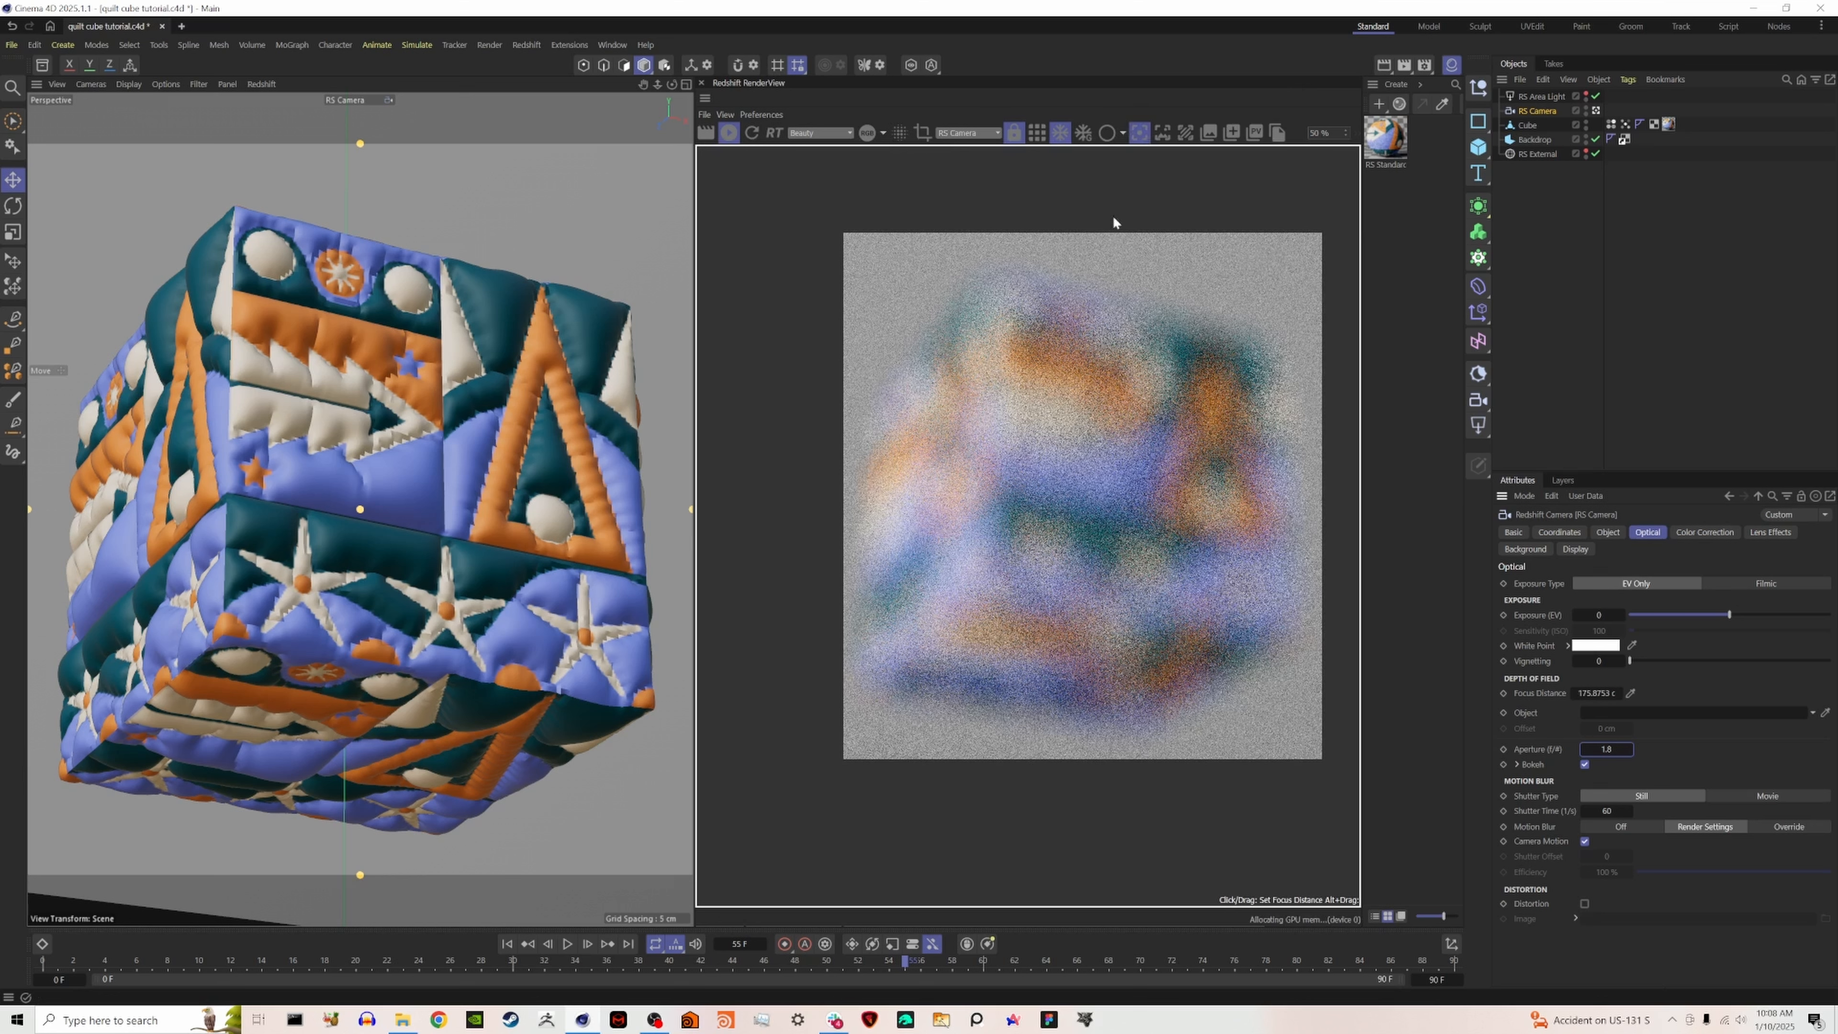
pyautogui.click(1141, 133)
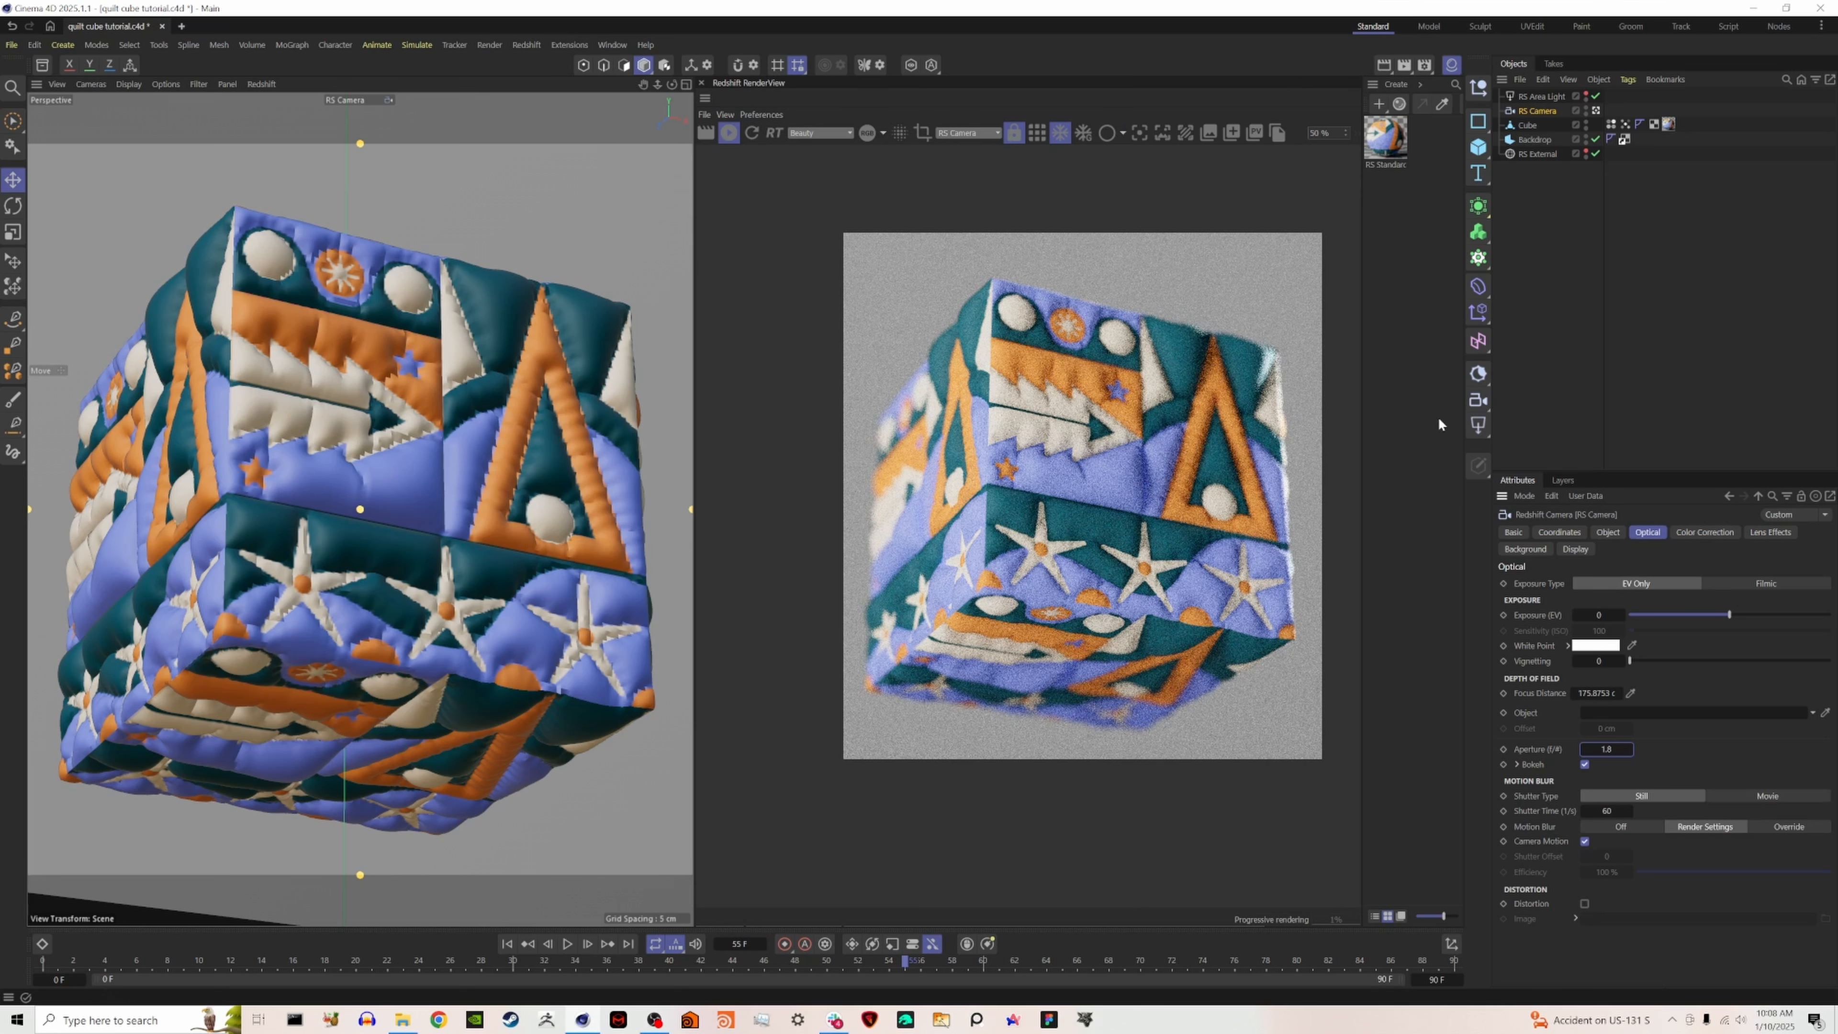
# - Duplicate the RS Camera and move the copy in to a close-up of the cube's arrow panel
pyautogui.keyDown('ctrl'); pyautogui.moveTo(1520, 116); pyautogui.dragTo(1528, 123); pyautogui.keyUp('ctrl')
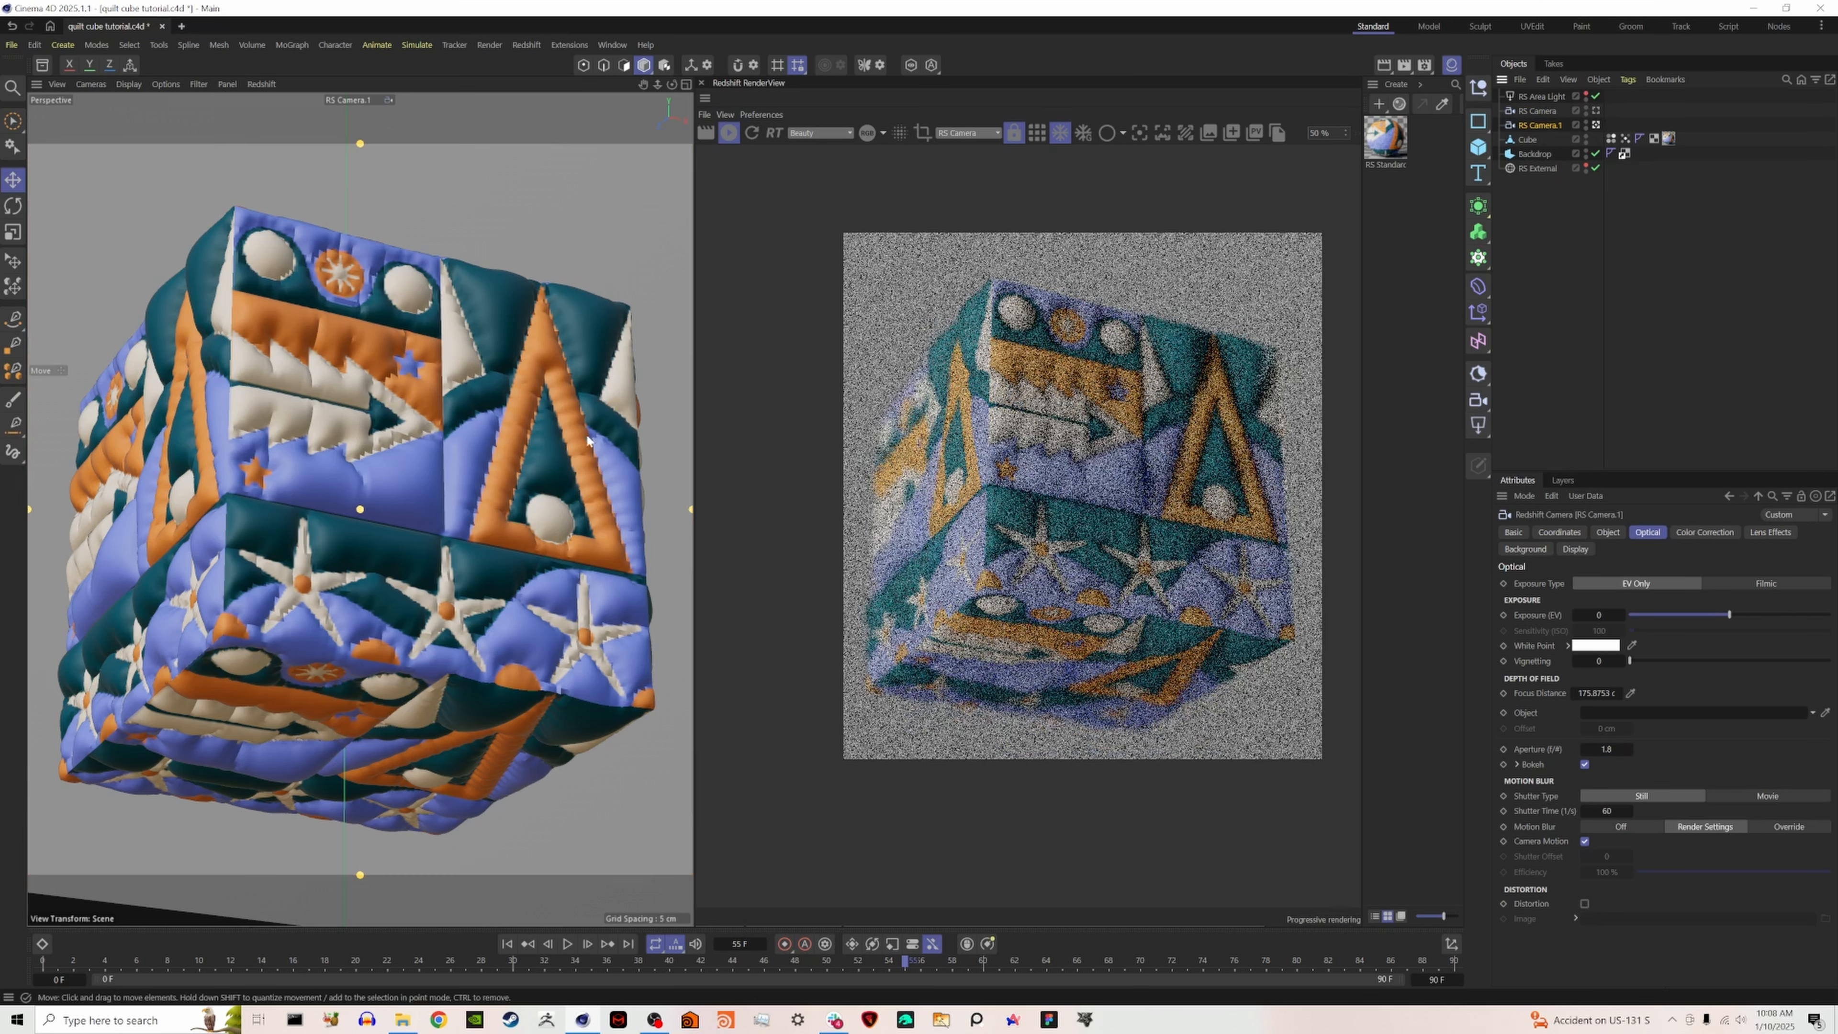
pyautogui.scroll(10, 365, 321)
pyautogui.scroll(10, 394, 398)
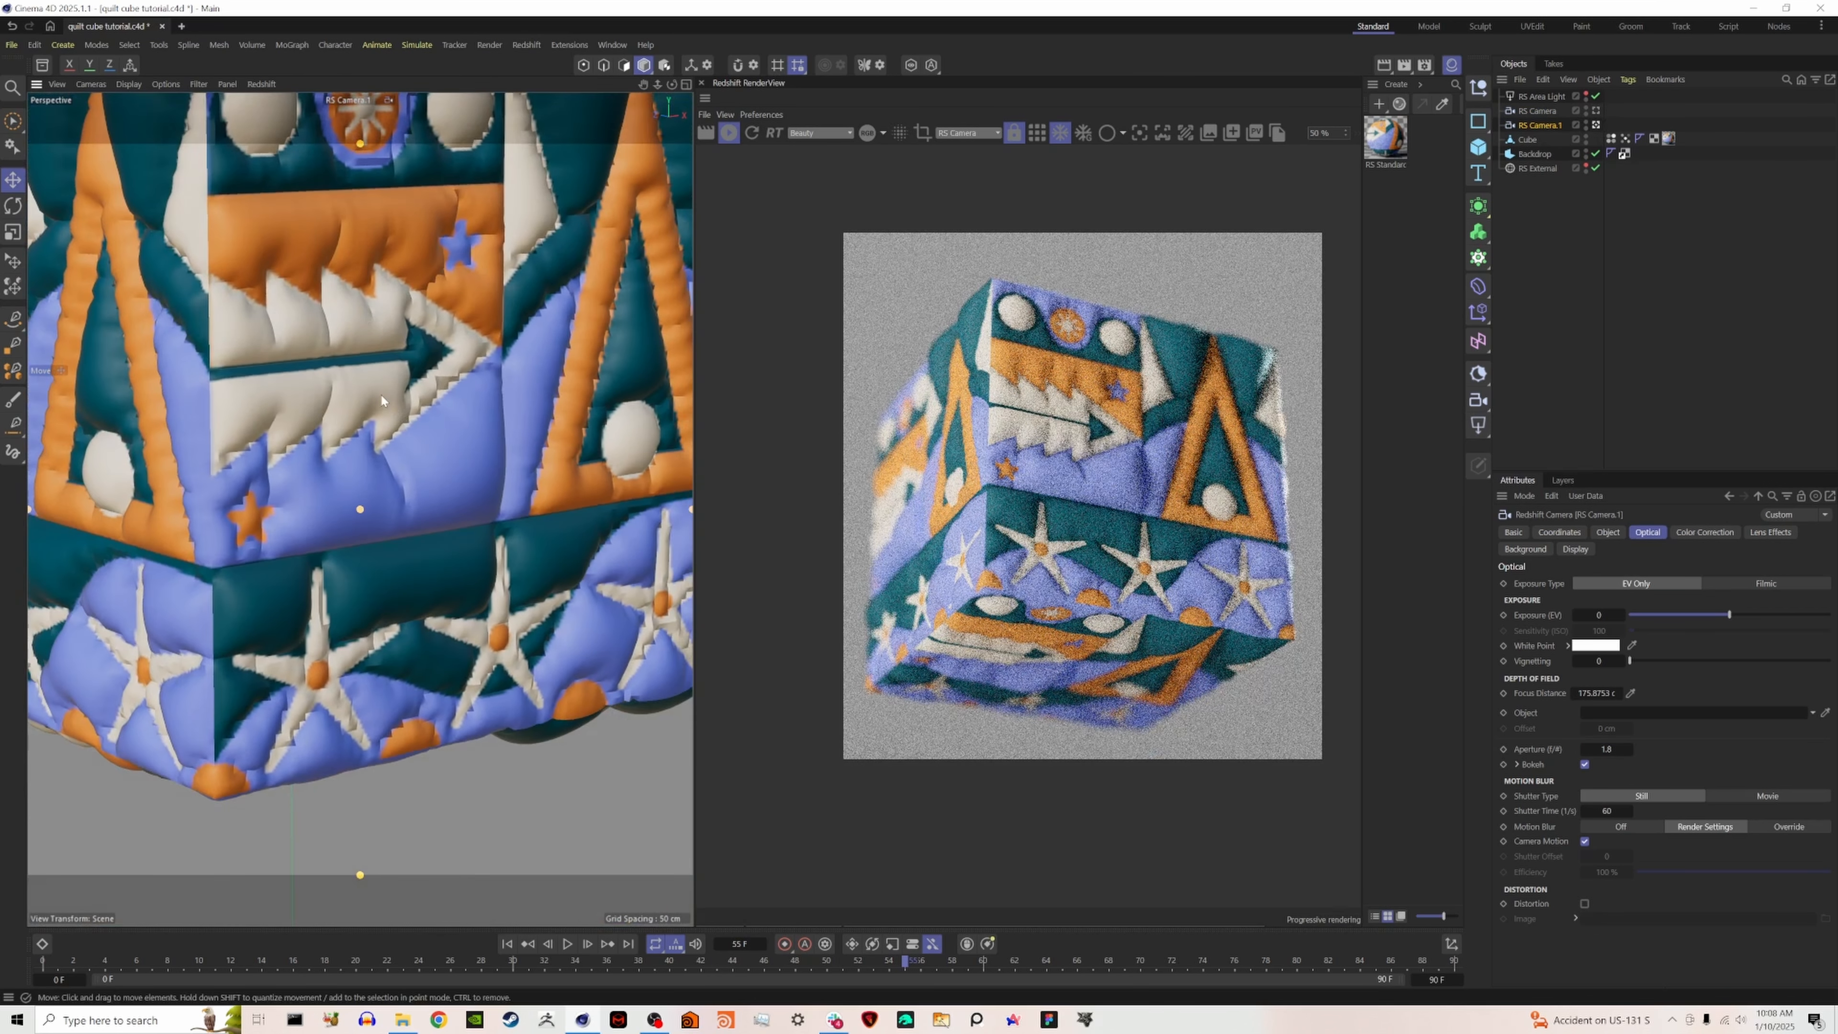
pyautogui.keyDown('alt'); pyautogui.moveTo(418, 396); pyautogui.dragTo(424, 396); pyautogui.keyUp('alt')
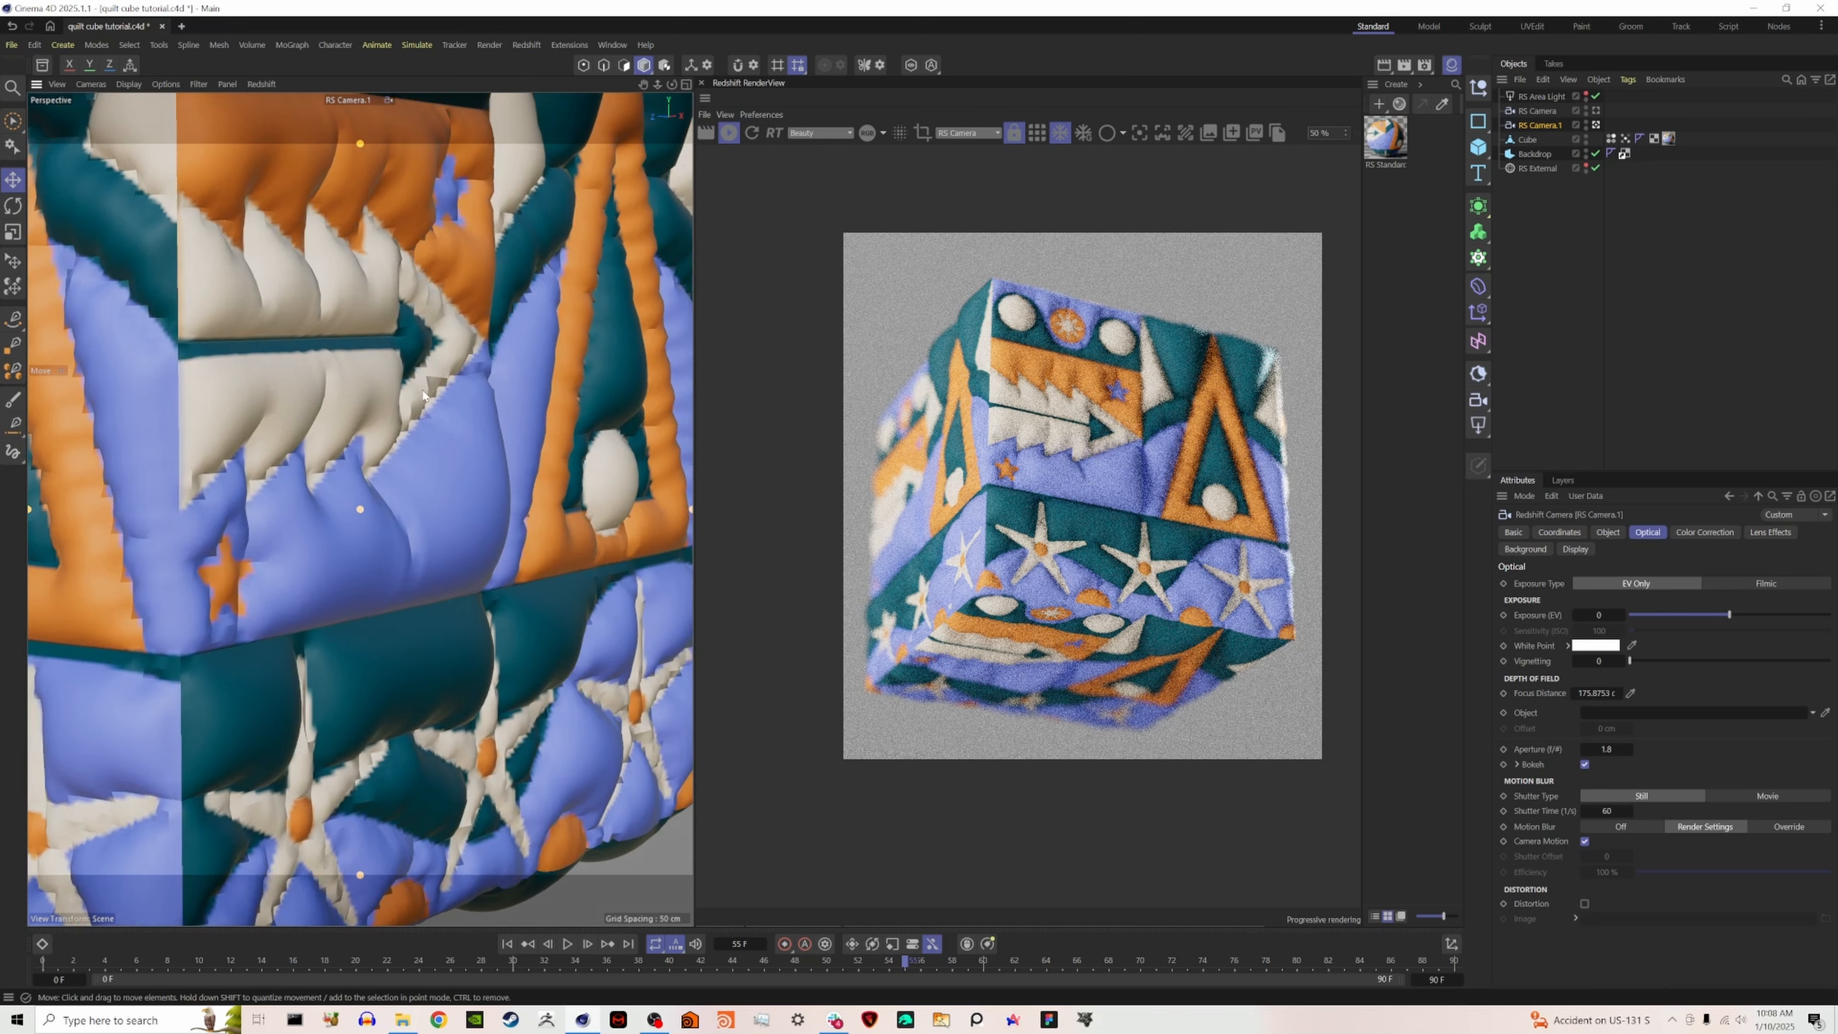
# - Render the close-up through the <Render> camera and set its focus on the cube's near edge by the small orange star
pyautogui.click(750, 137)
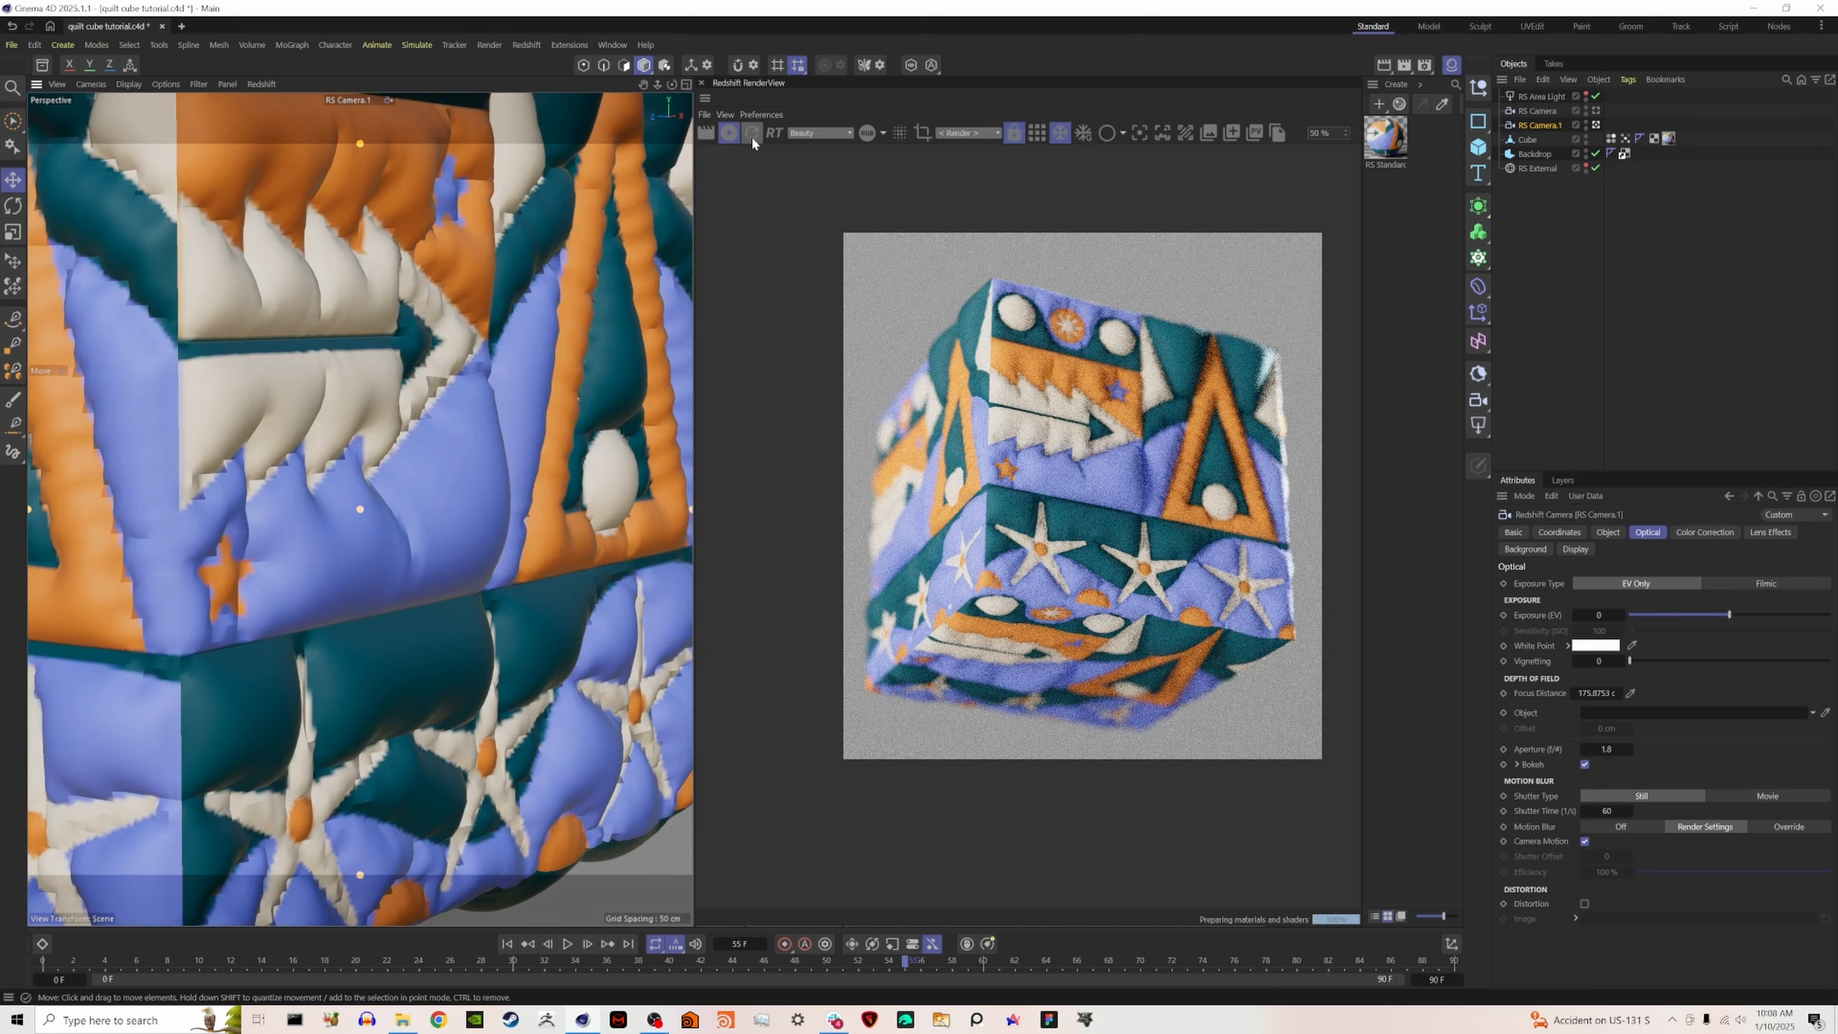
pyautogui.click(972, 136)
pyautogui.click(949, 148)
pyautogui.click(1140, 132)
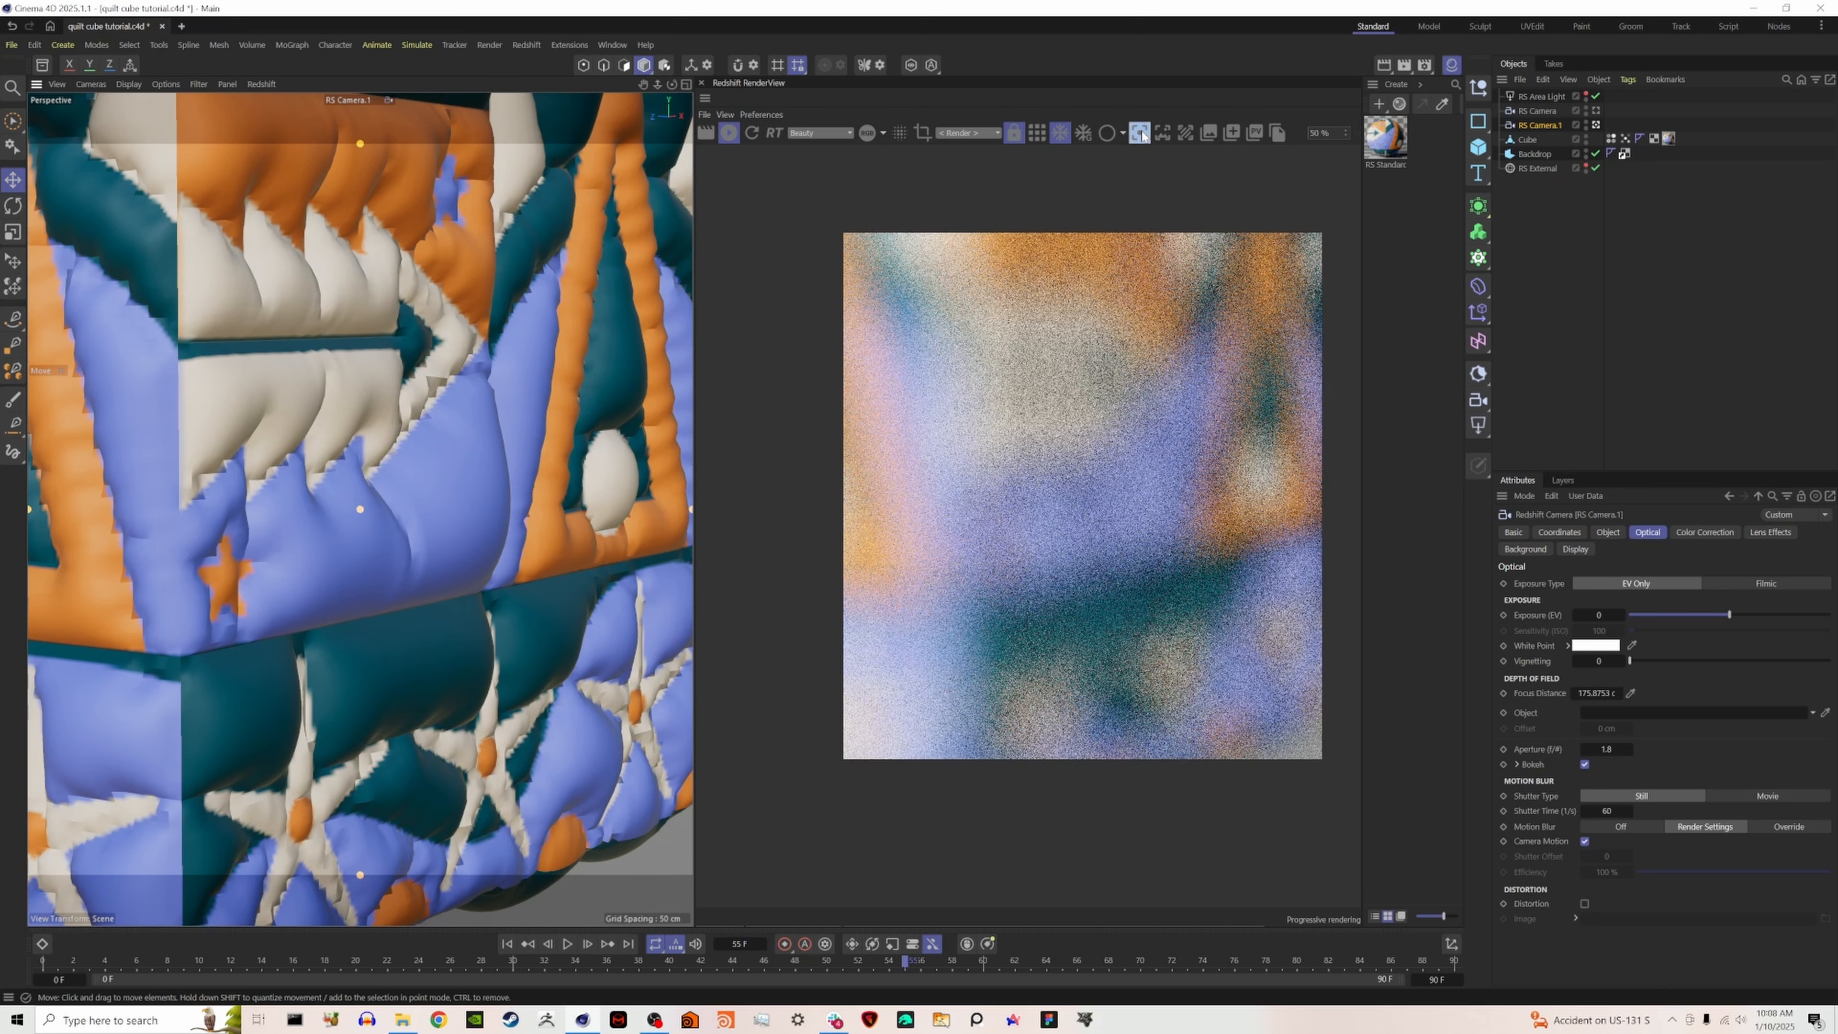
pyautogui.click(998, 550)
pyautogui.click(1137, 133)
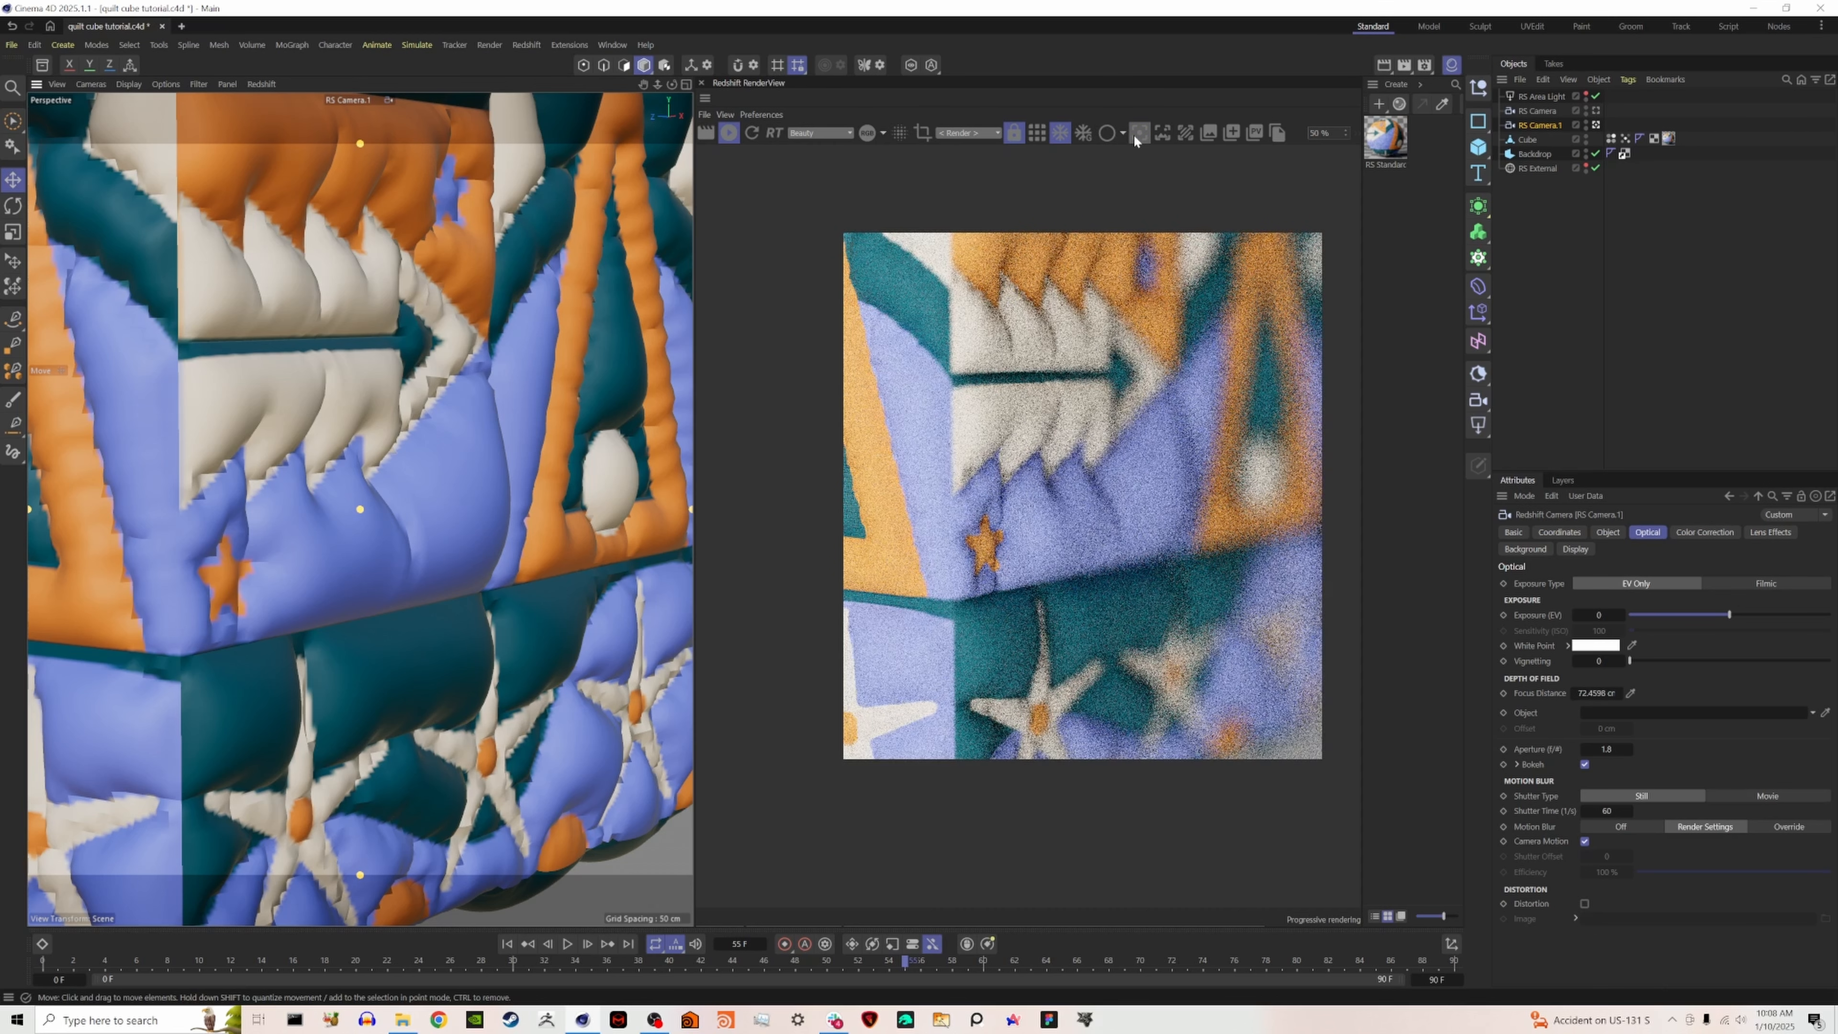
# - Refocus the close-up camera on the triangle panel farther back on the cube
pyautogui.scroll(4, 1002, 492)
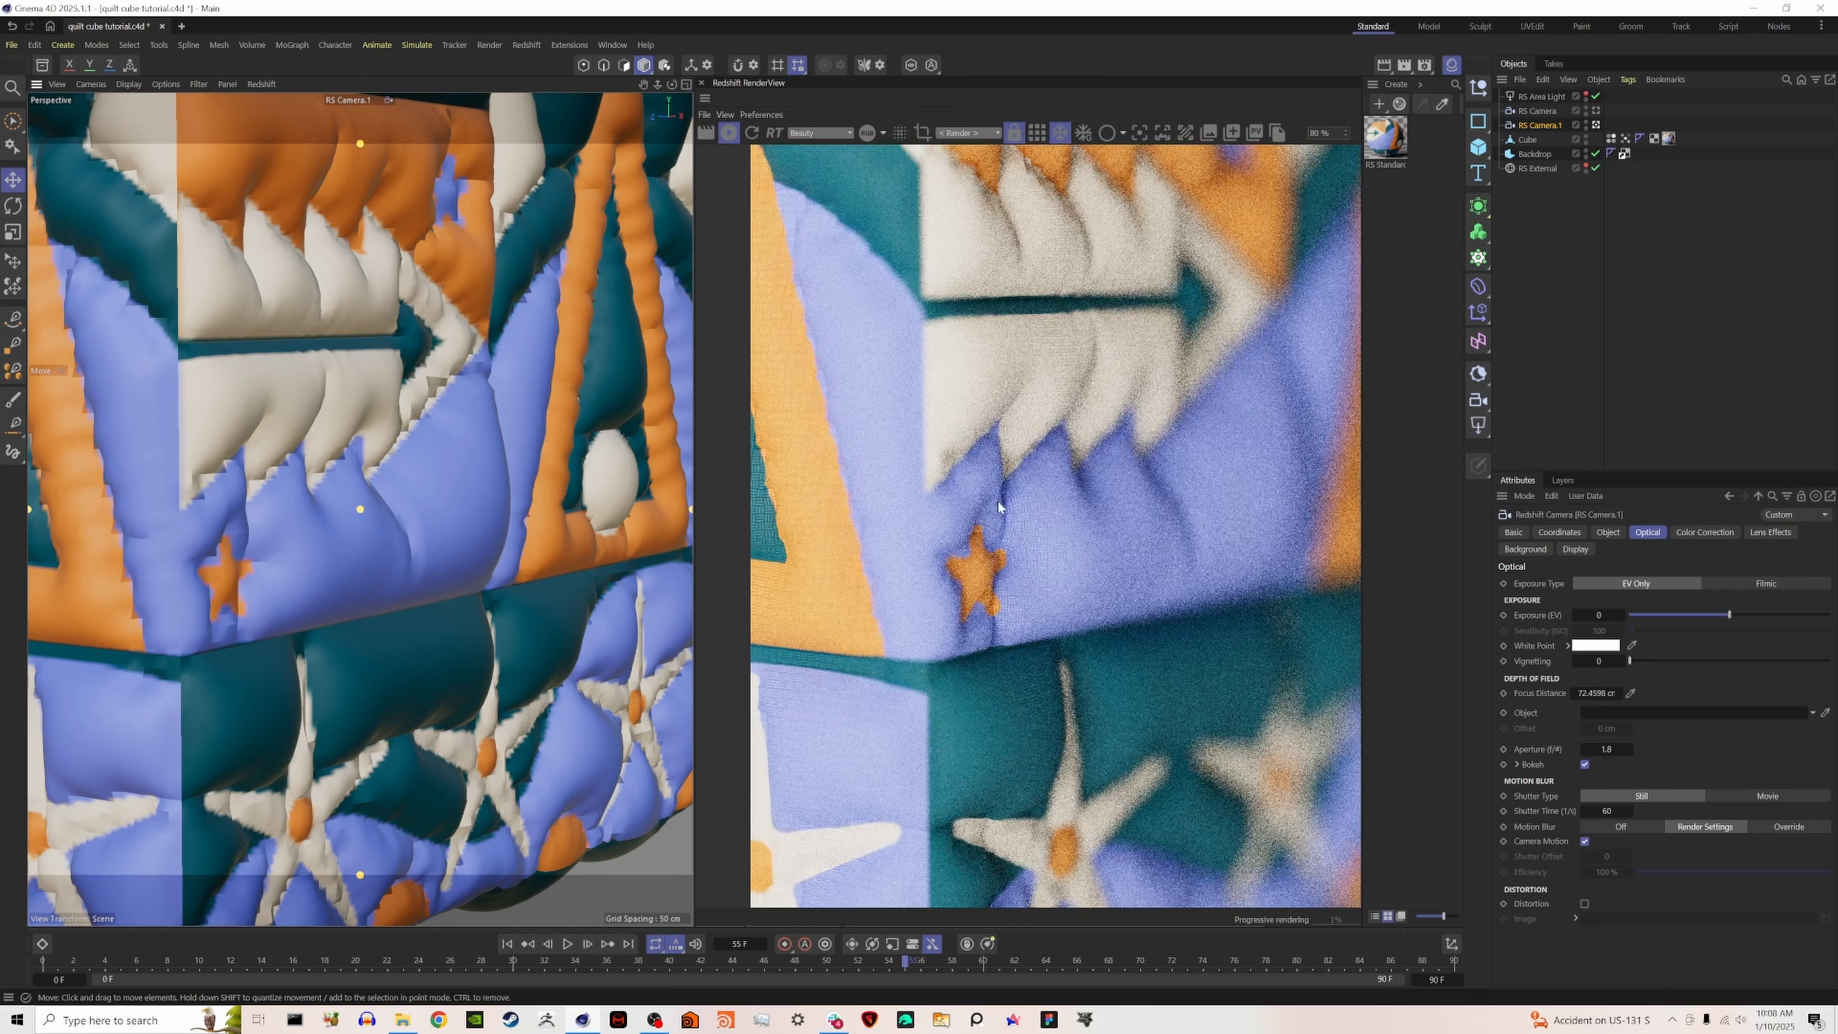
pyautogui.scroll(-3, 991, 500)
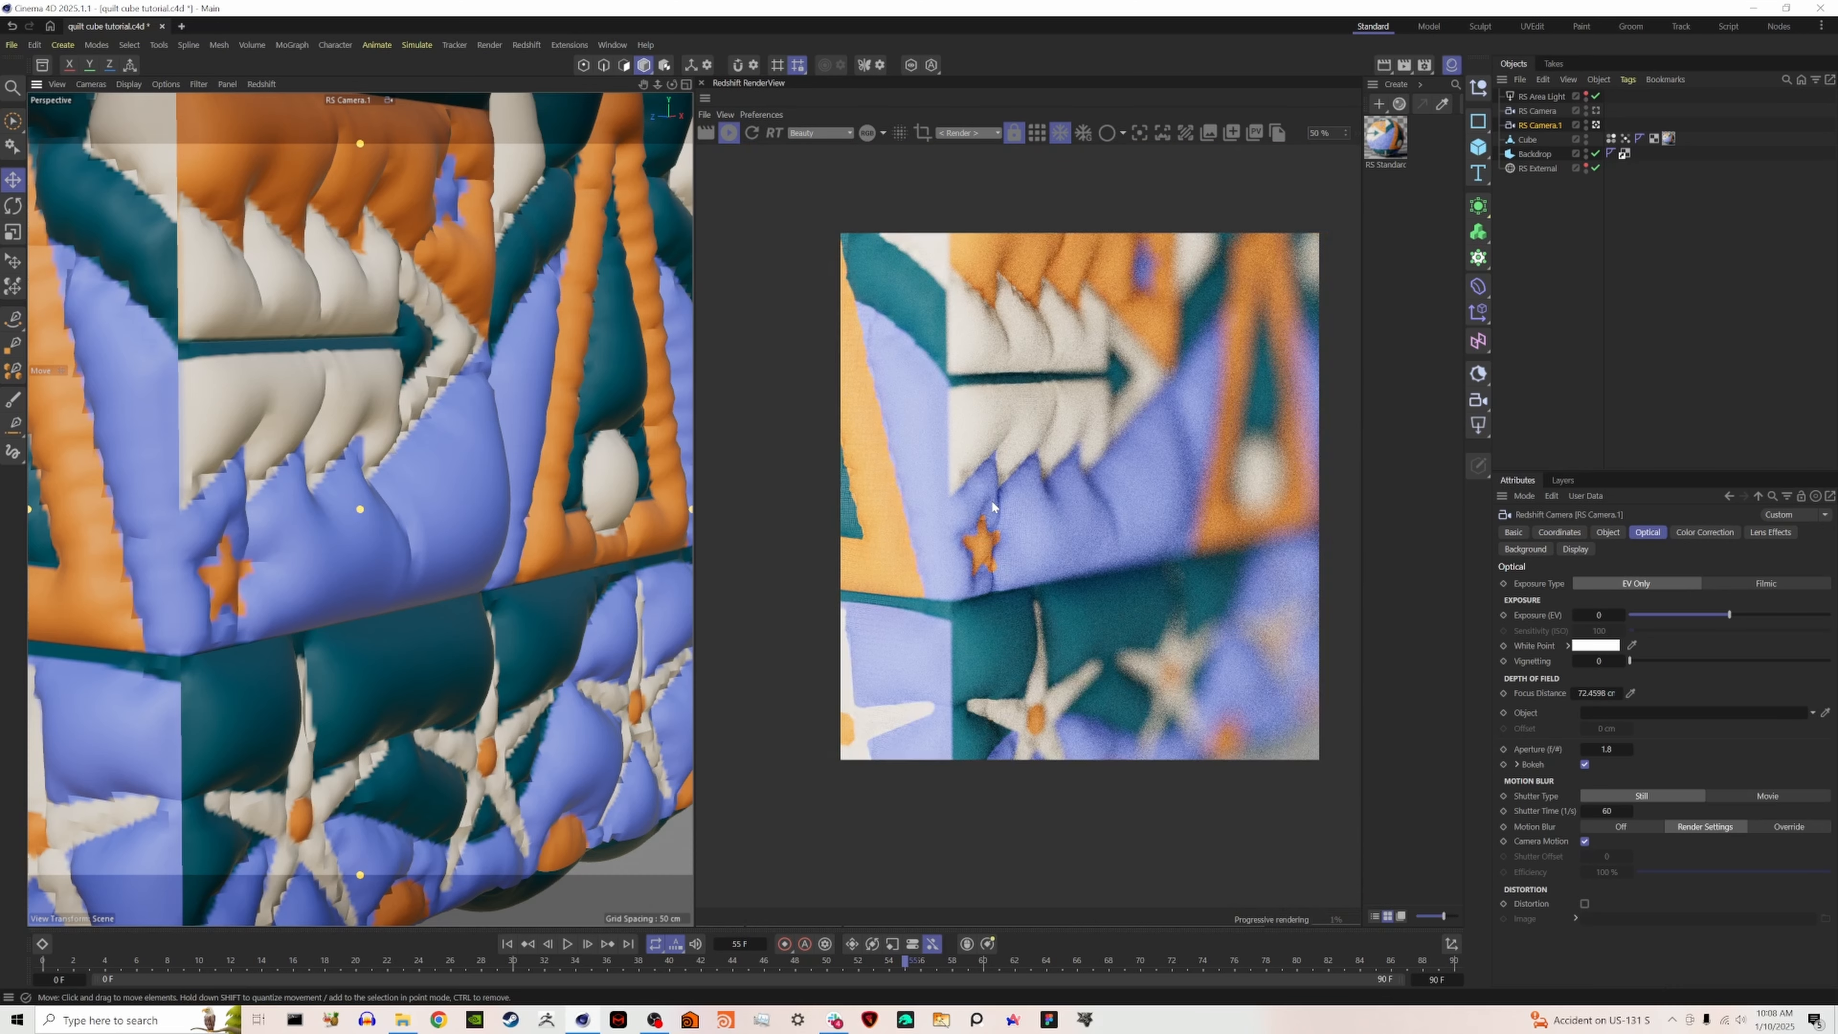
pyautogui.click(1139, 133)
pyautogui.click(1141, 138)
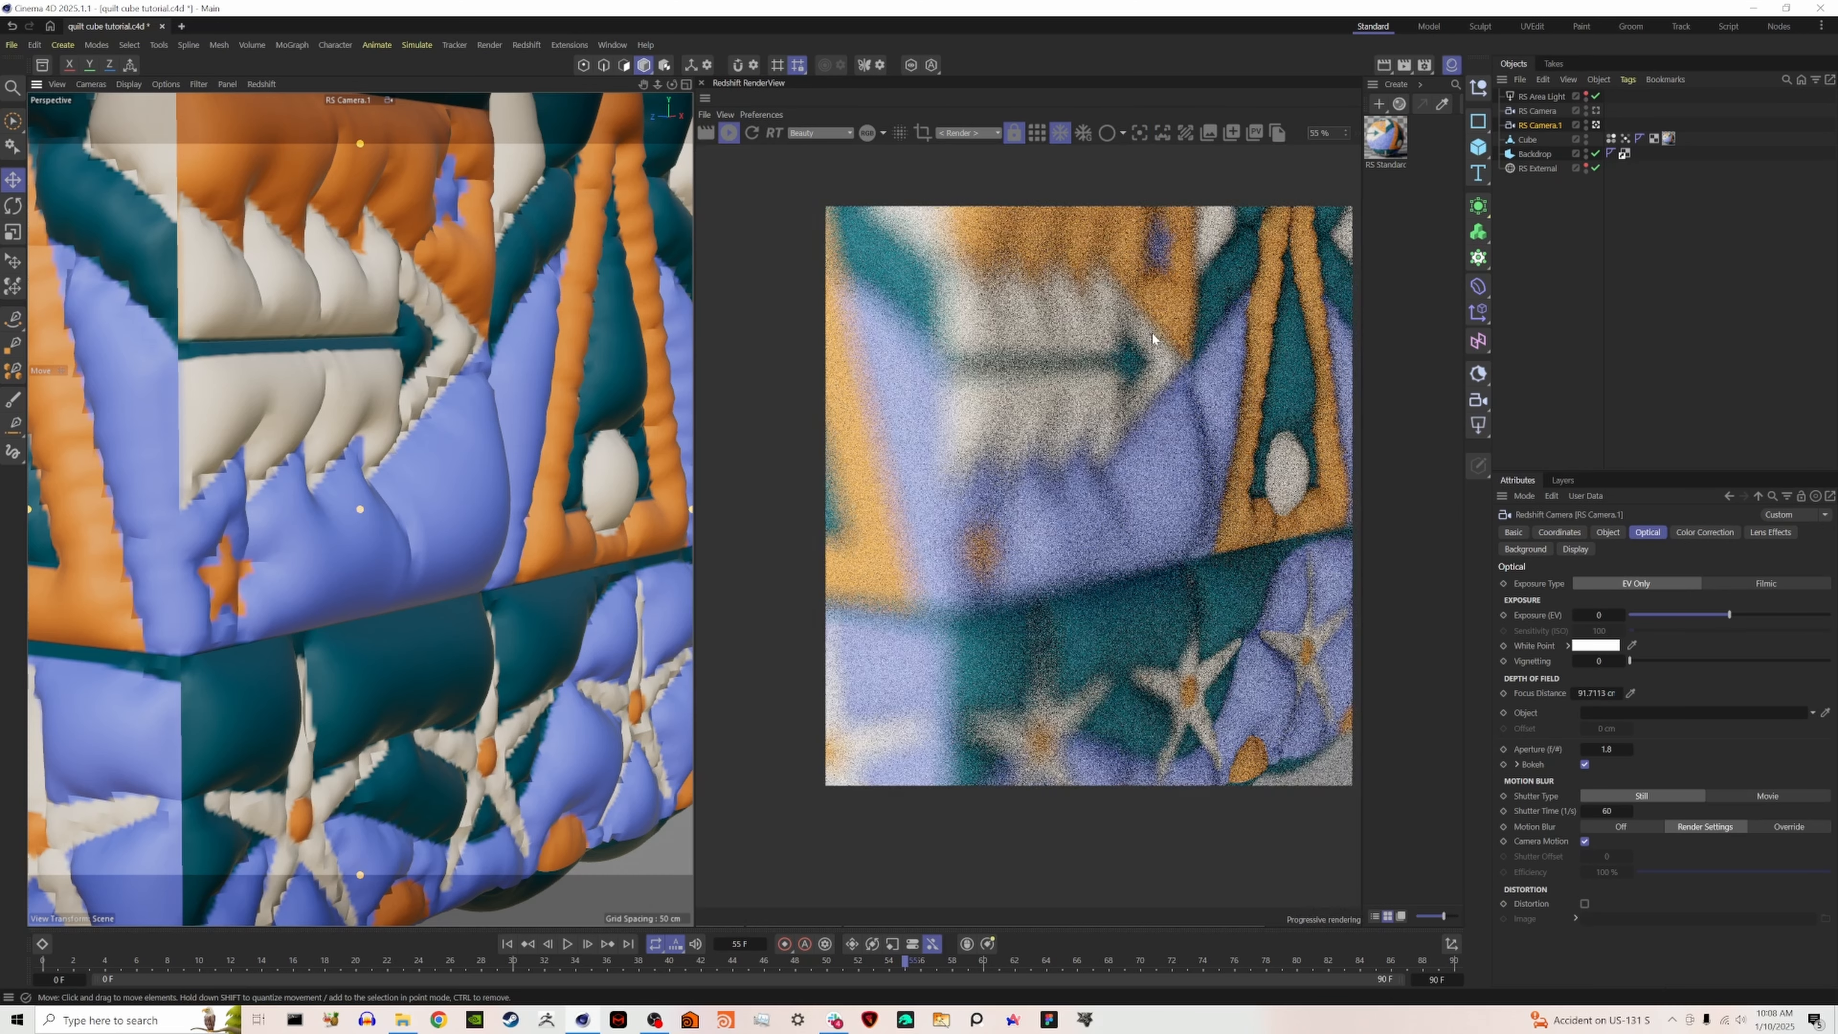
pyautogui.scroll(-3, 1178, 473)
pyautogui.scroll(3, 1177, 475)
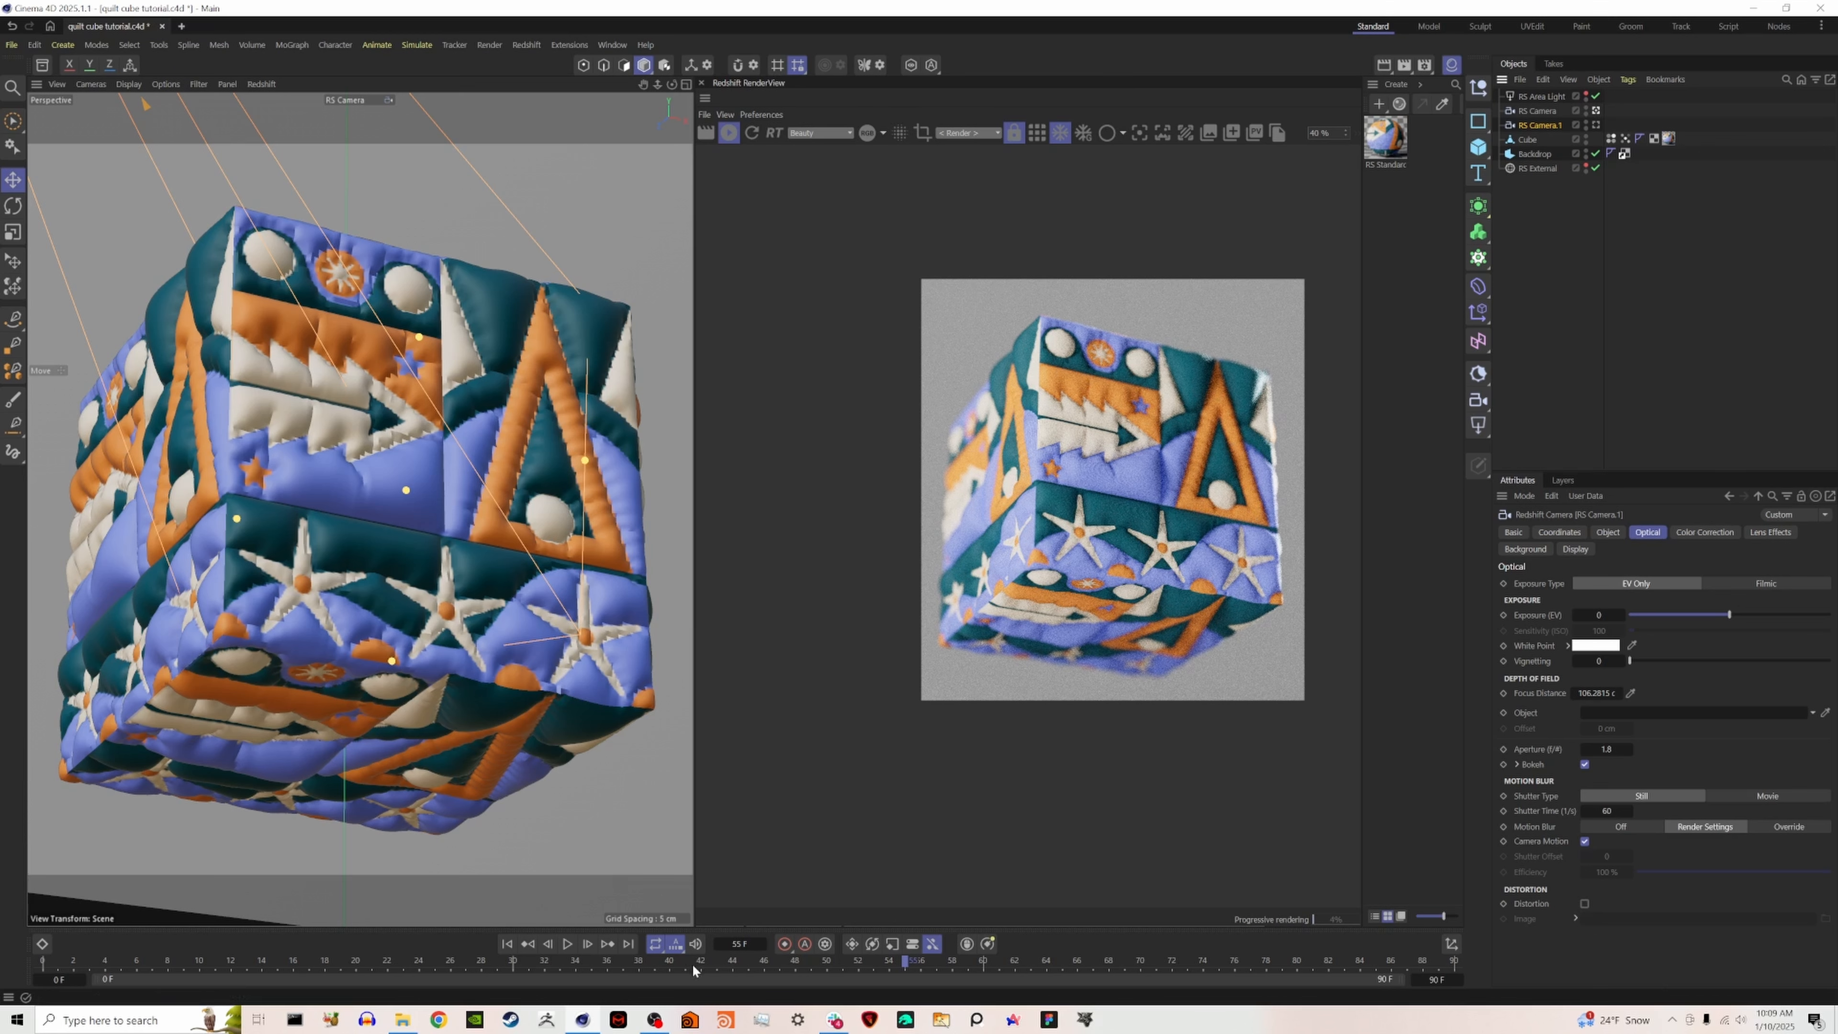
# - Switch to the browser, go to photopea.com and open the "design - outlines" image from the Downloads folder
pyautogui.click(441, 1024)
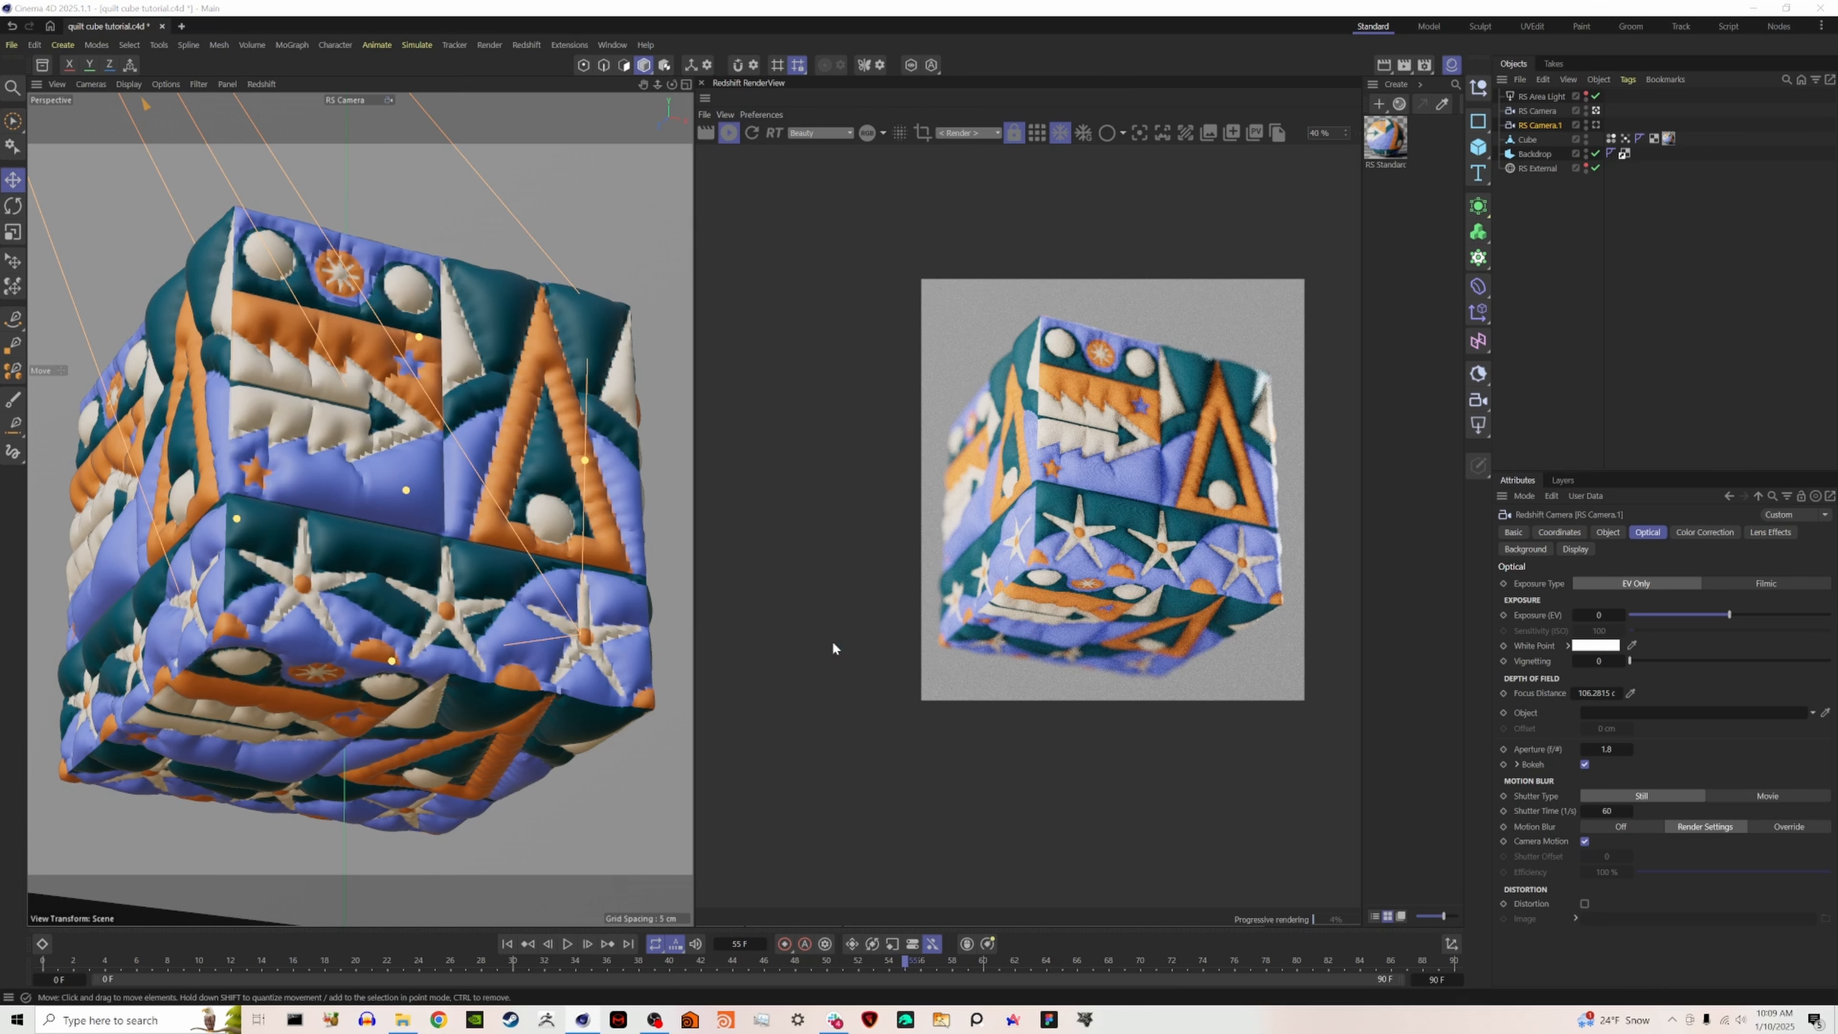
pyautogui.write('photopea.com')
pyautogui.press('Return')
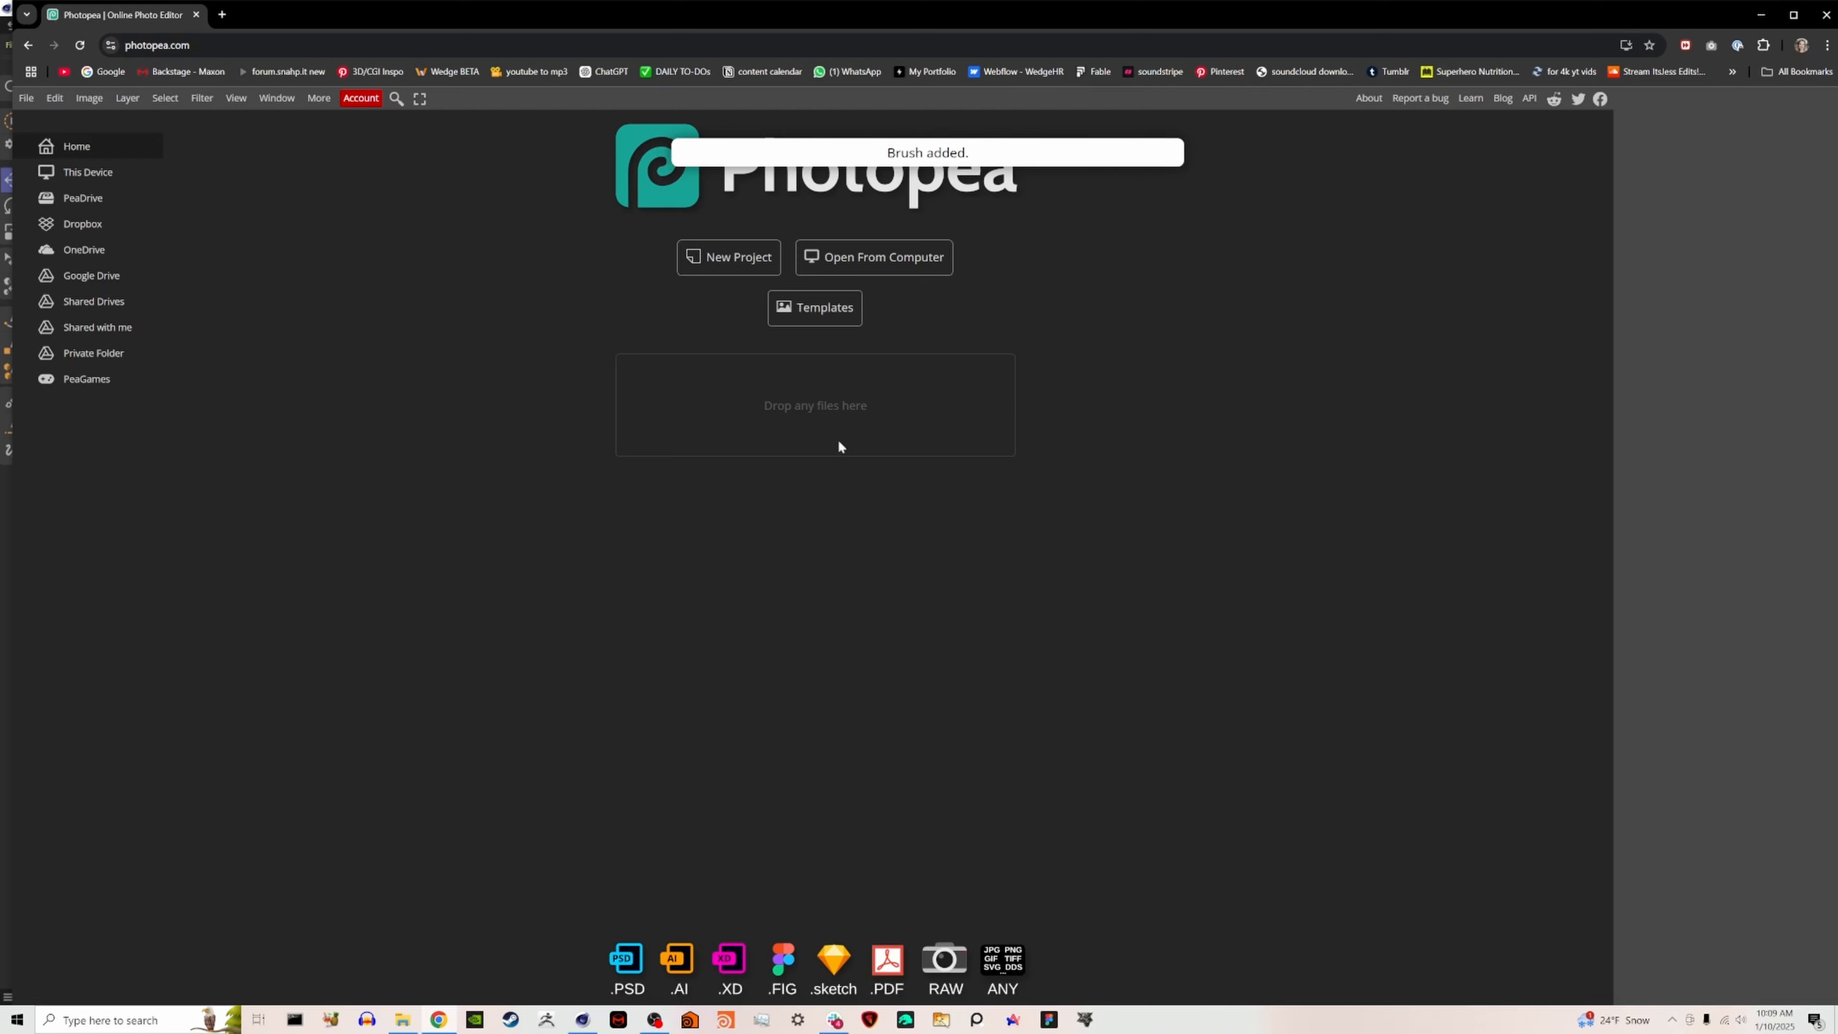
pyautogui.click(402, 1019)
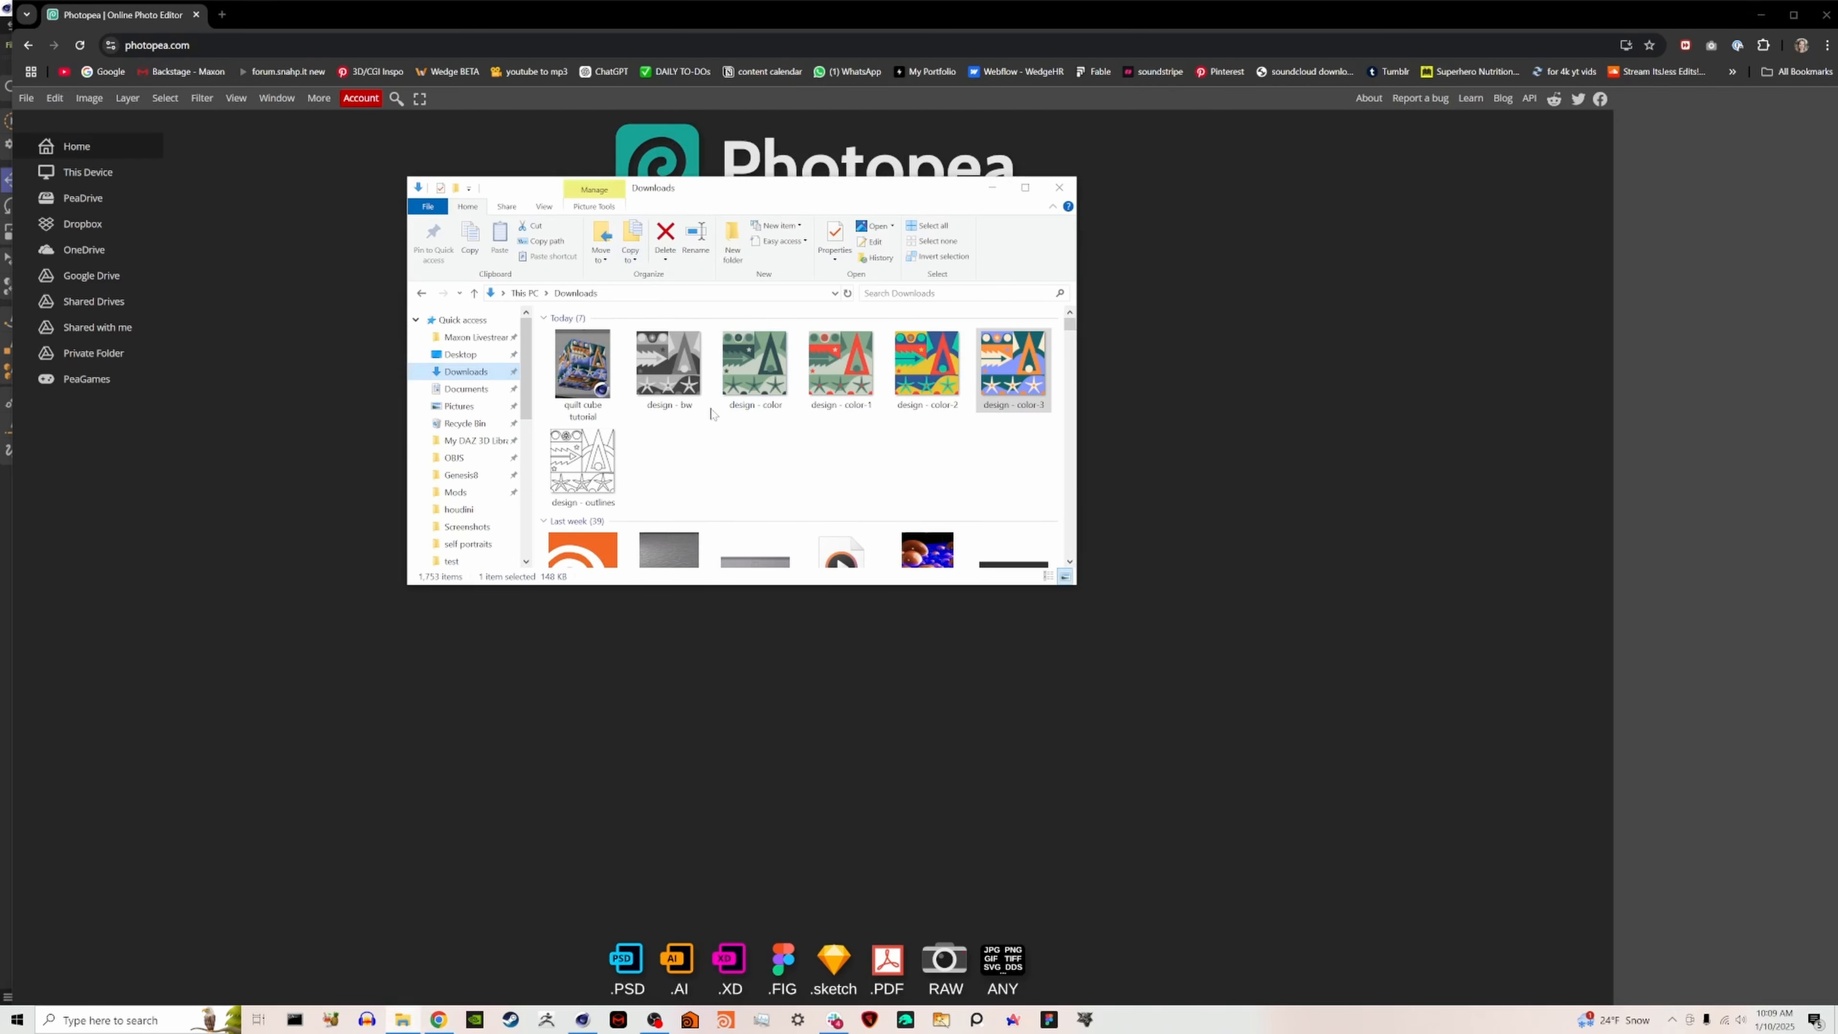
pyautogui.moveTo(582, 464); pyautogui.dragTo(1311, 502)
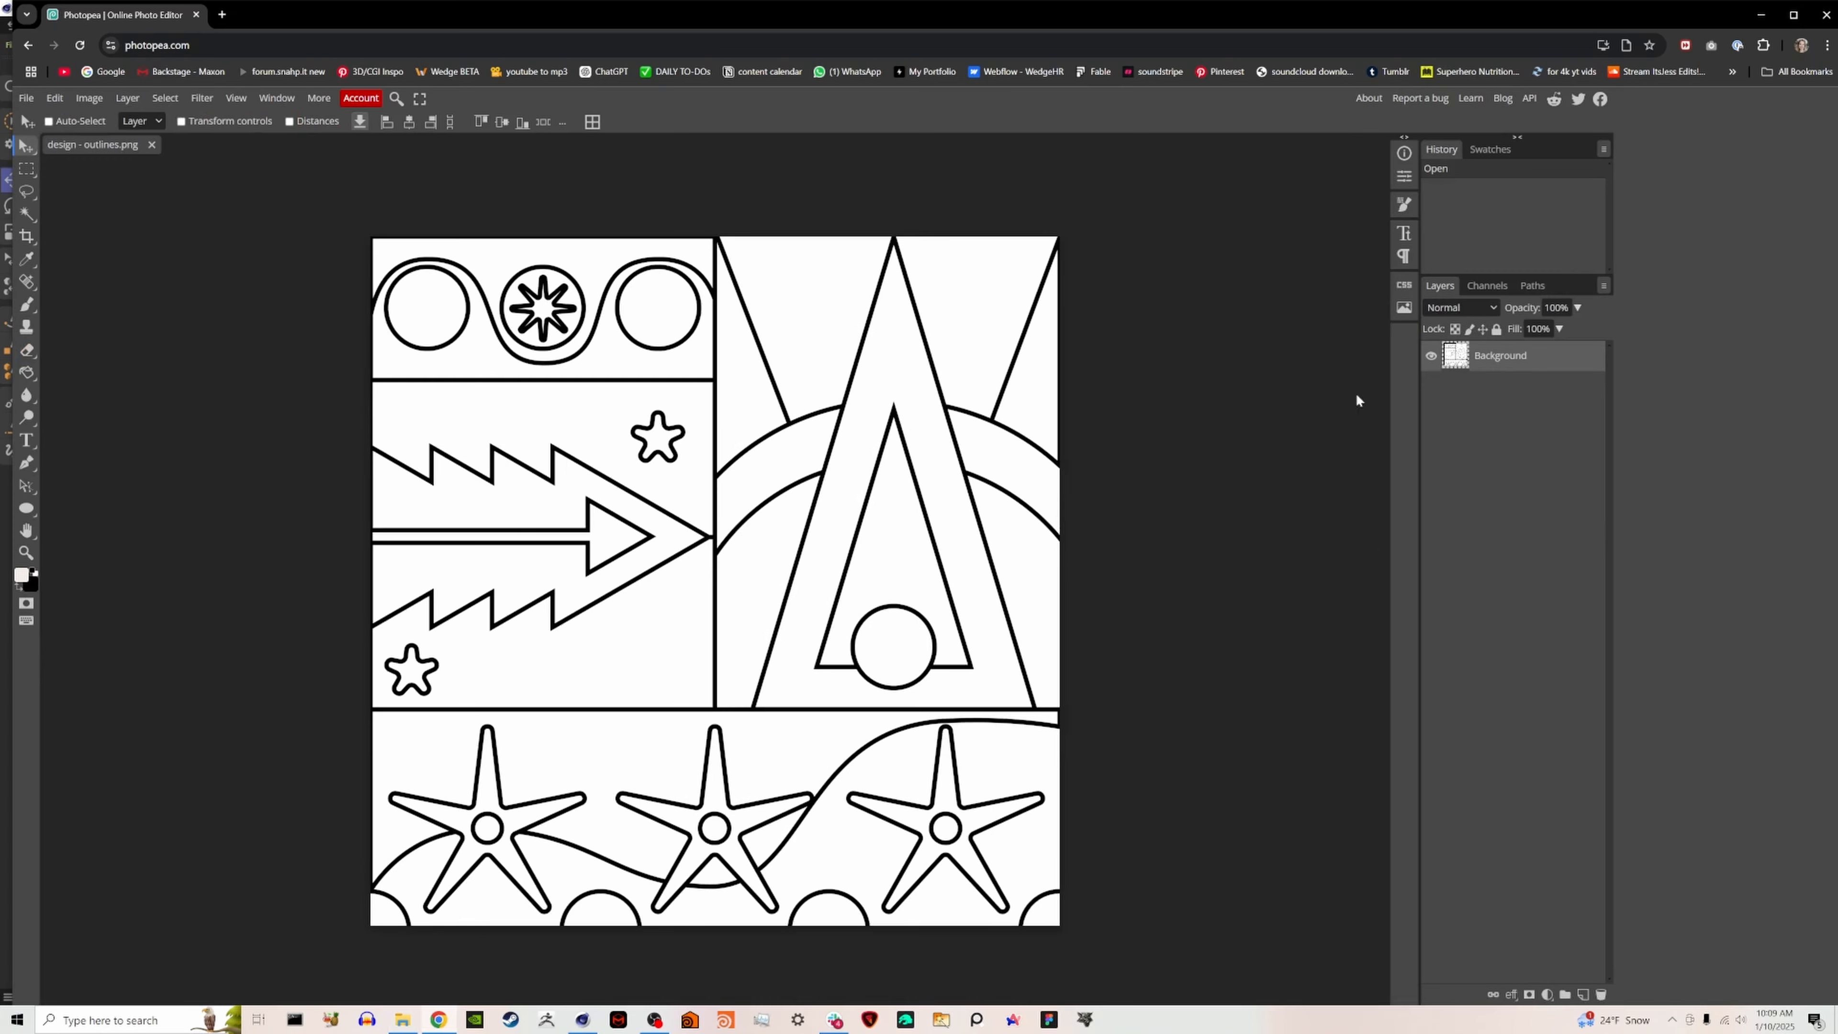
# - Try scaling the outlines image to 50% with Free Transform, and close Photopea without saving to return to Cinema 4D
pyautogui.hotkey('ctrl', 't')
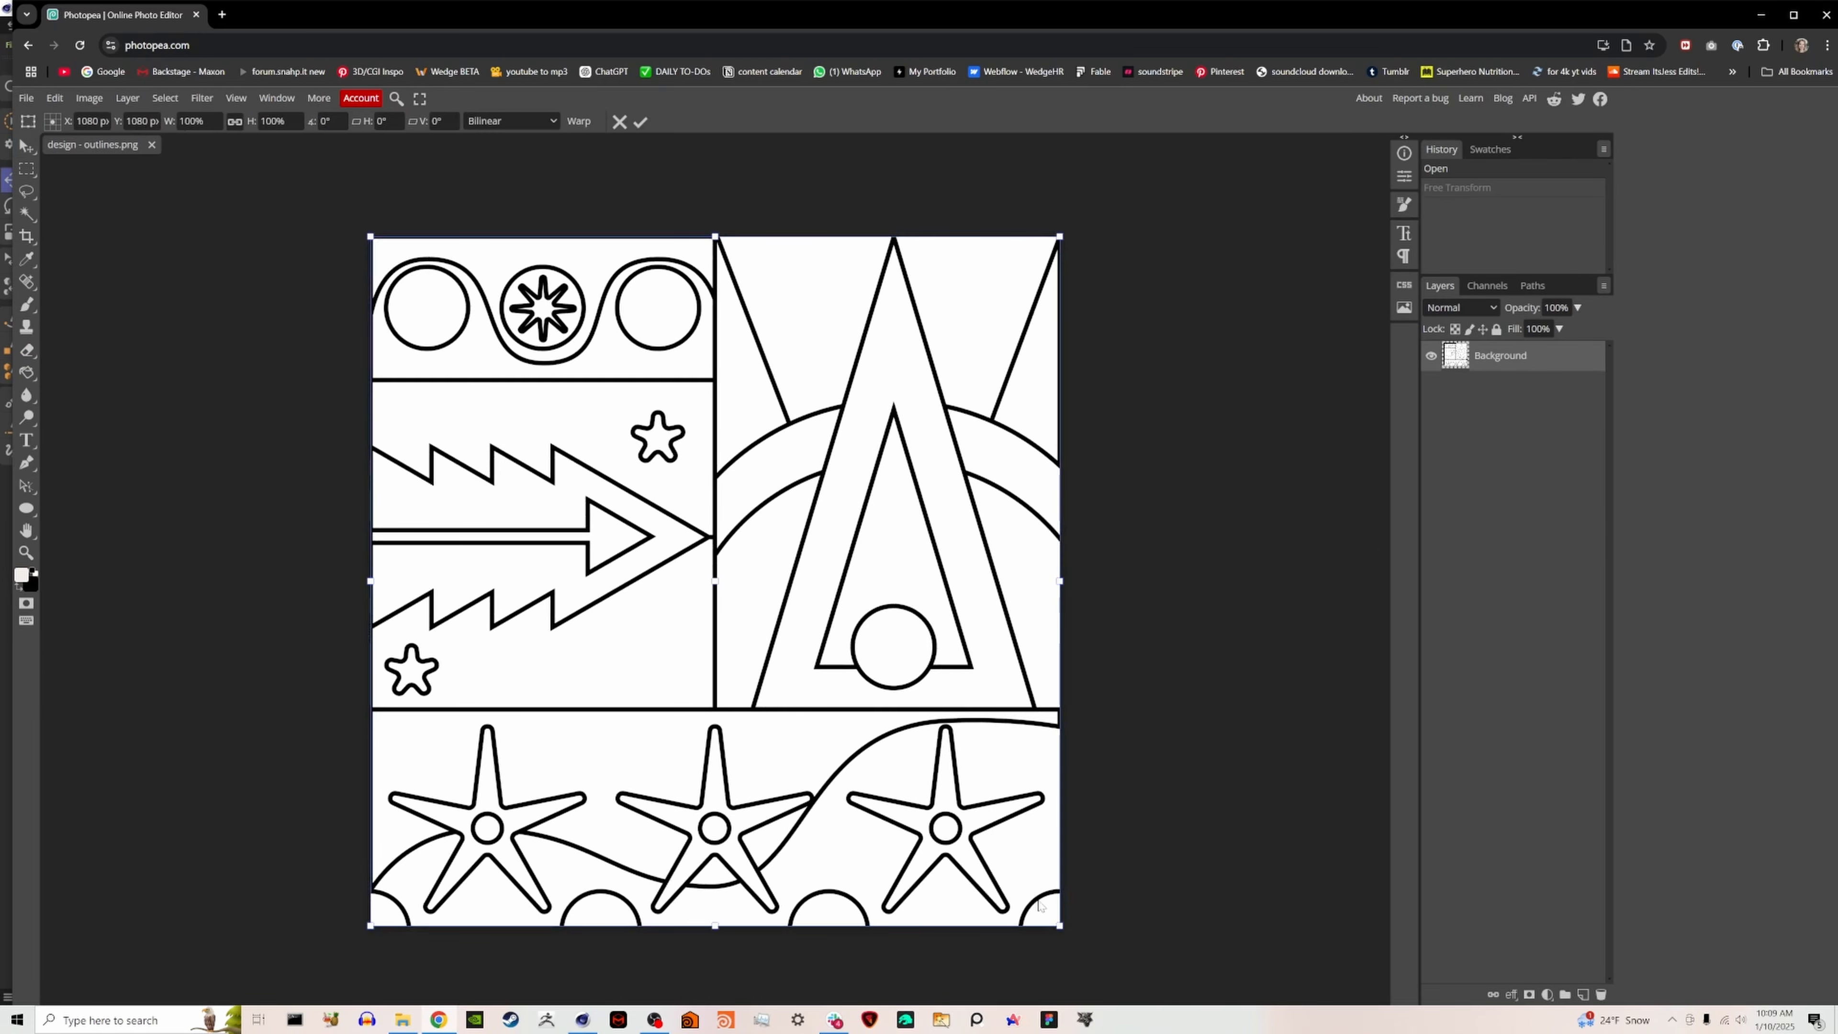
pyautogui.moveTo(1069, 932); pyautogui.dragTo(756, 543)
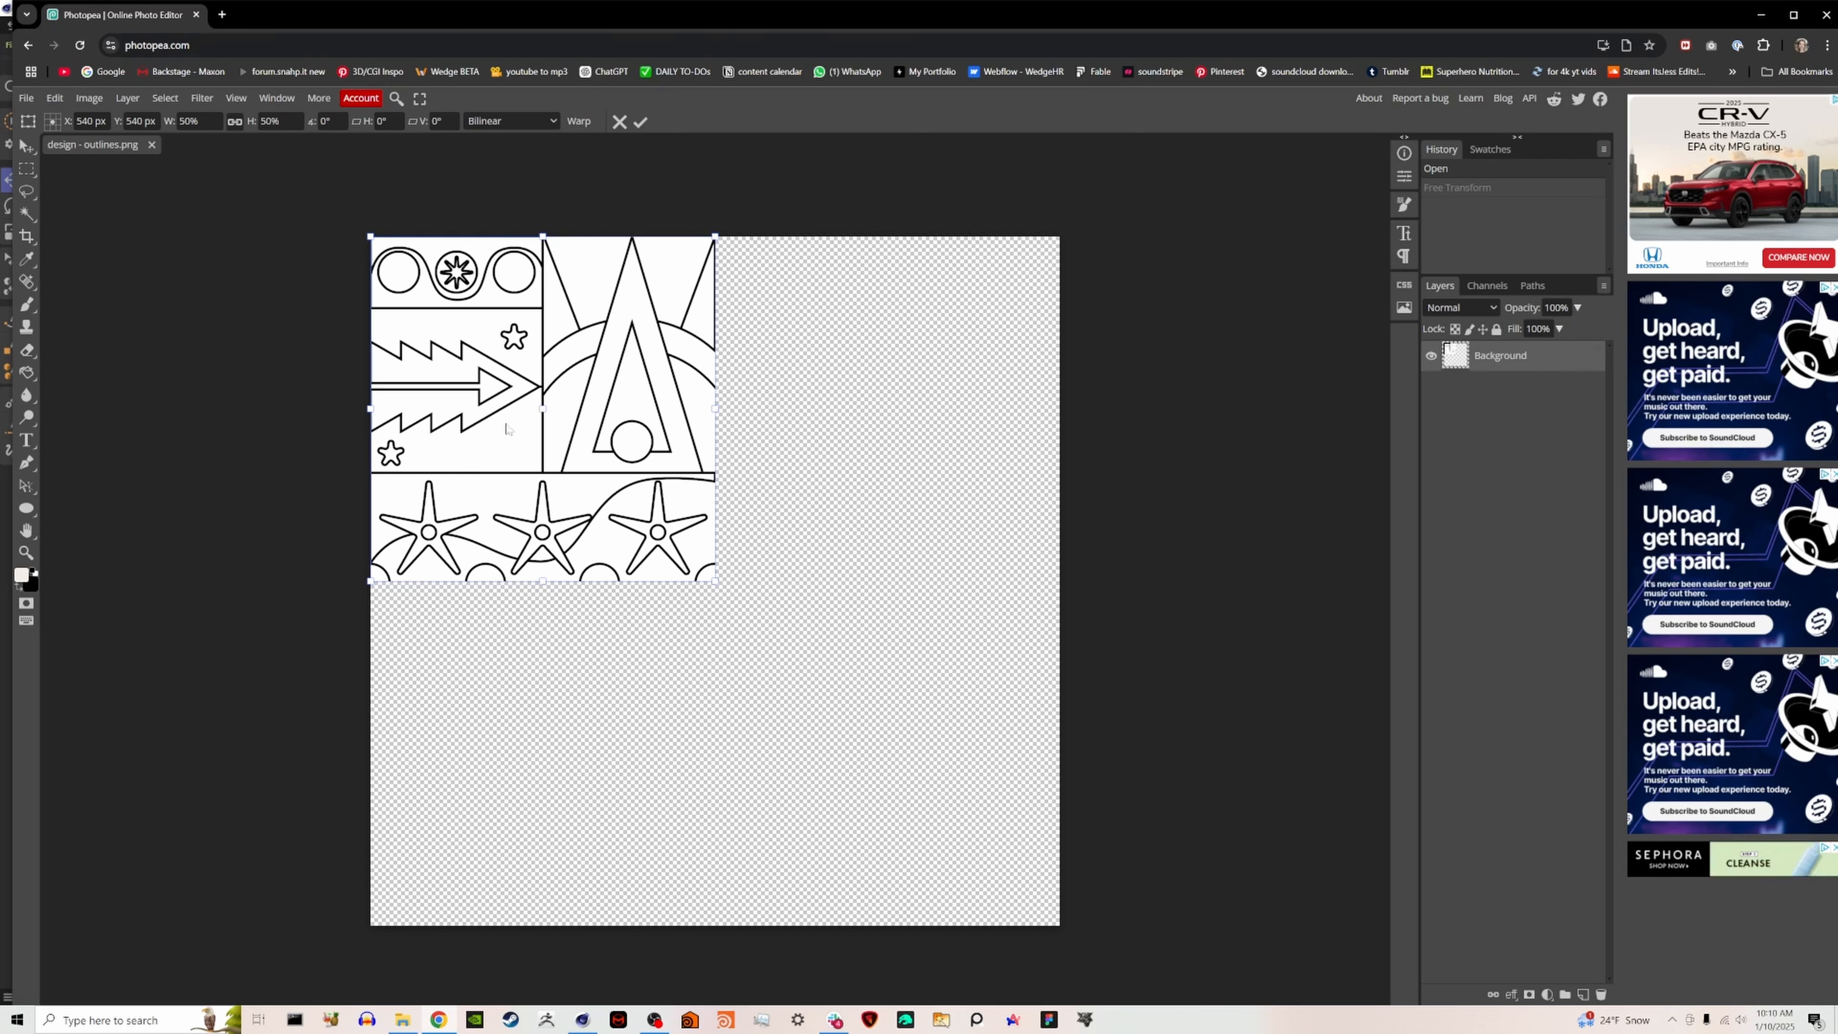
pyautogui.click(1824, 17)
pyautogui.click(1133, 251)
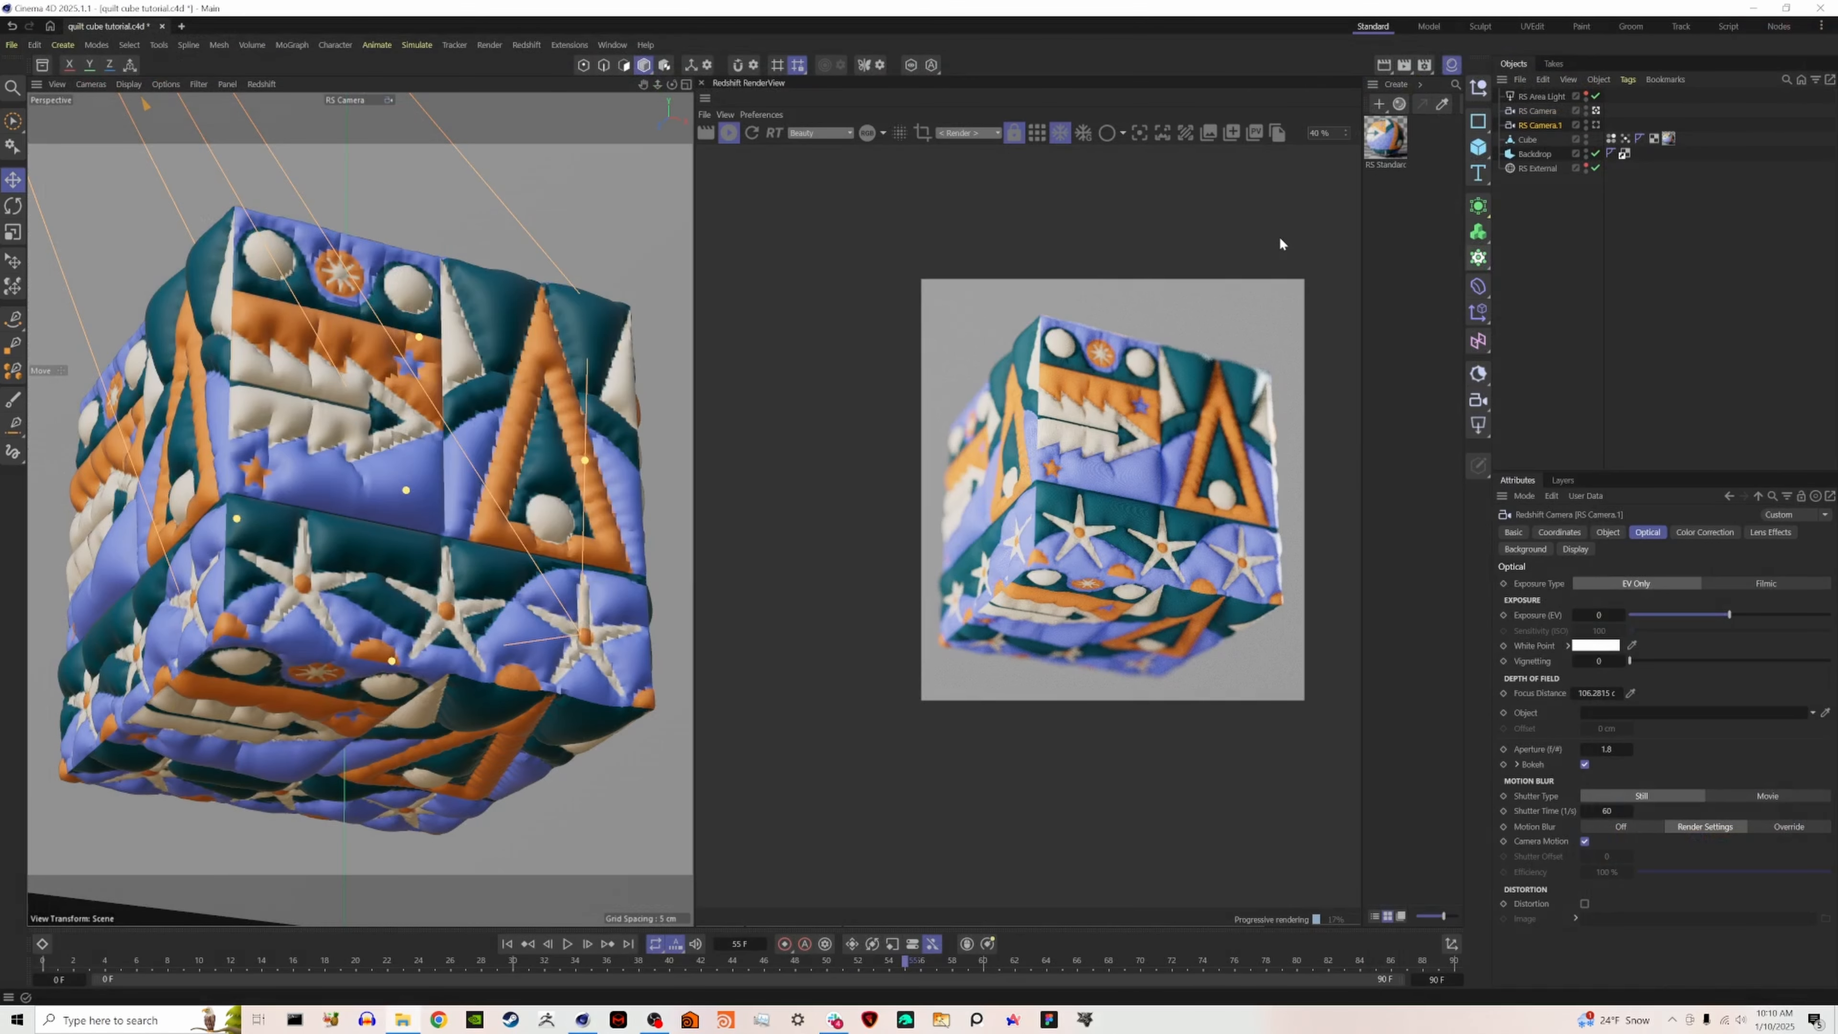
# - Examine the cube's depth of field and fabric detail in the RenderView at several magnifications
pyautogui.scroll(2, 1220, 623)
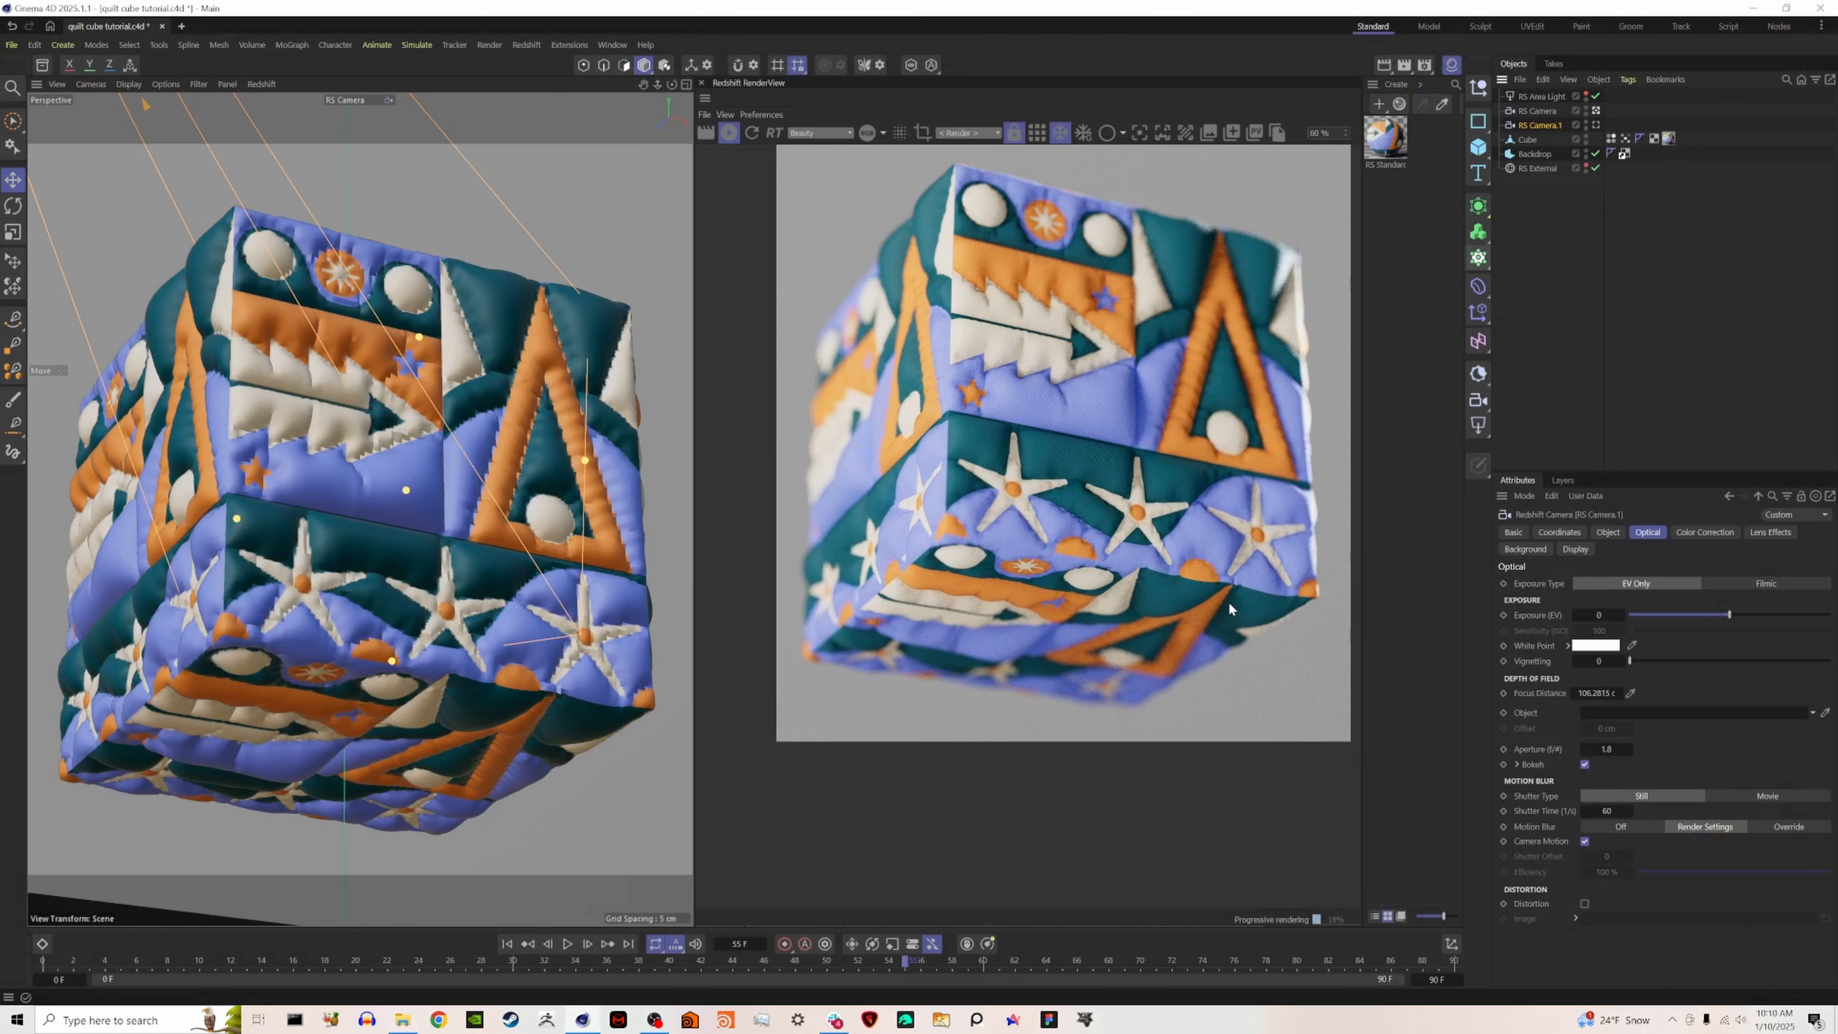
pyautogui.moveTo(1180, 450); pyautogui.dragTo(1140, 554, button='middle')
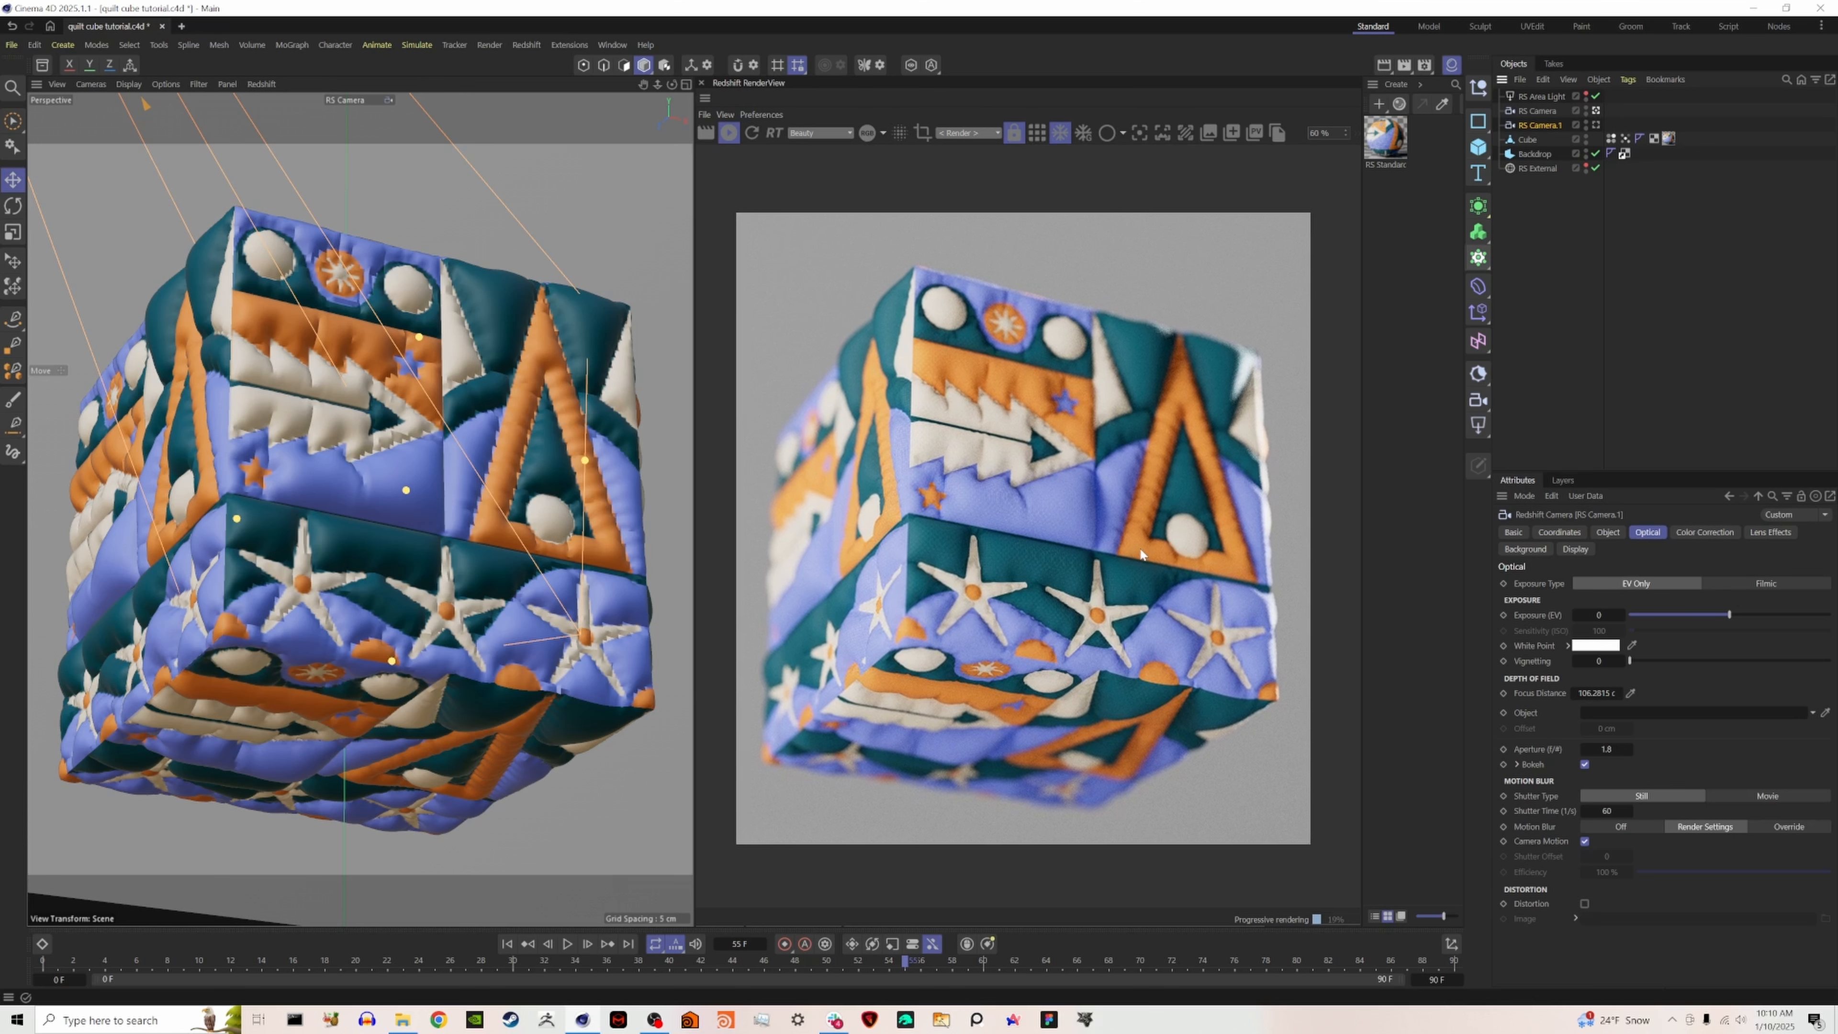
pyautogui.scroll(4, 1044, 613)
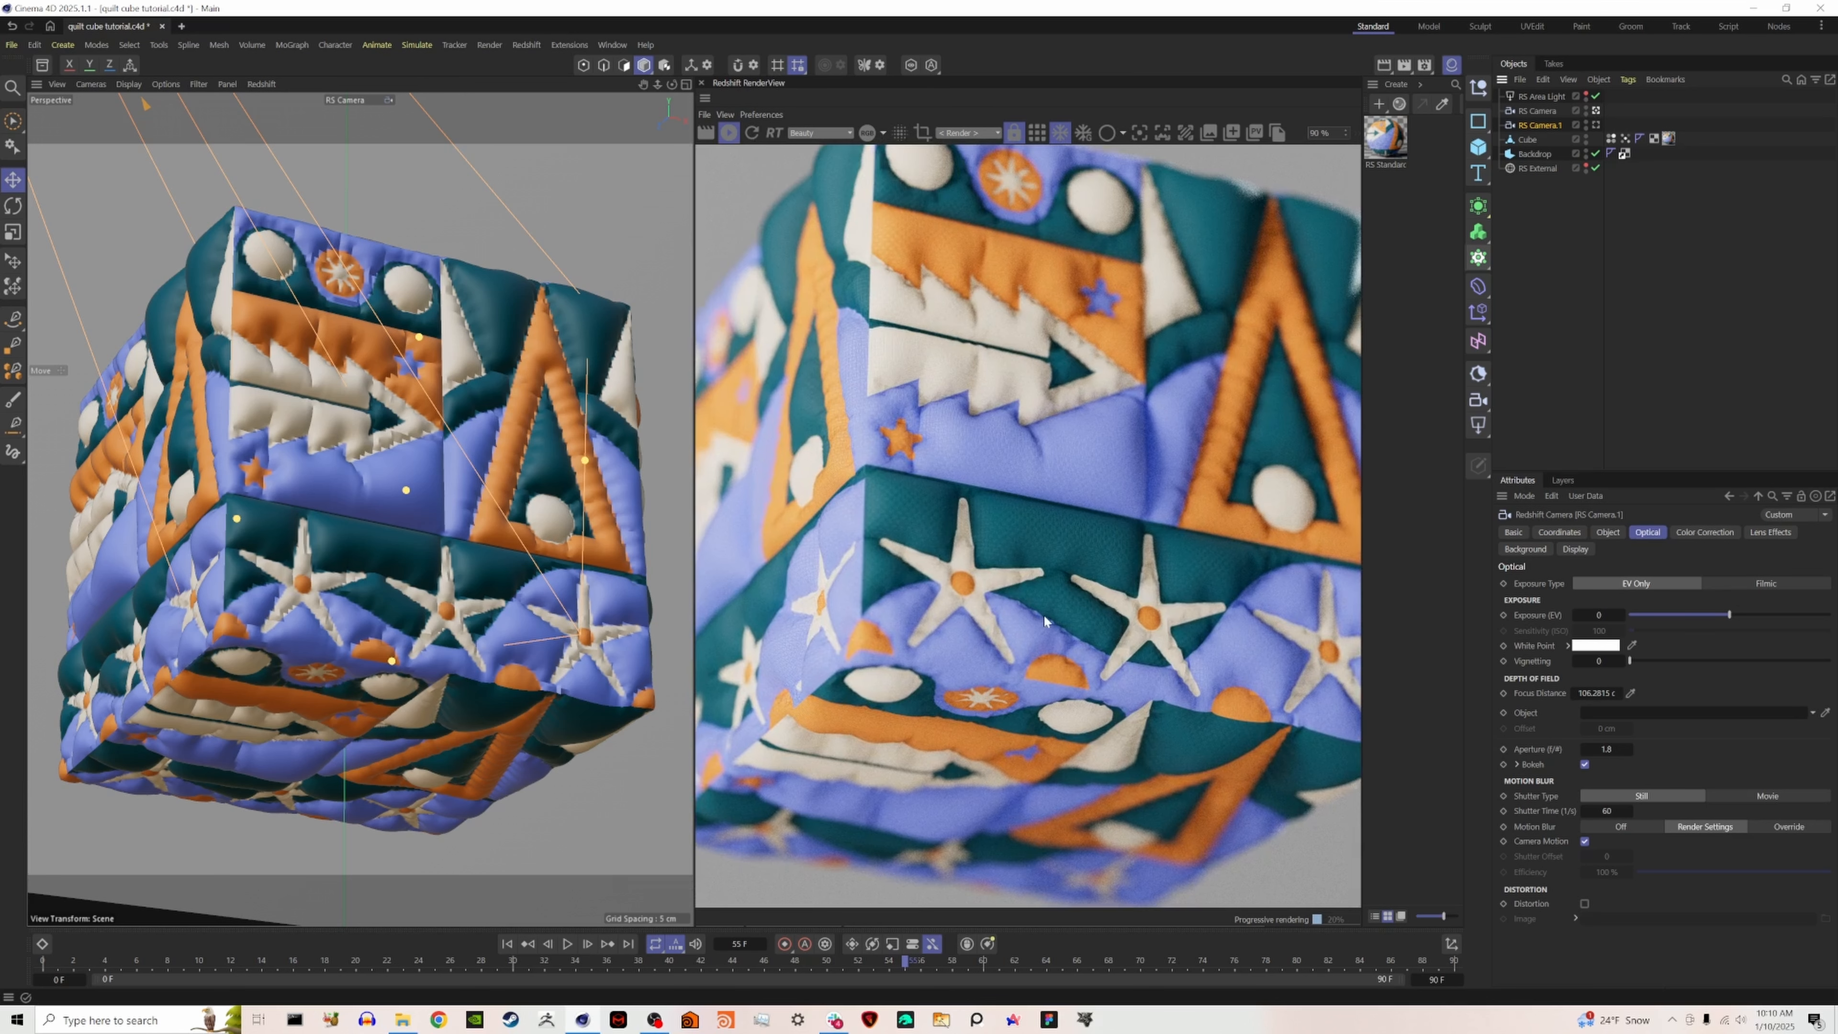
pyautogui.scroll(-4, 1047, 616)
pyautogui.scroll(-1, 1041, 613)
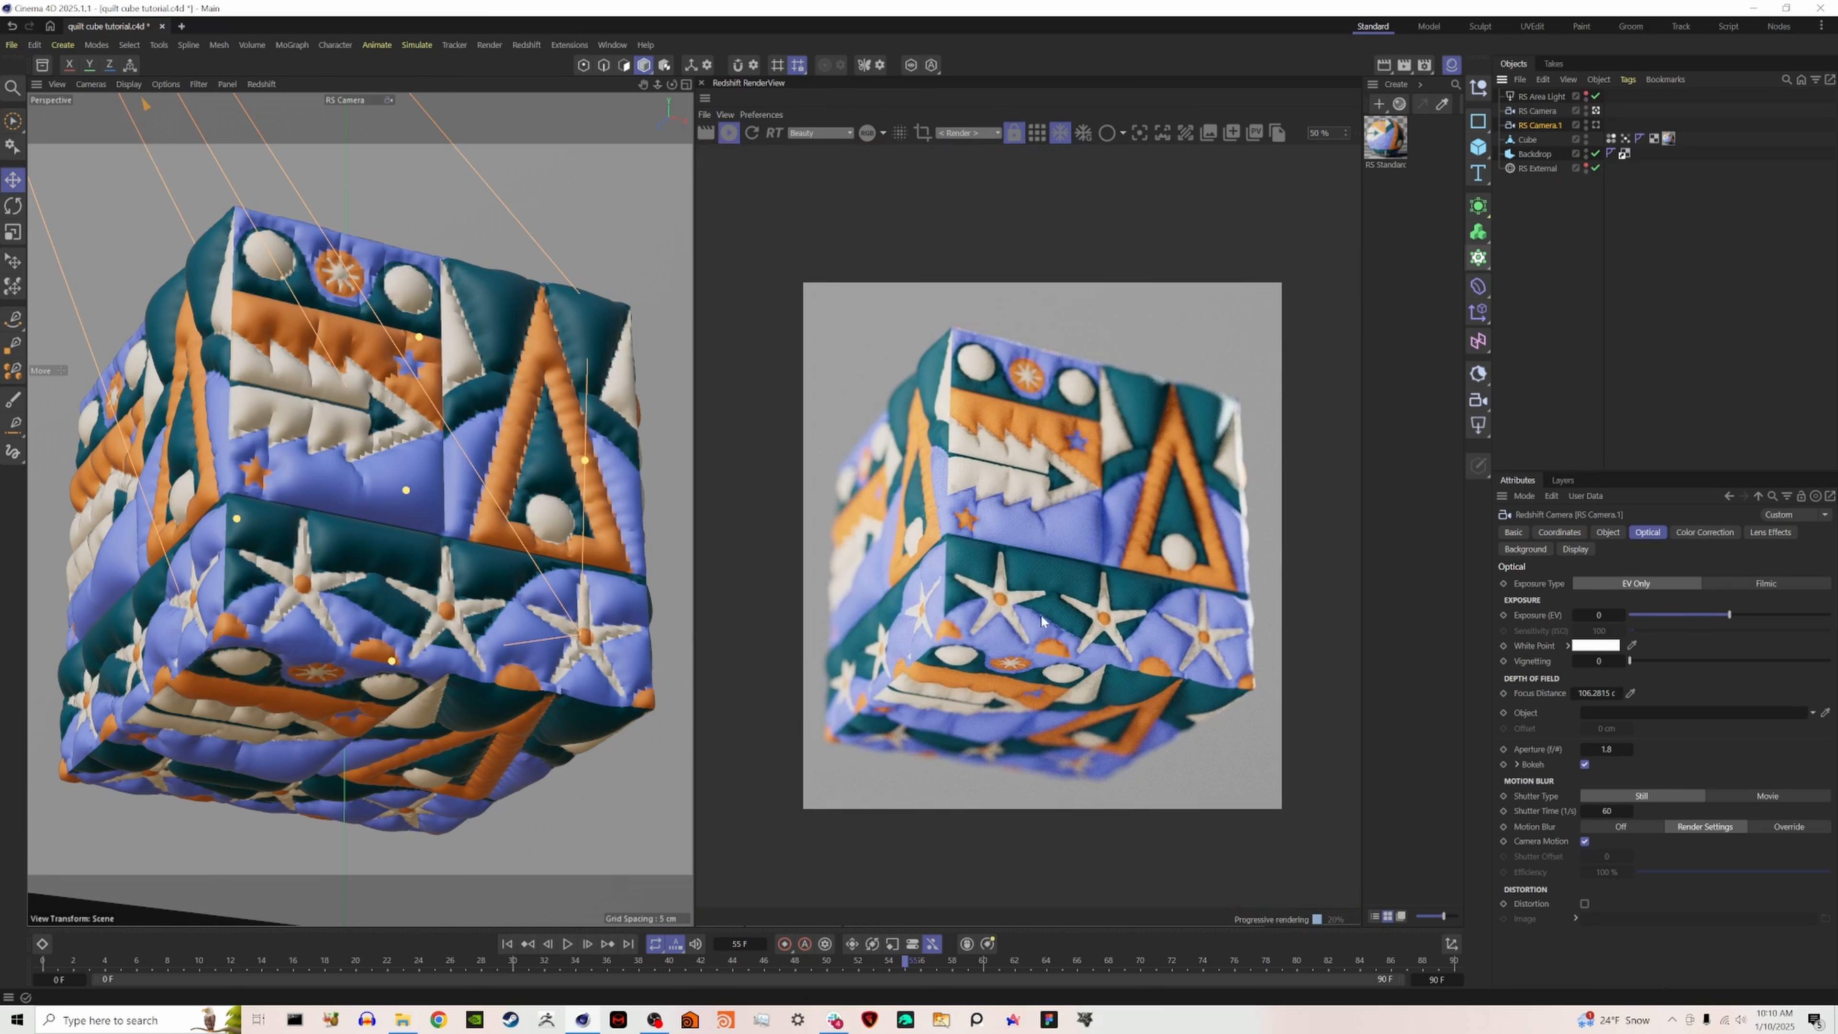
pyautogui.scroll(1, 1256, 449)
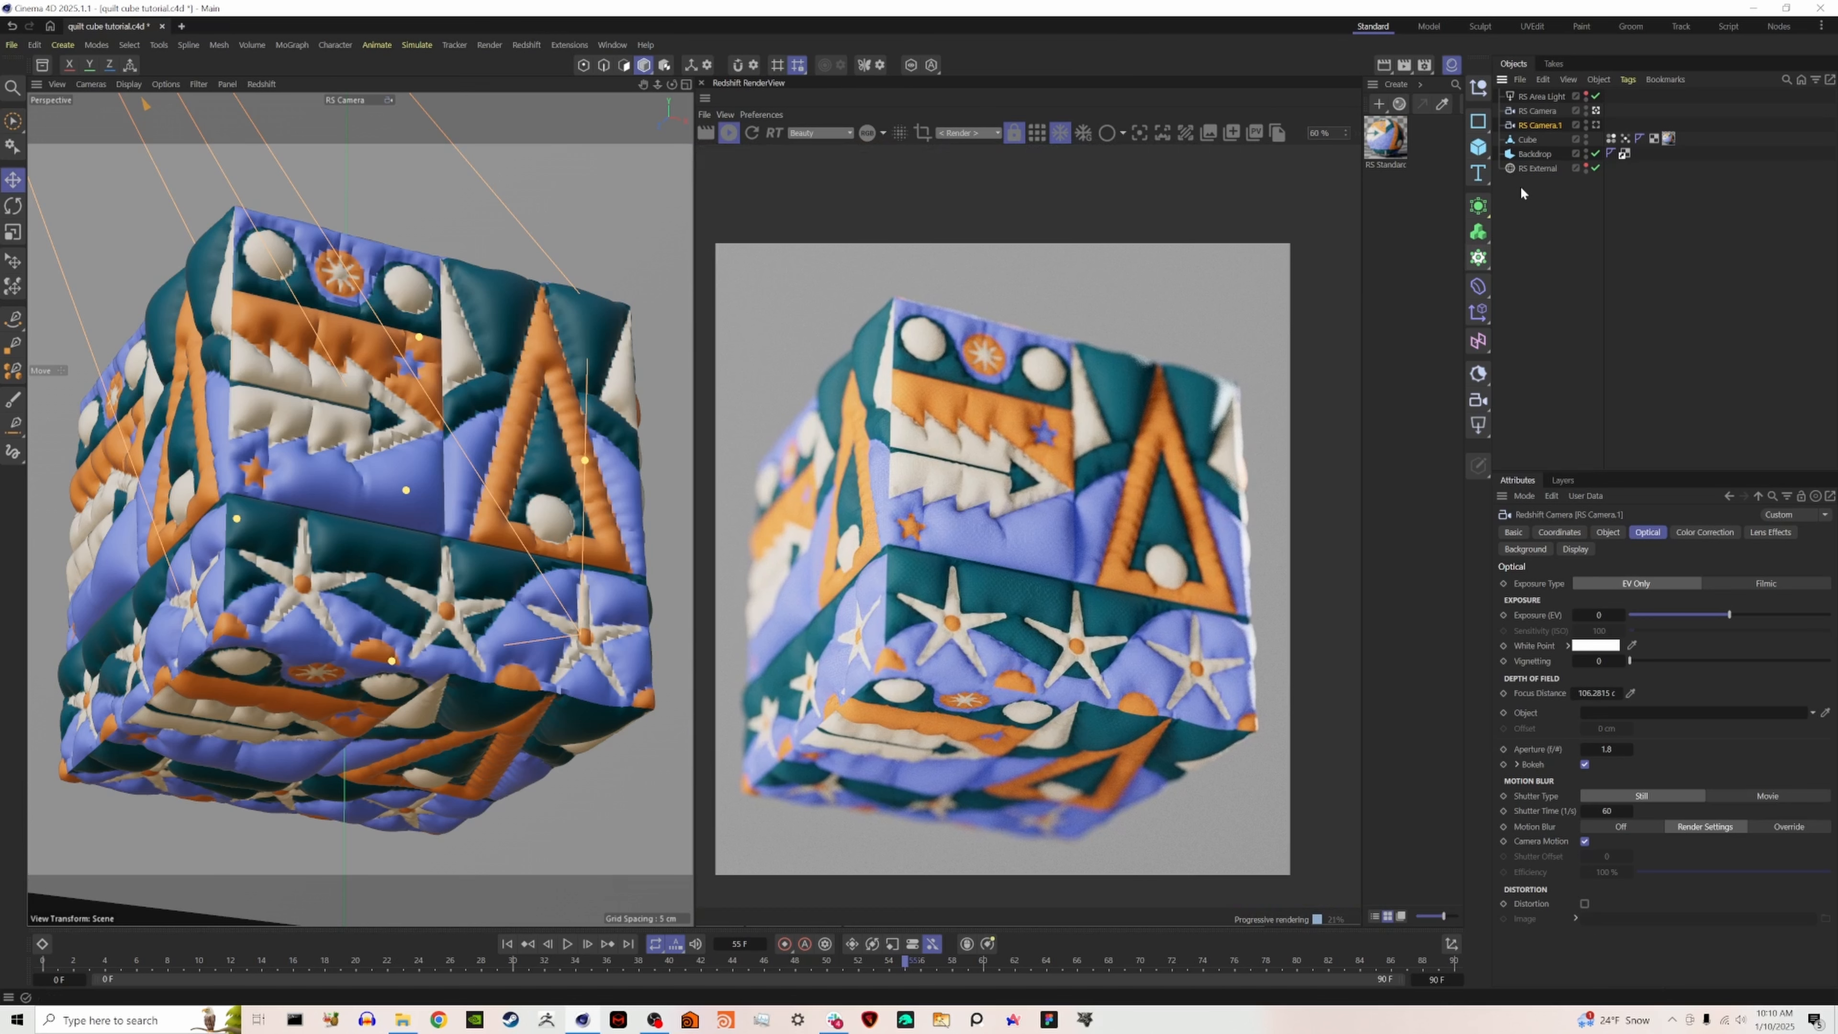
# - Add a Redshift Object render tag to the cube
pyautogui.click(1452, 64)
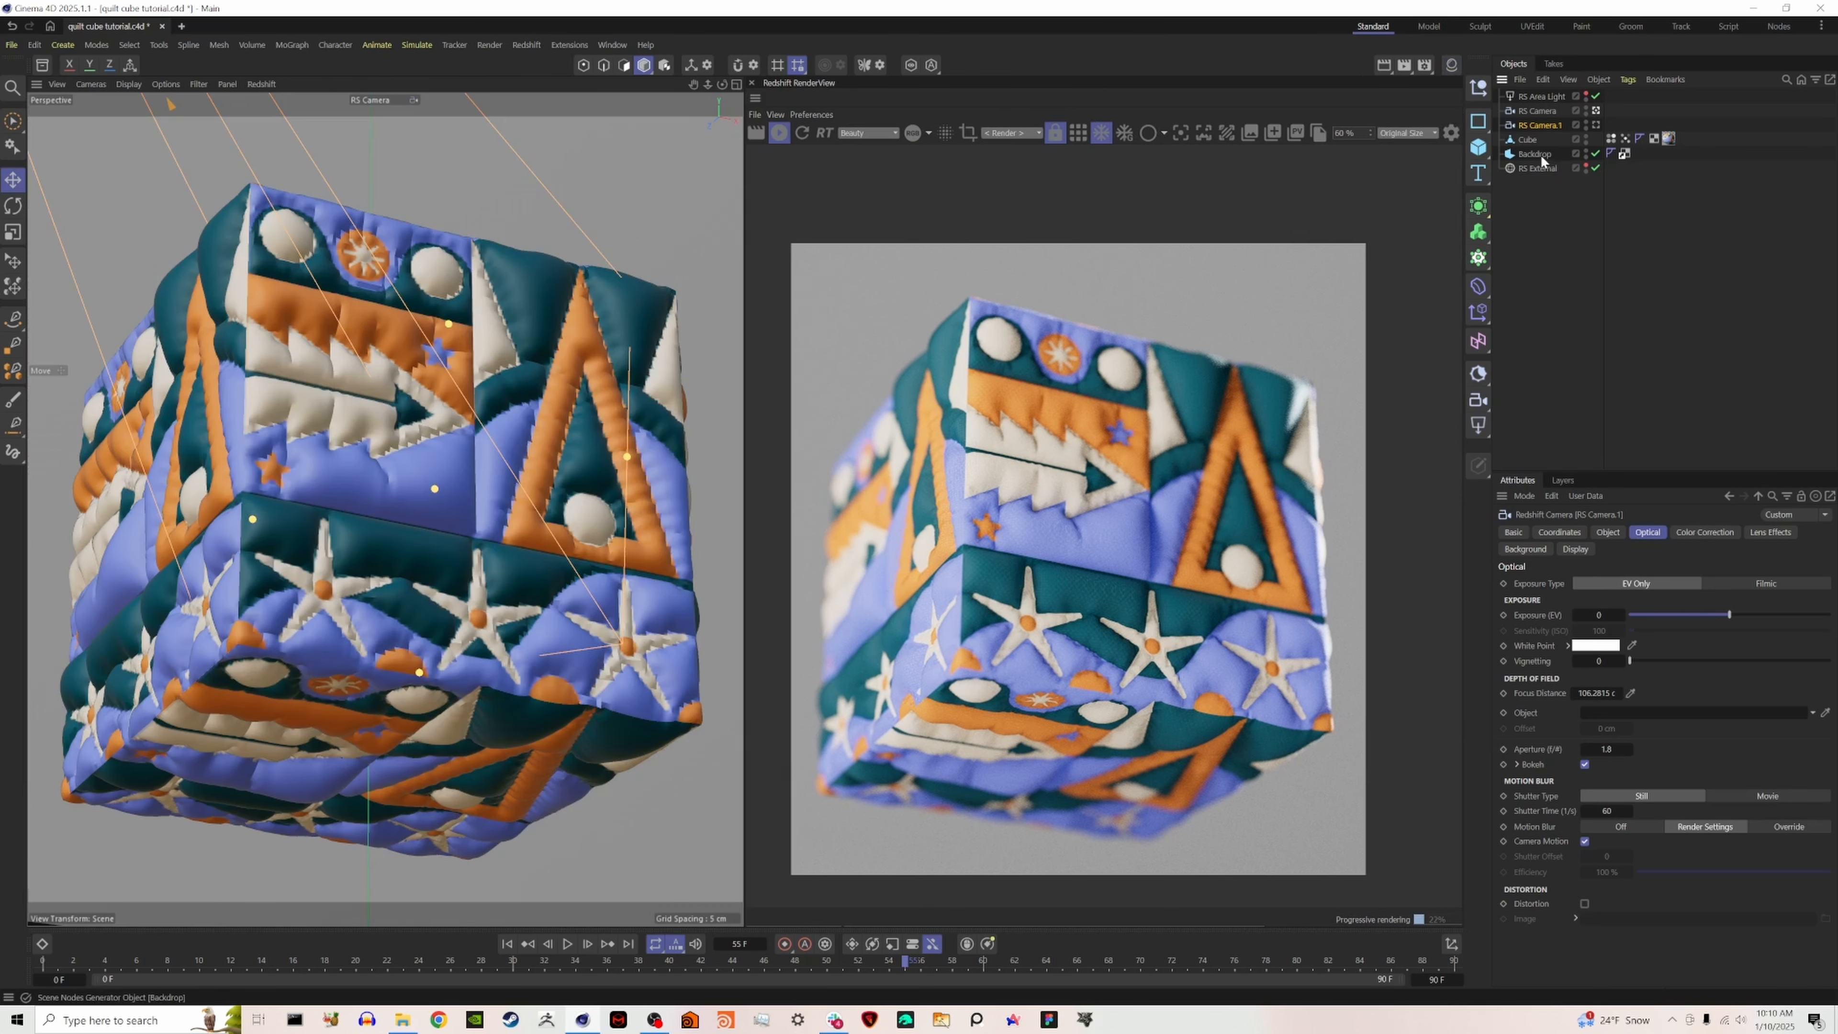
pyautogui.click(1535, 142)
pyautogui.rightClick(1530, 138)
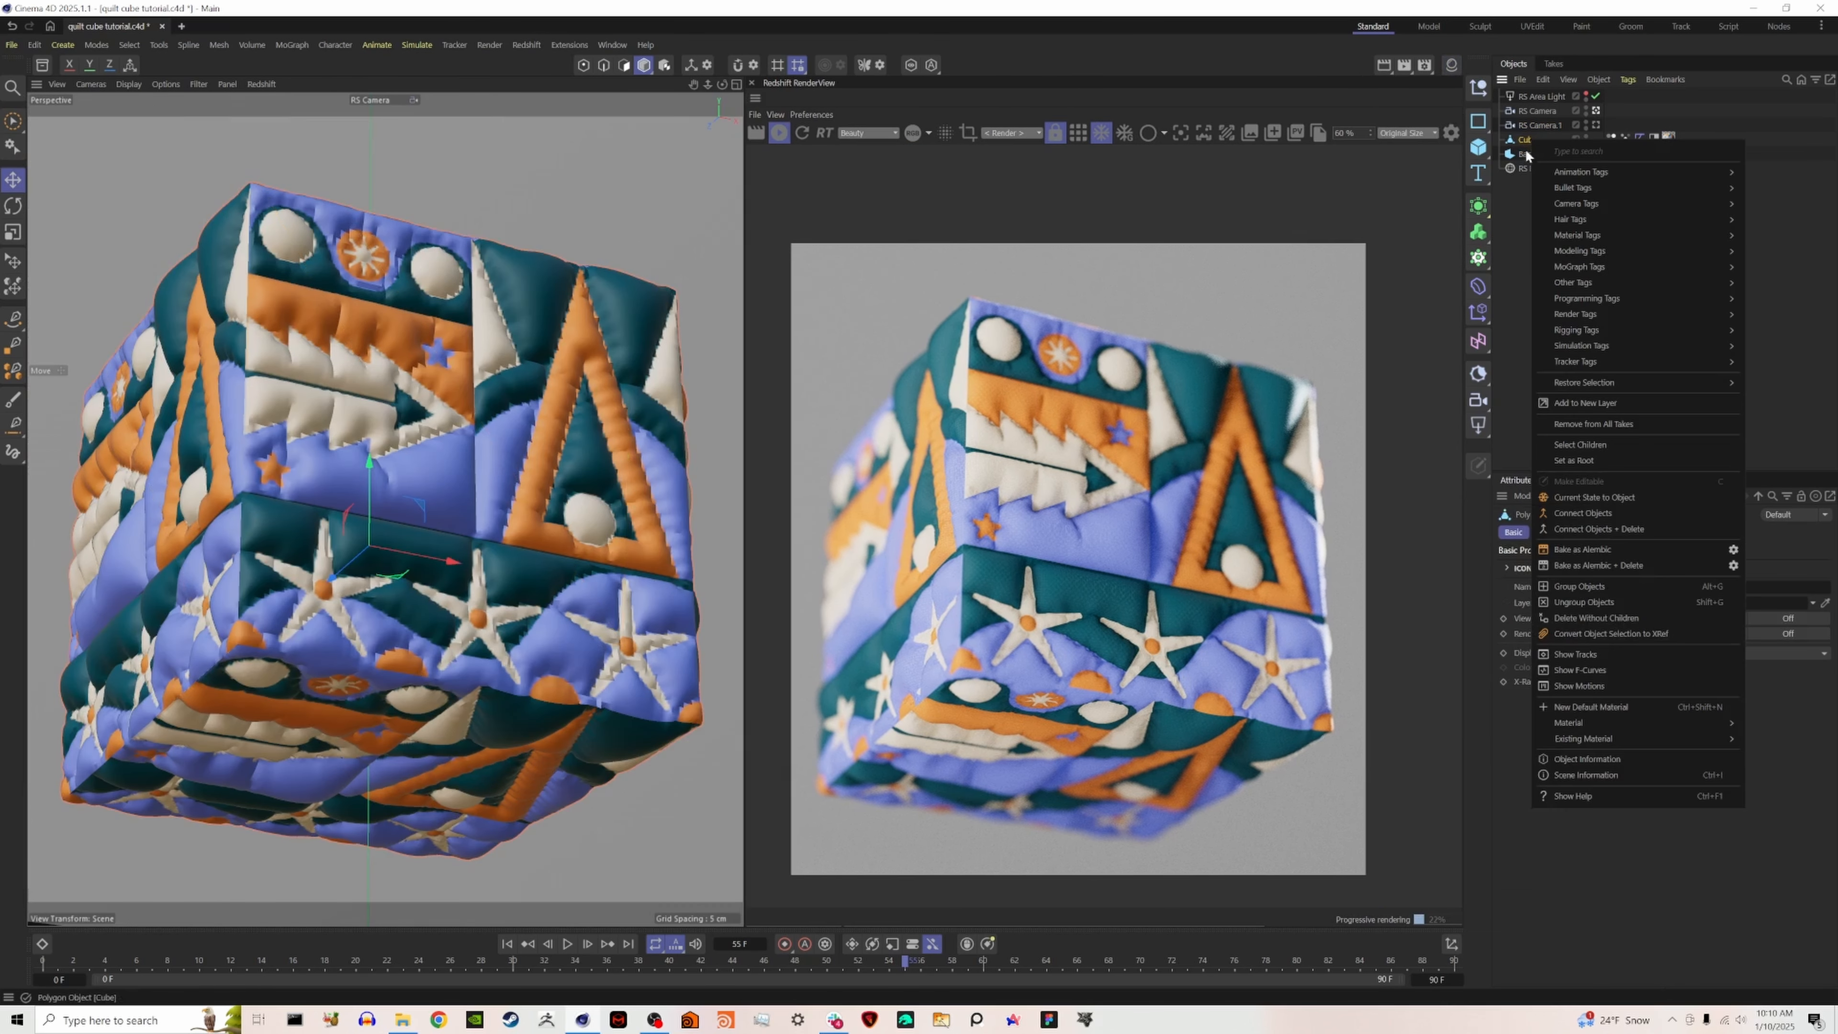
pyautogui.moveTo(1593, 315)
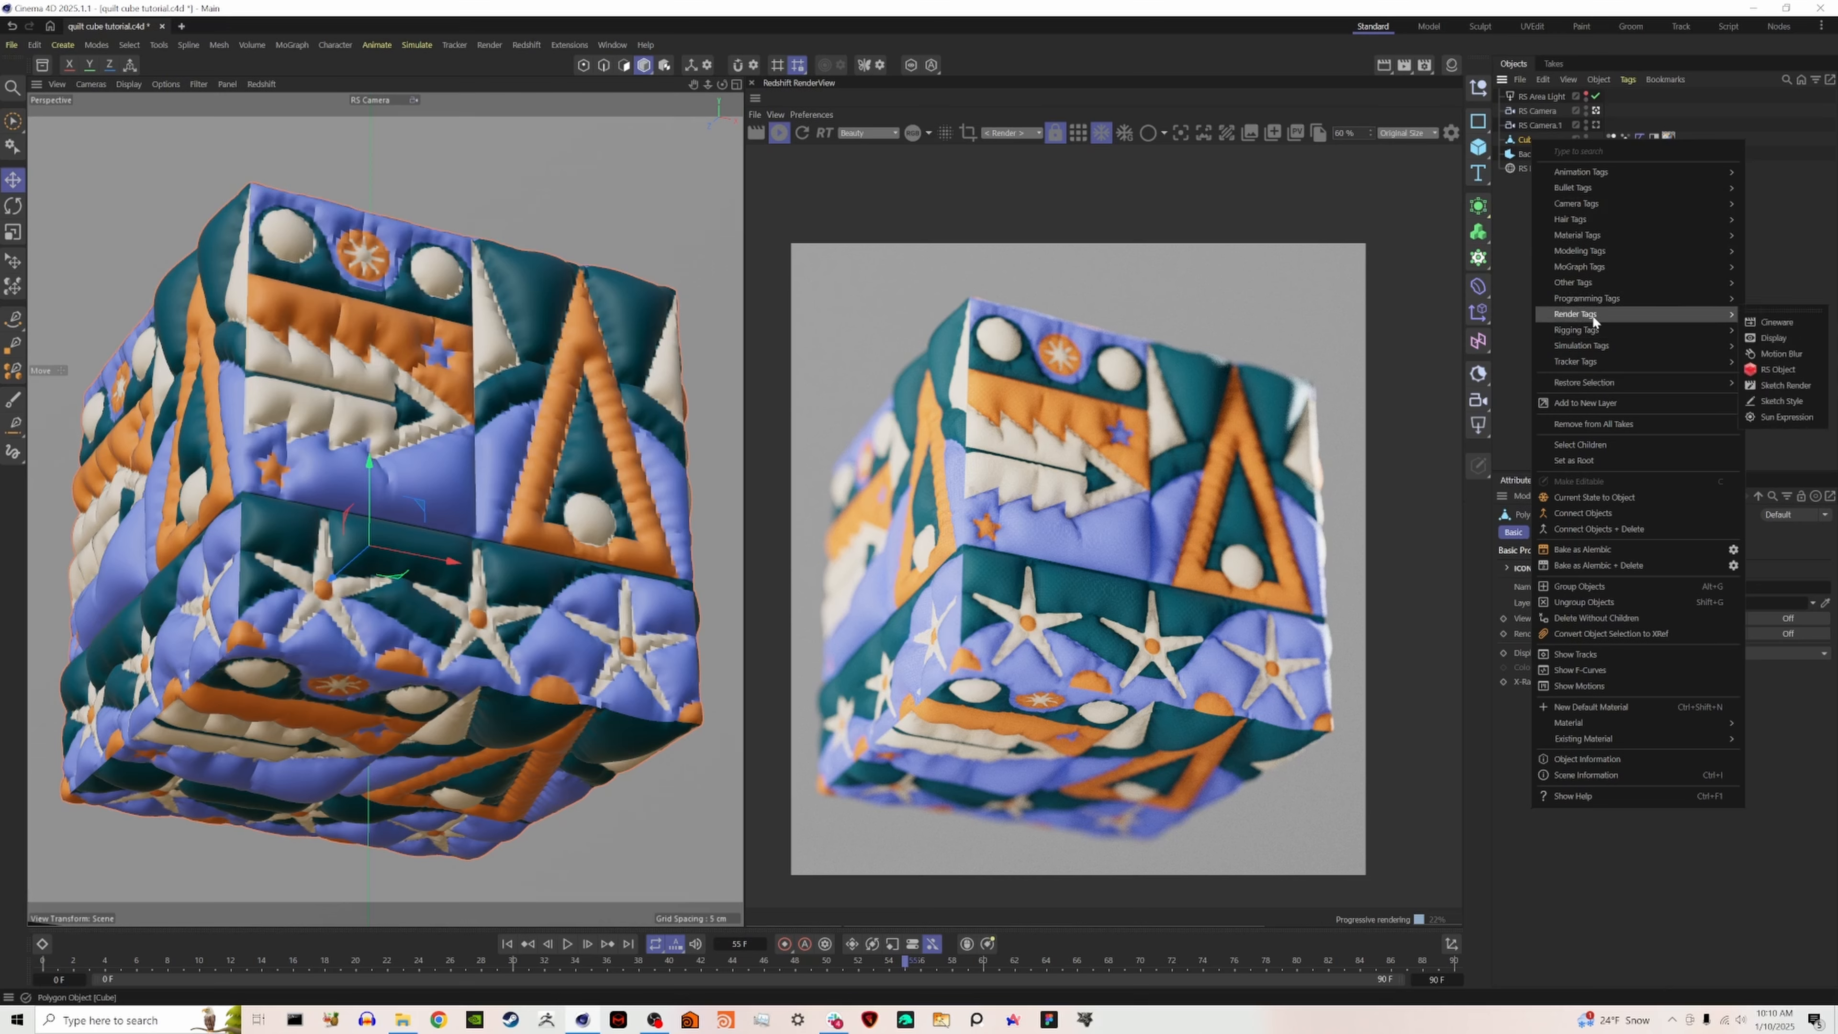
pyautogui.click(1778, 369)
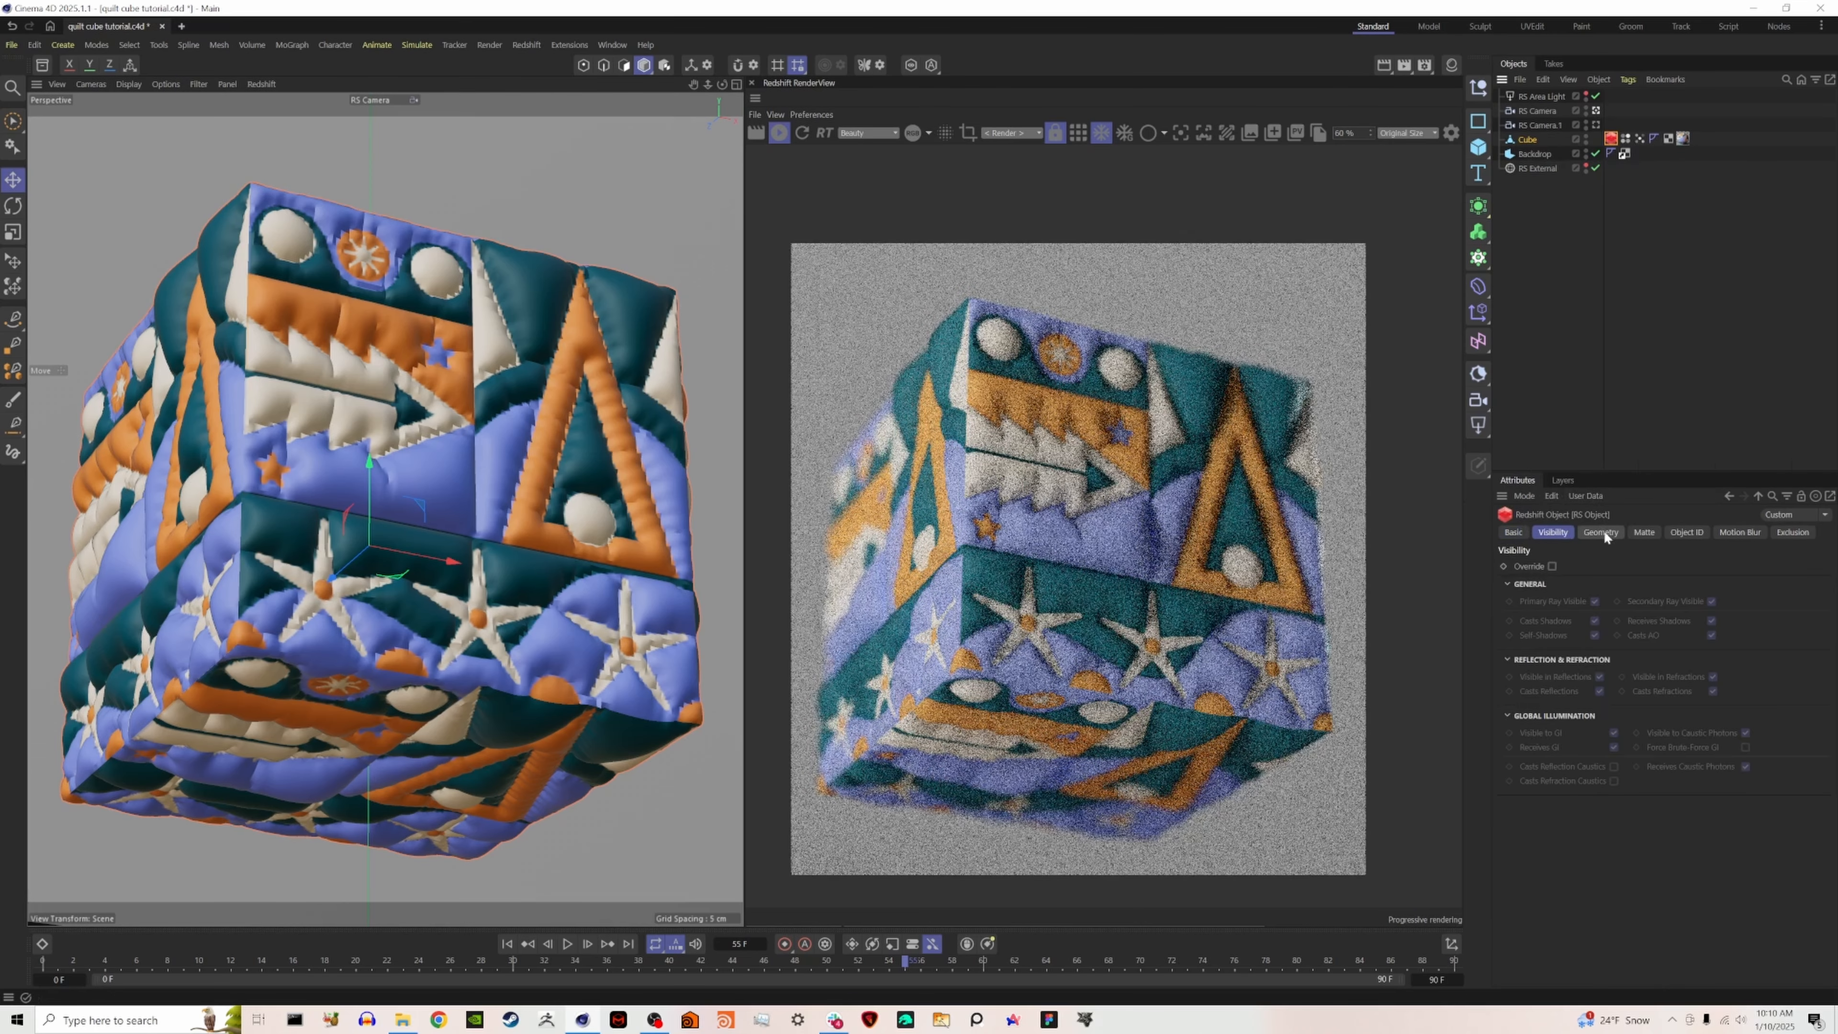
# - Override the cube's Redshift geometry settings and enable tessellation, and check the smoothed result in the RenderView
pyautogui.click(1604, 532)
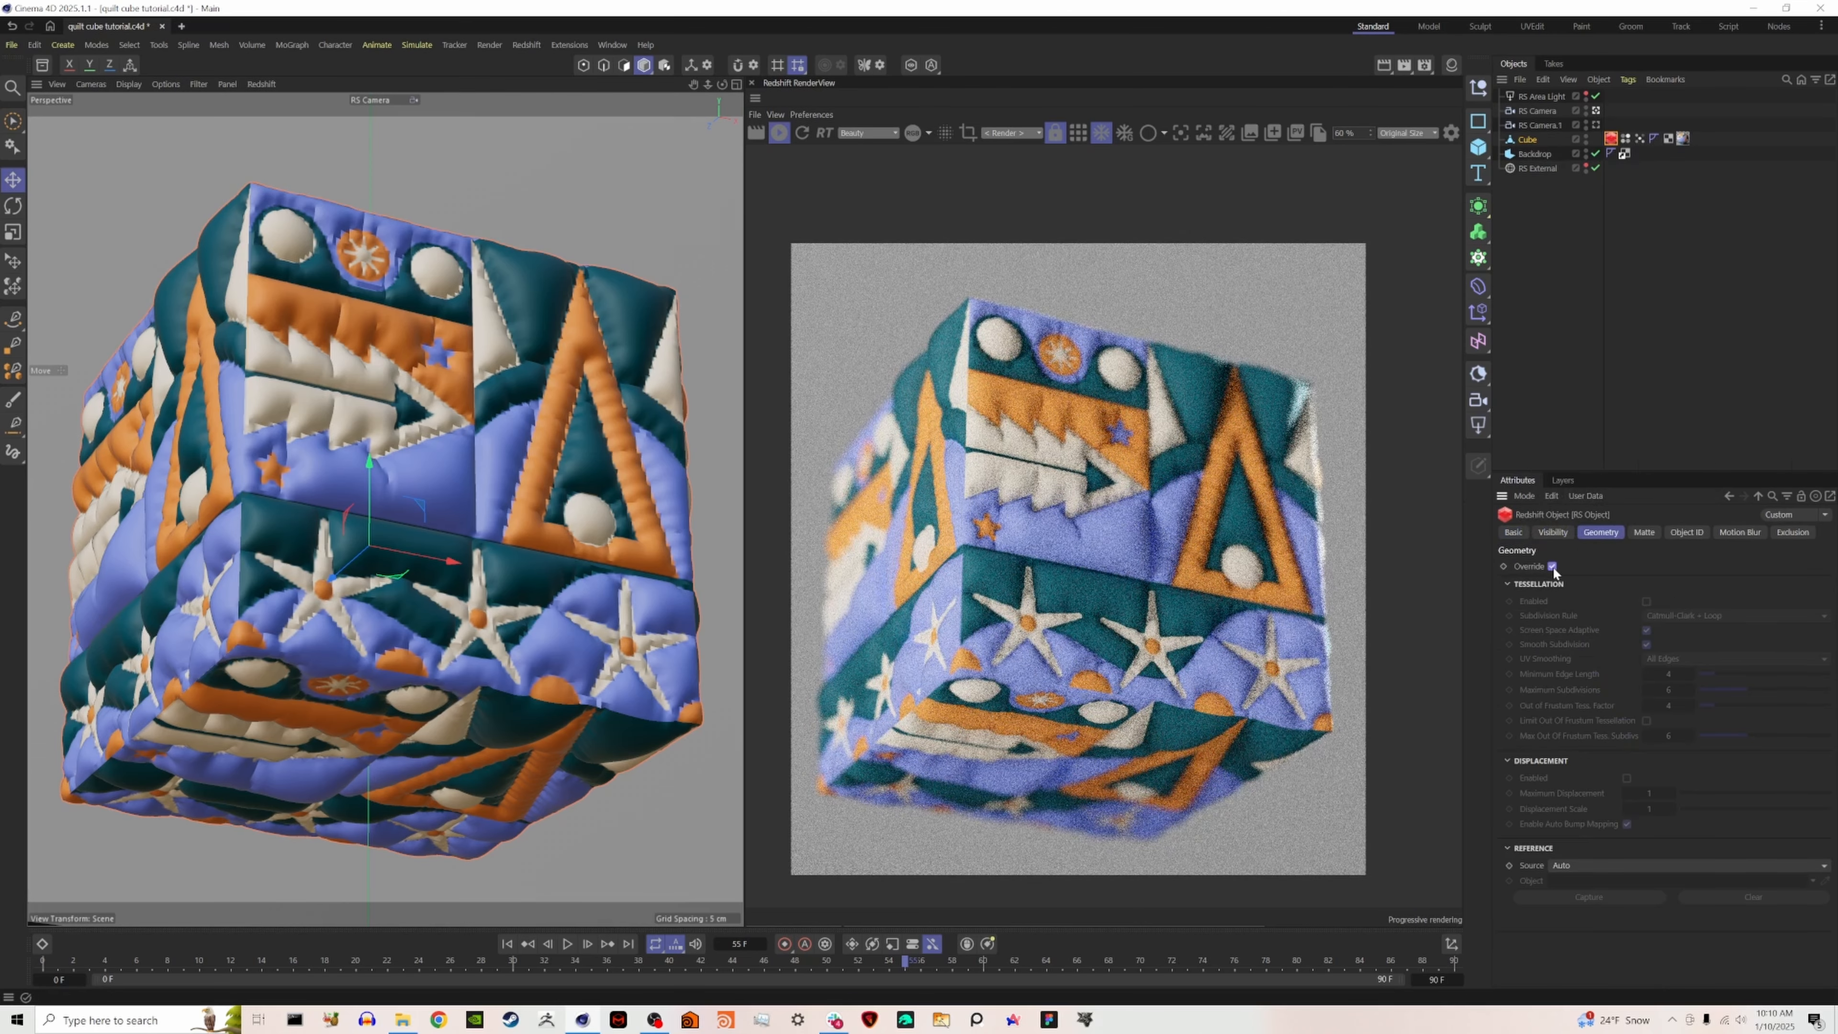
pyautogui.click(1646, 601)
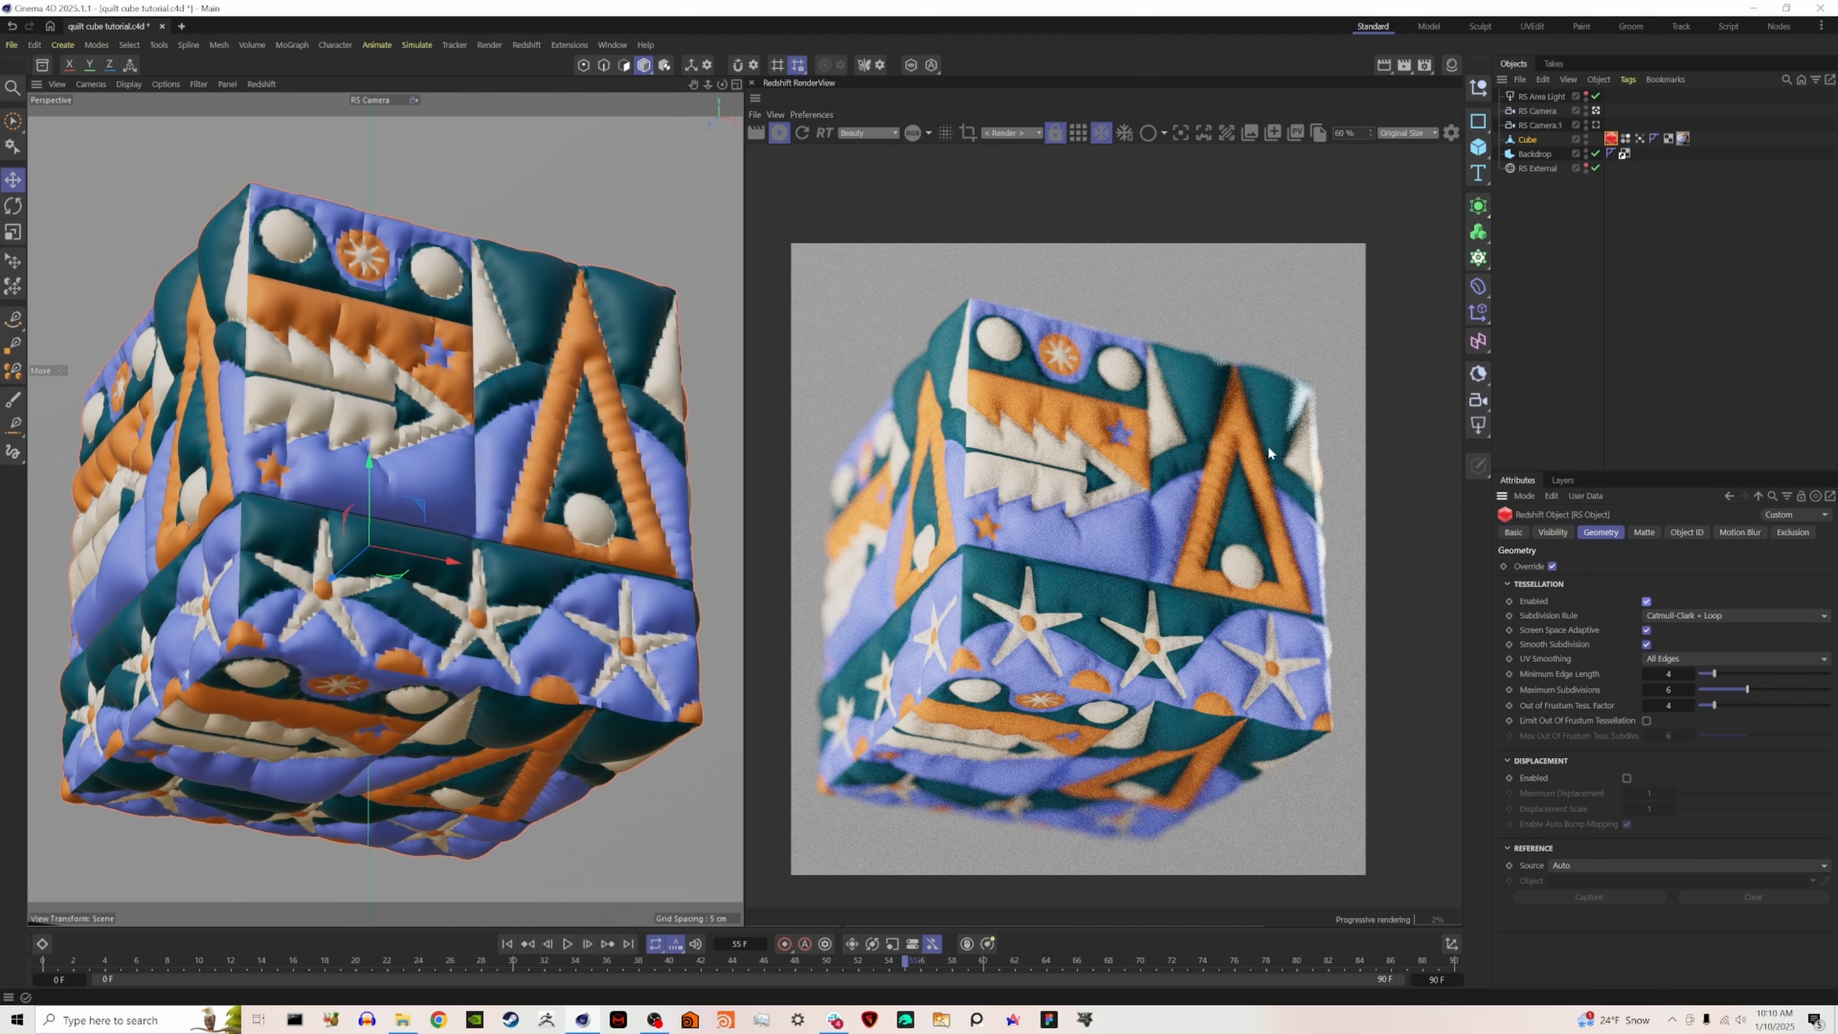
pyautogui.scroll(-2, 1218, 566)
pyautogui.scroll(5, 1035, 568)
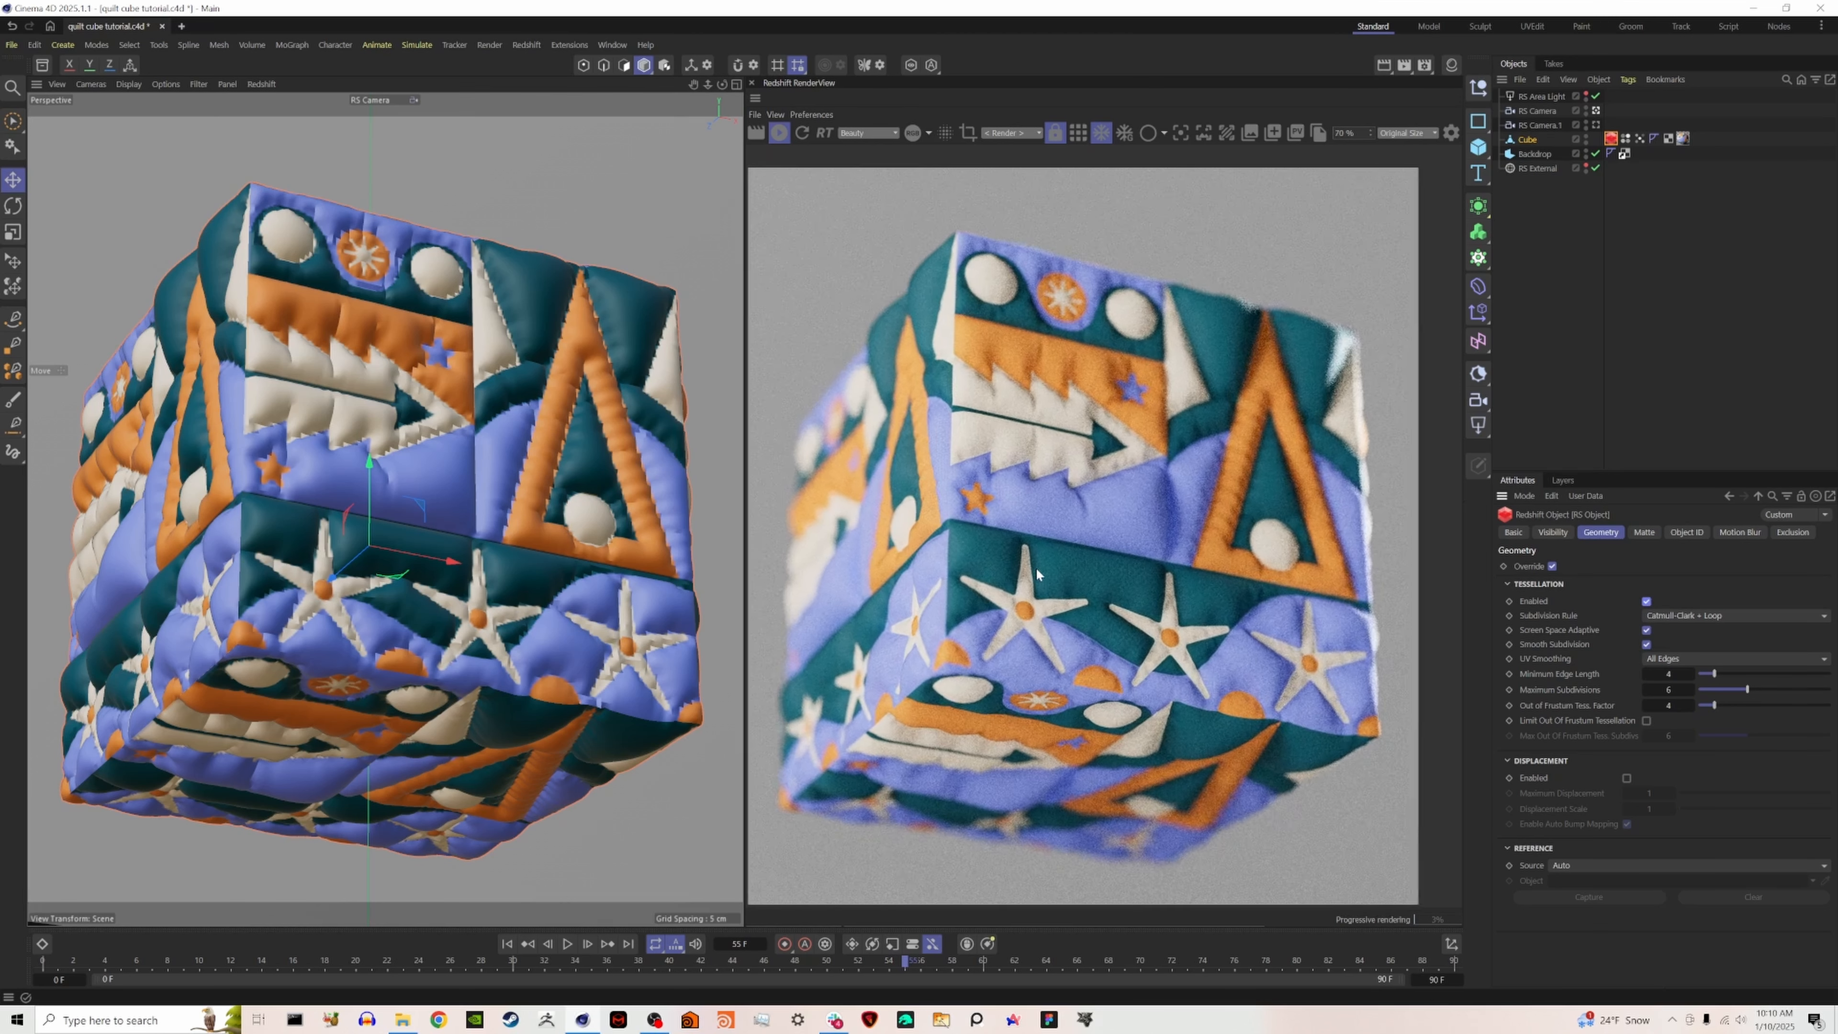
pyautogui.scroll(-4, 1035, 568)
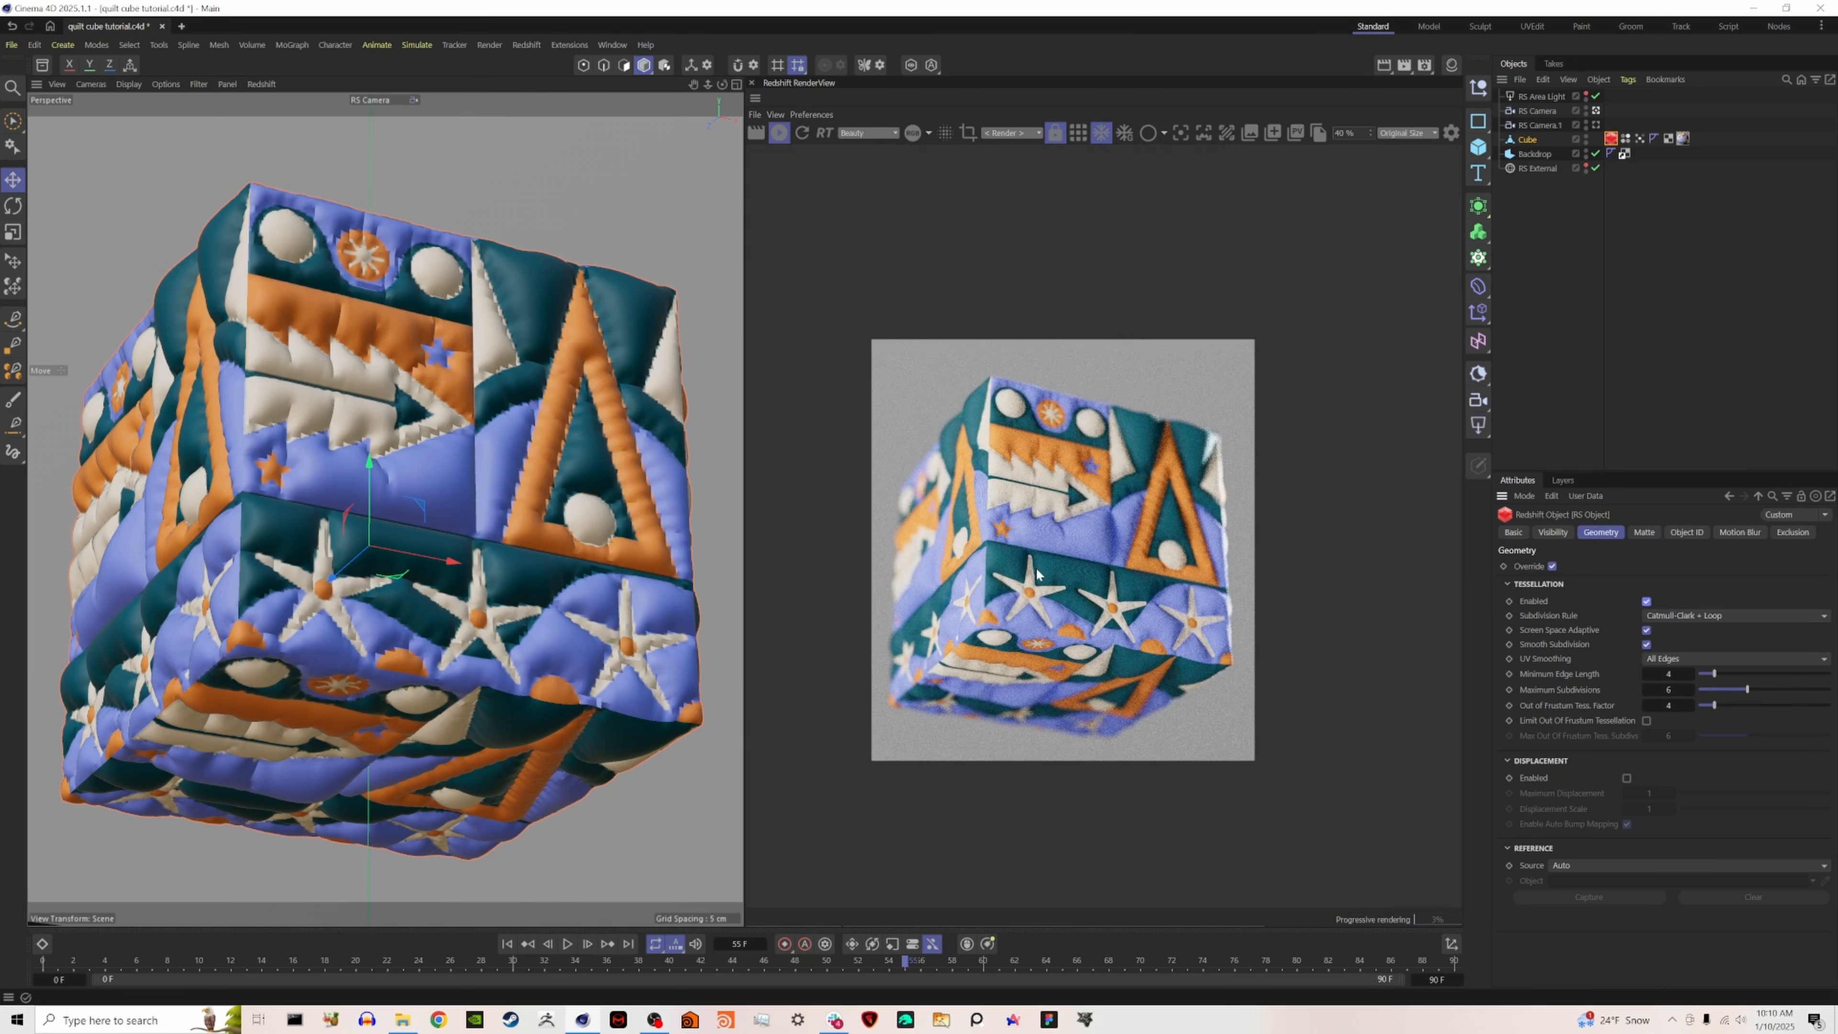